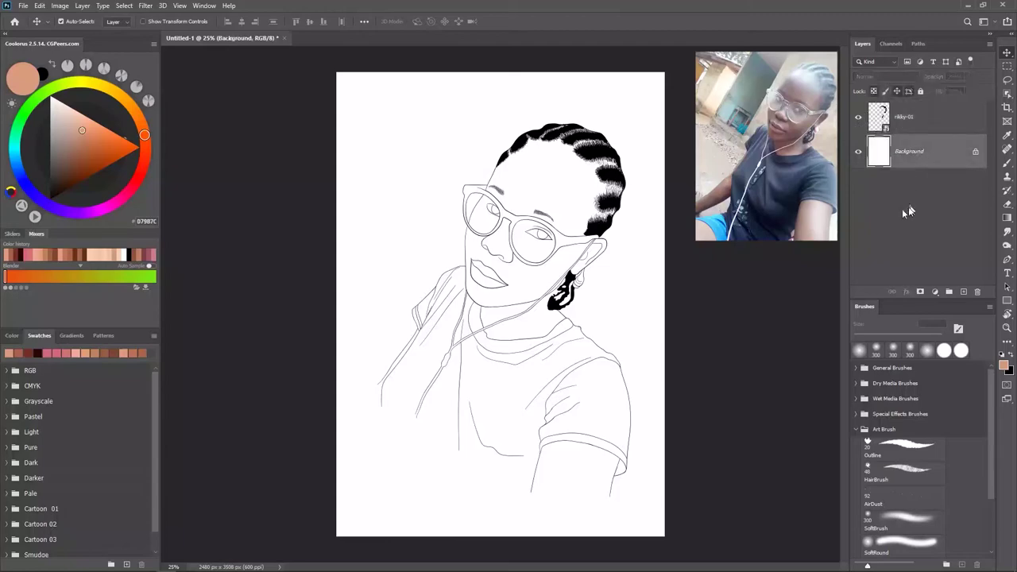
# - Rename the line art layer to Line and add a grey Solid Color fill layer
pyautogui.doubleClick(903, 117)
pyautogui.write('Line')
pyautogui.click(934, 292)
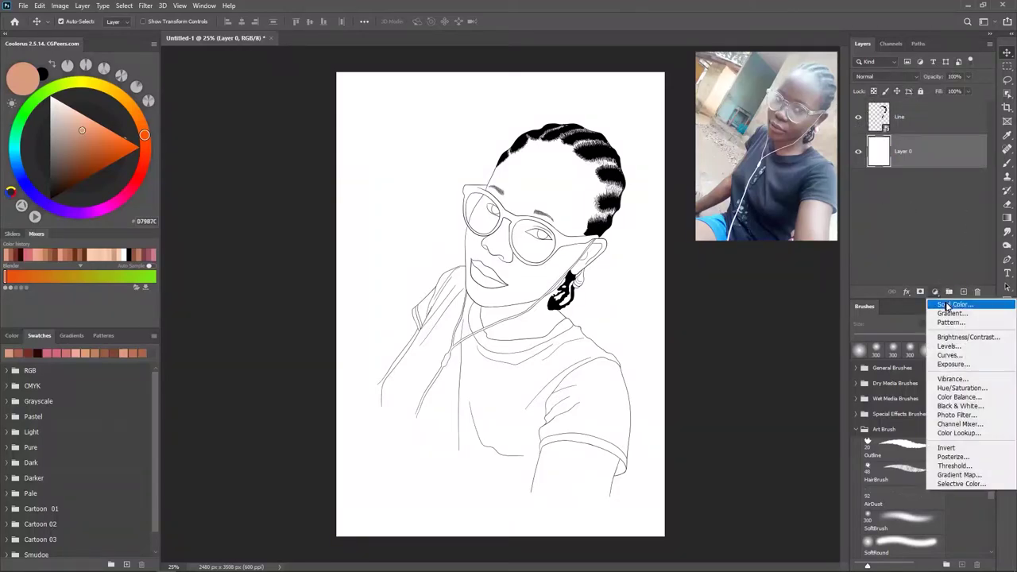
pyautogui.click(905, 302)
pyautogui.click(976, 167)
# - Add an empty new layer and group the background fill layers as Bg
pyautogui.click(963, 292)
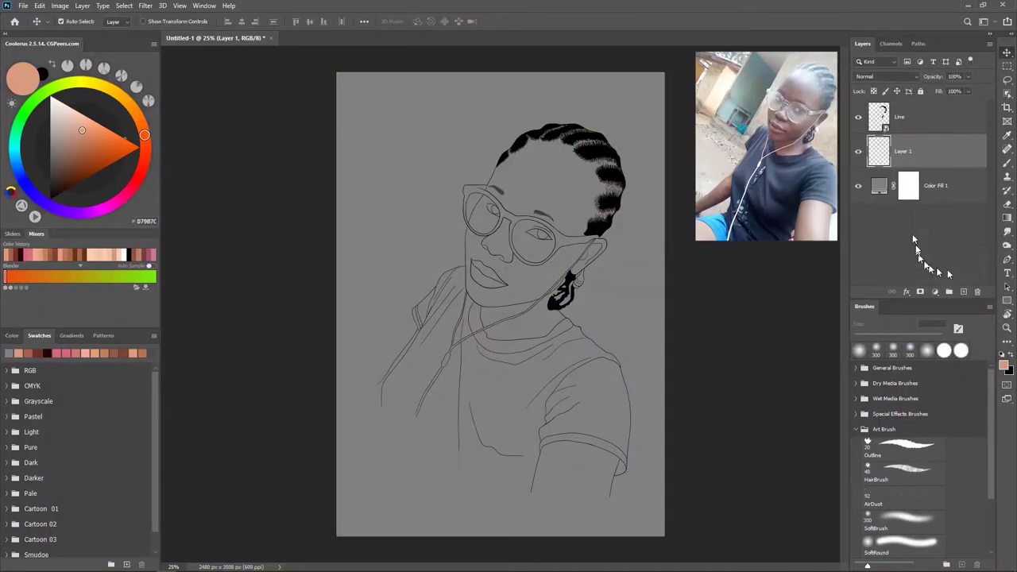
pyautogui.click(975, 291)
pyautogui.hotkey('ctrl', 'g')
# - Choose the Outline brush and open the Black Skintone swatch set
pyautogui.click(903, 449)
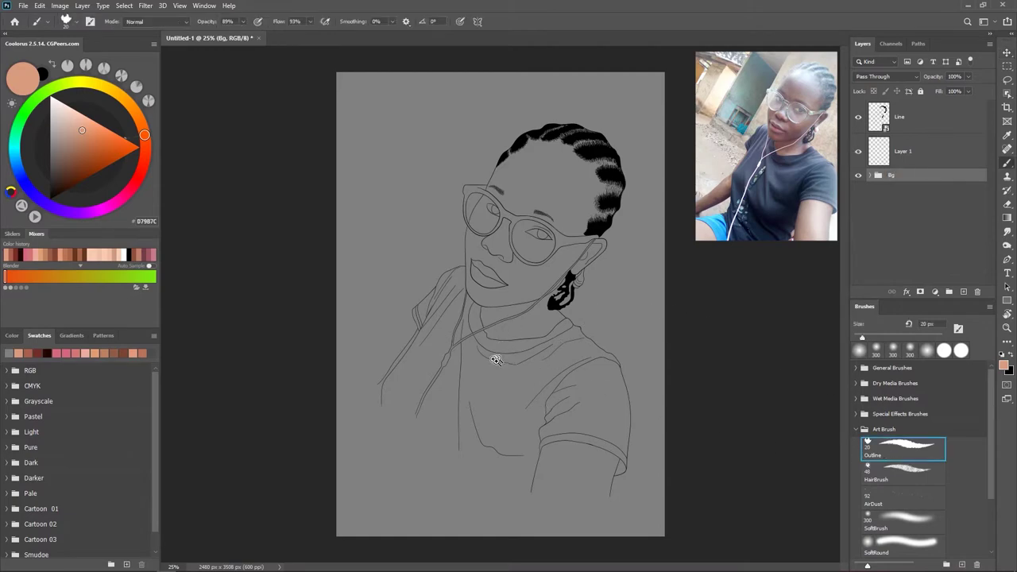
pyautogui.scroll(3, 494, 352)
pyautogui.scroll(2, 549, 216)
pyautogui.click(6, 550)
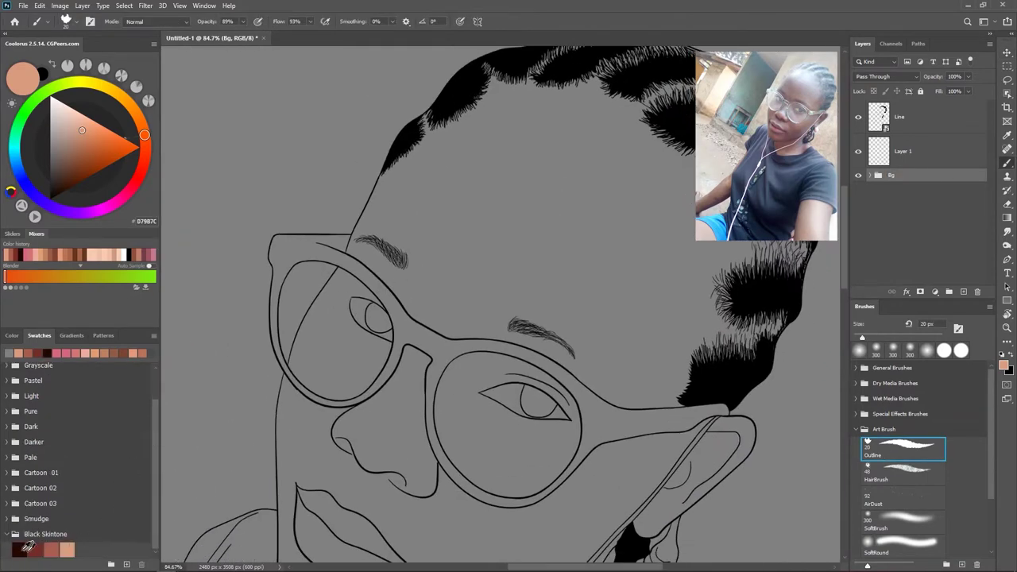
# - Pick the dark red skin swatch and, on Layer 1, trace the face edge from cheek to temple
pyautogui.click(35, 550)
pyautogui.click(902, 151)
pyautogui.scroll(2, 469, 390)
pyautogui.scroll(-5, 419, 343)
pyautogui.scroll(2, 419, 343)
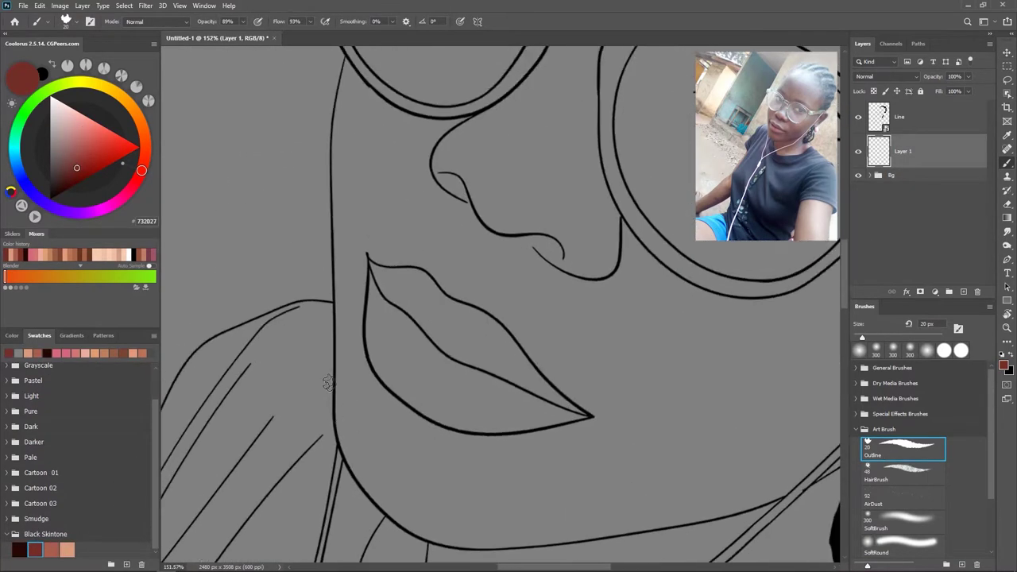
pyautogui.scroll(2, 337, 238)
pyautogui.moveTo(340, 330)
pyautogui.mouseDown()
pyautogui.moveTo(337, 227)
pyautogui.moveTo(334, 288)
pyautogui.mouseUp()
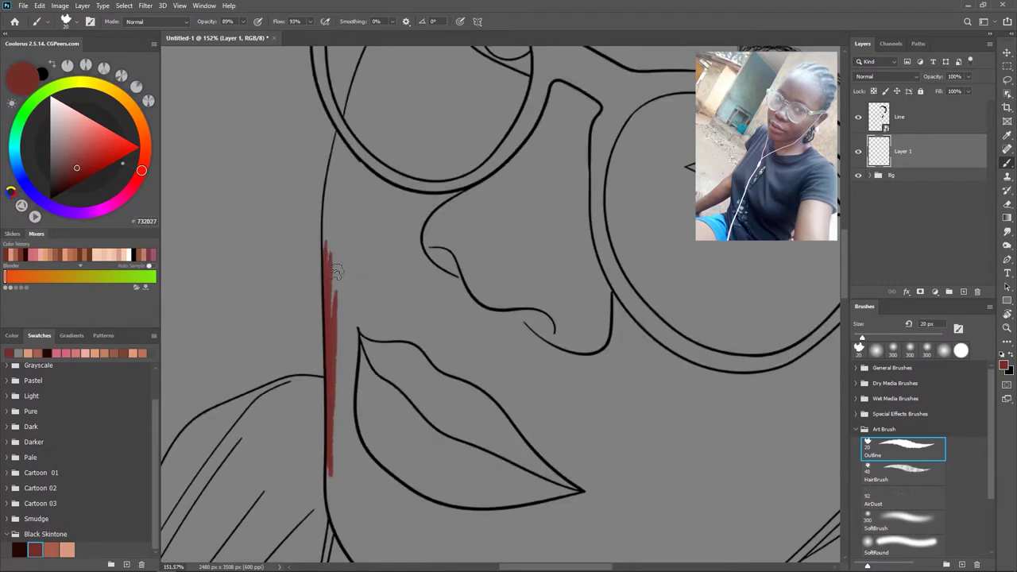
pyautogui.moveTo(327, 250); pyautogui.dragTo(327, 201)
pyautogui.moveTo(326, 233); pyautogui.dragTo(293, 351)
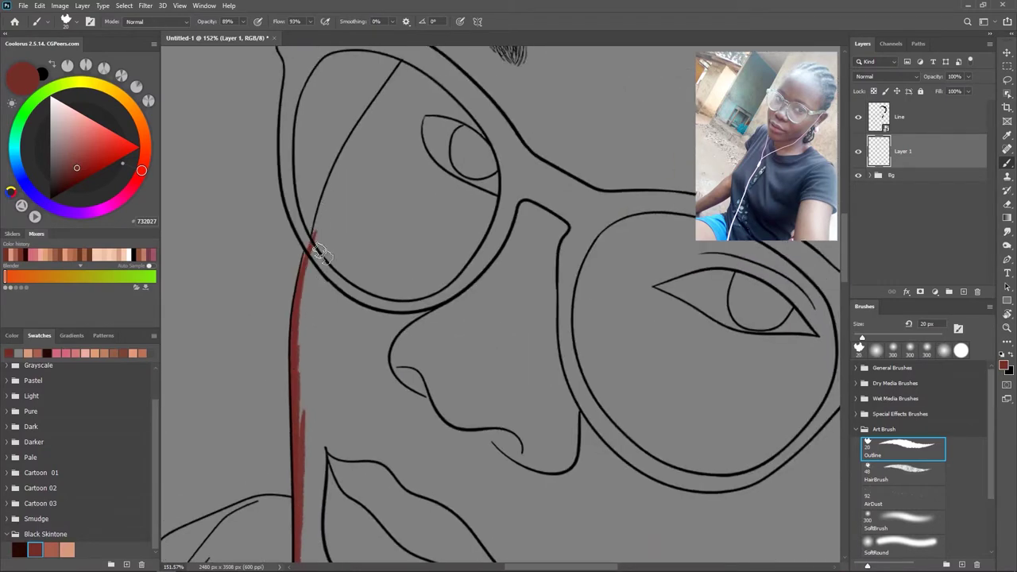
pyautogui.scroll(2, 316, 251)
pyautogui.moveTo(337, 186); pyautogui.dragTo(290, 314)
pyautogui.moveTo(290, 313)
pyautogui.mouseDown()
pyautogui.moveTo(333, 238)
pyautogui.moveTo(272, 353)
pyautogui.moveTo(342, 242)
pyautogui.mouseUp()
# - Continue the dark red contour along the lower edge of the hair
pyautogui.moveTo(414, 135)
pyautogui.mouseDown()
pyautogui.moveTo(341, 303)
pyautogui.moveTo(353, 218)
pyautogui.moveTo(282, 337)
pyautogui.moveTo(405, 183)
pyautogui.moveTo(339, 256)
pyautogui.moveTo(432, 177)
pyautogui.moveTo(521, 212)
pyautogui.moveTo(343, 64)
pyautogui.mouseUp()
pyautogui.moveTo(544, 257); pyautogui.dragTo(567, 170)
pyautogui.moveTo(632, 386)
pyautogui.mouseDown()
pyautogui.moveTo(631, 374)
pyautogui.moveTo(584, 421)
pyautogui.mouseUp()
pyautogui.moveTo(562, 237); pyautogui.dragTo(541, 345)
pyautogui.moveTo(582, 208)
pyautogui.mouseDown()
pyautogui.moveTo(556, 159)
pyautogui.moveTo(556, 253)
pyautogui.mouseUp()
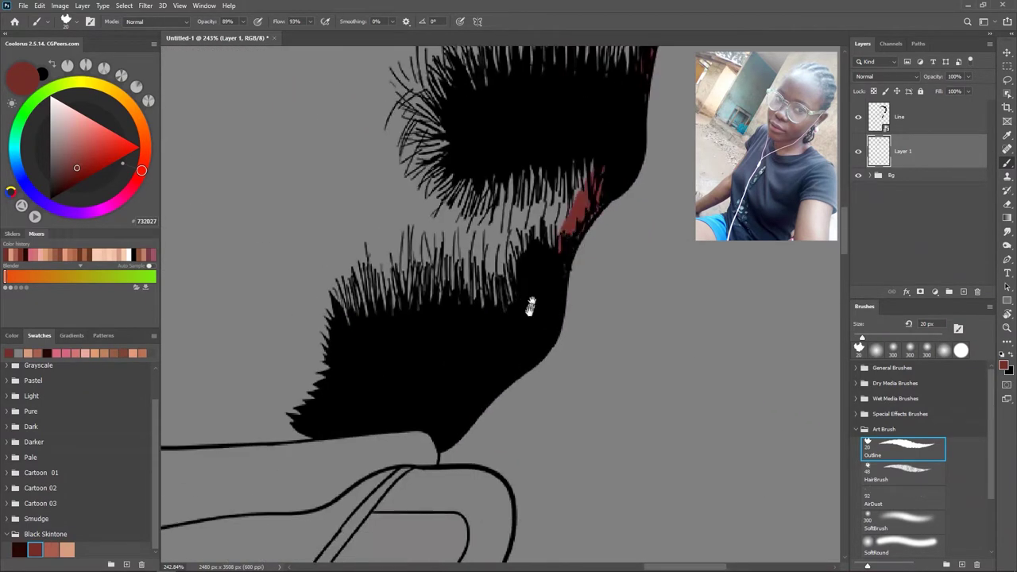
pyautogui.moveTo(522, 295); pyautogui.dragTo(477, 262)
# - Trace the ear's outer edge and top curve in dark red
pyautogui.moveTo(347, 379)
pyautogui.mouseDown()
pyautogui.moveTo(387, 445)
pyautogui.moveTo(494, 358)
pyautogui.moveTo(408, 359)
pyautogui.mouseUp()
pyautogui.moveTo(407, 359)
pyautogui.mouseDown()
pyautogui.moveTo(477, 334)
pyautogui.moveTo(604, 210)
pyautogui.moveTo(468, 318)
pyautogui.mouseUp()
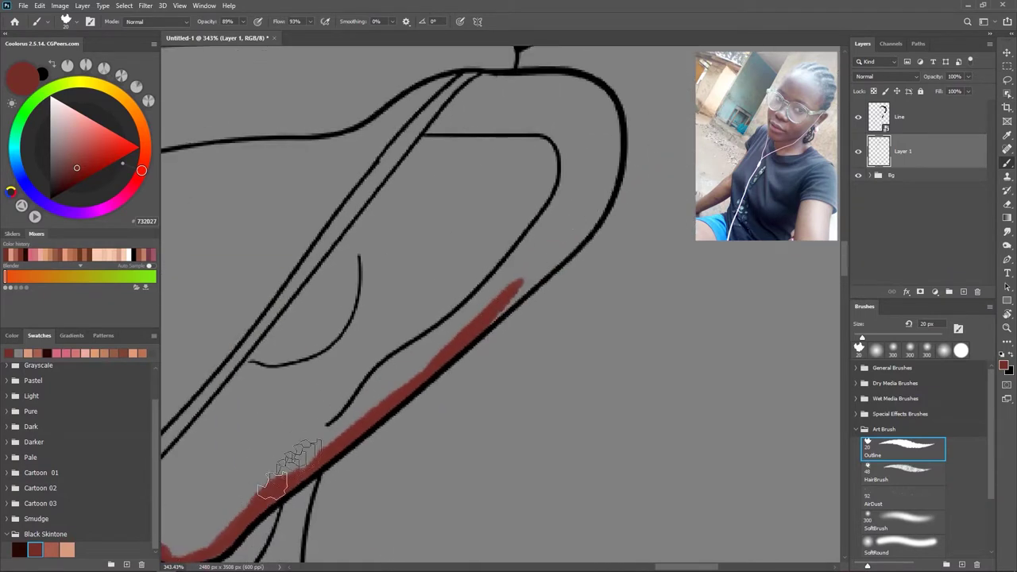
pyautogui.moveTo(266, 484); pyautogui.dragTo(596, 213)
pyautogui.moveTo(551, 265); pyautogui.dragTo(517, 297)
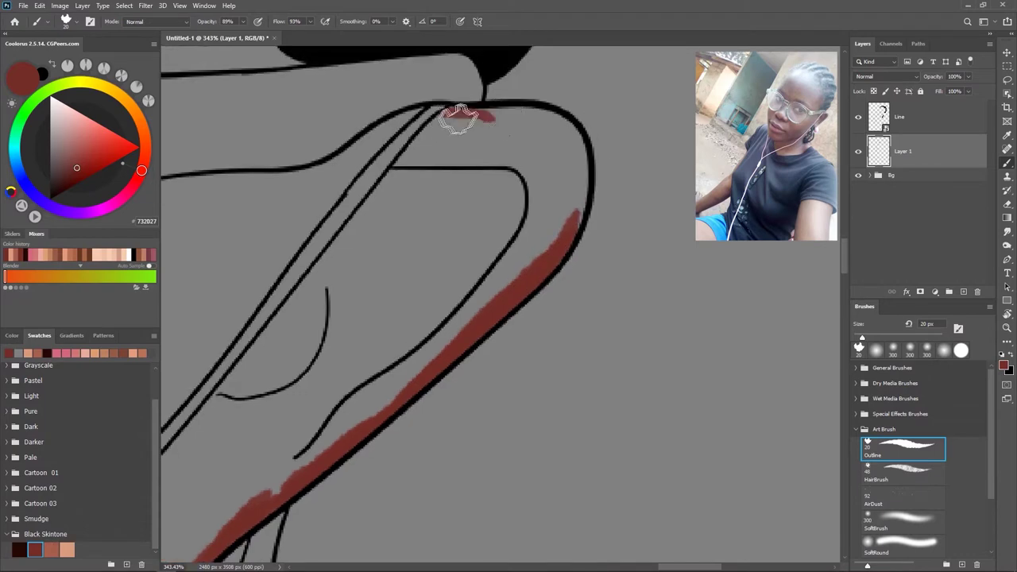
pyautogui.moveTo(445, 114)
pyautogui.mouseDown()
pyautogui.moveTo(465, 111)
pyautogui.moveTo(560, 199)
pyautogui.mouseUp()
pyautogui.moveTo(634, 152); pyautogui.dragTo(627, 129)
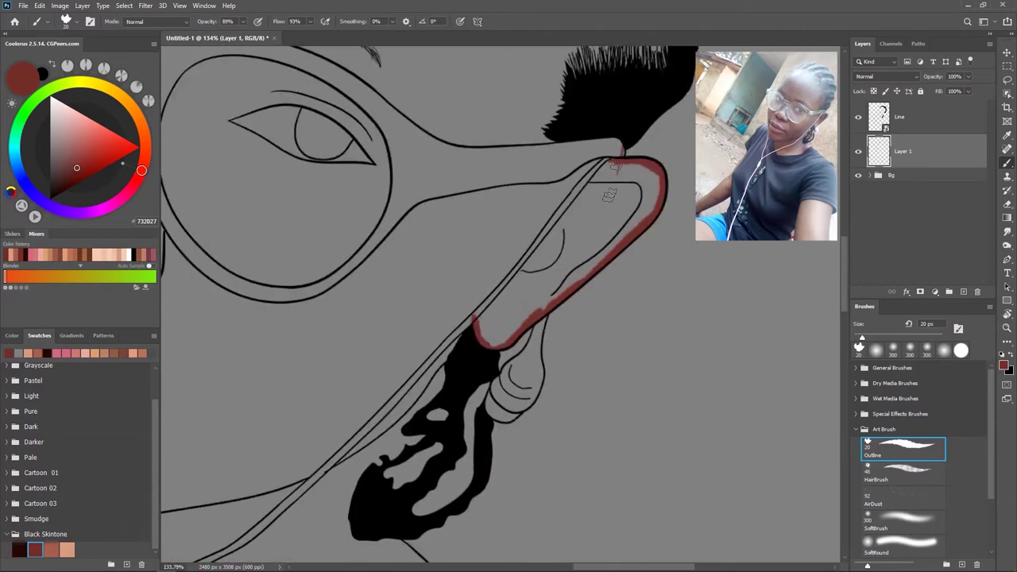
# - Run the dark red line along the ear's lower edge and down the jawline
pyautogui.moveTo(611, 244)
pyautogui.mouseDown()
pyautogui.moveTo(441, 310)
pyautogui.moveTo(578, 193)
pyautogui.mouseUp()
pyautogui.moveTo(529, 295)
pyautogui.mouseDown()
pyautogui.moveTo(477, 291)
pyautogui.moveTo(509, 228)
pyautogui.moveTo(254, 243)
pyautogui.mouseUp()
pyautogui.moveTo(284, 120); pyautogui.dragTo(287, 214)
pyautogui.moveTo(382, 329)
pyautogui.mouseDown()
pyautogui.moveTo(292, 230)
pyautogui.moveTo(255, 242)
pyautogui.moveTo(334, 252)
pyautogui.mouseUp()
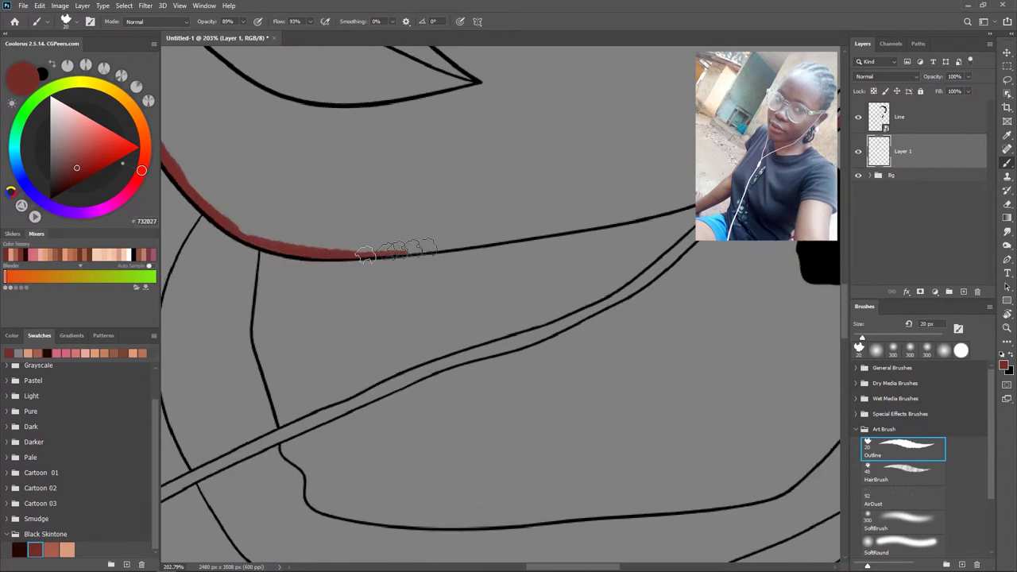
pyautogui.moveTo(604, 214)
pyautogui.mouseDown()
pyautogui.moveTo(524, 187)
pyautogui.moveTo(658, 170)
pyautogui.moveTo(619, 191)
pyautogui.moveTo(691, 143)
pyautogui.mouseUp()
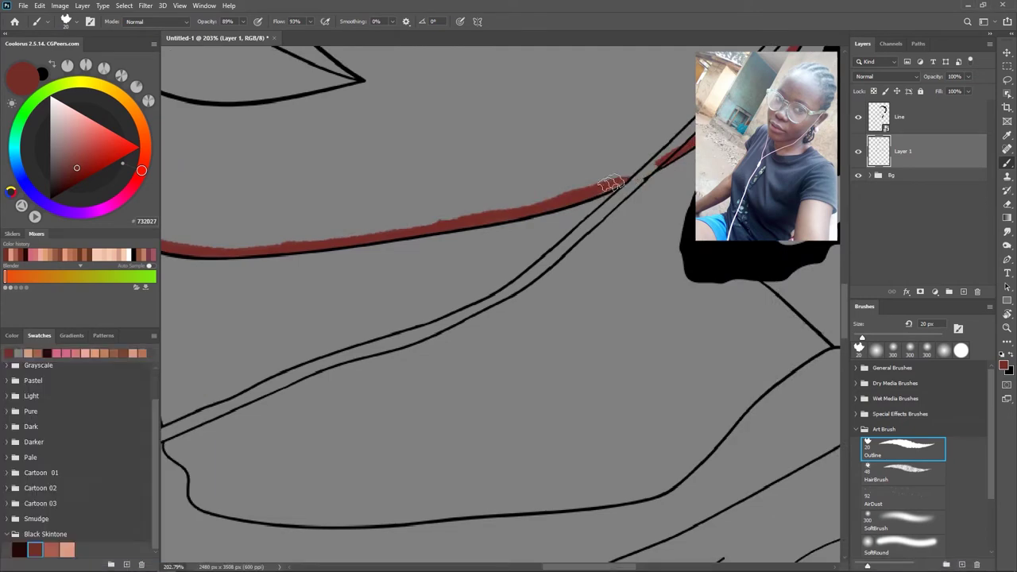
pyautogui.scroll(-3, 625, 313)
pyautogui.scroll(-2, 625, 313)
pyautogui.scroll(-2, 624, 313)
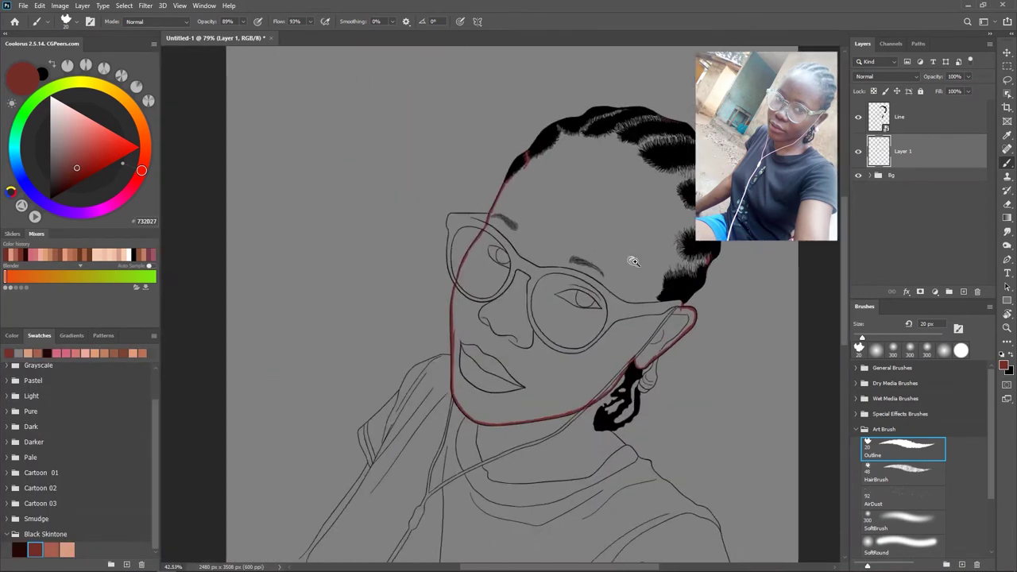
# - Try a Paint Bucket fill on the face, undo it, and return to the brush
pyautogui.rightClick(1007, 218)
pyautogui.click(968, 228)
pyautogui.click(608, 236)
pyautogui.hotkey('ctrl', 'z')
pyautogui.press('b')
# - Paint dark red under the hair, across the forehead, right side and left cheek
pyautogui.scroll(1, 601, 220)
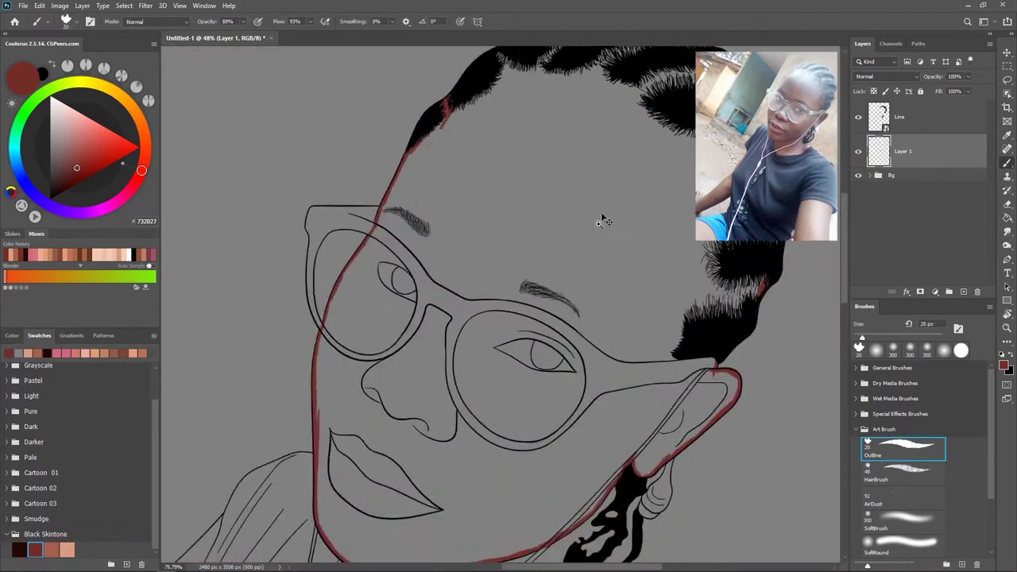
pyautogui.scroll(1, 553, 201)
pyautogui.moveTo(548, 136); pyautogui.dragTo(605, 148)
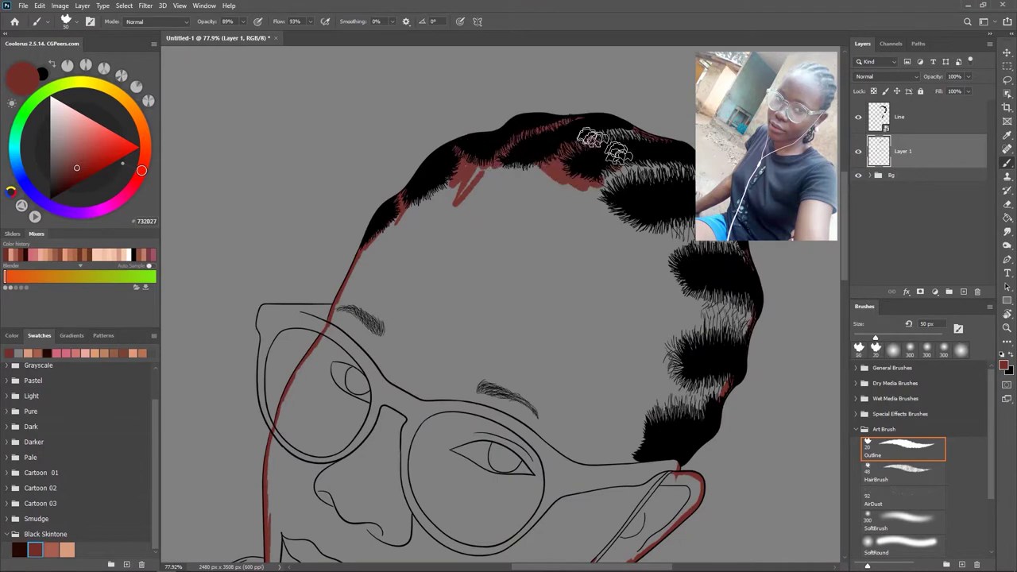
pyautogui.moveTo(726, 373)
pyautogui.mouseDown()
pyautogui.moveTo(680, 401)
pyautogui.moveTo(665, 164)
pyautogui.moveTo(636, 464)
pyautogui.moveTo(669, 227)
pyautogui.moveTo(545, 182)
pyautogui.moveTo(435, 214)
pyautogui.mouseUp()
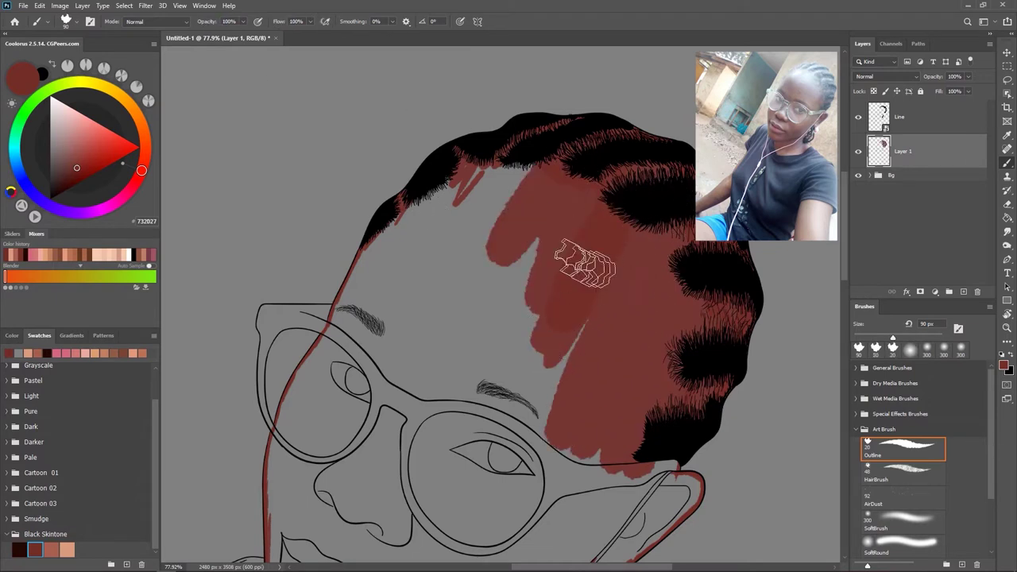
pyautogui.moveTo(584, 263); pyautogui.dragTo(652, 401)
pyautogui.moveTo(669, 334)
pyautogui.mouseDown()
pyautogui.moveTo(558, 429)
pyautogui.moveTo(692, 261)
pyautogui.moveTo(488, 170)
pyautogui.moveTo(476, 263)
pyautogui.mouseUp()
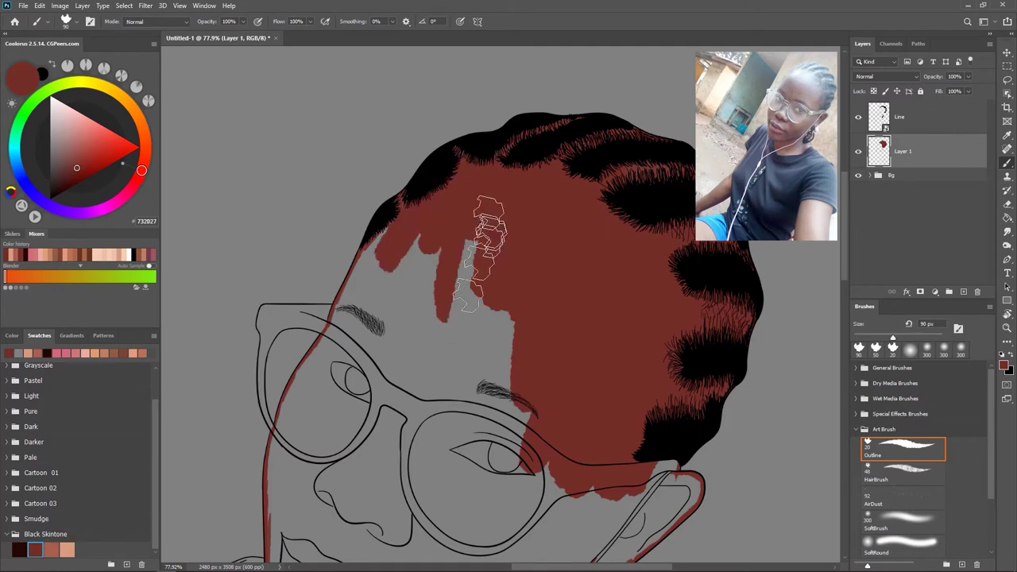
pyautogui.scroll(-5, 488, 246)
pyautogui.scroll(2, 329, 381)
pyautogui.moveTo(329, 445)
pyautogui.mouseDown()
pyautogui.moveTo(324, 215)
pyautogui.moveTo(318, 274)
pyautogui.moveTo(341, 227)
pyautogui.mouseUp()
# - Fill the left temple, lips and chin dark red, then zoom out to the whole canvas
pyautogui.scroll(3, 397, 216)
pyautogui.moveTo(352, 272)
pyautogui.mouseDown()
pyautogui.moveTo(323, 318)
pyautogui.moveTo(357, 262)
pyautogui.moveTo(429, 255)
pyautogui.mouseUp()
pyautogui.scroll(-3, 476, 262)
pyautogui.moveTo(704, 268)
pyautogui.mouseDown()
pyautogui.moveTo(790, 266)
pyautogui.moveTo(738, 284)
pyautogui.moveTo(715, 341)
pyautogui.moveTo(738, 283)
pyautogui.moveTo(610, 361)
pyautogui.moveTo(545, 90)
pyautogui.moveTo(283, 193)
pyautogui.moveTo(408, 204)
pyautogui.moveTo(445, 231)
pyautogui.moveTo(268, 292)
pyautogui.mouseUp()
pyautogui.scroll(-3, 445, 231)
pyautogui.moveTo(252, 242)
pyautogui.mouseDown()
pyautogui.moveTo(290, 397)
pyautogui.moveTo(433, 401)
pyautogui.moveTo(323, 416)
pyautogui.moveTo(545, 374)
pyautogui.moveTo(488, 386)
pyautogui.moveTo(675, 266)
pyautogui.moveTo(638, 301)
pyautogui.moveTo(382, 341)
pyautogui.moveTo(445, 286)
pyautogui.mouseUp()
pyautogui.hotkey('ctrl', '-')
pyautogui.hotkey('ctrl', '-')
pyautogui.hotkey('ctrl', '-')
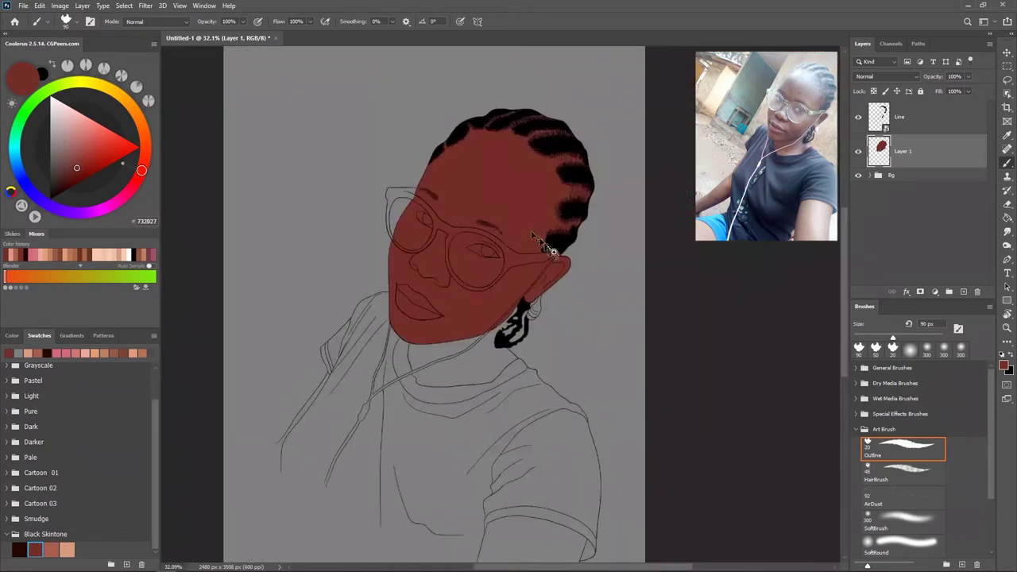
pyautogui.hotkey('ctrl', '-')
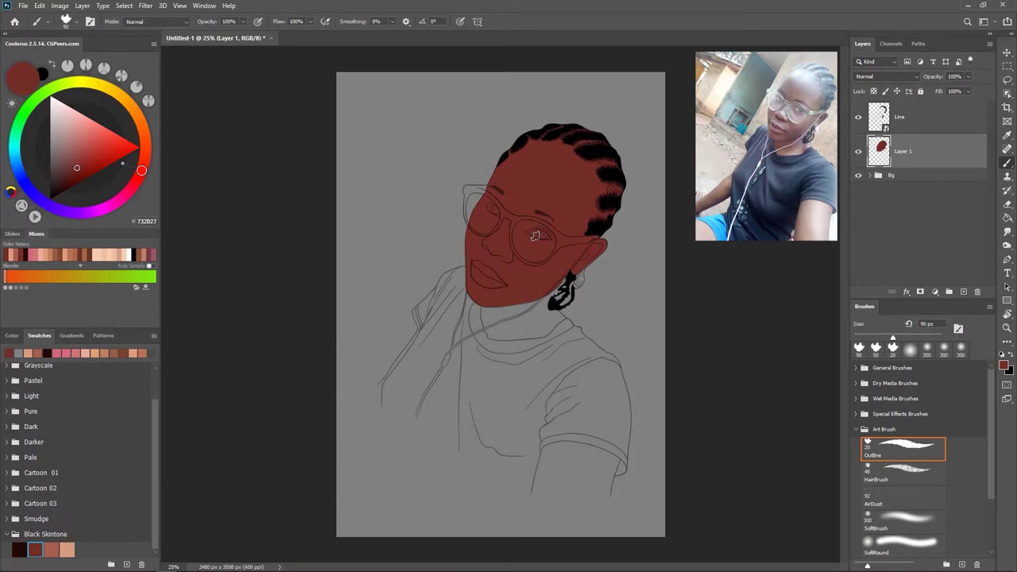
pyautogui.scroll(2, 517, 294)
# - Open Hue/Saturation, cancel it, and go back to the brush
pyautogui.hotkey('ctrl', 'u')
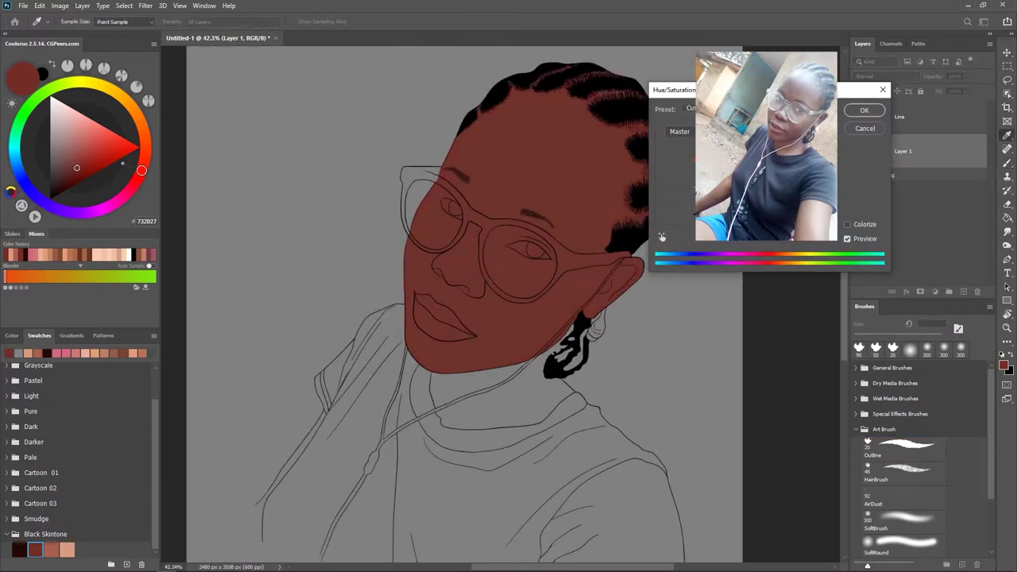
pyautogui.press('Escape')
pyautogui.press('b')
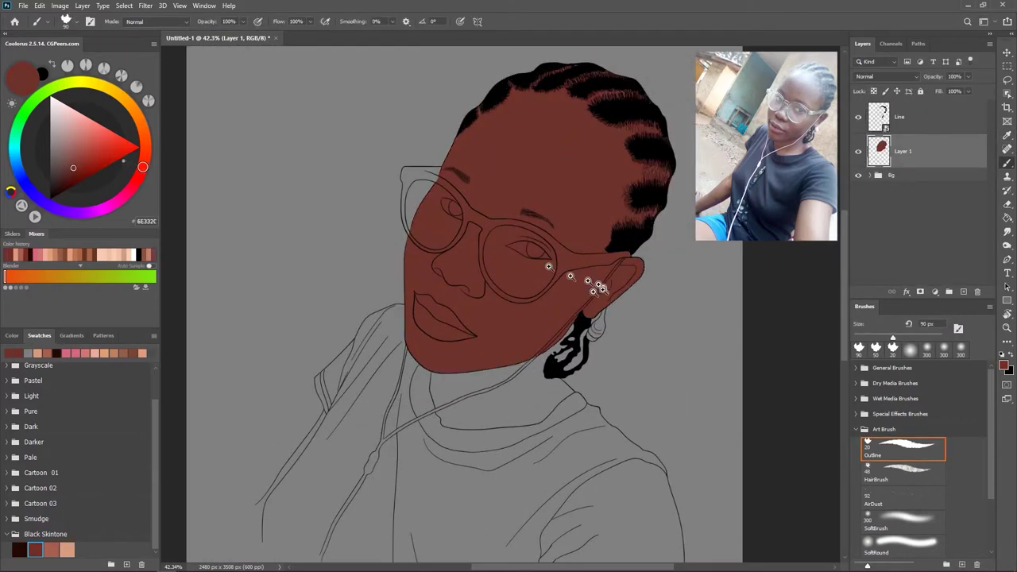
pyautogui.scroll(1, 548, 266)
pyautogui.hscroll(-2, 548, 266)
# - Add Layer 2 above the skin base and try dark shading on the right of the face, then undo it
pyautogui.click(962, 291)
pyautogui.scroll(-3, 969, 457)
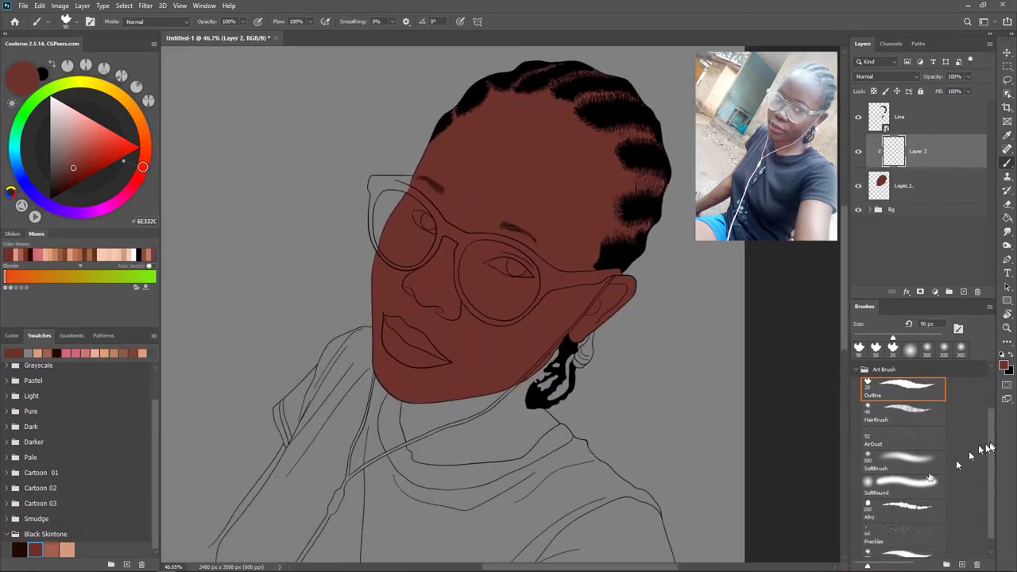
pyautogui.scroll(1, 553, 207)
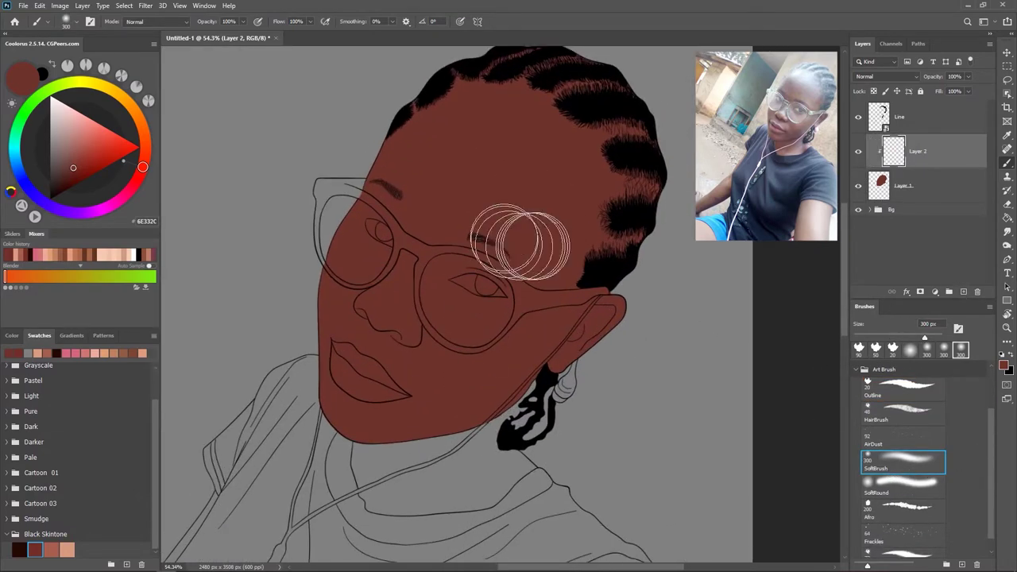
pyautogui.press('.')
pyautogui.scroll(5, 538, 237)
pyautogui.scroll(-5, 539, 237)
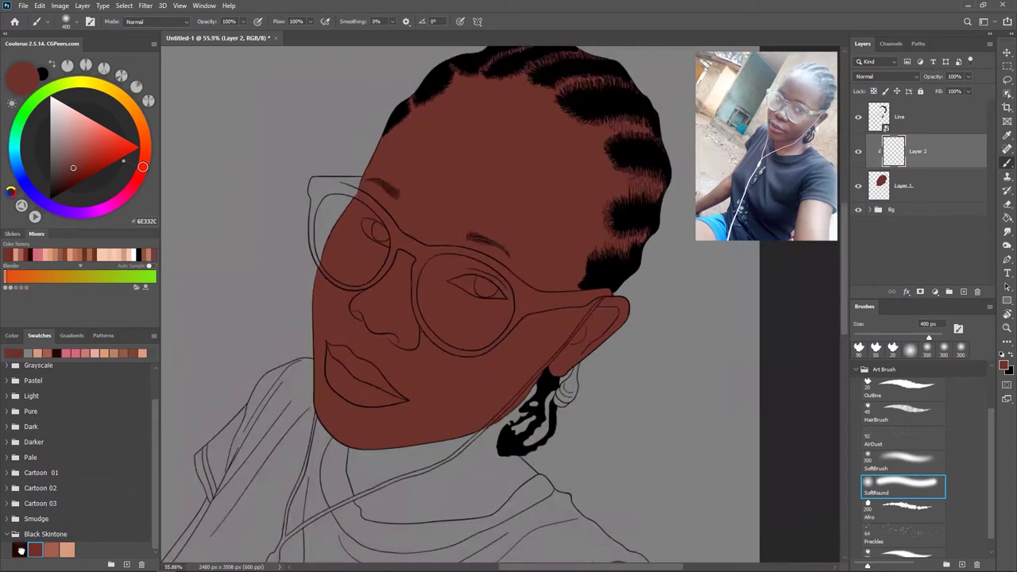
pyautogui.moveTo(474, 201); pyautogui.dragTo(450, 159)
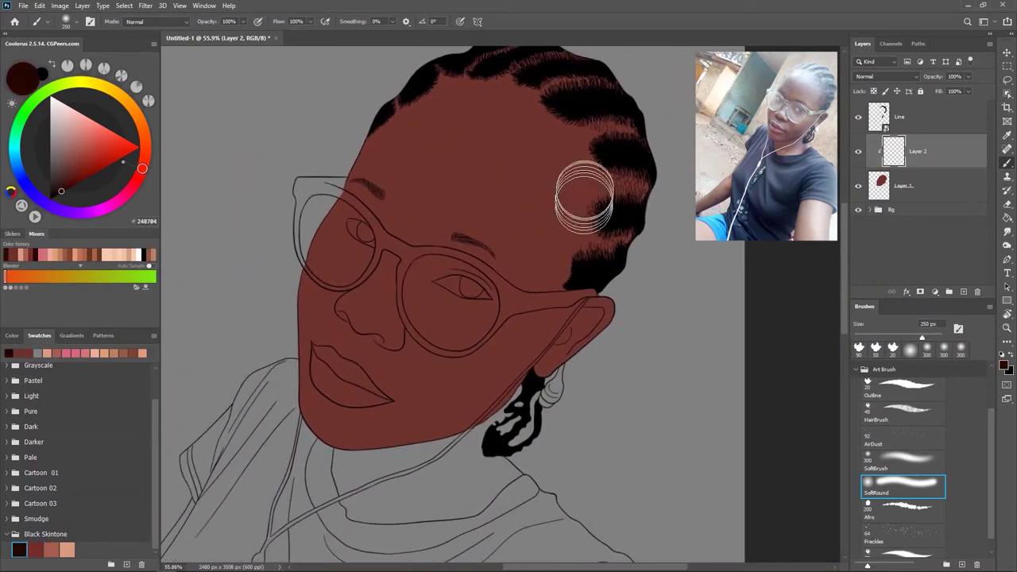
pyautogui.moveTo(586, 193); pyautogui.dragTo(624, 215)
pyautogui.hotkey('ctrl', 'z')
# - Try dark hairline shading with a soft pressure-opacity brush, then undo it
pyautogui.press(',')
pyautogui.scroll(-1, 538, 227)
pyautogui.moveTo(538, 227); pyautogui.dragTo(651, 363)
pyautogui.scroll(-2, 644, 200)
pyautogui.moveTo(643, 200); pyautogui.dragTo(624, 228)
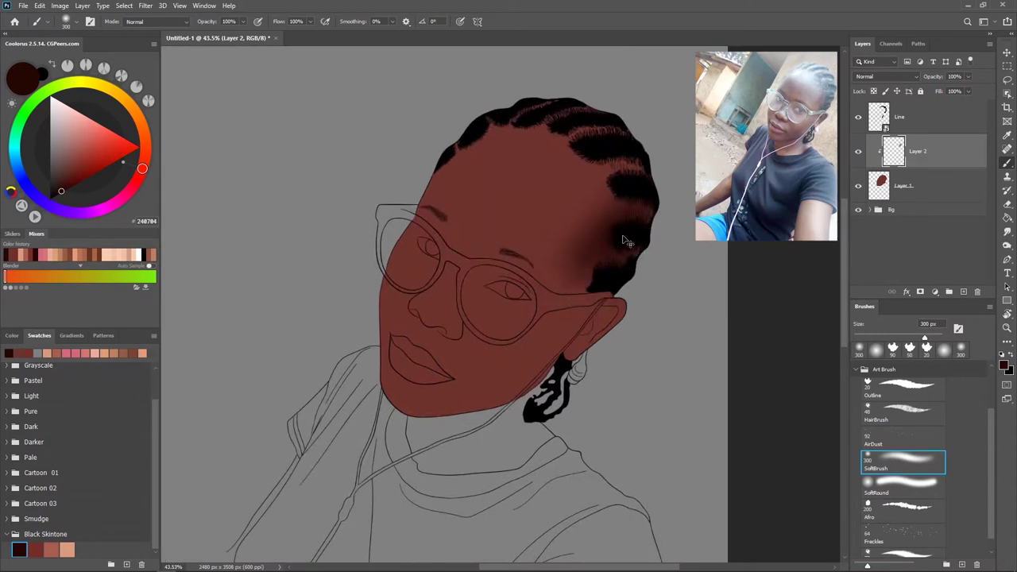
pyautogui.scroll(2, 991, 381)
pyautogui.scroll(2, 991, 381)
pyautogui.click(901, 484)
pyautogui.moveTo(567, 220)
pyautogui.mouseDown()
pyautogui.moveTo(642, 181)
pyautogui.moveTo(610, 231)
pyautogui.moveTo(586, 219)
pyautogui.mouseUp()
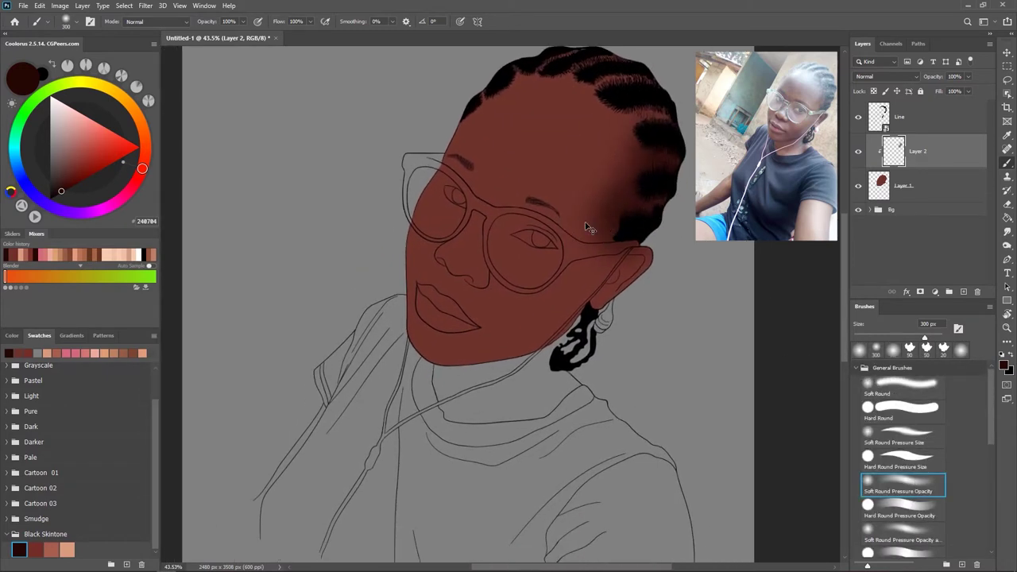
pyautogui.hotkey('ctrl', 'z')
# - Pick a skin brown and shade darker along the right hairline and forehead
pyautogui.keyDown('alt'); pyautogui.click(556, 173); pyautogui.keyUp('alt')
pyautogui.moveTo(72, 176); pyautogui.dragTo(69, 178)
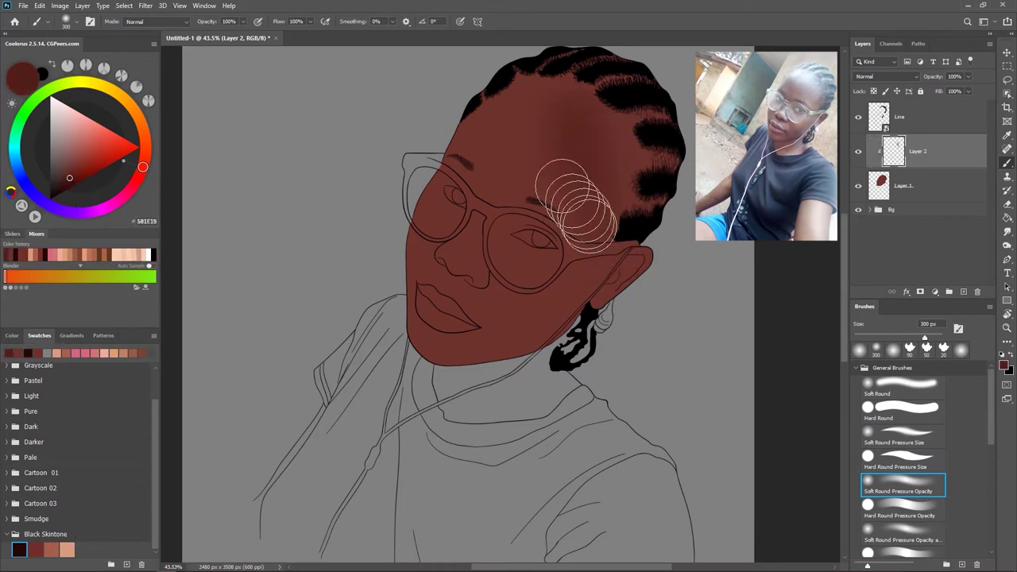
pyautogui.moveTo(585, 228); pyautogui.dragTo(557, 216)
pyautogui.moveTo(638, 181)
pyautogui.mouseDown()
pyautogui.moveTo(590, 216)
pyautogui.moveTo(601, 193)
pyautogui.mouseUp()
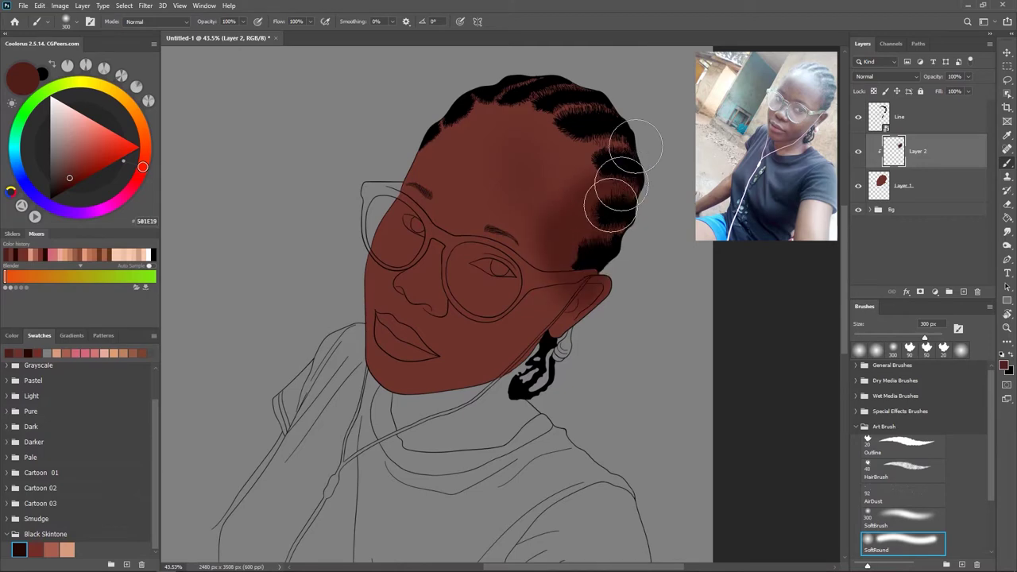
pyautogui.press('[')
pyautogui.moveTo(490, 129)
pyautogui.mouseDown()
pyautogui.moveTo(499, 223)
pyautogui.moveTo(502, 195)
pyautogui.moveTo(482, 205)
pyautogui.mouseUp()
pyautogui.press('[')
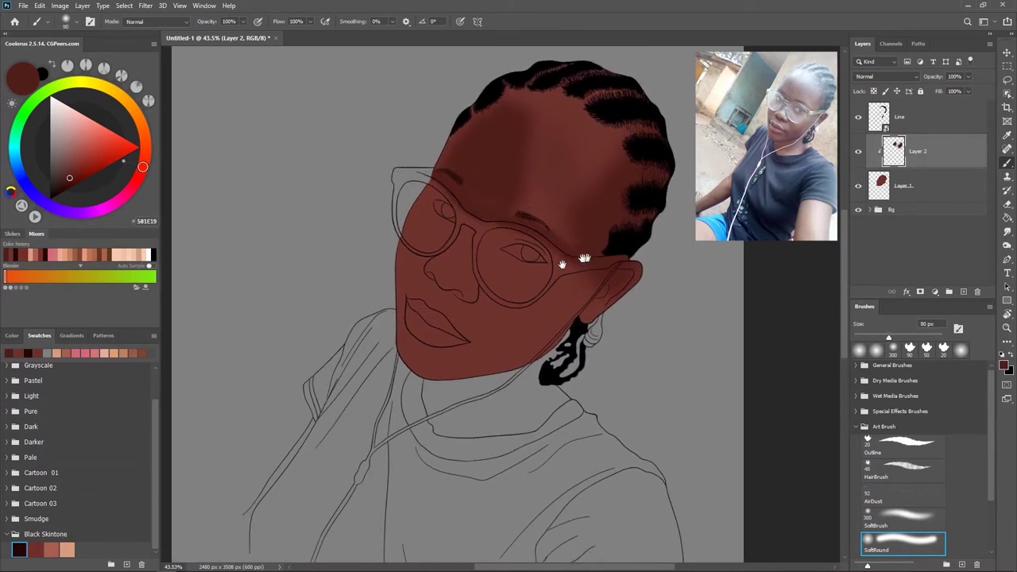
# - Paint trial dark shading along the jaw and neck, then remove it
pyautogui.scroll(3, 613, 260)
pyautogui.press(']')
pyautogui.press(']')
pyautogui.press(']')
pyautogui.moveTo(533, 261)
pyautogui.mouseDown()
pyautogui.moveTo(488, 295)
pyautogui.moveTo(620, 211)
pyautogui.mouseUp()
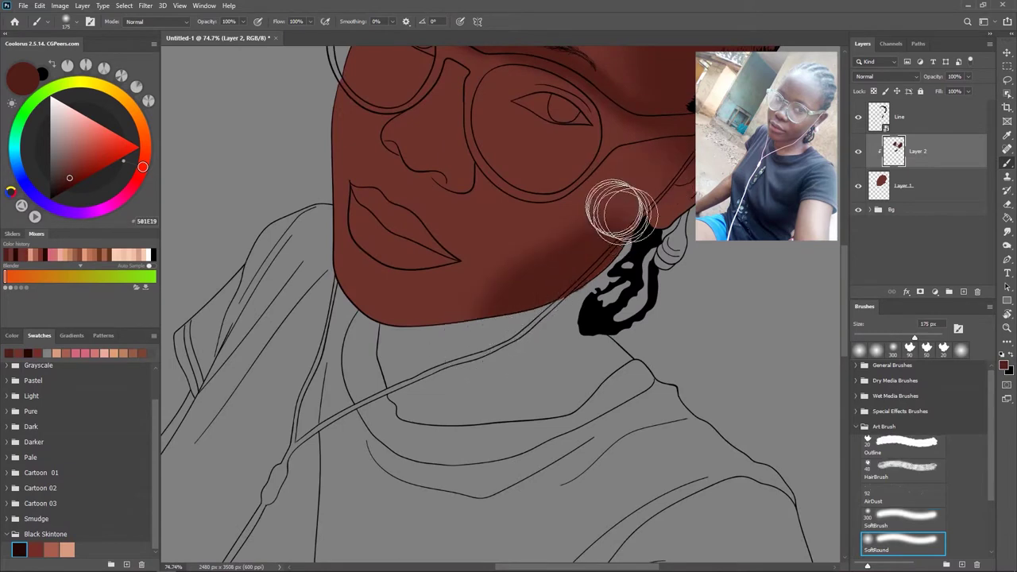
pyautogui.press('[')
pyautogui.hscroll(-3, 574, 222)
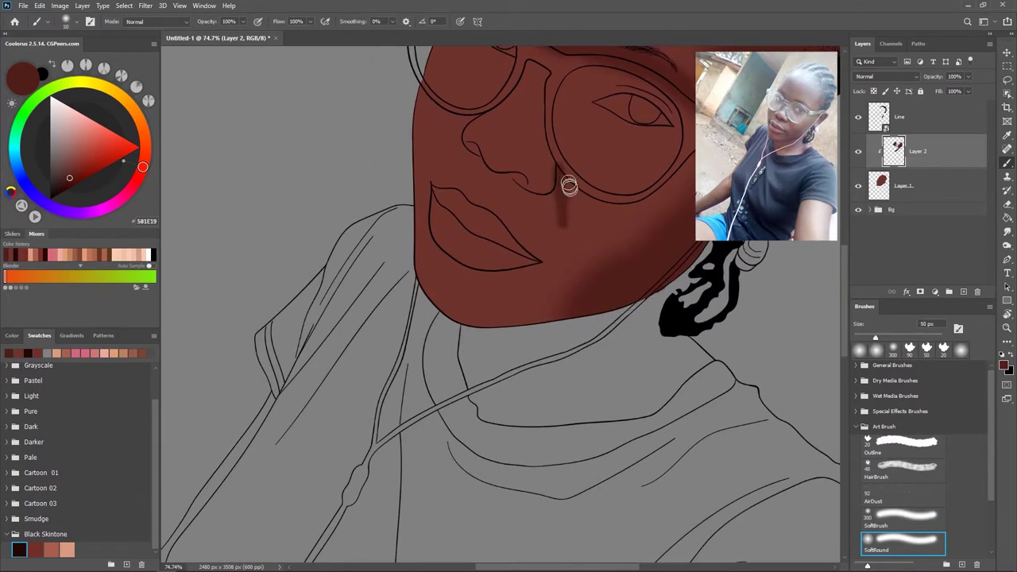
pyautogui.moveTo(569, 211); pyautogui.dragTo(878, 251)
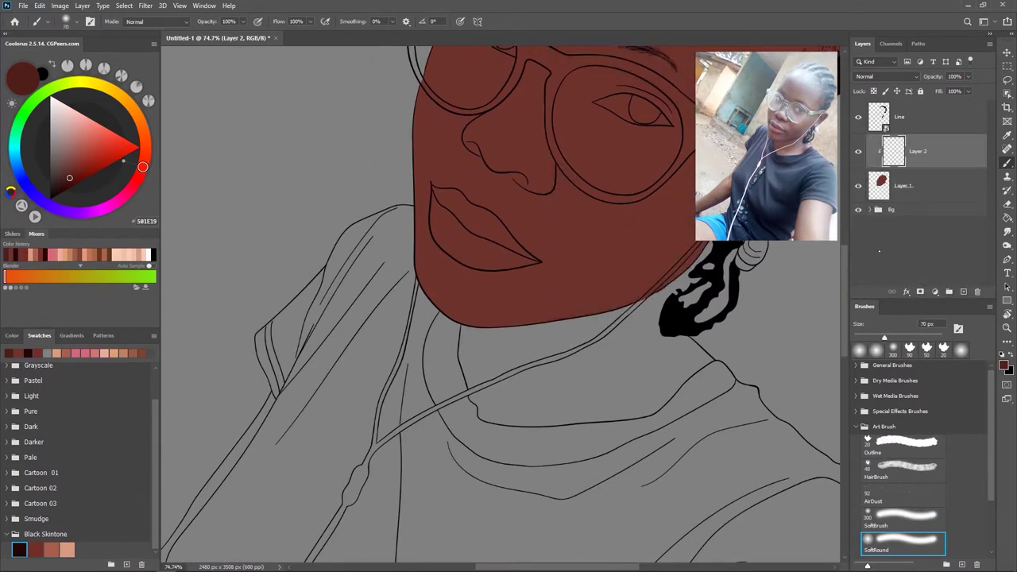
pyautogui.click(855, 364)
# - Pick the Soft Round Pressure Opacity brush, rotate the canvas upright, and softly darken the forehead
pyautogui.click(906, 482)
pyautogui.scroll(3, 501, 302)
pyautogui.press(']')
pyautogui.press(']')
pyautogui.press(']')
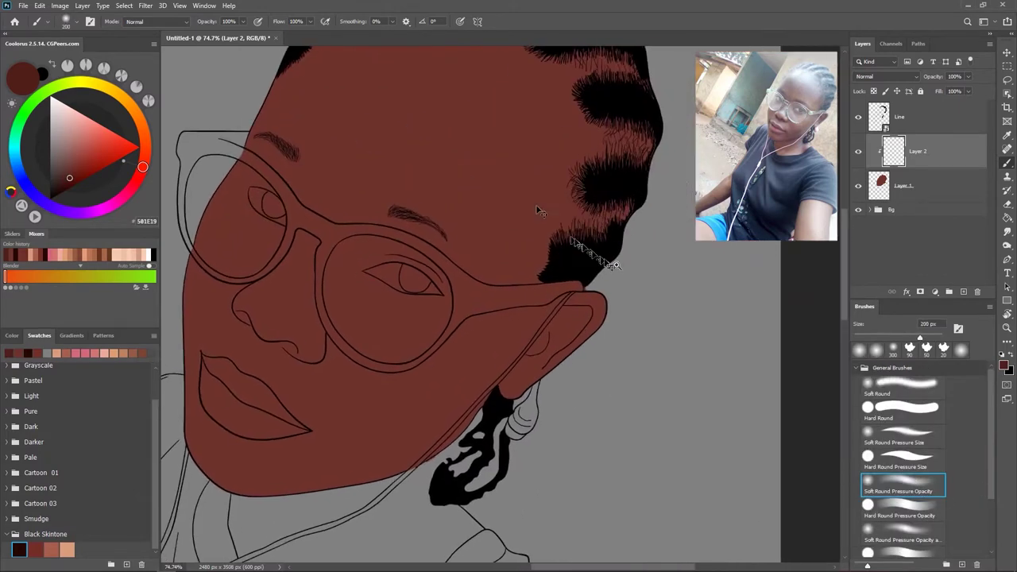
pyautogui.scroll(-2, 619, 238)
pyautogui.moveTo(620, 237); pyautogui.dragTo(590, 195)
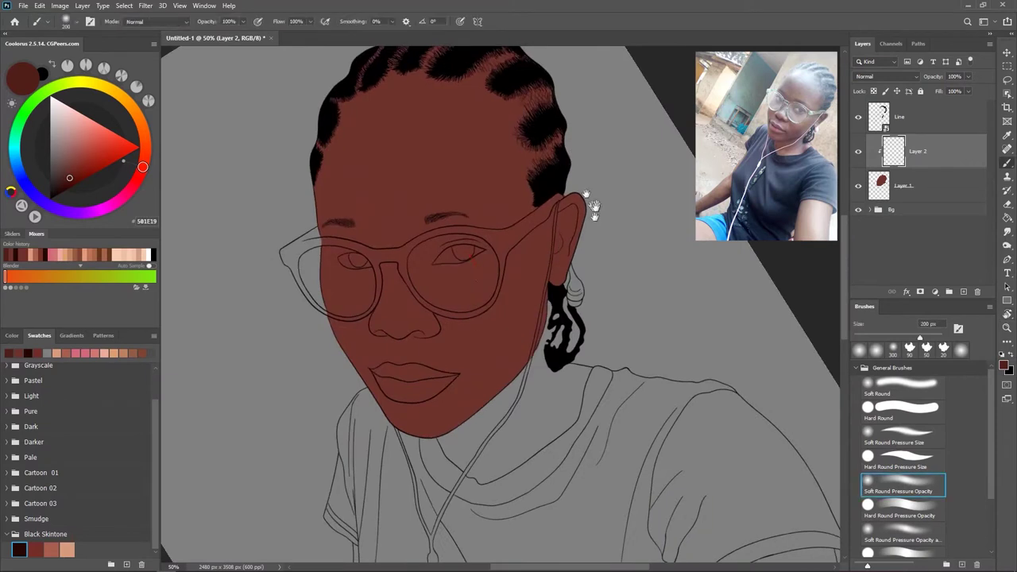
pyautogui.scroll(-2, 508, 151)
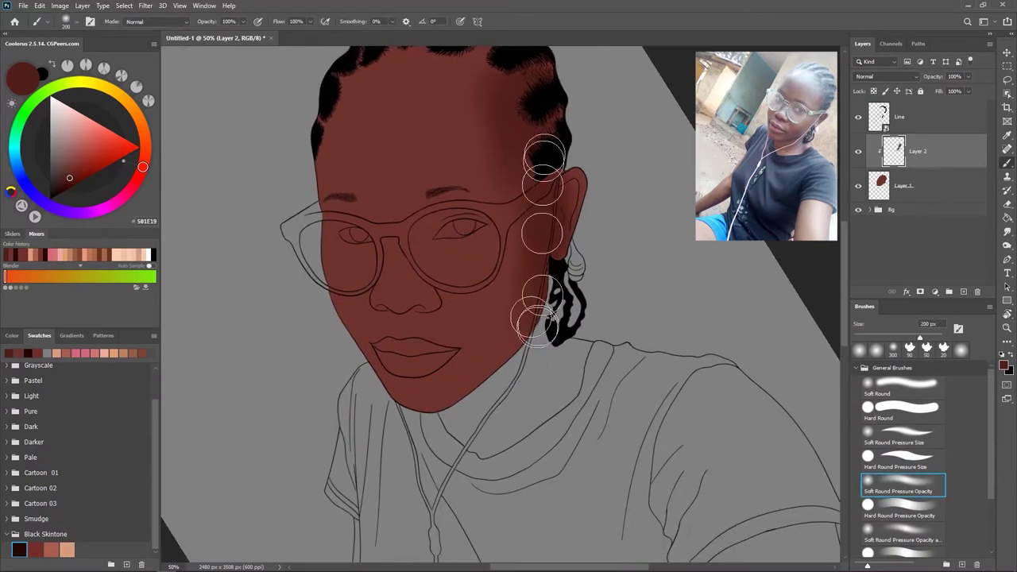
pyautogui.scroll(-2, 532, 238)
pyautogui.scroll(3, 555, 163)
pyautogui.moveTo(418, 241); pyautogui.dragTo(451, 287)
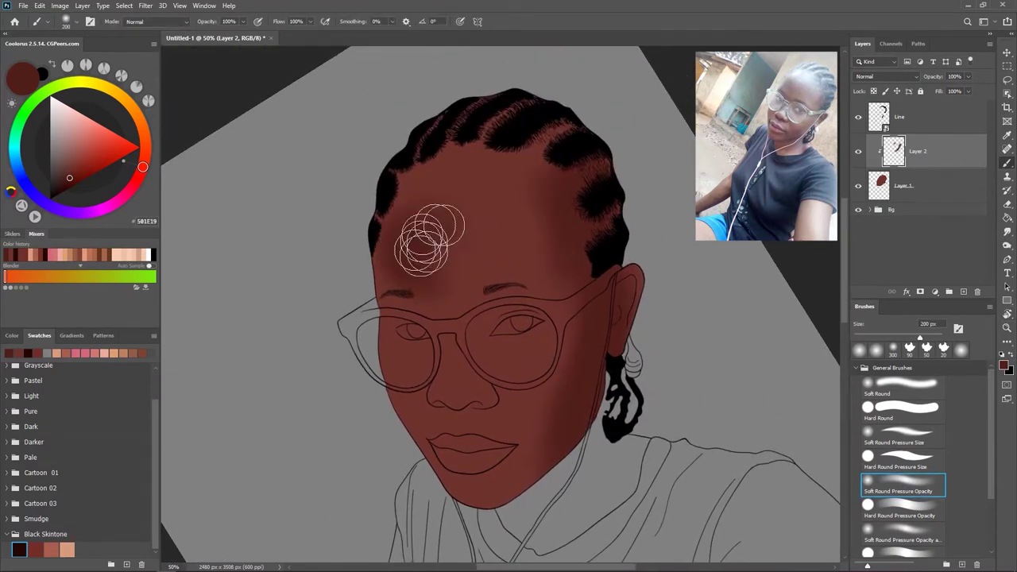
# - Resize the brush and shade the eye sockets and nose darker
pyautogui.press('[')
pyautogui.press('[')
pyautogui.scroll(-2, 525, 286)
pyautogui.scroll(-2, 540, 278)
pyautogui.press('[')
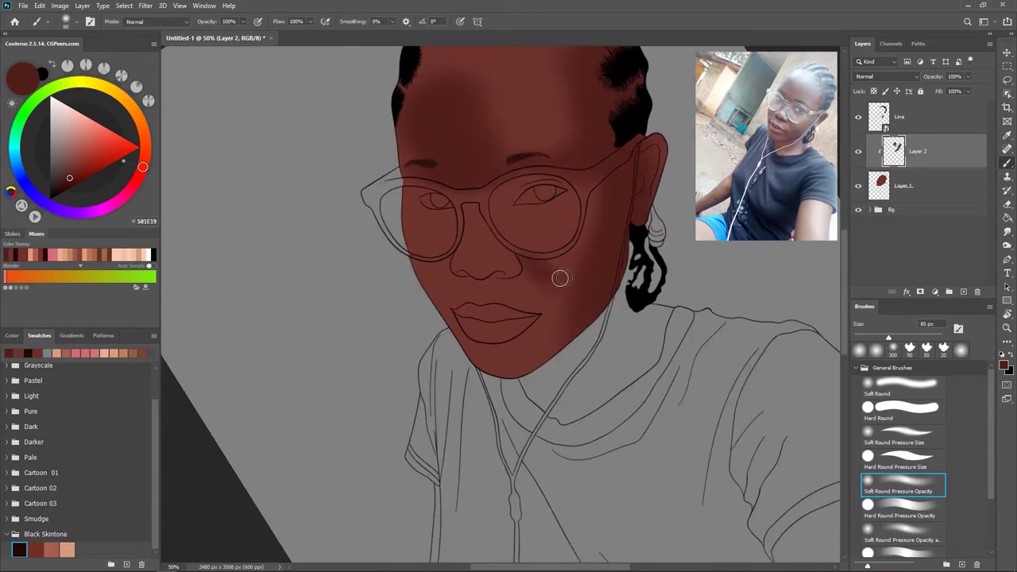
pyautogui.scroll(-2, 542, 277)
pyautogui.hscroll(-3, 543, 276)
pyautogui.press(']')
pyautogui.press(']')
pyautogui.press(']')
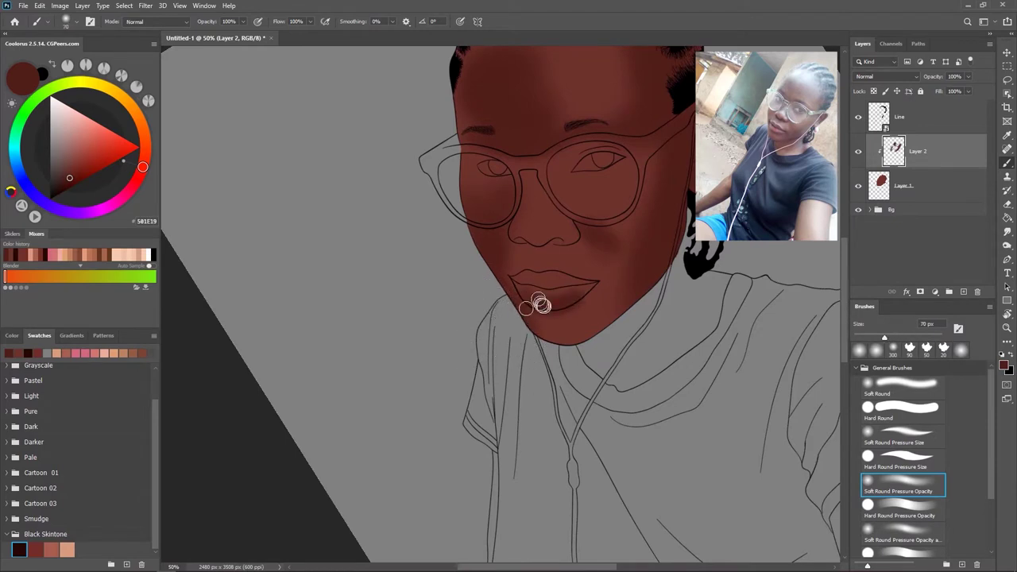
pyautogui.press(']')
pyautogui.press(']')
pyautogui.scroll(2, 626, 258)
pyautogui.hscroll(2, 619, 260)
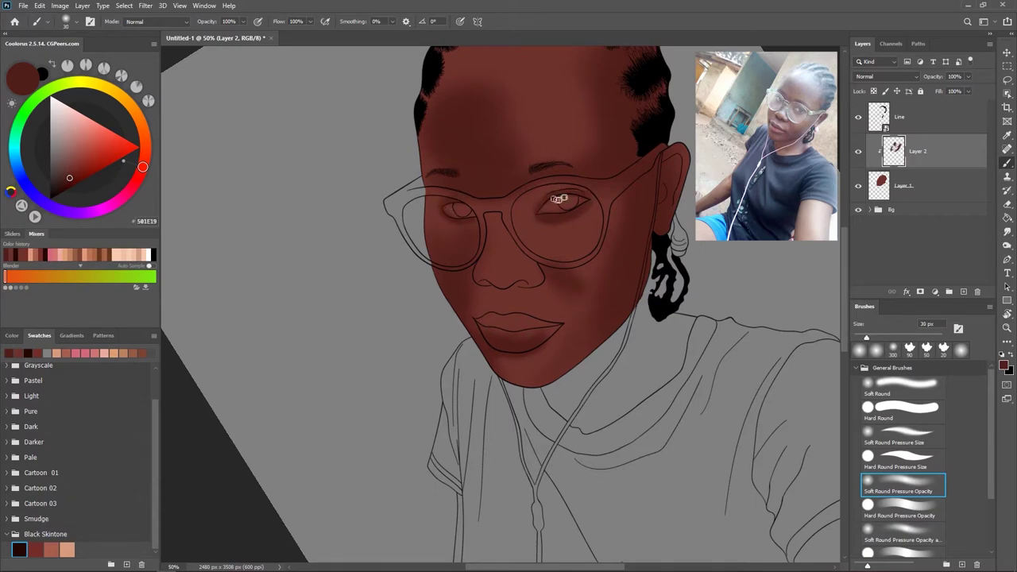
# - Shade the cheeks, lips and chin up close, then pick the lighter A65E4E skin colour
pyautogui.press(']')
pyautogui.press(']')
pyautogui.press(']')
pyautogui.scroll(2, 548, 230)
pyautogui.scroll(2, 490, 304)
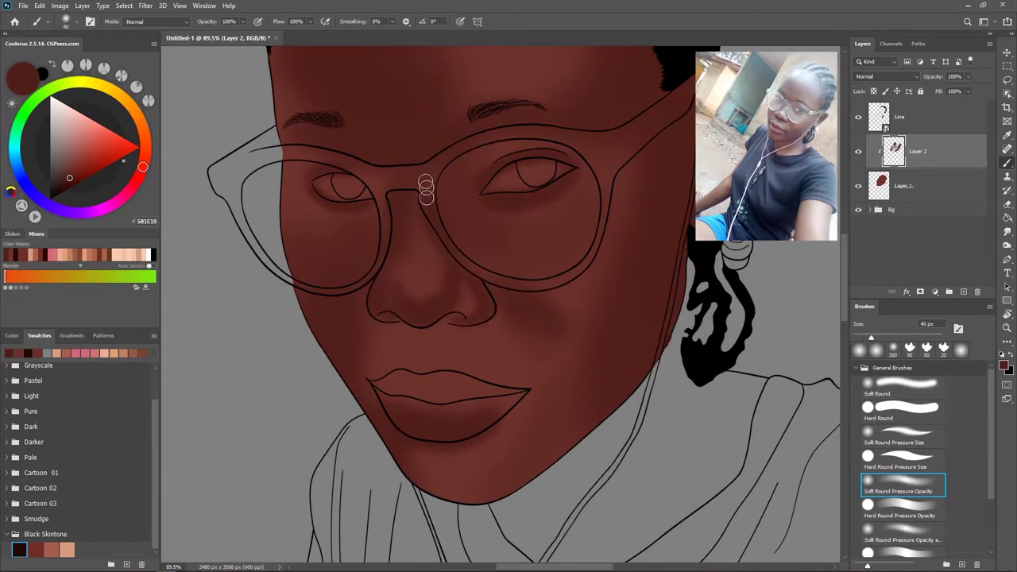
pyautogui.moveTo(508, 284); pyautogui.dragTo(480, 240)
pyautogui.press('[')
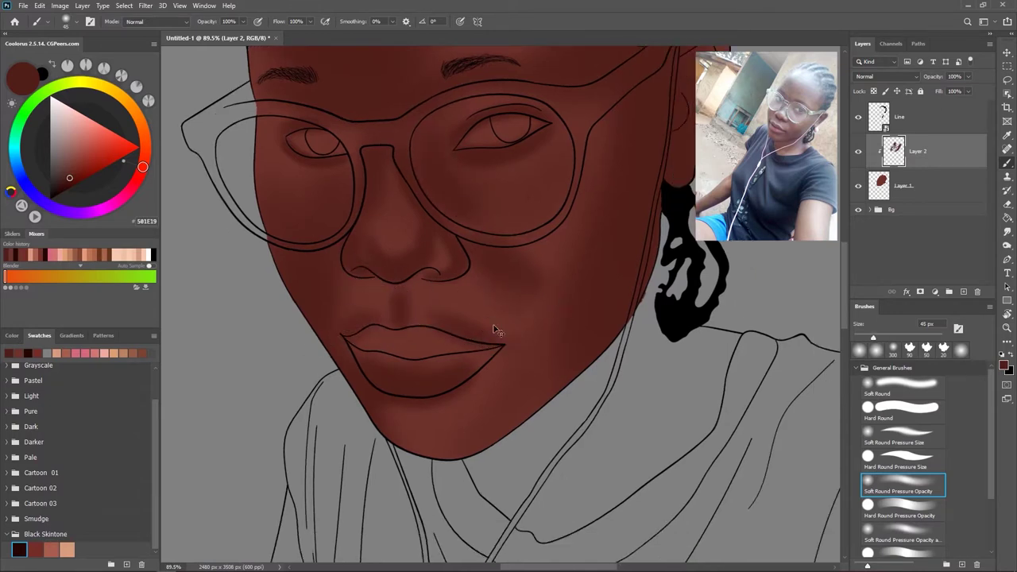
pyautogui.scroll(-5, 492, 329)
pyautogui.scroll(2, 479, 257)
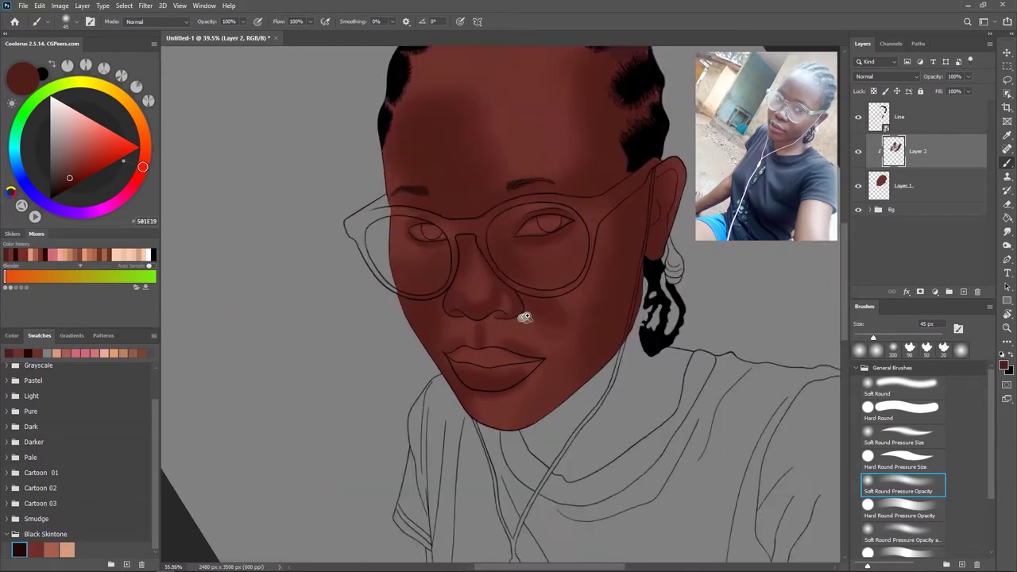
pyautogui.click(67, 549)
# - Pick the A65E4E skin colour and paint lighter highlights across the forehead and hairline
pyautogui.click(51, 549)
pyautogui.moveTo(460, 191); pyautogui.dragTo(536, 186)
pyautogui.hotkey('ctrl', 'z')
pyautogui.moveTo(492, 221); pyautogui.dragTo(477, 249)
pyautogui.press(']')
pyautogui.press(']')
pyautogui.press(']')
pyautogui.moveTo(312, 231)
pyautogui.mouseDown()
pyautogui.moveTo(296, 248)
pyautogui.moveTo(386, 139)
pyautogui.mouseUp()
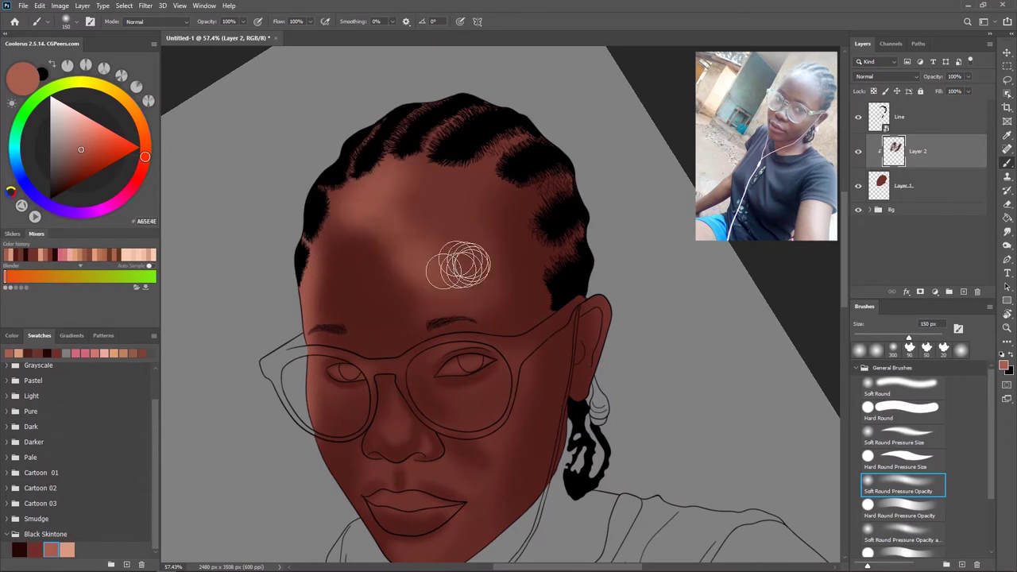
pyautogui.moveTo(458, 264); pyautogui.dragTo(411, 288)
pyautogui.press(']')
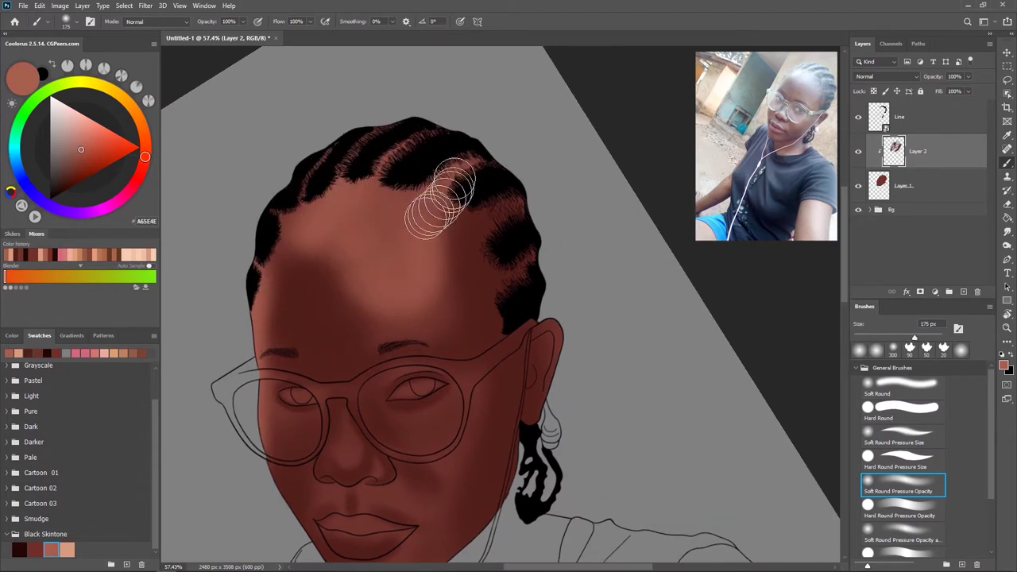
pyautogui.moveTo(417, 222); pyautogui.dragTo(465, 159)
pyautogui.scroll(-3, 476, 238)
pyautogui.press('[')
pyautogui.press('[')
pyautogui.press('[')
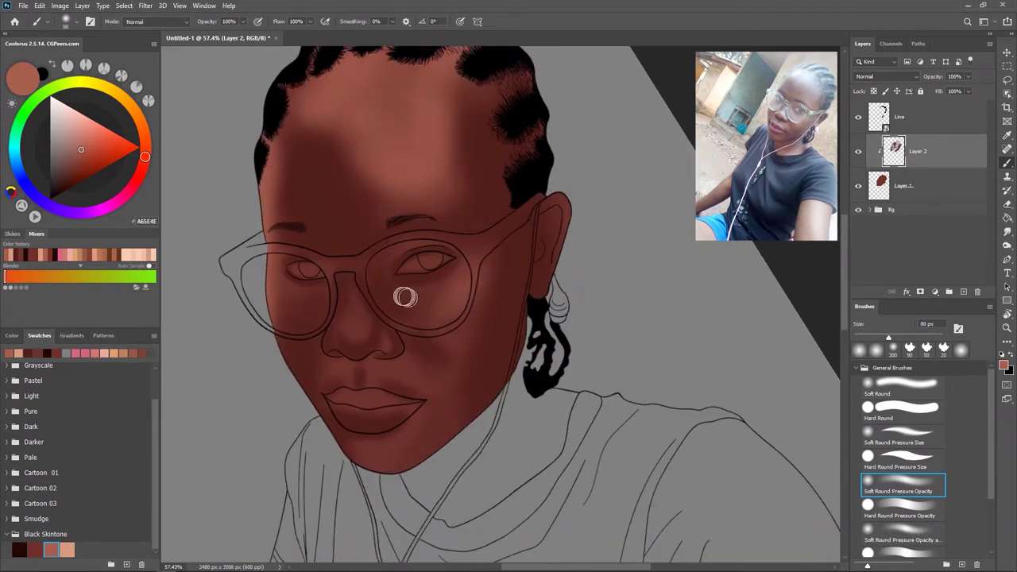
pyautogui.moveTo(420, 318); pyautogui.dragTo(439, 284)
pyautogui.press(']')
pyautogui.press(']')
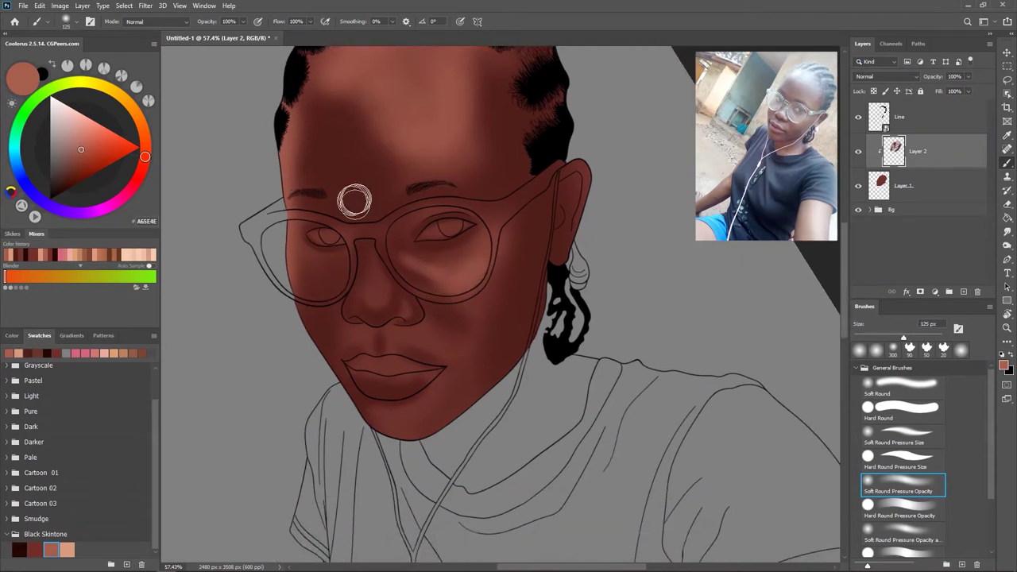
pyautogui.moveTo(382, 201); pyautogui.dragTo(440, 137)
pyautogui.press('[')
# - Add lighter highlights to the cheek and forehead, then frame the view over the ear
pyautogui.moveTo(425, 225)
pyautogui.mouseDown()
pyautogui.moveTo(415, 164)
pyautogui.moveTo(465, 227)
pyautogui.moveTo(450, 220)
pyautogui.mouseUp()
pyautogui.press(']')
pyautogui.press(']')
pyautogui.moveTo(520, 213); pyautogui.dragTo(500, 190)
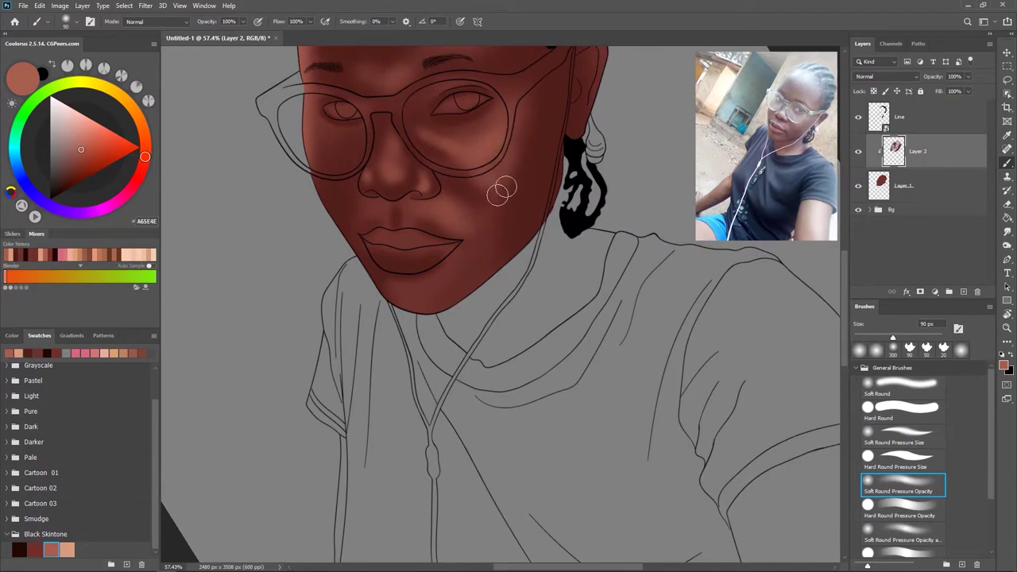
pyautogui.press('[')
pyautogui.press('[')
pyautogui.press('[')
pyautogui.moveTo(457, 266); pyautogui.dragTo(477, 288)
pyautogui.moveTo(436, 236)
pyautogui.mouseDown()
pyautogui.moveTo(510, 184)
pyautogui.moveTo(494, 244)
pyautogui.moveTo(428, 251)
pyautogui.mouseUp()
pyautogui.press('[')
pyautogui.press('[')
pyautogui.press('[')
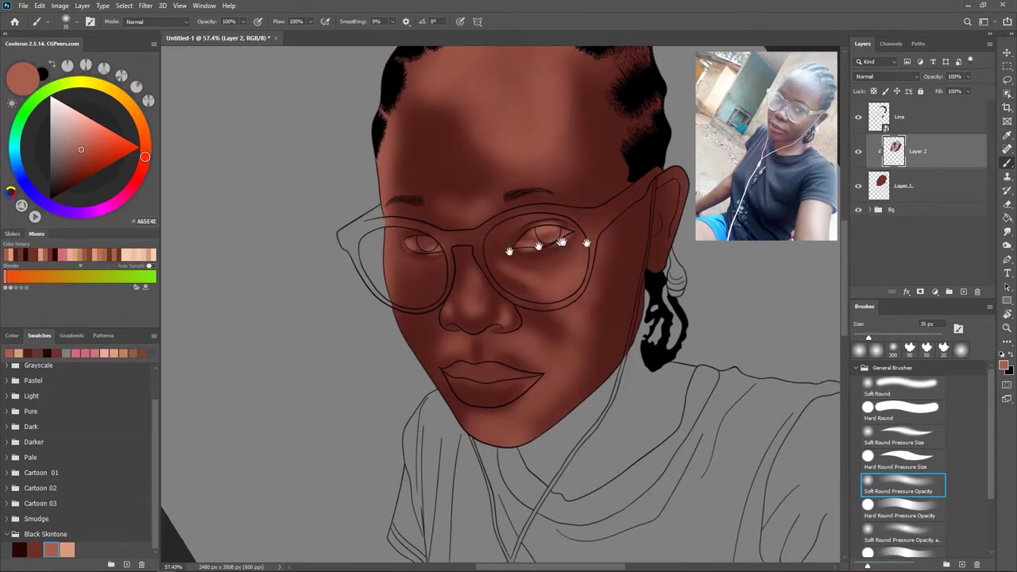
pyautogui.moveTo(509, 251); pyautogui.dragTo(510, 208)
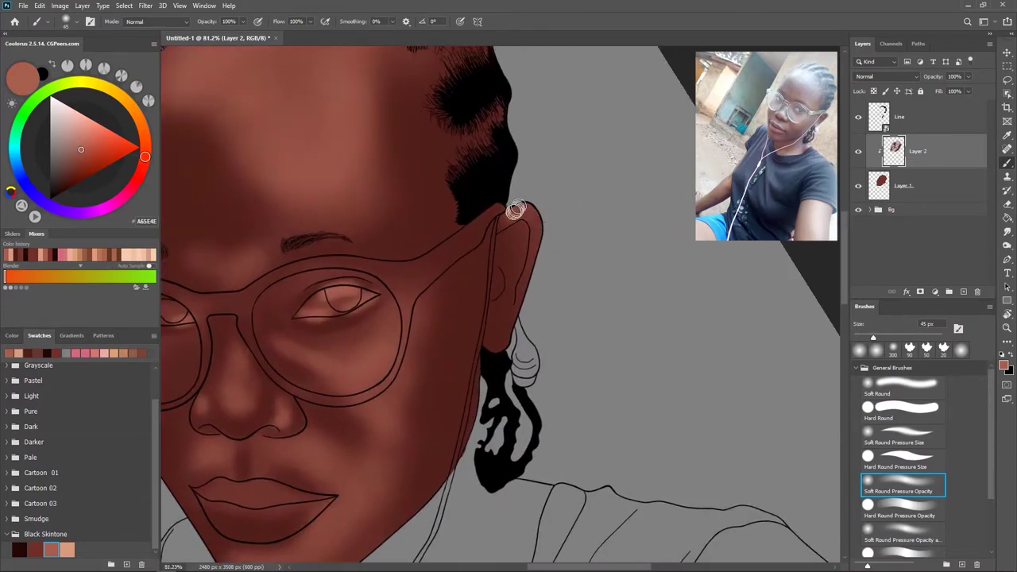
pyautogui.moveTo(545, 254); pyautogui.dragTo(531, 153)
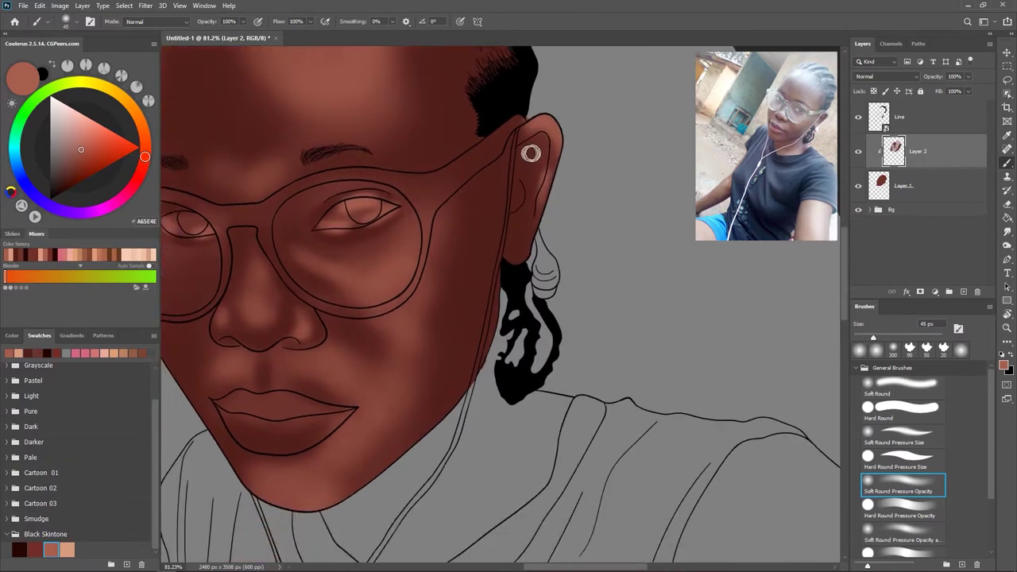
pyautogui.moveTo(513, 199); pyautogui.dragTo(532, 200)
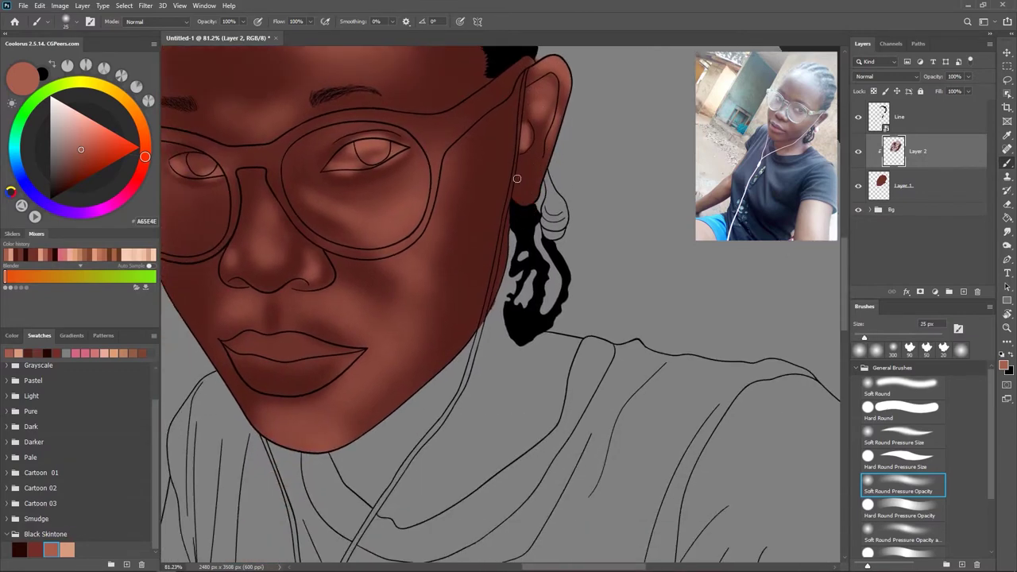
# - Save the painting on this computer as Rikky.psd and select Layer 2
pyautogui.hotkey('ctrl', 's')
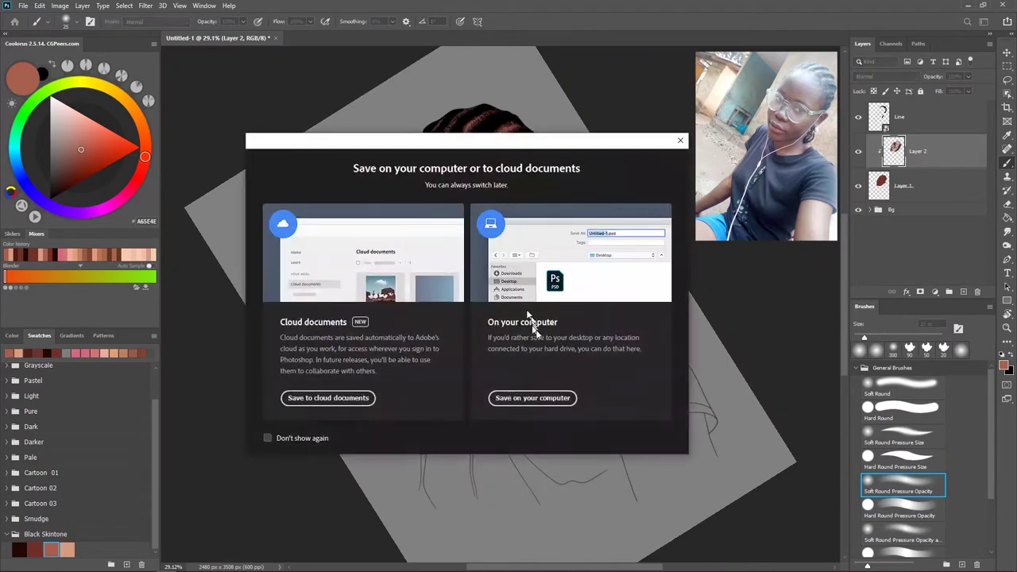
pyautogui.click(537, 398)
pyautogui.write('Rikky')
pyautogui.press('Return')
pyautogui.press('Return')
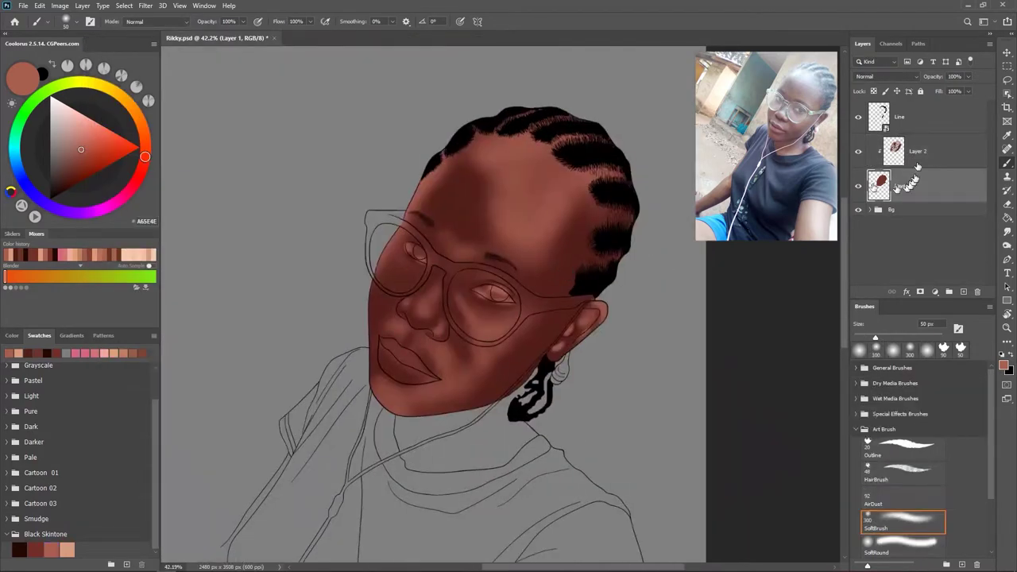
pyautogui.click(918, 158)
pyautogui.scroll(3, 529, 265)
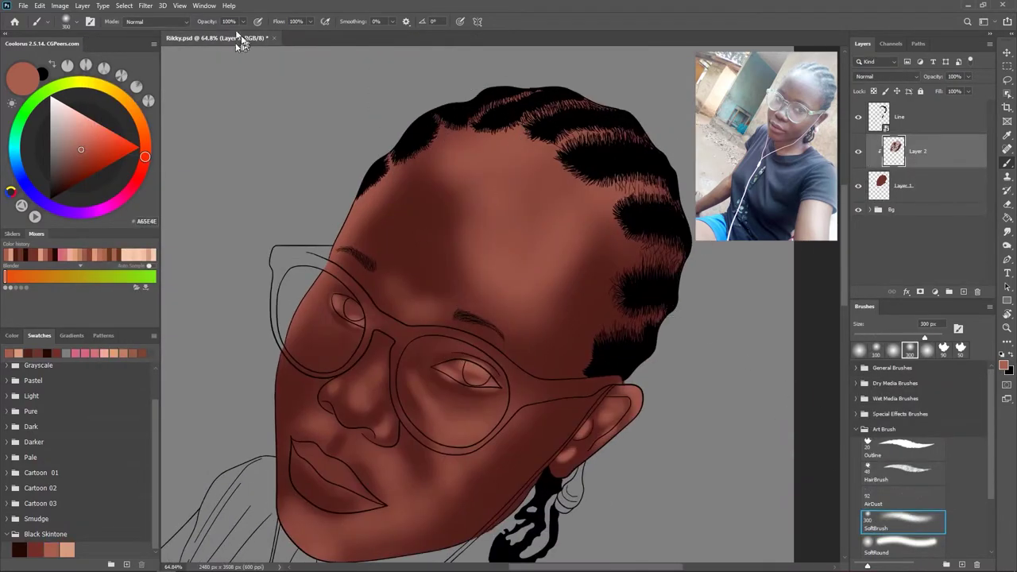
# - Set brush flow to 50% and shade the forehead with sampled darker skin tones
pyautogui.write('50')
pyautogui.press('Return')
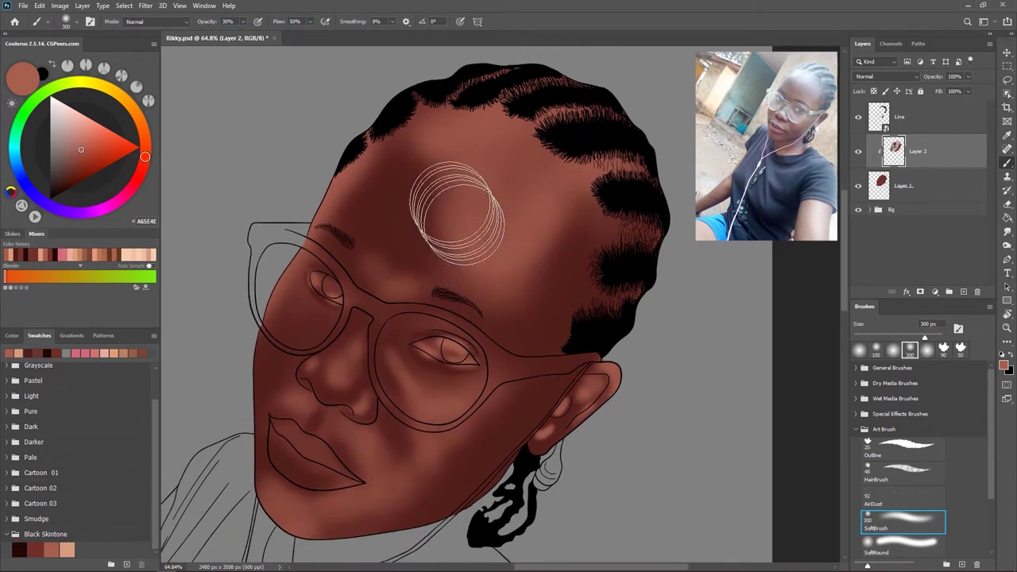
pyautogui.keyDown('alt'); pyautogui.click(447, 212); pyautogui.keyUp('alt')
pyautogui.keyDown('alt'); pyautogui.click(424, 251); pyautogui.keyUp('alt')
pyautogui.keyDown('alt'); pyautogui.click(411, 183); pyautogui.keyUp('alt')
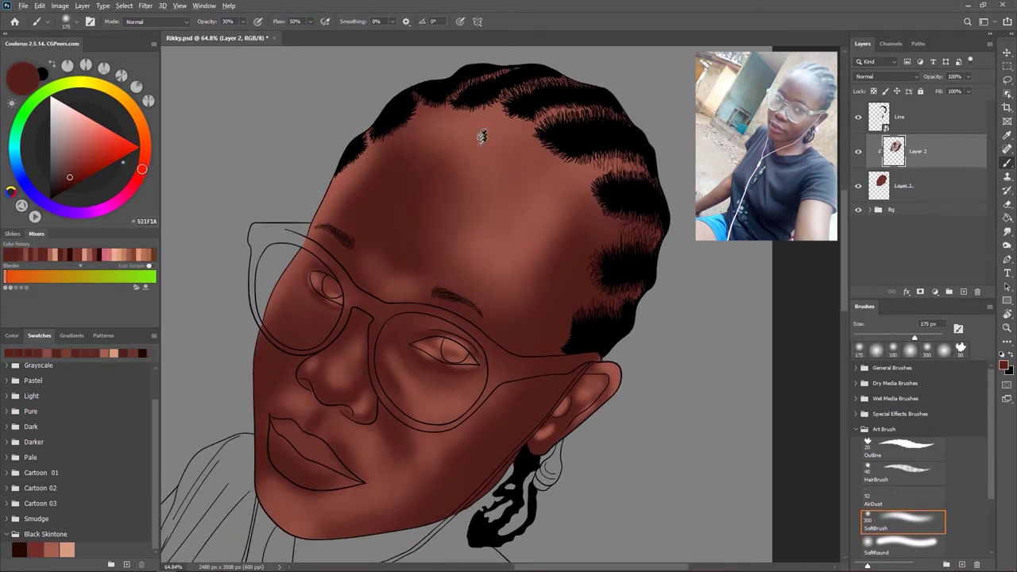
pyautogui.keyDown('alt'); pyautogui.click(433, 242); pyautogui.keyUp('alt')
pyautogui.moveTo(433, 242); pyautogui.dragTo(399, 214)
pyautogui.keyDown('alt'); pyautogui.click(476, 257); pyautogui.keyUp('alt')
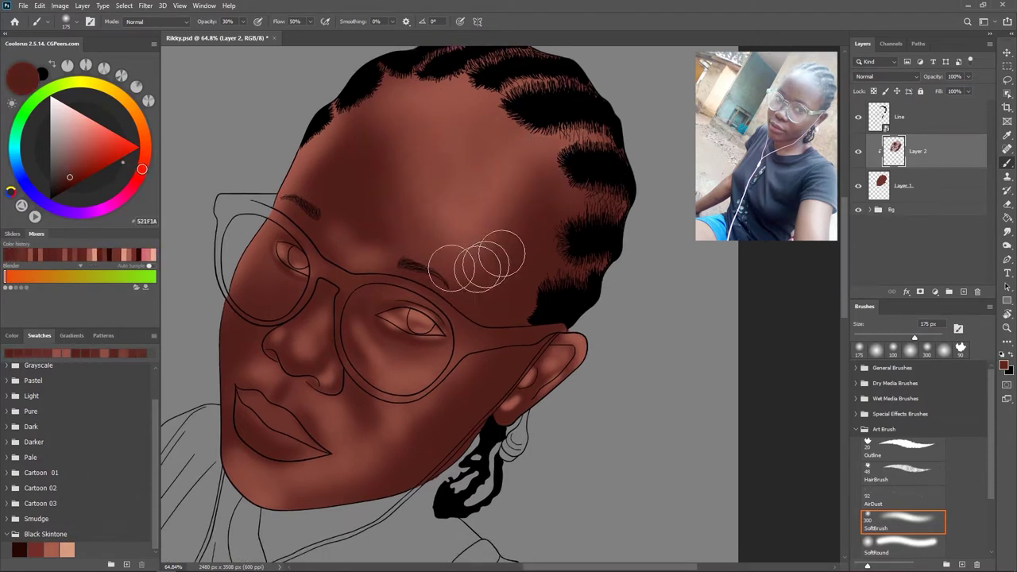
pyautogui.keyDown('alt'); pyautogui.click(397, 200); pyautogui.keyUp('alt')
pyautogui.moveTo(554, 141); pyautogui.dragTo(526, 180)
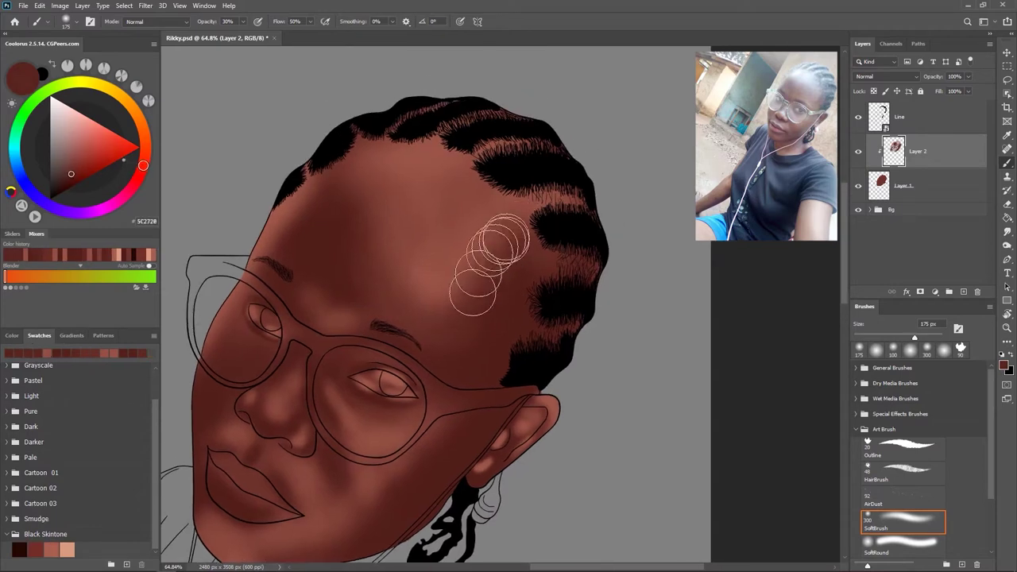
pyautogui.moveTo(476, 249); pyautogui.dragTo(505, 248)
pyautogui.keyDown('alt'); pyautogui.click(484, 270); pyautogui.keyUp('alt')
pyautogui.moveTo(513, 183); pyautogui.dragTo(532, 238)
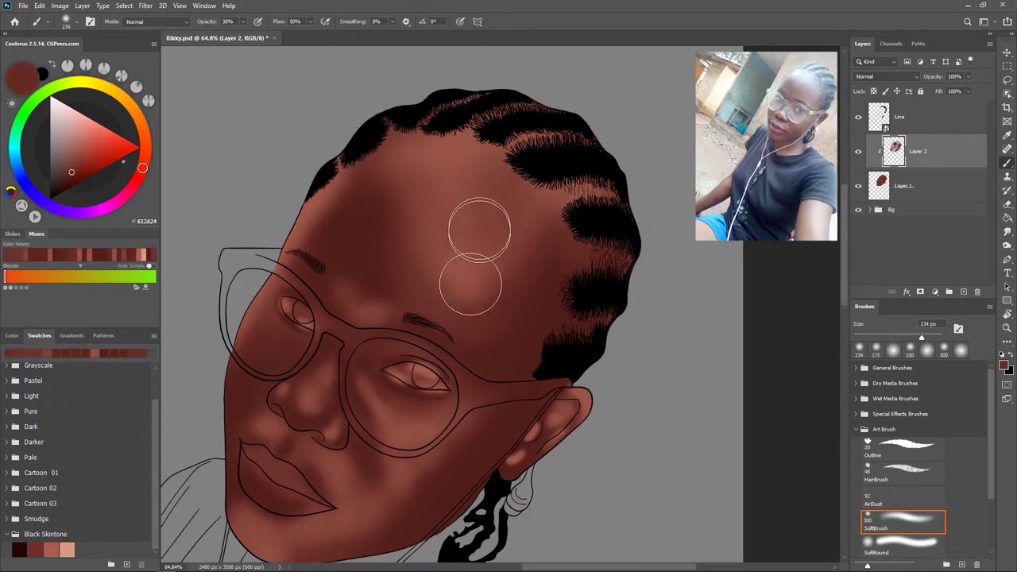
pyautogui.keyDown('alt'); pyautogui.click(434, 280); pyautogui.keyUp('alt')
pyautogui.moveTo(371, 227); pyautogui.dragTo(499, 188)
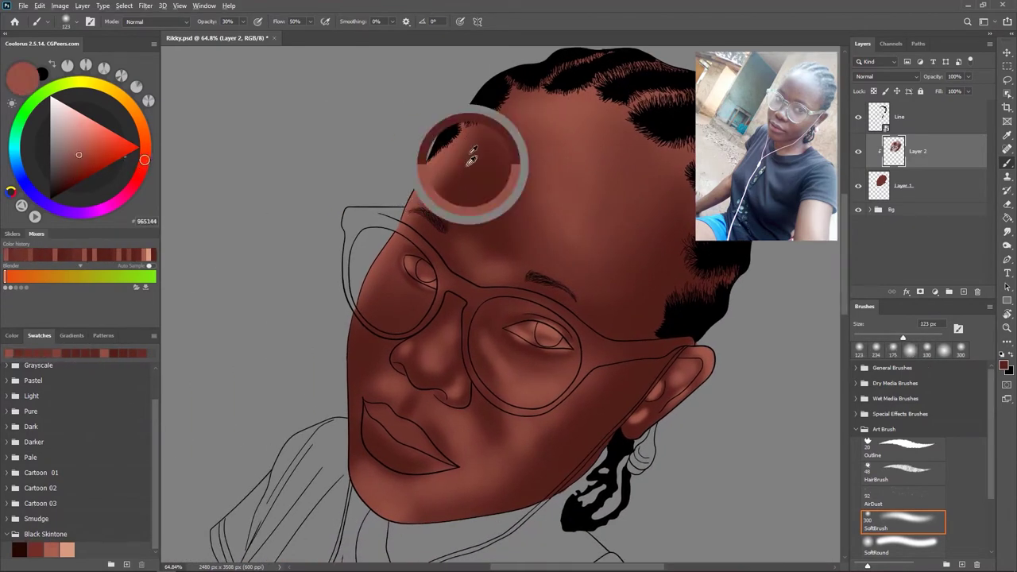
# - Paint red-brown shadows on the temple, under the brow and beside the eye
pyautogui.keyDown('alt'); pyautogui.click(498, 107); pyautogui.keyUp('alt')
pyautogui.keyDown('alt'); pyautogui.click(499, 108); pyautogui.keyUp('alt')
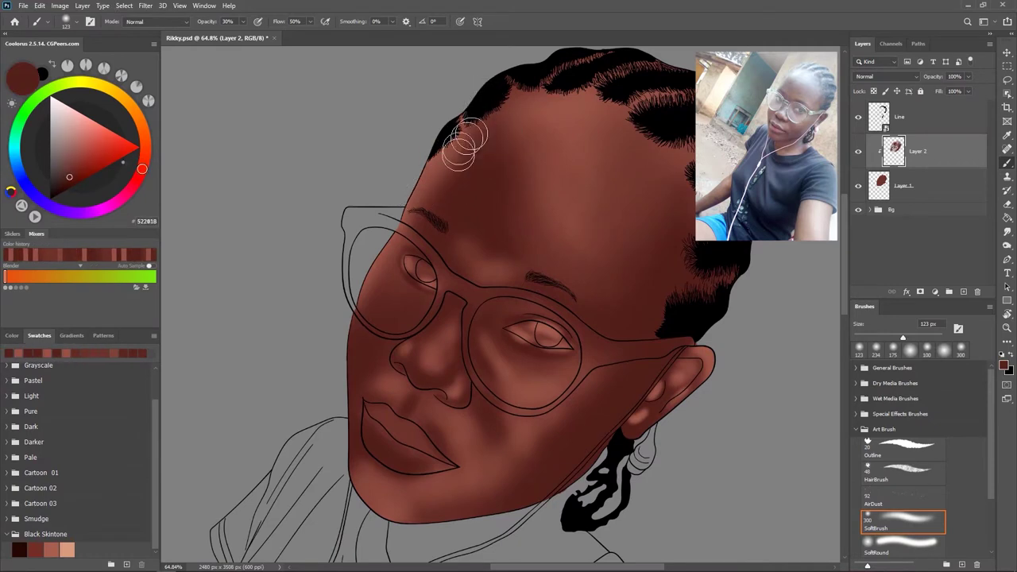
pyautogui.moveTo(503, 125); pyautogui.dragTo(489, 151)
pyautogui.keyDown('alt'); pyautogui.click(454, 148); pyautogui.keyUp('alt')
pyautogui.moveTo(488, 193); pyautogui.dragTo(475, 120)
pyautogui.keyDown('alt'); pyautogui.click(450, 171); pyautogui.keyUp('alt')
pyautogui.keyDown('alt'); pyautogui.click(467, 208); pyautogui.keyUp('alt')
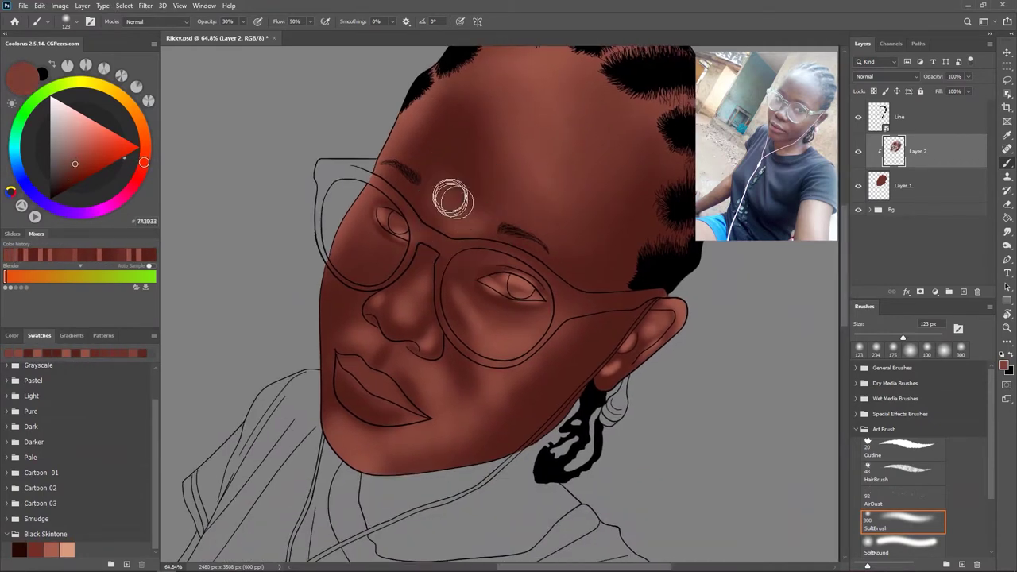
pyautogui.keyDown('alt'); pyautogui.click(433, 205); pyautogui.keyUp('alt')
pyautogui.keyDown('alt'); pyautogui.click(437, 213); pyautogui.keyUp('alt')
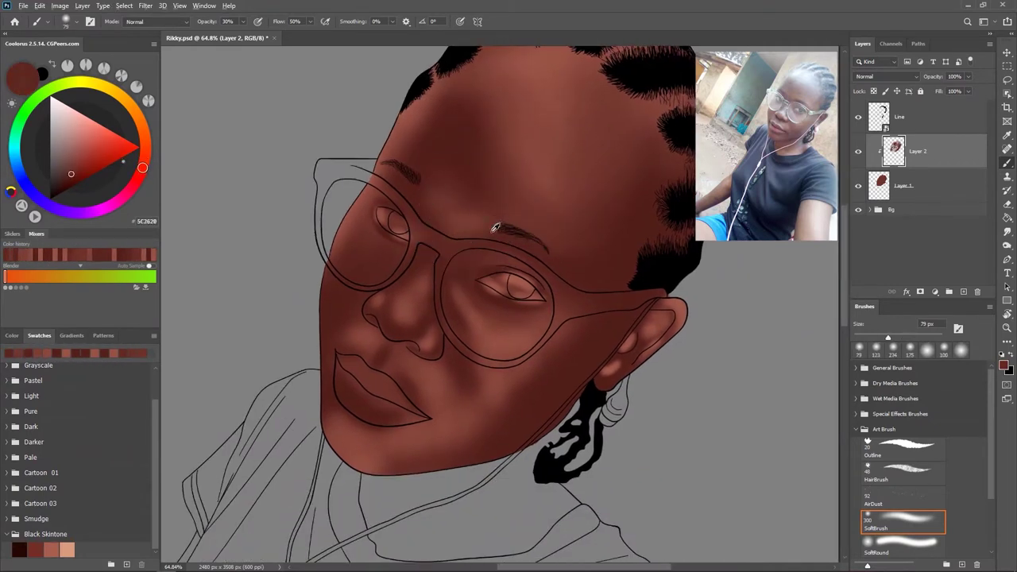
pyautogui.keyDown('alt'); pyautogui.click(469, 226); pyautogui.keyUp('alt')
pyautogui.moveTo(485, 292); pyautogui.dragTo(510, 238)
# - Shade the cheek below the glasses and the side of the nose, lightening near the ear
pyautogui.keyDown('alt'); pyautogui.click(502, 239); pyautogui.keyUp('alt')
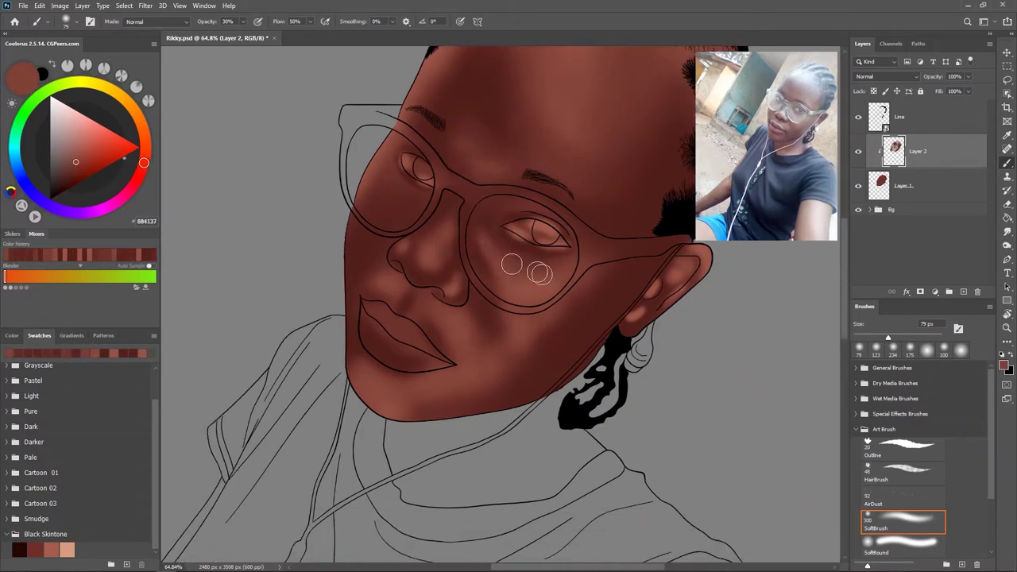
pyautogui.keyDown('alt'); pyautogui.click(512, 262); pyautogui.keyUp('alt')
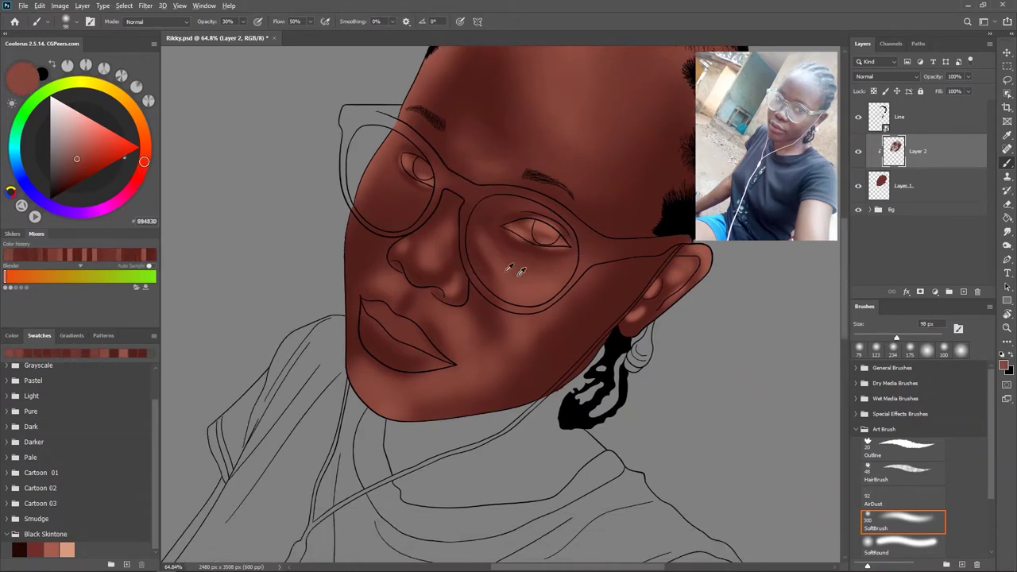
pyautogui.keyDown('alt'); pyautogui.click(488, 270); pyautogui.keyUp('alt')
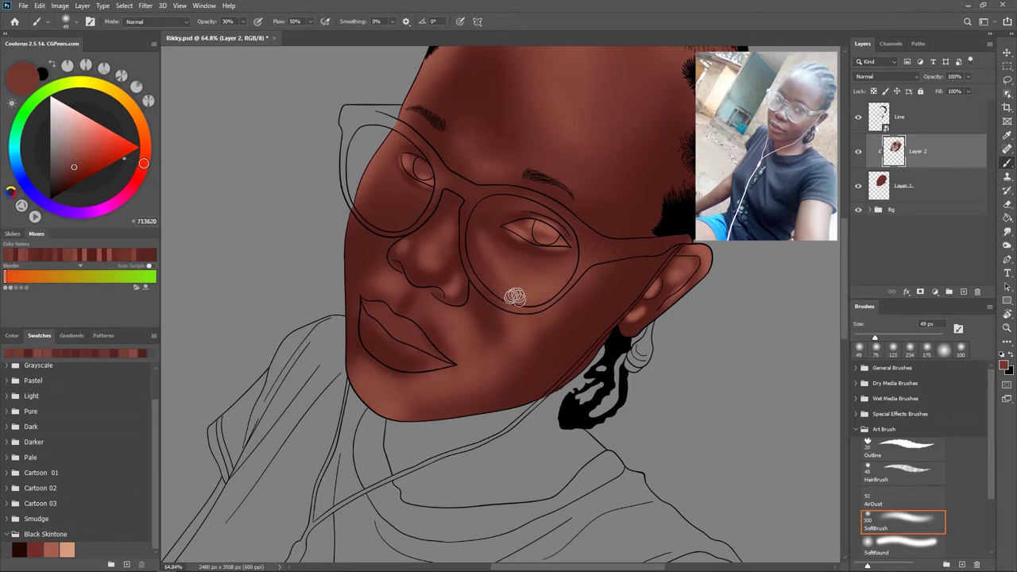
pyautogui.moveTo(493, 254); pyautogui.dragTo(515, 238)
pyautogui.keyDown('alt'); pyautogui.click(500, 247); pyautogui.keyUp('alt')
pyautogui.keyDown('alt'); pyautogui.click(509, 225); pyautogui.keyUp('alt')
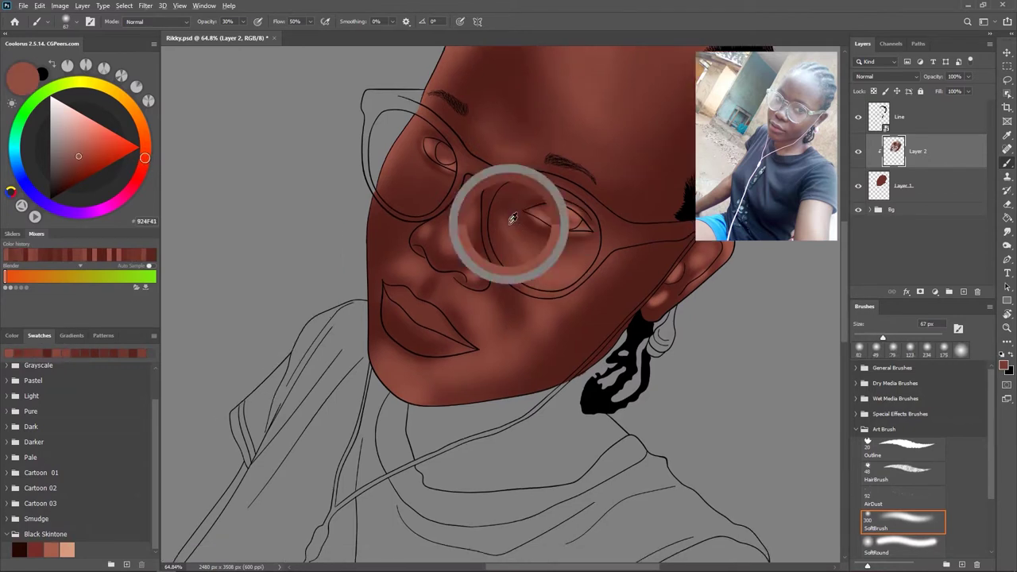
pyautogui.moveTo(563, 312); pyautogui.dragTo(525, 255)
pyautogui.keyDown('alt'); pyautogui.click(556, 228); pyautogui.keyUp('alt')
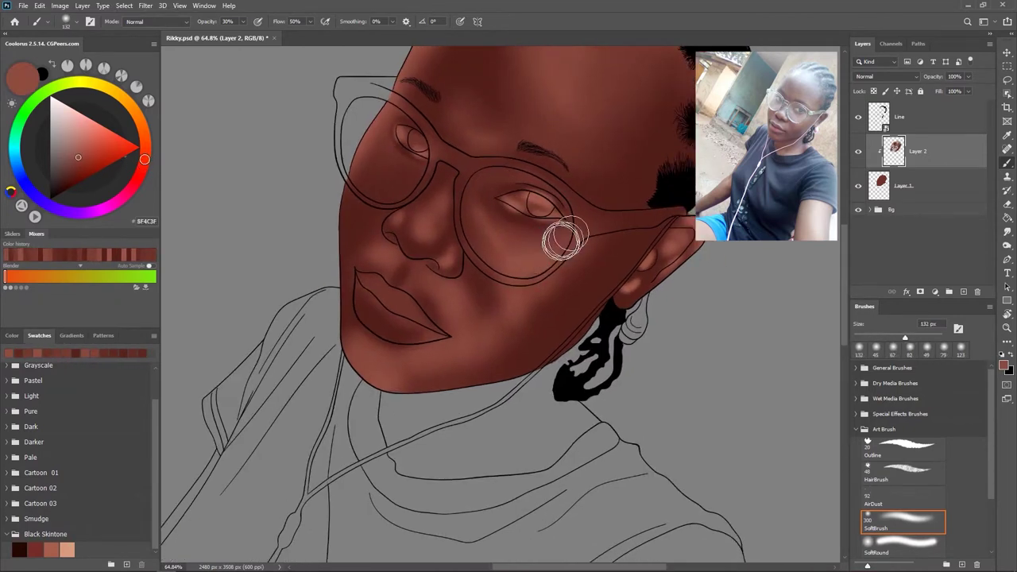
pyautogui.moveTo(619, 299); pyautogui.dragTo(548, 228)
# - Darken the lower cheek and dab deep shadow along the jawline
pyautogui.keyDown('alt'); pyautogui.click(500, 265); pyautogui.keyUp('alt')
pyautogui.keyDown('alt'); pyautogui.click(413, 310); pyautogui.keyUp('alt')
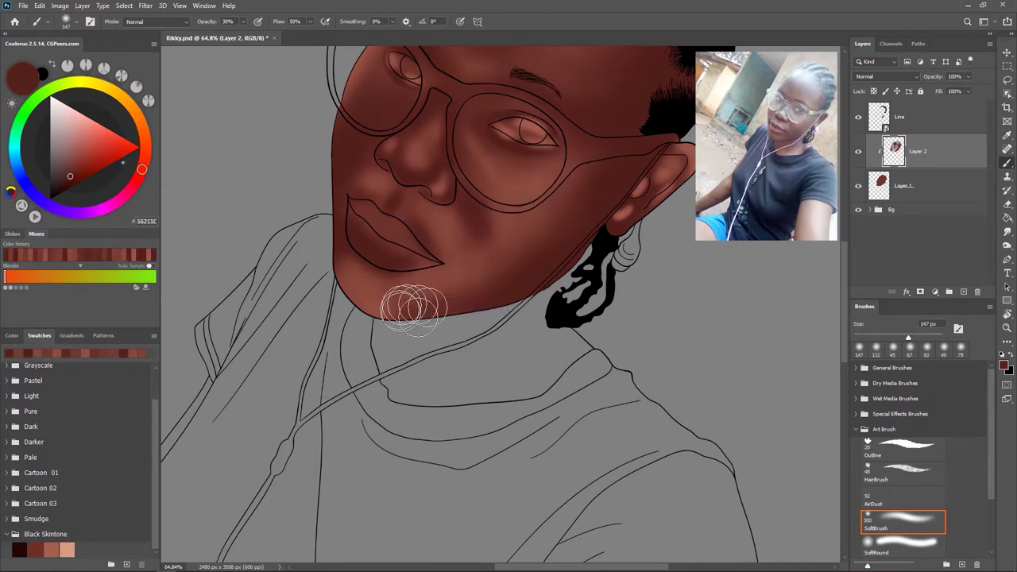
pyautogui.keyDown('alt'); pyautogui.click(492, 195); pyautogui.keyUp('alt')
pyautogui.keyDown('alt'); pyautogui.click(476, 219); pyautogui.keyUp('alt')
pyautogui.moveTo(453, 211)
pyautogui.mouseDown()
pyautogui.moveTo(509, 224)
pyautogui.moveTo(497, 230)
pyautogui.mouseUp()
pyautogui.keyDown('alt'); pyautogui.click(463, 228); pyautogui.keyUp('alt')
pyautogui.keyDown('alt'); pyautogui.click(556, 238); pyautogui.keyUp('alt')
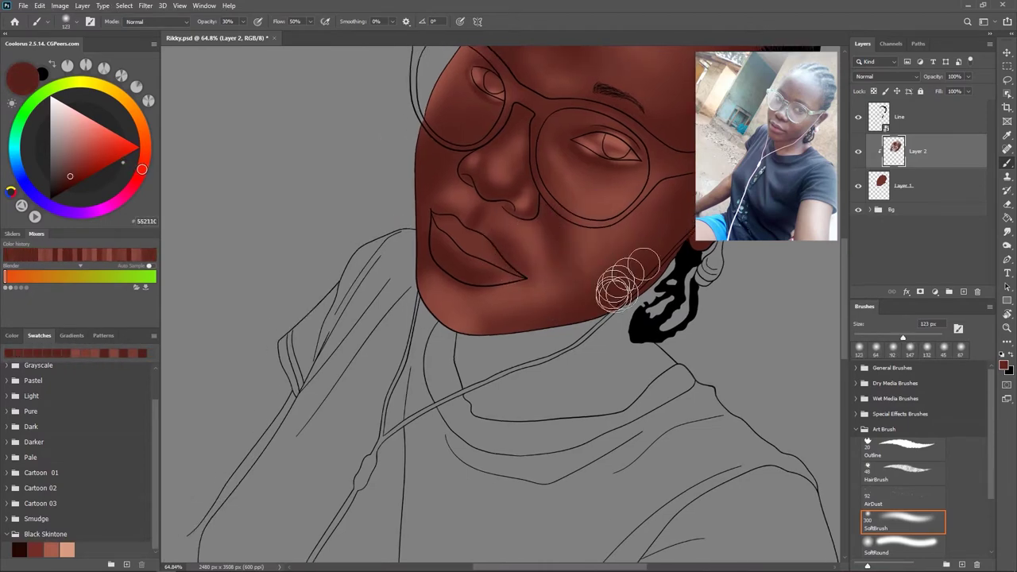
pyautogui.keyDown('alt'); pyautogui.click(574, 212); pyautogui.keyUp('alt')
pyautogui.scroll(-2, 604, 231)
pyautogui.scroll(2, 585, 215)
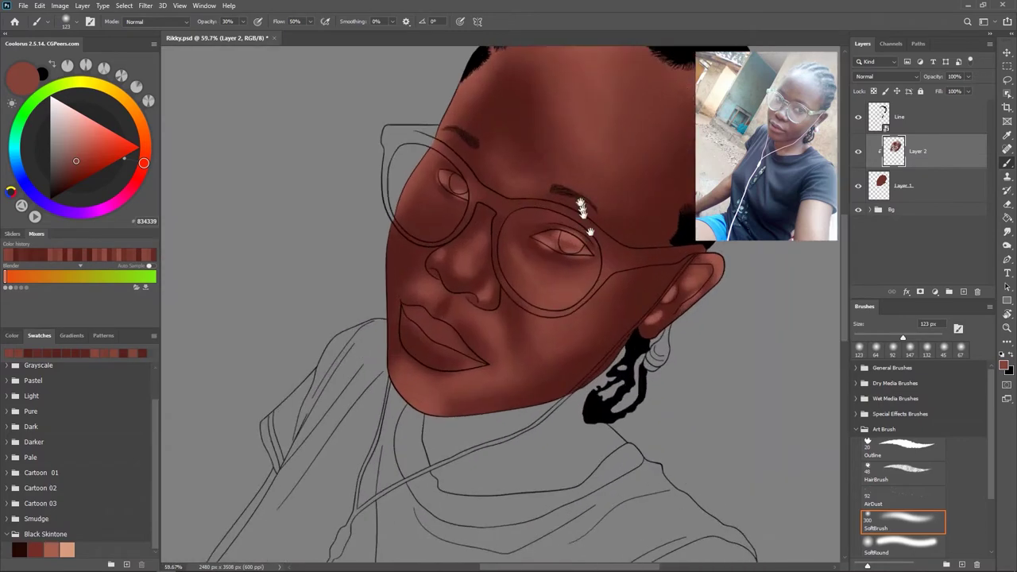
# - Darken the shadow beside the nose and the chin edge, enlarging the brush to about 53 px
pyautogui.scroll(1, 533, 246)
pyautogui.keyDown('alt'); pyautogui.click(431, 246); pyautogui.keyUp('alt')
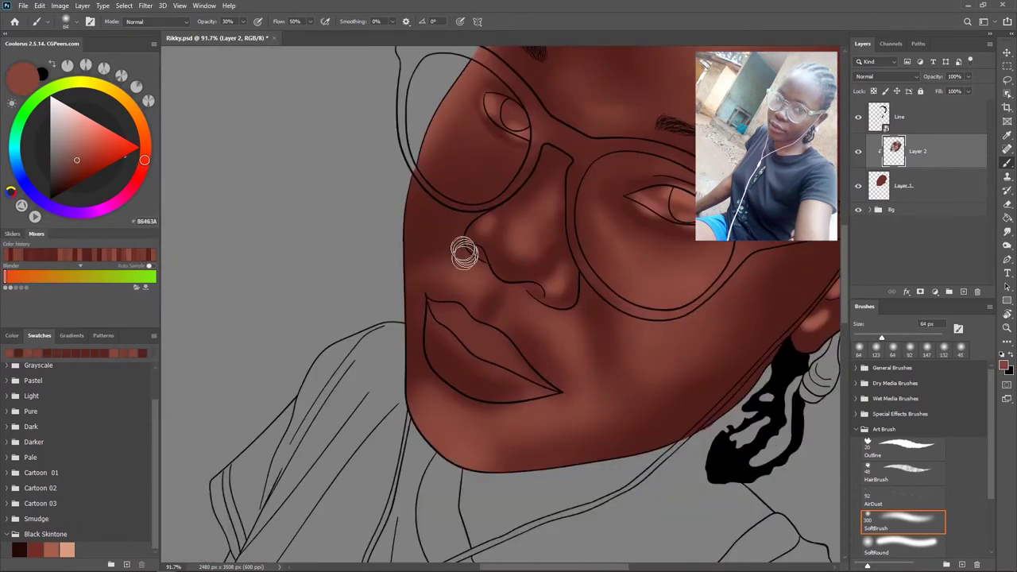
pyautogui.keyDown('alt'); pyautogui.click(406, 293); pyautogui.keyUp('alt')
pyautogui.scroll(-1, 405, 294)
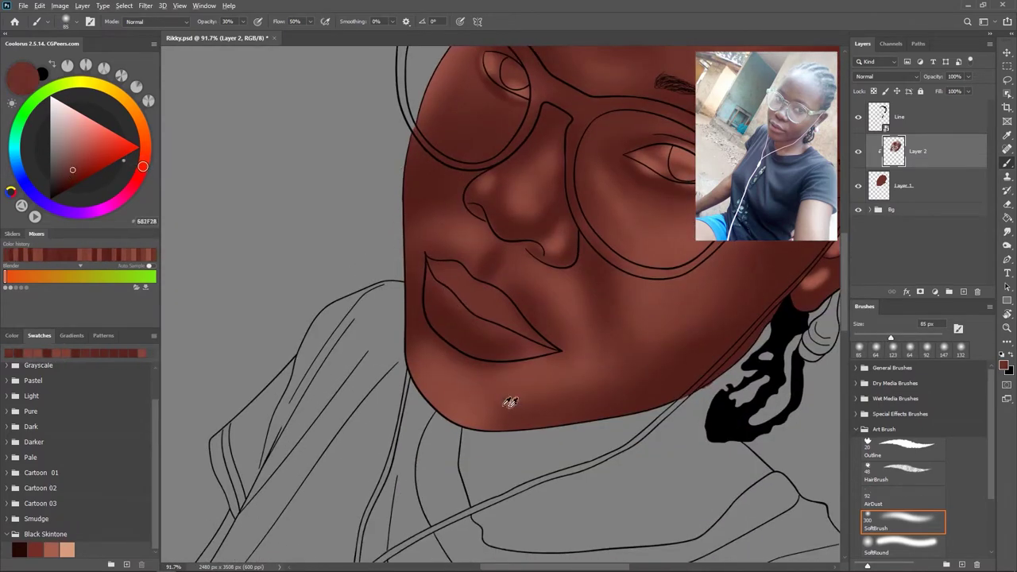
pyautogui.keyDown('alt'); pyautogui.click(409, 358); pyautogui.keyUp('alt')
pyautogui.scroll(-1, 408, 357)
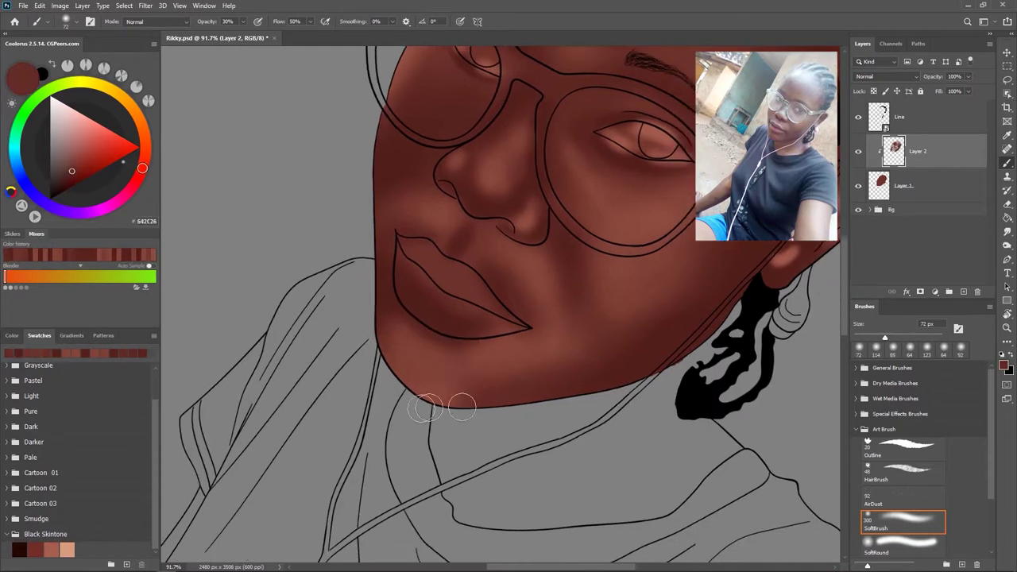
pyautogui.hscroll(1, 503, 344)
pyautogui.keyDown('alt'); pyautogui.click(479, 324); pyautogui.keyUp('alt')
pyautogui.moveTo(475, 327); pyautogui.dragTo(483, 329)
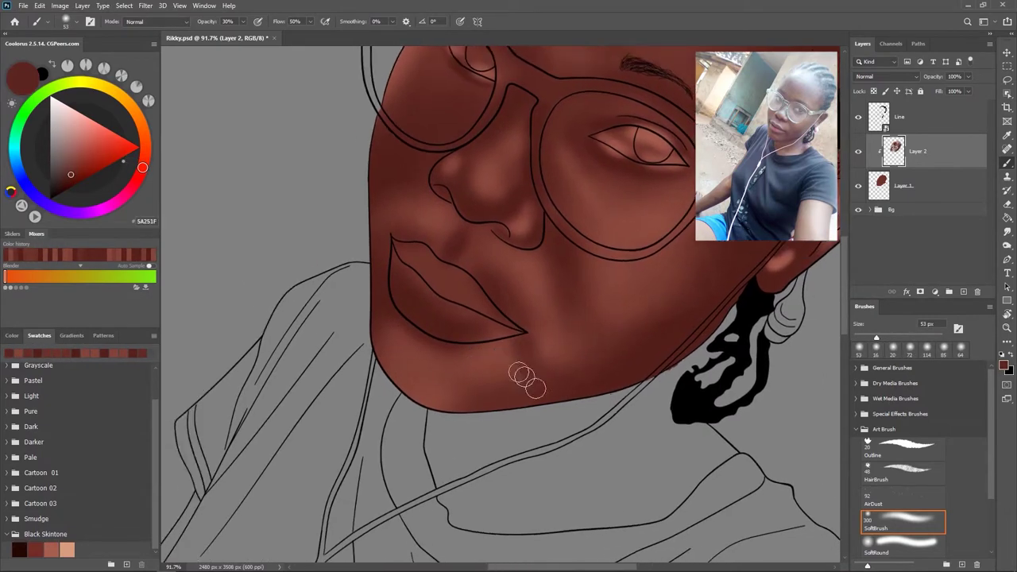
# - Shade and soften the side of the nose bridge with sampled darker tones
pyautogui.scroll(1, 501, 373)
pyautogui.hscroll(-1, 500, 373)
pyautogui.scroll(1, 521, 227)
pyautogui.keyDown('alt'); pyautogui.click(523, 248); pyautogui.keyUp('alt')
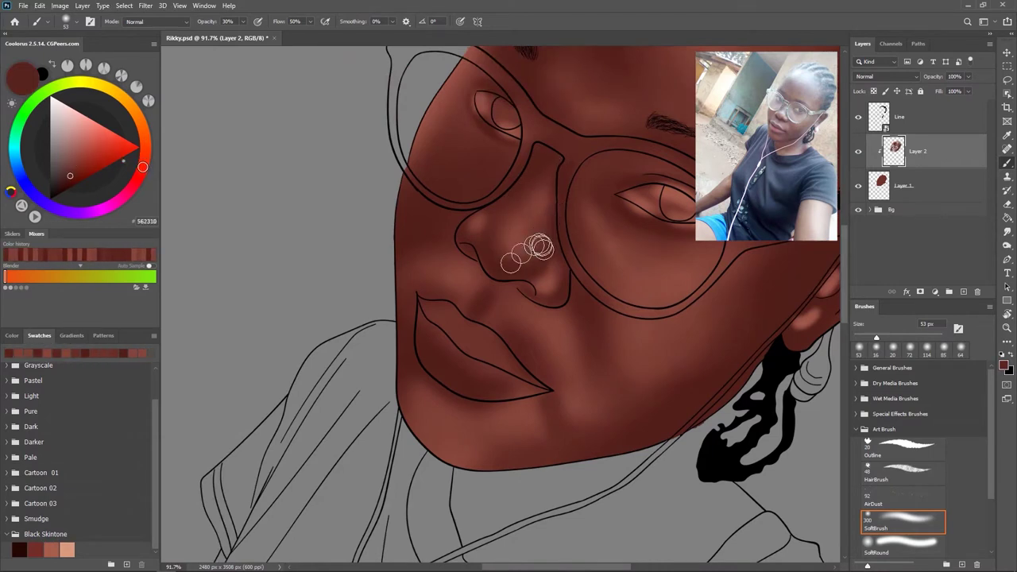
pyautogui.keyDown('alt'); pyautogui.click(532, 266); pyautogui.keyUp('alt')
pyautogui.keyDown('alt'); pyautogui.click(504, 252); pyautogui.keyUp('alt')
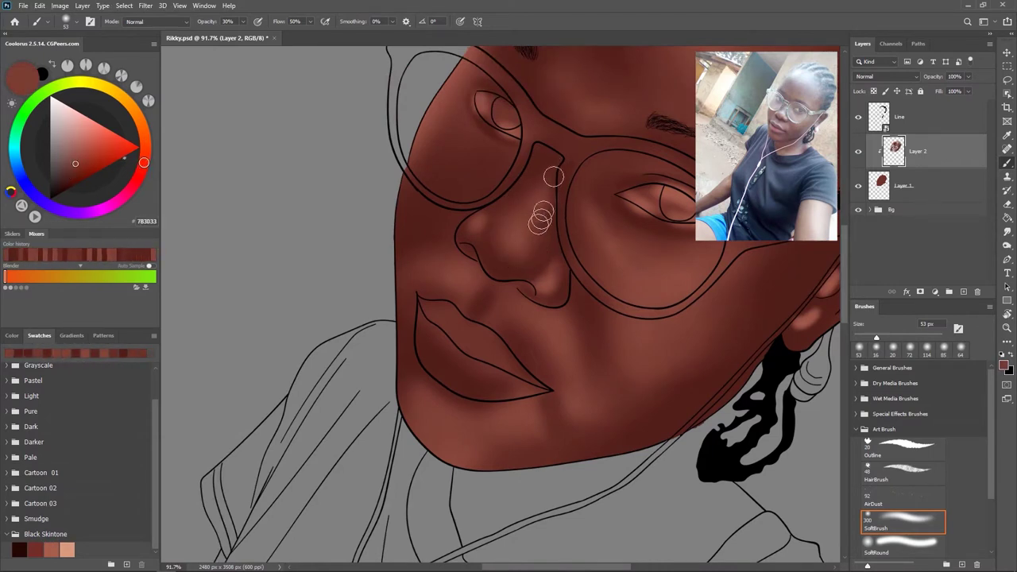
pyautogui.scroll(1, 545, 174)
pyautogui.hscroll(-1, 544, 173)
pyautogui.moveTo(511, 238); pyautogui.dragTo(491, 251)
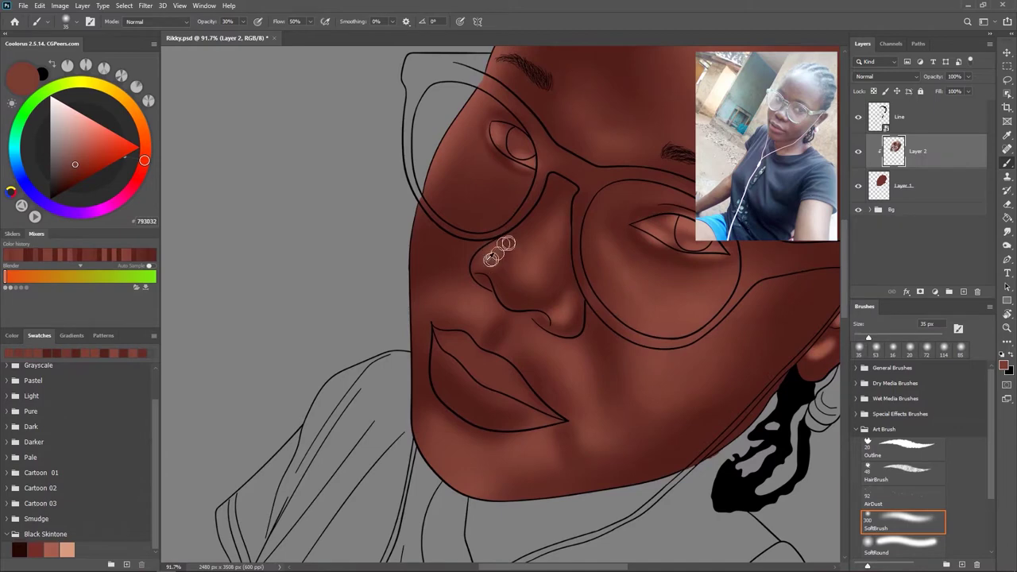
pyautogui.keyDown('alt'); pyautogui.click(514, 232); pyautogui.keyUp('alt')
pyautogui.scroll(-3, 556, 224)
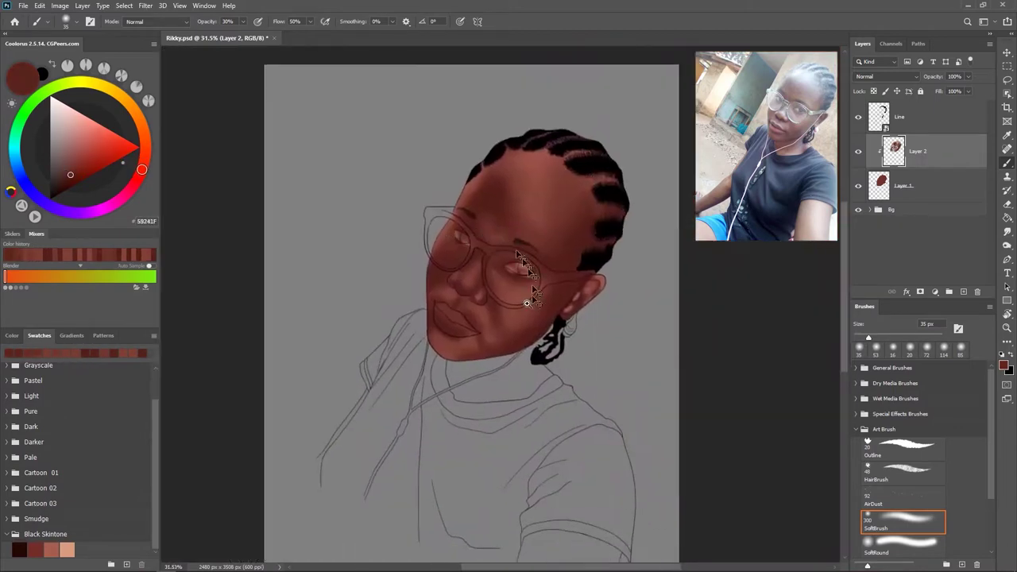
# - Sample a mid skin tone from the face and switch to the Mixer Brush Tool
pyautogui.keyDown('alt'); pyautogui.click(545, 250); pyautogui.keyUp('alt')
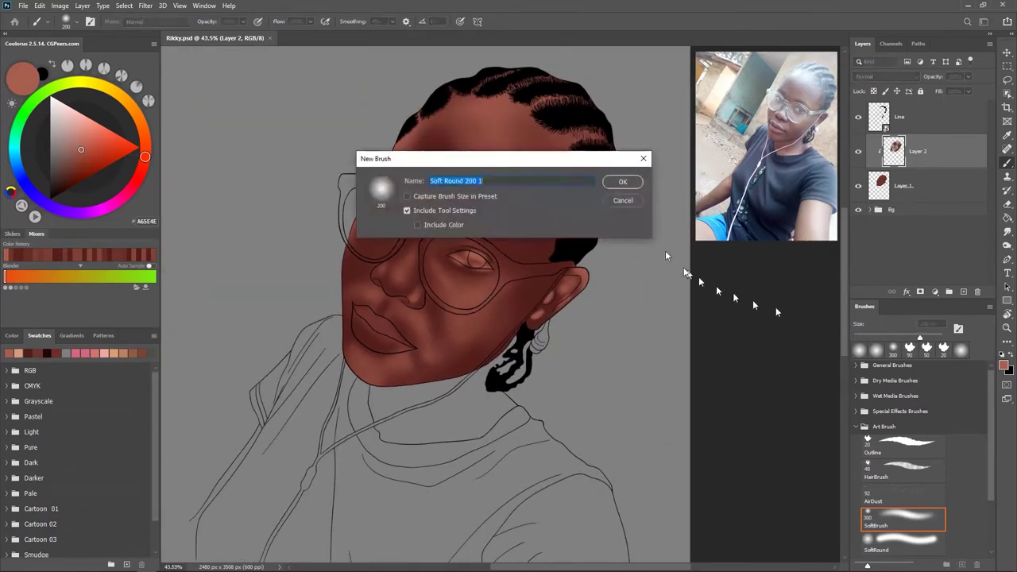
pyautogui.rightClick(1006, 162)
pyautogui.click(953, 193)
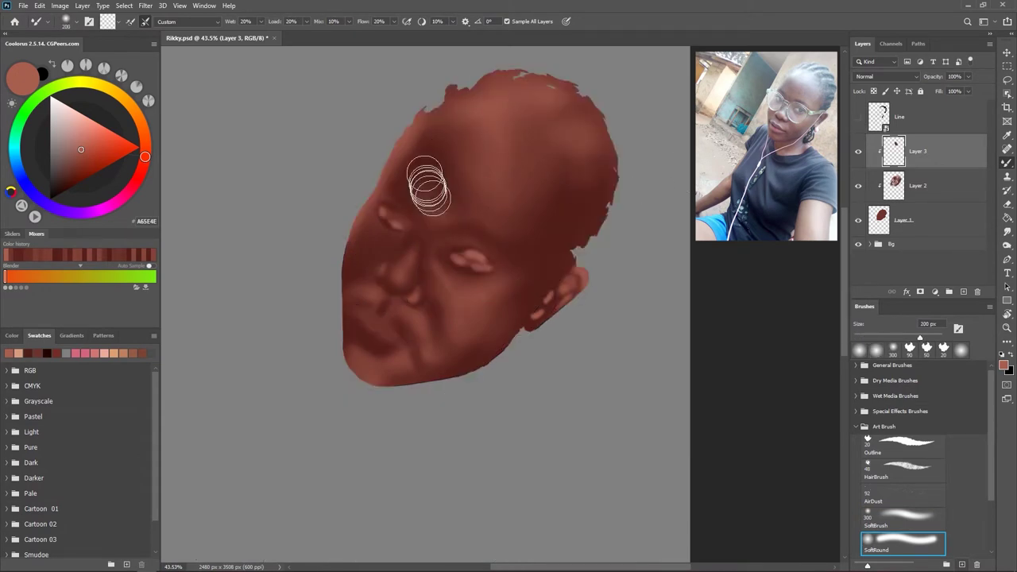
# - Hide the Bg layer and blend the forehead, cheek, chin and left temple shading with the Mixer Brush
pyautogui.click(857, 244)
pyautogui.moveTo(423, 133)
pyautogui.mouseDown()
pyautogui.moveTo(465, 193)
pyautogui.moveTo(424, 199)
pyautogui.moveTo(556, 186)
pyautogui.moveTo(420, 170)
pyautogui.moveTo(465, 102)
pyautogui.moveTo(431, 170)
pyautogui.moveTo(509, 147)
pyautogui.mouseUp()
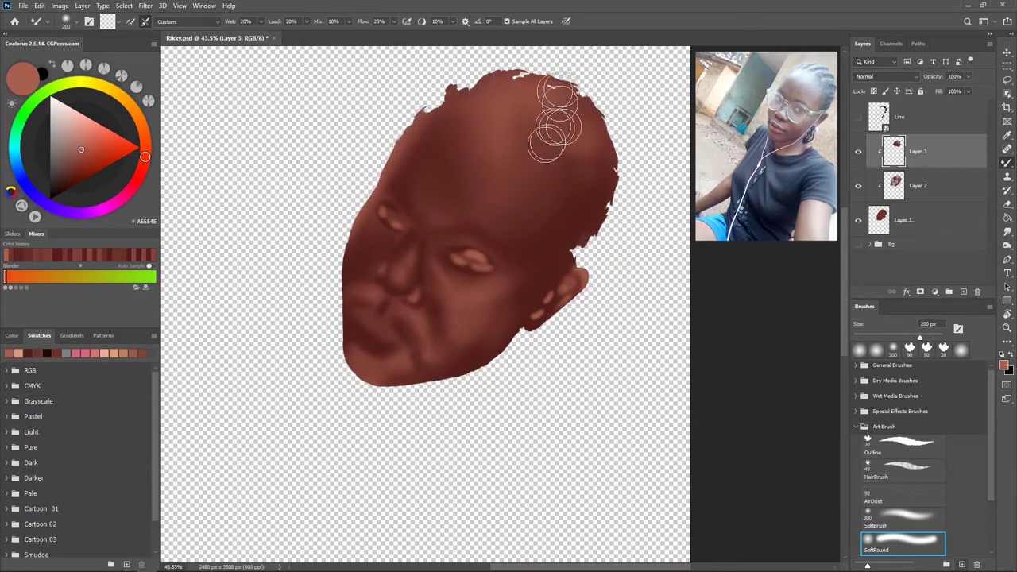
pyautogui.moveTo(602, 170); pyautogui.dragTo(625, 99)
pyautogui.press('[')
pyautogui.press('[')
pyautogui.press('[')
pyautogui.press('[')
pyautogui.press('[')
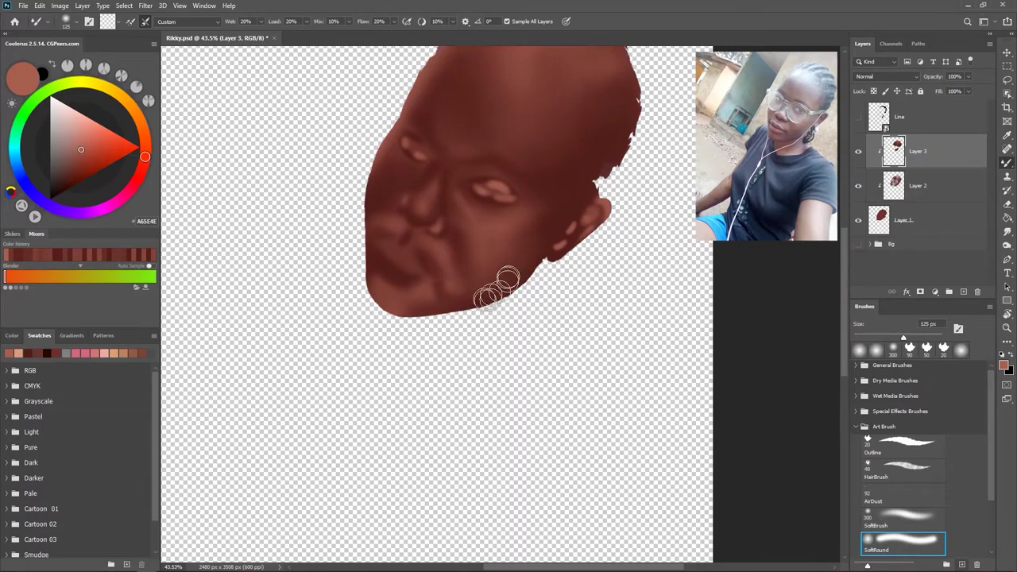
pyautogui.moveTo(418, 91); pyautogui.dragTo(410, 166)
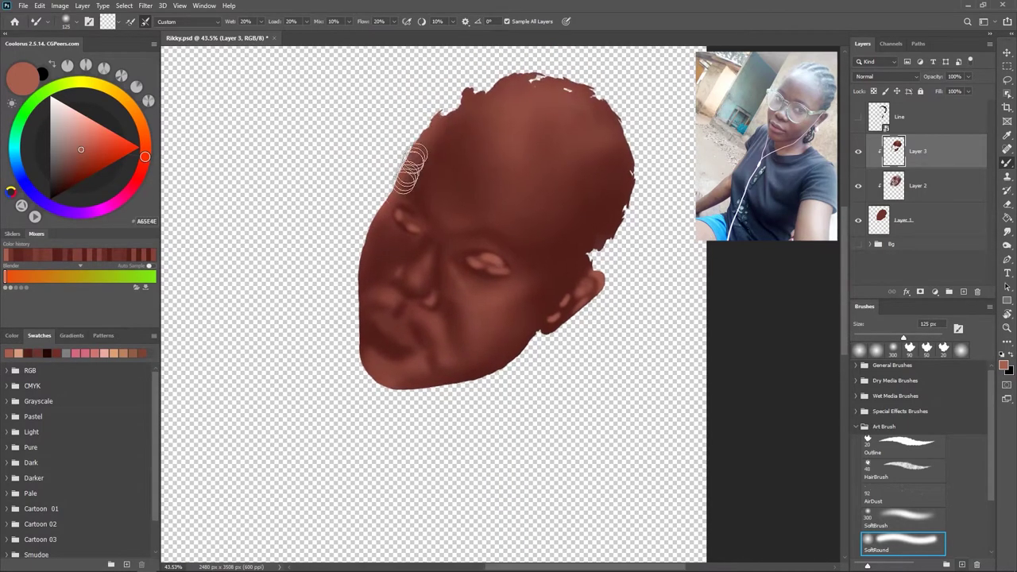
pyautogui.scroll(5, 405, 247)
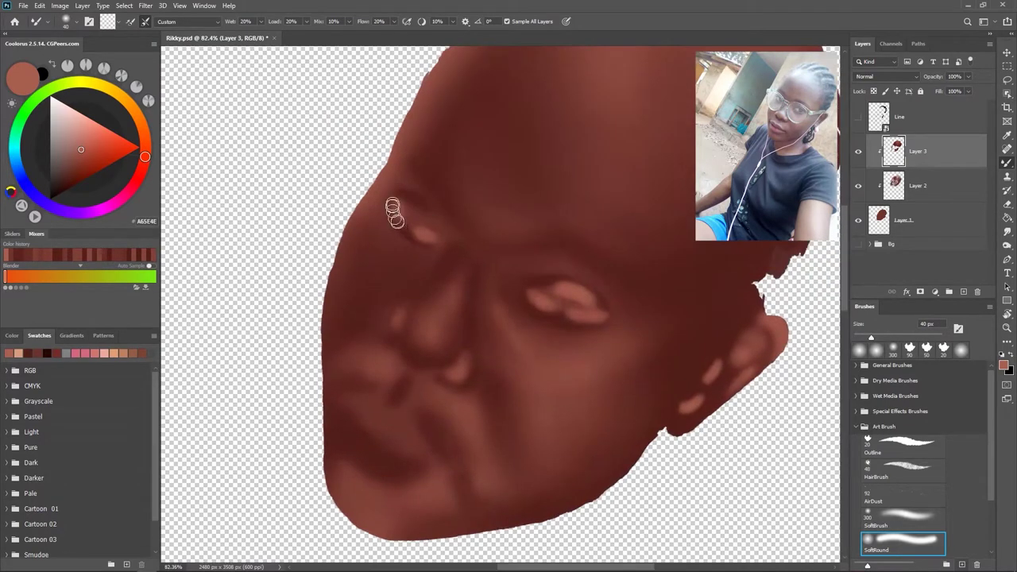
pyautogui.scroll(-3, 390, 204)
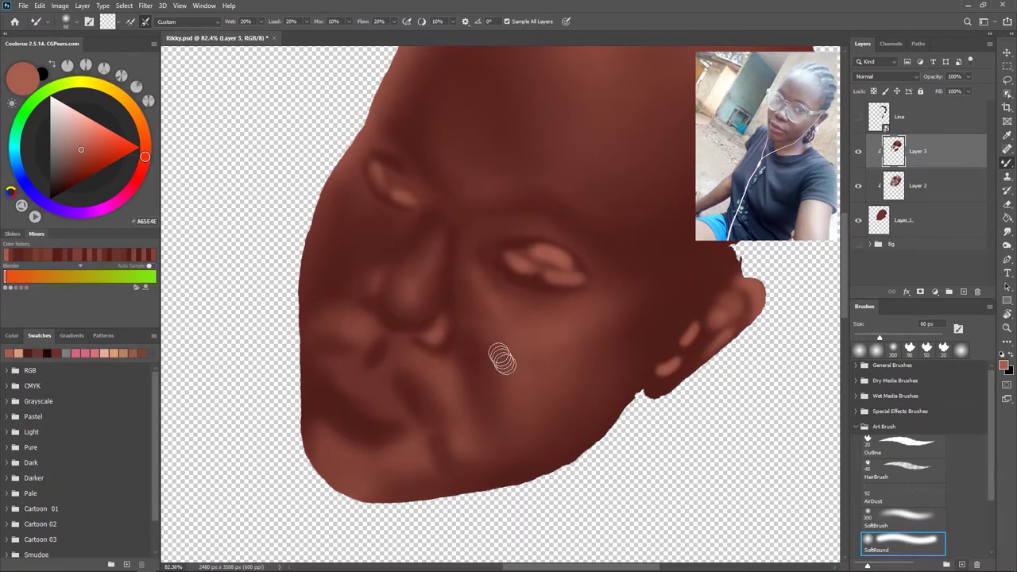
pyautogui.press('[')
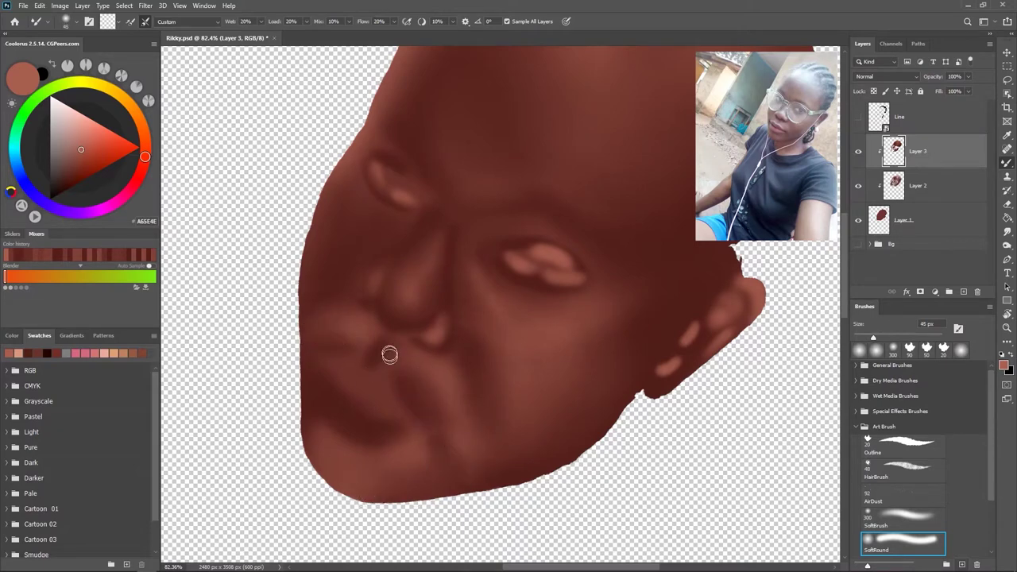
pyautogui.press(']')
pyautogui.press(']')
pyautogui.press(']')
pyautogui.press(']')
pyautogui.press(']')
pyautogui.press(']')
pyautogui.press('[')
pyautogui.press('[')
pyautogui.press('[')
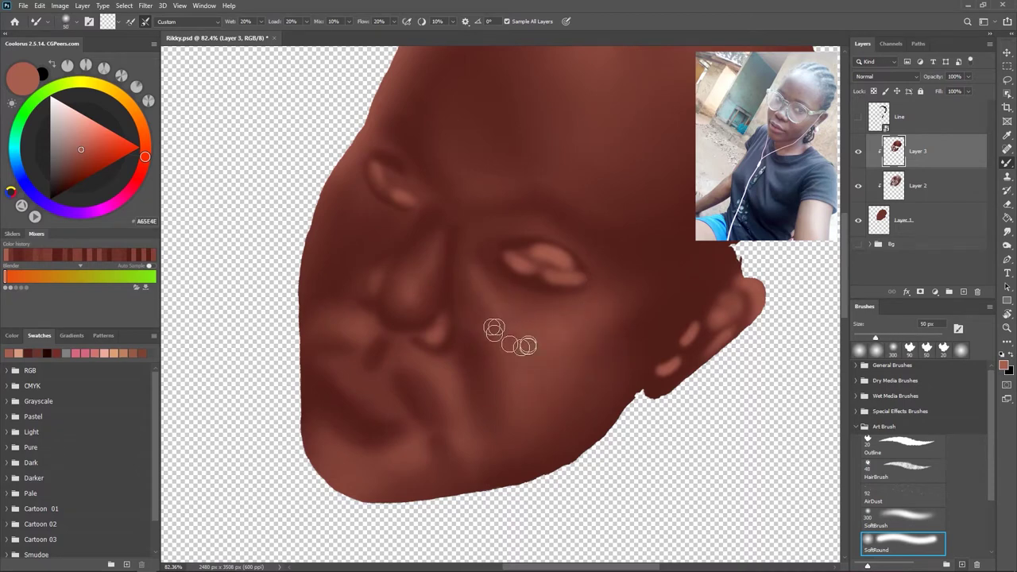
pyautogui.press('[')
pyautogui.press('[')
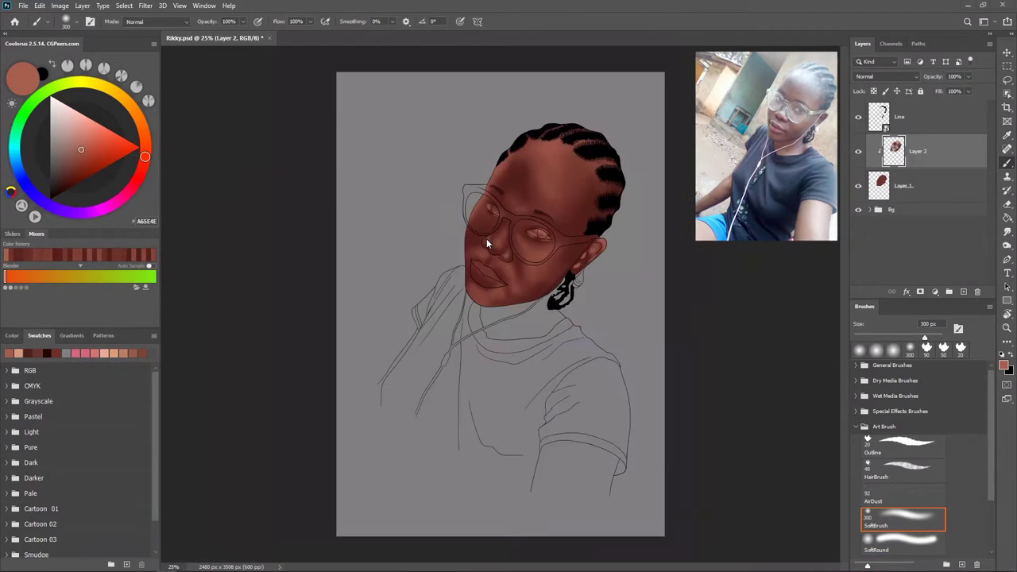
# - Add a new empty layer above Layer 2 and switch to the Mixer Brush
pyautogui.click(961, 293)
pyautogui.scroll(2, 565, 163)
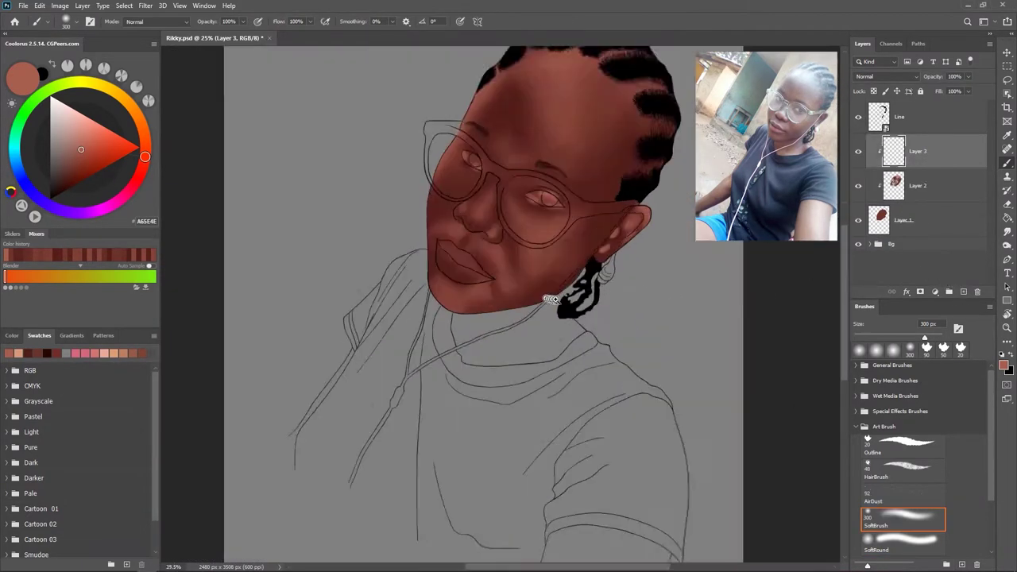
pyautogui.scroll(2, 565, 162)
pyautogui.scroll(1, 565, 163)
pyautogui.hotkey('shift', 'b')
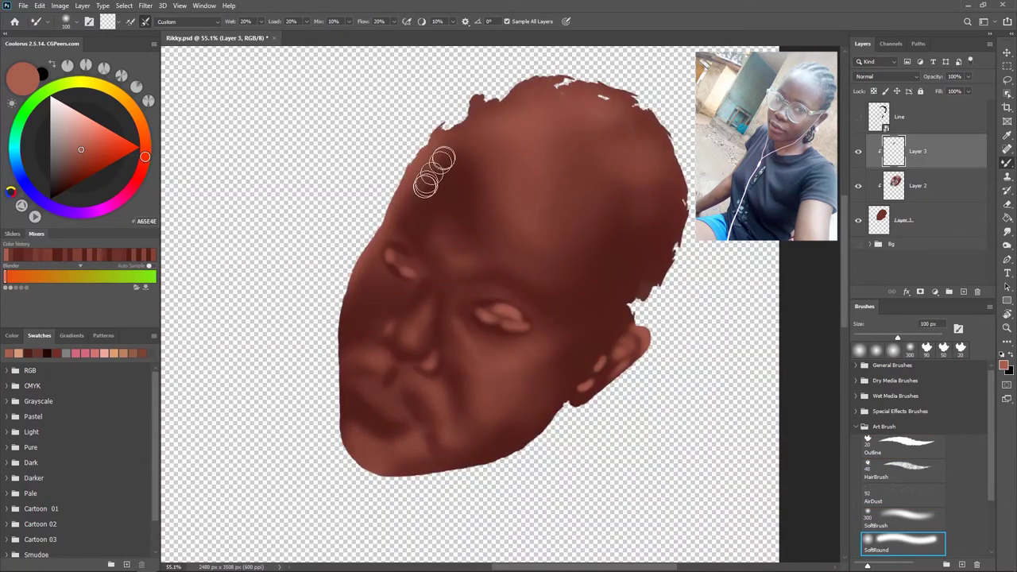
pyautogui.press('[')
pyautogui.press('[')
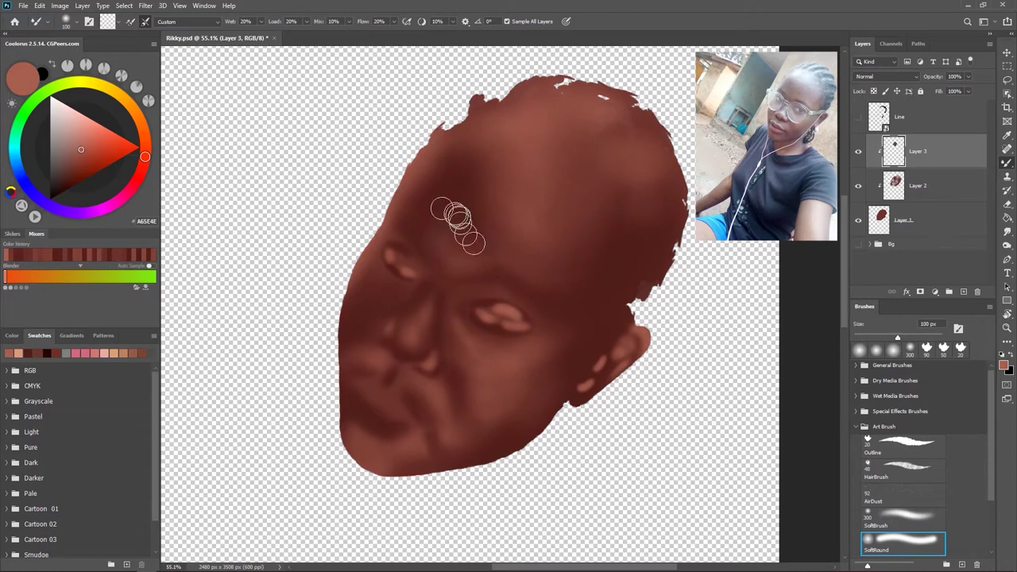
pyautogui.press(']')
pyautogui.press(']')
pyautogui.press(']')
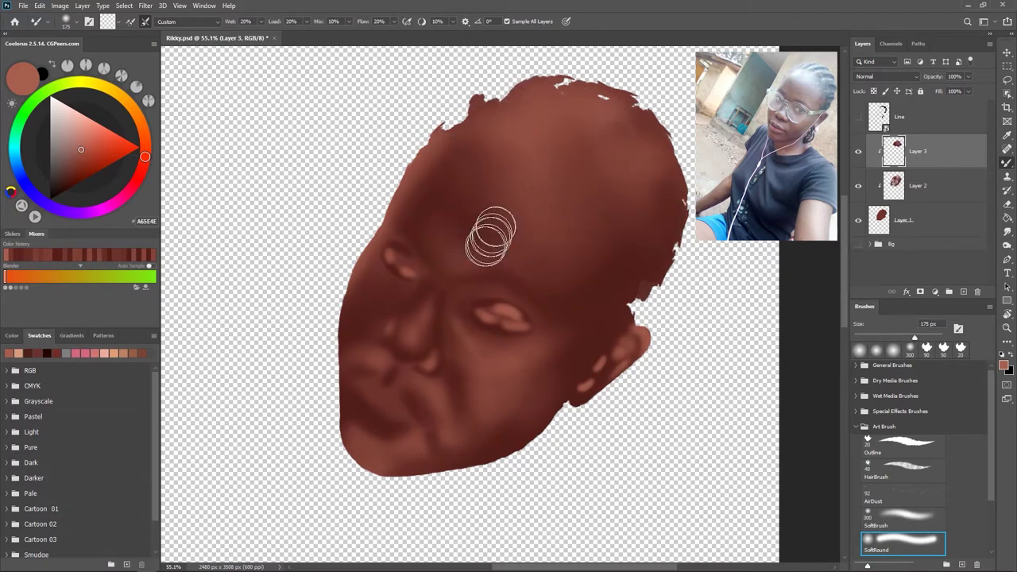
pyautogui.scroll(-2, 601, 262)
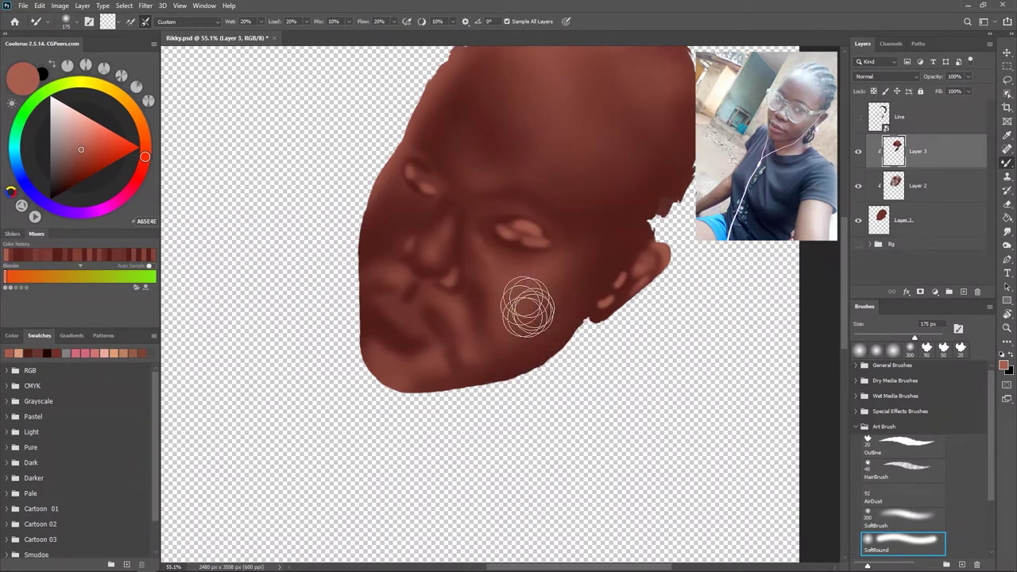
# - Blend soft shading around the nose and chin edge, and a shadow below the mouth
pyautogui.press('[')
pyautogui.press('[')
pyautogui.press('[')
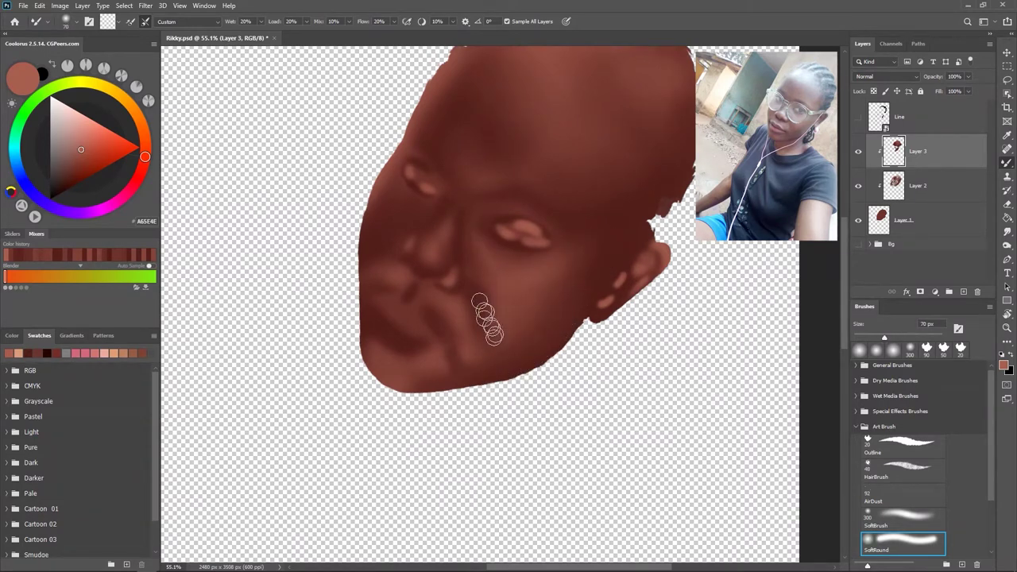
pyautogui.press('[')
pyautogui.press('[')
pyautogui.press('[')
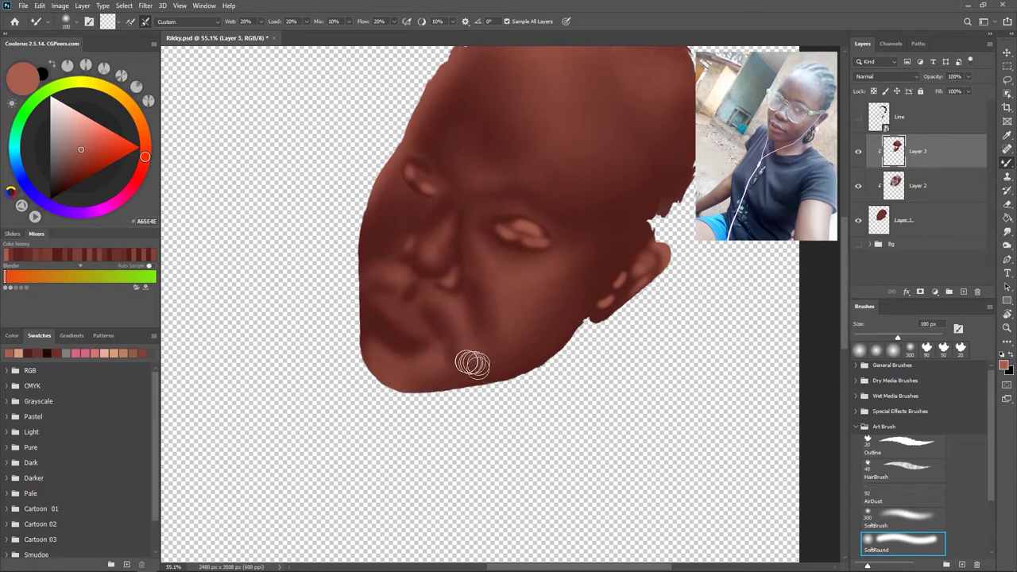
pyautogui.press(']')
pyautogui.press(']')
pyautogui.press(']')
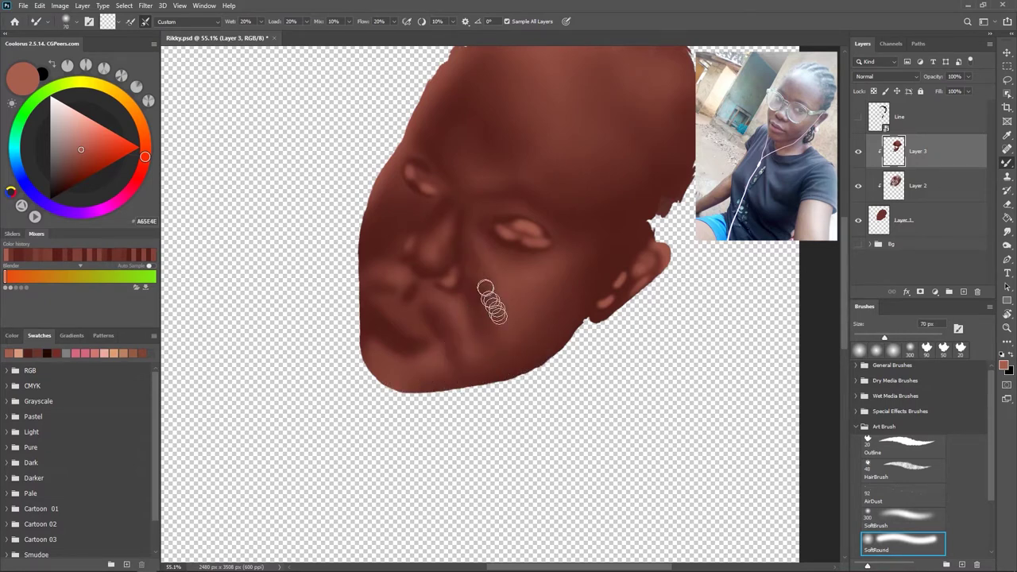
pyautogui.press(']')
pyautogui.press(']')
pyautogui.press(']')
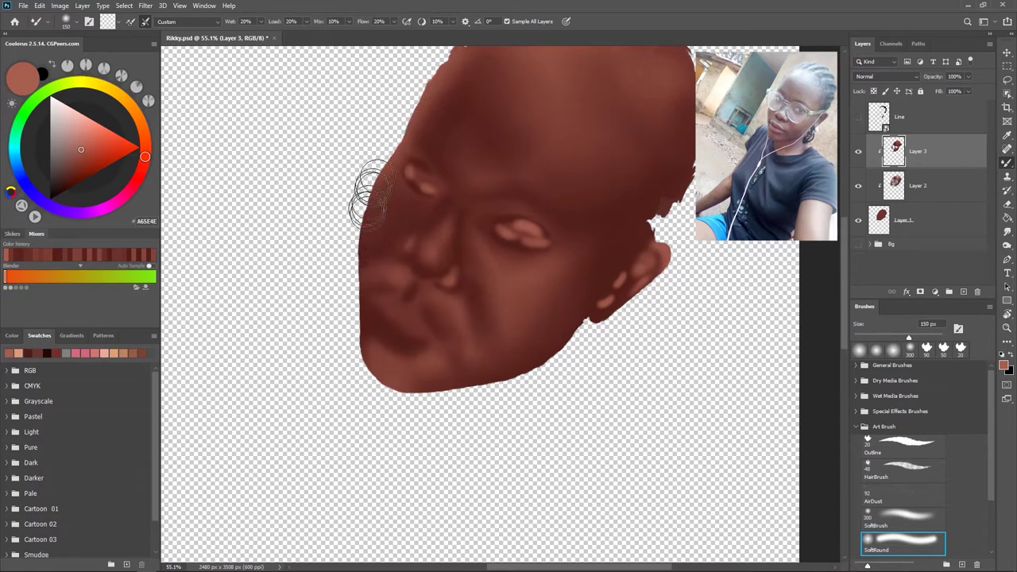
pyautogui.press('[')
pyautogui.press('[')
pyautogui.press('[')
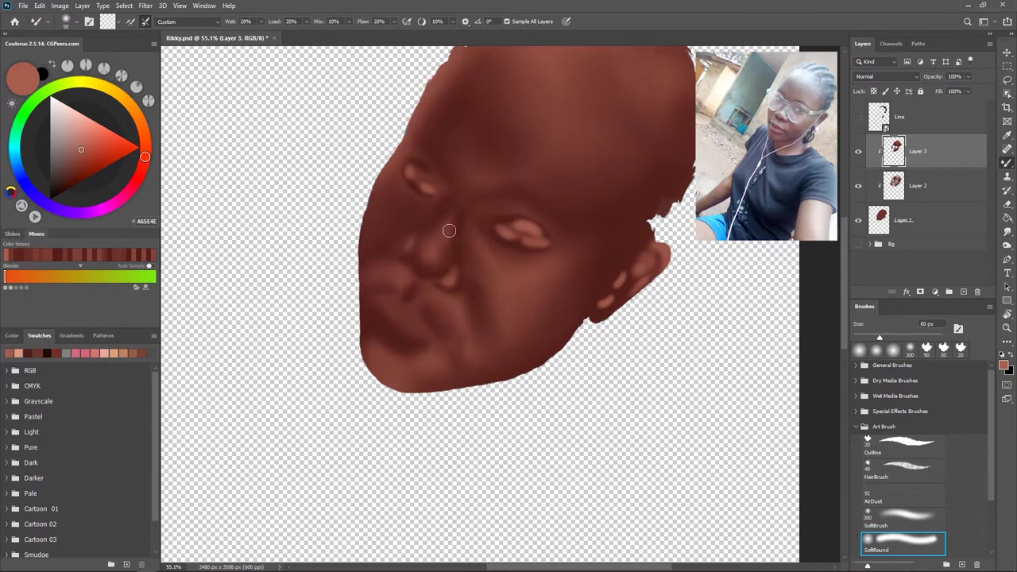
pyautogui.scroll(3, 457, 253)
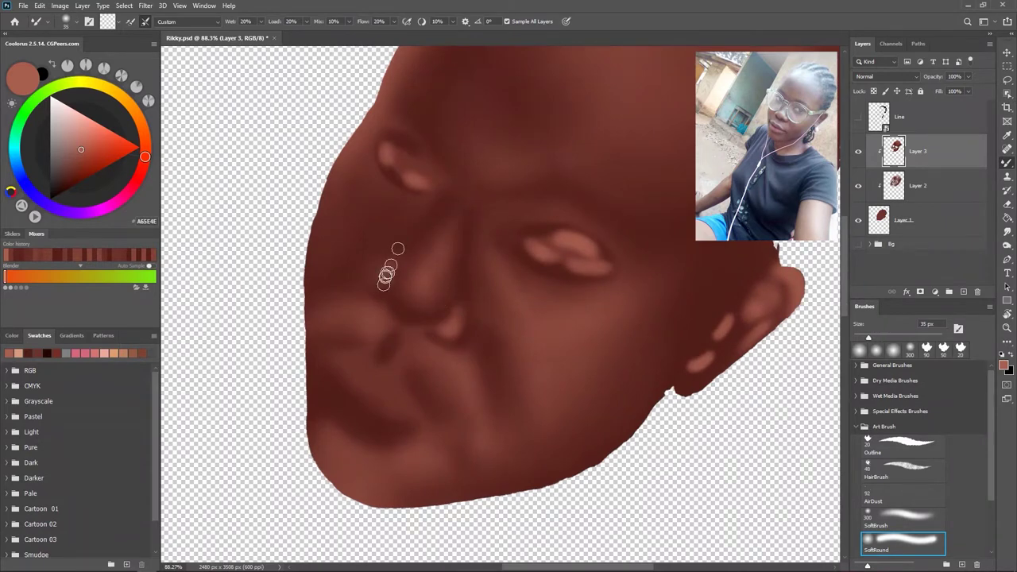
pyautogui.press(']')
pyautogui.press(']')
pyautogui.press(']')
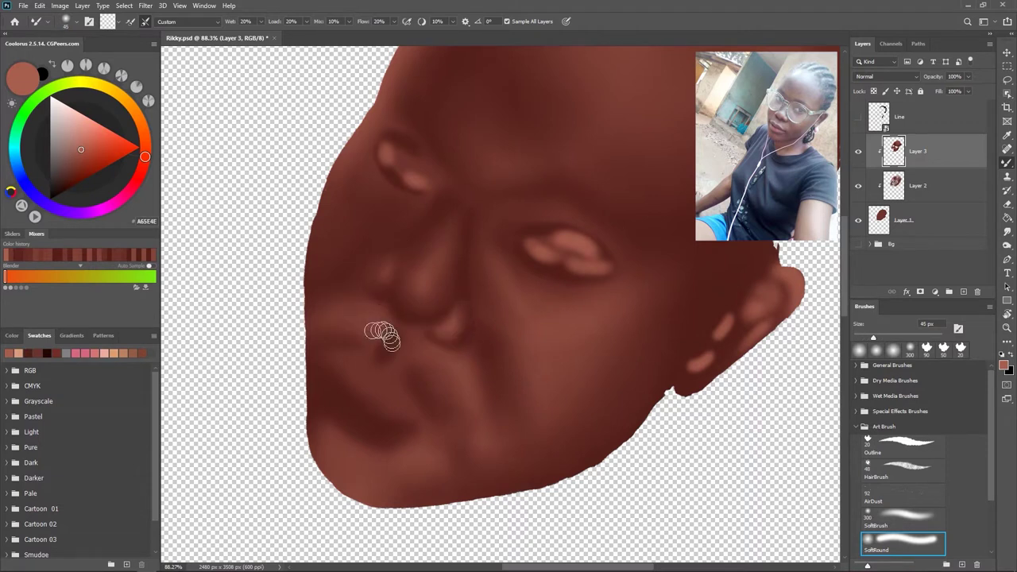
pyautogui.moveTo(359, 431); pyautogui.dragTo(318, 447)
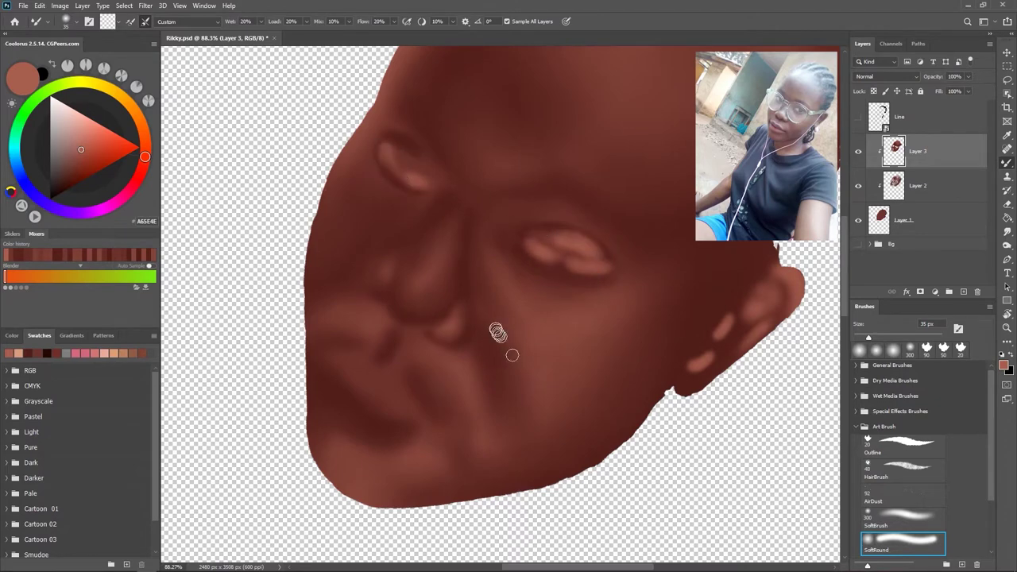
pyautogui.scroll(-5, 534, 325)
# - Hide the line art, show the background, and sample a darker skin brown at lower flow
pyautogui.click(857, 116)
pyautogui.click(858, 244)
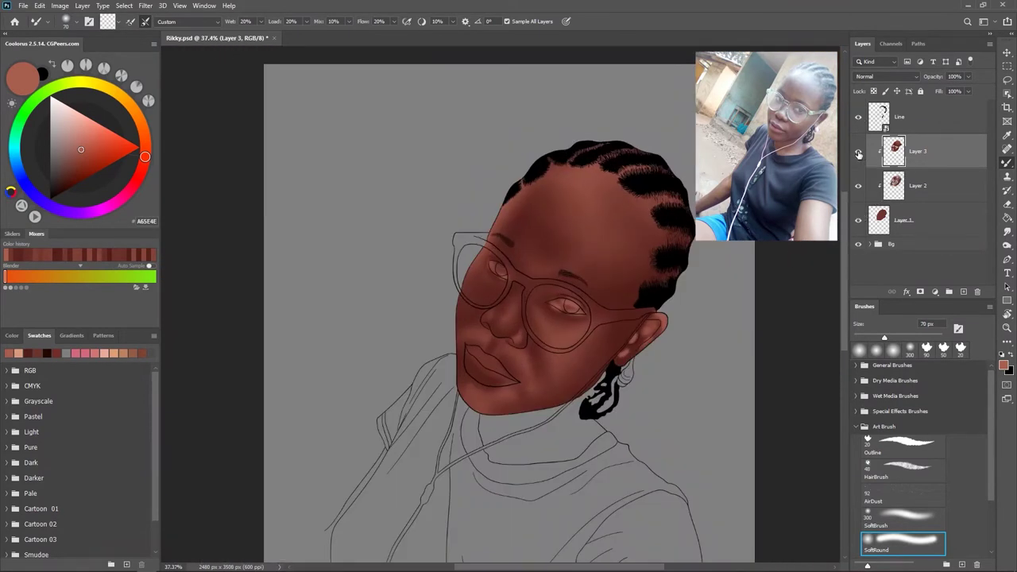
pyautogui.click(858, 117)
pyautogui.scroll(4, 511, 318)
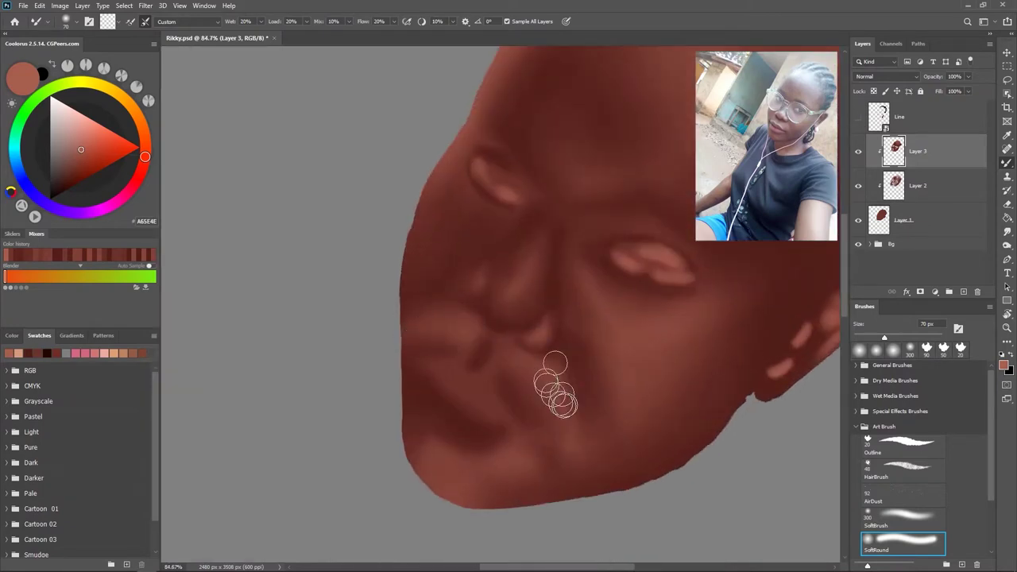
pyautogui.hotkey('shift', 'b')
pyautogui.keyDown('alt'); pyautogui.click(500, 366); pyautogui.keyUp('alt')
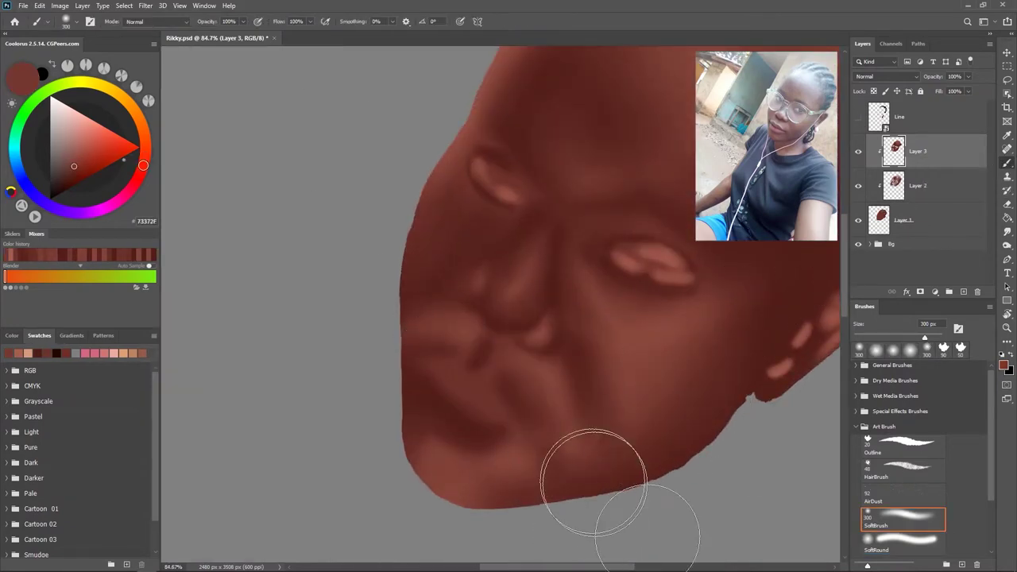
pyautogui.click(273, 21)
pyautogui.keyDown('alt'); pyautogui.click(518, 347); pyautogui.keyUp('alt')
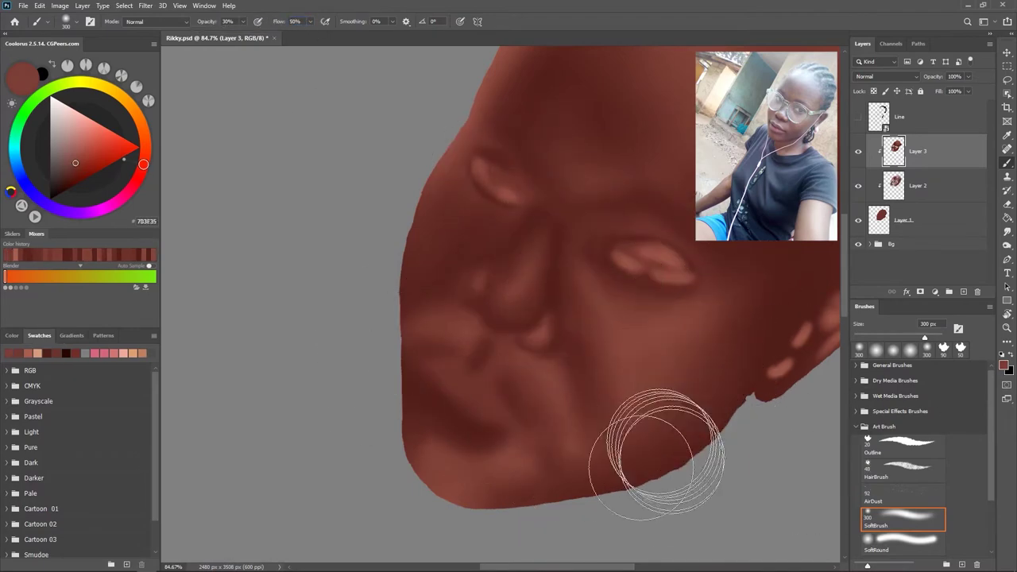
# - Blend the jaw shadow with the Mixer Brush, hide the background, and show the line art again
pyautogui.hotkey('shift', 'b')
pyautogui.press('[')
pyautogui.press('[')
pyautogui.press('[')
pyautogui.press('[')
pyautogui.press('[')
pyautogui.press('[')
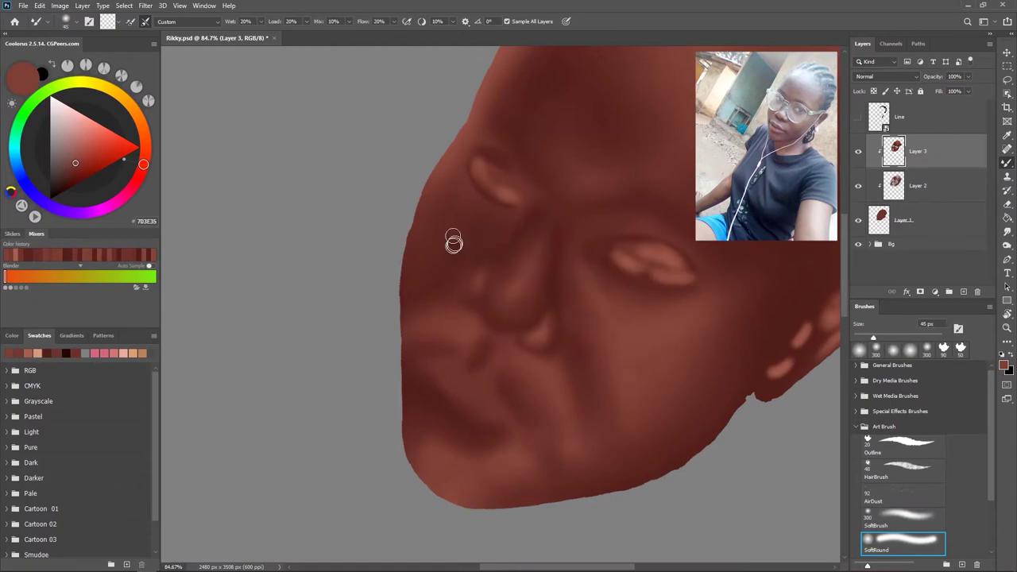
pyautogui.click(857, 244)
pyautogui.press(']')
pyautogui.press(']')
pyautogui.press(']')
pyautogui.press('[')
pyautogui.press('[')
pyautogui.press('[')
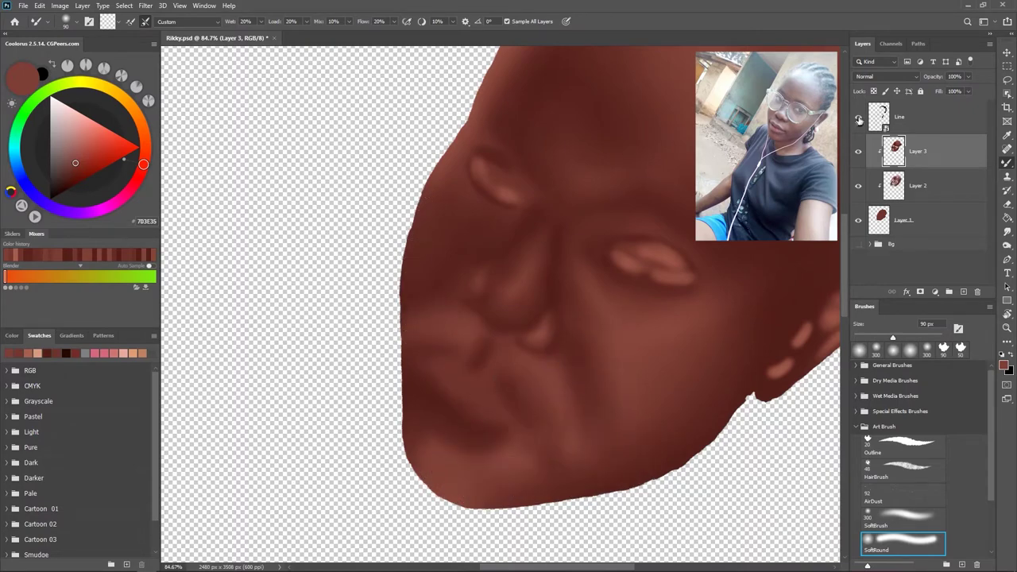
pyautogui.click(858, 119)
# - Pick a light orange colour and the hard-edged Outline brush
pyautogui.scroll(-3, 622, 280)
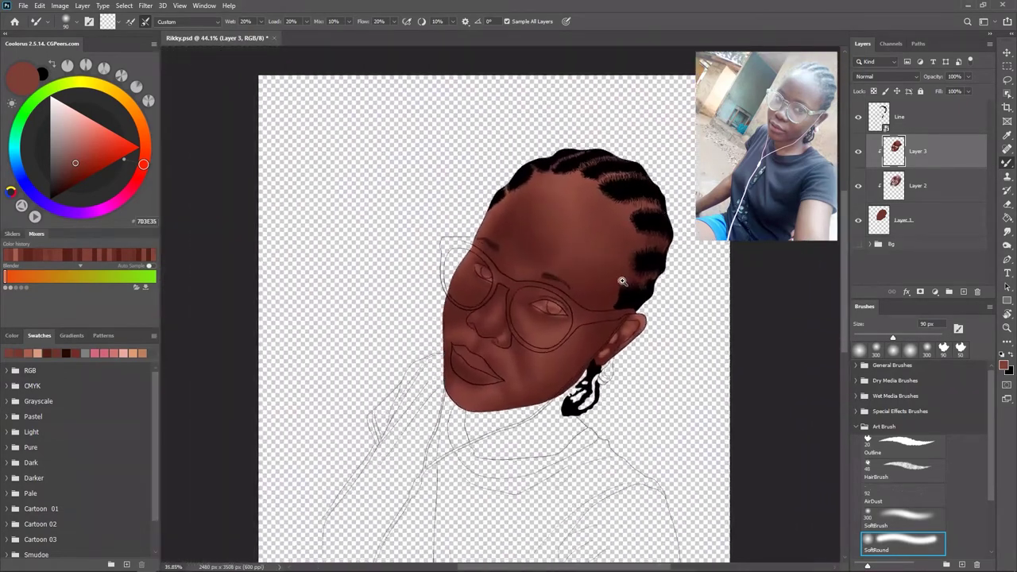
pyautogui.scroll(-1, 622, 281)
pyautogui.click(93, 134)
pyautogui.moveTo(143, 165); pyautogui.dragTo(135, 111)
pyautogui.click(108, 131)
pyautogui.scroll(4, 535, 300)
pyautogui.click(902, 445)
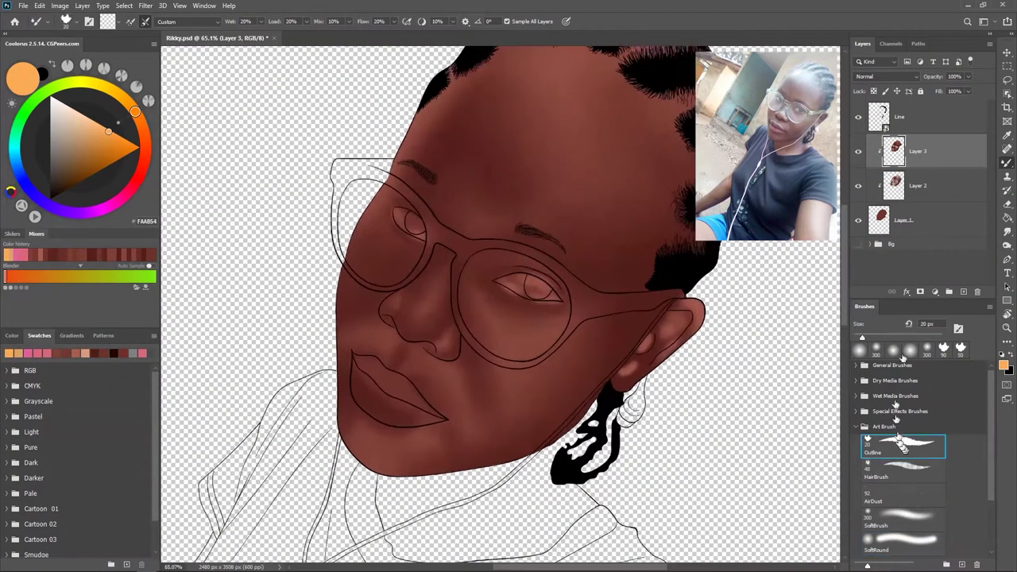
# - Group the skin layers with Ctrl+G and add a new layer named Eye Glass
pyautogui.keyDown('shift'); pyautogui.click(935, 220); pyautogui.keyUp('shift')
pyautogui.hotkey('ctrl', 'g')
pyautogui.hotkey('ctrl', 'shift', 'n')
pyautogui.write('E')
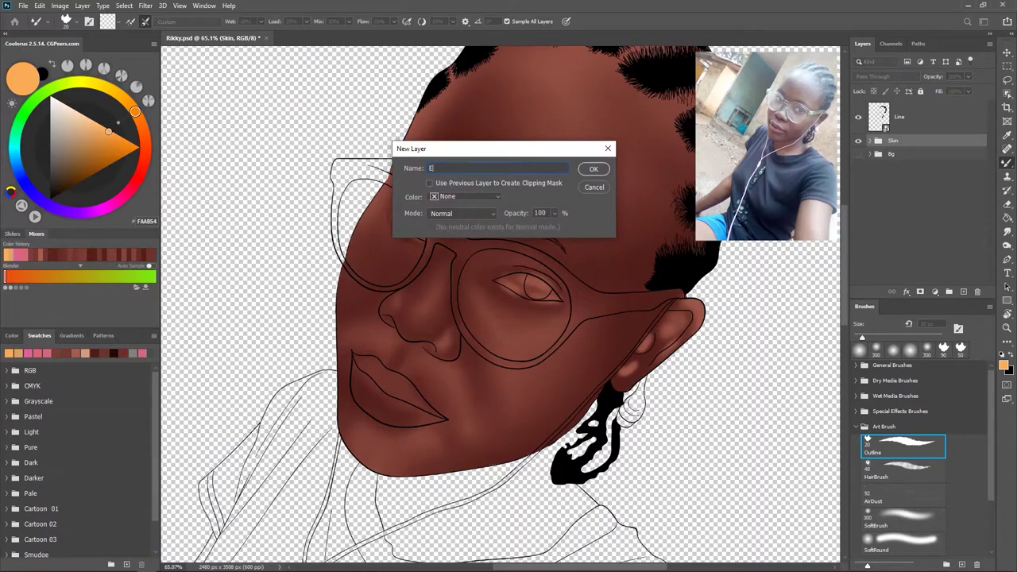
pyautogui.press('Return')
# - Show the grey background and paint light orange down the left side of the glasses frame
pyautogui.scroll(1, 410, 276)
pyautogui.press('b')
pyautogui.scroll(1, 410, 276)
pyautogui.scroll(1, 410, 277)
pyautogui.scroll(1, 338, 299)
pyautogui.click(858, 188)
pyautogui.press('[')
pyautogui.moveTo(297, 195); pyautogui.dragTo(294, 270)
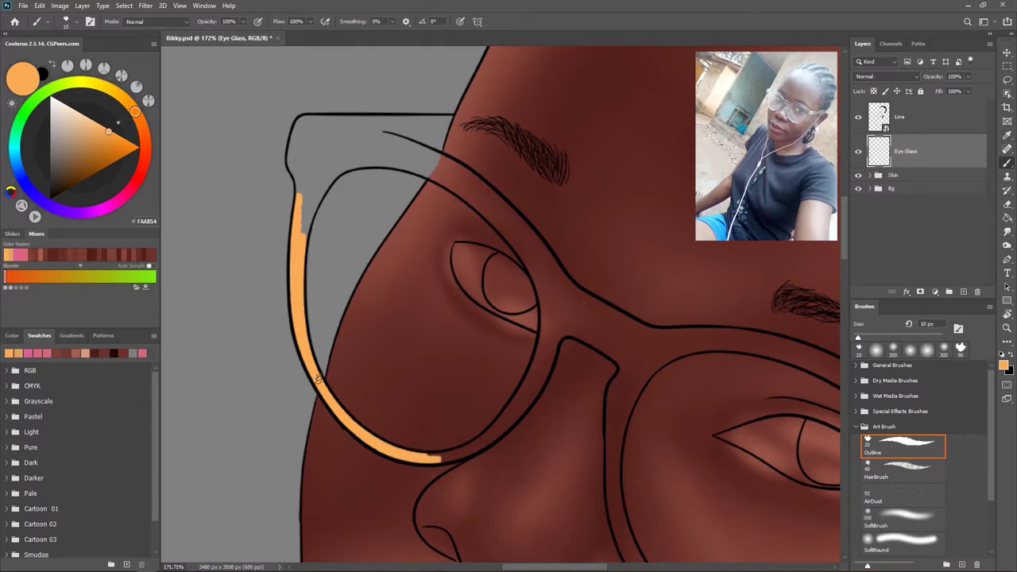
pyautogui.moveTo(297, 219); pyautogui.dragTo(320, 297)
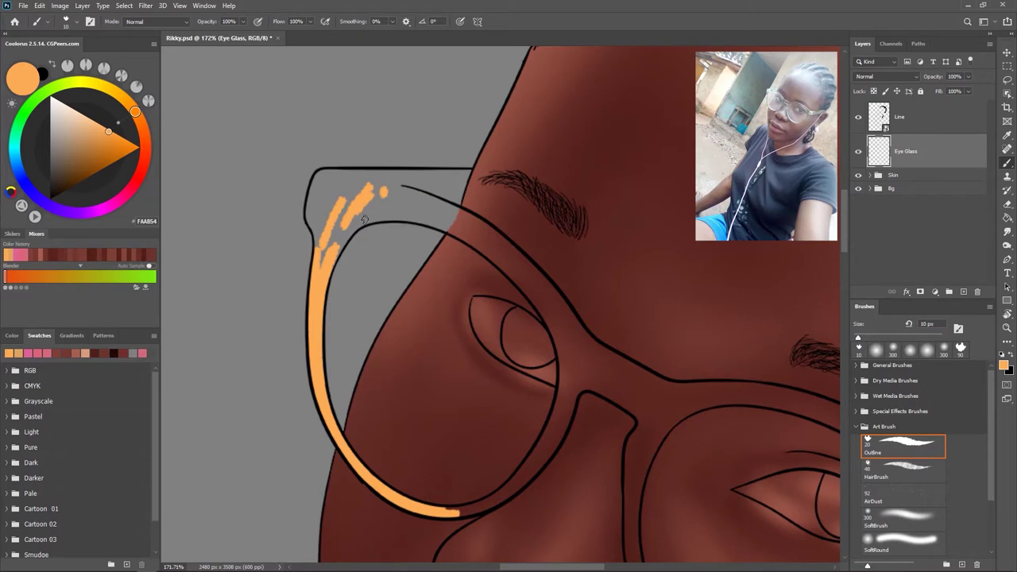
# - Fill orange along the frame's top edge and the remaining grey patches in the corner
pyautogui.moveTo(435, 214); pyautogui.dragTo(537, 292)
pyautogui.hotkey('ctrl', 'z')
pyautogui.moveTo(416, 205); pyautogui.dragTo(487, 238)
pyautogui.hotkey('ctrl', 'z')
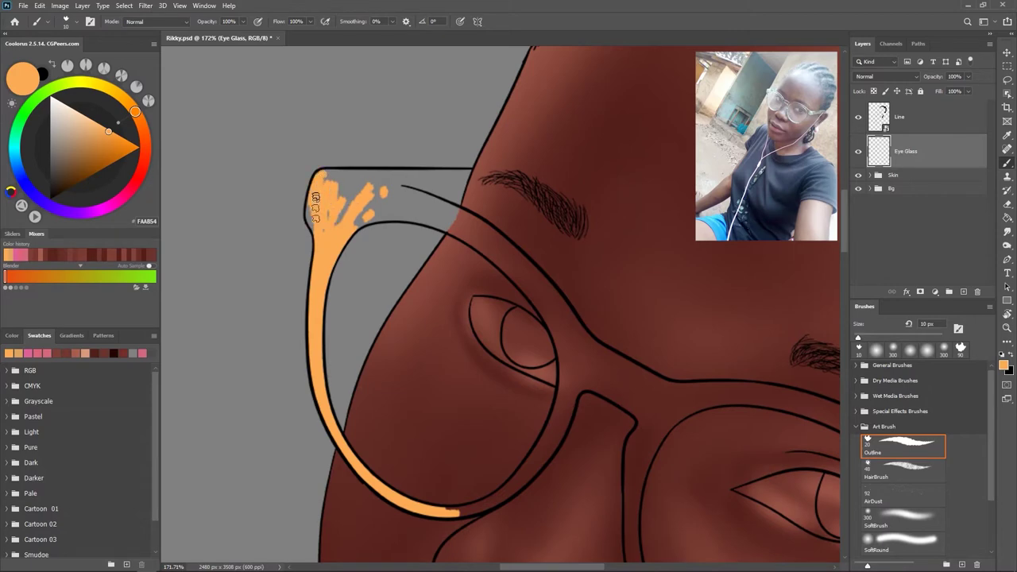
pyautogui.scroll(3, 316, 227)
pyautogui.scroll(-3, 341, 209)
pyautogui.scroll(5, 318, 403)
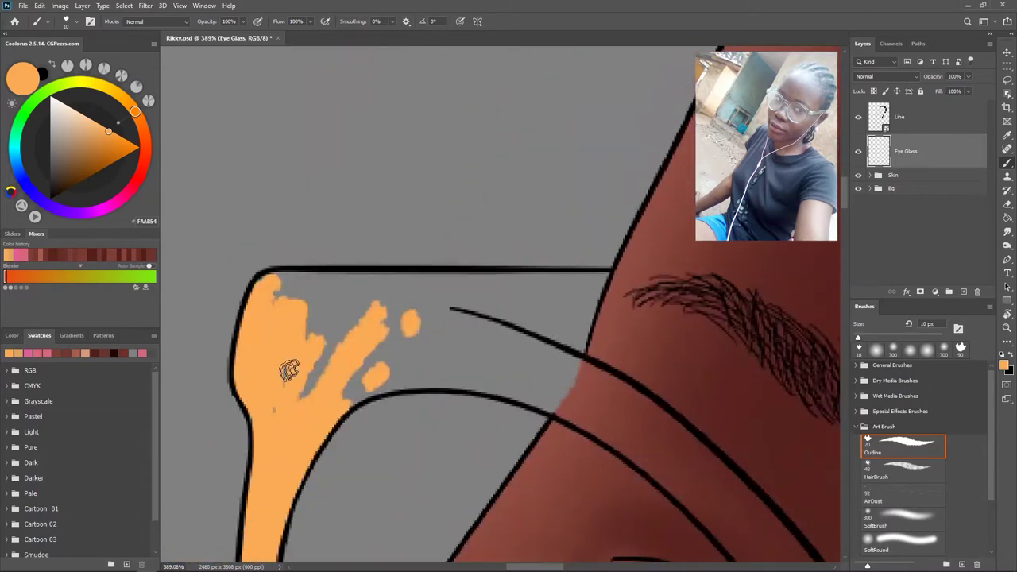
pyautogui.moveTo(273, 312)
pyautogui.mouseDown()
pyautogui.moveTo(480, 284)
pyautogui.moveTo(548, 288)
pyautogui.mouseUp()
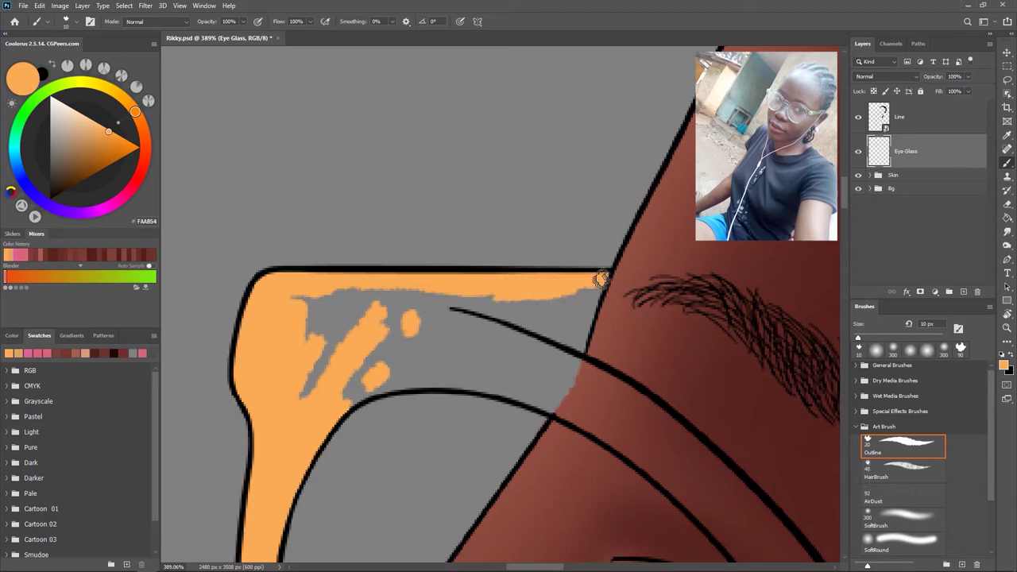
pyautogui.press('[')
pyautogui.press('[')
pyautogui.press('[')
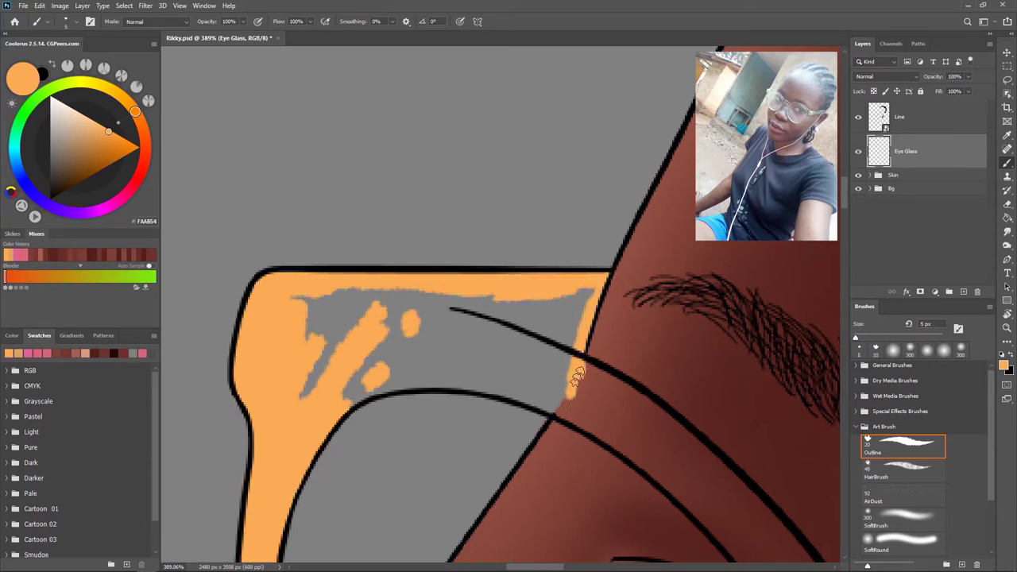
pyautogui.press(']')
pyautogui.press(']')
pyautogui.press(']')
pyautogui.moveTo(340, 334)
pyautogui.mouseDown()
pyautogui.moveTo(298, 337)
pyautogui.moveTo(352, 290)
pyautogui.moveTo(339, 351)
pyautogui.moveTo(441, 305)
pyautogui.moveTo(493, 302)
pyautogui.moveTo(556, 317)
pyautogui.moveTo(468, 334)
pyautogui.moveTo(558, 387)
pyautogui.moveTo(533, 352)
pyautogui.moveTo(476, 341)
pyautogui.moveTo(413, 369)
pyautogui.moveTo(389, 340)
pyautogui.mouseUp()
pyautogui.moveTo(354, 372); pyautogui.dragTo(401, 373)
# - Paint orange along the lower and inner lens rim, thickening the left rim band
pyautogui.scroll(-5, 266, 464)
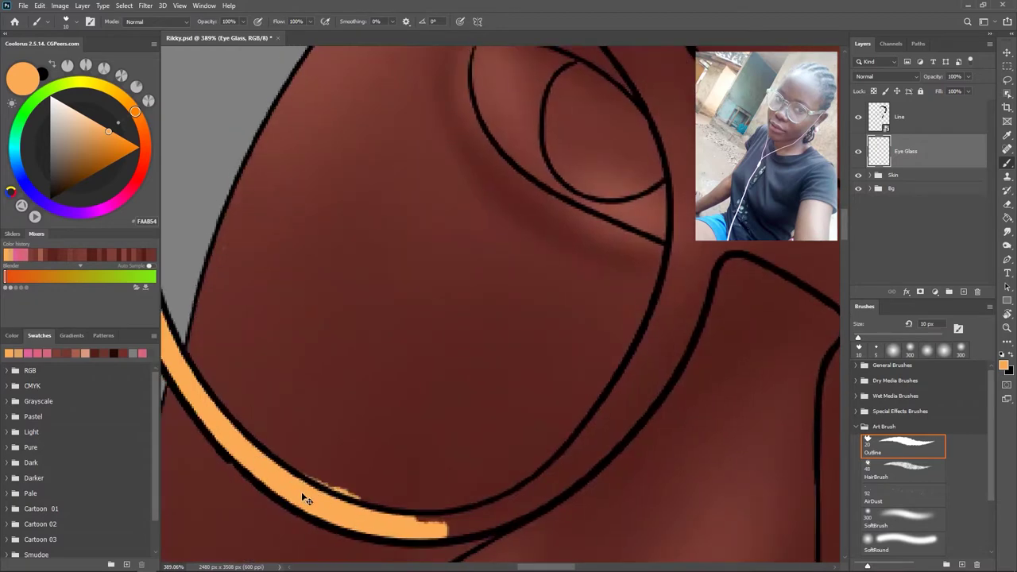
pyautogui.moveTo(439, 526); pyautogui.dragTo(492, 524)
pyautogui.scroll(-5, 499, 283)
pyautogui.moveTo(499, 283); pyautogui.dragTo(590, 273)
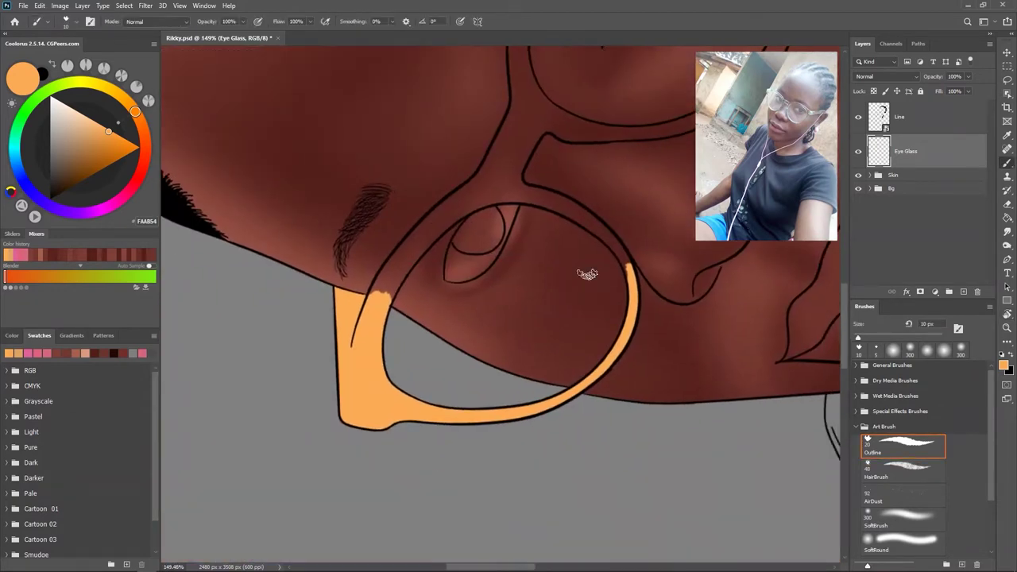
pyautogui.scroll(5, 429, 369)
pyautogui.moveTo(364, 468); pyautogui.dragTo(357, 343)
pyautogui.moveTo(393, 457); pyautogui.dragTo(380, 288)
pyautogui.moveTo(393, 381); pyautogui.dragTo(398, 199)
pyautogui.moveTo(402, 476); pyautogui.dragTo(374, 334)
pyautogui.moveTo(382, 461)
pyautogui.mouseDown()
pyautogui.moveTo(356, 318)
pyautogui.moveTo(389, 231)
pyautogui.moveTo(349, 353)
pyautogui.mouseUp()
pyautogui.moveTo(352, 310)
pyautogui.mouseDown()
pyautogui.moveTo(393, 216)
pyautogui.moveTo(382, 270)
pyautogui.moveTo(401, 381)
pyautogui.moveTo(377, 227)
pyautogui.moveTo(386, 250)
pyautogui.moveTo(408, 170)
pyautogui.moveTo(403, 193)
pyautogui.mouseUp()
pyautogui.moveTo(316, 198); pyautogui.dragTo(315, 254)
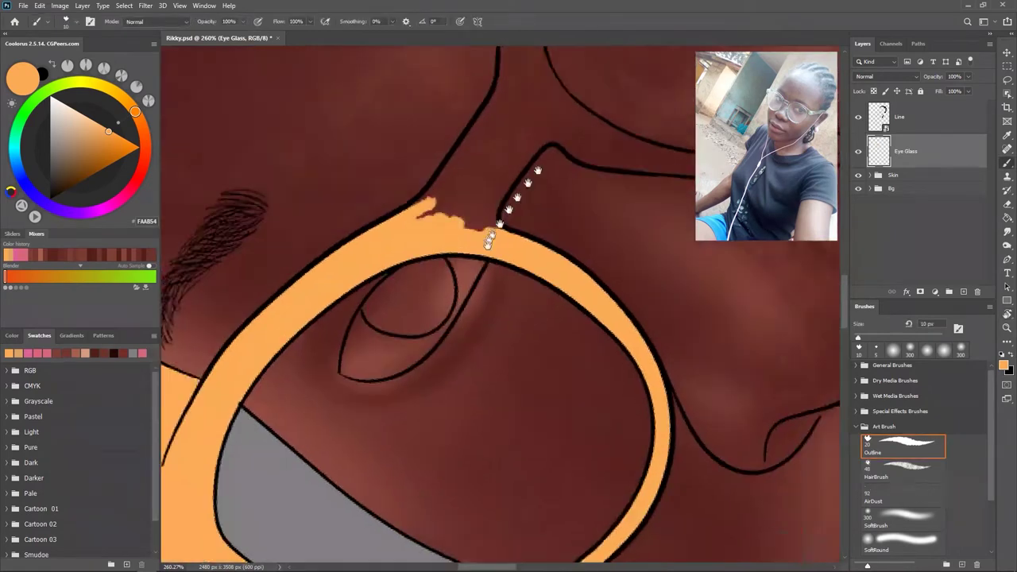
# - Fill orange at the glasses bridge and cover the brown gaps in the inner rim
pyautogui.moveTo(488, 227)
pyautogui.mouseDown()
pyautogui.moveTo(447, 259)
pyautogui.moveTo(397, 249)
pyautogui.moveTo(454, 147)
pyautogui.moveTo(447, 216)
pyautogui.mouseUp()
pyautogui.moveTo(389, 310)
pyautogui.mouseDown()
pyautogui.moveTo(410, 374)
pyautogui.moveTo(443, 291)
pyautogui.moveTo(417, 330)
pyautogui.moveTo(345, 375)
pyautogui.mouseUp()
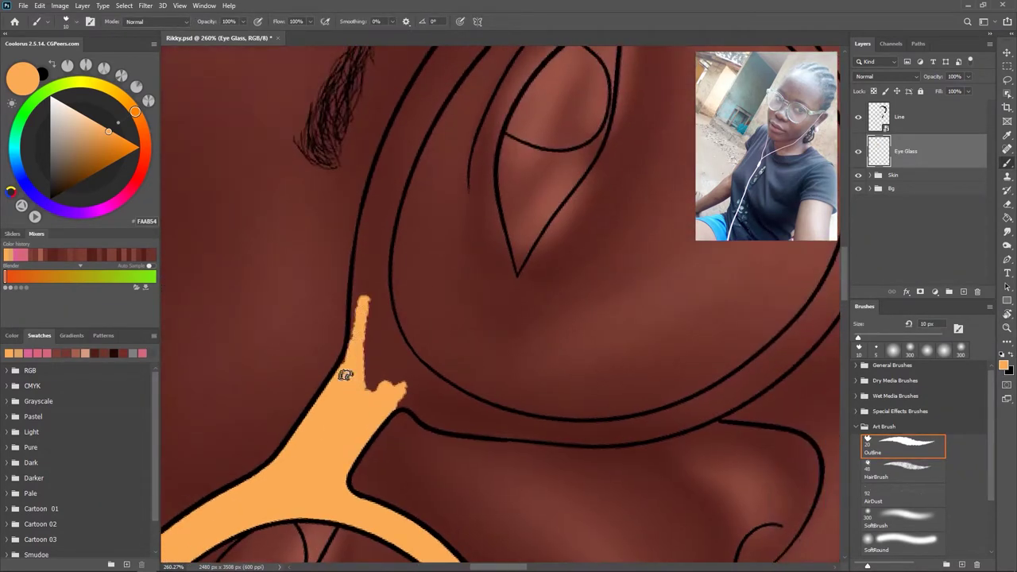
pyautogui.moveTo(362, 276)
pyautogui.mouseDown()
pyautogui.moveTo(417, 99)
pyautogui.moveTo(370, 294)
pyautogui.moveTo(382, 280)
pyautogui.moveTo(371, 373)
pyautogui.moveTo(380, 226)
pyautogui.moveTo(407, 401)
pyautogui.mouseUp()
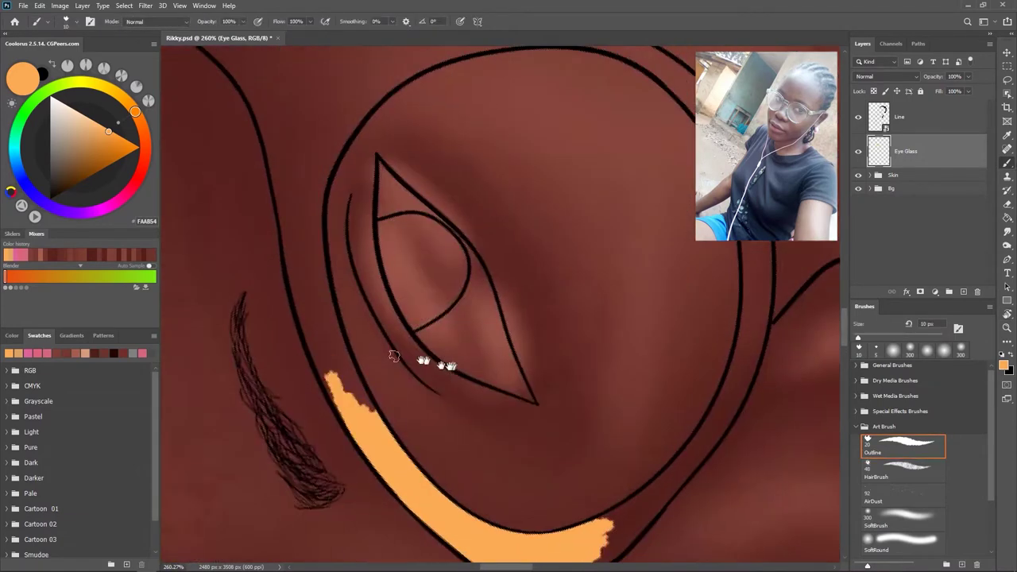
pyautogui.moveTo(341, 397)
pyautogui.mouseDown()
pyautogui.moveTo(331, 388)
pyautogui.moveTo(372, 413)
pyautogui.moveTo(338, 363)
pyautogui.moveTo(341, 344)
pyautogui.moveTo(295, 306)
pyautogui.moveTo(329, 342)
pyautogui.moveTo(357, 195)
pyautogui.moveTo(285, 227)
pyautogui.moveTo(436, 175)
pyautogui.moveTo(458, 275)
pyautogui.moveTo(336, 347)
pyautogui.moveTo(349, 238)
pyautogui.moveTo(384, 381)
pyautogui.moveTo(340, 227)
pyautogui.moveTo(353, 127)
pyautogui.moveTo(413, 294)
pyautogui.moveTo(420, 363)
pyautogui.moveTo(395, 368)
pyautogui.moveTo(403, 227)
pyautogui.moveTo(433, 357)
pyautogui.moveTo(352, 238)
pyautogui.mouseUp()
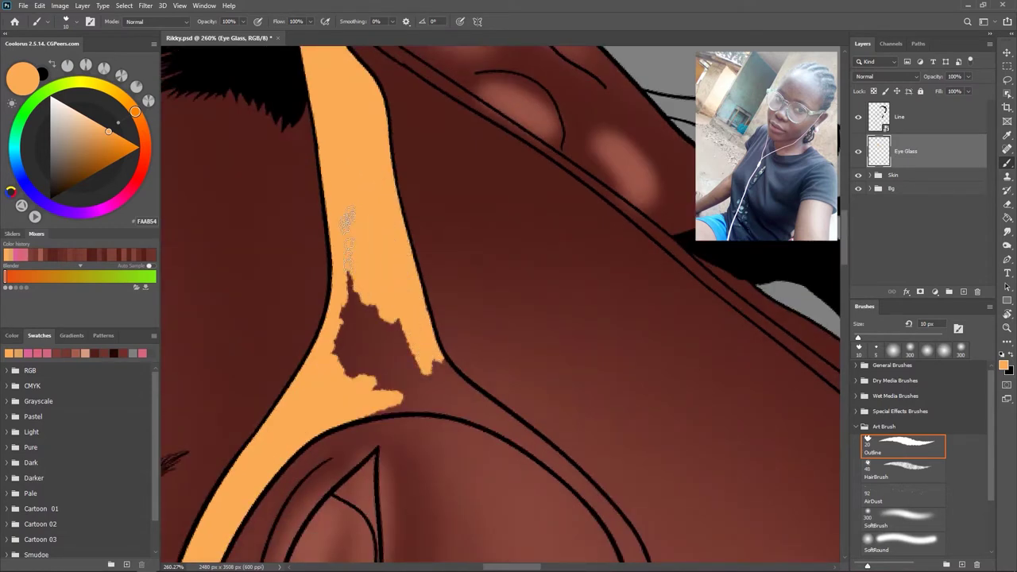
pyautogui.moveTo(350, 286)
pyautogui.mouseDown()
pyautogui.moveTo(353, 354)
pyautogui.moveTo(397, 373)
pyautogui.moveTo(352, 340)
pyautogui.moveTo(445, 313)
pyautogui.moveTo(370, 129)
pyautogui.moveTo(421, 182)
pyautogui.moveTo(436, 179)
pyautogui.moveTo(435, 162)
pyautogui.mouseUp()
# - Rotate the canvas view and extend orange down the remaining glasses rim
pyautogui.press('r')
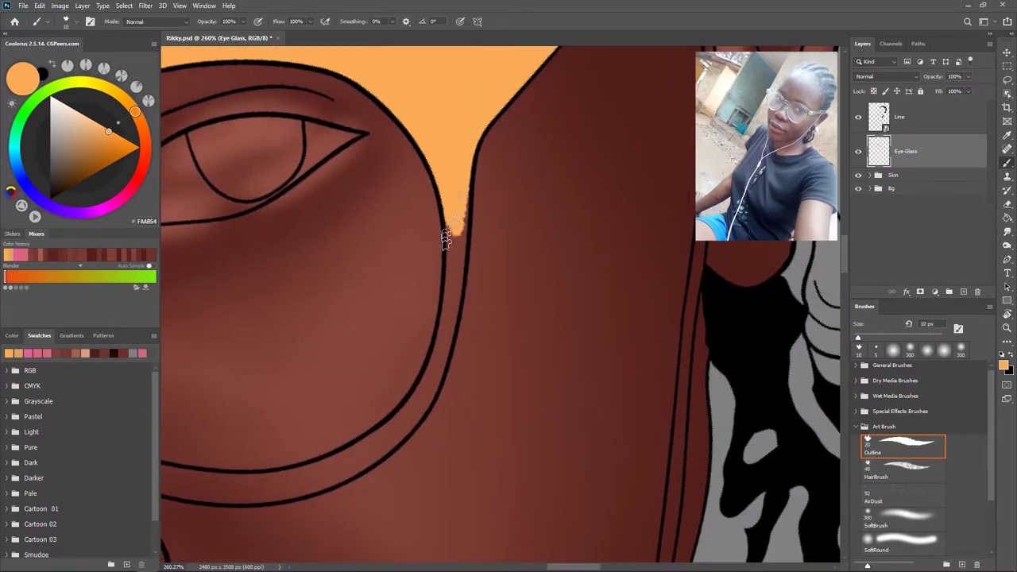
pyautogui.moveTo(432, 340); pyautogui.dragTo(476, 268)
pyautogui.moveTo(495, 199); pyautogui.dragTo(498, 211)
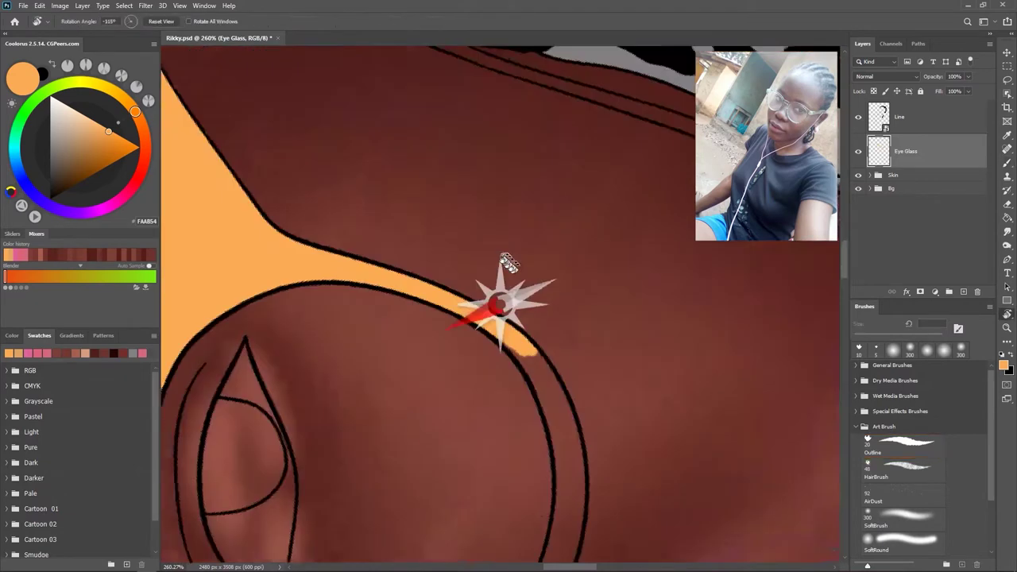
pyautogui.moveTo(511, 295)
pyautogui.mouseDown()
pyautogui.moveTo(465, 188)
pyautogui.moveTo(495, 306)
pyautogui.mouseUp()
pyautogui.moveTo(495, 262); pyautogui.dragTo(499, 295)
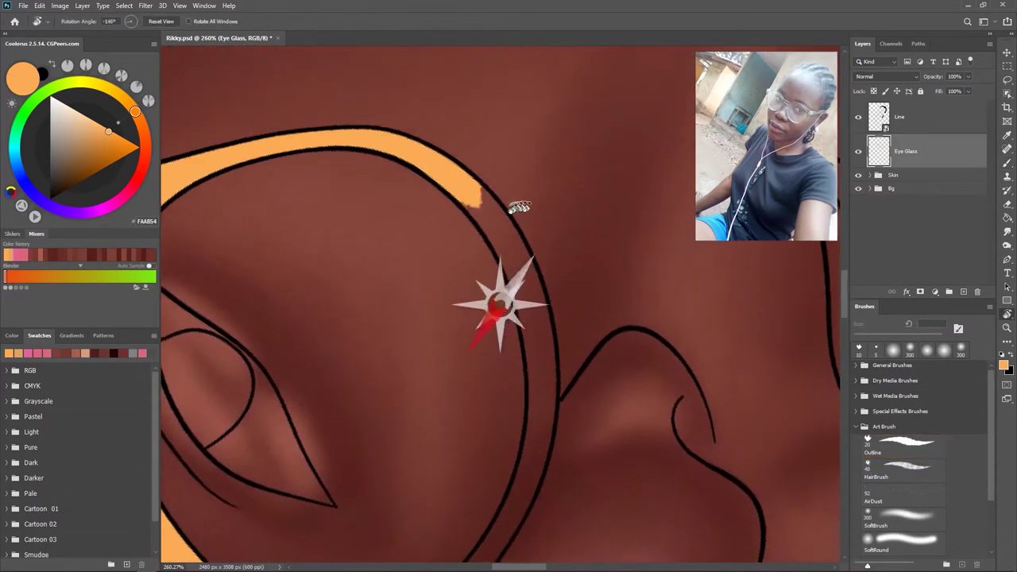
pyautogui.moveTo(487, 226)
pyautogui.mouseDown()
pyautogui.moveTo(532, 294)
pyautogui.moveTo(546, 347)
pyautogui.moveTo(520, 291)
pyautogui.moveTo(529, 356)
pyautogui.moveTo(530, 284)
pyautogui.moveTo(544, 278)
pyautogui.moveTo(628, 361)
pyautogui.mouseUp()
pyautogui.moveTo(657, 429); pyautogui.dragTo(679, 467)
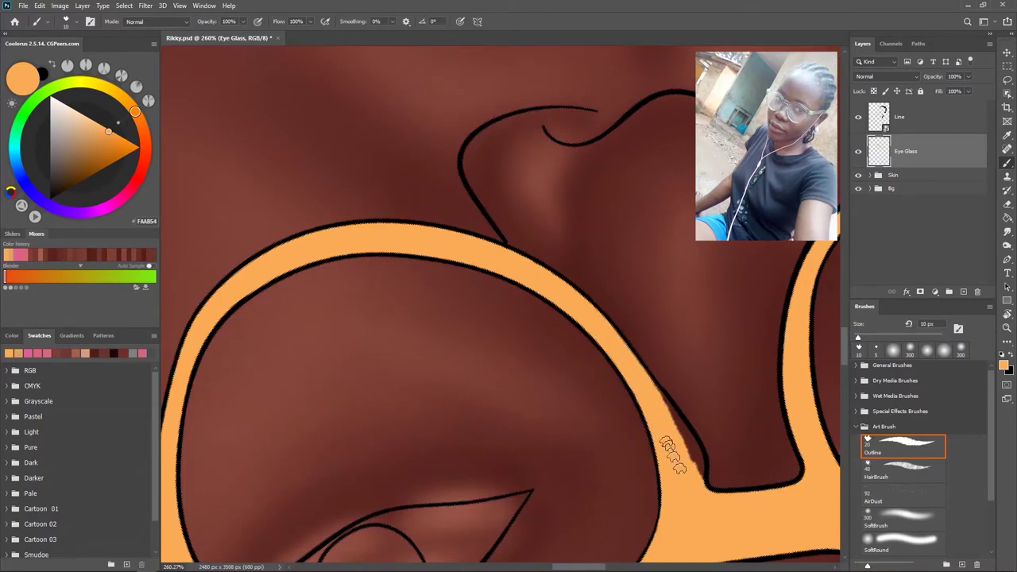
# - Reset the canvas rotation, fit the drawing on screen, and open Hue/Saturation
pyautogui.hotkey('ctrl', '0')
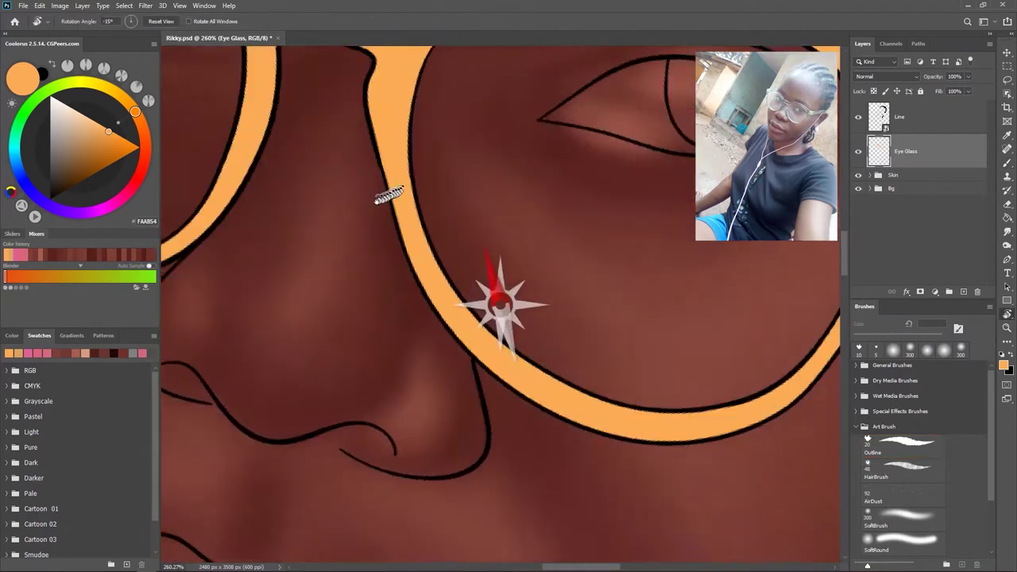
pyautogui.press('r')
pyautogui.click(162, 22)
pyautogui.scroll(1, 556, 280)
pyautogui.hotkey('ctrl', 'u')
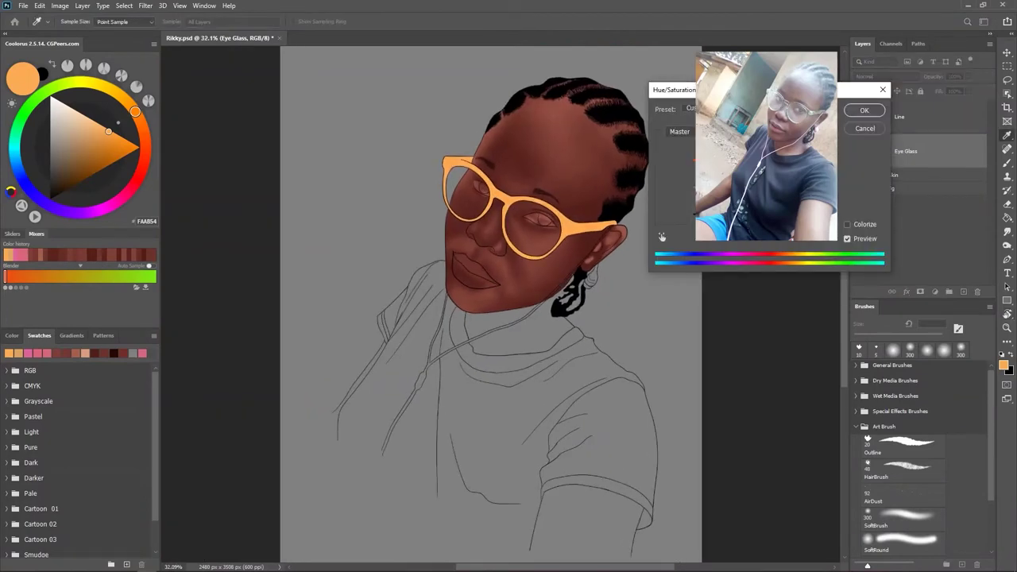
# - Close Hue/Saturation and select the Outline brush, undoing a test stroke
pyautogui.press('Return')
pyautogui.scroll(-1, 594, 305)
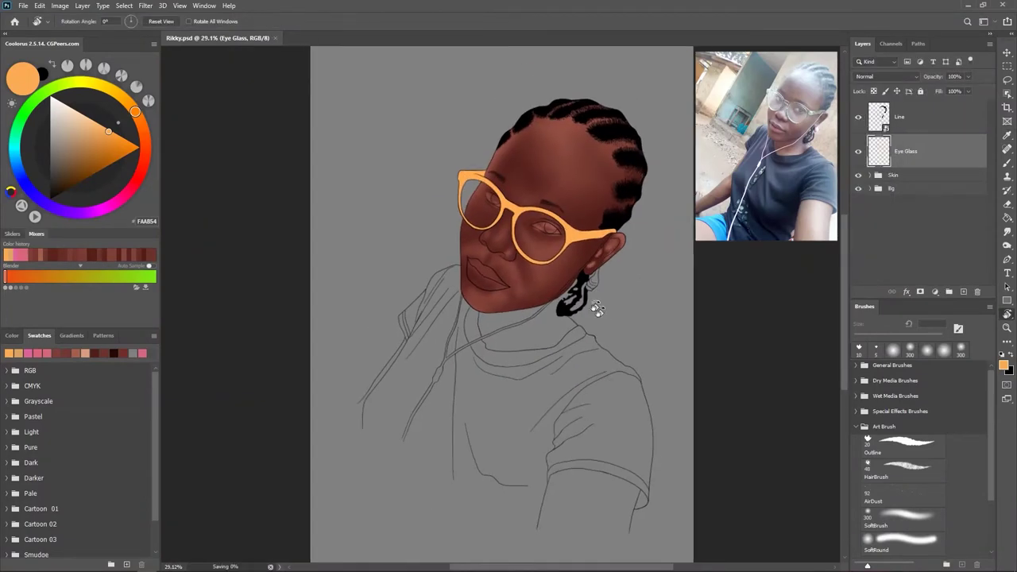
pyautogui.click(39, 6)
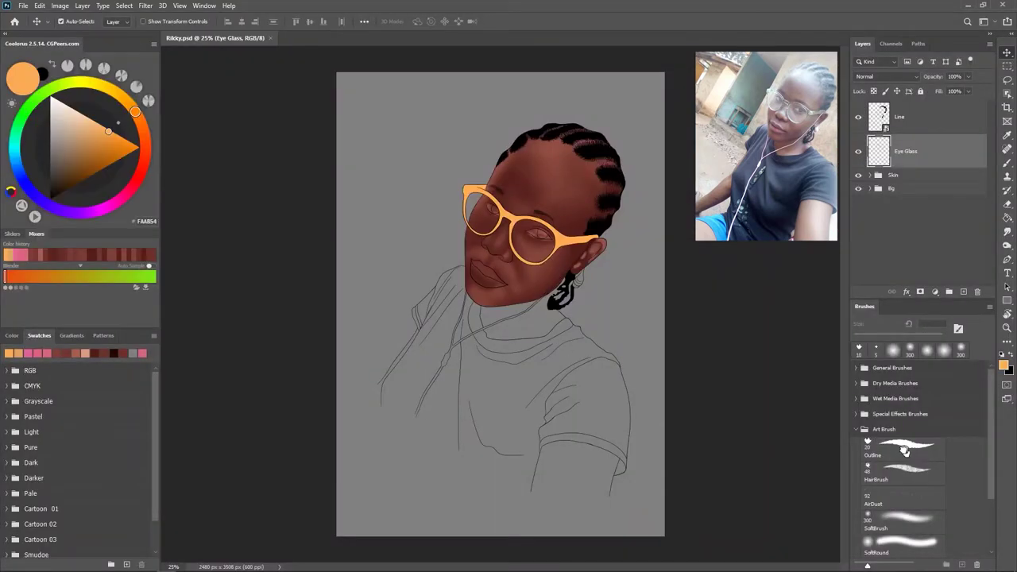
pyautogui.click(903, 449)
pyautogui.moveTo(620, 274); pyautogui.dragTo(640, 322)
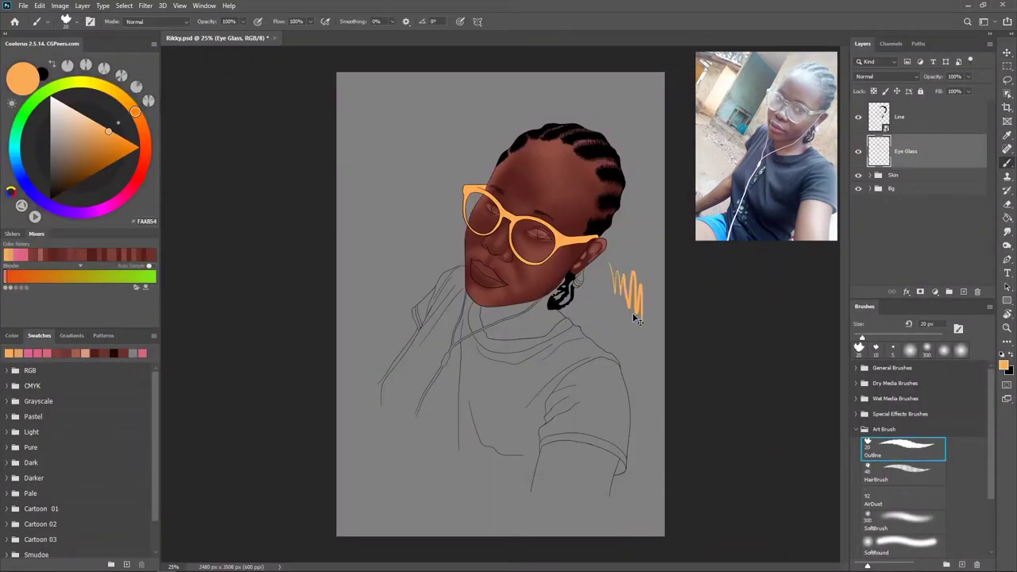
pyautogui.hotkey('ctrl', 'z')
pyautogui.scroll(3, 524, 309)
pyautogui.scroll(1, 524, 310)
# - Group the glasses layer, add an empty layer for the lips, and pick pink
pyautogui.hotkey('ctrl', 'g')
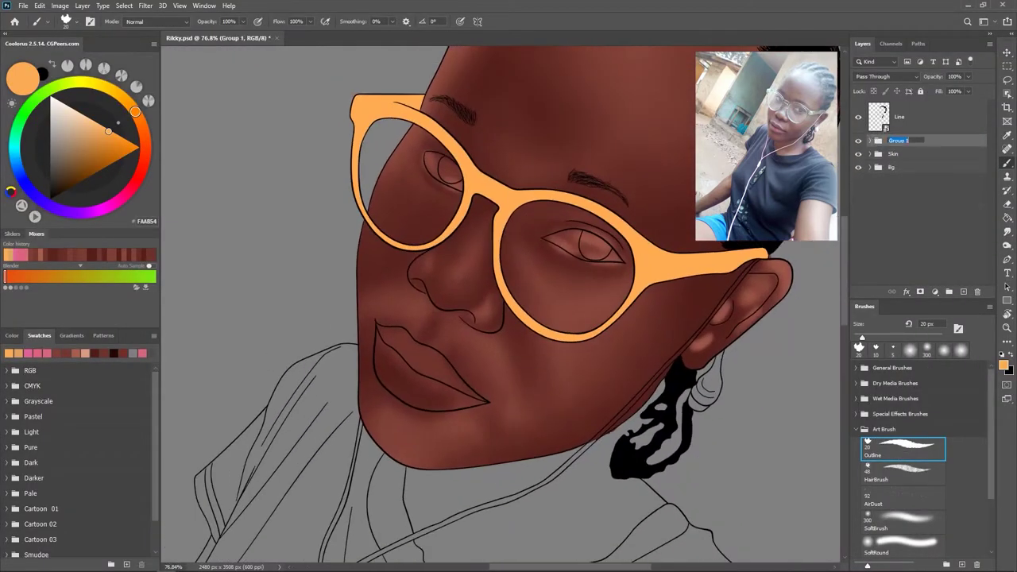
pyautogui.click(964, 292)
pyautogui.click(129, 191)
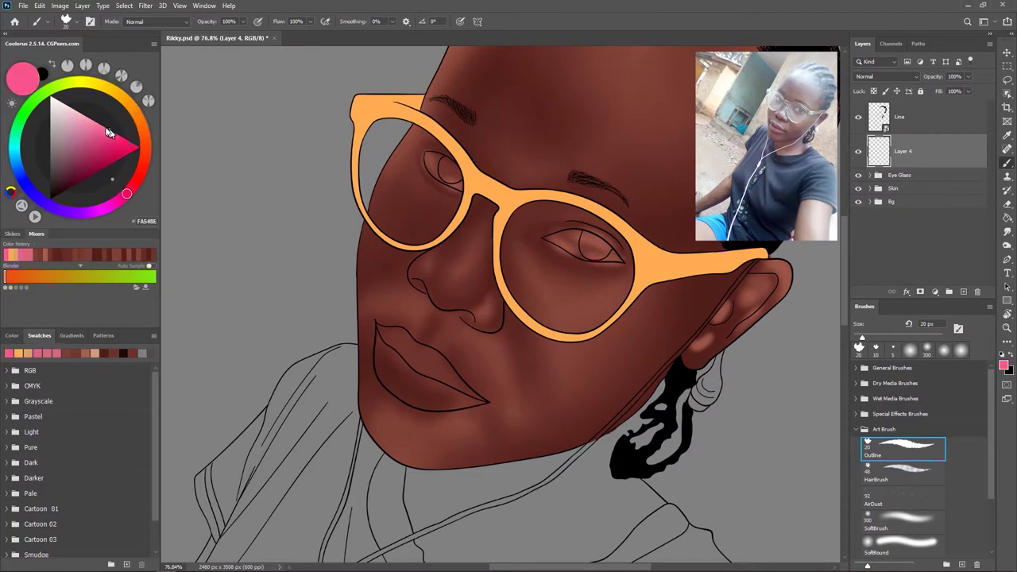
# - Paint pink along the lip edges with a smaller brush
pyautogui.scroll(3, 445, 373)
pyautogui.scroll(3, 357, 302)
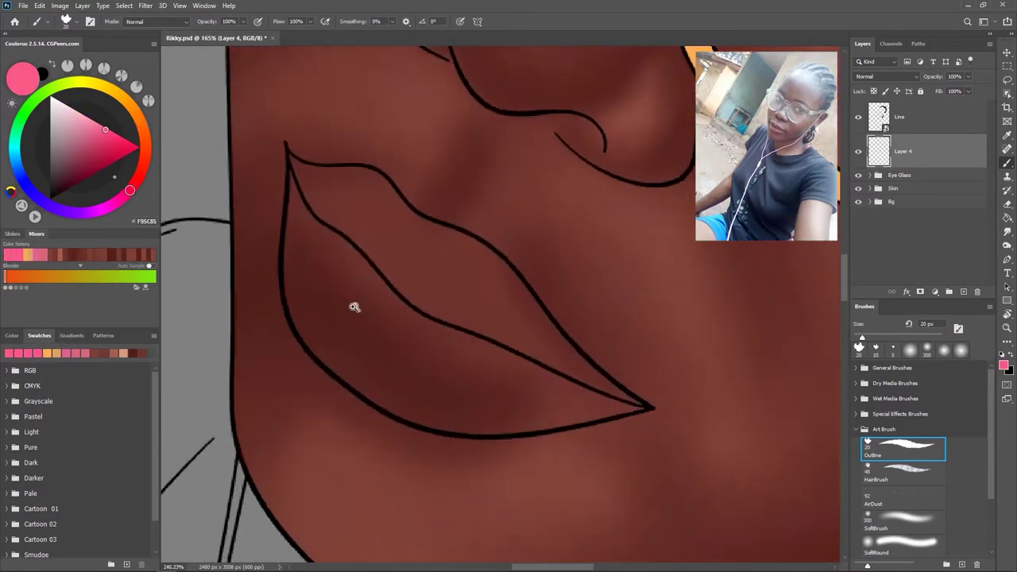
pyautogui.press('[')
pyautogui.press('[')
pyautogui.press('[')
pyautogui.moveTo(254, 191); pyautogui.dragTo(256, 238)
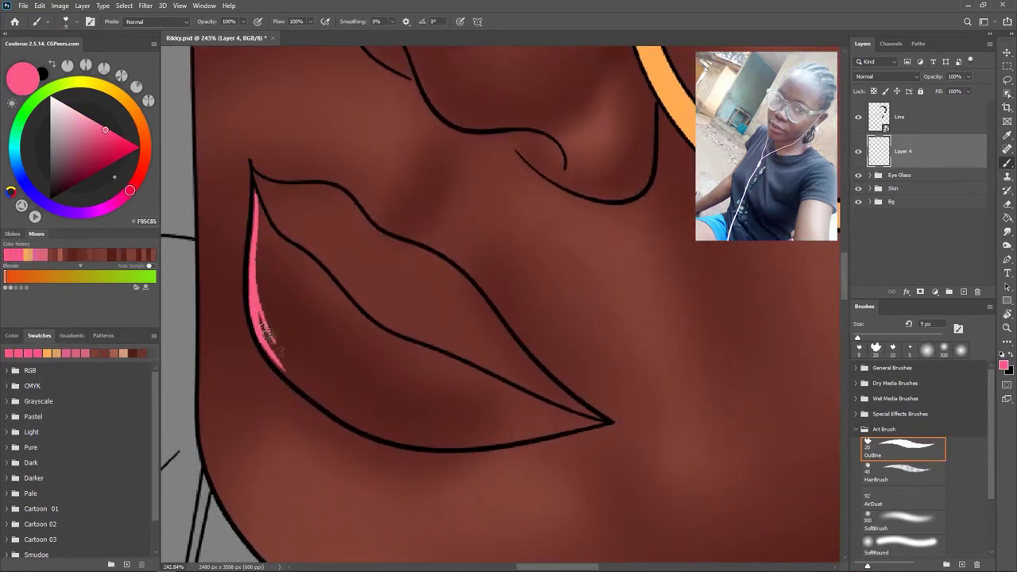
pyautogui.moveTo(267, 332); pyautogui.dragTo(327, 403)
pyautogui.moveTo(404, 443); pyautogui.dragTo(320, 379)
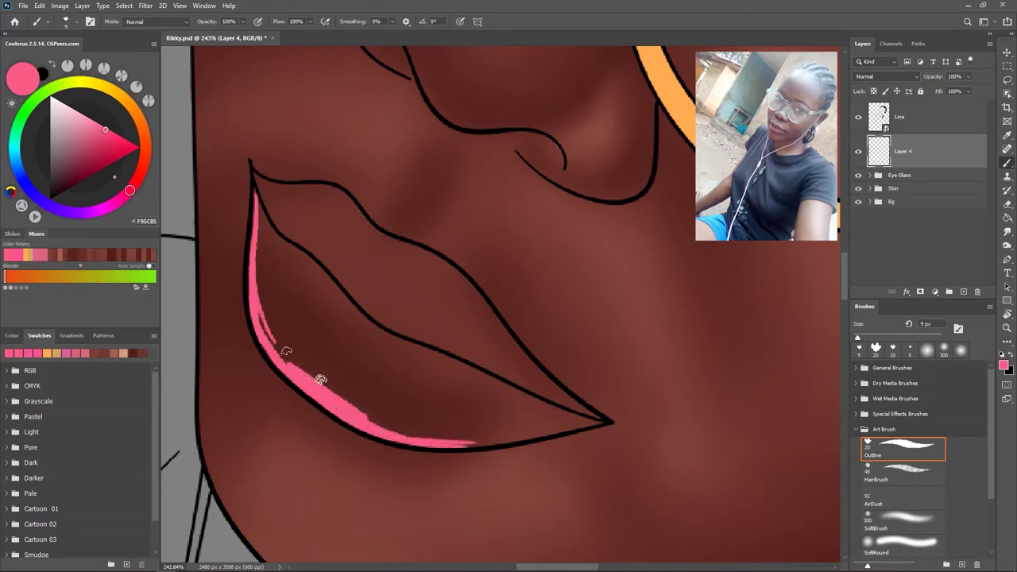
pyautogui.moveTo(262, 208); pyautogui.dragTo(288, 246)
pyautogui.moveTo(361, 312); pyautogui.dragTo(443, 372)
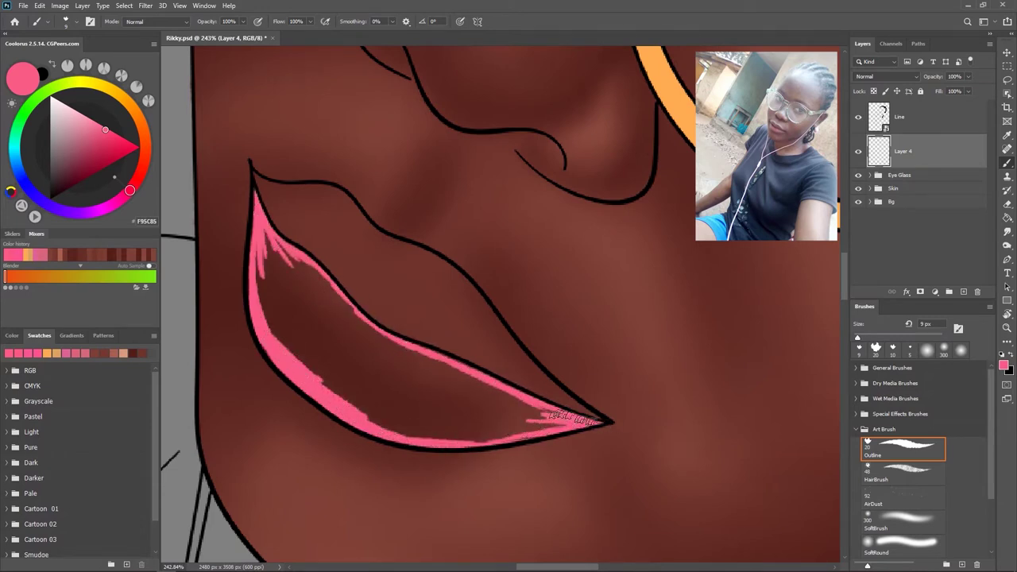
pyautogui.moveTo(517, 434); pyautogui.dragTo(410, 398)
# - Fill the lower lip pink with a larger brush, keeping the pink after testing hues
pyautogui.press(']')
pyautogui.moveTo(341, 408)
pyautogui.mouseDown()
pyautogui.moveTo(477, 428)
pyautogui.moveTo(445, 373)
pyautogui.moveTo(341, 365)
pyautogui.moveTo(258, 255)
pyautogui.moveTo(317, 318)
pyautogui.moveTo(477, 397)
pyautogui.moveTo(317, 342)
pyautogui.moveTo(305, 310)
pyautogui.mouseUp()
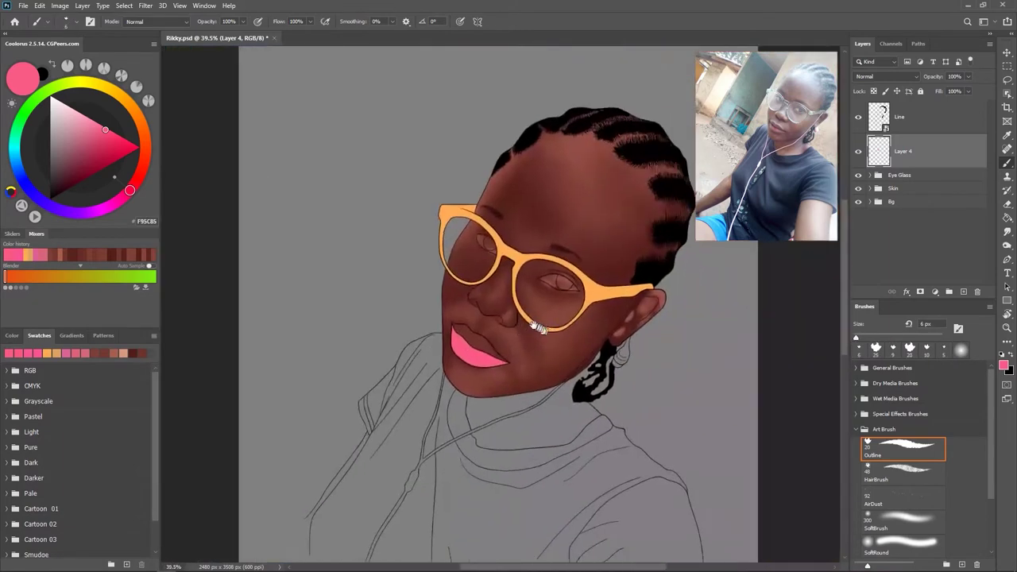
pyautogui.moveTo(755, 163)
pyautogui.mouseDown()
pyautogui.moveTo(794, 163)
pyautogui.moveTo(751, 163)
pyautogui.mouseUp()
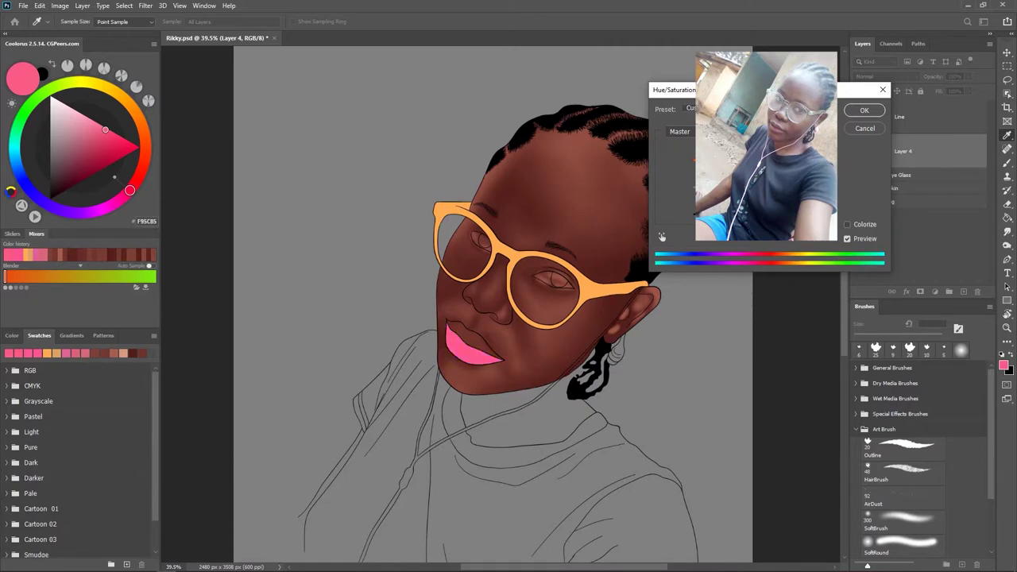
pyautogui.press('Return')
# - On a new layer, fill the upper lip with a slightly different pink
pyautogui.hotkey('ctrl', 'shift', 'n')
pyautogui.scroll(3, 477, 263)
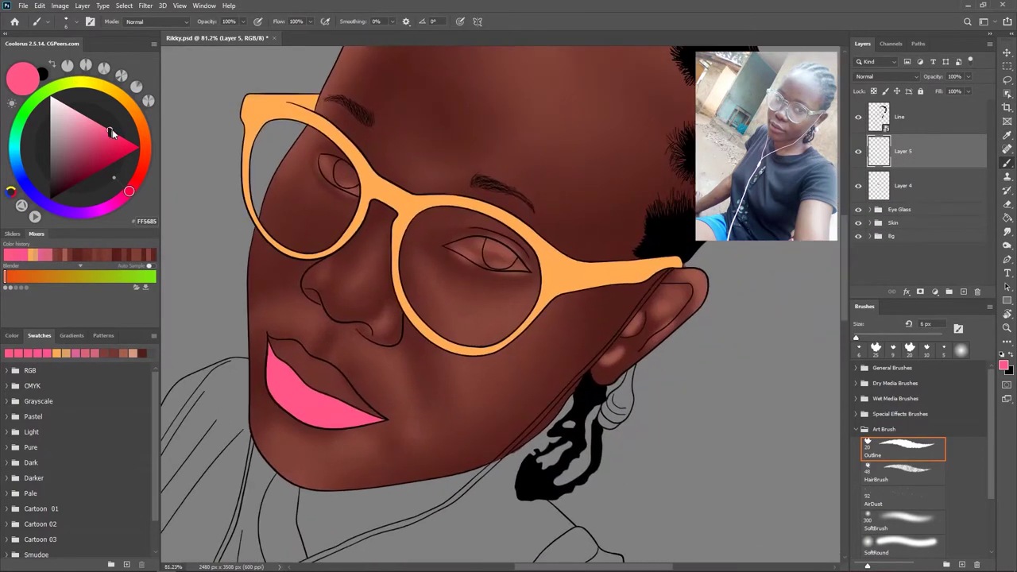
pyautogui.click(110, 129)
pyautogui.scroll(3, 239, 376)
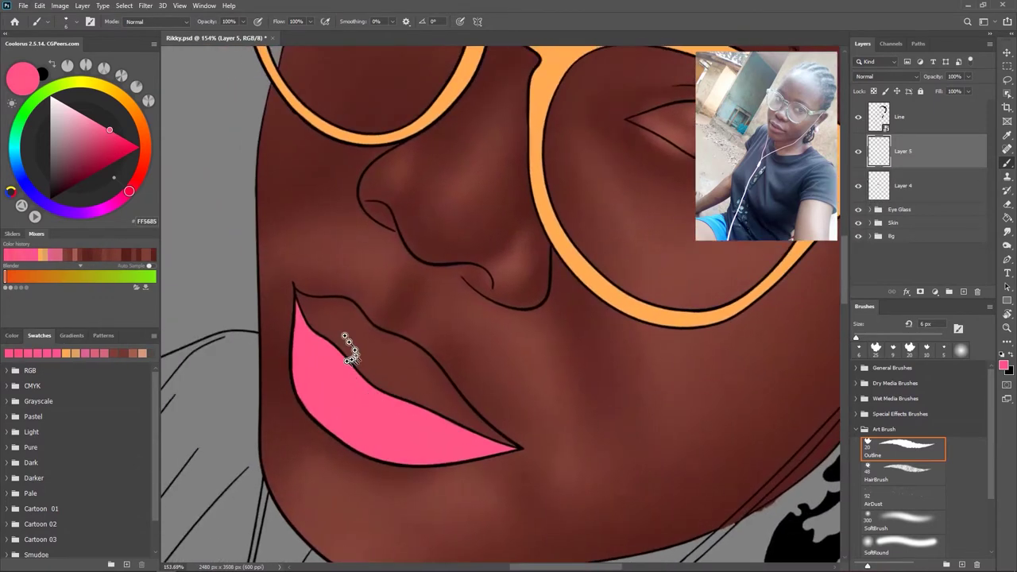
pyautogui.scroll(2, 334, 356)
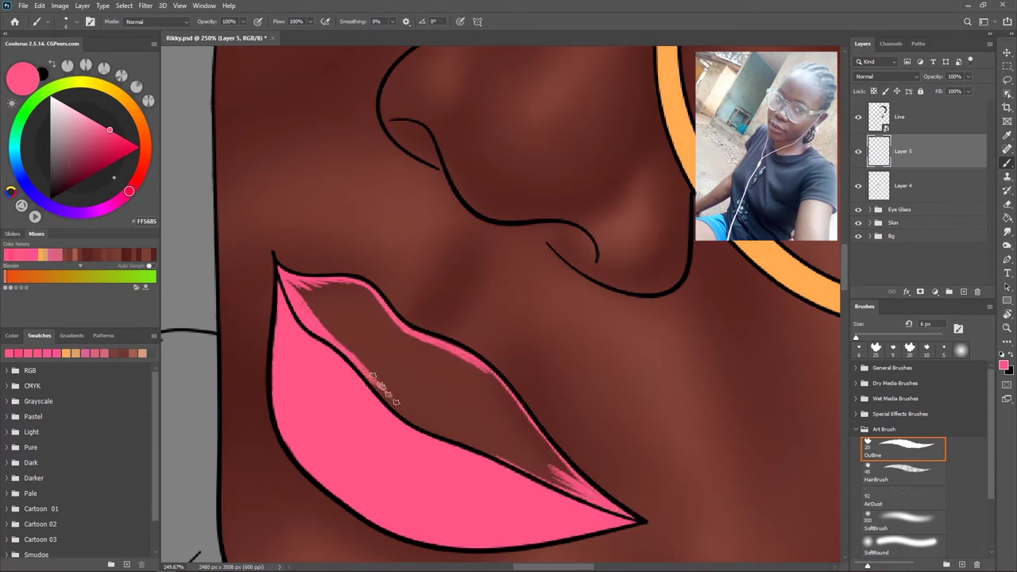
pyautogui.moveTo(566, 486); pyautogui.dragTo(541, 475)
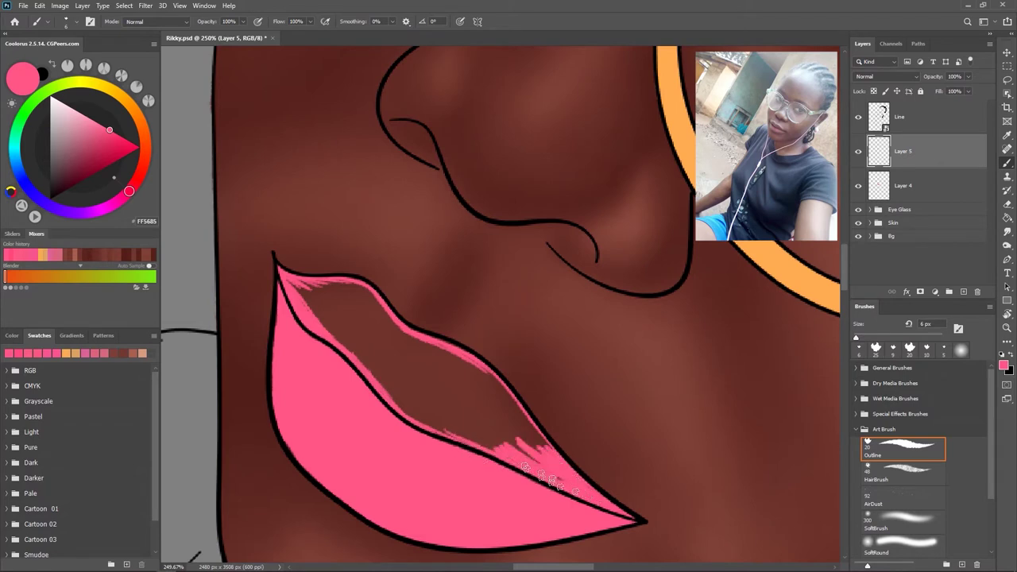
pyautogui.press(']')
pyautogui.press(']')
pyautogui.press(']')
pyautogui.moveTo(286, 278); pyautogui.dragTo(397, 350)
pyautogui.moveTo(302, 295); pyautogui.dragTo(397, 389)
pyautogui.moveTo(286, 278)
pyautogui.mouseDown()
pyautogui.moveTo(373, 314)
pyautogui.moveTo(395, 343)
pyautogui.moveTo(363, 318)
pyautogui.moveTo(347, 283)
pyautogui.mouseUp()
pyautogui.moveTo(389, 333)
pyautogui.mouseDown()
pyautogui.moveTo(516, 413)
pyautogui.moveTo(484, 373)
pyautogui.moveTo(397, 349)
pyautogui.moveTo(461, 421)
pyautogui.moveTo(500, 409)
pyautogui.moveTo(449, 417)
pyautogui.mouseUp()
# - Return to the first lip layer, shrink the brush, and open Hue/Saturation
pyautogui.hotkey('alt', '[')
pyautogui.press('[')
pyautogui.press('[')
pyautogui.press('[')
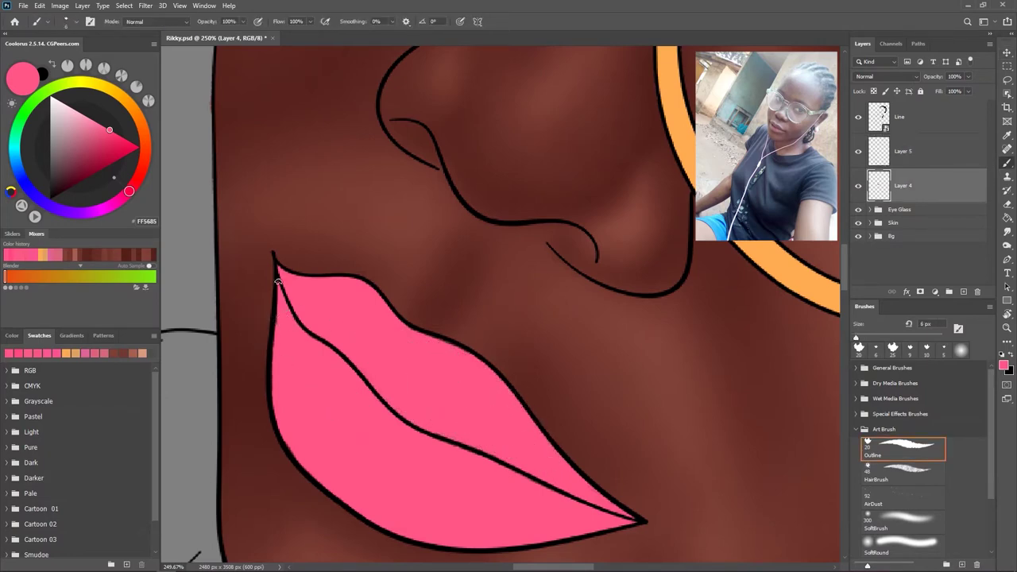
pyautogui.hotkey('alt', ']')
pyautogui.scroll(-5, 470, 370)
pyautogui.hotkey('ctrl', 'u')
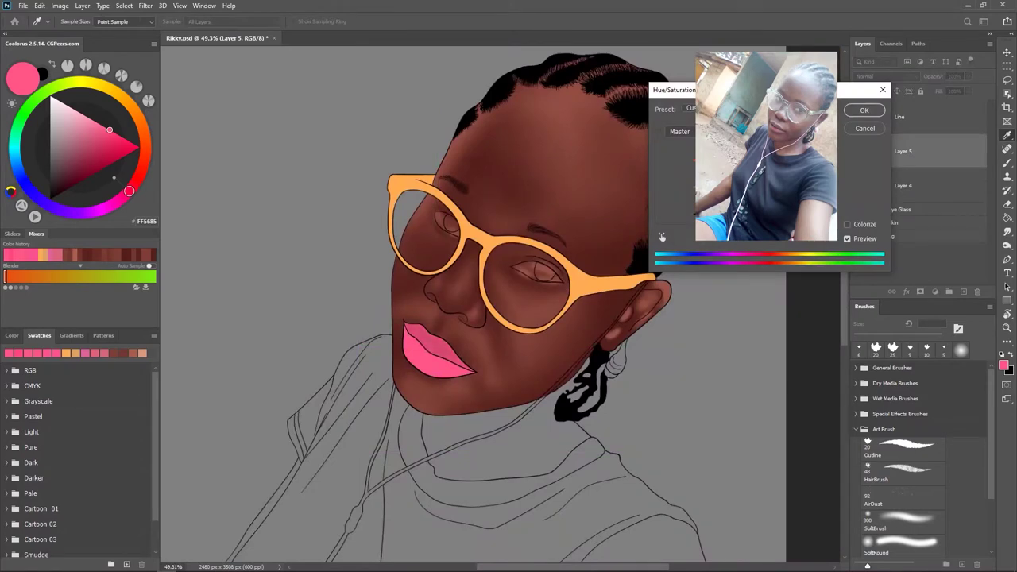
# - Recolour the glasses frame from orange to blue with Hue/Saturation
pyautogui.press('Escape')
pyautogui.scroll(-2, 657, 336)
pyautogui.click(917, 232)
pyautogui.hotkey('ctrl', 'u')
pyautogui.moveTo(754, 159); pyautogui.dragTo(786, 159)
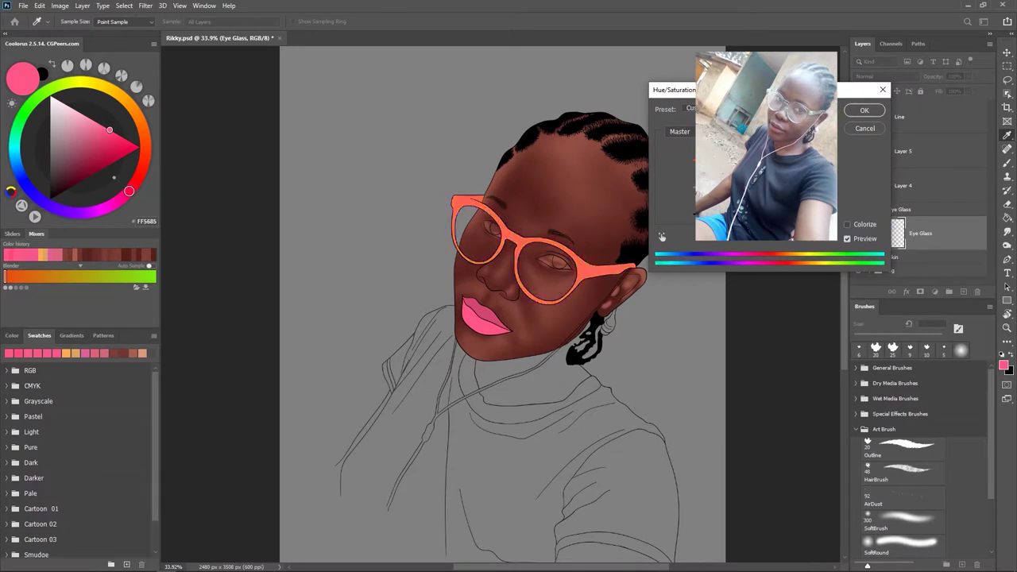
pyautogui.moveTo(787, 159); pyautogui.dragTo(842, 159)
pyautogui.moveTo(762, 159); pyautogui.dragTo(842, 159)
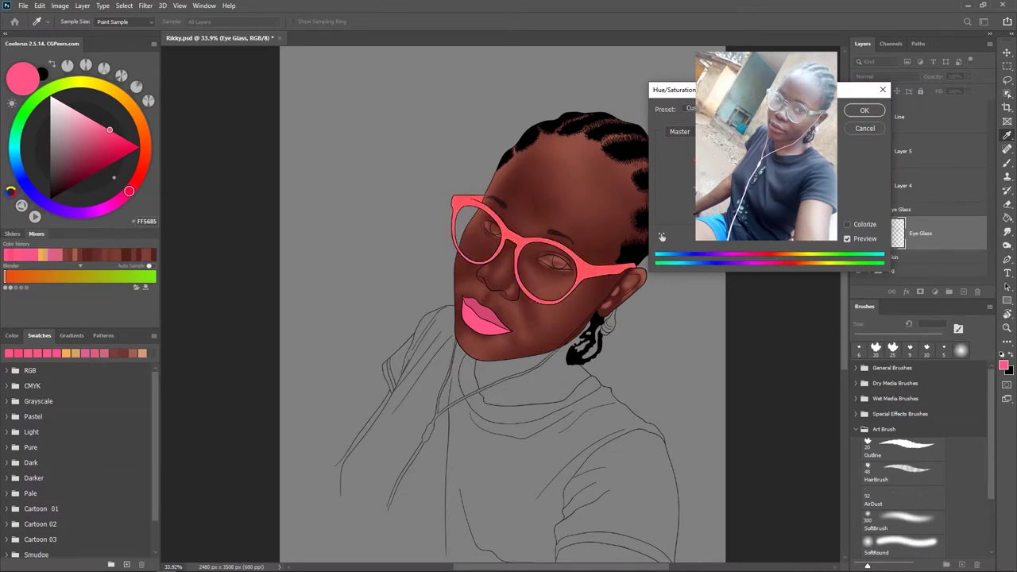
pyautogui.click(864, 110)
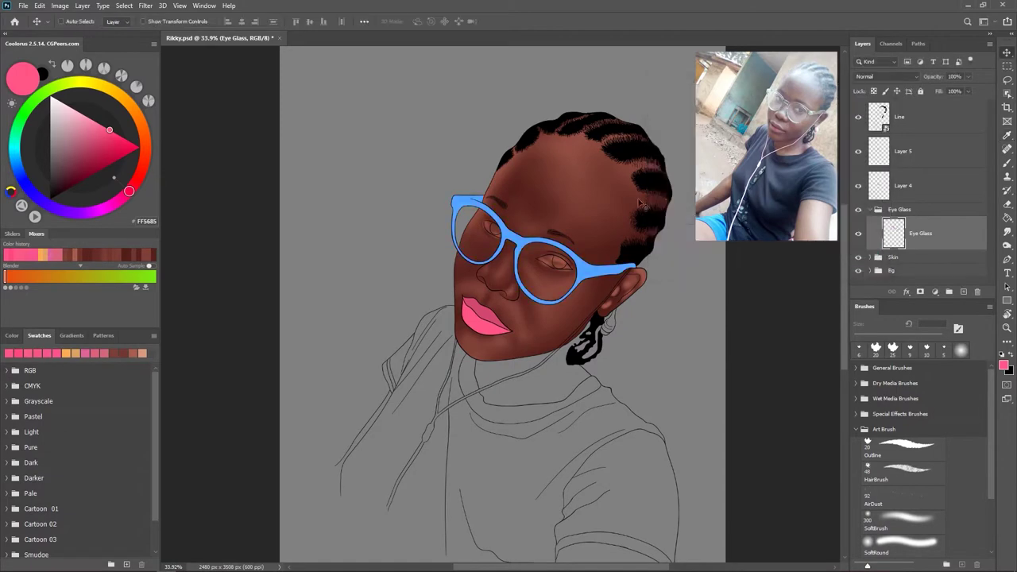
# - Group the two lip layers into a group named Mouth
pyautogui.press('v')
pyautogui.moveTo(902, 195); pyautogui.dragTo(948, 291)
pyautogui.press('Return')
pyautogui.scroll(-3, 556, 347)
pyautogui.scroll(4, 548, 350)
pyautogui.scroll(2, 544, 351)
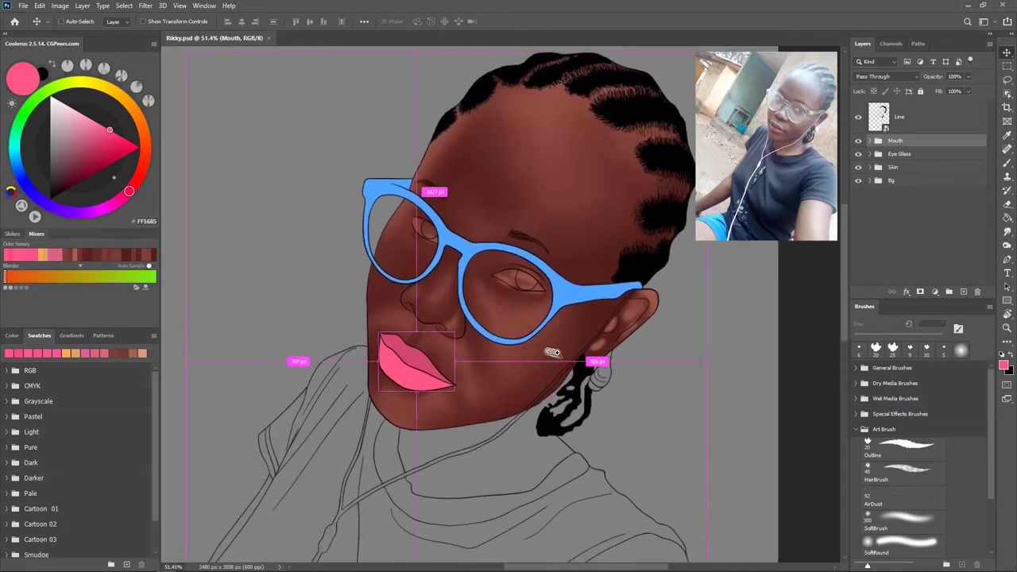
pyautogui.scroll(2, 543, 350)
# - Add a new layer for the eye whites and pick a pale cream brush colour
pyautogui.click(964, 292)
pyautogui.click(903, 449)
pyautogui.scroll(2, 537, 323)
pyautogui.click(109, 88)
pyautogui.moveTo(100, 107); pyautogui.dragTo(109, 131)
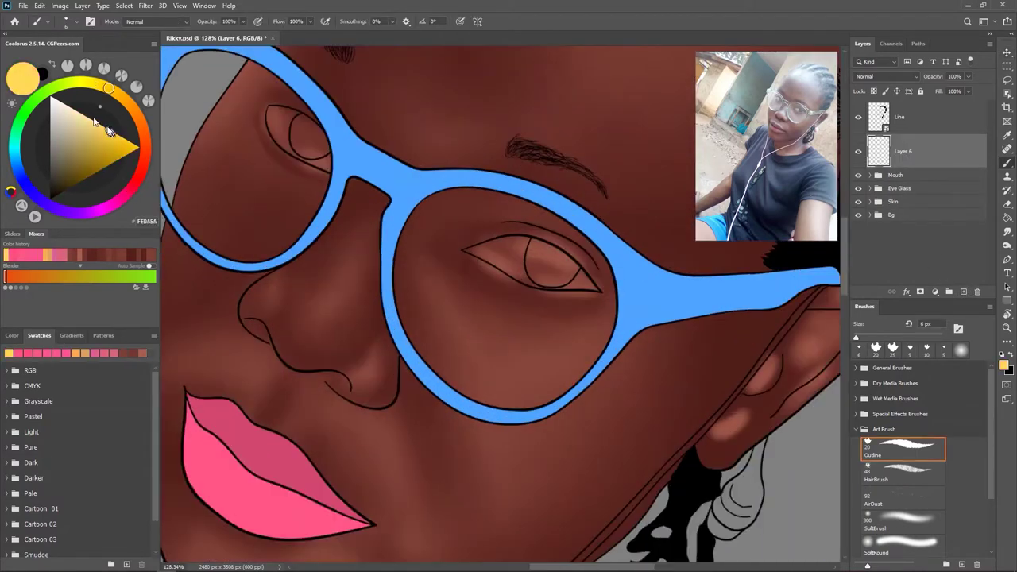
# - Choose cream FFFCEF and brush it over both eye whites on Layer 6
pyautogui.click(55, 98)
pyautogui.scroll(2, 442, 259)
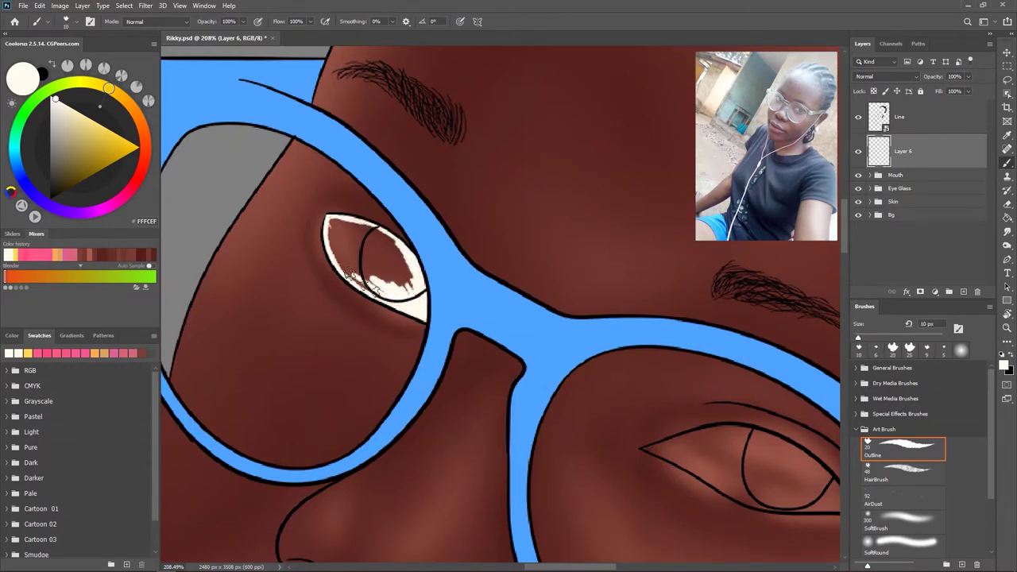
pyautogui.moveTo(378, 231)
pyautogui.mouseDown()
pyautogui.moveTo(365, 238)
pyautogui.moveTo(380, 244)
pyautogui.mouseUp()
pyautogui.scroll(-5, 371, 270)
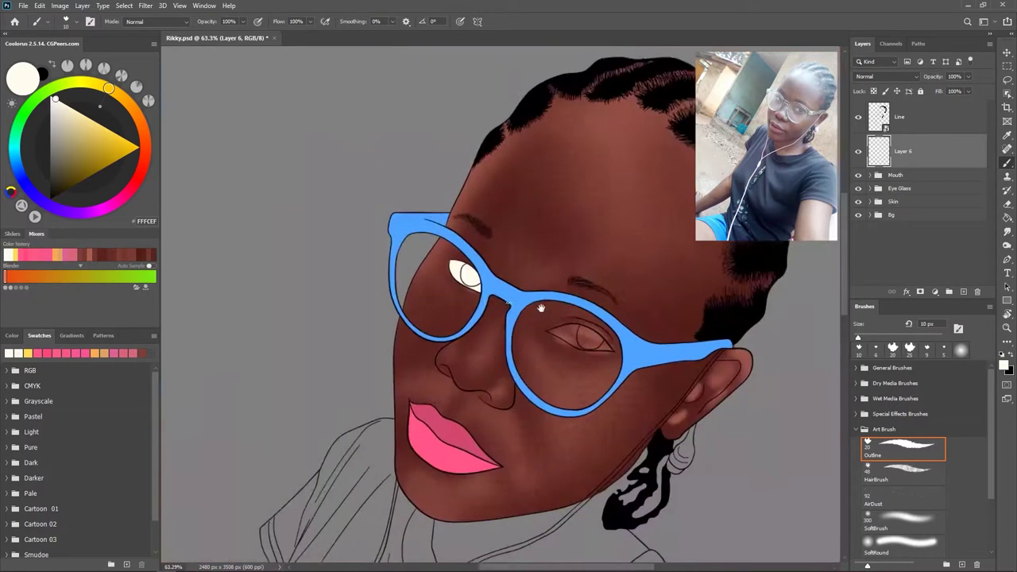
pyautogui.scroll(5, 429, 242)
pyautogui.scroll(2, 416, 261)
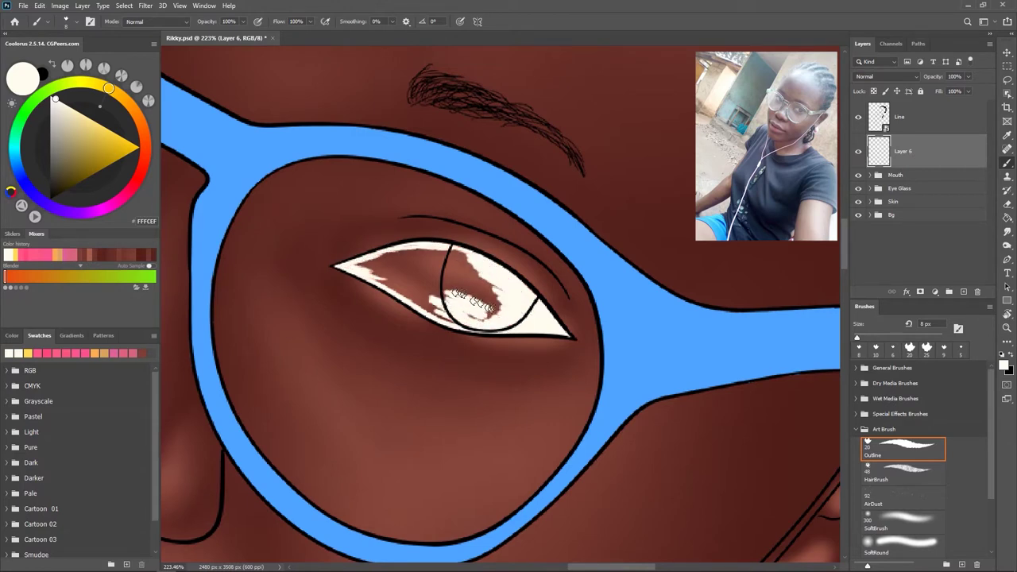
pyautogui.press('[')
pyautogui.press('[')
pyautogui.moveTo(468, 314)
pyautogui.mouseDown()
pyautogui.moveTo(433, 305)
pyautogui.moveTo(467, 261)
pyautogui.mouseUp()
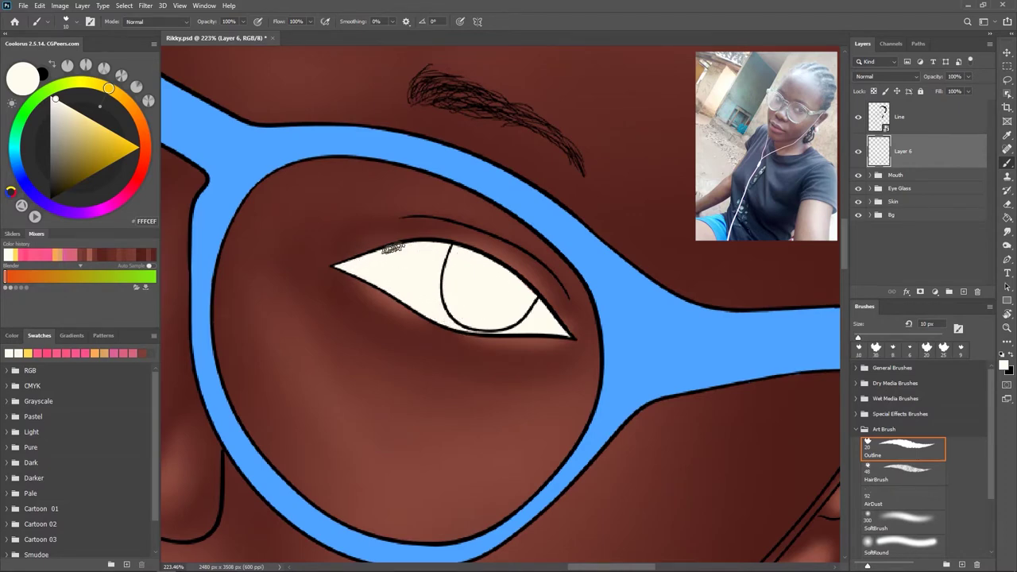
pyautogui.scroll(-3, 534, 280)
pyautogui.scroll(-2, 534, 280)
# - Brighten the eye whites slightly with Hue/Saturation, then add Layer 7 for the irises
pyautogui.hotkey('ctrl', 'u')
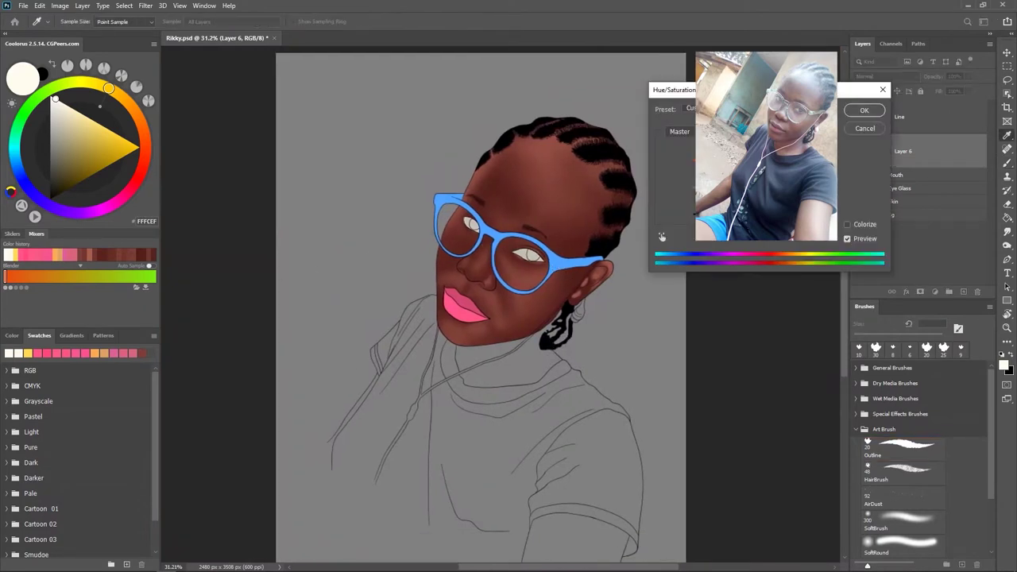
pyautogui.moveTo(751, 199)
pyautogui.mouseDown()
pyautogui.moveTo(774, 199)
pyautogui.moveTo(752, 198)
pyautogui.mouseUp()
pyautogui.press('Return')
pyautogui.click(963, 292)
pyautogui.scroll(1, 661, 238)
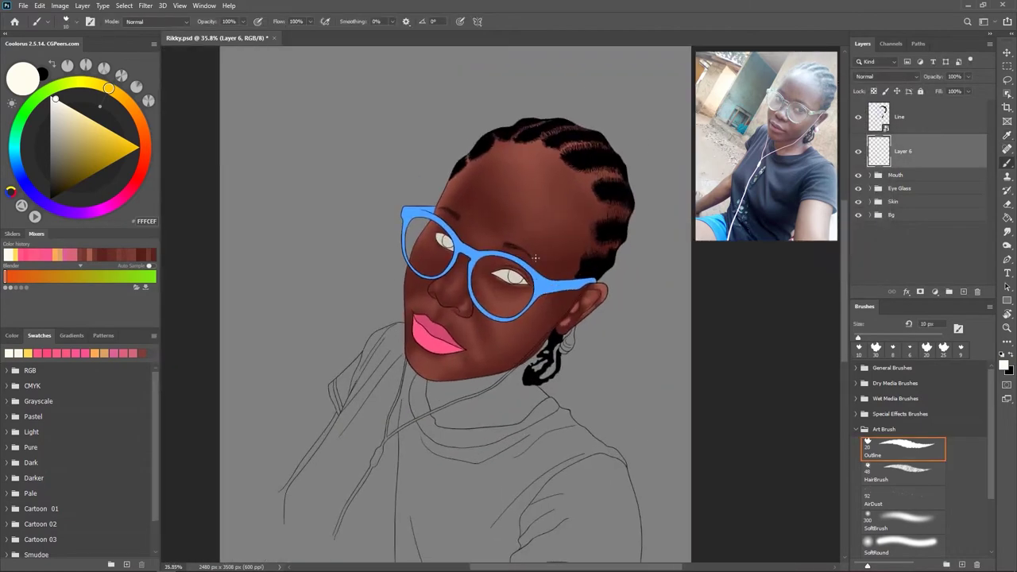
# - Mix a dark blue foreground colour for the irises
pyautogui.scroll(3, 509, 270)
pyautogui.click(18, 151)
pyautogui.click(57, 168)
pyautogui.moveTo(25, 156); pyautogui.dragTo(15, 164)
pyautogui.click(79, 163)
pyautogui.scroll(2, 409, 318)
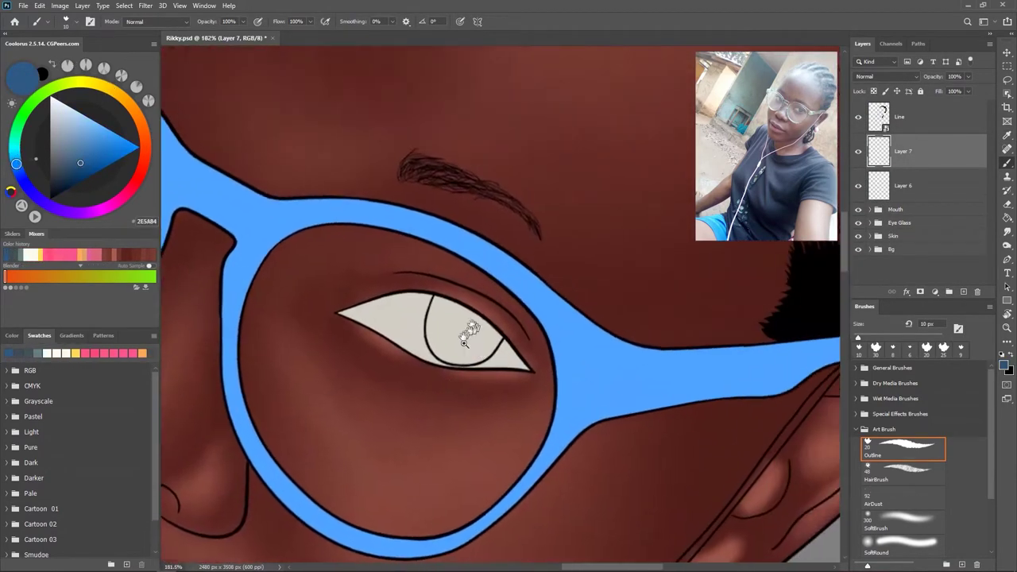
pyautogui.scroll(1, 412, 297)
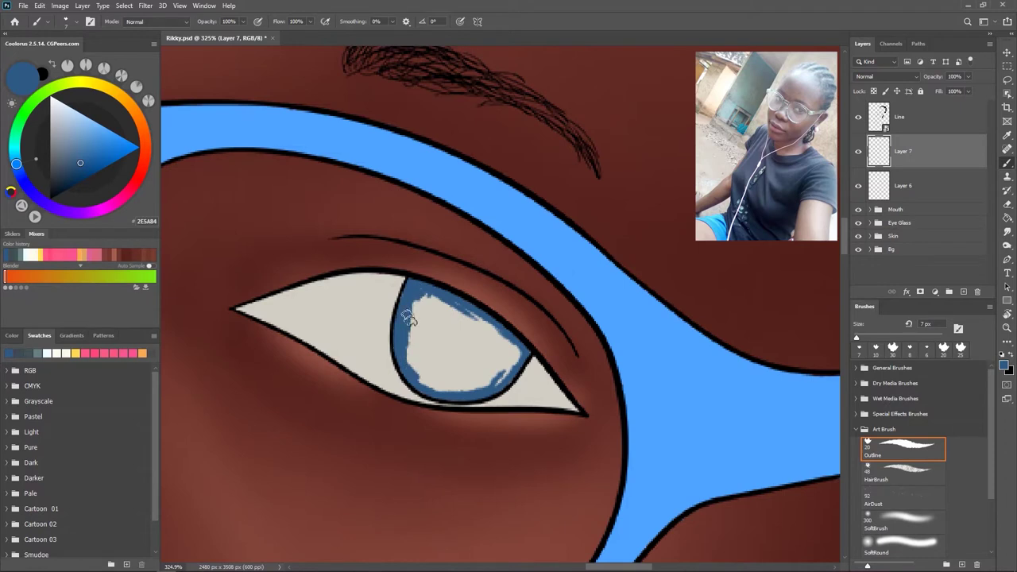
# - Paint both irises blue on Layer 7, enlarging the brush partway
pyautogui.moveTo(408, 317); pyautogui.dragTo(422, 377)
pyautogui.press(']')
pyautogui.press(']')
pyautogui.press(']')
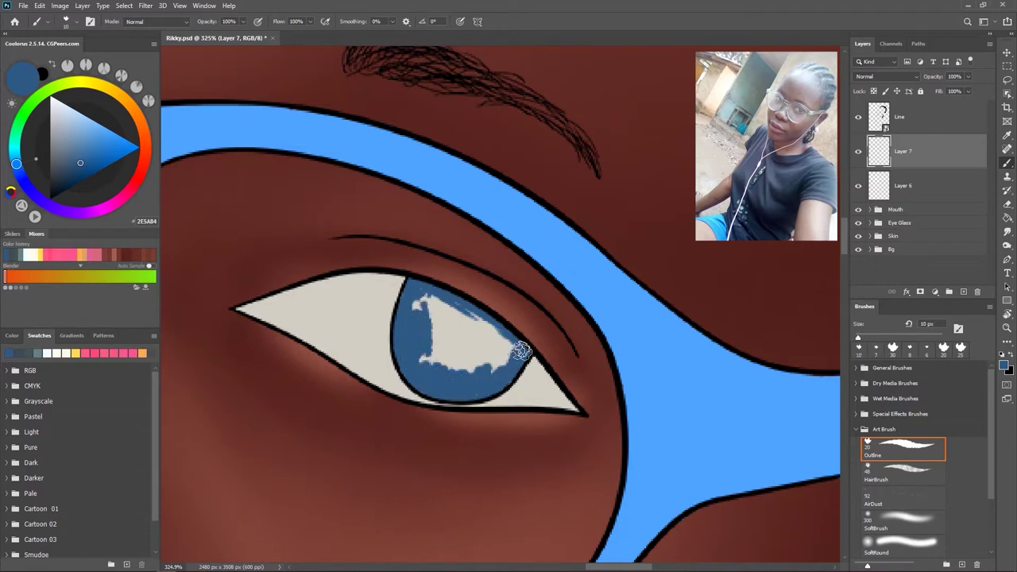
pyautogui.moveTo(502, 349)
pyautogui.mouseDown()
pyautogui.moveTo(438, 302)
pyautogui.moveTo(429, 342)
pyautogui.moveTo(493, 353)
pyautogui.mouseUp()
pyautogui.scroll(-5, 534, 353)
pyautogui.scroll(3, 413, 310)
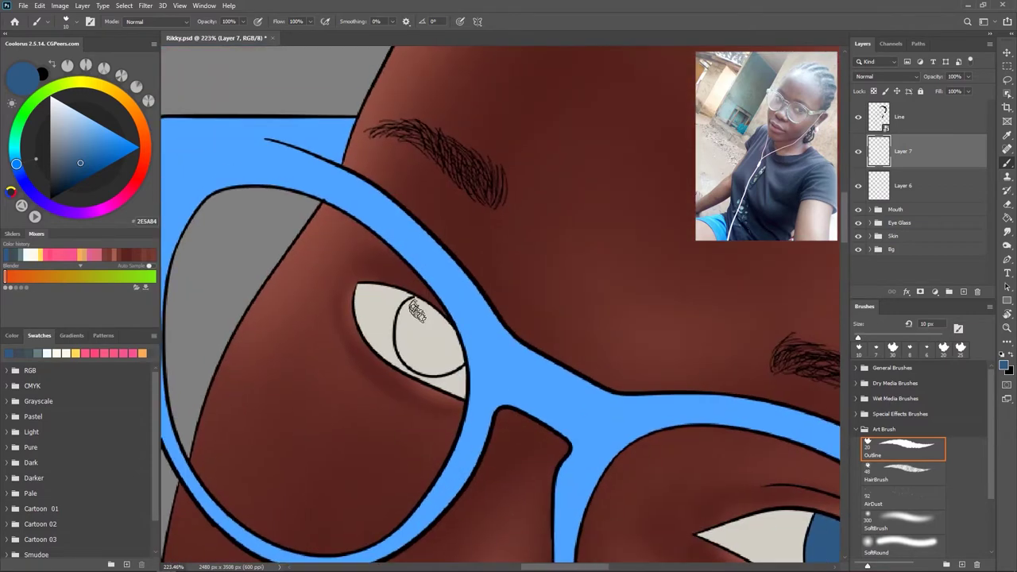
pyautogui.scroll(2, 406, 281)
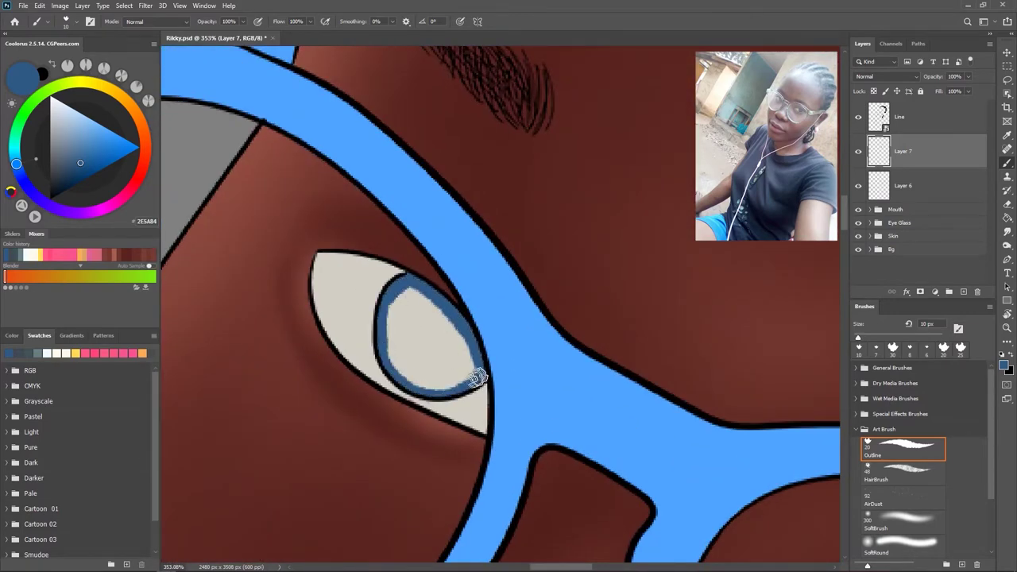
pyautogui.moveTo(403, 354)
pyautogui.mouseDown()
pyautogui.moveTo(473, 366)
pyautogui.moveTo(435, 343)
pyautogui.mouseUp()
pyautogui.scroll(-10, 408, 338)
pyautogui.scroll(-2, 408, 337)
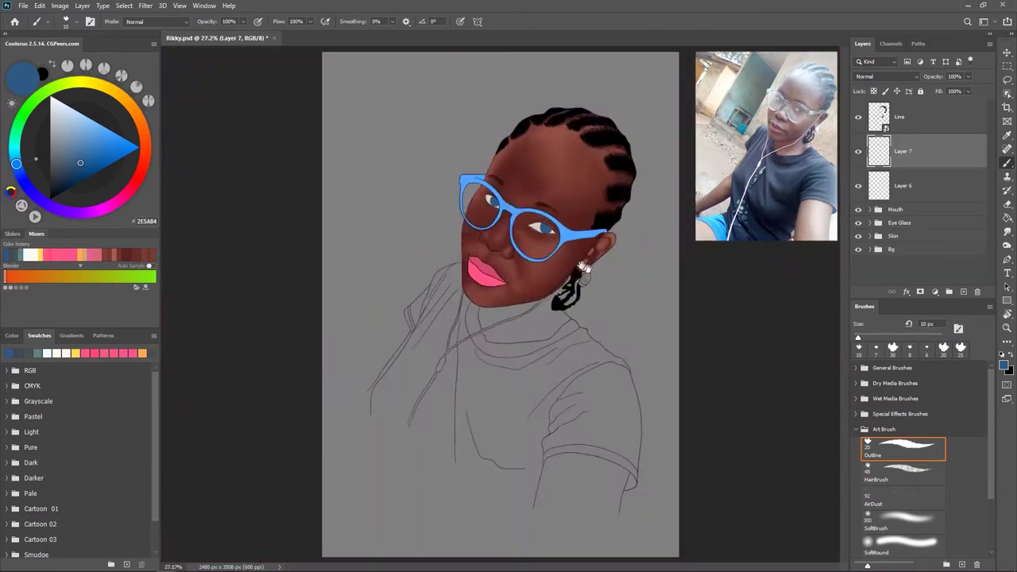
pyautogui.scroll(2, 476, 238)
# - Group Layers 6 and 7 with Ctrl+G and name the group Eye
pyautogui.hotkey('ctrl', 'g')
pyautogui.write('Eye')
pyautogui.press('Return')
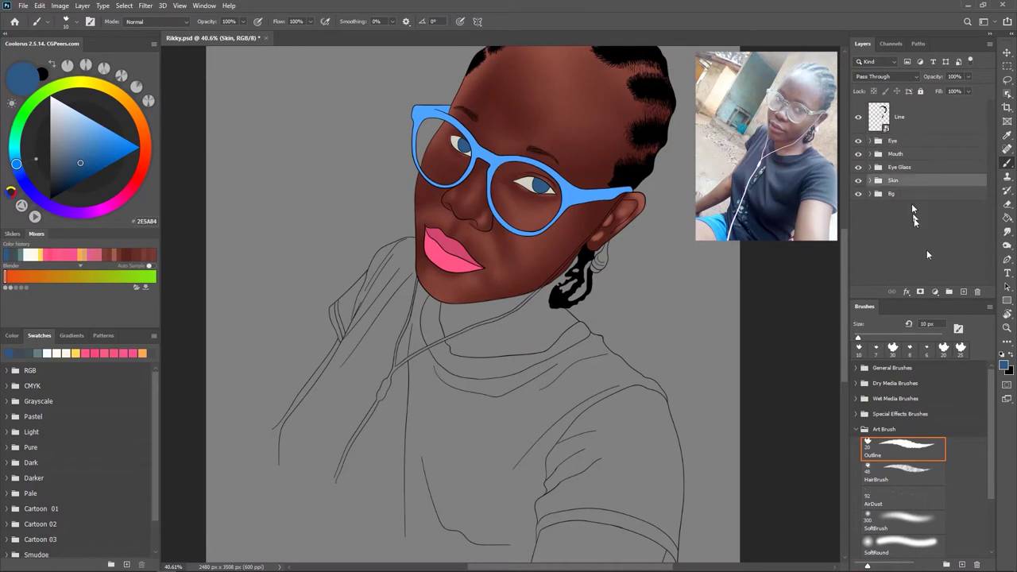
# - Add Layer 8 above Skin and pick the lighter pink FF8B8E
pyautogui.click(963, 291)
pyautogui.scroll(-2, 522, 405)
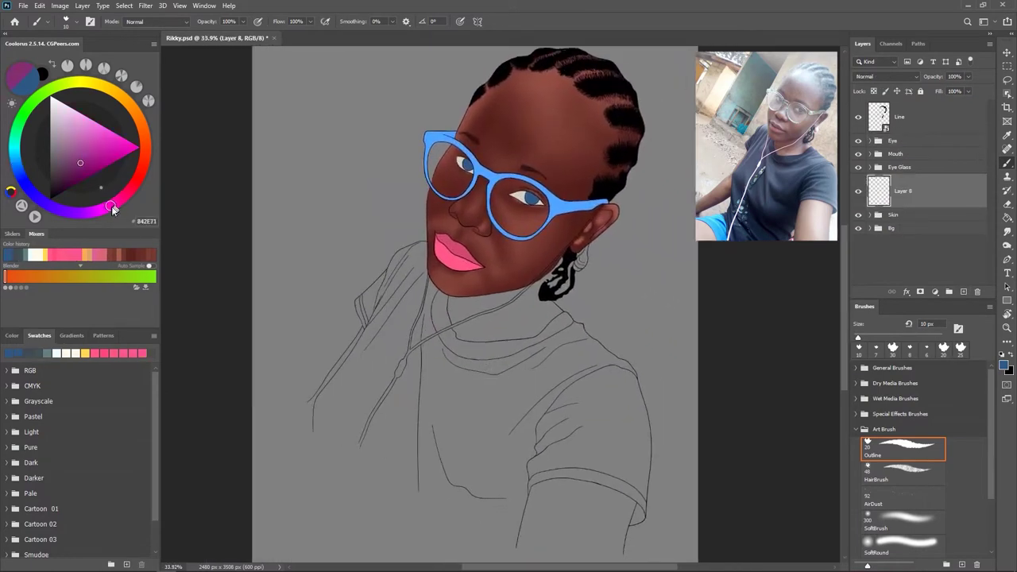
pyautogui.click(101, 125)
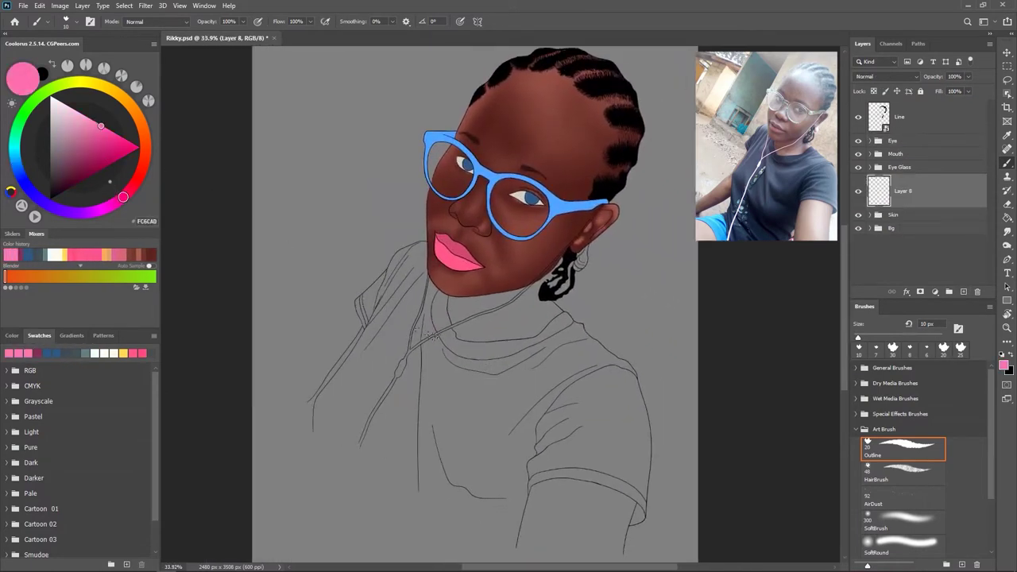
pyautogui.scroll(4, 427, 365)
pyautogui.scroll(3, 428, 365)
pyautogui.scroll(2, 427, 366)
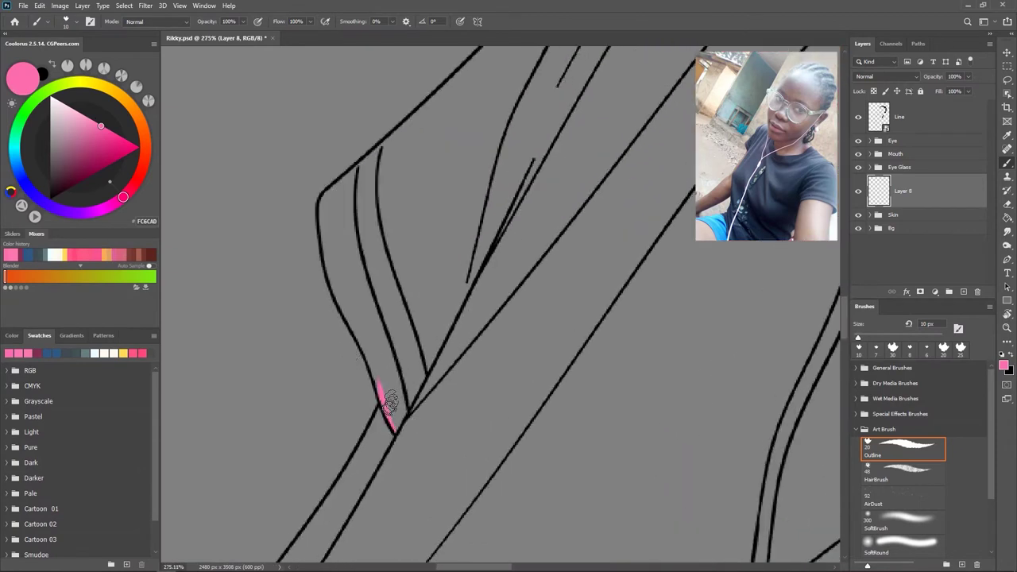
pyautogui.hotkey('ctrl', 'z')
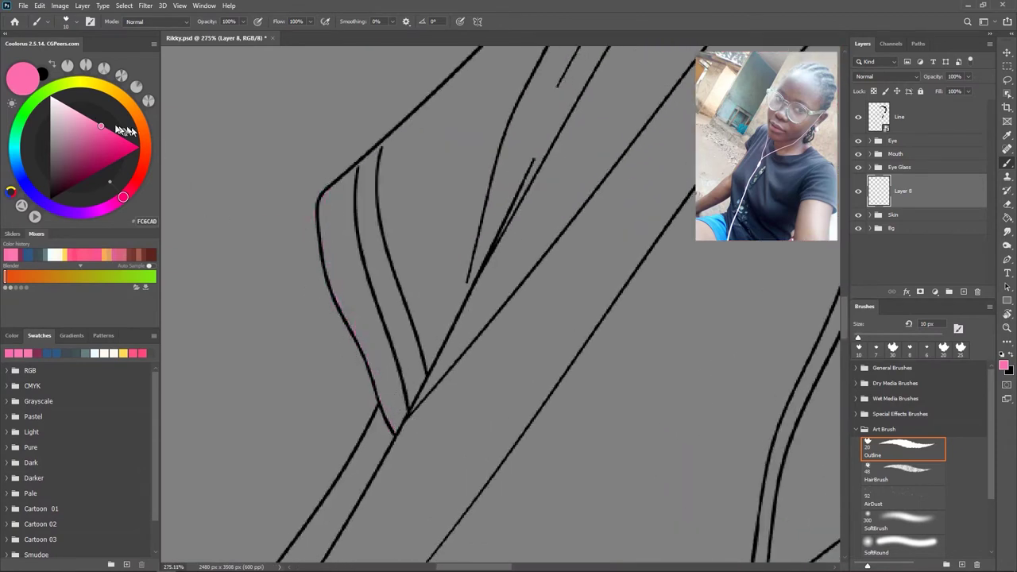
pyautogui.click(91, 119)
# - Trace the collar contour in pink, undoing one stray stroke
pyautogui.moveTo(349, 246); pyautogui.dragTo(386, 318)
pyautogui.hotkey('ctrl', 'z')
pyautogui.moveTo(397, 429); pyautogui.dragTo(395, 380)
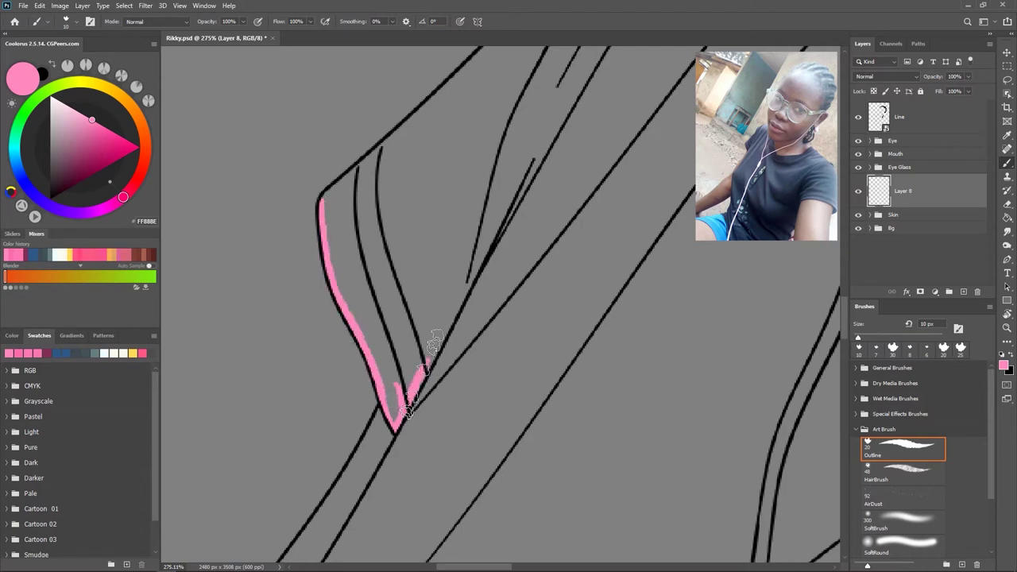
pyautogui.moveTo(463, 284); pyautogui.dragTo(492, 230)
pyautogui.moveTo(493, 231); pyautogui.dragTo(459, 346)
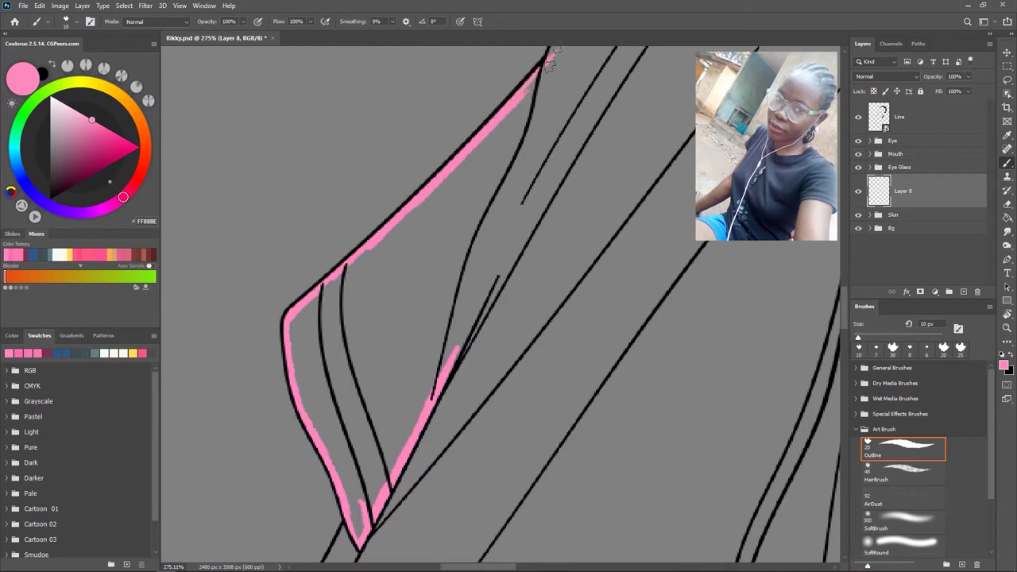
pyautogui.moveTo(550, 60); pyautogui.dragTo(461, 215)
pyautogui.moveTo(480, 170); pyautogui.dragTo(413, 195)
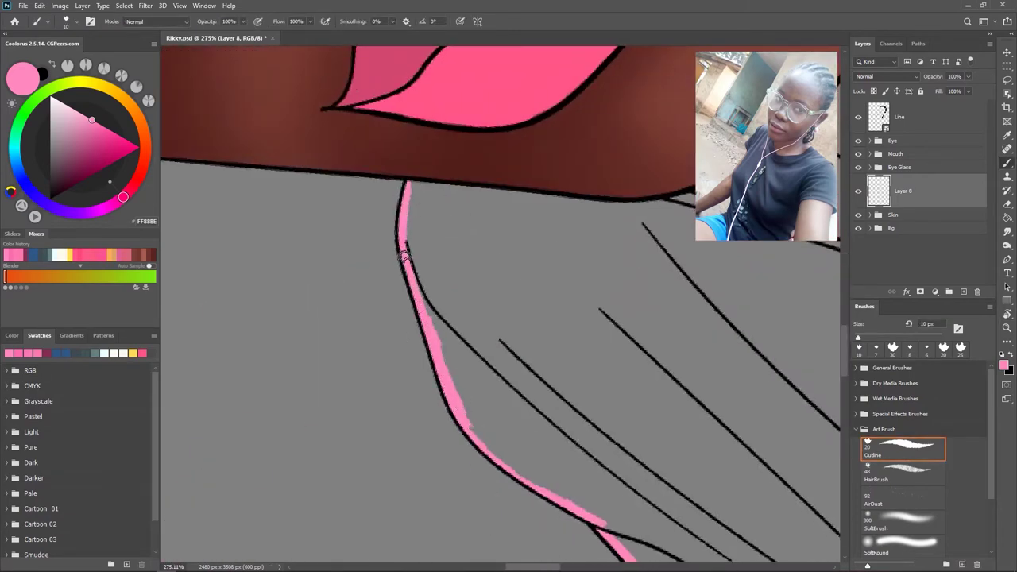
# - Rotate the view and trace pink beside the jaw and along the neck line
pyautogui.press('r')
pyautogui.moveTo(403, 254); pyautogui.dragTo(517, 135)
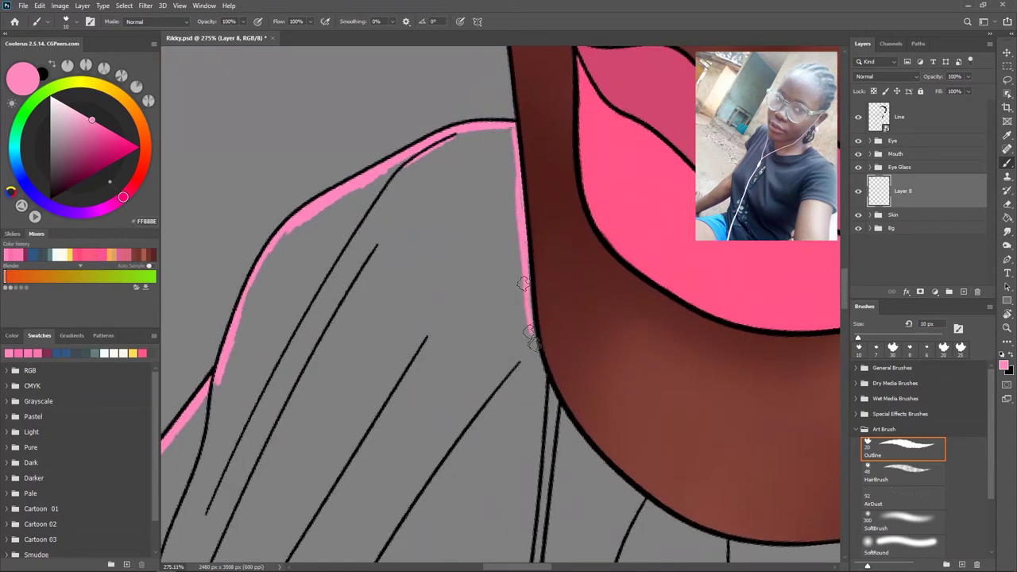
pyautogui.moveTo(541, 373); pyautogui.dragTo(425, 294)
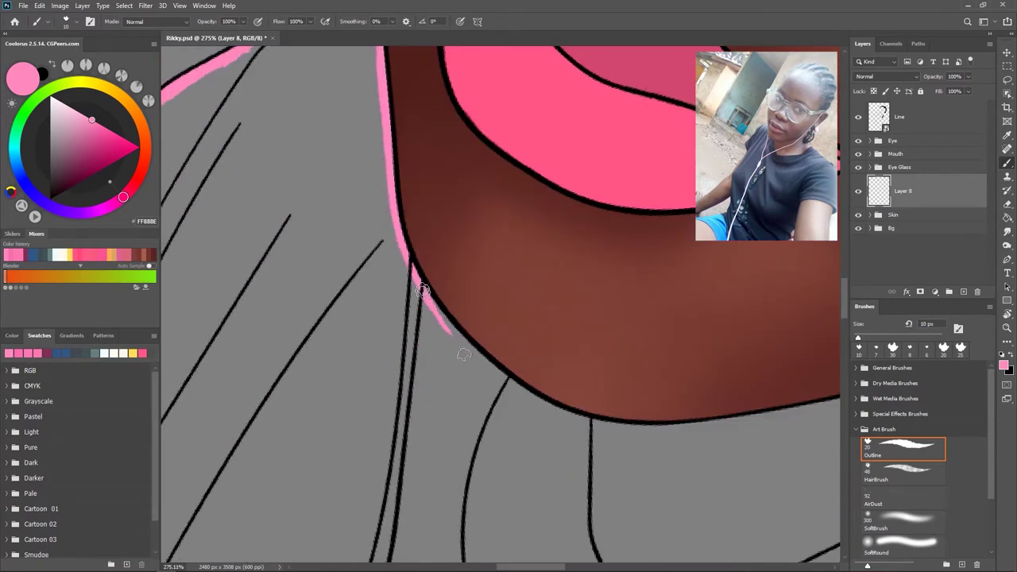
pyautogui.scroll(-2, 583, 415)
pyautogui.scroll(-2, 579, 220)
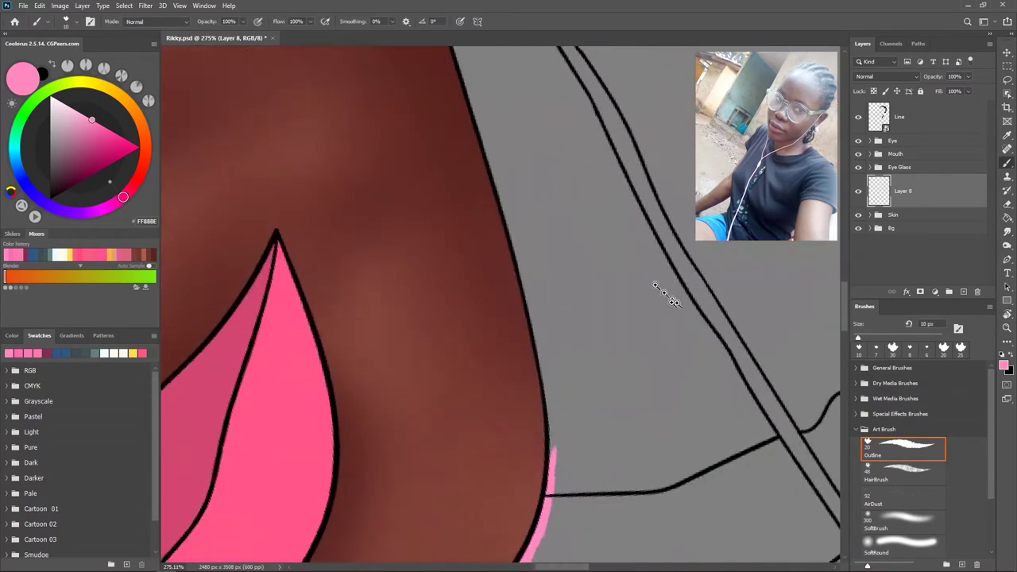
pyautogui.scroll(-2, 594, 292)
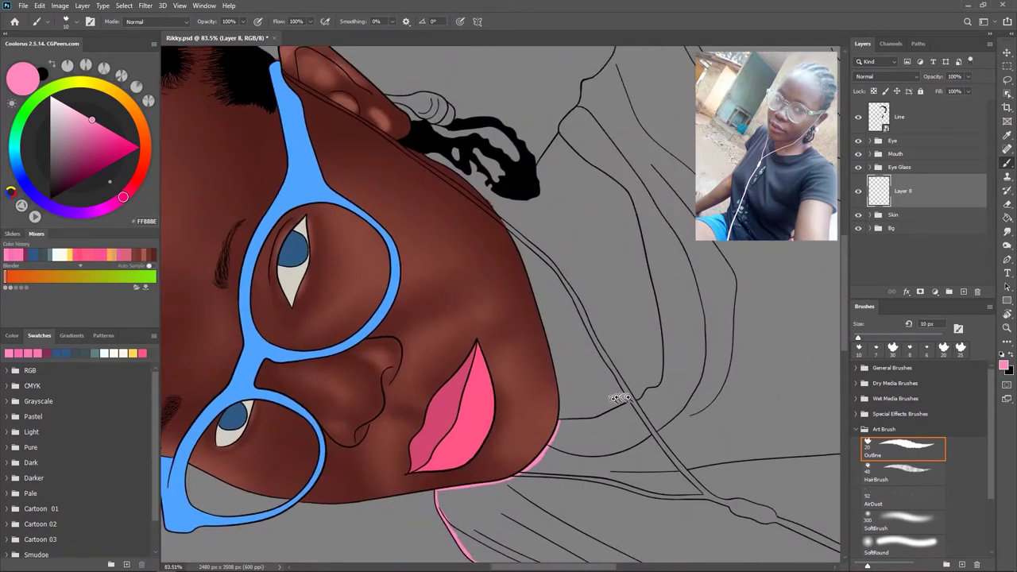
pyautogui.scroll(4, 617, 397)
pyautogui.press('r')
pyautogui.moveTo(355, 368); pyautogui.dragTo(509, 277)
pyautogui.moveTo(541, 412)
pyautogui.mouseDown()
pyautogui.moveTo(538, 444)
pyautogui.moveTo(548, 333)
pyautogui.mouseUp()
pyautogui.moveTo(497, 323); pyautogui.dragTo(518, 376)
pyautogui.moveTo(511, 313); pyautogui.dragTo(495, 404)
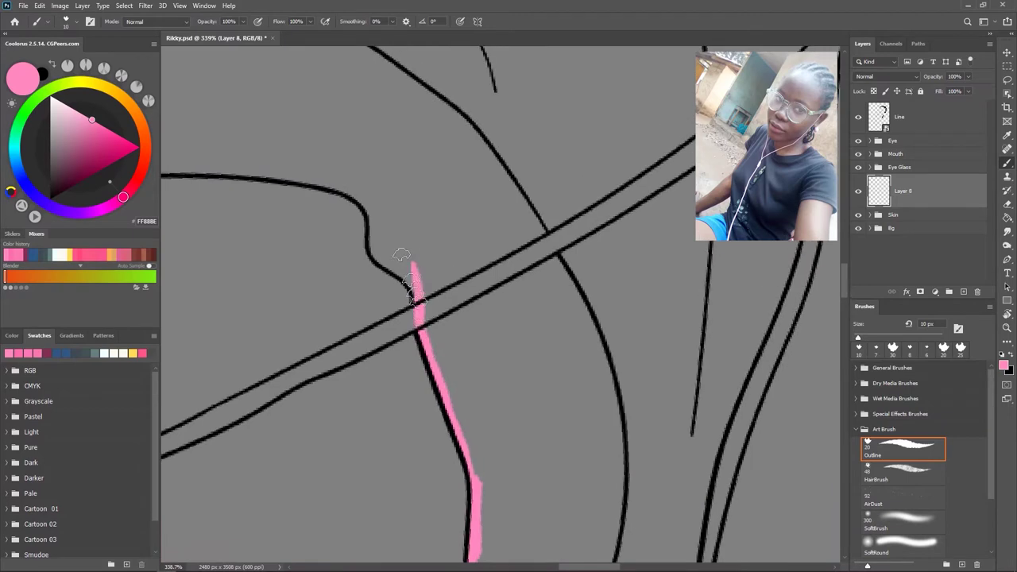
# - Keep rotating the canvas to extend and thicken the pink outline stroke
pyautogui.press('r')
pyautogui.moveTo(477, 238); pyautogui.dragTo(431, 227)
pyautogui.moveTo(355, 221); pyautogui.dragTo(370, 250)
pyautogui.press('r')
pyautogui.moveTo(382, 151)
pyautogui.mouseDown()
pyautogui.moveTo(408, 231)
pyautogui.moveTo(387, 153)
pyautogui.mouseUp()
pyautogui.moveTo(450, 341)
pyautogui.mouseDown()
pyautogui.moveTo(453, 268)
pyautogui.moveTo(409, 374)
pyautogui.moveTo(389, 266)
pyautogui.moveTo(423, 298)
pyautogui.mouseUp()
pyautogui.scroll(-5, 386, 224)
pyautogui.scroll(3, 365, 163)
pyautogui.moveTo(415, 199)
pyautogui.mouseDown()
pyautogui.moveTo(483, 317)
pyautogui.moveTo(473, 186)
pyautogui.mouseUp()
pyautogui.scroll(2, 442, 238)
pyautogui.scroll(-5, 476, 298)
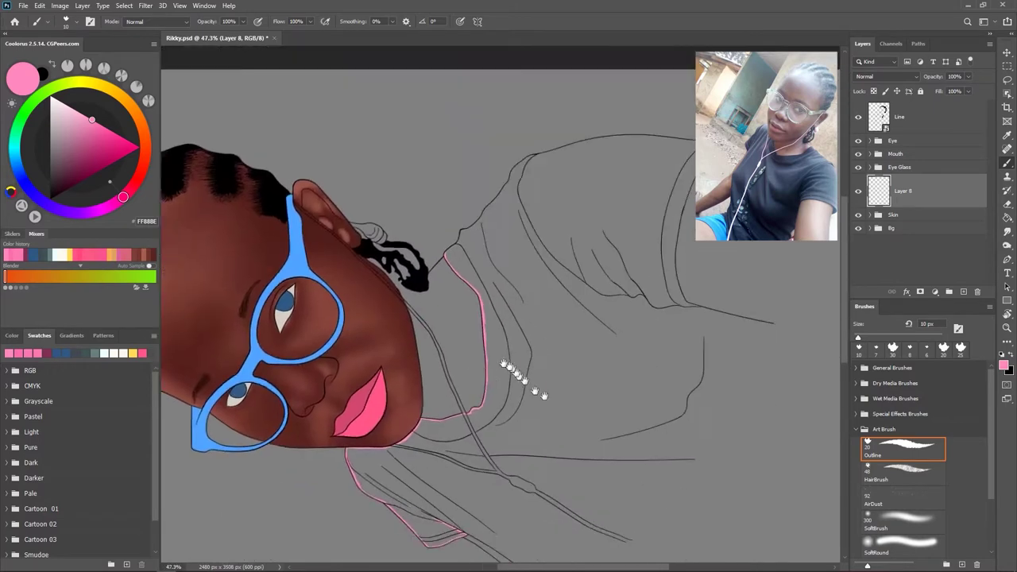
# - Extend the pink line down the collar's black outline
pyautogui.moveTo(522, 386); pyautogui.dragTo(636, 238)
pyautogui.scroll(5, 602, 325)
pyautogui.moveTo(602, 325); pyautogui.dragTo(592, 203)
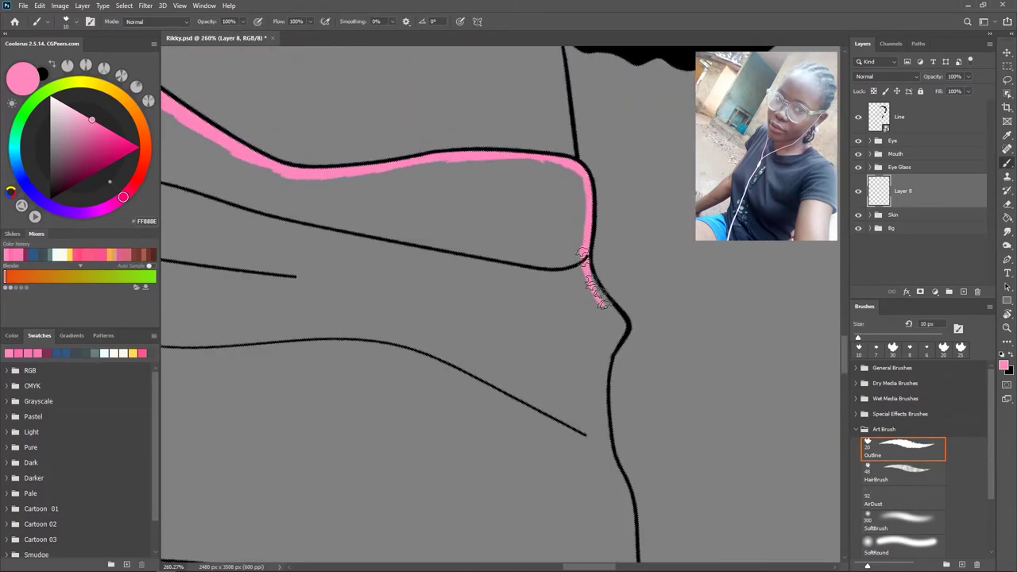
pyautogui.scroll(-3, 612, 330)
pyautogui.moveTo(597, 329); pyautogui.dragTo(596, 437)
pyautogui.scroll(-5, 596, 437)
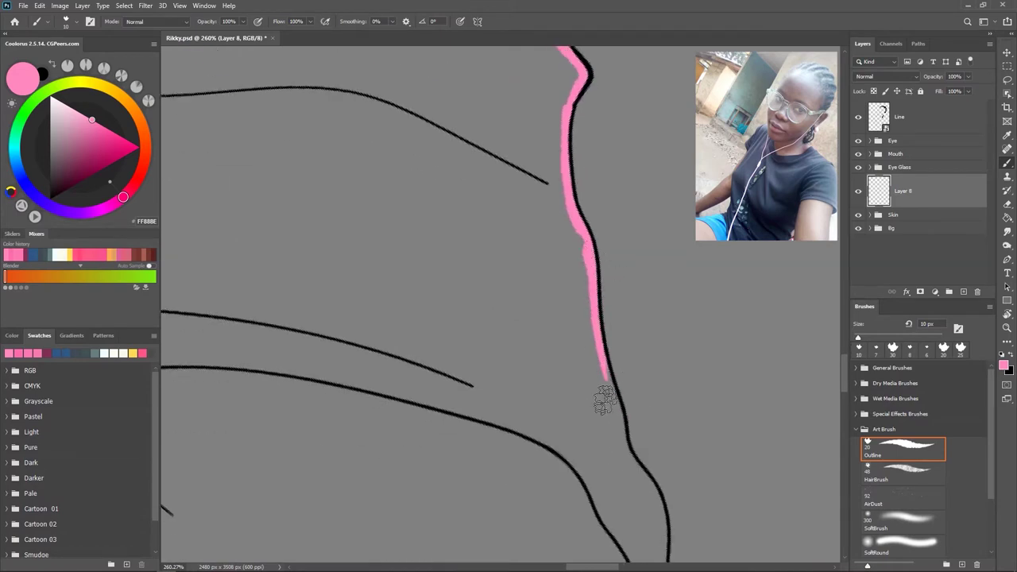
pyautogui.scroll(-3, 604, 401)
pyautogui.moveTo(567, 271); pyautogui.dragTo(575, 300)
pyautogui.moveTo(624, 406); pyautogui.dragTo(599, 272)
pyautogui.moveTo(596, 267); pyautogui.dragTo(600, 272)
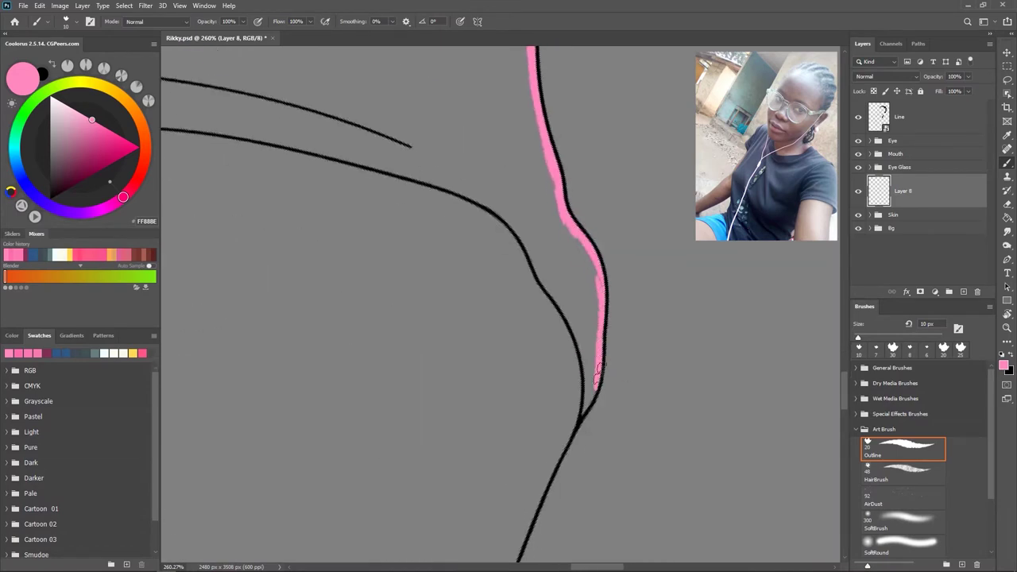
pyautogui.scroll(-3, 641, 394)
pyautogui.scroll(3, 563, 322)
# - Add further pink segments along the collar line art
pyautogui.moveTo(623, 166); pyautogui.dragTo(588, 226)
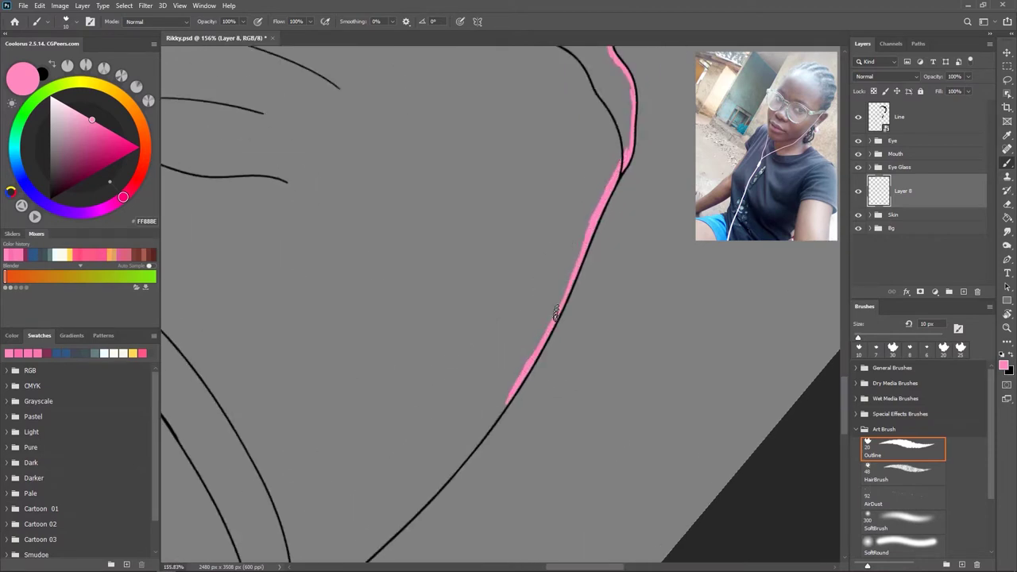
pyautogui.scroll(-2, 556, 306)
pyautogui.scroll(4, 520, 357)
pyautogui.moveTo(508, 327); pyautogui.dragTo(556, 256)
pyautogui.scroll(-5, 631, 144)
pyautogui.hscroll(-4, 537, 268)
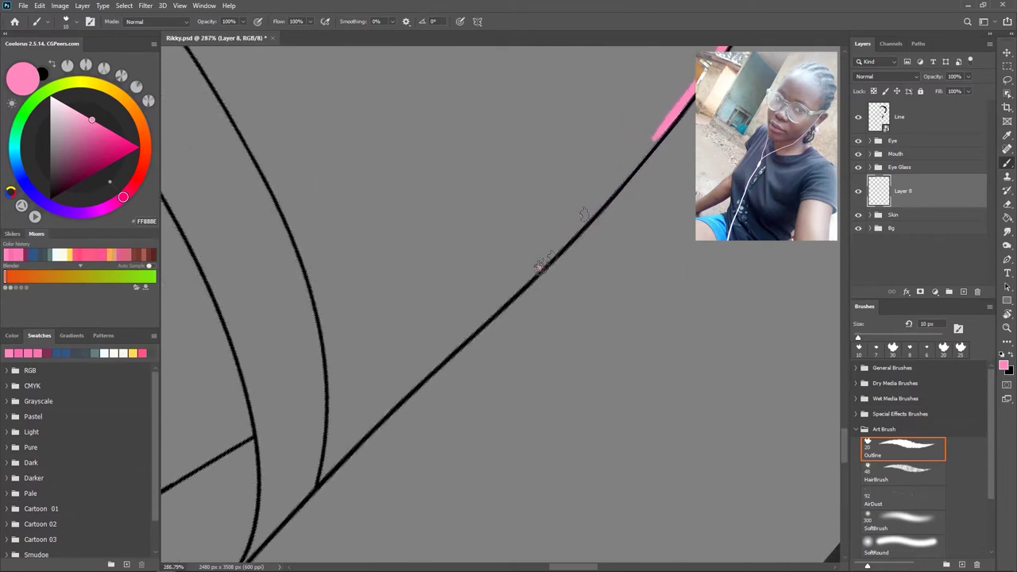
pyautogui.scroll(-3, 476, 298)
pyautogui.hscroll(-4, 477, 298)
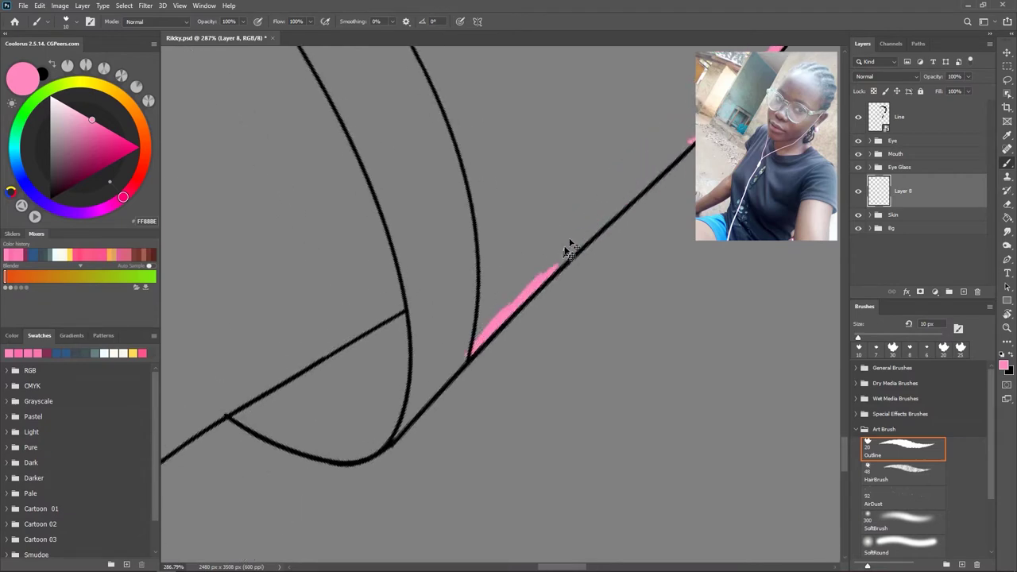
pyautogui.scroll(-2, 461, 378)
pyautogui.hscroll(-2, 460, 378)
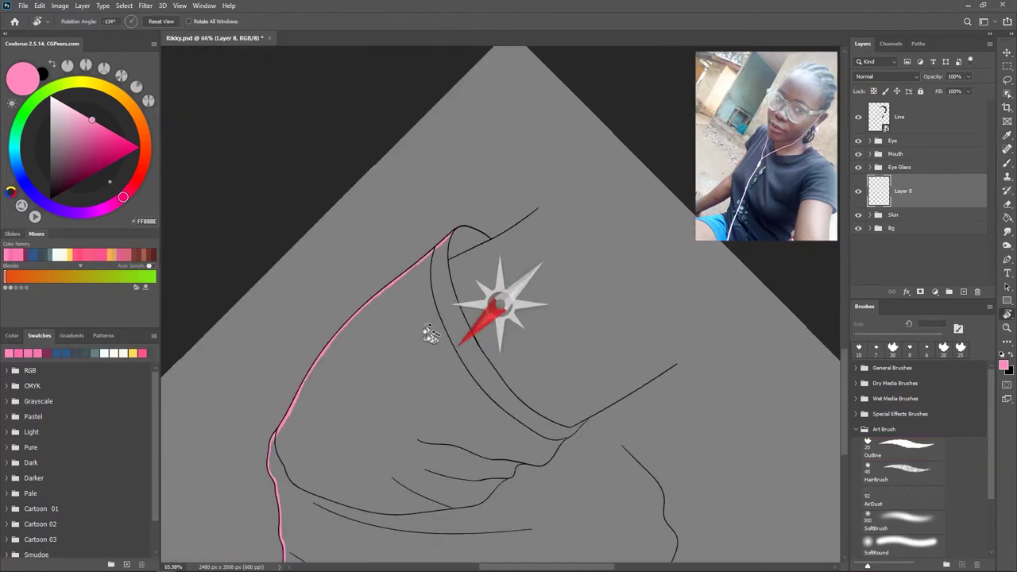
# - Turn the canvas upright at the sleeve top and trace the right black line
pyautogui.moveTo(571, 254); pyautogui.dragTo(529, 295)
pyautogui.scroll(-1, 545, 175)
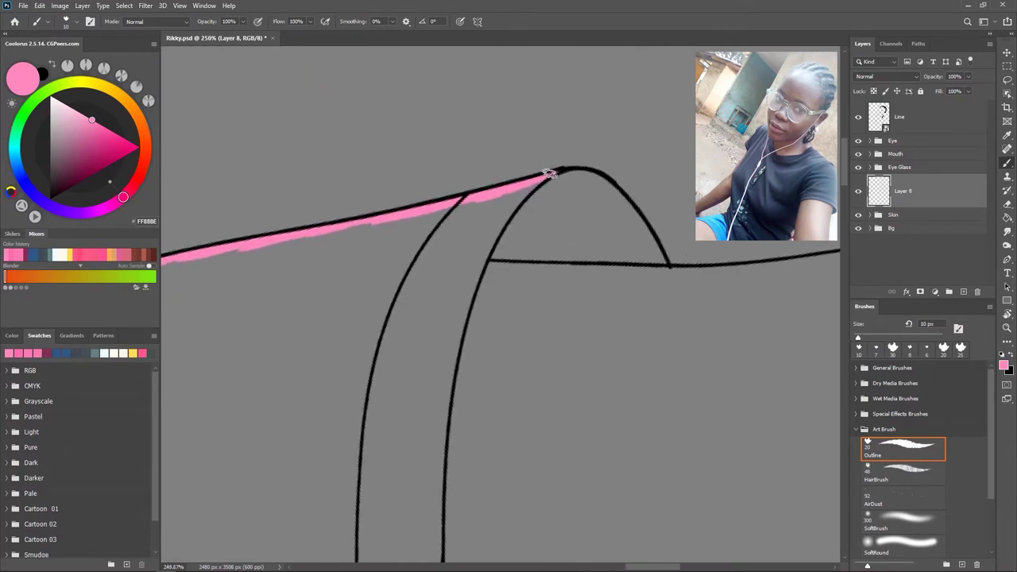
pyautogui.scroll(3, 447, 370)
pyautogui.moveTo(509, 135)
pyautogui.mouseDown()
pyautogui.moveTo(494, 317)
pyautogui.moveTo(567, 249)
pyautogui.moveTo(566, 366)
pyautogui.mouseUp()
pyautogui.scroll(-1, 496, 310)
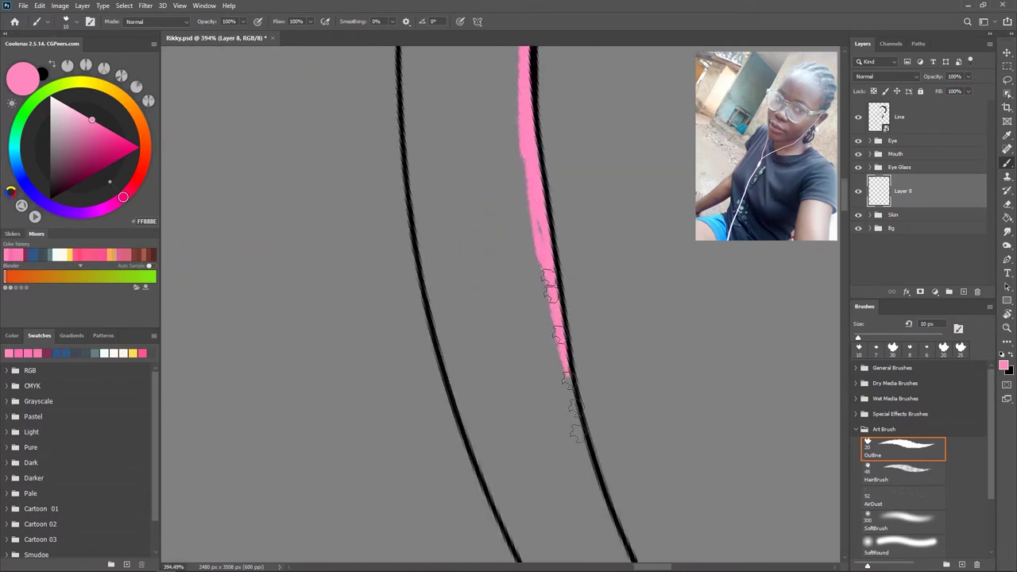
# - Paint pink along the vertical and lower shirt lines
pyautogui.moveTo(526, 243)
pyautogui.mouseDown()
pyautogui.moveTo(546, 363)
pyautogui.moveTo(465, 442)
pyautogui.moveTo(497, 151)
pyautogui.mouseUp()
pyautogui.moveTo(465, 270); pyautogui.dragTo(421, 318)
pyautogui.moveTo(397, 187); pyautogui.dragTo(484, 362)
pyautogui.moveTo(413, 306); pyautogui.dragTo(556, 405)
pyautogui.moveTo(509, 377); pyautogui.dragTo(580, 433)
pyautogui.moveTo(382, 298); pyautogui.dragTo(481, 363)
pyautogui.moveTo(530, 388)
pyautogui.mouseDown()
pyautogui.moveTo(594, 359)
pyautogui.moveTo(538, 415)
pyautogui.mouseUp()
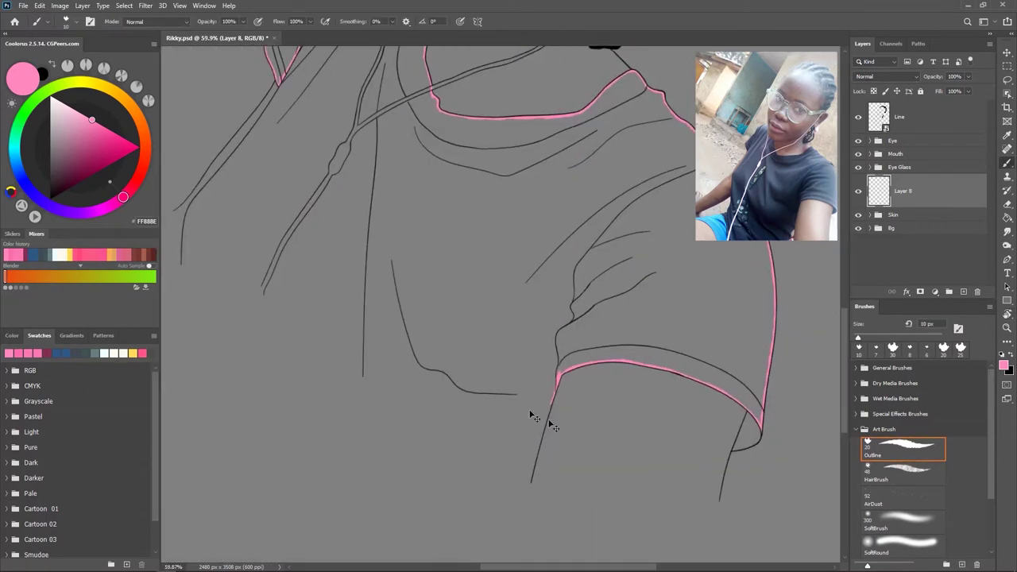
pyautogui.moveTo(512, 520); pyautogui.dragTo(481, 486)
pyautogui.scroll(3, 506, 353)
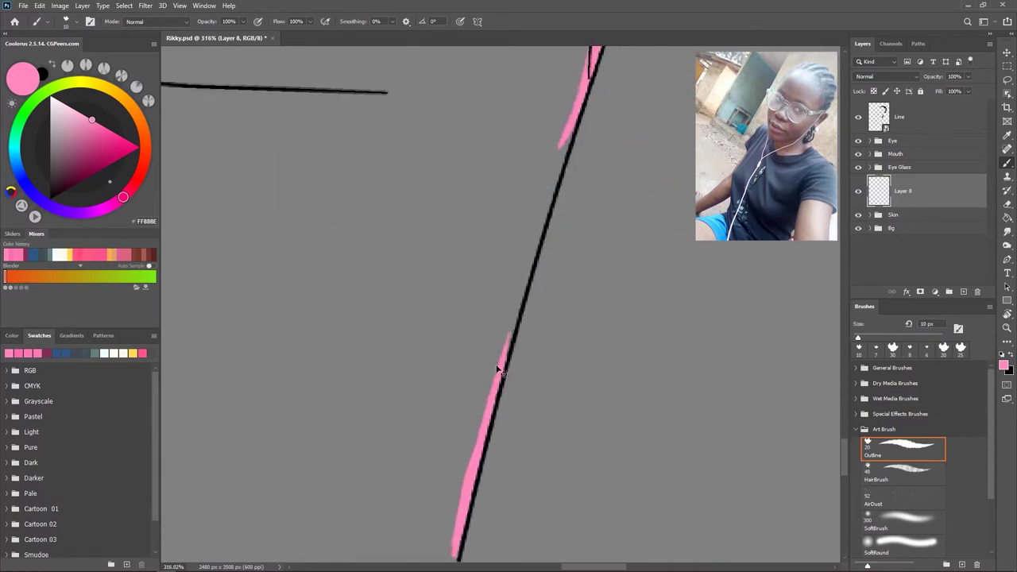
# - Extend pink up the sleeve line and the shirt's side outline
pyautogui.moveTo(489, 397); pyautogui.dragTo(546, 205)
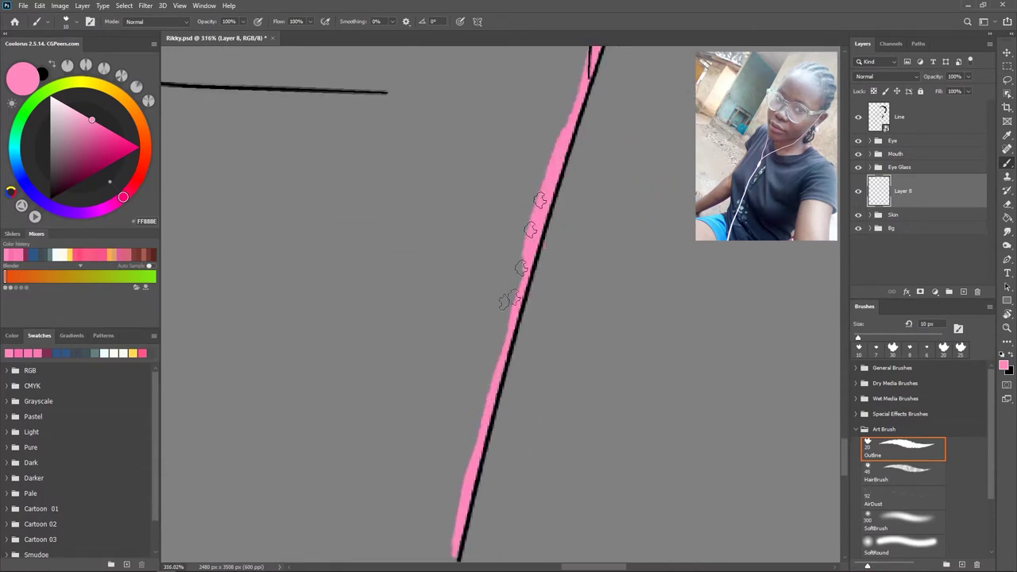
pyautogui.scroll(-3, 483, 370)
pyautogui.scroll(2, 420, 329)
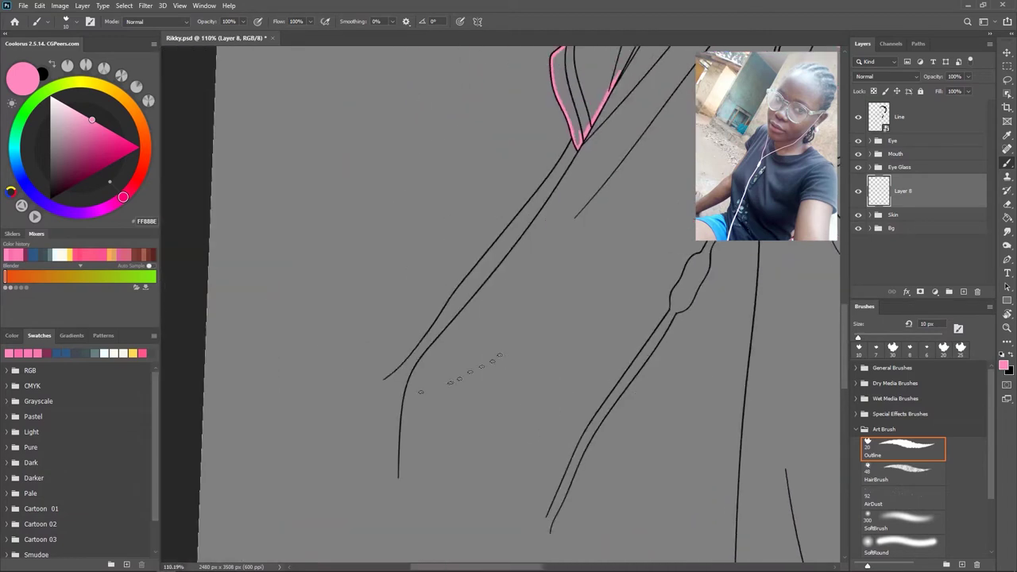
pyautogui.moveTo(370, 481); pyautogui.dragTo(369, 500)
pyautogui.scroll(2, 385, 348)
pyautogui.moveTo(365, 401); pyautogui.dragTo(372, 337)
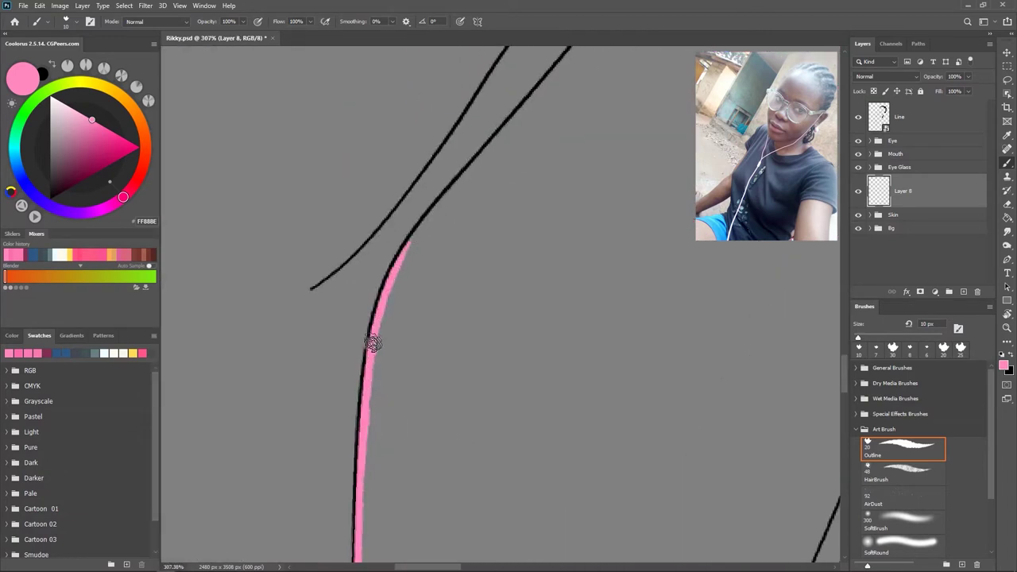
pyautogui.moveTo(507, 120)
pyautogui.mouseDown()
pyautogui.moveTo(420, 268)
pyautogui.moveTo(499, 163)
pyautogui.moveTo(335, 447)
pyautogui.mouseUp()
pyautogui.moveTo(374, 404)
pyautogui.mouseDown()
pyautogui.moveTo(425, 284)
pyautogui.moveTo(533, 136)
pyautogui.moveTo(440, 285)
pyautogui.mouseUp()
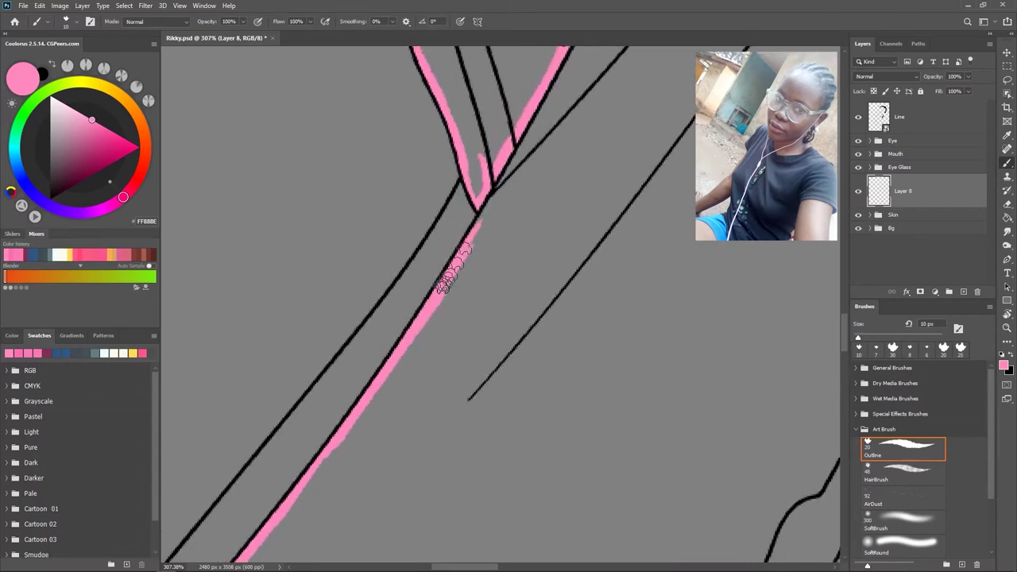
# - Trace the shoulder outline and begin filling the shoulder panel with pink
pyautogui.scroll(-3, 445, 274)
pyautogui.scroll(-2, 477, 262)
pyautogui.scroll(-2, 516, 254)
pyautogui.scroll(-1, 509, 274)
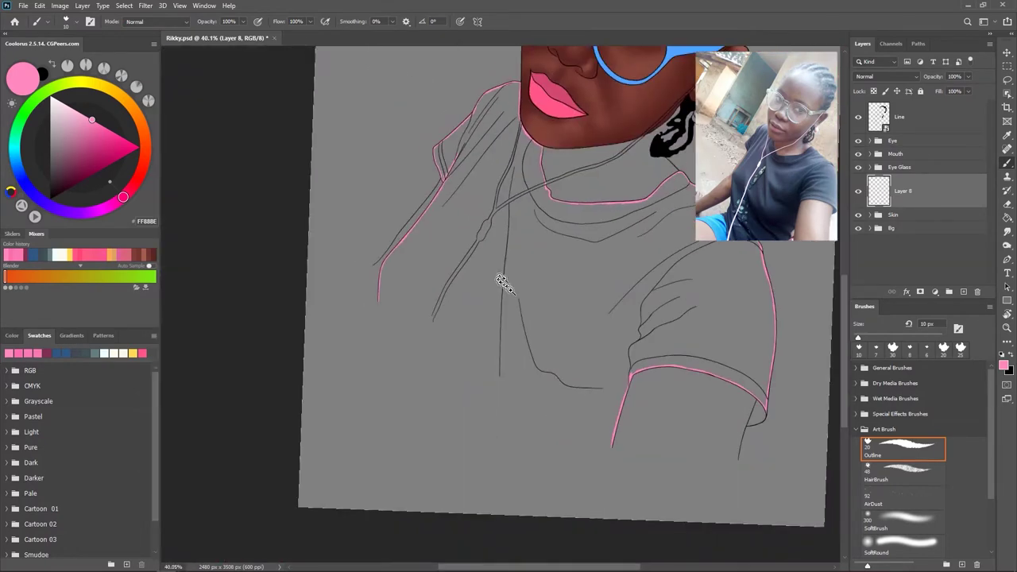
pyautogui.scroll(2, 492, 278)
pyautogui.scroll(1, 480, 290)
pyautogui.scroll(1, 428, 310)
pyautogui.moveTo(469, 226)
pyautogui.mouseDown()
pyautogui.moveTo(381, 367)
pyautogui.moveTo(373, 275)
pyautogui.moveTo(445, 231)
pyautogui.moveTo(364, 268)
pyautogui.moveTo(524, 119)
pyautogui.mouseUp()
pyautogui.scroll(3, 385, 310)
pyautogui.moveTo(385, 314)
pyautogui.mouseDown()
pyautogui.moveTo(431, 170)
pyautogui.moveTo(420, 215)
pyautogui.mouseUp()
# - Paint the shoulder panel and the gap beneath it pink on Layer 8
pyautogui.press('[')
pyautogui.press('[')
pyautogui.press('[')
pyautogui.moveTo(445, 183)
pyautogui.mouseDown()
pyautogui.moveTo(658, 101)
pyautogui.moveTo(647, 230)
pyautogui.moveTo(543, 262)
pyautogui.moveTo(579, 170)
pyautogui.moveTo(517, 270)
pyautogui.mouseUp()
pyautogui.press(']')
pyautogui.press(']')
pyautogui.press(']')
pyautogui.scroll(-3, 588, 373)
pyautogui.moveTo(587, 373); pyautogui.dragTo(476, 115)
pyautogui.scroll(3, 476, 115)
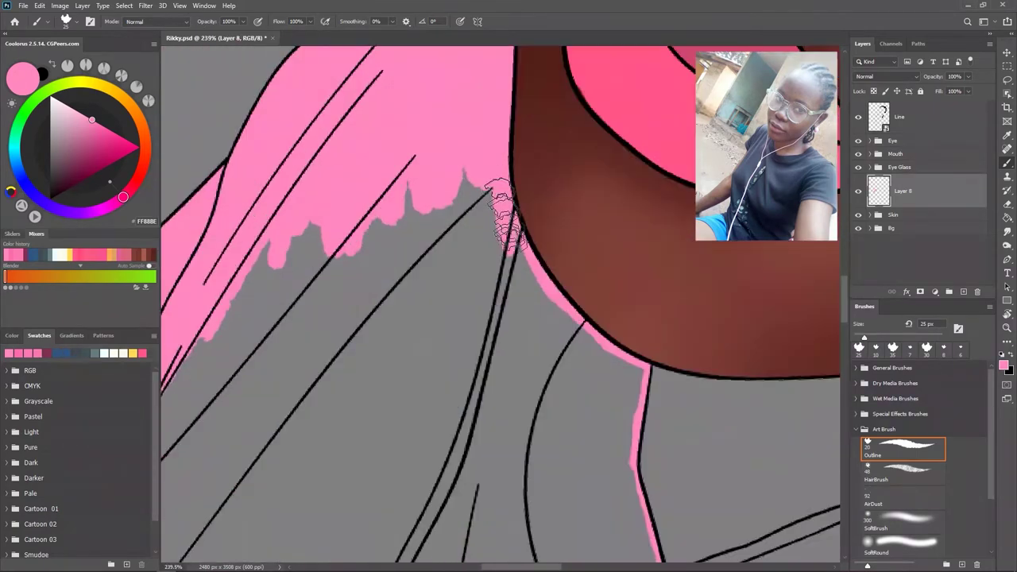
pyautogui.press(']')
pyautogui.press(']')
pyautogui.press(']')
pyautogui.moveTo(314, 270)
pyautogui.mouseDown()
pyautogui.moveTo(398, 363)
pyautogui.moveTo(594, 351)
pyautogui.moveTo(612, 374)
pyautogui.mouseUp()
pyautogui.scroll(-5, 627, 401)
pyautogui.scroll(-2, 626, 401)
pyautogui.moveTo(613, 215)
pyautogui.mouseDown()
pyautogui.moveTo(604, 295)
pyautogui.moveTo(647, 351)
pyautogui.moveTo(540, 214)
pyautogui.moveTo(466, 250)
pyautogui.moveTo(363, 216)
pyautogui.moveTo(318, 227)
pyautogui.moveTo(566, 340)
pyautogui.mouseUp()
# - Cover the grey strip across the shirt's front with broad pink strokes
pyautogui.scroll(-2, 565, 340)
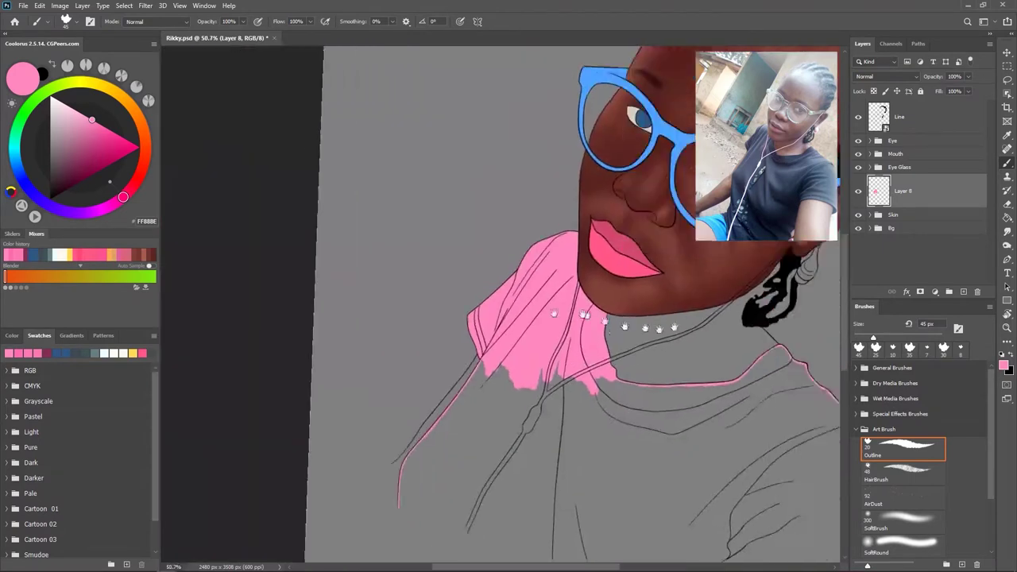
pyautogui.moveTo(508, 314)
pyautogui.mouseDown()
pyautogui.moveTo(451, 357)
pyautogui.moveTo(477, 258)
pyautogui.moveTo(522, 340)
pyautogui.moveTo(499, 249)
pyautogui.mouseUp()
pyautogui.scroll(4, 452, 357)
pyautogui.scroll(3, 498, 250)
pyautogui.moveTo(329, 365); pyautogui.dragTo(459, 179)
pyautogui.scroll(-5, 469, 234)
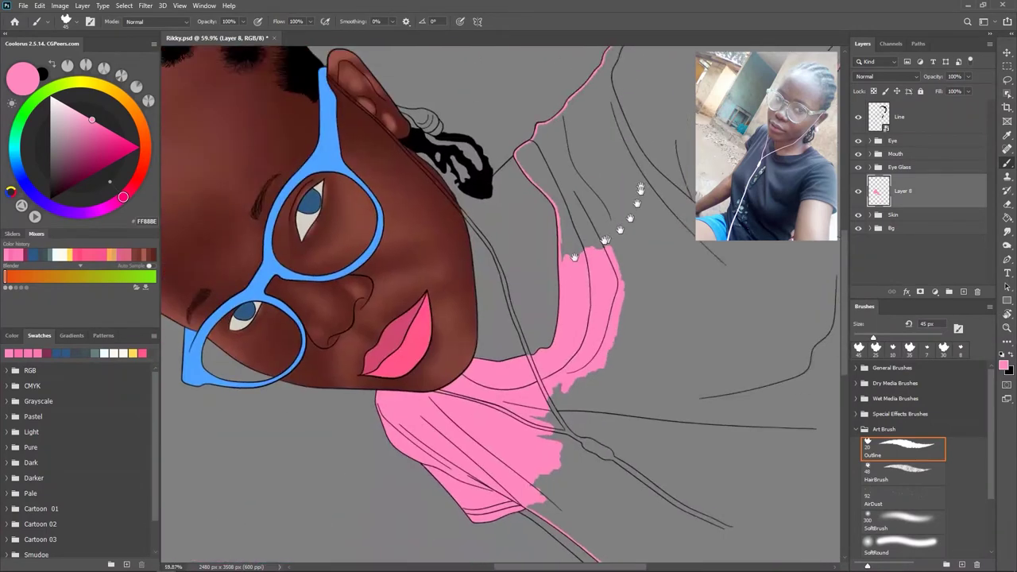
pyautogui.scroll(3, 411, 219)
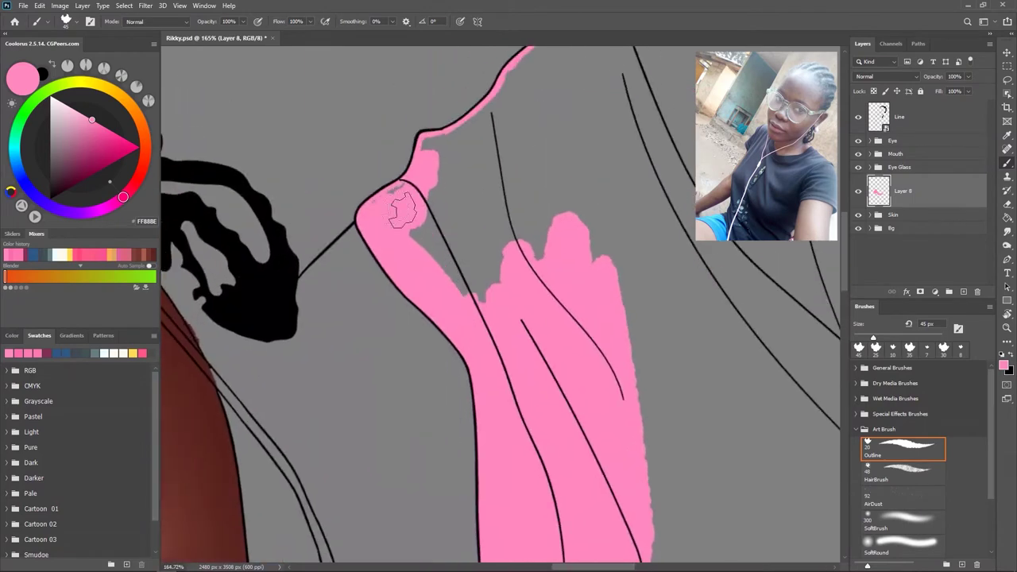
pyautogui.moveTo(430, 153)
pyautogui.mouseDown()
pyautogui.moveTo(408, 227)
pyautogui.moveTo(476, 257)
pyautogui.moveTo(402, 225)
pyautogui.moveTo(477, 267)
pyautogui.moveTo(545, 284)
pyautogui.moveTo(556, 279)
pyautogui.moveTo(529, 184)
pyautogui.mouseUp()
pyautogui.scroll(2, 504, 268)
pyautogui.press('r')
pyautogui.press('b')
pyautogui.scroll(4, 529, 183)
pyautogui.moveTo(410, 424)
pyautogui.mouseDown()
pyautogui.moveTo(431, 215)
pyautogui.moveTo(513, 171)
pyautogui.mouseUp()
pyautogui.scroll(-5, 513, 170)
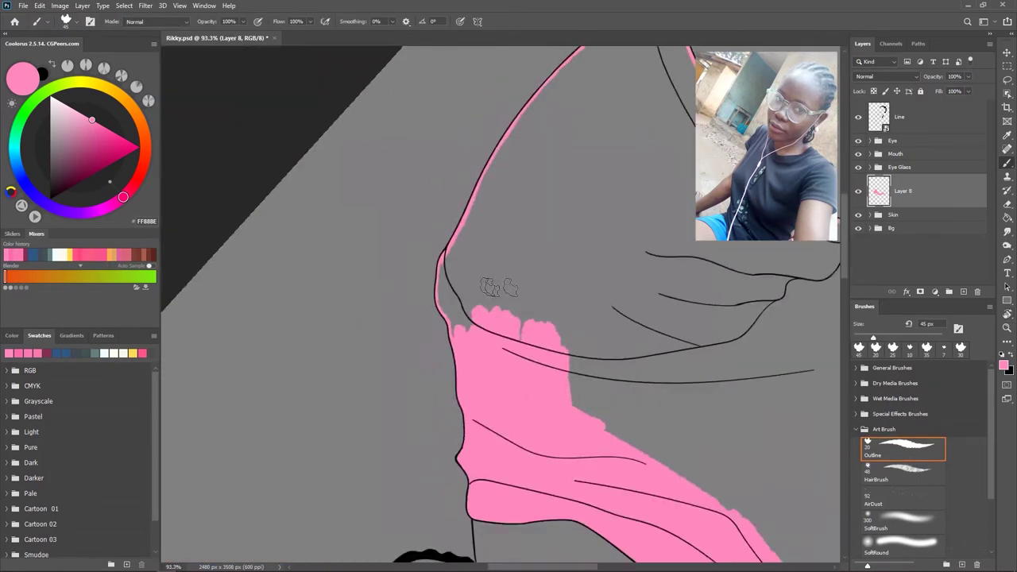
pyautogui.scroll(4, 407, 262)
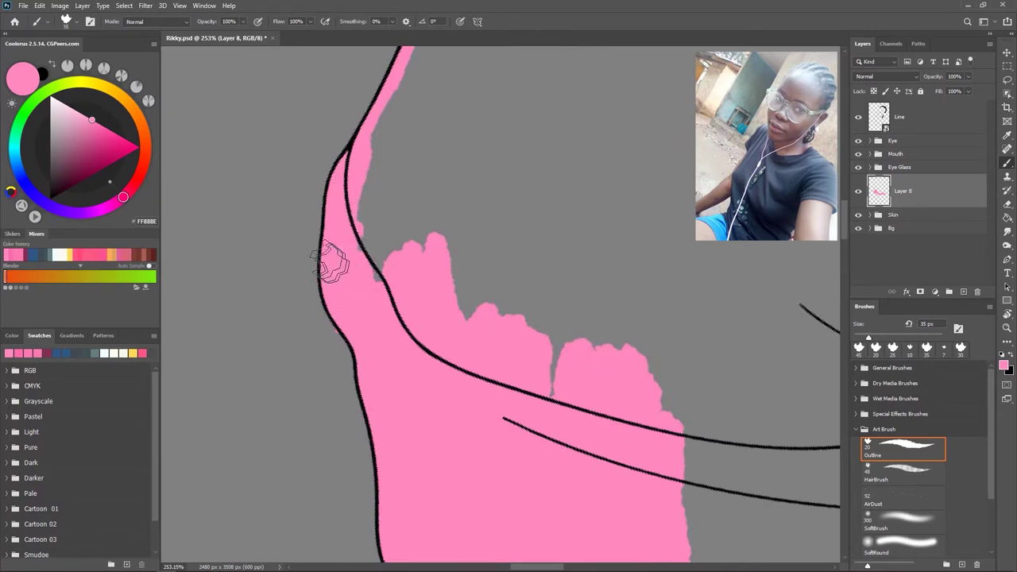
# - Paint the sleeve pink, tracing its right outline and filling its inner gap
pyautogui.press('[')
pyautogui.moveTo(389, 302)
pyautogui.mouseDown()
pyautogui.moveTo(433, 179)
pyautogui.moveTo(556, 262)
pyautogui.moveTo(675, 270)
pyautogui.mouseUp()
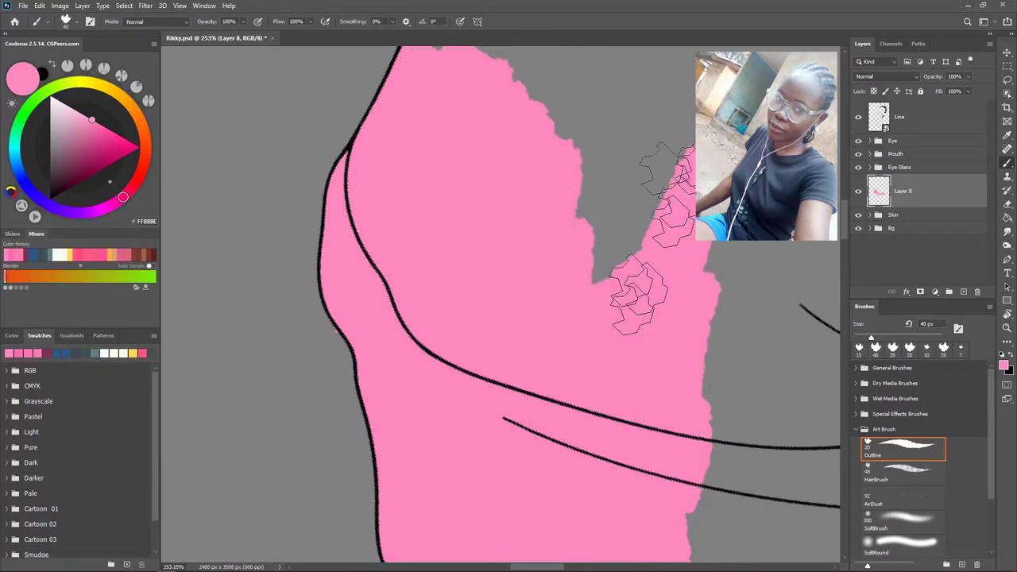
pyautogui.scroll(-5, 676, 270)
pyautogui.moveTo(560, 314); pyautogui.dragTo(586, 232)
pyautogui.scroll(5, 581, 272)
pyautogui.moveTo(521, 227)
pyautogui.mouseDown()
pyautogui.moveTo(628, 111)
pyautogui.moveTo(639, 155)
pyautogui.moveTo(607, 239)
pyautogui.mouseUp()
pyautogui.scroll(-2, 548, 202)
pyautogui.press('[')
pyautogui.press('[')
pyautogui.press('[')
pyautogui.moveTo(651, 183); pyautogui.dragTo(727, 334)
pyautogui.hotkey('ctrl', 'z')
pyautogui.moveTo(636, 230)
pyautogui.mouseDown()
pyautogui.moveTo(640, 111)
pyautogui.moveTo(647, 230)
pyautogui.moveTo(714, 317)
pyautogui.moveTo(751, 390)
pyautogui.moveTo(612, 340)
pyautogui.moveTo(613, 488)
pyautogui.moveTo(771, 442)
pyautogui.moveTo(759, 484)
pyautogui.mouseUp()
pyautogui.press(']')
pyautogui.press(']')
pyautogui.press(']')
pyautogui.scroll(-5, 758, 485)
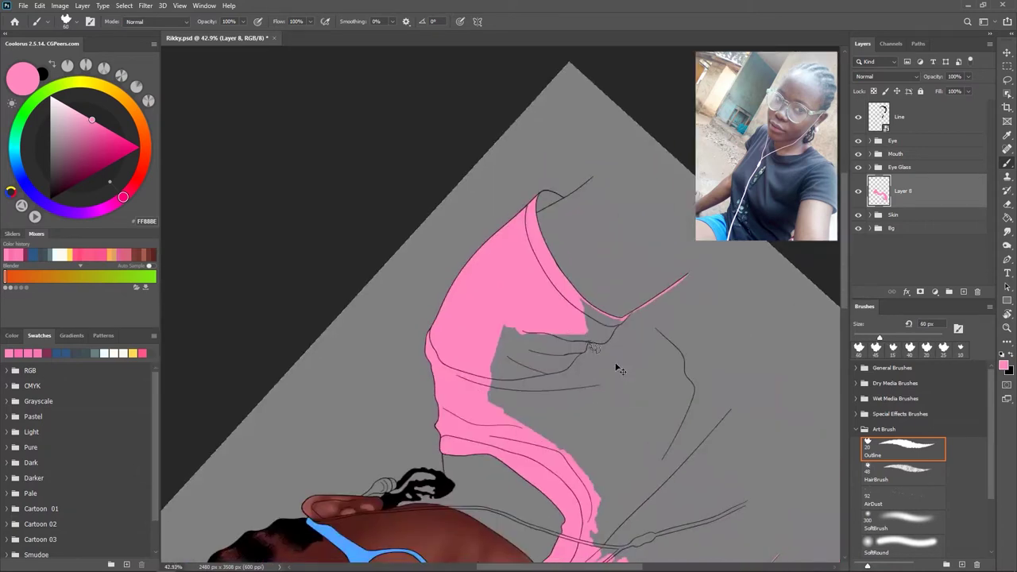
pyautogui.scroll(3, 617, 363)
pyautogui.moveTo(449, 286)
pyautogui.mouseDown()
pyautogui.moveTo(538, 193)
pyautogui.moveTo(669, 223)
pyautogui.mouseUp()
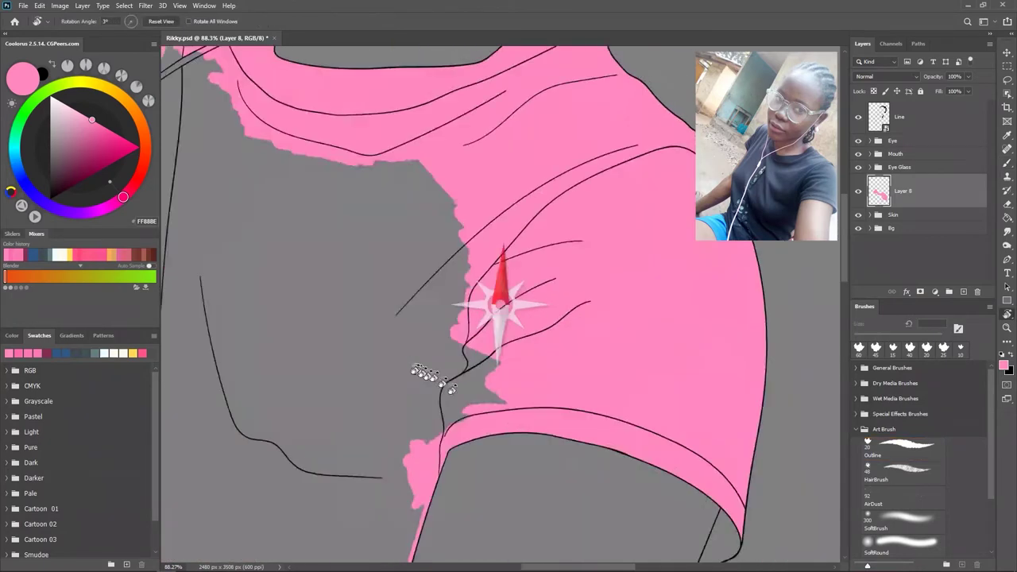
# - Fill the collar, the area below it, the arm's edge and the hem pink
pyautogui.scroll(-5, 488, 295)
pyautogui.scroll(3, 570, 405)
pyautogui.scroll(-1, 571, 405)
pyautogui.press(']')
pyautogui.press(']')
pyautogui.press(']')
pyautogui.moveTo(445, 350)
pyautogui.mouseDown()
pyautogui.moveTo(472, 408)
pyautogui.moveTo(429, 282)
pyautogui.mouseUp()
pyautogui.scroll(3, 428, 282)
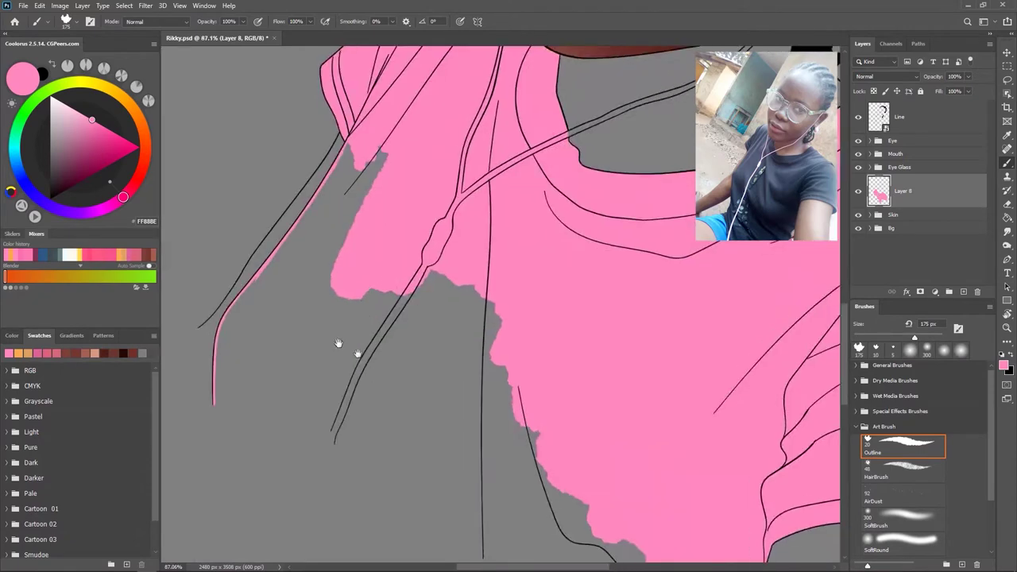
pyautogui.press('[')
pyautogui.press('[')
pyautogui.press('[')
pyautogui.moveTo(509, 182); pyautogui.dragTo(484, 255)
pyautogui.scroll(1, 499, 239)
pyautogui.moveTo(477, 191); pyautogui.dragTo(504, 287)
pyautogui.moveTo(524, 159)
pyautogui.mouseDown()
pyautogui.moveTo(488, 329)
pyautogui.moveTo(370, 381)
pyautogui.mouseUp()
pyautogui.moveTo(433, 214)
pyautogui.mouseDown()
pyautogui.moveTo(374, 294)
pyautogui.moveTo(340, 487)
pyautogui.mouseUp()
pyautogui.scroll(-5, 340, 488)
pyautogui.moveTo(428, 327)
pyautogui.mouseDown()
pyautogui.moveTo(477, 238)
pyautogui.moveTo(596, 318)
pyautogui.moveTo(690, 337)
pyautogui.mouseUp()
pyautogui.hscroll(5, 689, 337)
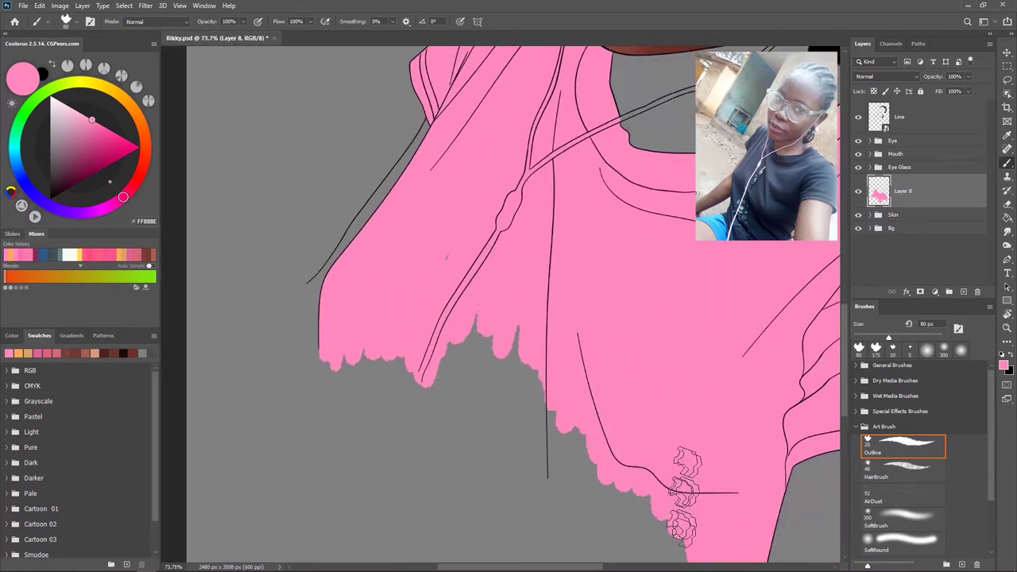
pyautogui.scroll(-3, 669, 488)
pyautogui.moveTo(692, 487)
pyautogui.mouseDown()
pyautogui.moveTo(585, 334)
pyautogui.moveTo(493, 349)
pyautogui.mouseUp()
pyautogui.scroll(-2, 494, 298)
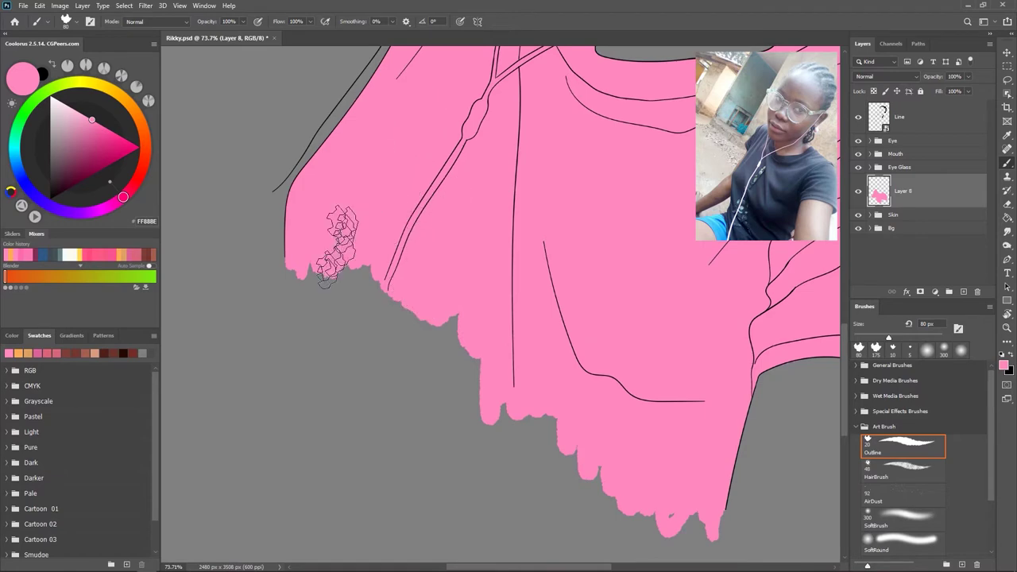
pyautogui.scroll(-4, 493, 342)
pyautogui.scroll(1, 559, 250)
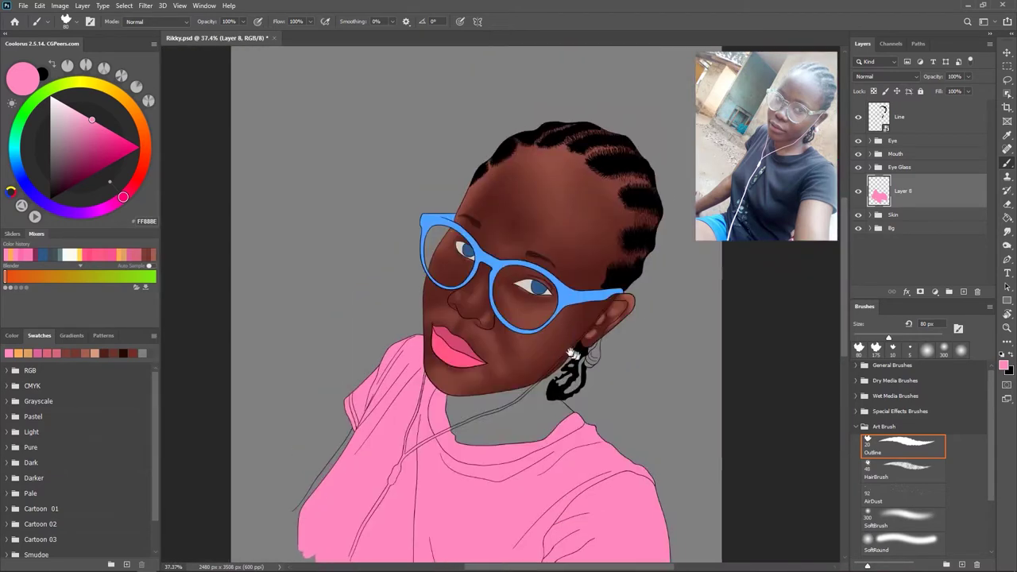
# - Shift the shirt's hue from bright pink to a muted mauve with Hue/Saturation
pyautogui.scroll(1, 570, 273)
pyautogui.hotkey('ctrl', 'u')
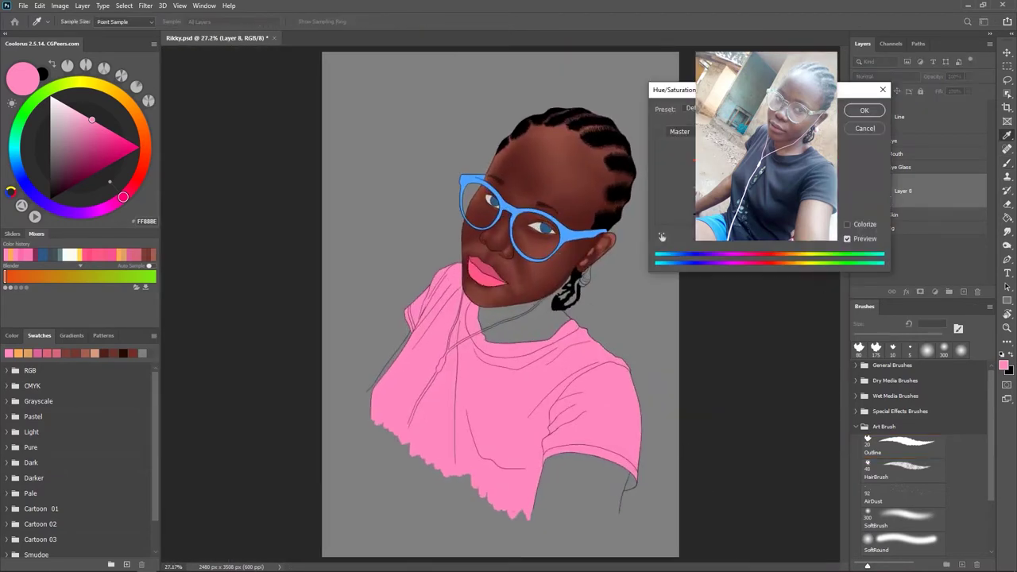
pyautogui.press('Down')
pyautogui.press('Down')
pyautogui.press('Down')
pyautogui.hotkey('shift', 'Down')
pyautogui.hotkey('shift', 'Up')
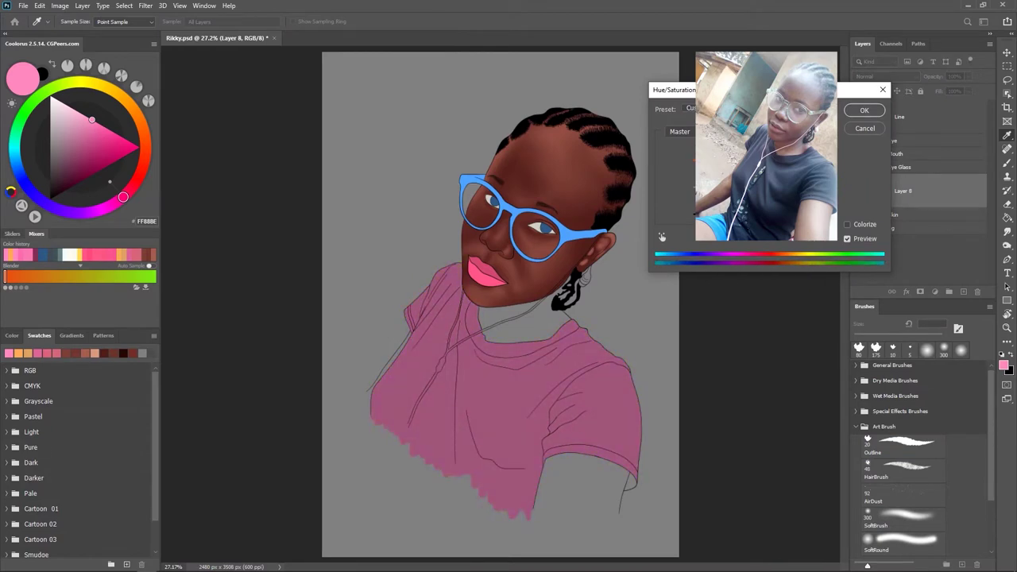
pyautogui.press('Return')
pyautogui.press('b')
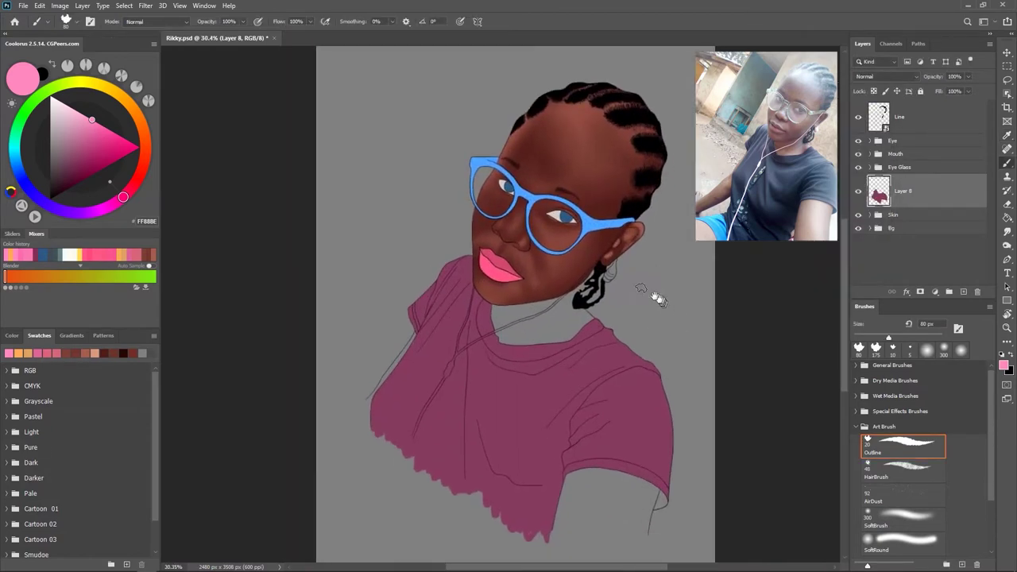
# - Put the shirt layer into a new group named Cloth
pyautogui.scroll(2, 663, 302)
pyautogui.scroll(-2, 659, 324)
pyautogui.hotkey('ctrl', 'g')
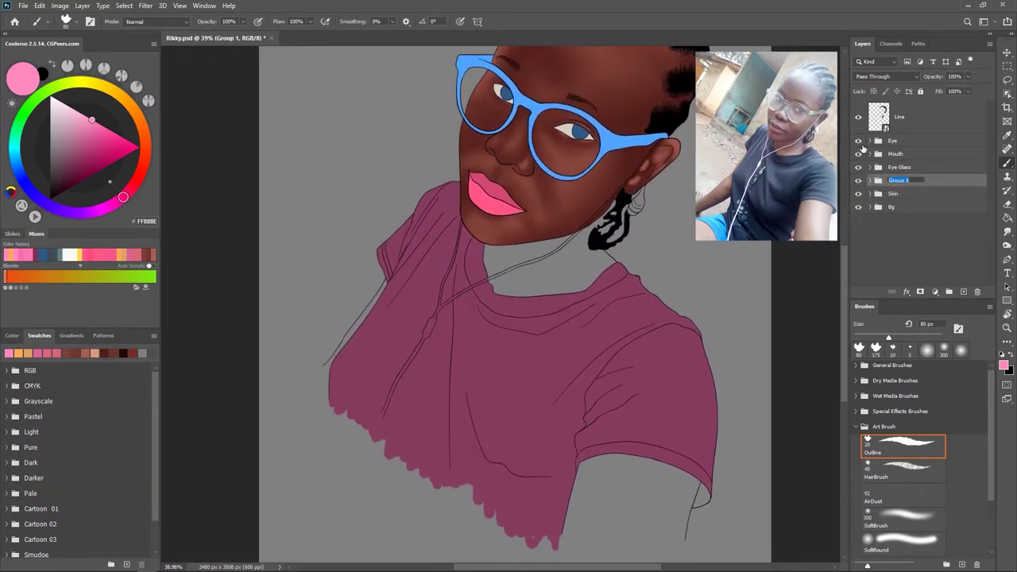
pyautogui.moveTo(602, 306); pyautogui.dragTo(673, 367)
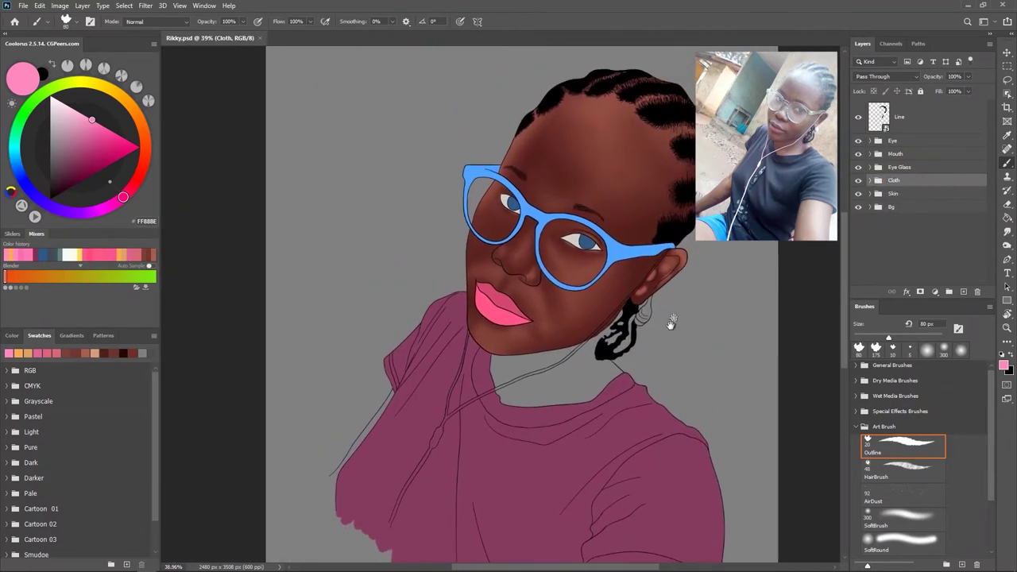
# - Add a new Layer 9 above the shirt group and choose a bright magenta
pyautogui.scroll(-2, 674, 371)
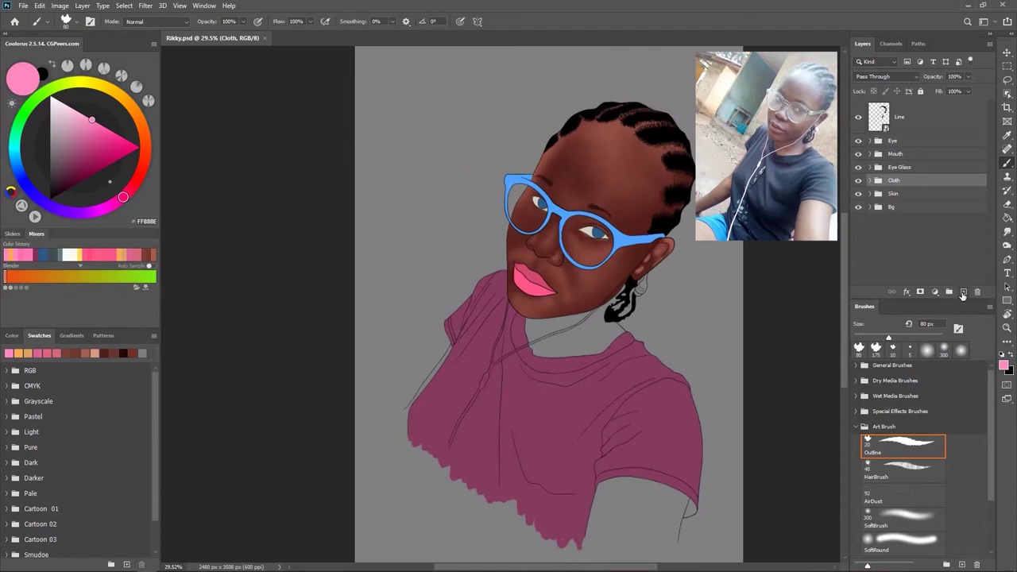
pyautogui.click(962, 291)
pyautogui.scroll(3, 480, 361)
pyautogui.scroll(2, 432, 425)
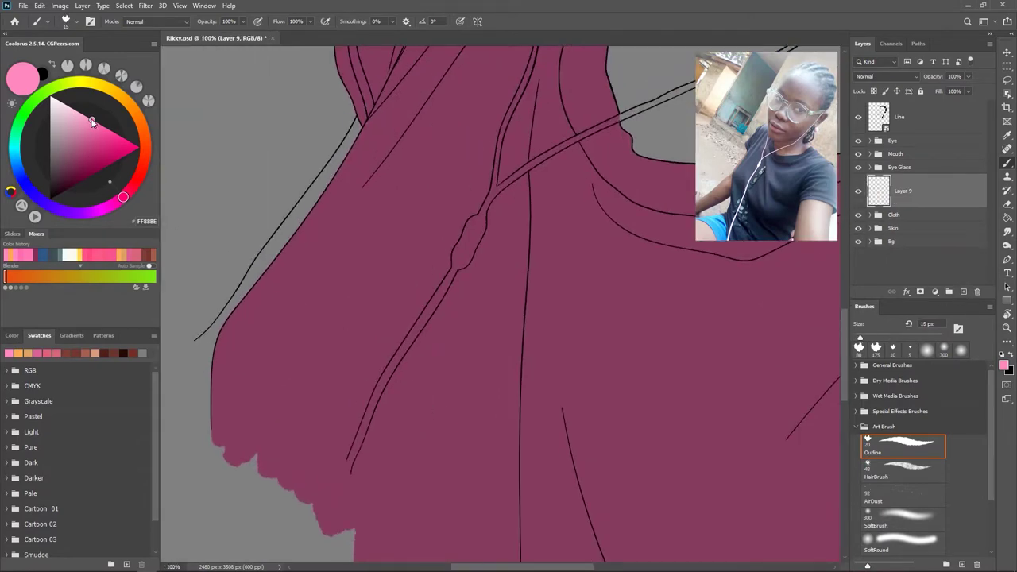
pyautogui.moveTo(92, 122); pyautogui.dragTo(86, 144)
# - Paint the lower earphone cord magenta, including its widened section
pyautogui.scroll(4, 355, 373)
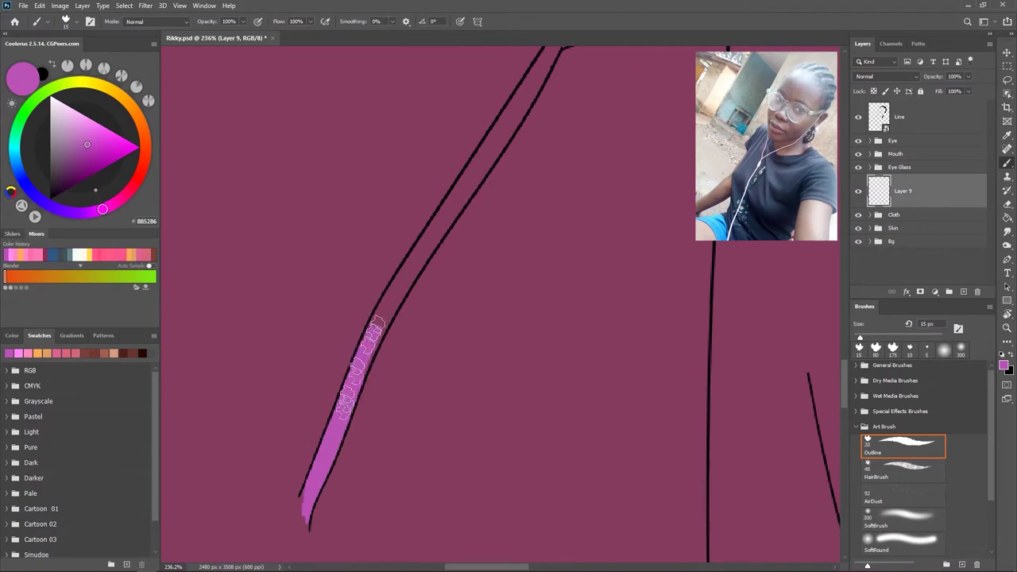
pyautogui.scroll(3, 375, 327)
pyautogui.moveTo(318, 390); pyautogui.dragTo(445, 143)
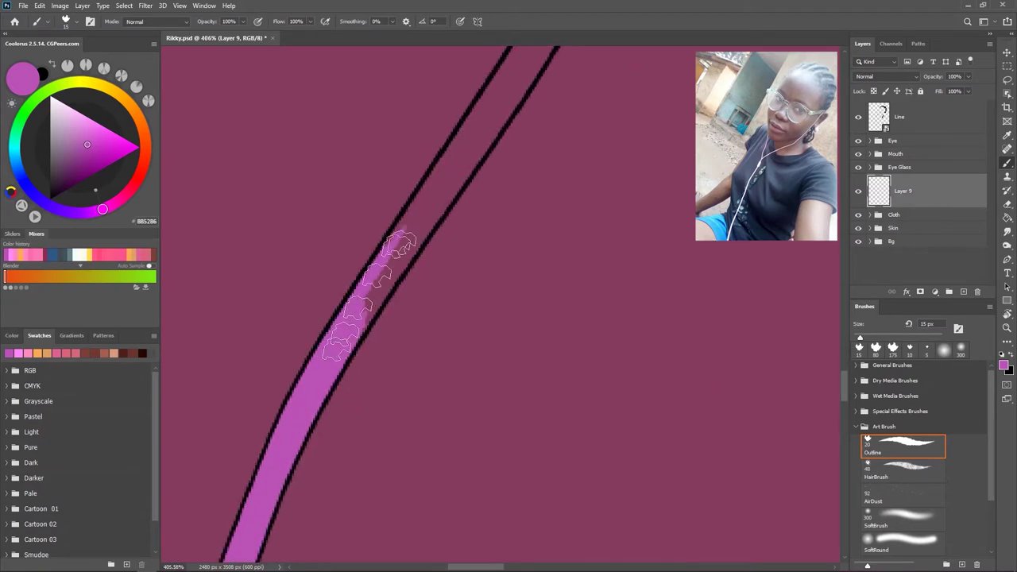
pyautogui.moveTo(401, 243); pyautogui.dragTo(361, 262)
pyautogui.moveTo(294, 389)
pyautogui.mouseDown()
pyautogui.moveTo(429, 187)
pyautogui.moveTo(350, 357)
pyautogui.mouseUp()
pyautogui.moveTo(358, 310)
pyautogui.mouseDown()
pyautogui.moveTo(407, 190)
pyautogui.moveTo(477, 101)
pyautogui.moveTo(379, 238)
pyautogui.mouseUp()
pyautogui.moveTo(397, 317); pyautogui.dragTo(349, 397)
pyautogui.moveTo(419, 204); pyautogui.dragTo(377, 311)
pyautogui.moveTo(389, 262)
pyautogui.mouseDown()
pyautogui.moveTo(342, 353)
pyautogui.moveTo(405, 226)
pyautogui.moveTo(365, 294)
pyautogui.mouseUp()
pyautogui.moveTo(349, 325); pyautogui.dragTo(357, 211)
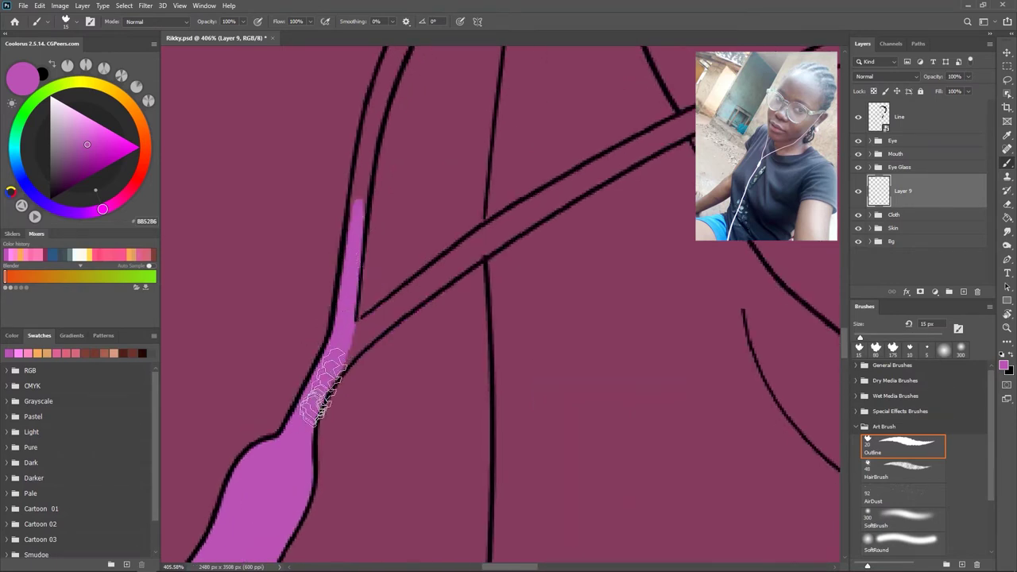
pyautogui.moveTo(405, 283); pyautogui.dragTo(334, 460)
pyautogui.moveTo(278, 429)
pyautogui.mouseDown()
pyautogui.moveTo(321, 239)
pyautogui.moveTo(350, 189)
pyautogui.moveTo(270, 337)
pyautogui.mouseUp()
# - Continue the magenta cord up to the neckline and along its diagonal branch
pyautogui.moveTo(270, 350); pyautogui.dragTo(374, 127)
pyautogui.moveTo(278, 238); pyautogui.dragTo(366, 317)
pyautogui.moveTo(286, 374)
pyautogui.mouseDown()
pyautogui.moveTo(339, 148)
pyautogui.moveTo(307, 329)
pyautogui.moveTo(324, 205)
pyautogui.moveTo(325, 318)
pyautogui.mouseUp()
pyautogui.moveTo(326, 318); pyautogui.dragTo(324, 182)
pyautogui.moveTo(681, 464)
pyautogui.mouseDown()
pyautogui.moveTo(482, 266)
pyautogui.moveTo(673, 321)
pyautogui.mouseUp()
pyautogui.moveTo(420, 304); pyautogui.dragTo(393, 302)
pyautogui.moveTo(472, 266); pyautogui.dragTo(578, 199)
pyautogui.moveTo(505, 252); pyautogui.dragTo(397, 283)
pyautogui.moveTo(465, 238)
pyautogui.mouseDown()
pyautogui.moveTo(675, 115)
pyautogui.moveTo(556, 151)
pyautogui.mouseUp()
pyautogui.moveTo(445, 210); pyautogui.dragTo(515, 180)
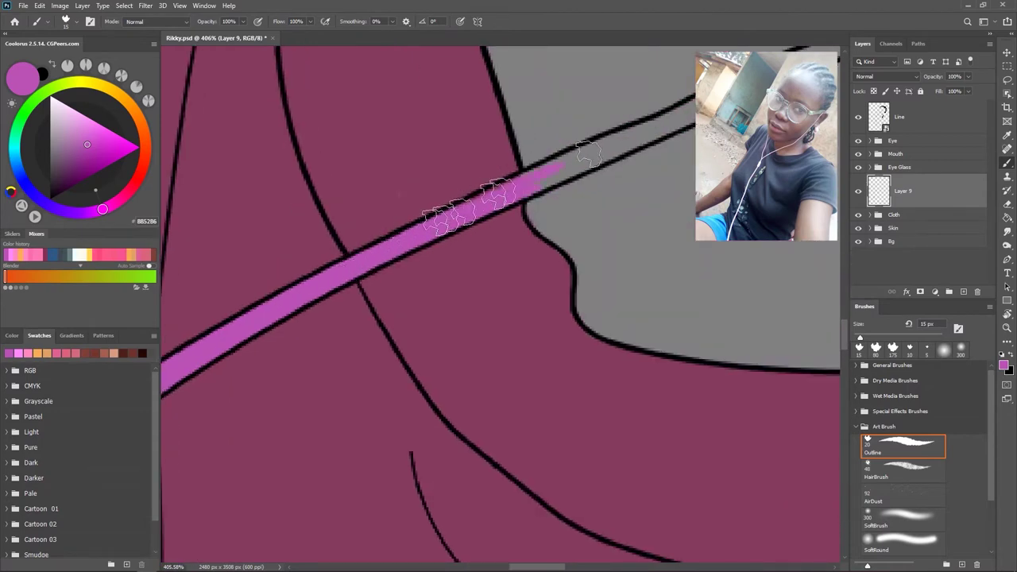
# - Follow the cord in magenta past the earring, across the neck and over the ear
pyautogui.moveTo(636, 135); pyautogui.dragTo(469, 222)
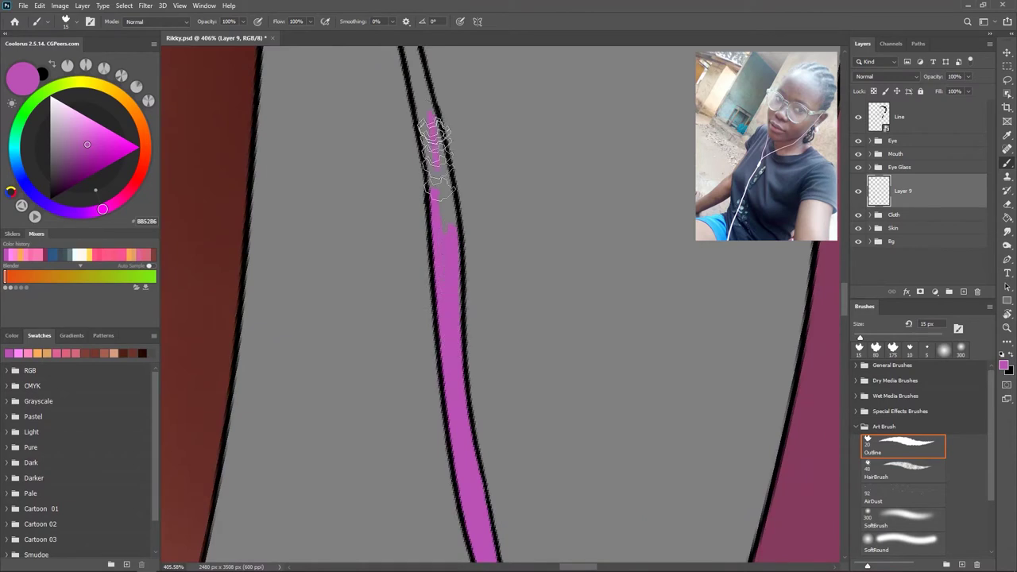
pyautogui.moveTo(446, 227); pyautogui.dragTo(442, 401)
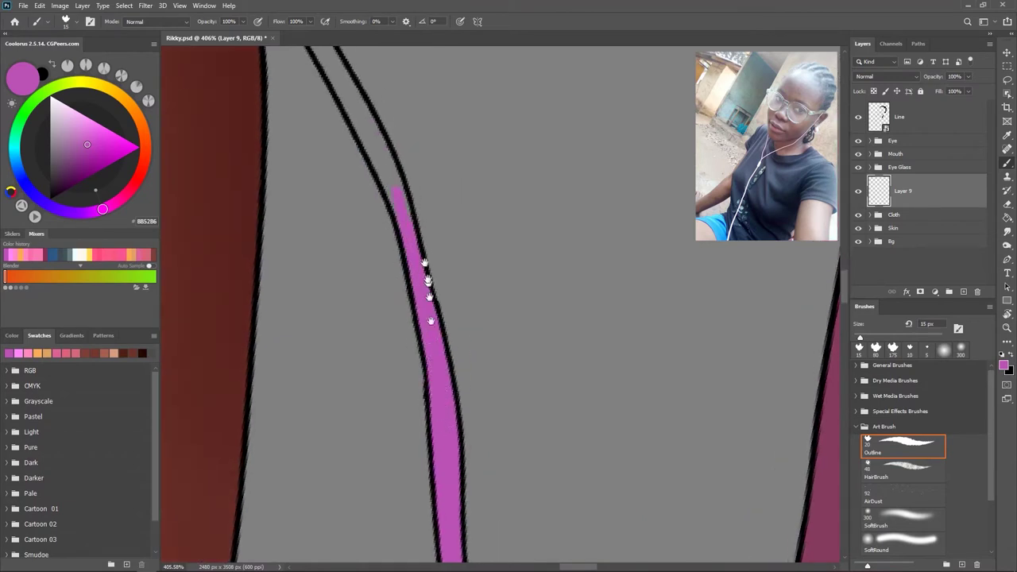
pyautogui.moveTo(430, 320); pyautogui.dragTo(507, 433)
pyautogui.moveTo(512, 469)
pyautogui.mouseDown()
pyautogui.moveTo(469, 386)
pyautogui.moveTo(476, 356)
pyautogui.mouseUp()
pyautogui.moveTo(467, 322); pyautogui.dragTo(512, 409)
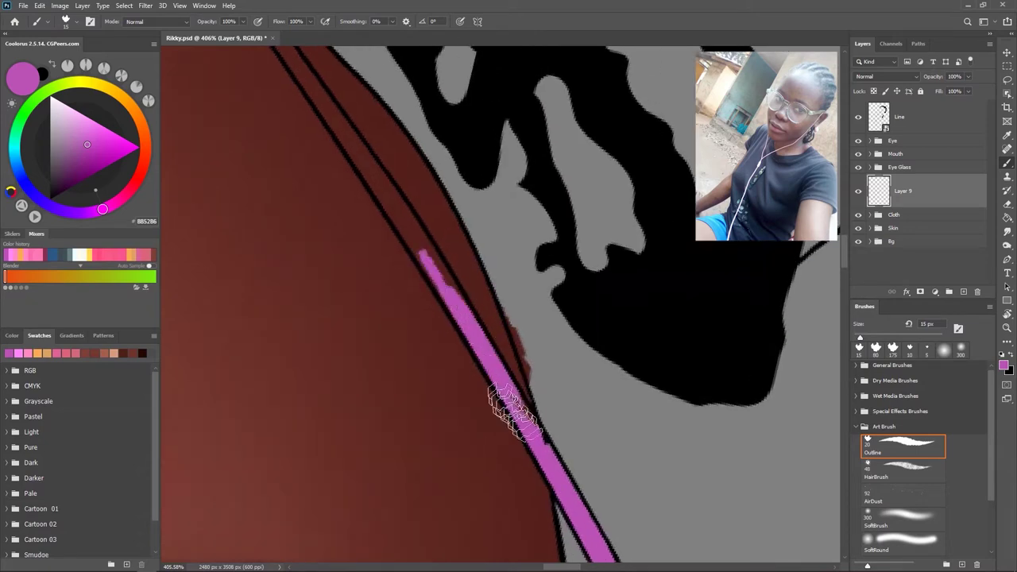
pyautogui.moveTo(561, 450)
pyautogui.mouseDown()
pyautogui.moveTo(464, 295)
pyautogui.moveTo(592, 485)
pyautogui.mouseUp()
pyautogui.moveTo(511, 358)
pyautogui.mouseDown()
pyautogui.moveTo(556, 454)
pyautogui.moveTo(476, 318)
pyautogui.moveTo(494, 336)
pyautogui.moveTo(493, 405)
pyautogui.mouseUp()
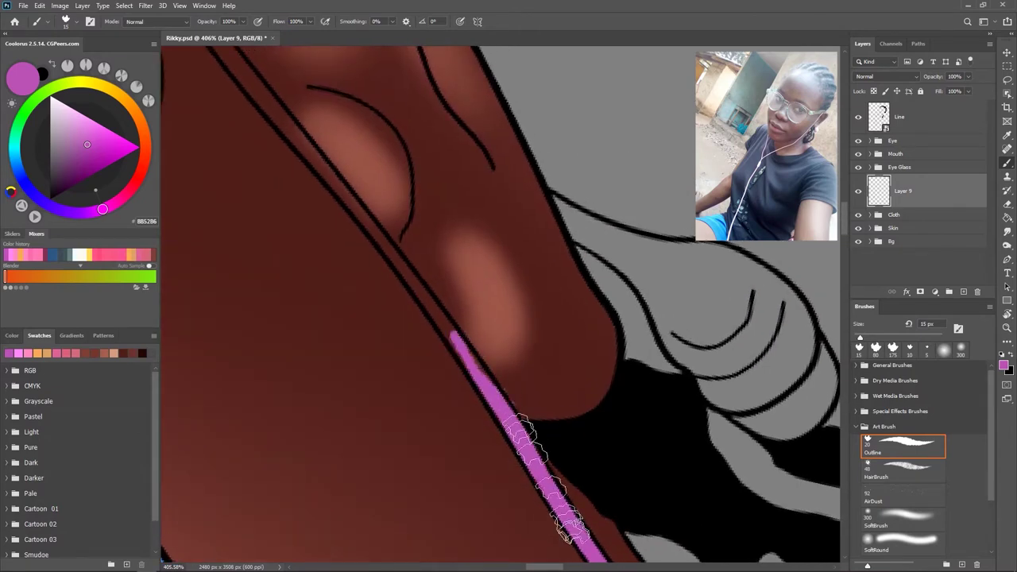
pyautogui.moveTo(560, 494); pyautogui.dragTo(486, 362)
pyautogui.moveTo(565, 484)
pyautogui.mouseDown()
pyautogui.moveTo(329, 177)
pyautogui.moveTo(633, 531)
pyautogui.mouseUp()
pyautogui.moveTo(429, 317); pyautogui.dragTo(400, 262)
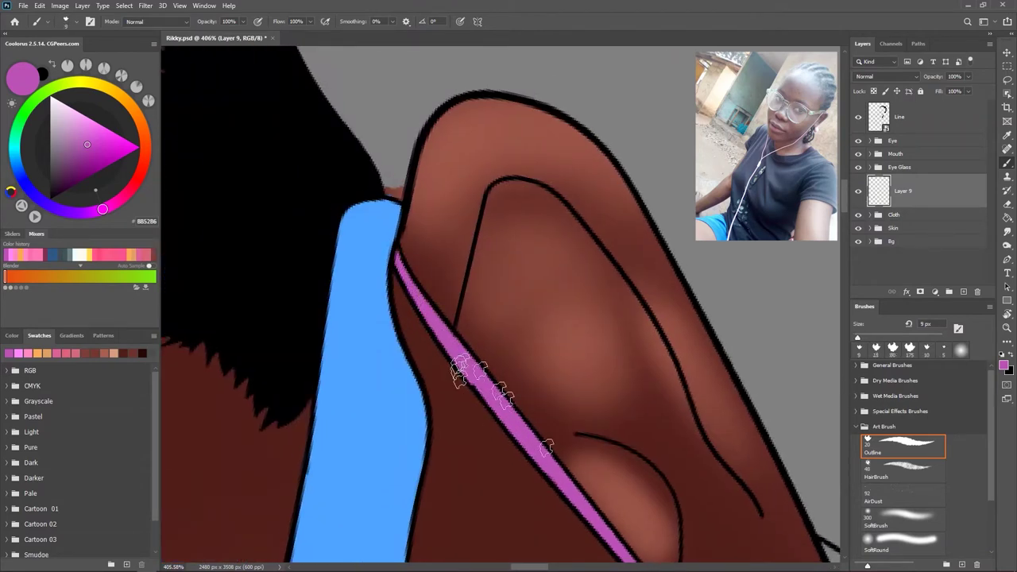
pyautogui.moveTo(527, 392)
pyautogui.mouseDown()
pyautogui.moveTo(495, 299)
pyautogui.moveTo(434, 238)
pyautogui.moveTo(444, 270)
pyautogui.mouseUp()
# - Zoom out and set white as the paint colour in the Coolorus wheel
pyautogui.scroll(-3, 495, 300)
pyautogui.scroll(2, 434, 238)
pyautogui.scroll(1, 443, 270)
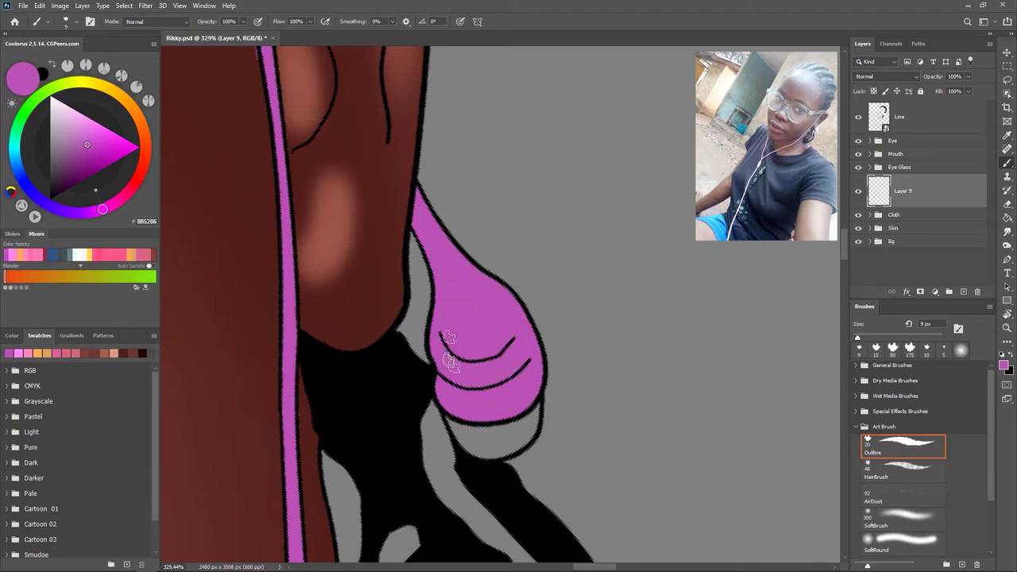
pyautogui.scroll(-10, 508, 294)
pyautogui.click(53, 103)
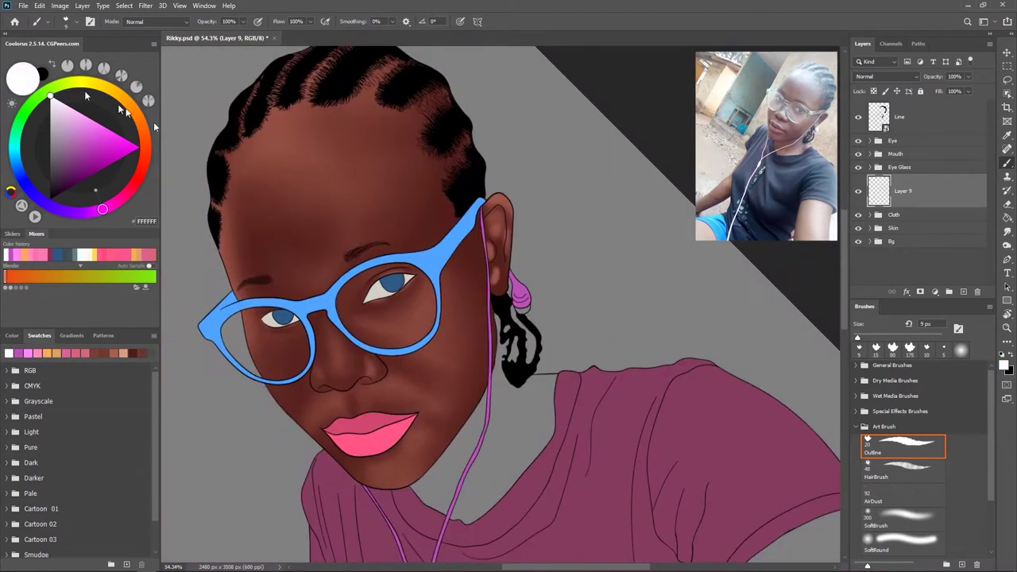
# - Paint the earbud's lower tip white beneath its magenta body
pyautogui.scroll(10, 500, 365)
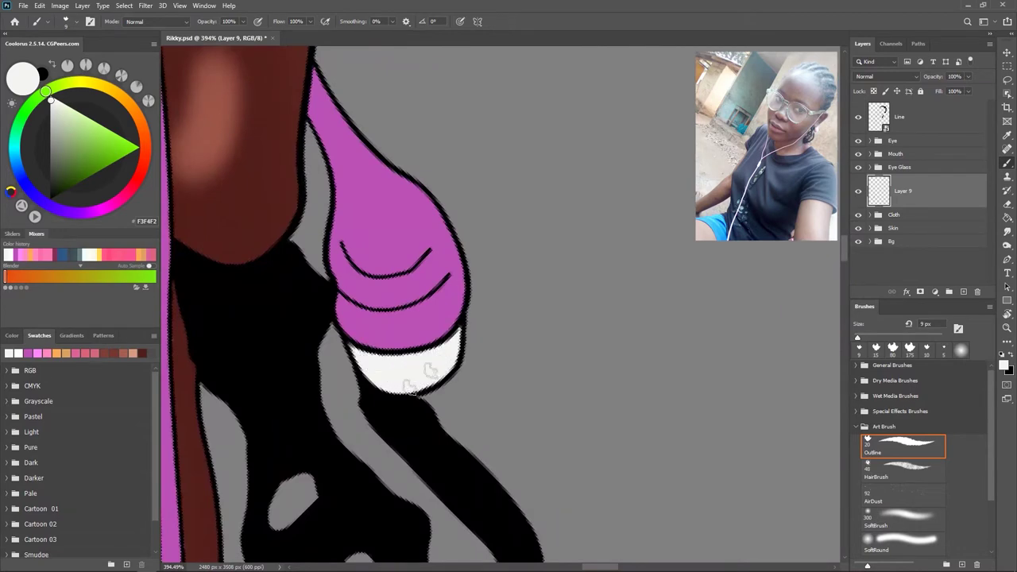
pyautogui.scroll(-8, 459, 342)
pyautogui.scroll(-3, 596, 326)
pyautogui.scroll(3, 596, 327)
pyautogui.scroll(3, 558, 278)
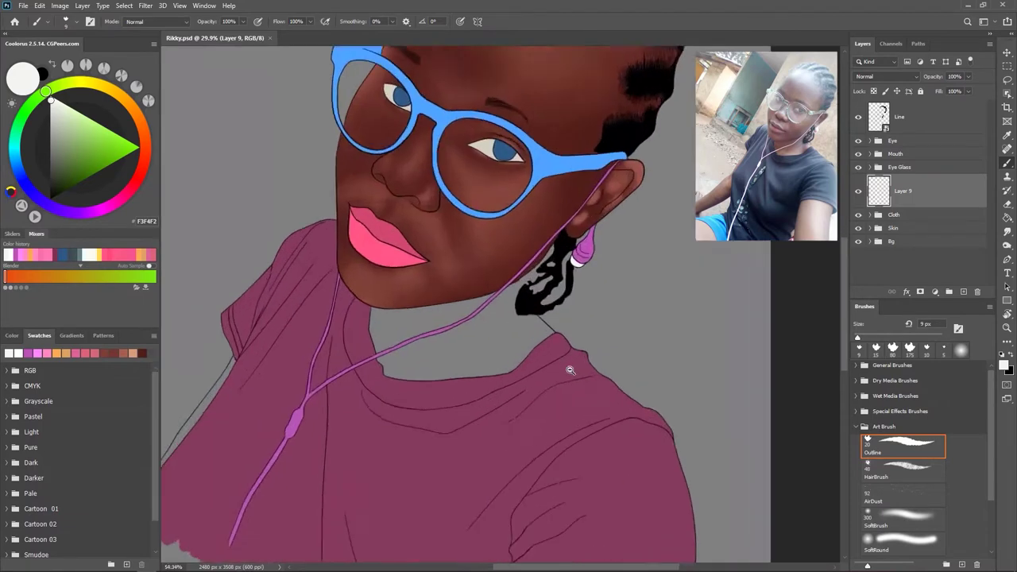
pyautogui.scroll(-4, 493, 270)
pyautogui.scroll(2, 425, 264)
# - On the Line layer, Magic Wand-select the forehead, then add the cheeks and lower face
pyautogui.keyDown('ctrl'); pyautogui.click(425, 264); pyautogui.keyUp('ctrl')
pyautogui.press('w')
pyautogui.click(547, 221)
pyautogui.click(442, 321)
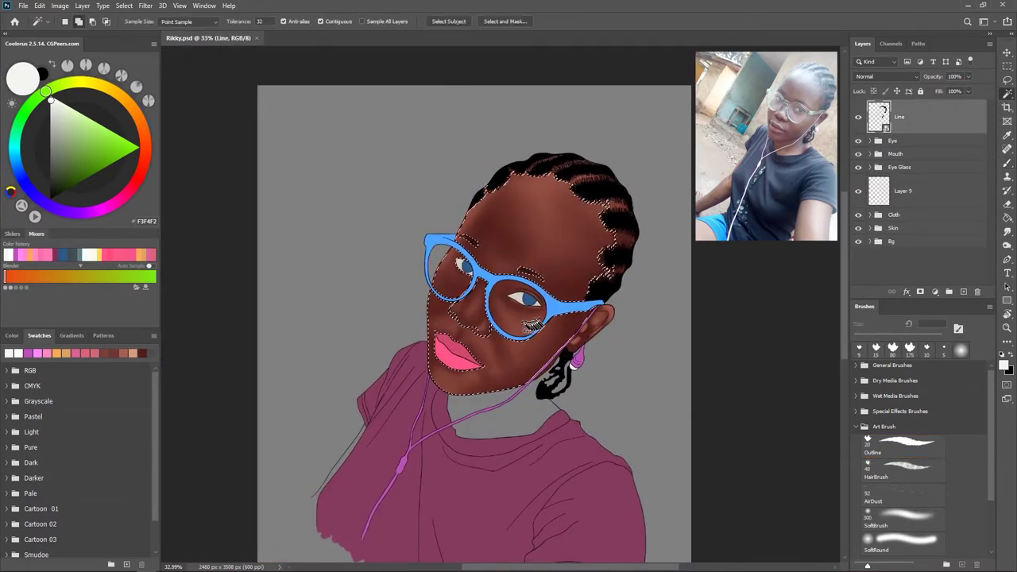
# - Extend the lasso selection around the jaw, the eyebrow and the hair
pyautogui.scroll(5, 544, 341)
pyautogui.scroll(3, 541, 325)
pyautogui.scroll(2, 541, 317)
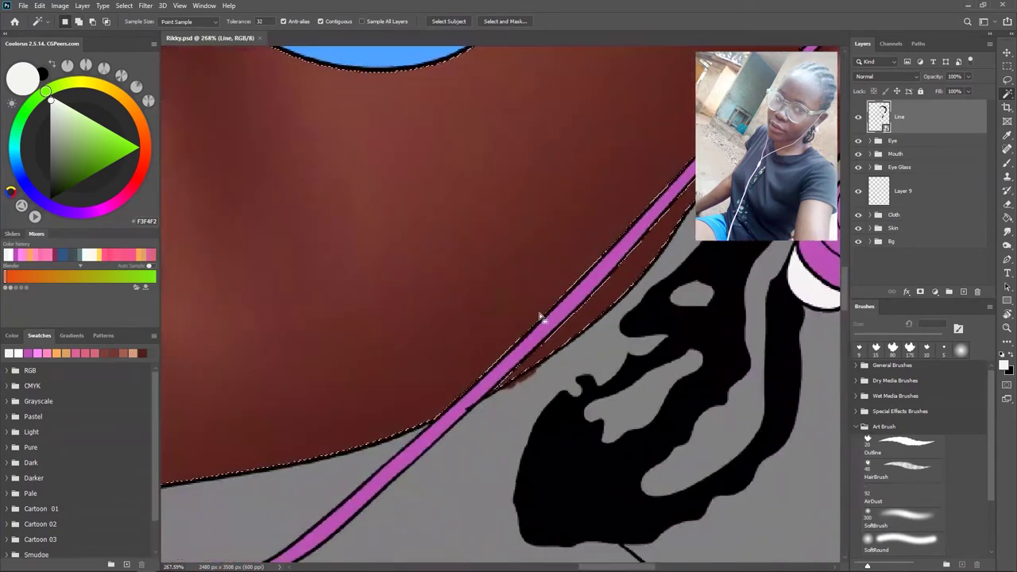
pyautogui.press('l')
pyautogui.moveTo(456, 342); pyautogui.dragTo(485, 405)
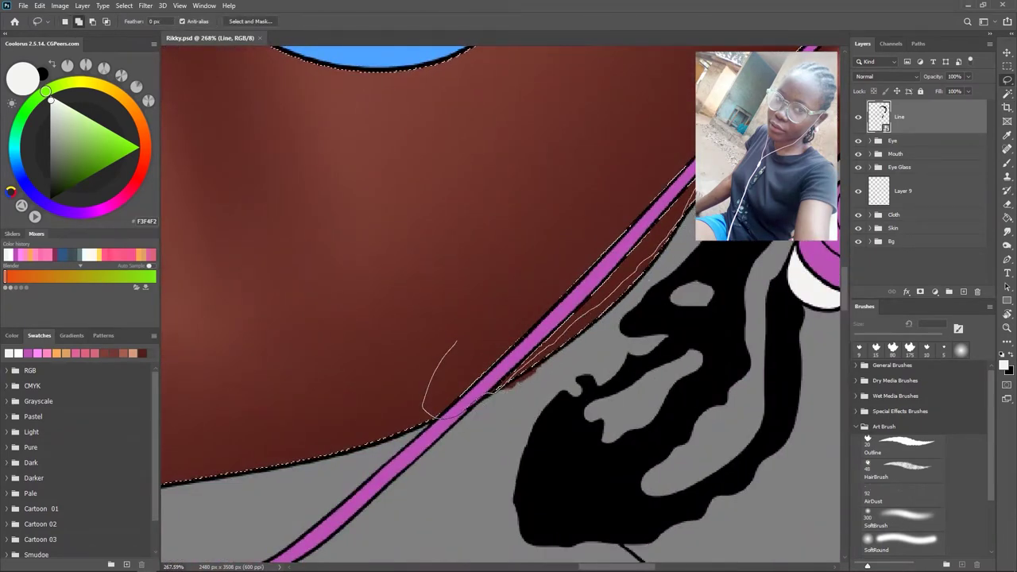
pyautogui.scroll(-4, 621, 262)
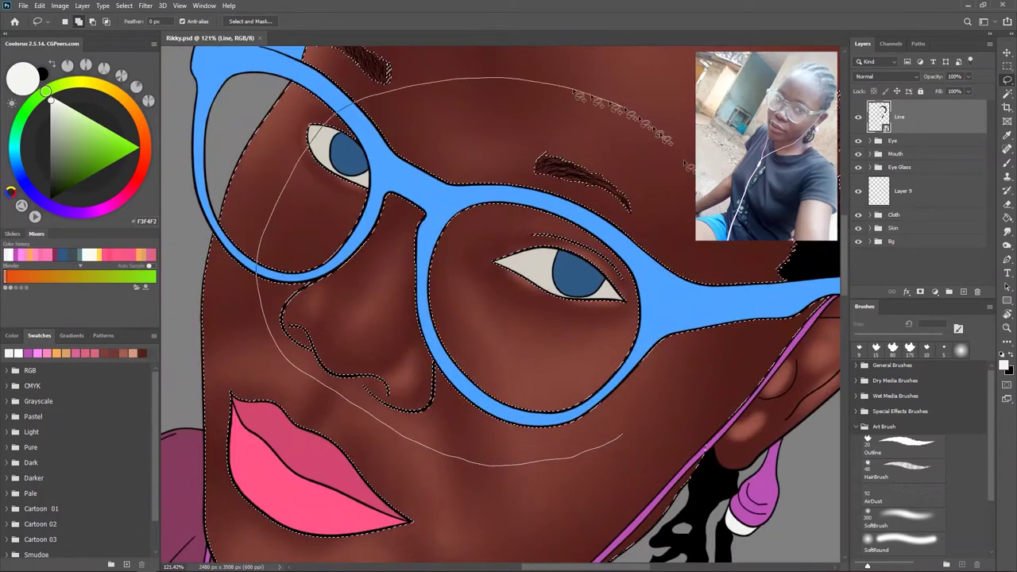
pyautogui.moveTo(422, 371); pyautogui.dragTo(451, 463)
pyautogui.moveTo(270, 421); pyautogui.dragTo(335, 222)
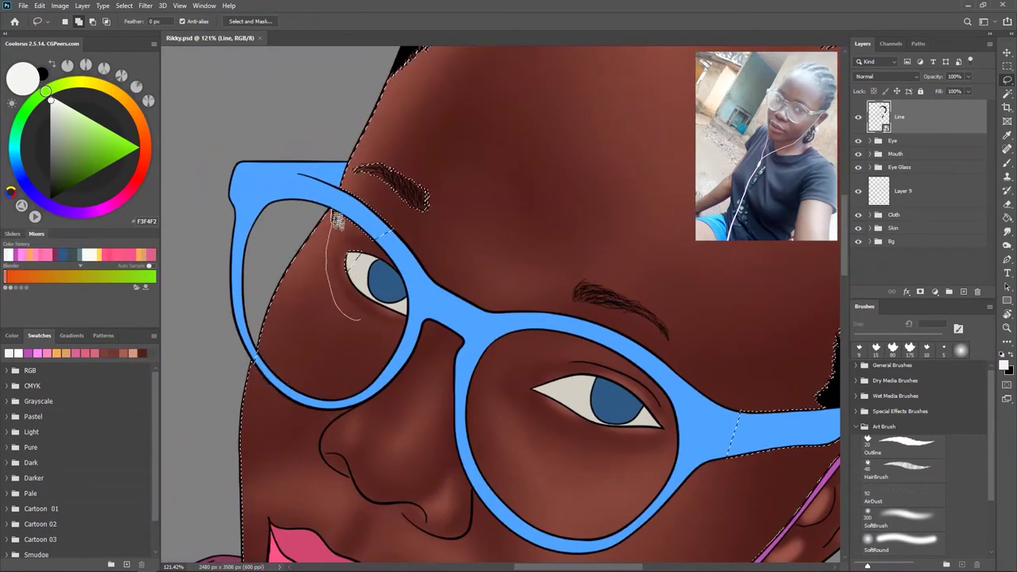
pyautogui.scroll(5, 335, 223)
pyautogui.scroll(-3, 445, 272)
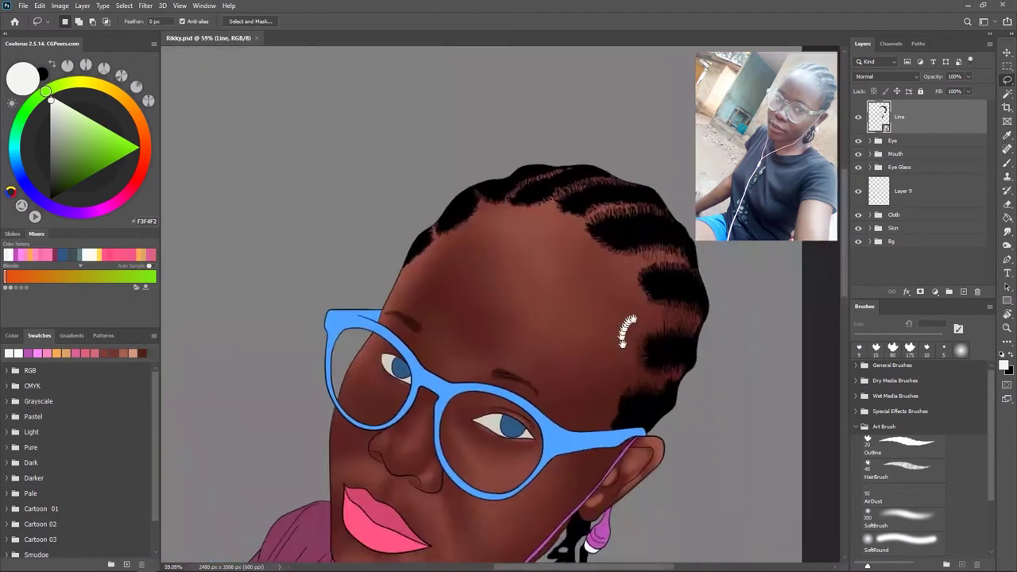
pyautogui.moveTo(594, 428); pyautogui.dragTo(760, 363)
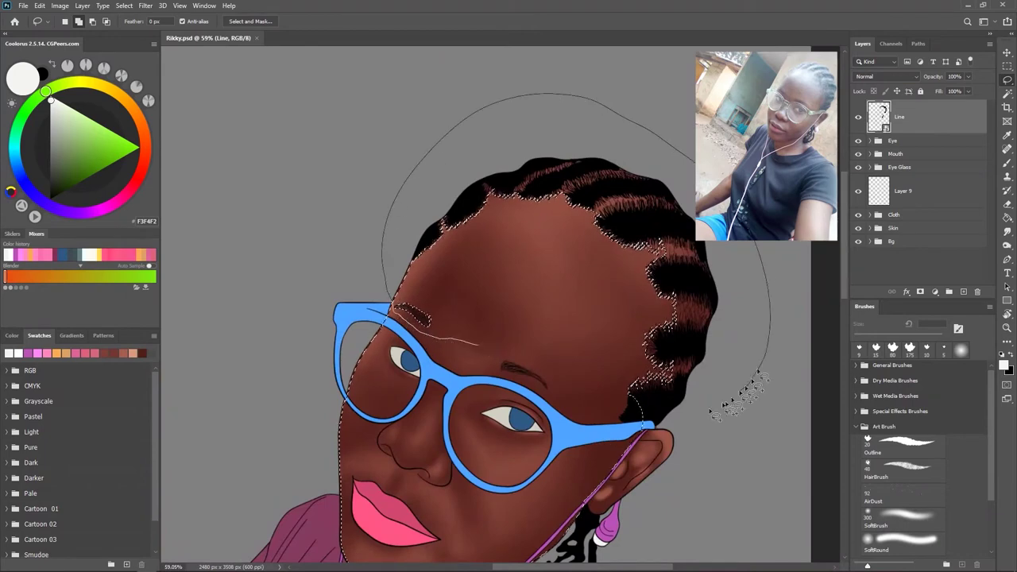
pyautogui.scroll(4, 594, 427)
pyautogui.scroll(-5, 601, 341)
# - Expand the Skin group and add a new layer above Layer 3
pyautogui.click(123, 5)
pyautogui.click(249, 170)
pyautogui.click(933, 230)
pyautogui.click(963, 292)
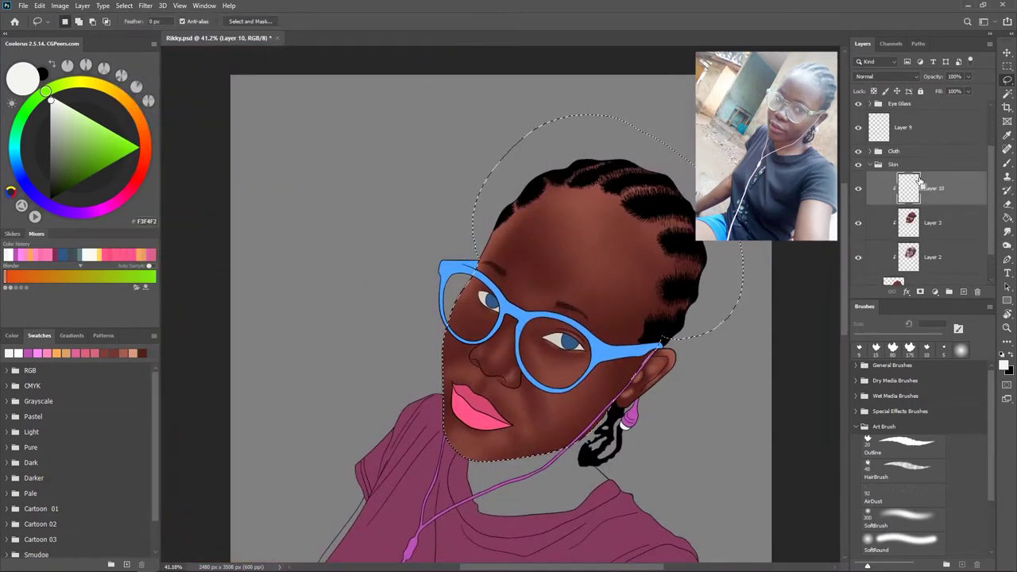
# - Choose the dark Black Skintone brown and the 250 px soft brush, then deselect with Ctrl+D
pyautogui.moveTo(556, 318); pyautogui.dragTo(515, 247)
pyautogui.scroll(-2, 80, 476)
pyautogui.click(19, 549)
pyautogui.click(904, 520)
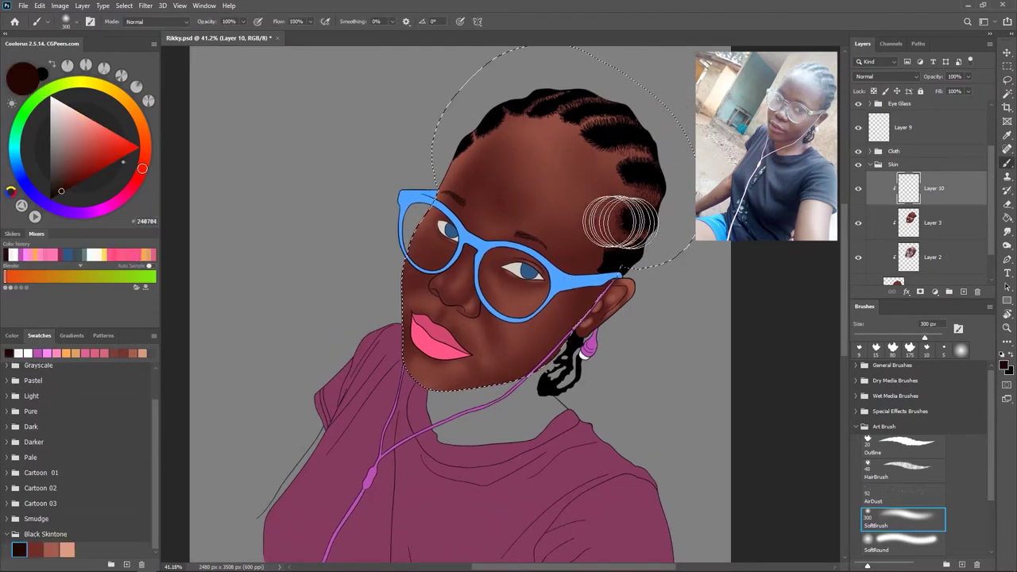
pyautogui.scroll(1, 556, 207)
pyautogui.hotkey('ctrl', 'd')
pyautogui.hscroll(-2, 447, 292)
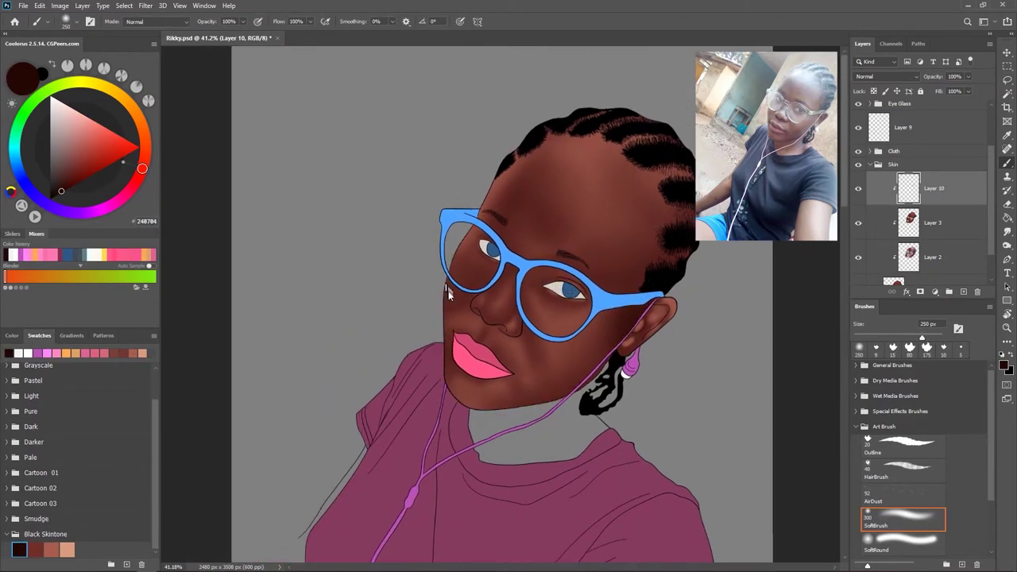
pyautogui.scroll(-1, 953, 232)
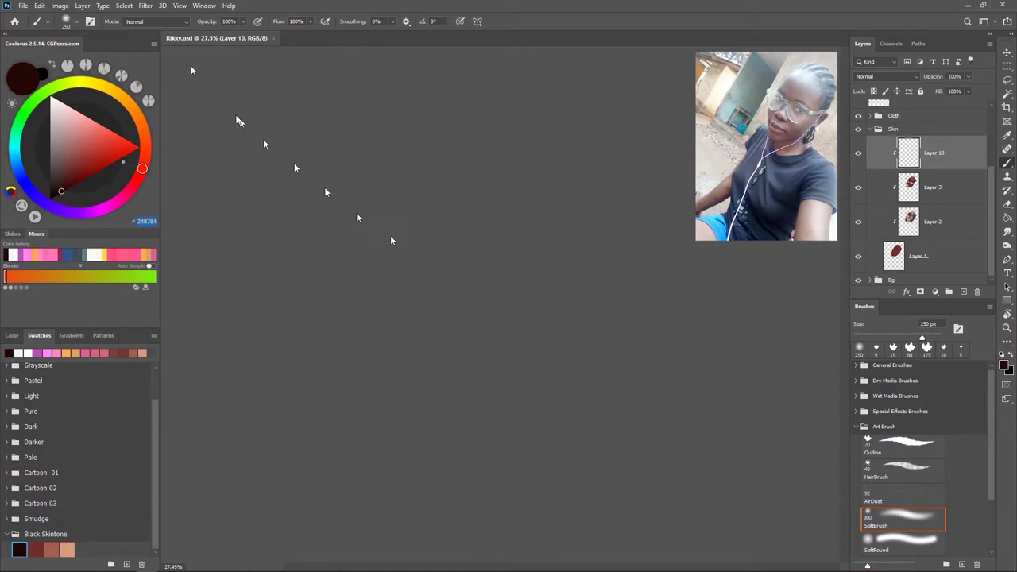
# - Quit Photoshop with Ctrl+Q, closing without saving changes
pyautogui.click(204, 6)
pyautogui.click(180, 6)
pyautogui.hotkey('ctrl', 'alt', 'g')
pyautogui.hotkey('ctrl', 'q')
pyautogui.click(509, 215)
# - Relaunch Photoshop from the Start menu and reopen Rikky.psd from the Home screen
pyautogui.press('super')
pyautogui.click(104, 438)
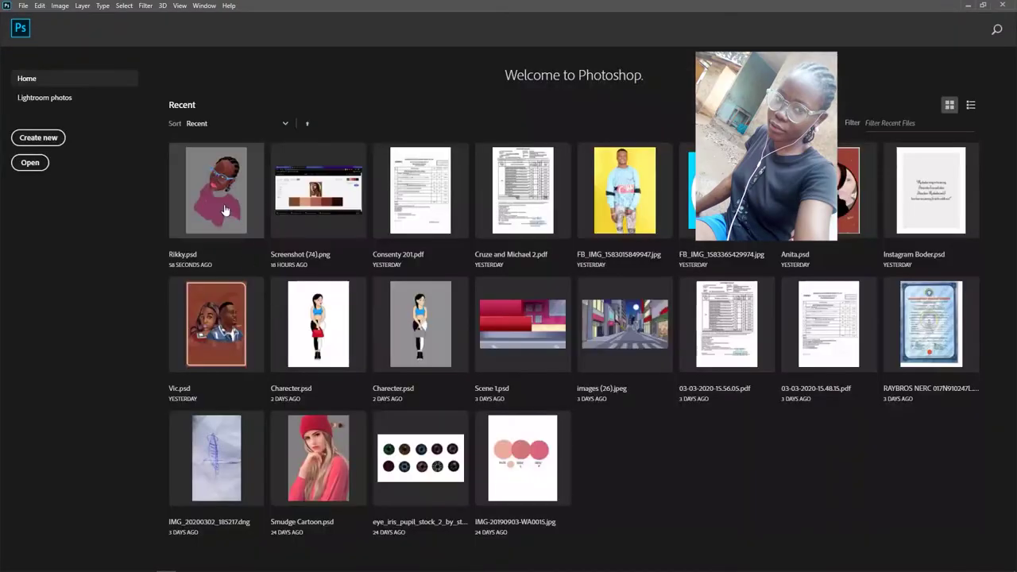
pyautogui.click(213, 191)
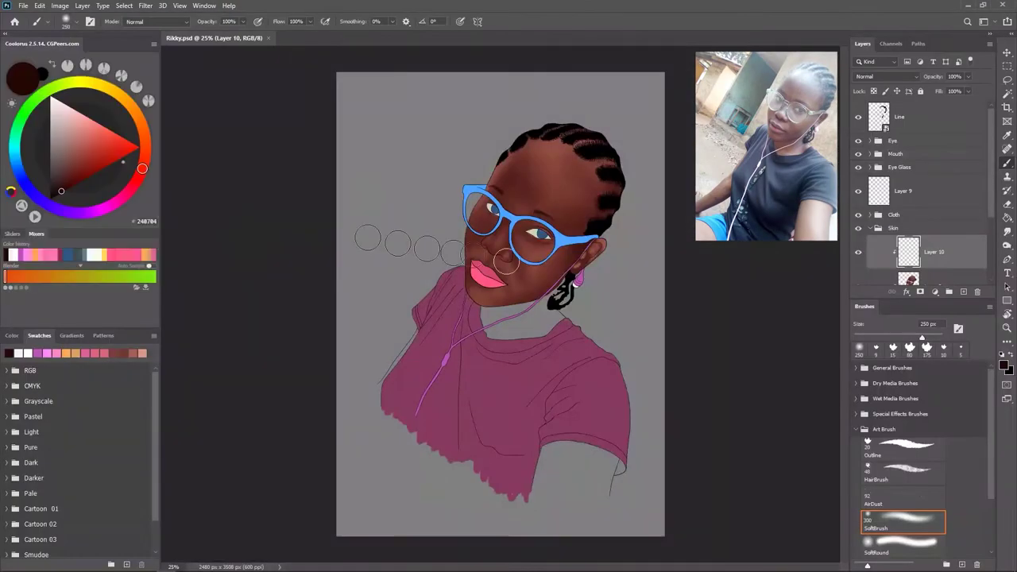
# - In Brush Settings, give the soft brush Transfer and 100% texture depth
pyautogui.scroll(3, 506, 259)
pyautogui.scroll(2, 506, 260)
pyautogui.scroll(-2, 901, 477)
pyautogui.click(901, 477)
pyautogui.click(204, 6)
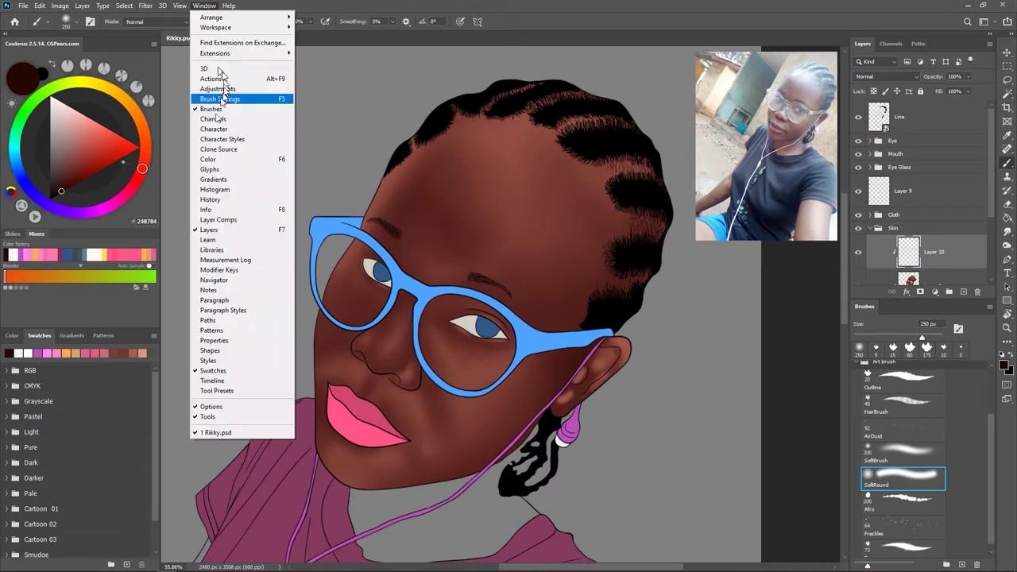
pyautogui.click(219, 98)
pyautogui.click(903, 453)
pyautogui.click(570, 230)
pyautogui.moveTo(722, 275); pyautogui.dragTo(743, 275)
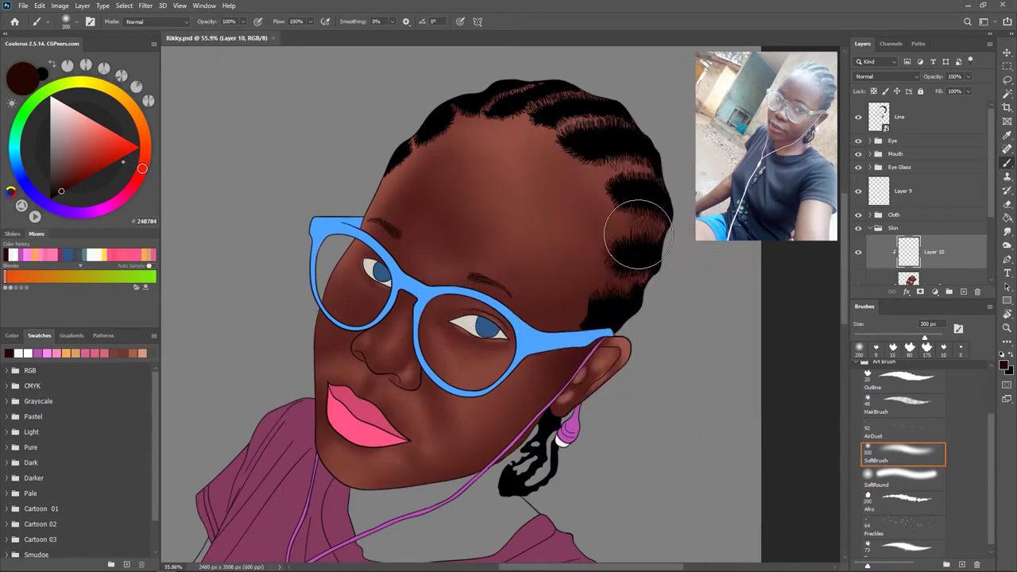
# - Switch to Magic Wand, activate the Line layer and collapse the Skin group
pyautogui.press('w')
pyautogui.click(904, 118)
pyautogui.click(873, 228)
pyautogui.scroll(3, 529, 436)
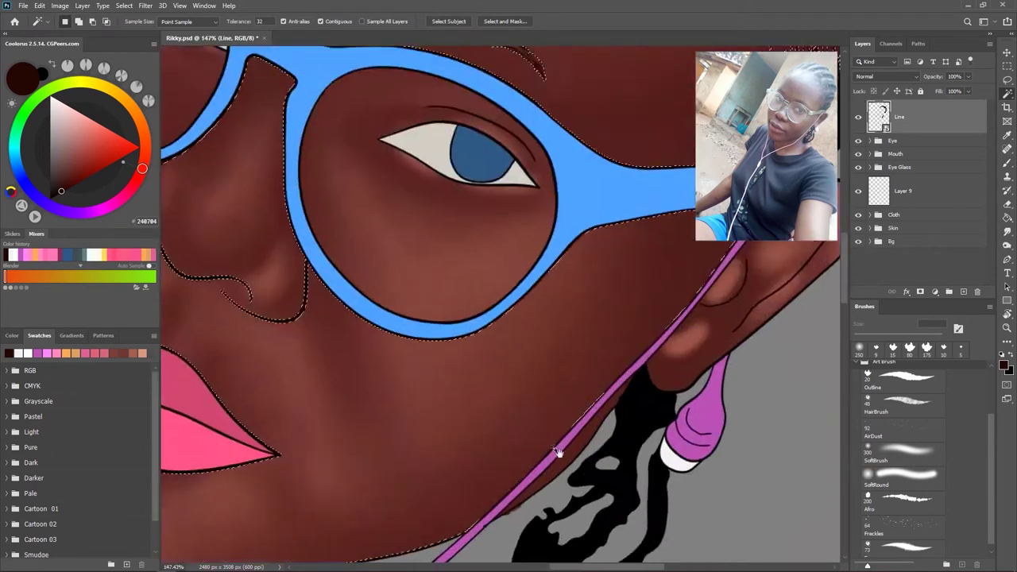
# - Extend the lasso selection along the jaw, past the ear, around the glasses and hairline
pyautogui.scroll(2, 492, 413)
pyautogui.press('l')
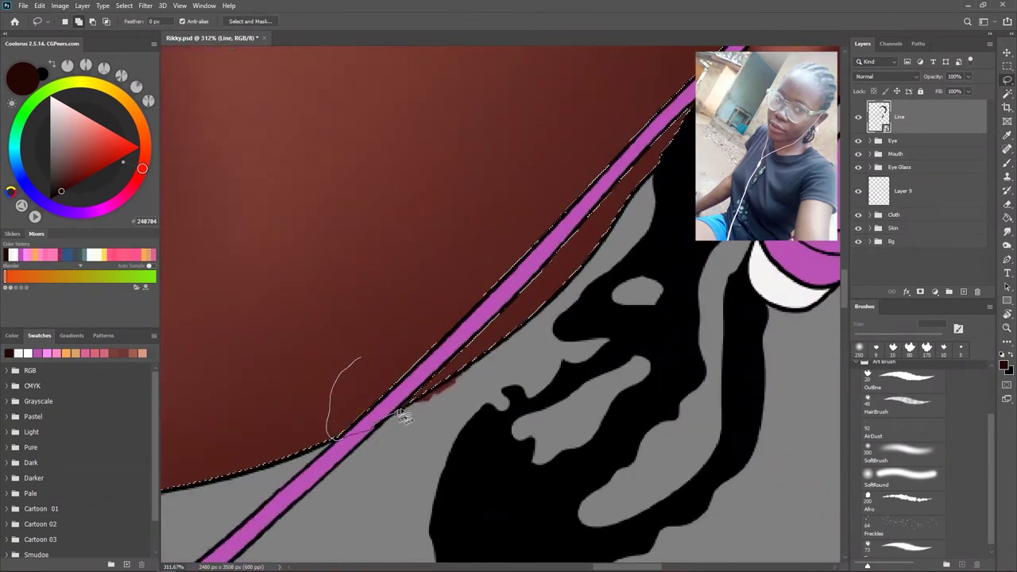
pyautogui.moveTo(361, 359); pyautogui.dragTo(601, 294)
pyautogui.scroll(-5, 461, 394)
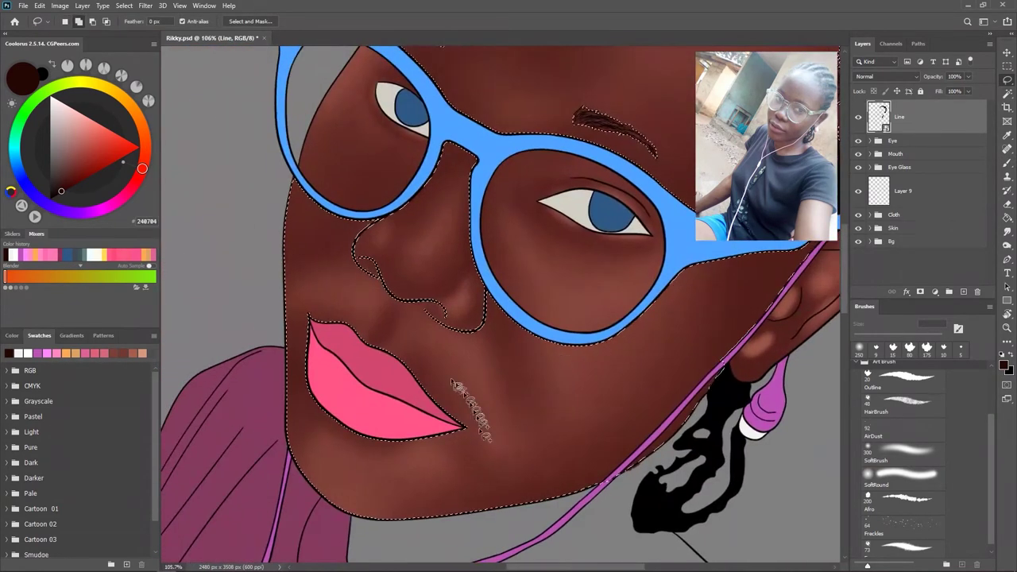
pyautogui.moveTo(477, 393); pyautogui.dragTo(604, 397)
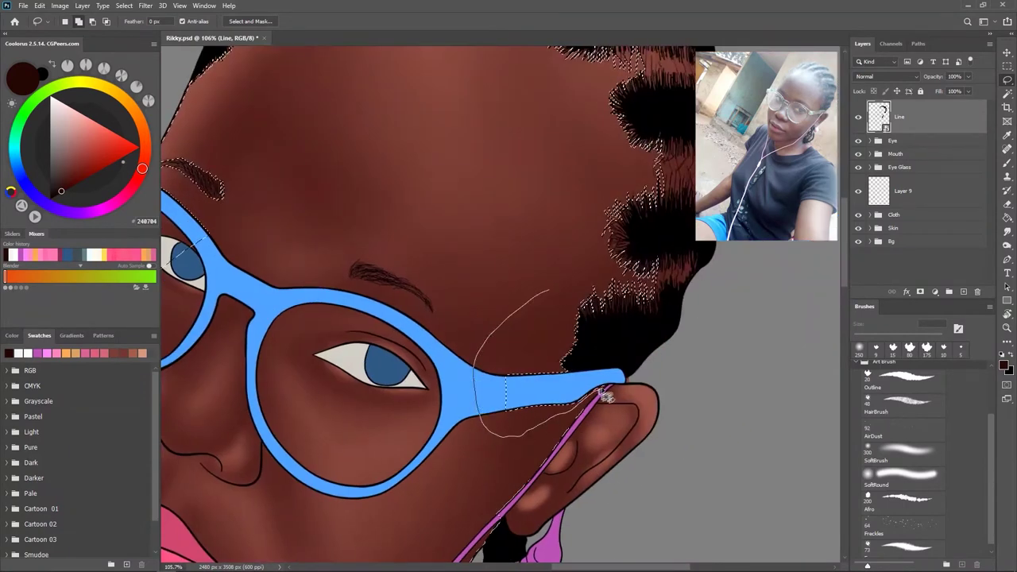
pyautogui.moveTo(526, 306); pyautogui.dragTo(283, 460)
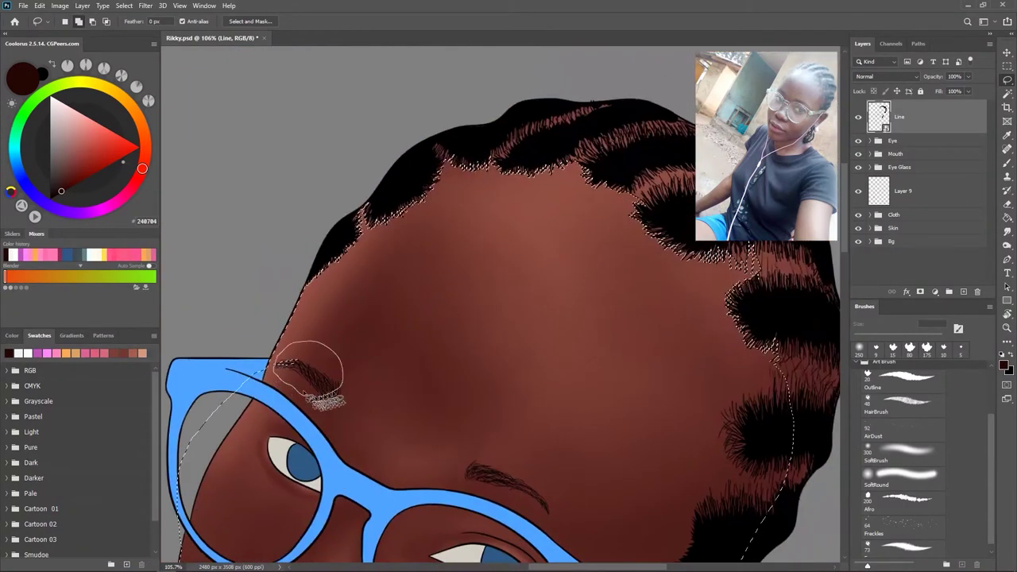
pyautogui.moveTo(443, 296)
pyautogui.mouseDown()
pyautogui.moveTo(427, 118)
pyautogui.moveTo(636, 413)
pyautogui.mouseUp()
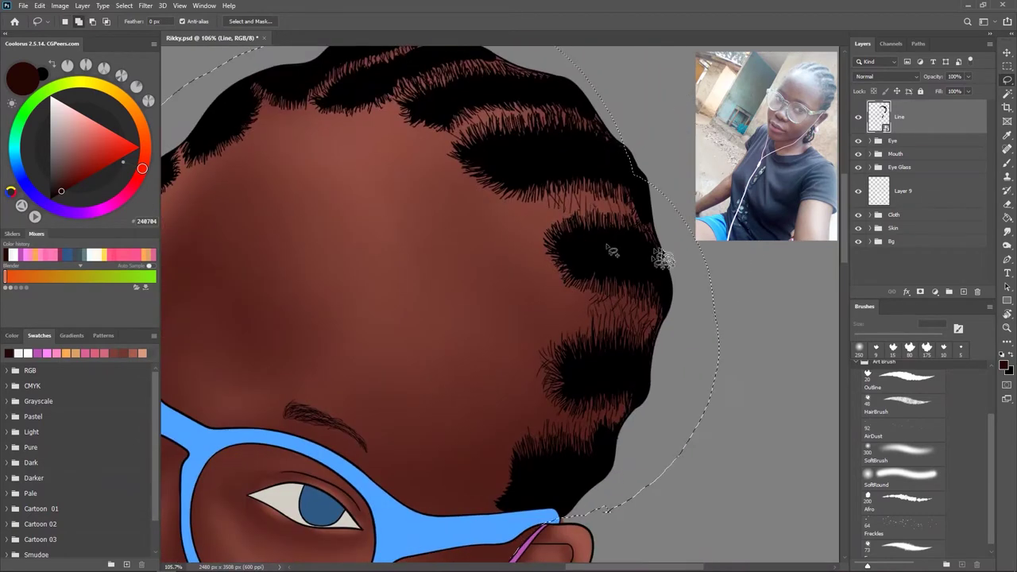
pyautogui.scroll(-5, 508, 317)
# - Expand the Skin group and add a new layer in it
pyautogui.click(123, 5)
pyautogui.click(876, 223)
pyautogui.click(876, 227)
pyautogui.click(964, 292)
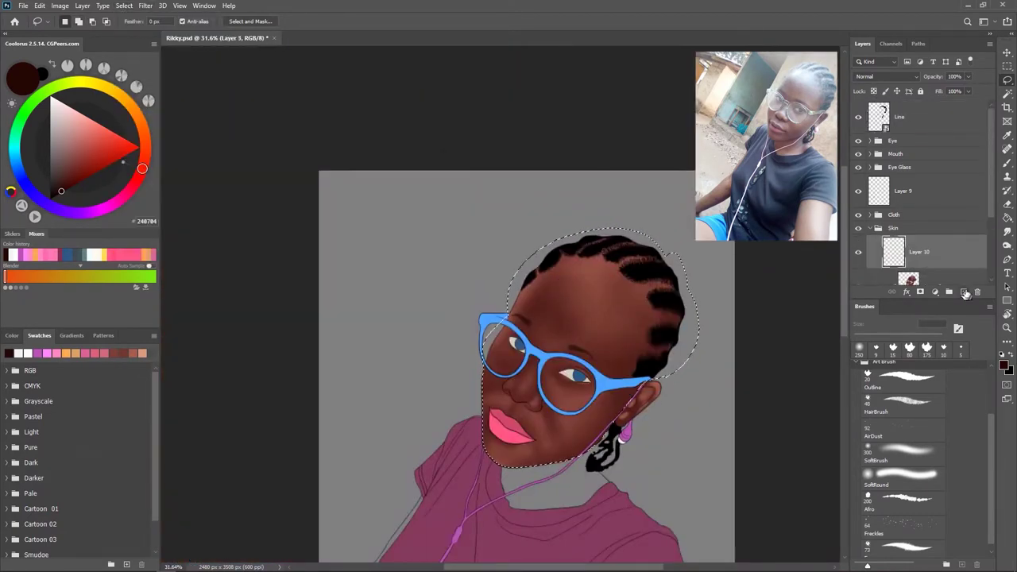
# - Choose the soft brush at 250 px and adjust its opacity
pyautogui.scroll(5, 564, 352)
pyautogui.click(903, 454)
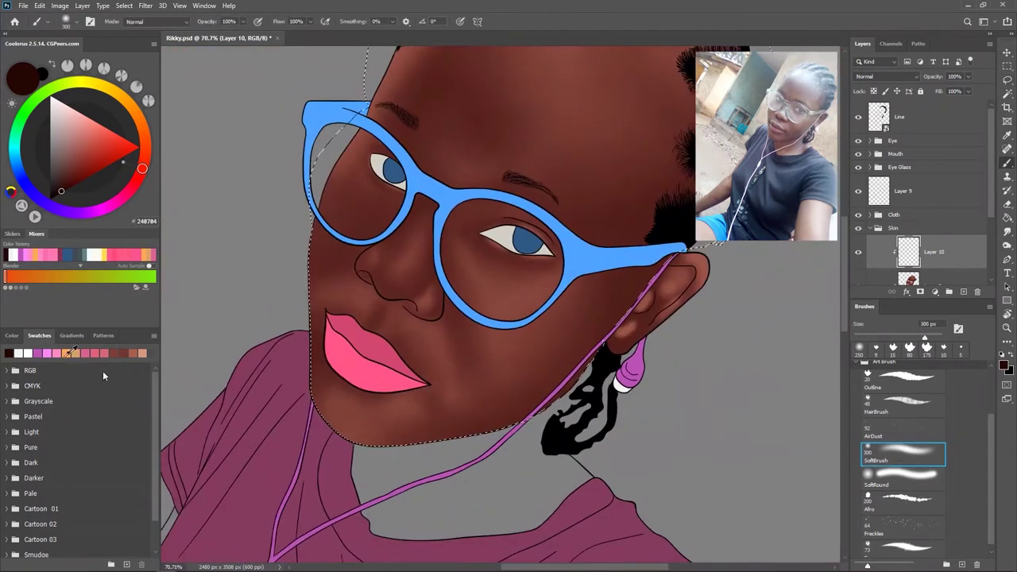
pyautogui.scroll(-5, 668, 225)
pyautogui.scroll(2, 556, 239)
pyautogui.press('[')
pyautogui.click(199, 22)
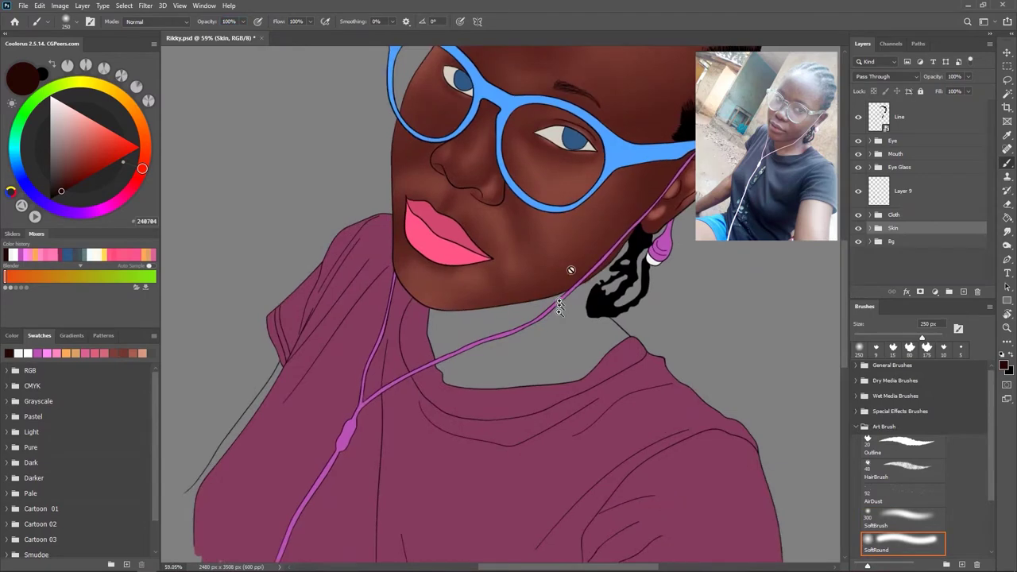
# - Reselect the face skin with Magic Wand on the line layer, then lasso-adjust around the glasses and hair
pyautogui.click(898, 116)
pyautogui.press('w')
pyautogui.click(388, 290)
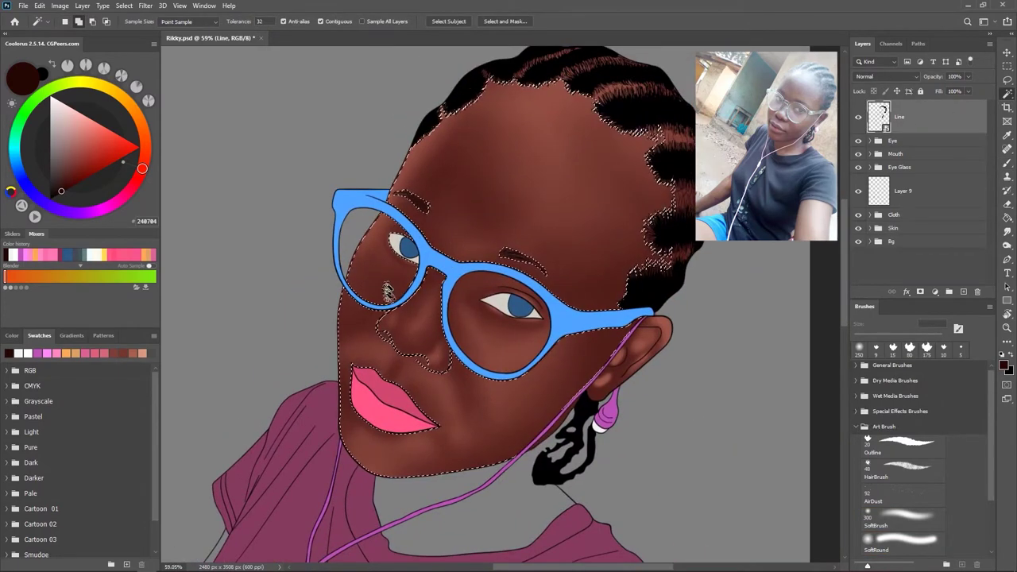
pyautogui.press('l')
pyautogui.moveTo(373, 302); pyautogui.dragTo(531, 403)
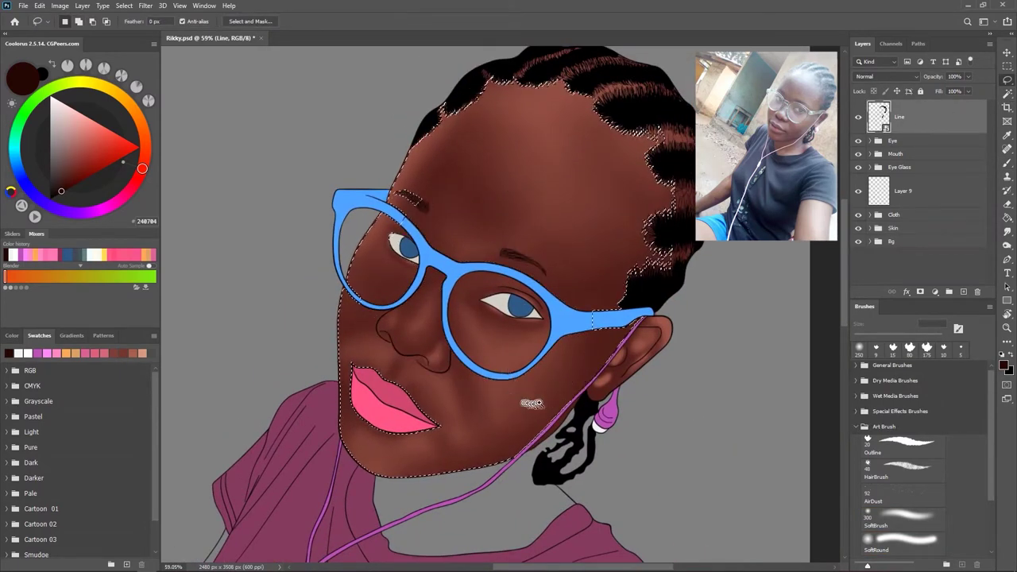
pyautogui.scroll(5, 530, 403)
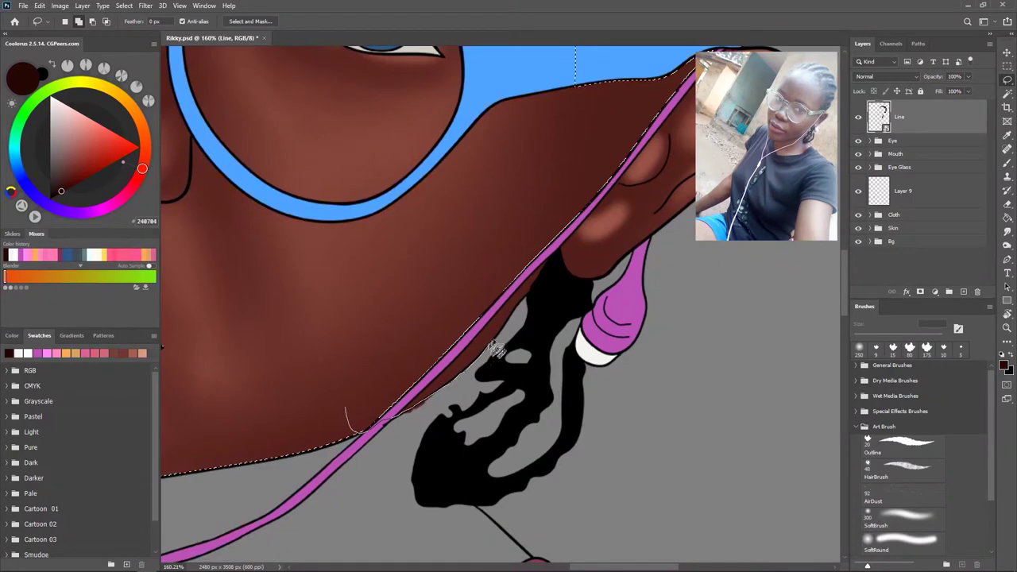
pyautogui.scroll(5, 564, 261)
pyautogui.moveTo(586, 222)
pyautogui.mouseDown()
pyautogui.moveTo(540, 286)
pyautogui.moveTo(556, 278)
pyautogui.mouseUp()
# - Add an arc over the top of the head to the selection
pyautogui.scroll(-5, 556, 278)
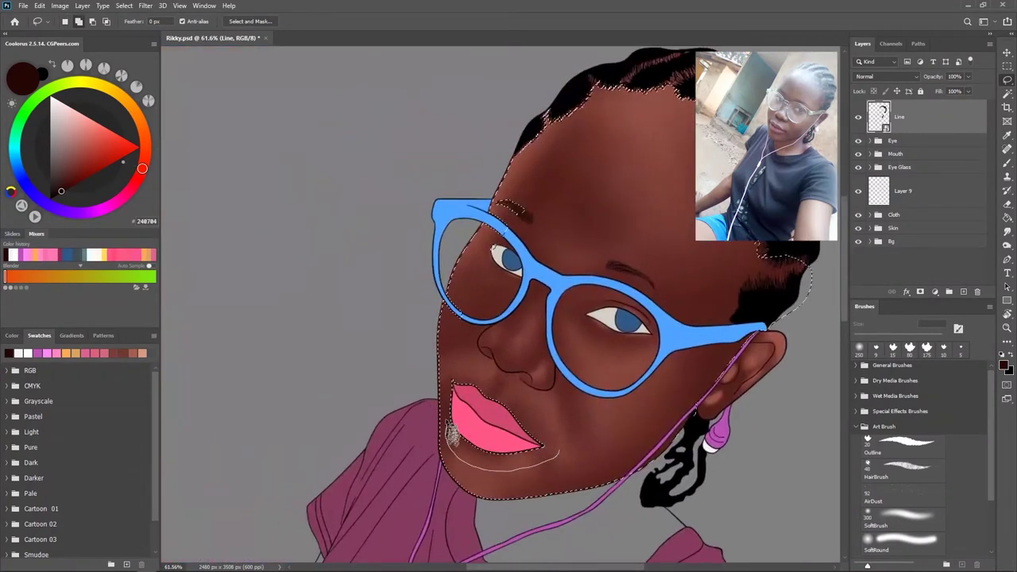
pyautogui.scroll(1, 445, 337)
pyautogui.scroll(3, 448, 384)
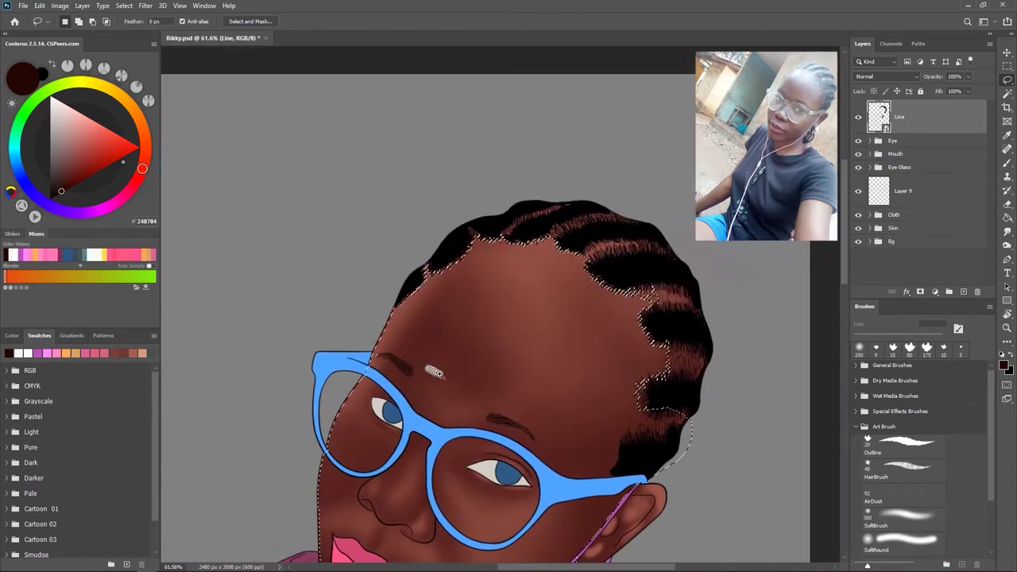
pyautogui.scroll(2, 493, 397)
pyautogui.scroll(1, 555, 407)
pyautogui.scroll(-4, 555, 408)
pyautogui.moveTo(338, 290); pyautogui.dragTo(635, 333)
pyautogui.scroll(-2, 635, 333)
# - Create a new Skin-group layer and set the soft brush to 500 px at 50% opacity
pyautogui.click(870, 228)
pyautogui.click(962, 291)
pyautogui.click(903, 520)
pyautogui.press(']')
pyautogui.press(']')
pyautogui.click(201, 18)
pyautogui.scroll(-2, 48, 476)
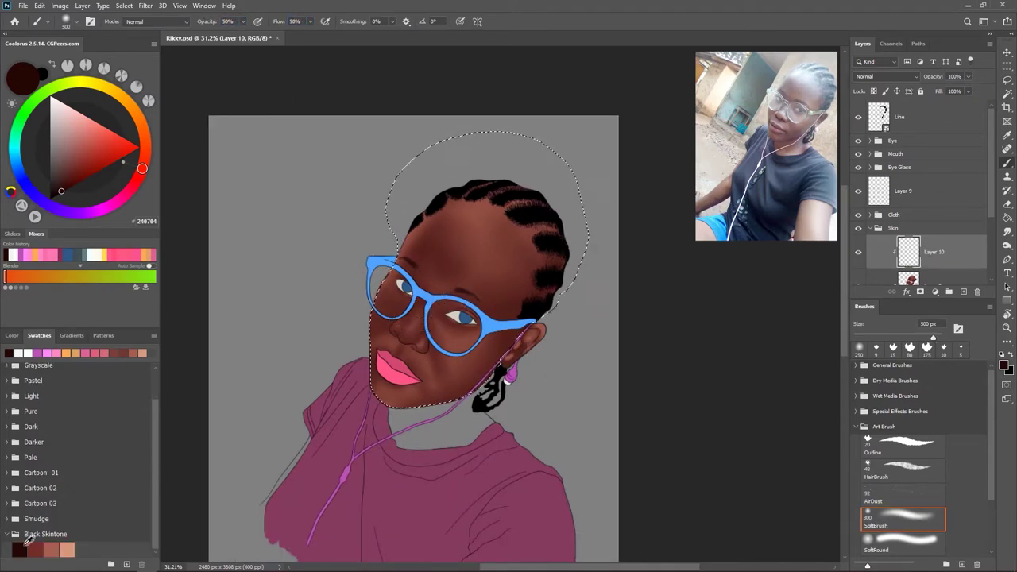
# - Pick the Black Skintone dark brown and shade the forehead and glasses area with a 250 px brush
pyautogui.click(11, 534)
pyautogui.scroll(3, 450, 225)
pyautogui.press('[')
pyautogui.press('[')
pyautogui.press('[')
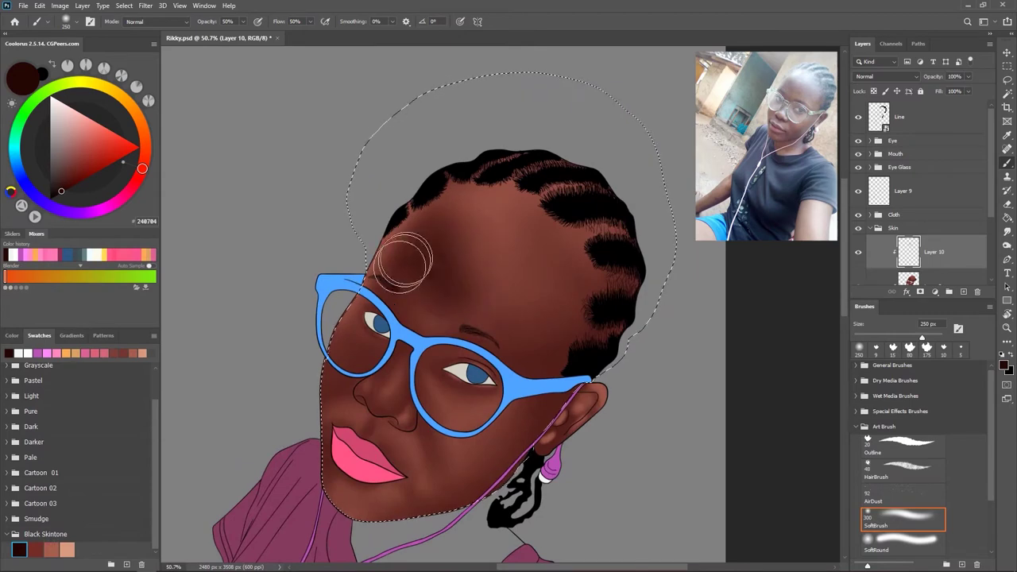
pyautogui.press(']')
pyautogui.press(']')
pyautogui.press(']')
pyautogui.press('[')
pyautogui.press('[')
pyautogui.press('[')
pyautogui.moveTo(572, 328); pyautogui.dragTo(592, 210)
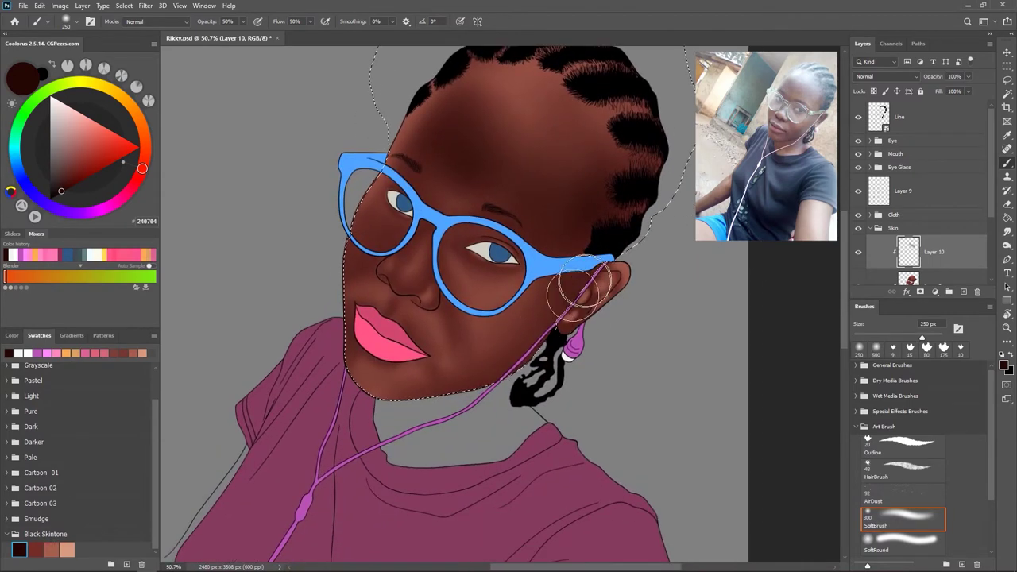
pyautogui.scroll(2, 389, 404)
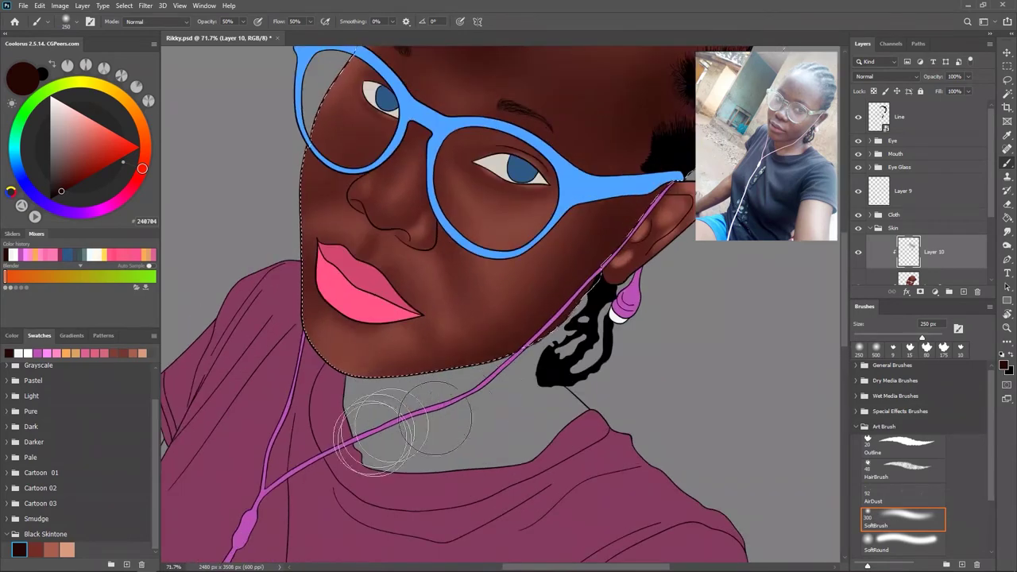
pyautogui.moveTo(612, 294)
pyautogui.mouseDown()
pyautogui.moveTo(629, 386)
pyautogui.moveTo(672, 426)
pyautogui.mouseUp()
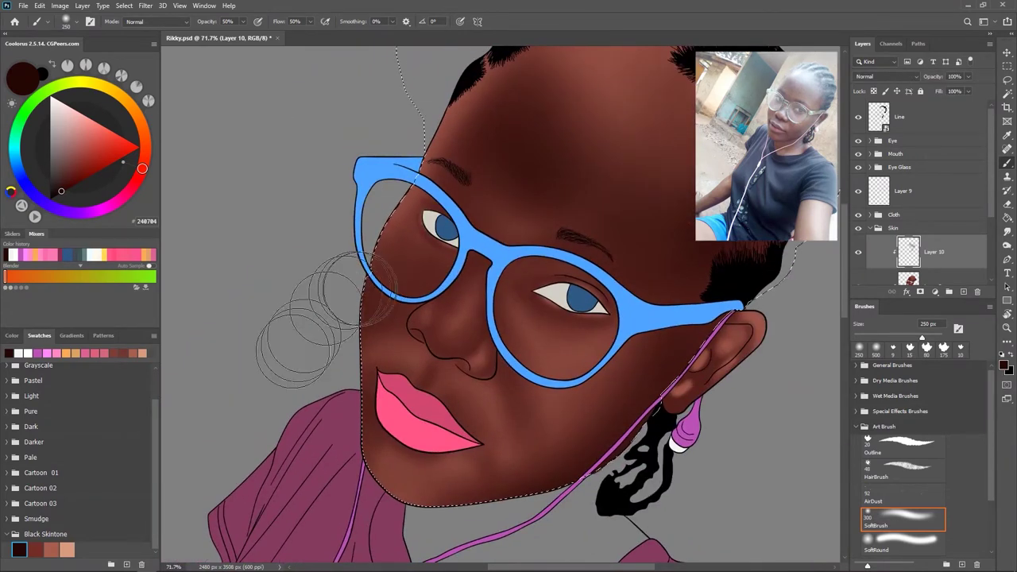
pyautogui.moveTo(443, 415); pyautogui.dragTo(439, 358)
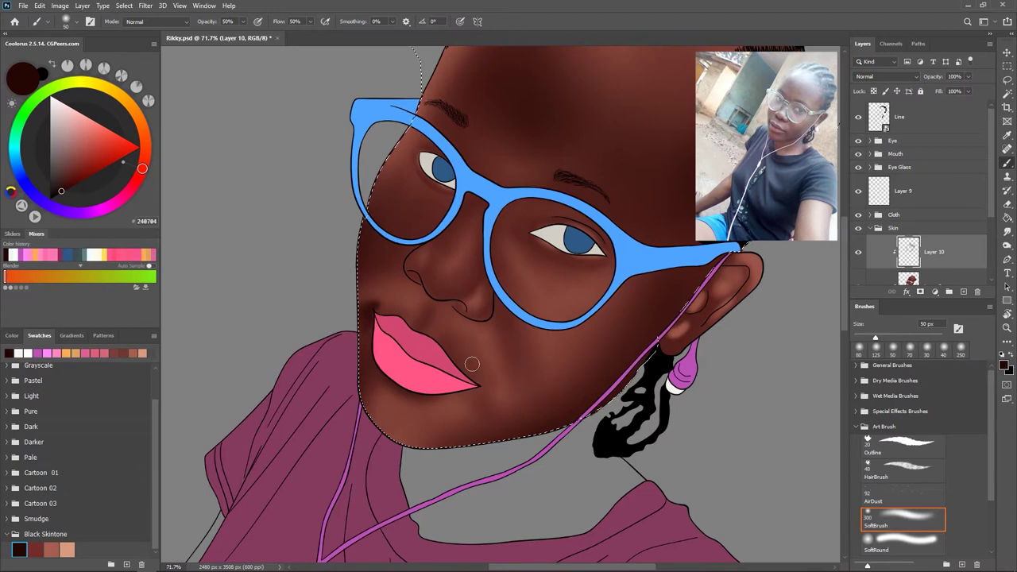
# - Refine shadows around the nose, eyes and brows with a 25–70 px brush, then fit the figure on screen
pyautogui.press(']')
pyautogui.press(']')
pyautogui.scroll(3, 448, 334)
pyautogui.press(']')
pyautogui.press(']')
pyautogui.press('[')
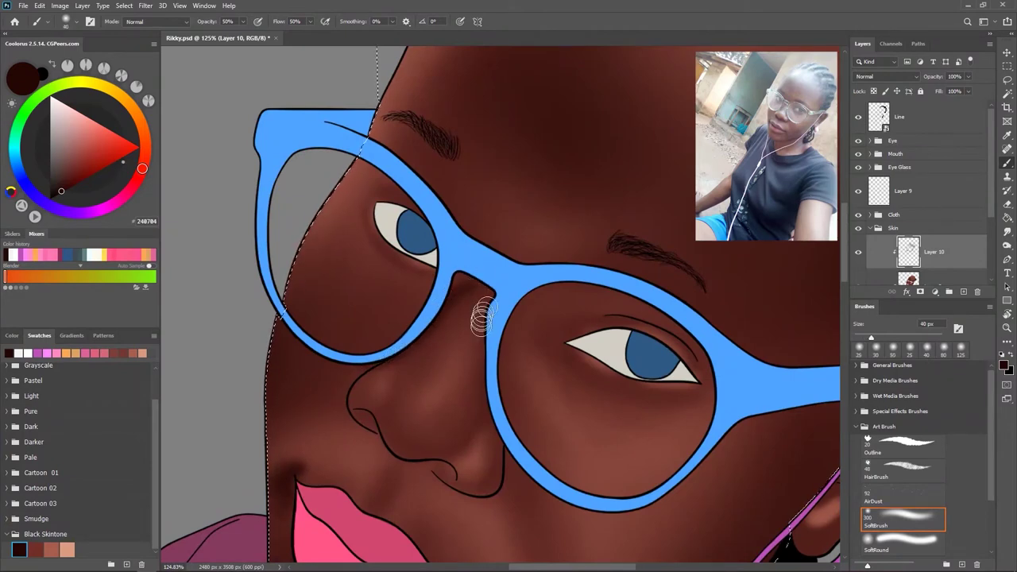
pyautogui.press(']')
pyautogui.moveTo(491, 421)
pyautogui.mouseDown()
pyautogui.moveTo(487, 335)
pyautogui.moveTo(483, 384)
pyautogui.mouseUp()
pyautogui.press(']')
pyautogui.press(']')
pyautogui.press(']')
pyautogui.press(']')
pyautogui.moveTo(550, 218)
pyautogui.mouseDown()
pyautogui.moveTo(499, 288)
pyautogui.moveTo(494, 391)
pyautogui.mouseUp()
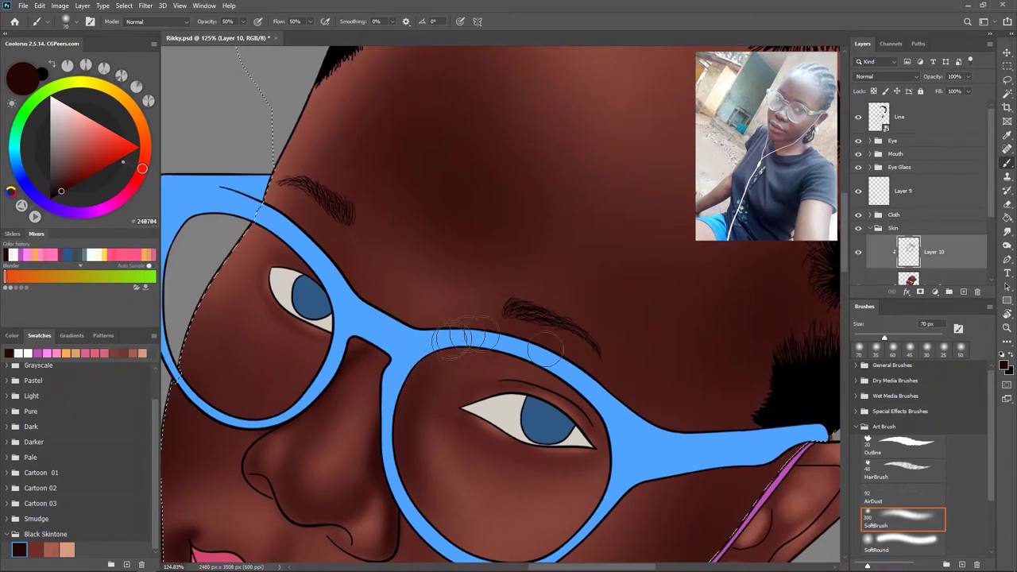
pyautogui.hotkey('ctrl', '-')
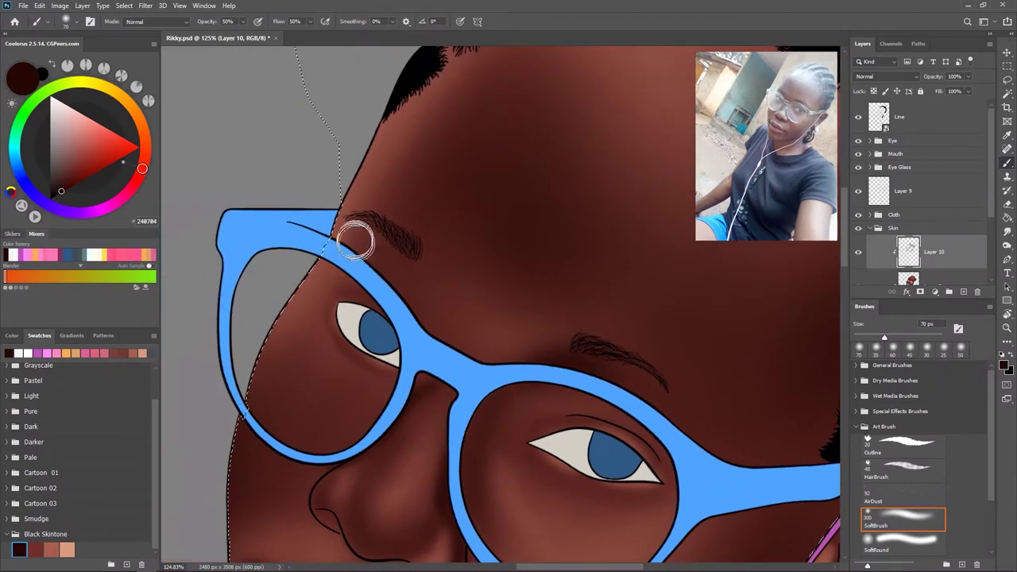
pyautogui.hotkey('ctrl', '0')
pyautogui.scroll(3, 595, 368)
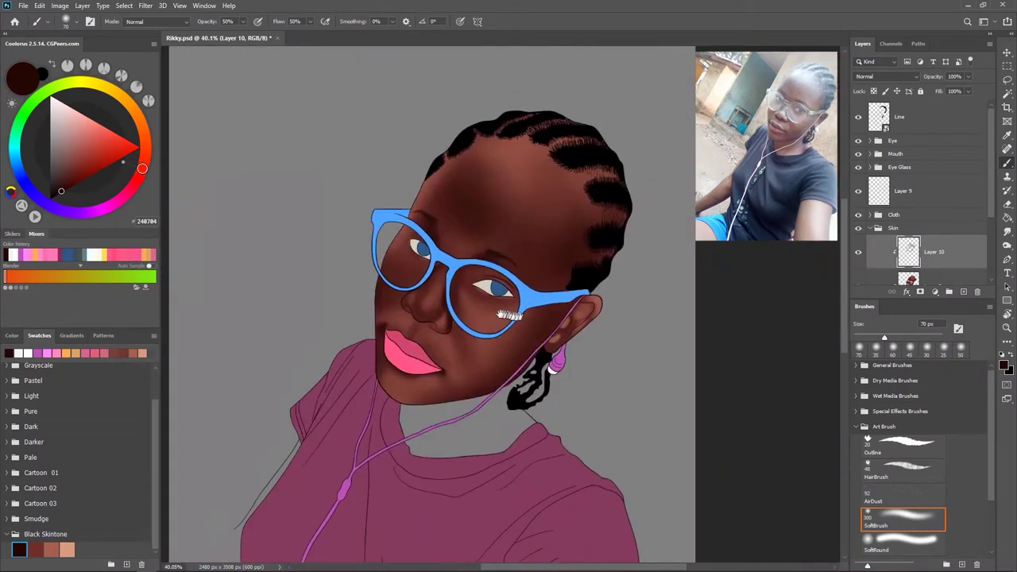
# - Shade the top, left corner and lower edge of the left eye white with a 15 px soft brush
pyautogui.press(']')
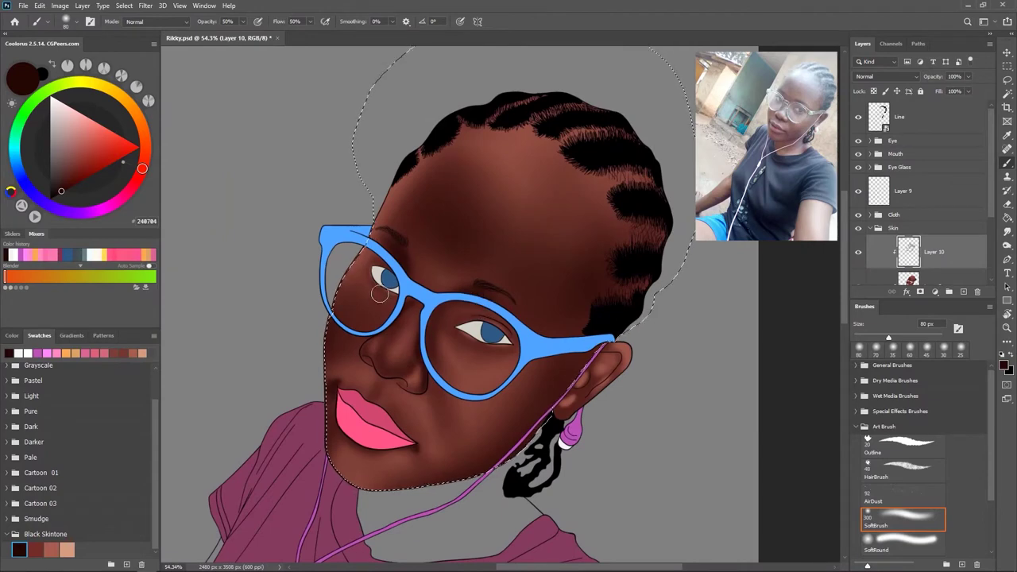
pyautogui.scroll(2, 441, 328)
pyautogui.scroll(2, 421, 293)
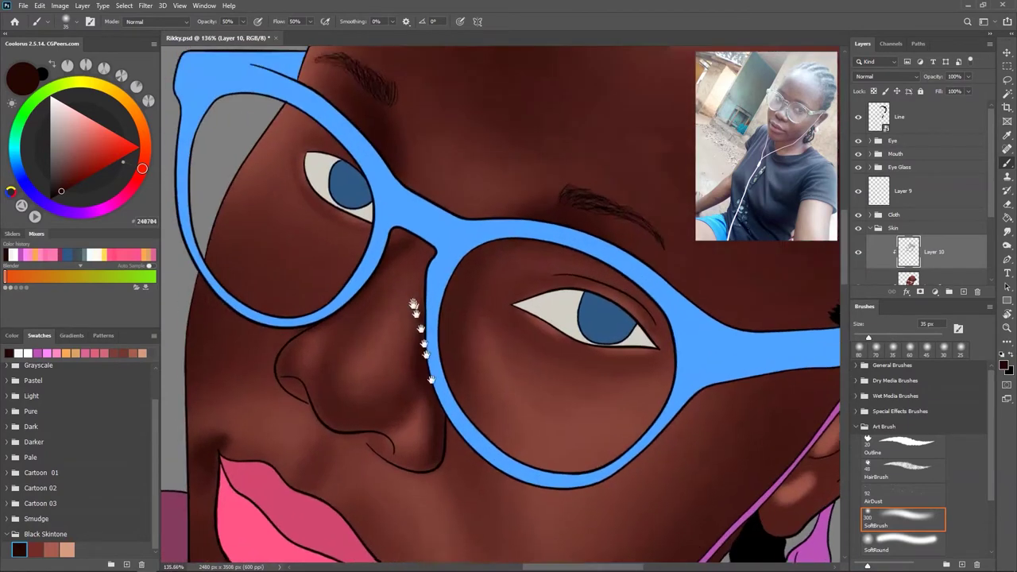
pyautogui.scroll(2, 338, 325)
pyautogui.press('[')
pyautogui.press('[')
pyautogui.press('[')
pyautogui.moveTo(342, 300); pyautogui.dragTo(401, 328)
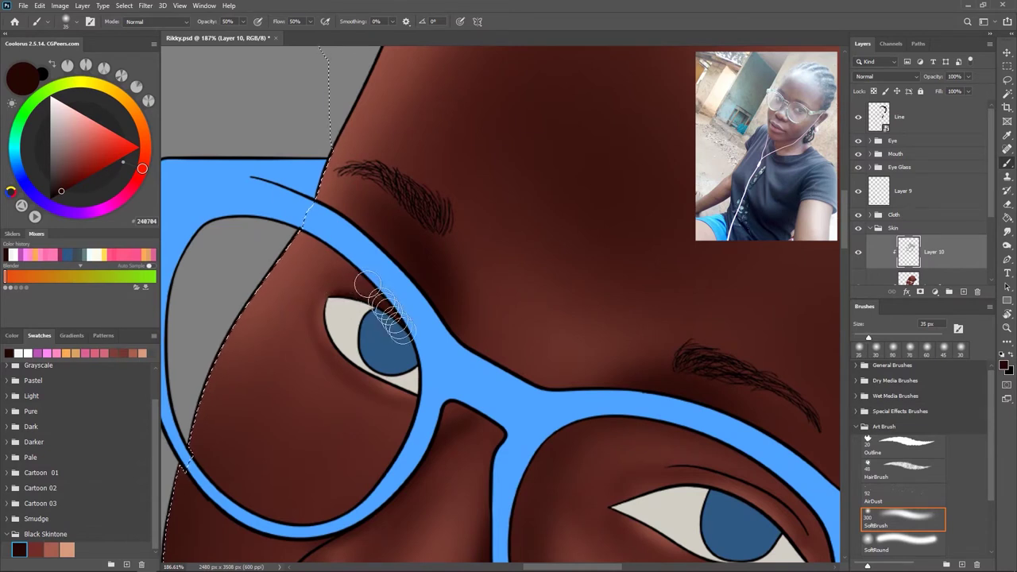
pyautogui.press('[')
pyautogui.moveTo(328, 305); pyautogui.dragTo(333, 343)
pyautogui.moveTo(329, 306); pyautogui.dragTo(355, 365)
# - Shade the lower edge of the right eye with a 40 px brush
pyautogui.scroll(-5, 332, 314)
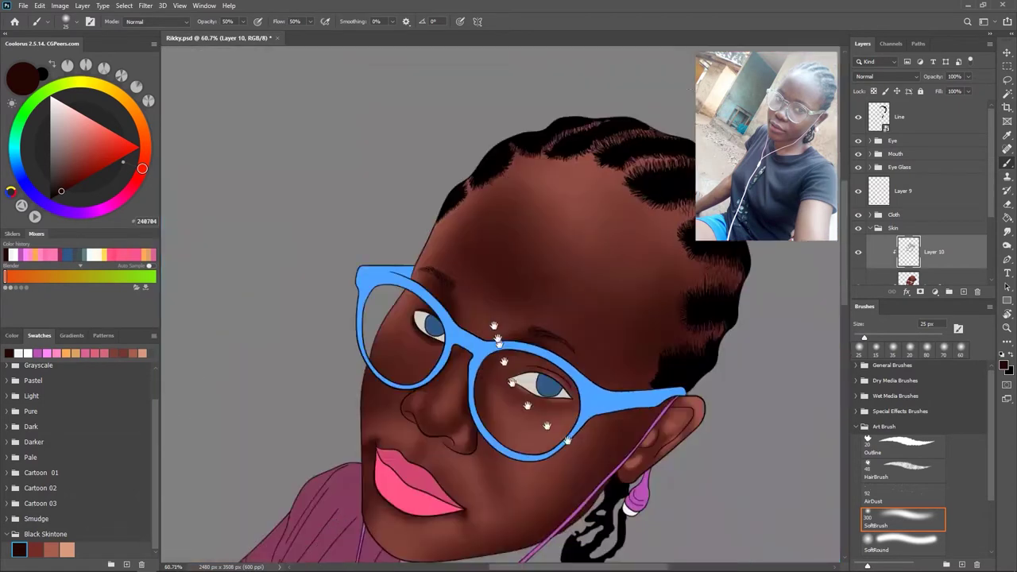
pyautogui.scroll(4, 405, 287)
pyautogui.press(']')
pyautogui.press(']')
pyautogui.moveTo(419, 290)
pyautogui.mouseDown()
pyautogui.moveTo(500, 324)
pyautogui.moveTo(413, 298)
pyautogui.mouseUp()
pyautogui.press('[')
pyautogui.press('[')
pyautogui.press('[')
pyautogui.press('[')
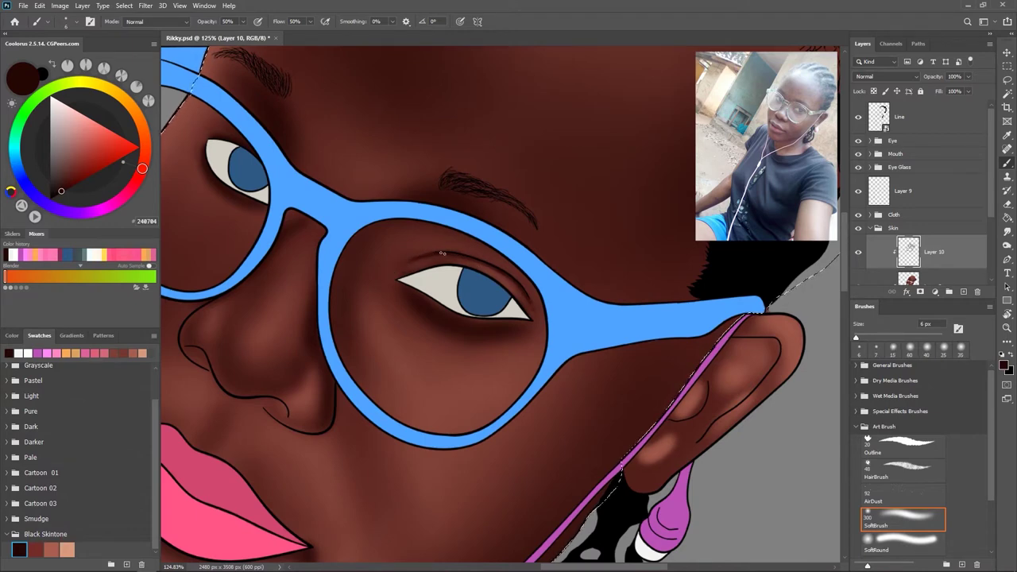
# - Zoom in on the nose and mouth and return to the dark brown paint colour
pyautogui.keyDown('alt'); pyautogui.click(554, 322); pyautogui.keyUp('alt')
pyautogui.click(555, 323)
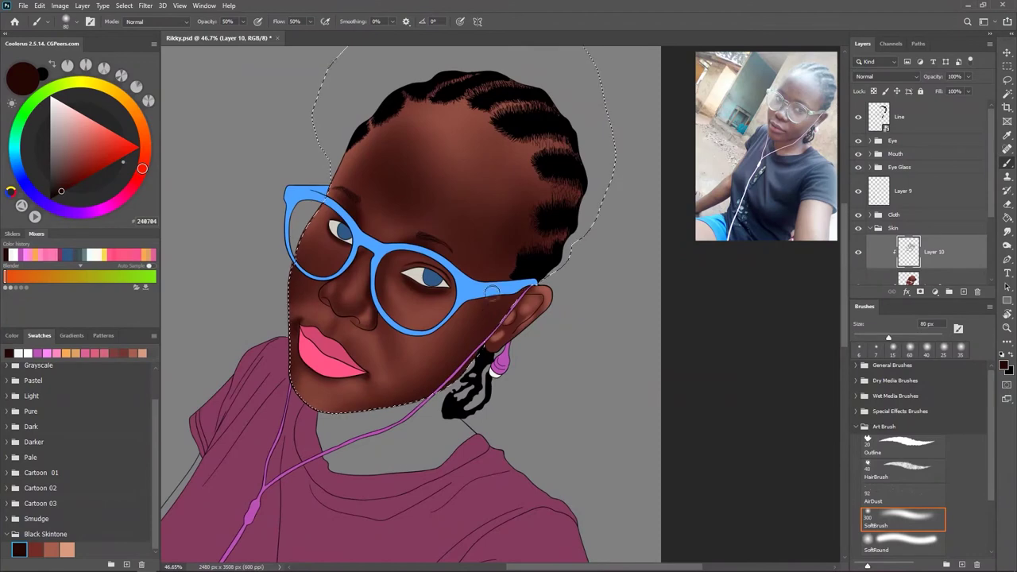
pyautogui.moveTo(308, 297); pyautogui.dragTo(397, 361)
pyautogui.press('[')
pyautogui.press('[')
pyautogui.press('[')
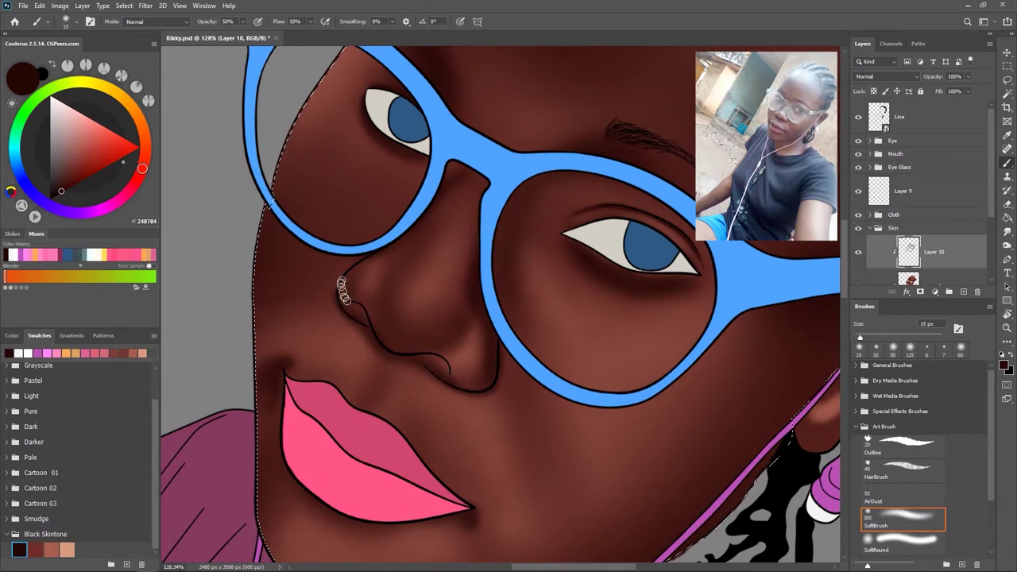
pyautogui.keyDown('alt'); pyautogui.click(341, 292); pyautogui.keyUp('alt')
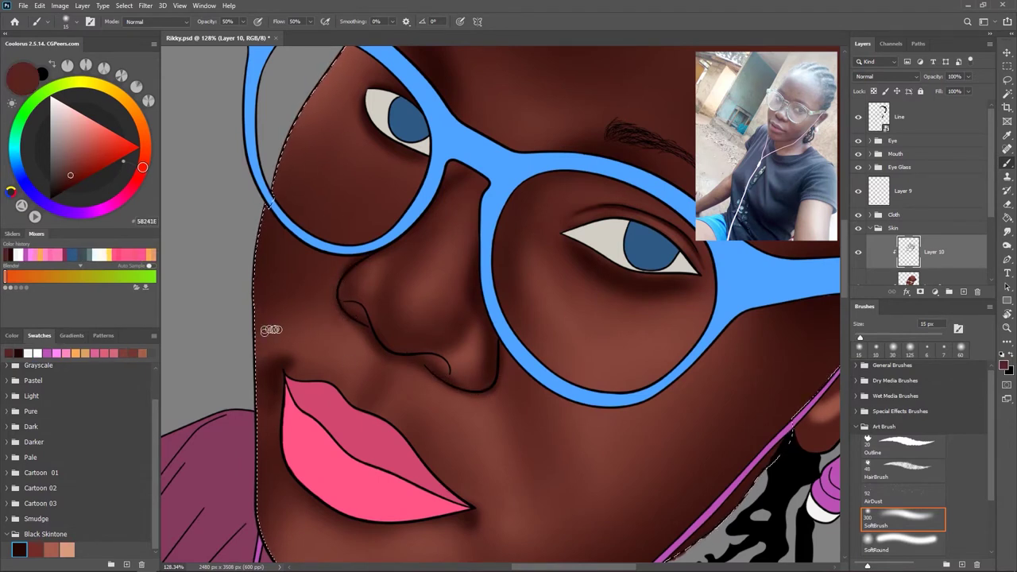
pyautogui.click(7, 258)
pyautogui.press(']')
pyautogui.press(']')
pyautogui.press(']')
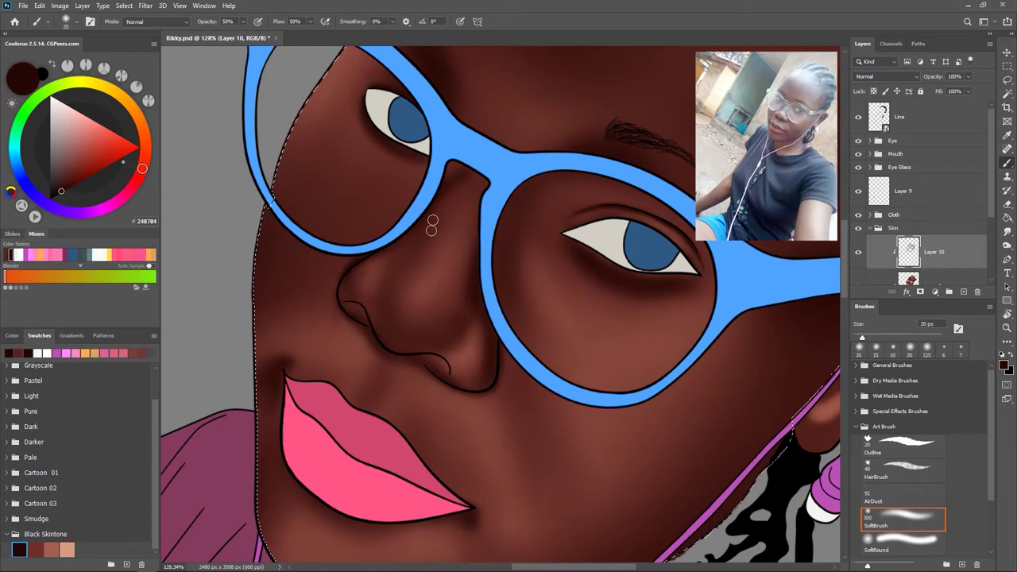
# - Softly darken the right side of the head with a 500 px brush
pyautogui.scroll(-6, 466, 188)
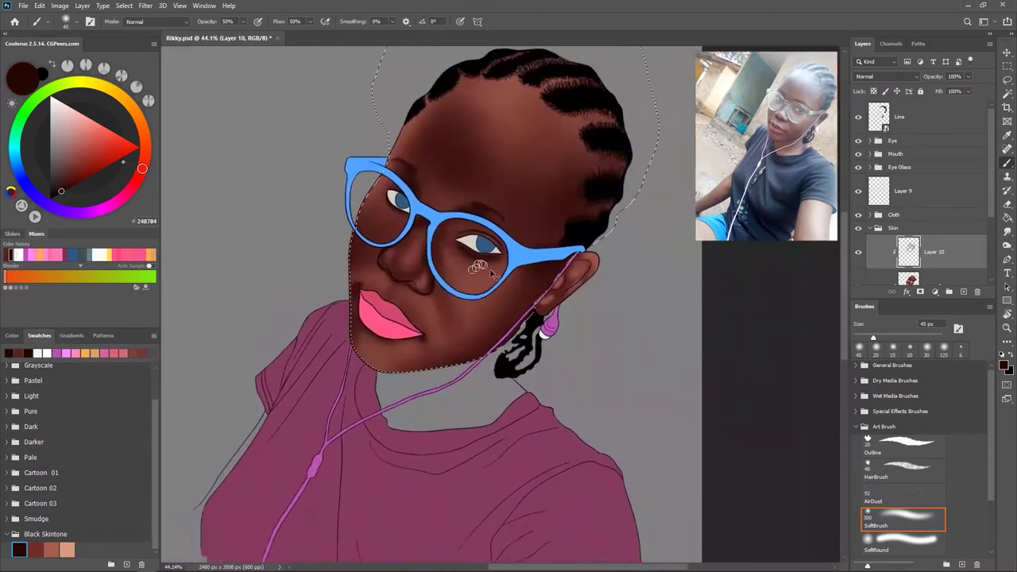
pyautogui.press(']')
pyautogui.press(']')
pyautogui.press(']')
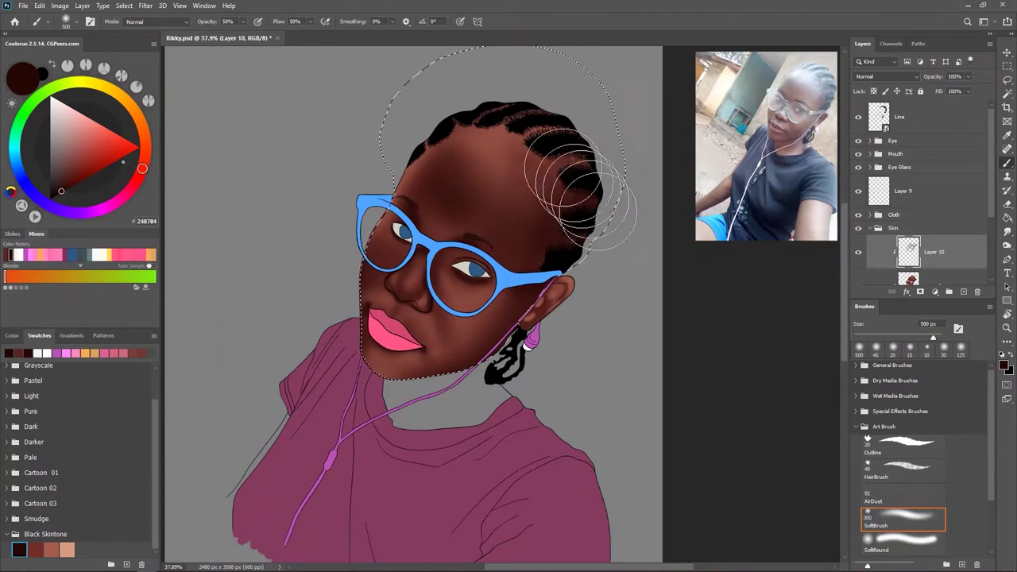
pyautogui.moveTo(544, 159); pyautogui.dragTo(405, 143)
pyautogui.press('[')
pyautogui.press('[')
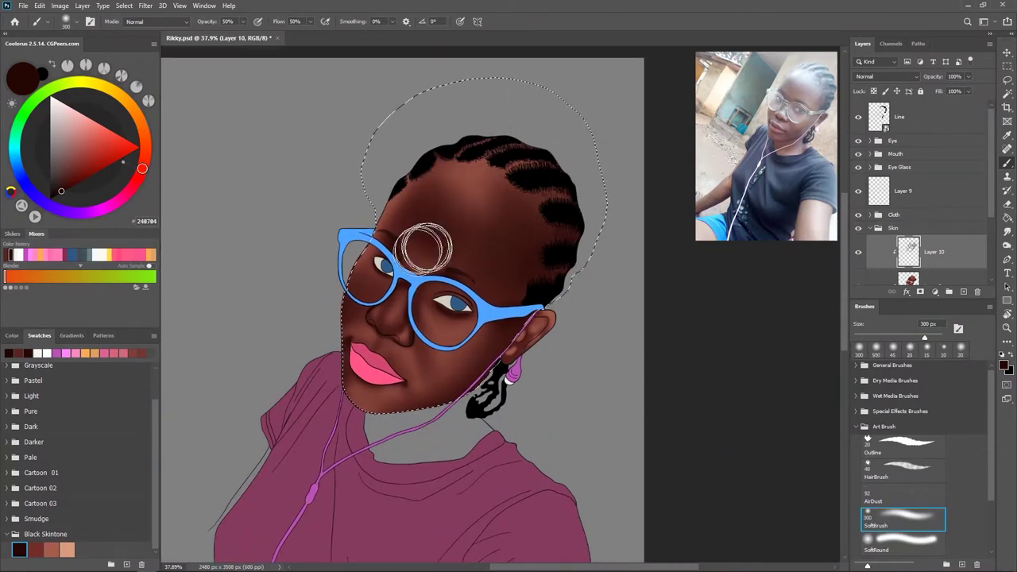
pyautogui.scroll(1, 469, 262)
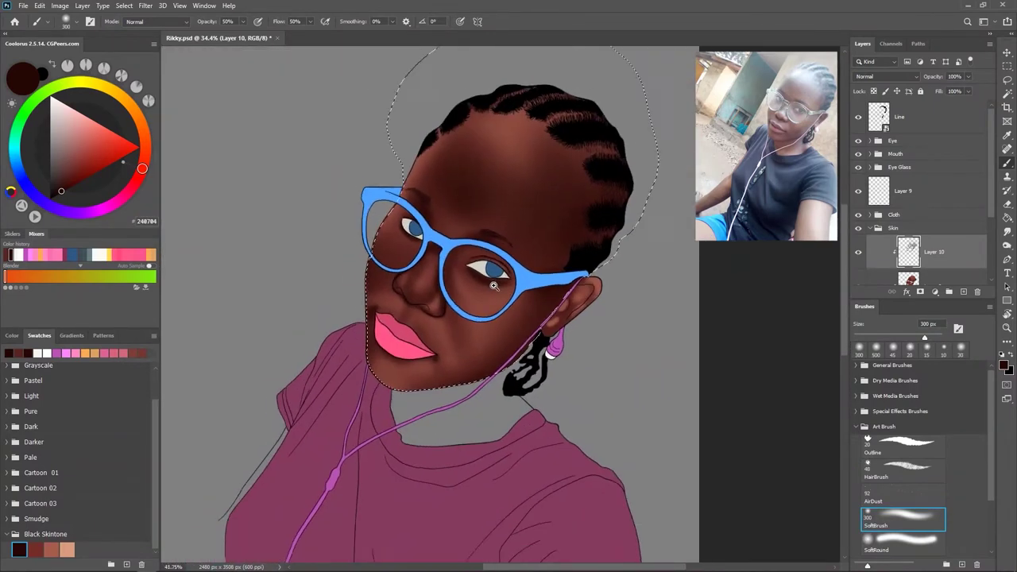
# - Add a head-shaped layer mask to Layer 10 from the selection, then select the Skin group
pyautogui.click(858, 252)
pyautogui.click(857, 251)
pyautogui.click(858, 252)
pyautogui.scroll(-1, 595, 308)
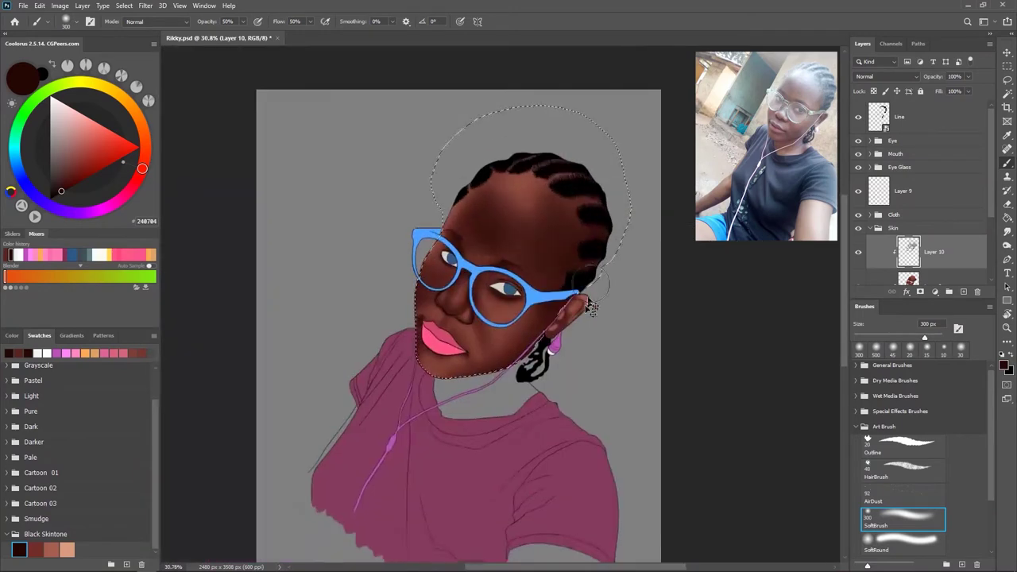
pyautogui.scroll(-1, 556, 301)
pyautogui.hotkey('ctrl', 'd')
pyautogui.hotkey('ctrl', 'shift', 'd')
pyautogui.click(920, 291)
pyautogui.scroll(1, 393, 401)
pyautogui.click(871, 229)
pyautogui.scroll(1, 421, 305)
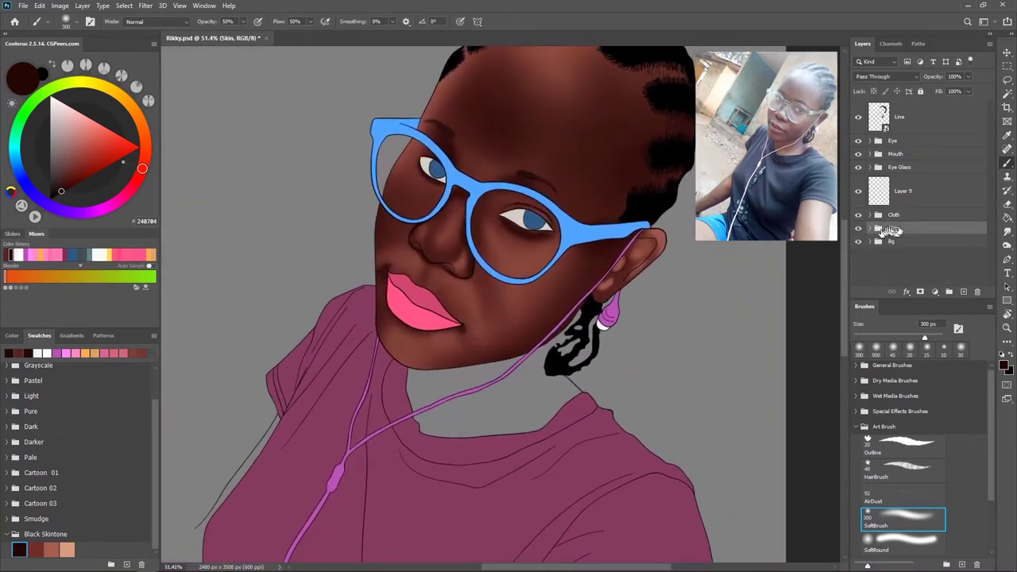
# - Collapse Skin and Eye, expand Mouth, and add a new layer clipped to the lip layer
pyautogui.click(870, 140)
pyautogui.click(870, 142)
pyautogui.click(872, 153)
pyautogui.click(922, 212)
pyautogui.click(962, 292)
pyautogui.hotkey('ctrl', 'alt', 'g')
# - Paint deeper pink at 100% opacity near the lip corner, then choose dark maroon
pyautogui.keyDown('alt'); pyautogui.click(415, 316); pyautogui.keyUp('alt')
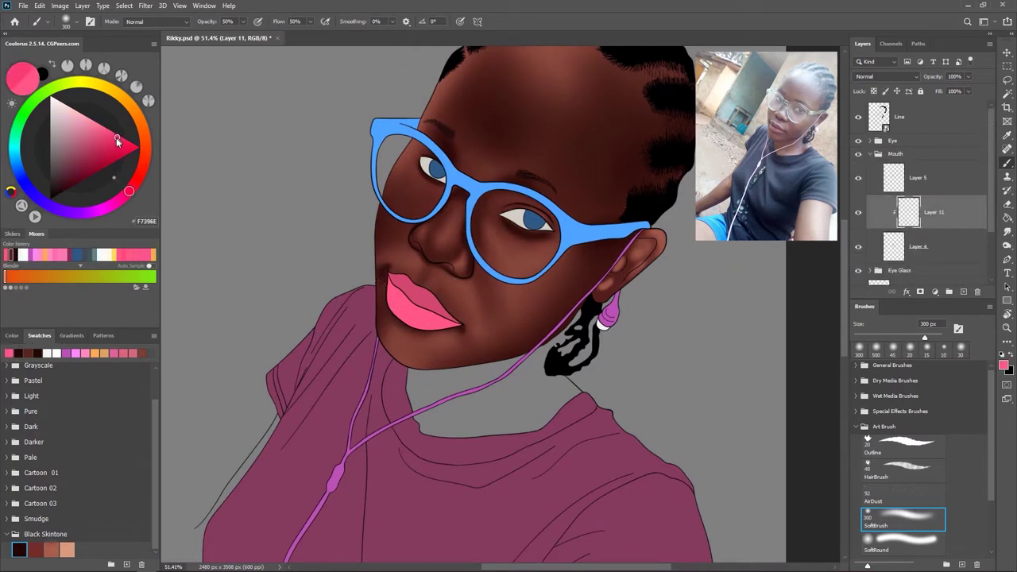
pyautogui.moveTo(119, 140); pyautogui.dragTo(115, 144)
pyautogui.click(278, 21)
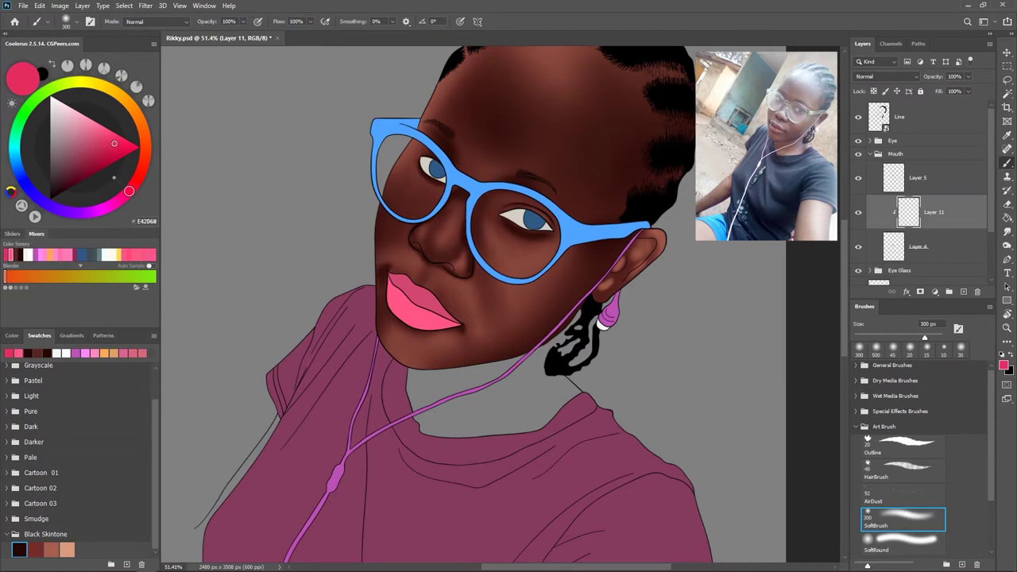
pyautogui.scroll(3, 411, 283)
pyautogui.scroll(3, 411, 282)
pyautogui.click(366, 295)
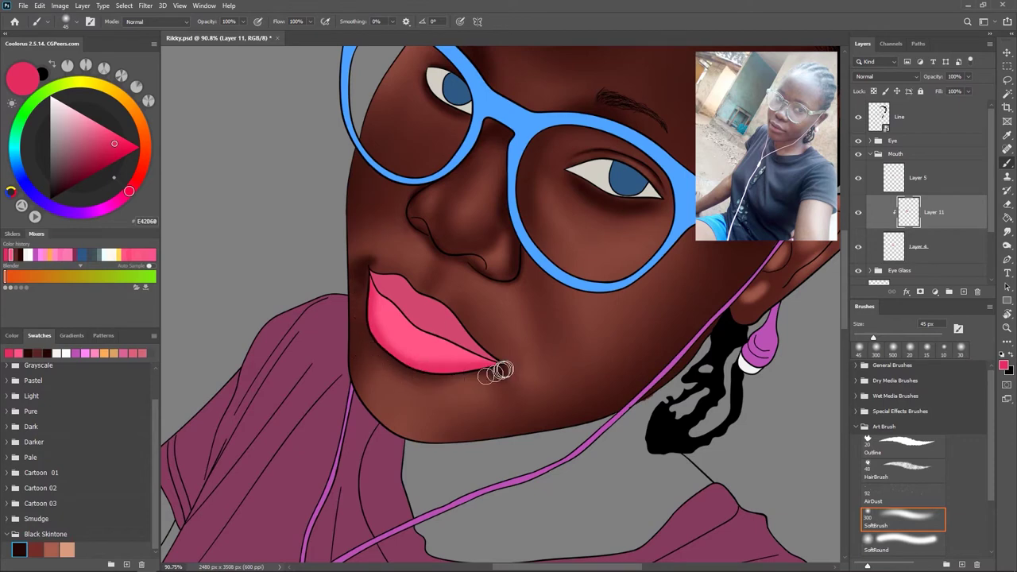
pyautogui.click(75, 178)
pyautogui.scroll(3, 399, 348)
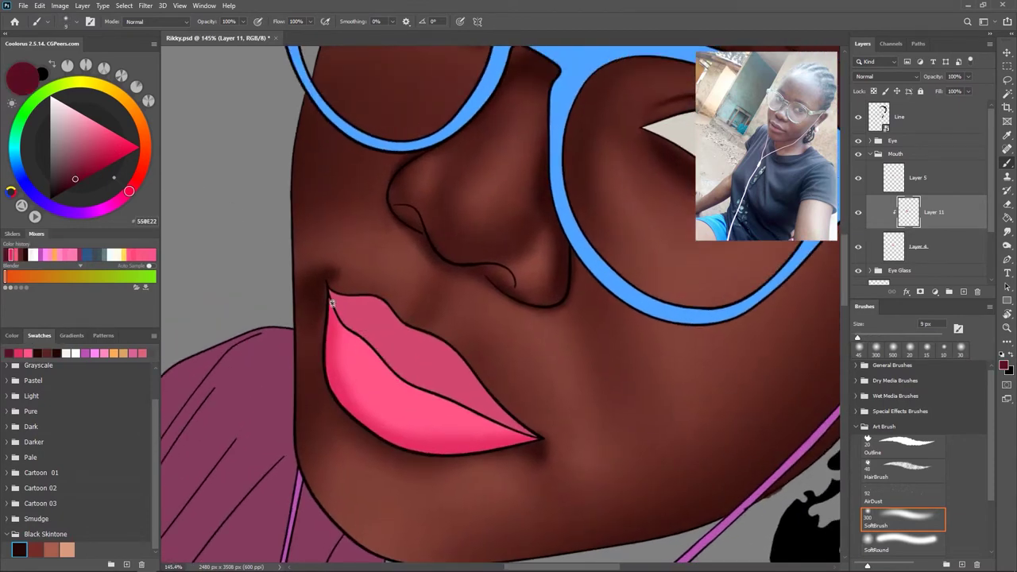
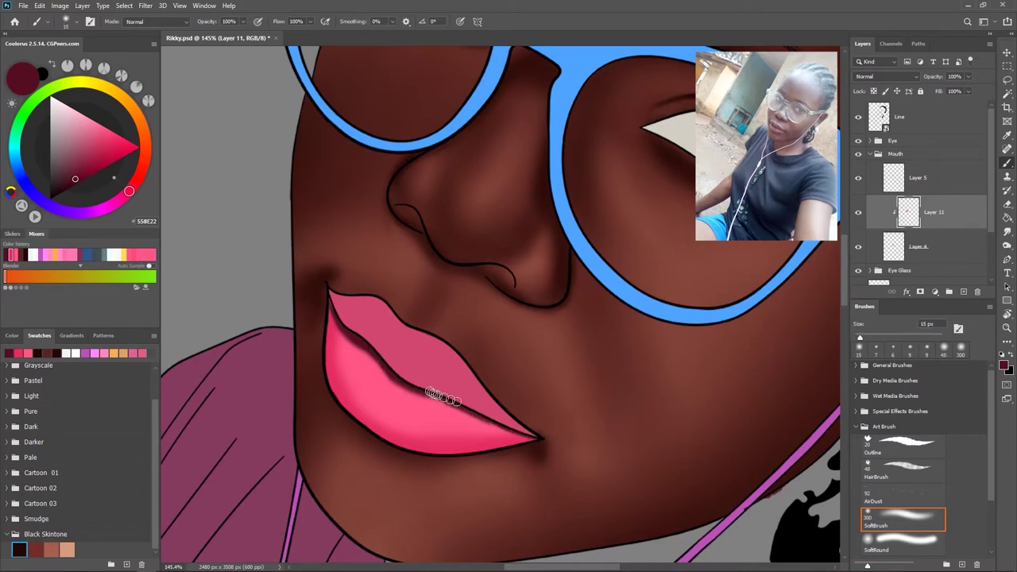
# - Pick the lip pink, then a darker pink for shadows, and enlarge the soft brush
pyautogui.scroll(-5, 443, 397)
pyautogui.scroll(2, 480, 376)
pyautogui.scroll(3, 480, 376)
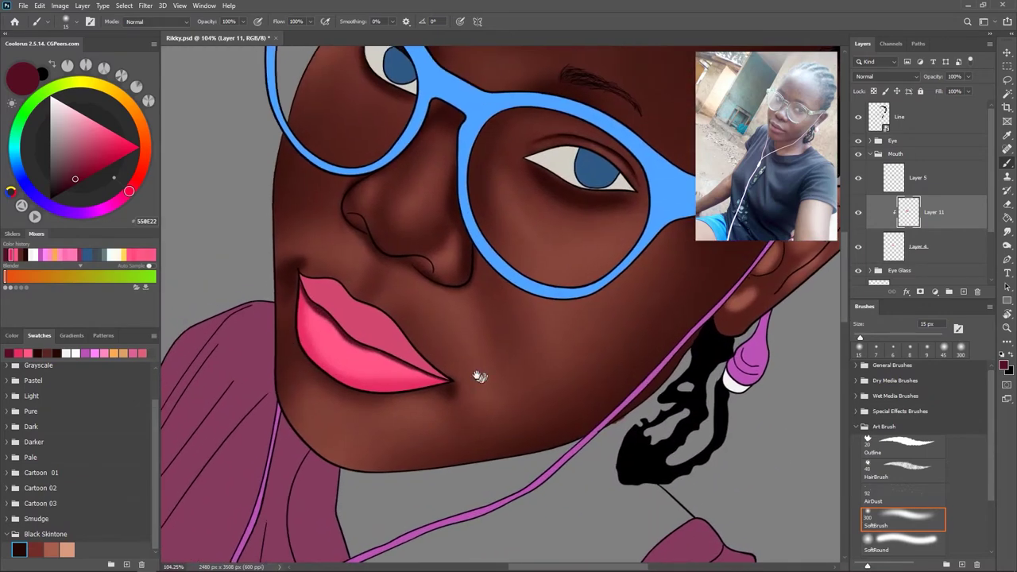
pyautogui.keyDown('alt'); pyautogui.click(300, 317); pyautogui.keyUp('alt')
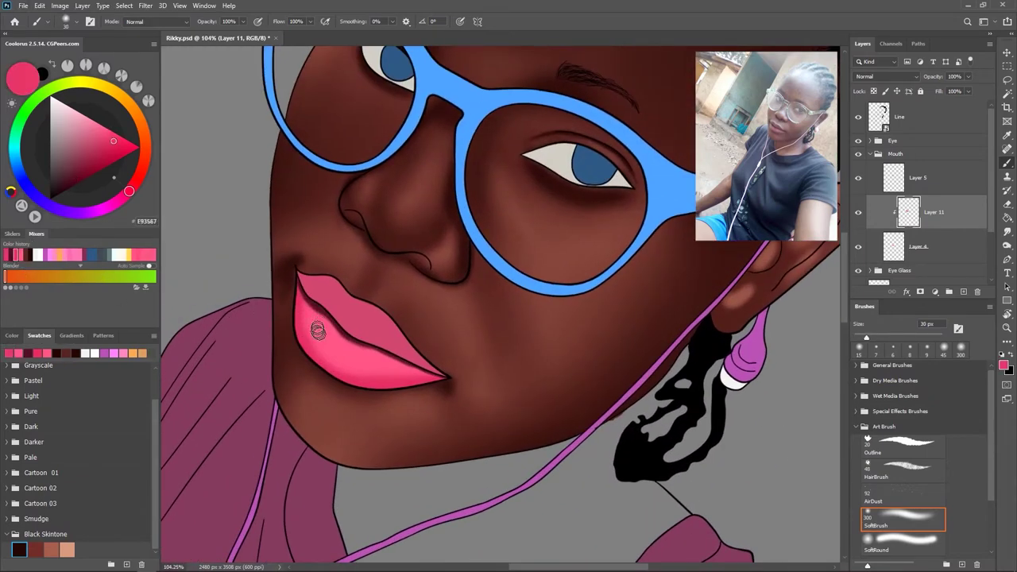
pyautogui.keyDown('alt'); pyautogui.click(301, 338); pyautogui.keyUp('alt')
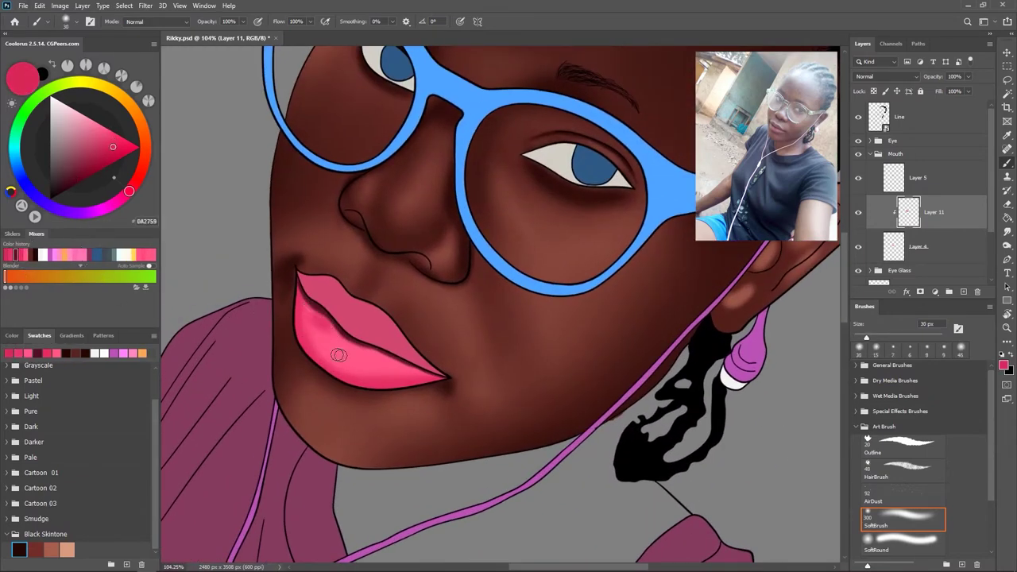
pyautogui.scroll(-5, 329, 359)
pyautogui.scroll(4, 368, 344)
pyautogui.press(']')
pyautogui.scroll(-5, 320, 306)
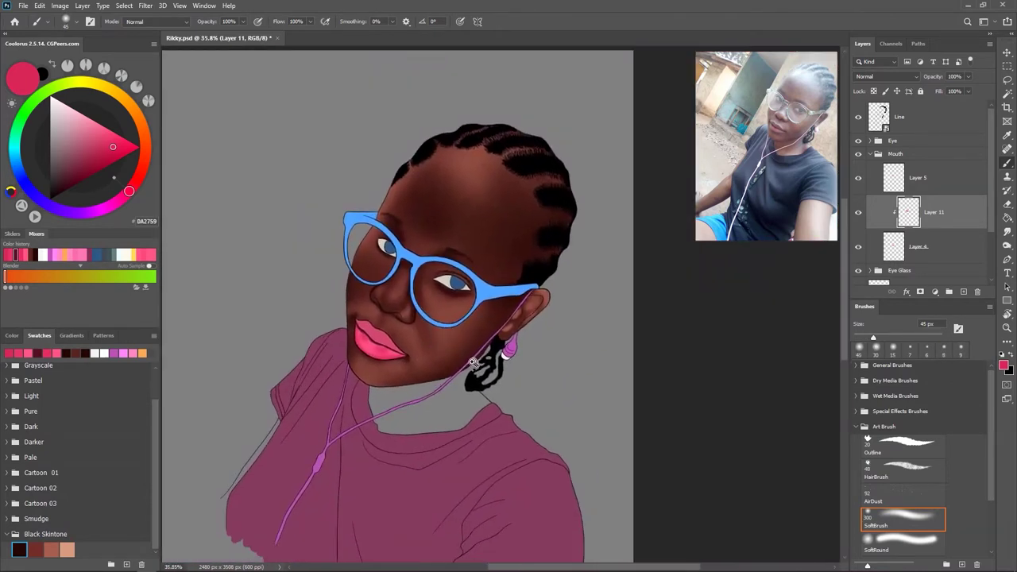
pyautogui.scroll(4, 318, 318)
# - Add a layer above Layer 5 and shade the left lower lip with deeper pink
pyautogui.moveTo(890, 237); pyautogui.dragTo(897, 191)
pyautogui.click(100, 147)
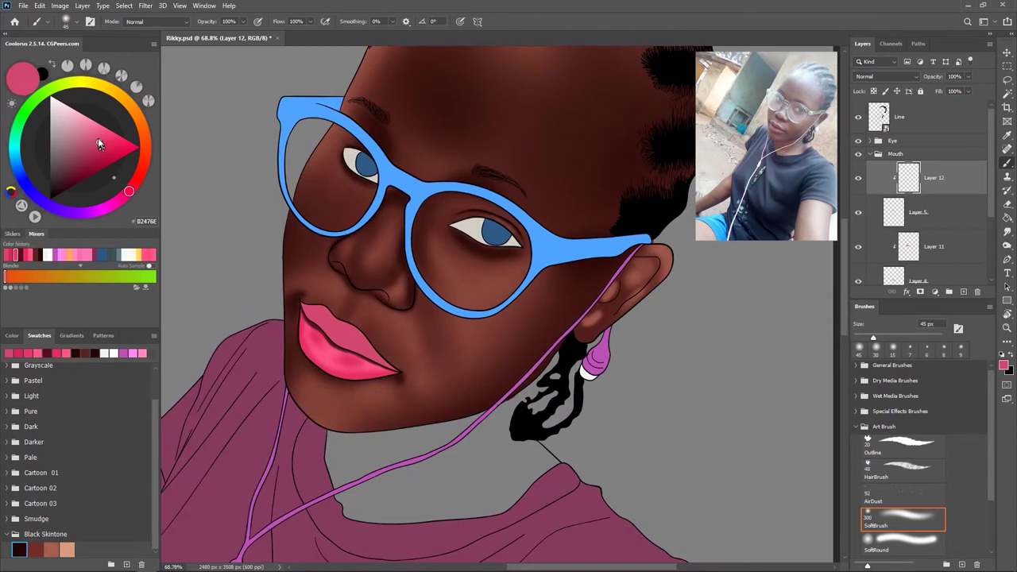
pyautogui.scroll(4, 373, 340)
pyautogui.press(']')
pyautogui.press(']')
pyautogui.press(']')
pyautogui.press(']')
pyautogui.press(']')
pyautogui.press(']')
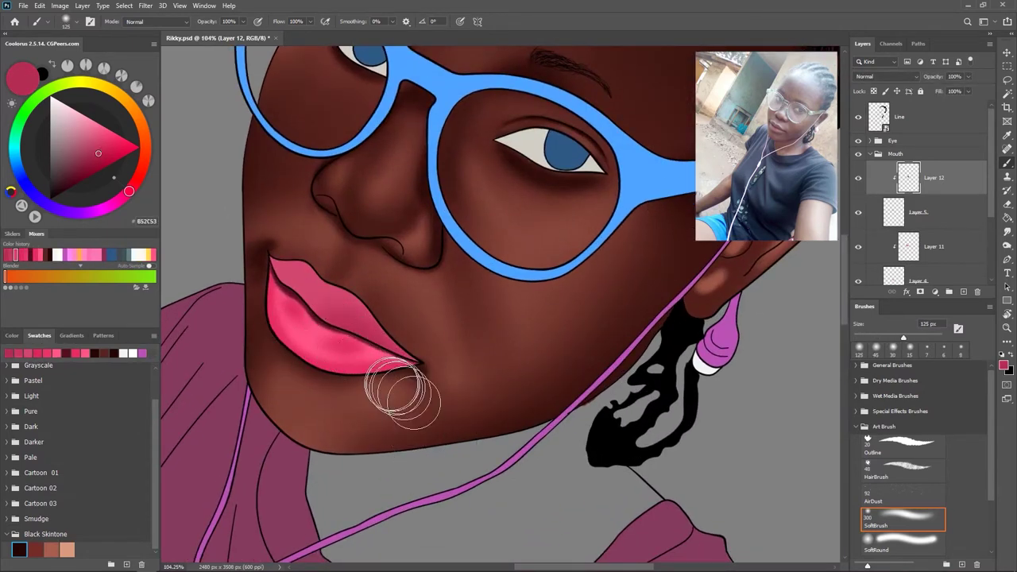
pyautogui.moveTo(272, 307); pyautogui.dragTo(381, 361)
# - Choose a lighter highlight pink with a 45 px brush, then select the new Eye group layer
pyautogui.click(97, 142)
pyautogui.press('[')
pyautogui.press('[')
pyautogui.press('[')
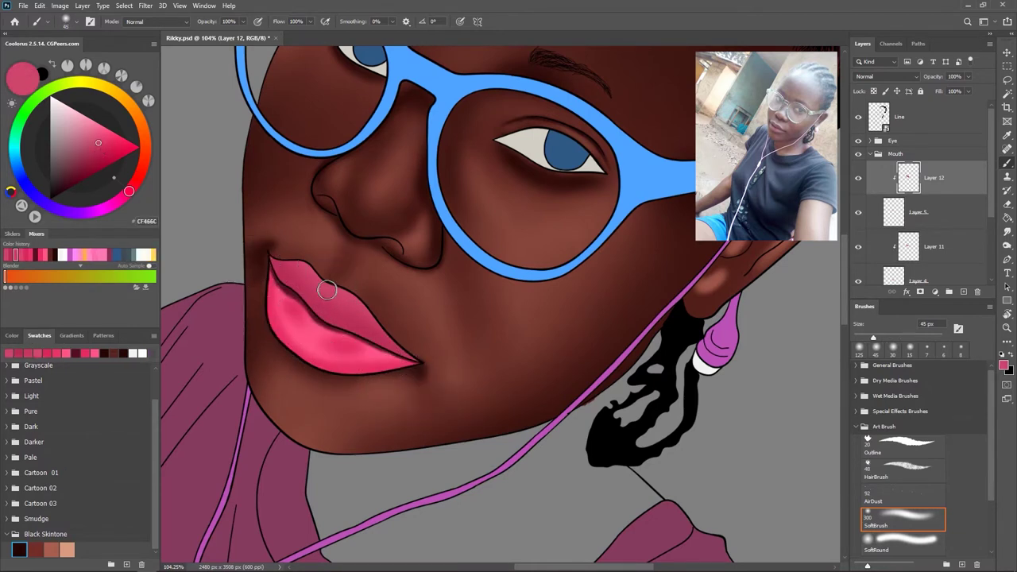
pyautogui.keyDown('alt'); pyautogui.click(308, 296); pyautogui.keyUp('alt')
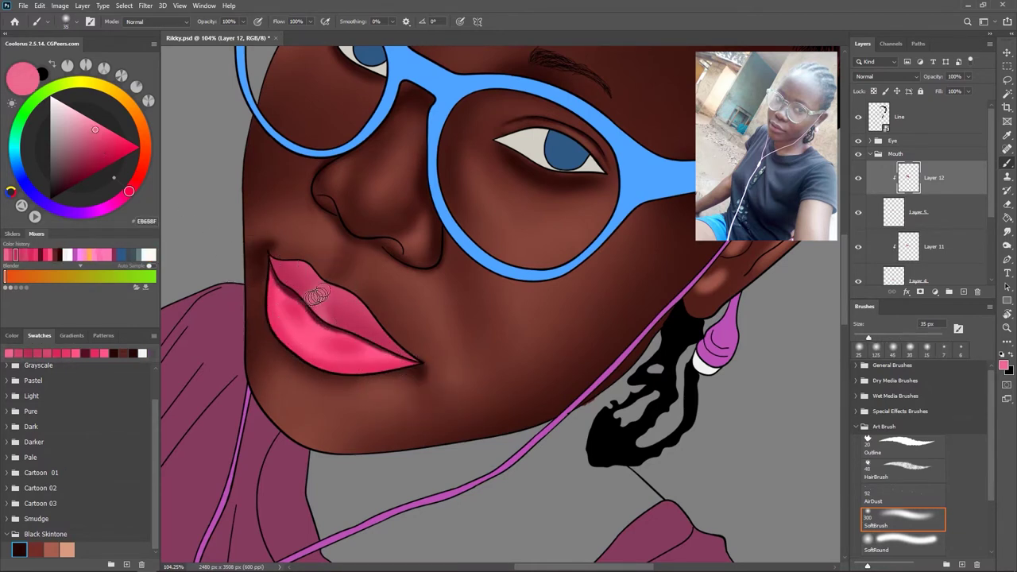
pyautogui.scroll(-5, 288, 359)
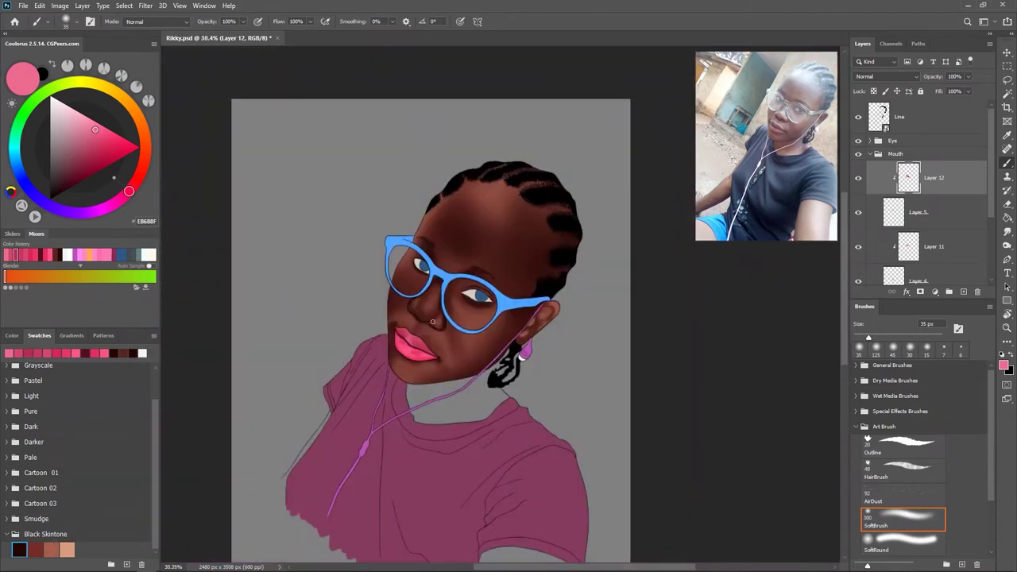
pyautogui.scroll(4, 468, 375)
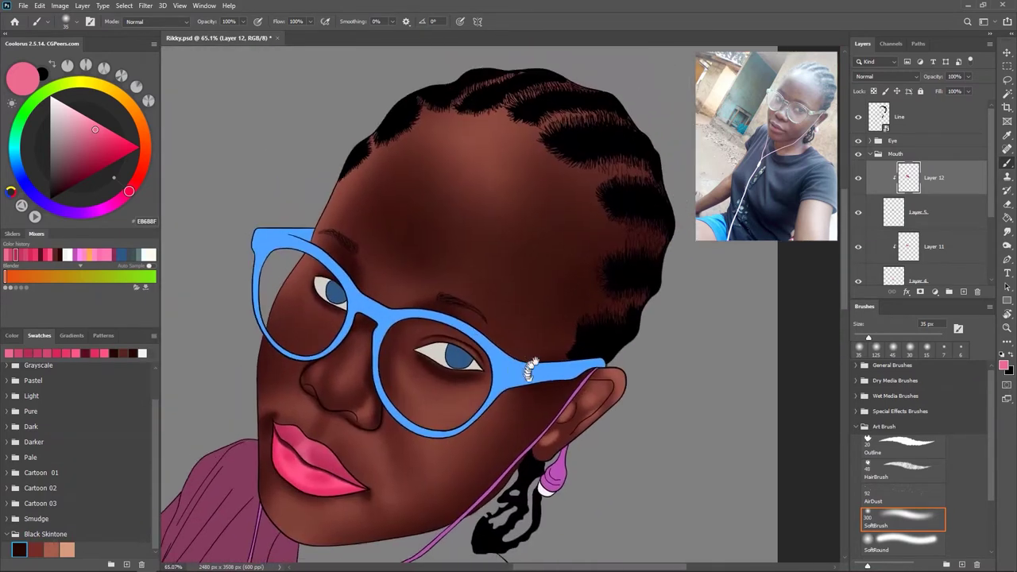
pyautogui.keyDown('ctrl'); pyautogui.click(447, 349); pyautogui.keyUp('ctrl')
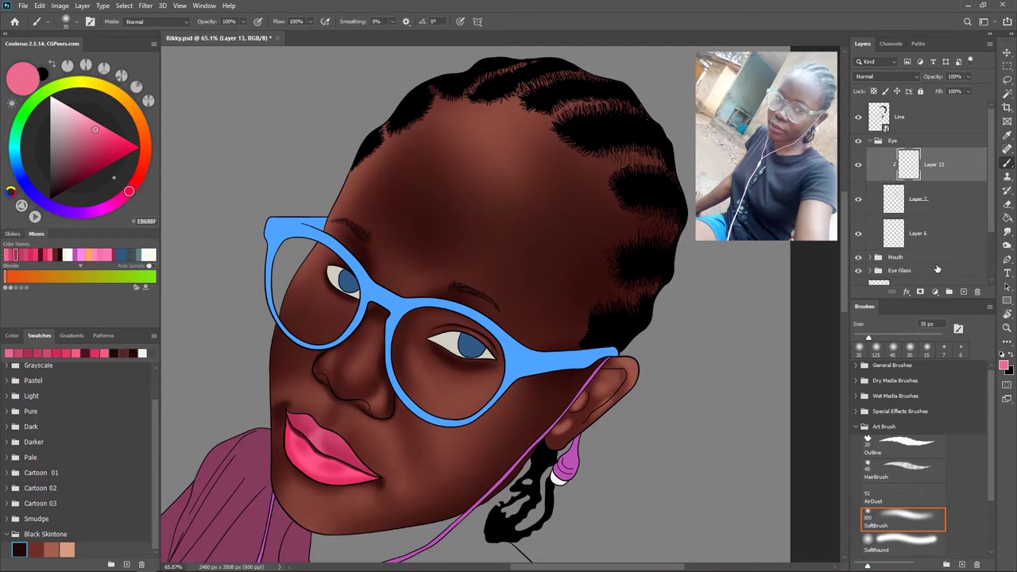
# - Sample the dark iris blue and darken the iris edges, including the lower-left rim
pyautogui.scroll(4, 522, 359)
pyautogui.keyDown('alt'); pyautogui.click(386, 324); pyautogui.keyUp('alt')
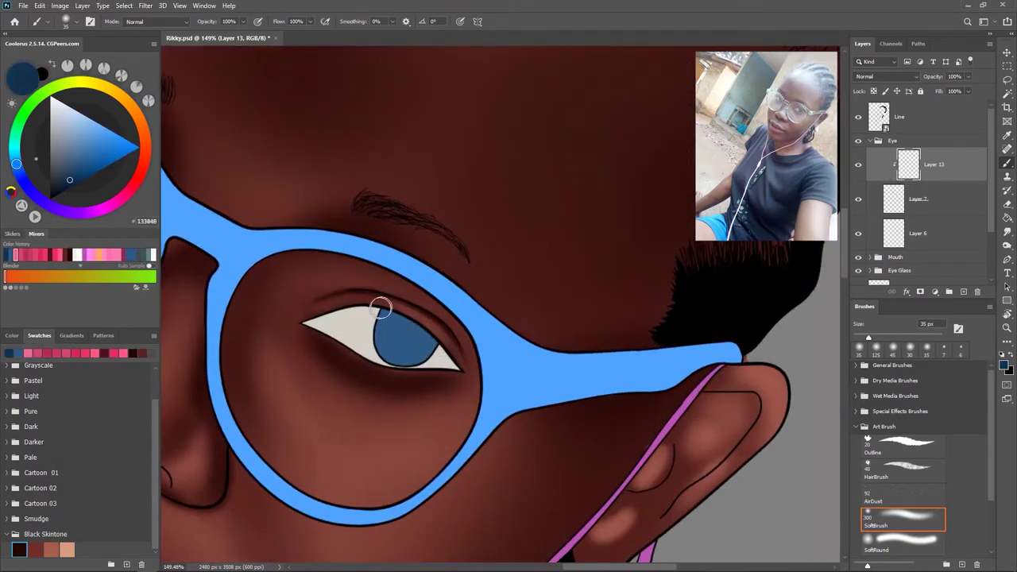
pyautogui.moveTo(372, 347)
pyautogui.mouseDown()
pyautogui.moveTo(397, 374)
pyautogui.moveTo(463, 341)
pyautogui.mouseUp()
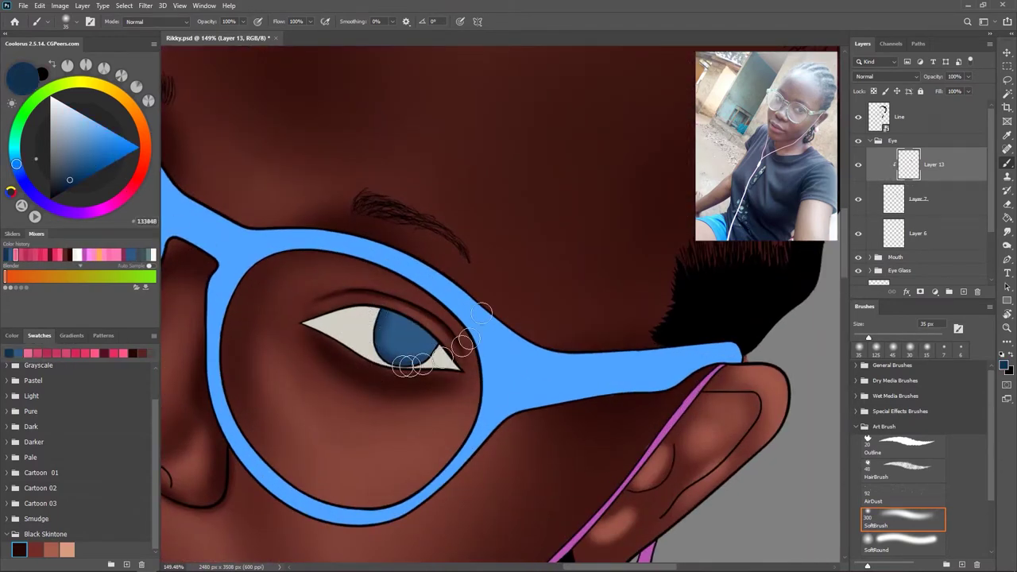
pyautogui.scroll(-3, 361, 409)
pyautogui.scroll(5, 341, 318)
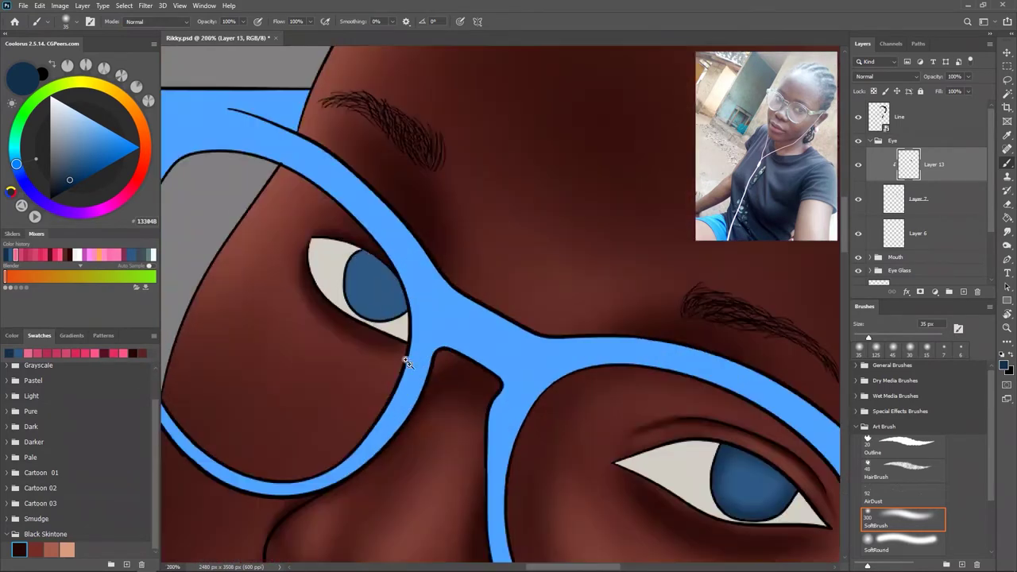
pyautogui.moveTo(295, 310)
pyautogui.mouseDown()
pyautogui.moveTo(374, 318)
pyautogui.moveTo(420, 284)
pyautogui.mouseUp()
pyautogui.scroll(-3, 423, 322)
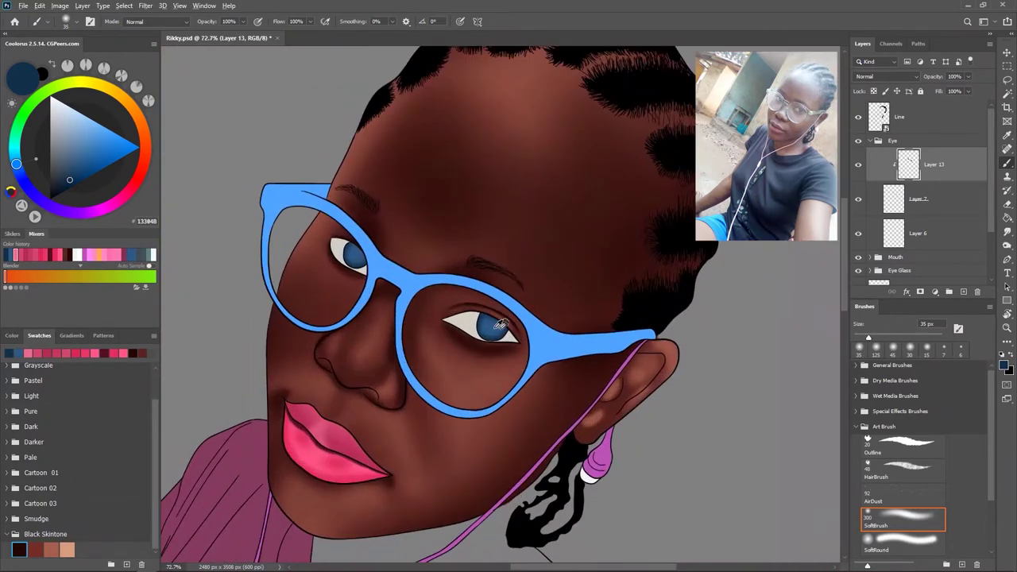
pyautogui.scroll(3, 496, 321)
# - Bring the other eye into view and set a lighter highlight blue 3A6A98 with a 15 px brush
pyautogui.moveTo(496, 322); pyautogui.dragTo(477, 360)
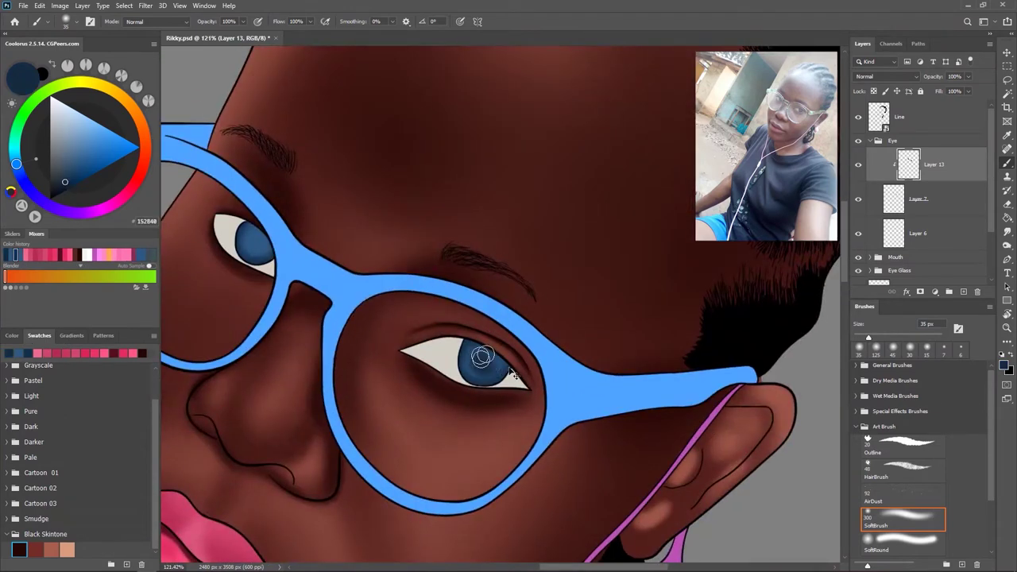
pyautogui.scroll(-3, 493, 363)
pyautogui.scroll(3, 454, 363)
pyautogui.scroll(2, 407, 375)
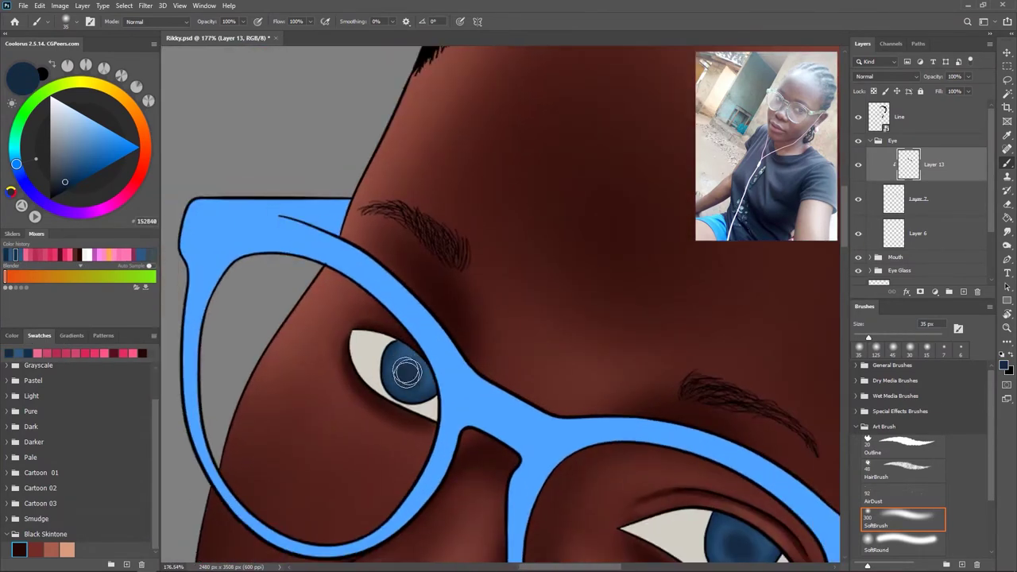
pyautogui.scroll(-3, 409, 367)
pyautogui.scroll(2, 409, 367)
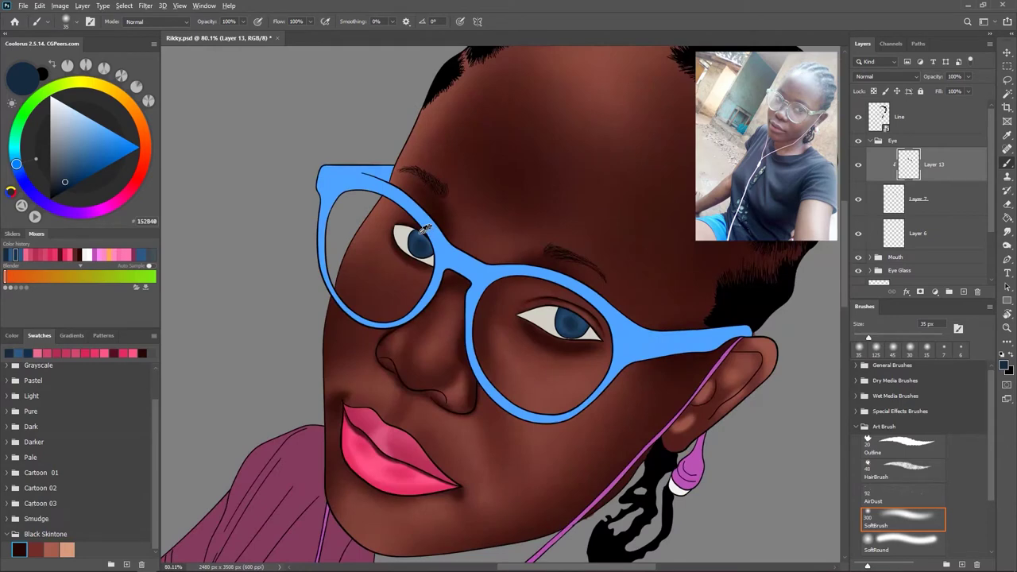
pyautogui.click(82, 162)
pyautogui.click(83, 156)
pyautogui.scroll(2, 445, 294)
pyautogui.scroll(1, 445, 294)
pyautogui.press('[')
pyautogui.press('[')
pyautogui.scroll(2, 399, 224)
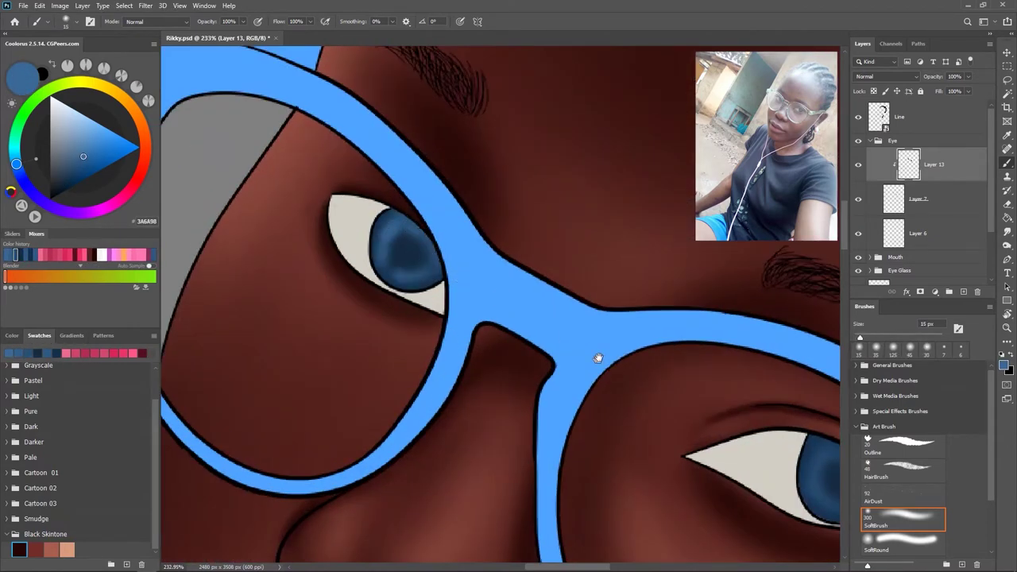
pyautogui.scroll(-3, 588, 358)
pyautogui.scroll(2, 509, 294)
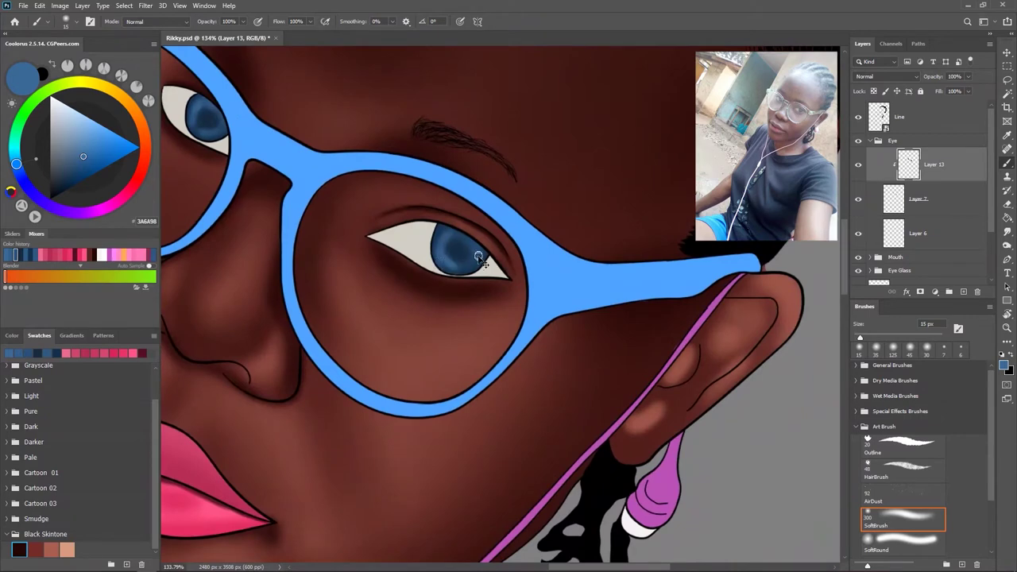
# - Create Layer 14 in the Eye group for further eye detail
pyautogui.scroll(-3, 534, 344)
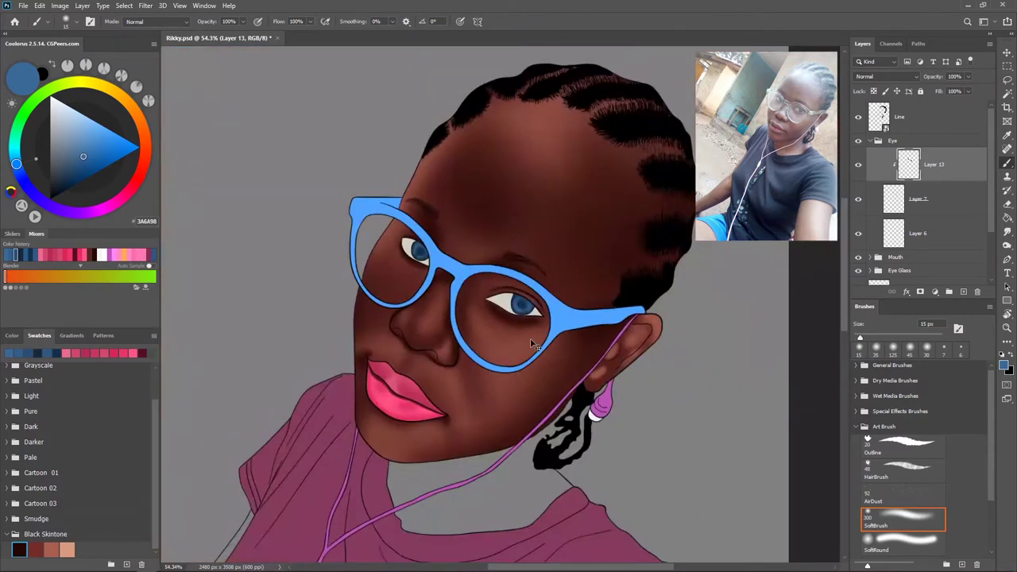
pyautogui.scroll(-1, 522, 343)
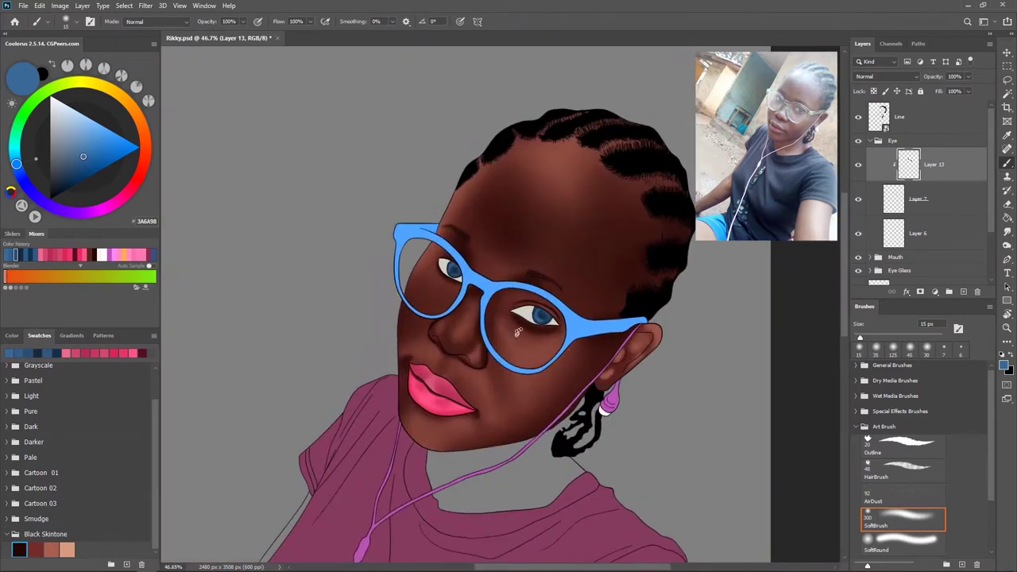
pyautogui.scroll(2, 548, 333)
pyautogui.scroll(-3, 556, 350)
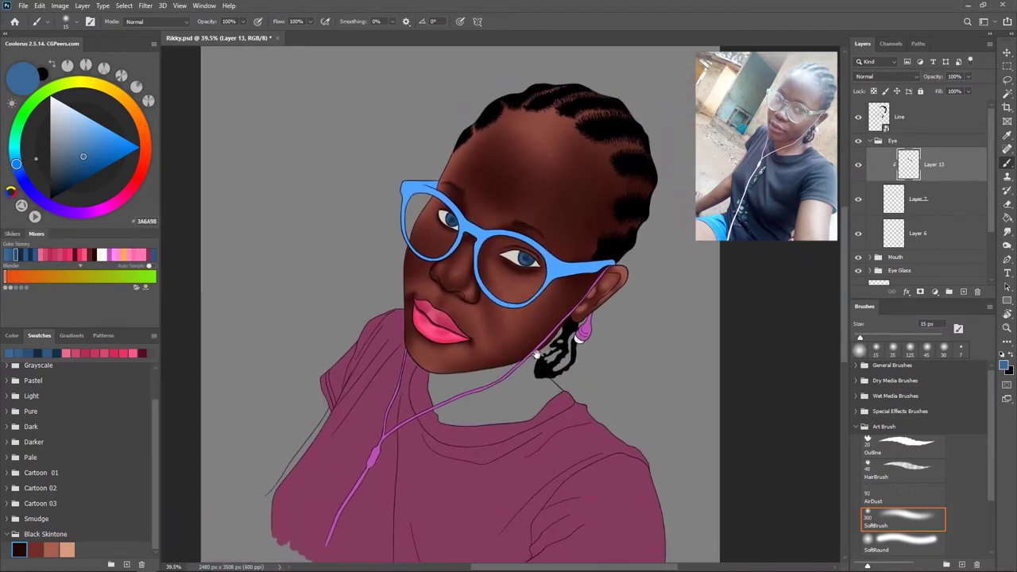
pyautogui.scroll(3, 561, 335)
pyautogui.scroll(-3, 560, 335)
pyautogui.scroll(1, 555, 311)
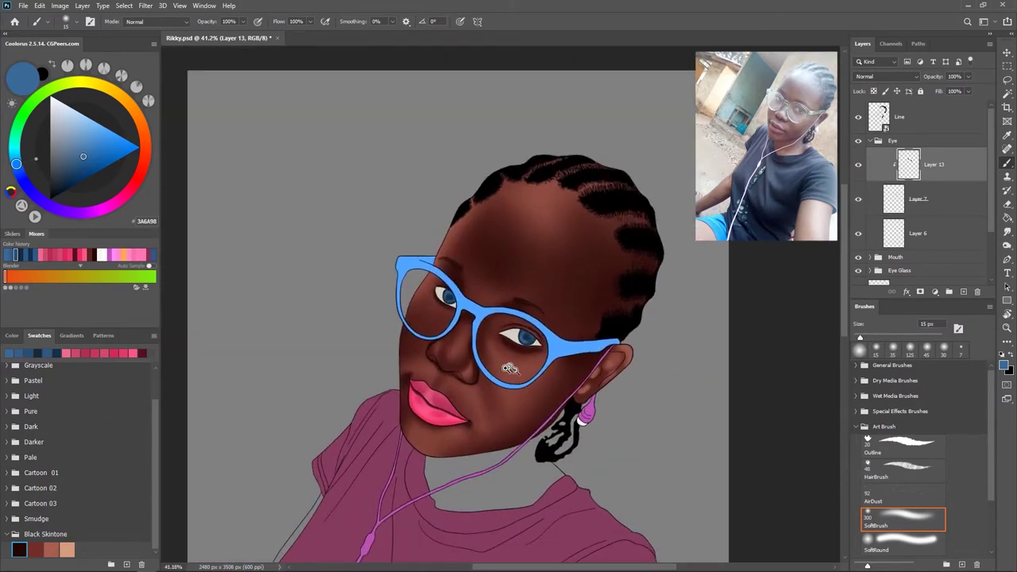
pyautogui.scroll(2, 509, 368)
pyautogui.scroll(4, 509, 367)
pyautogui.hotkey('ctrl', 'shift', 'alt', 'n')
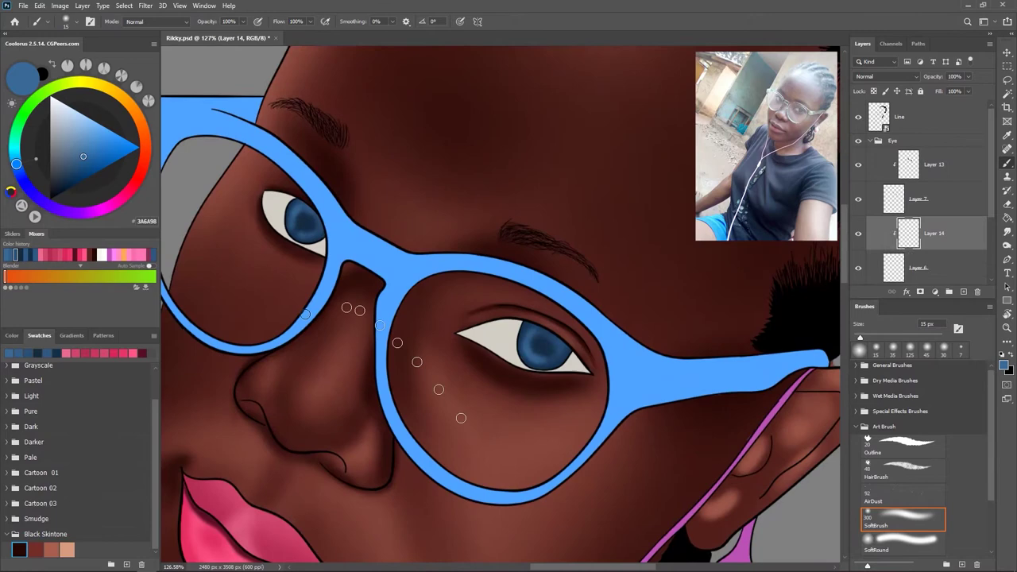
# - Reuse the dark red from the recent colours and make it slightly deeper
pyautogui.click(50, 253)
pyautogui.scroll(2, 461, 338)
pyautogui.scroll(2, 417, 363)
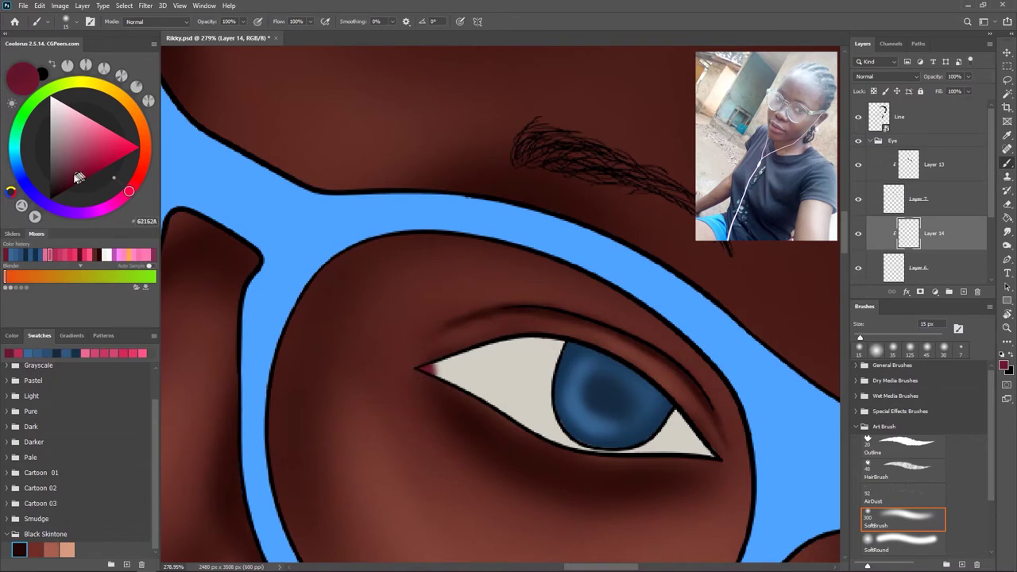
pyautogui.moveTo(77, 176); pyautogui.dragTo(69, 176)
pyautogui.scroll(-4, 431, 366)
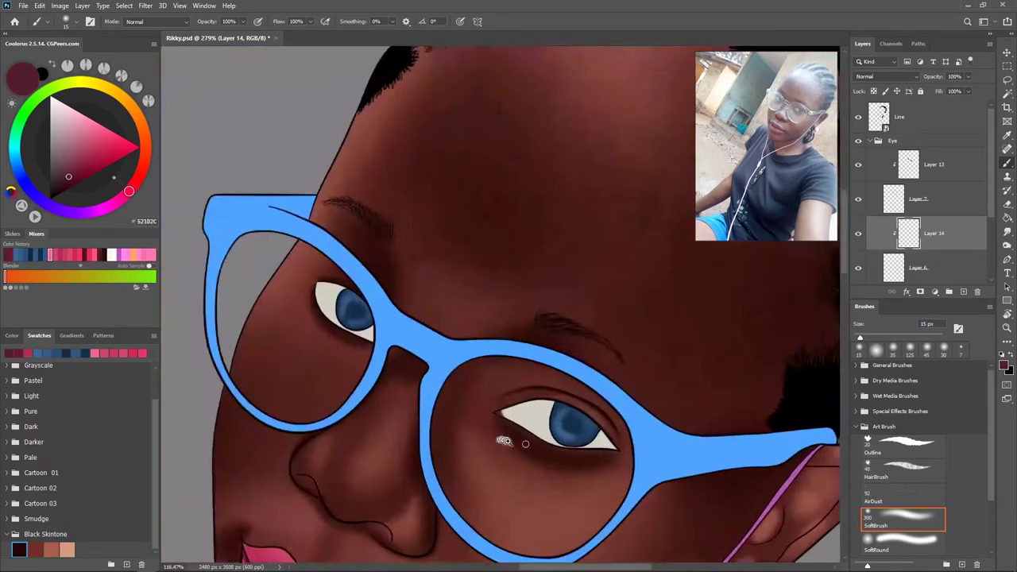
pyautogui.scroll(4, 425, 298)
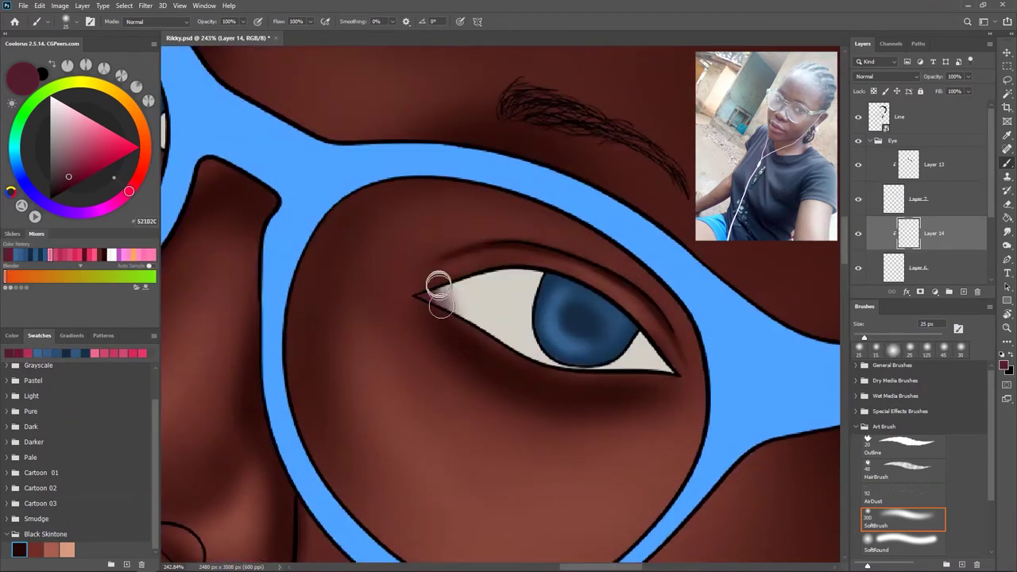
pyautogui.scroll(-4, 461, 398)
pyautogui.scroll(2, 466, 404)
# - Sample the eye-white colour and shrink the brush to a tiny size
pyautogui.keyDown('alt'); pyautogui.click(448, 345); pyautogui.keyUp('alt')
pyautogui.scroll(2, 468, 373)
pyautogui.scroll(2, 471, 376)
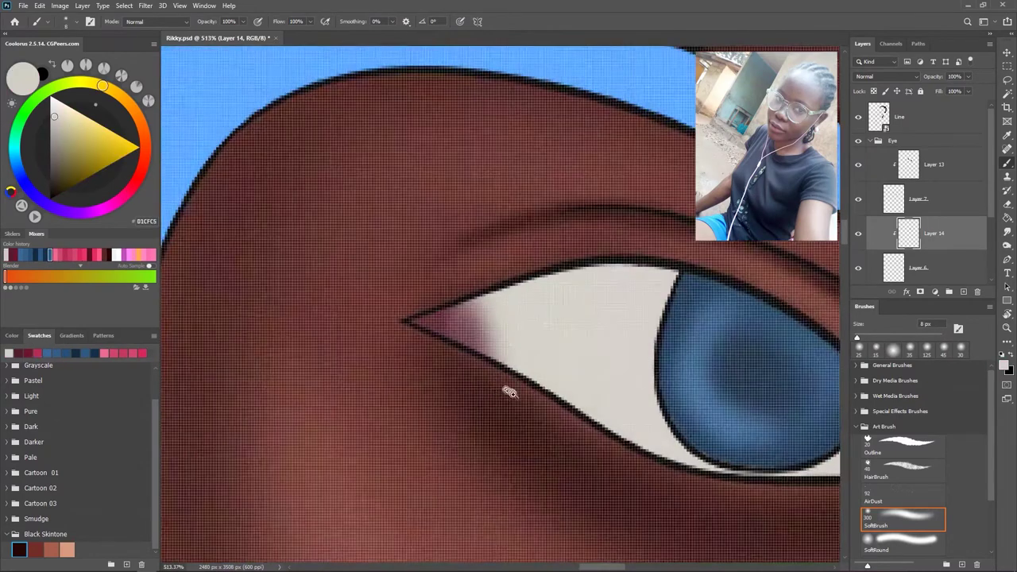
pyautogui.scroll(2, 492, 381)
pyautogui.press('[')
pyautogui.press('[')
pyautogui.press('[')
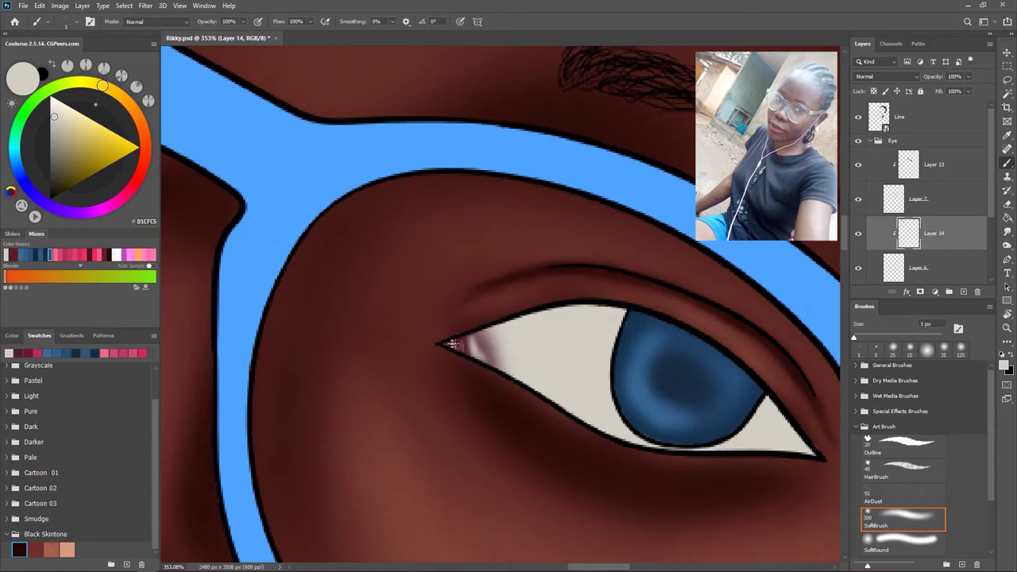
pyautogui.scroll(-4, 455, 343)
pyautogui.scroll(2, 477, 333)
pyautogui.scroll(1, 445, 302)
# - Try a dark brown, then set the paint colour to the pale D1CFC5 eye-white tone
pyautogui.click(63, 185)
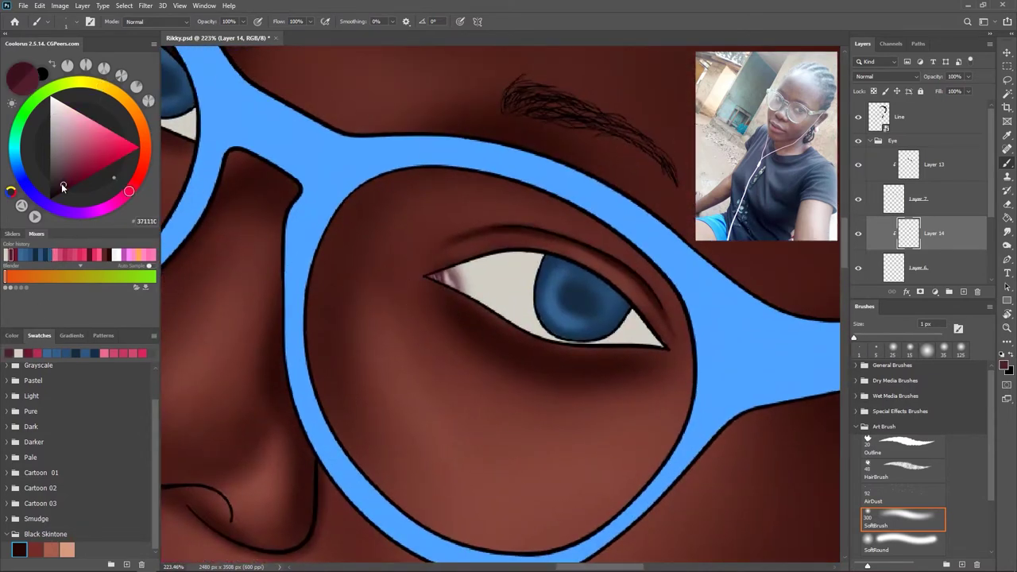
pyautogui.scroll(2, 405, 367)
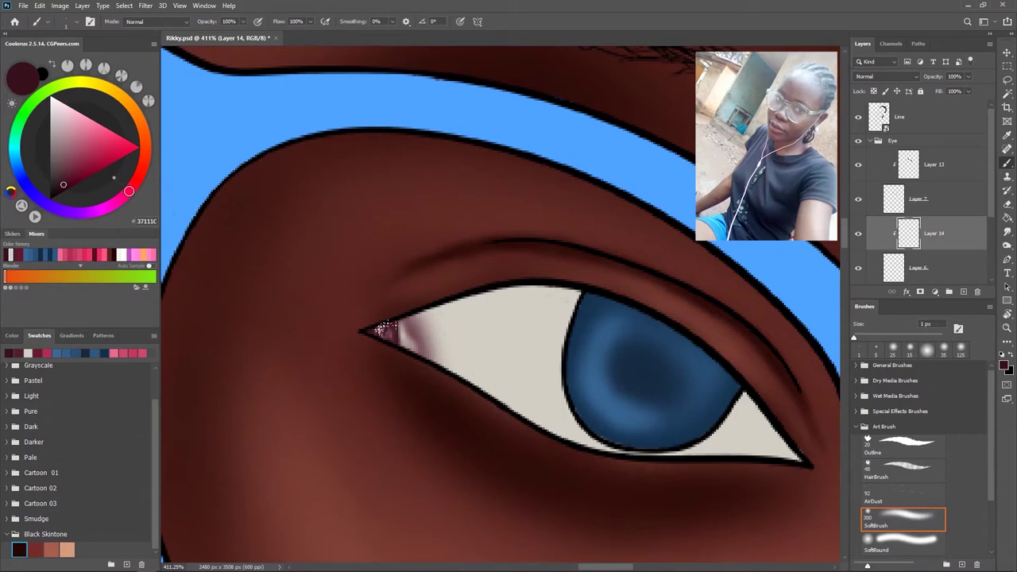
pyautogui.scroll(-5, 508, 402)
pyautogui.scroll(1, 499, 336)
pyautogui.scroll(-1, 509, 332)
pyautogui.scroll(1, 505, 308)
pyautogui.scroll(3, 505, 309)
pyautogui.scroll(1, 487, 284)
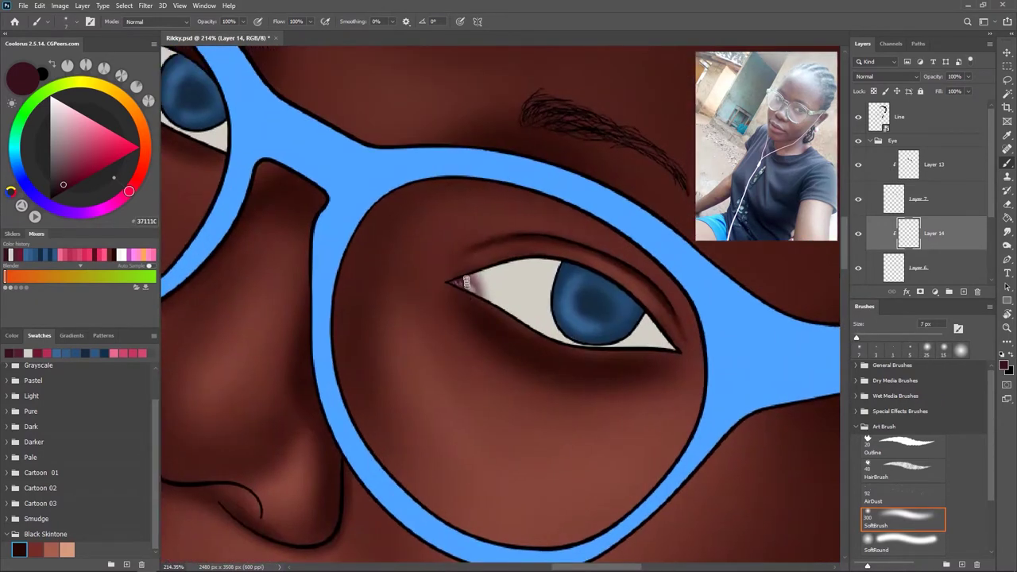
pyautogui.scroll(-4, 465, 280)
pyautogui.scroll(1, 516, 281)
pyautogui.keyDown('alt'); pyautogui.click(515, 281); pyautogui.keyUp('alt')
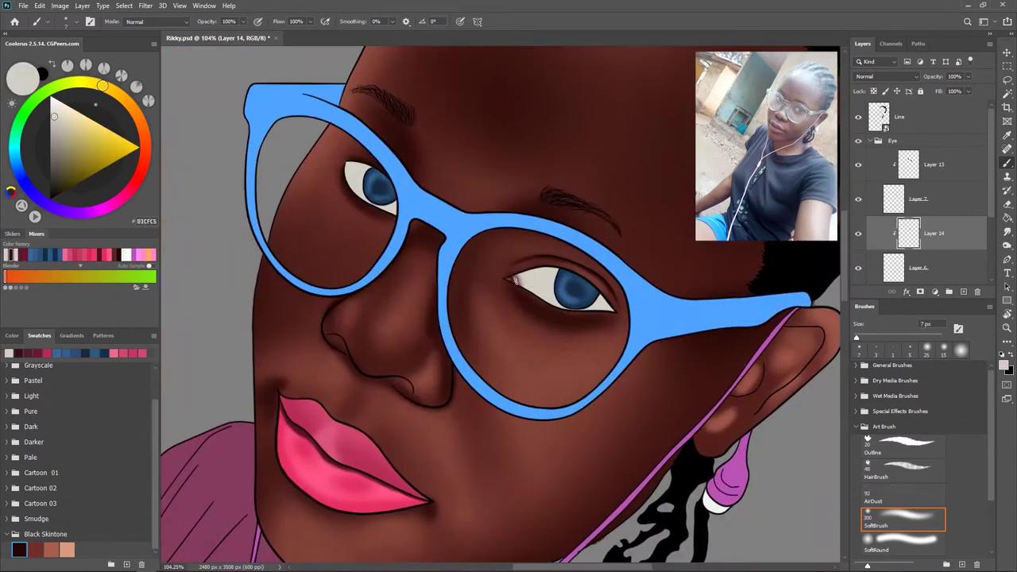
pyautogui.scroll(-1, 515, 281)
pyautogui.scroll(2, 543, 351)
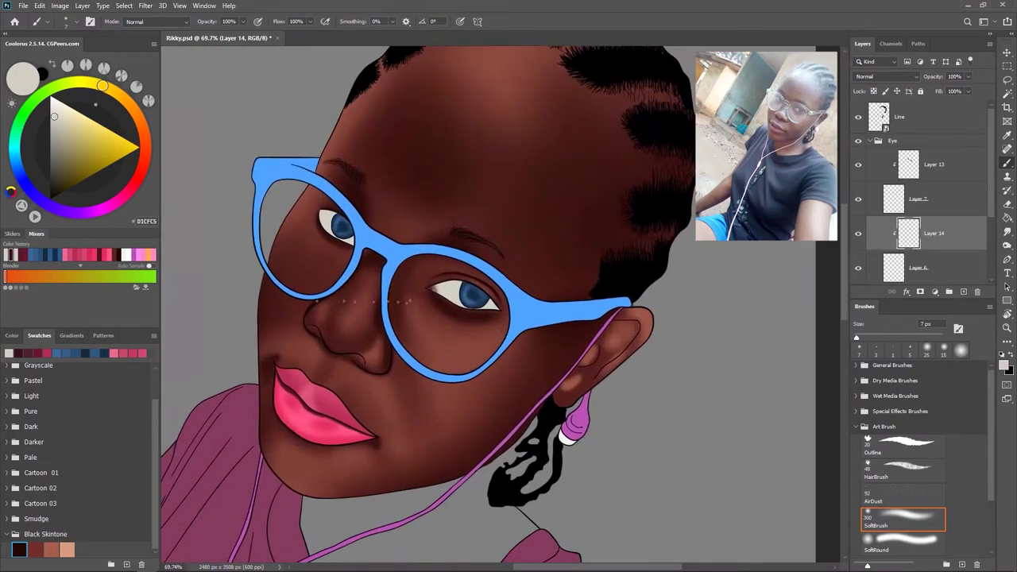
# - Darken the lower-right corner of the eye with a dark plum-brown soft brush
pyautogui.click(34, 252)
pyautogui.scroll(3, 429, 365)
pyautogui.scroll(1, 322, 212)
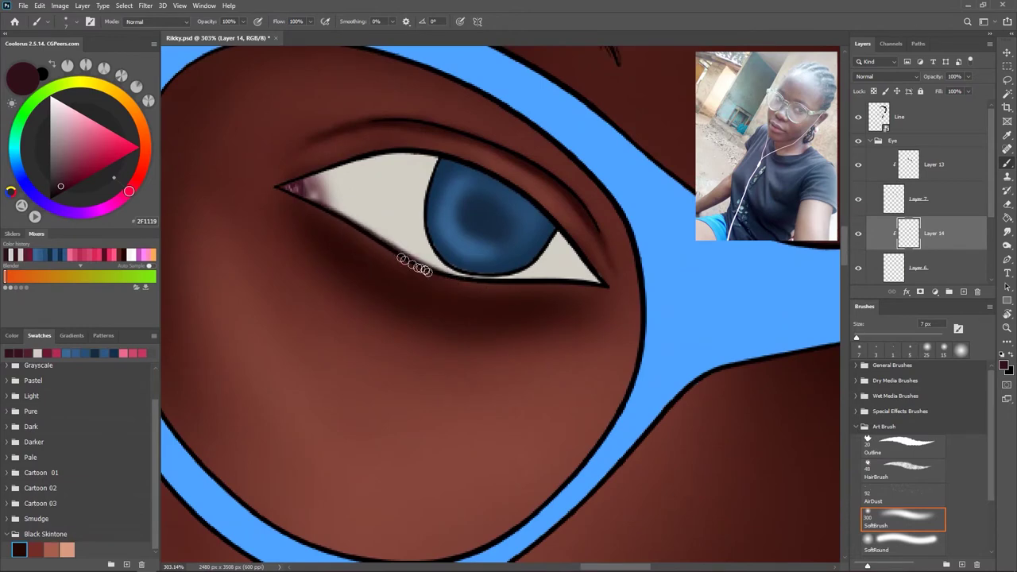
pyautogui.scroll(-4, 535, 288)
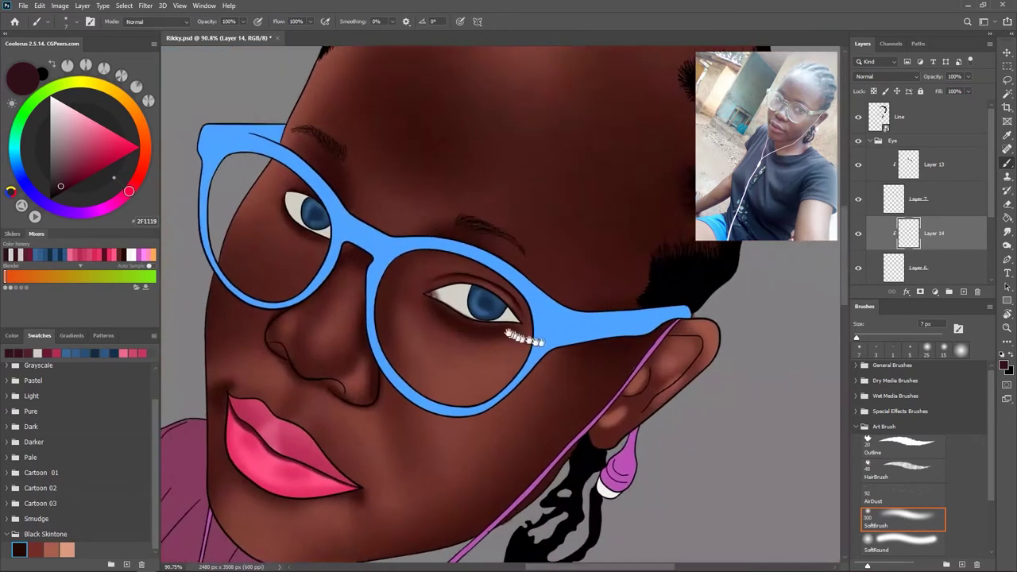
pyautogui.scroll(2, 504, 345)
pyautogui.scroll(2, 503, 333)
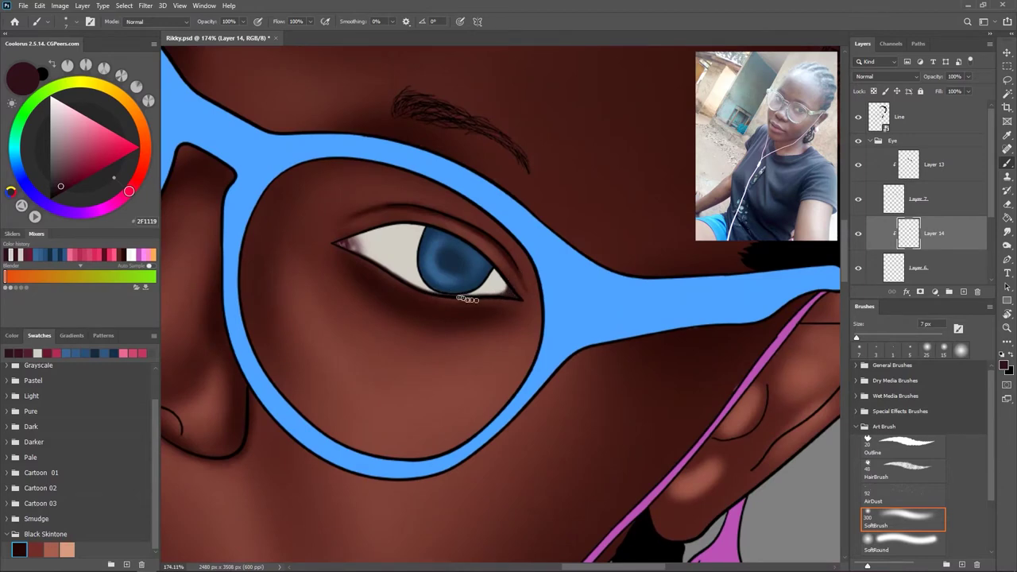
pyautogui.scroll(-3, 517, 292)
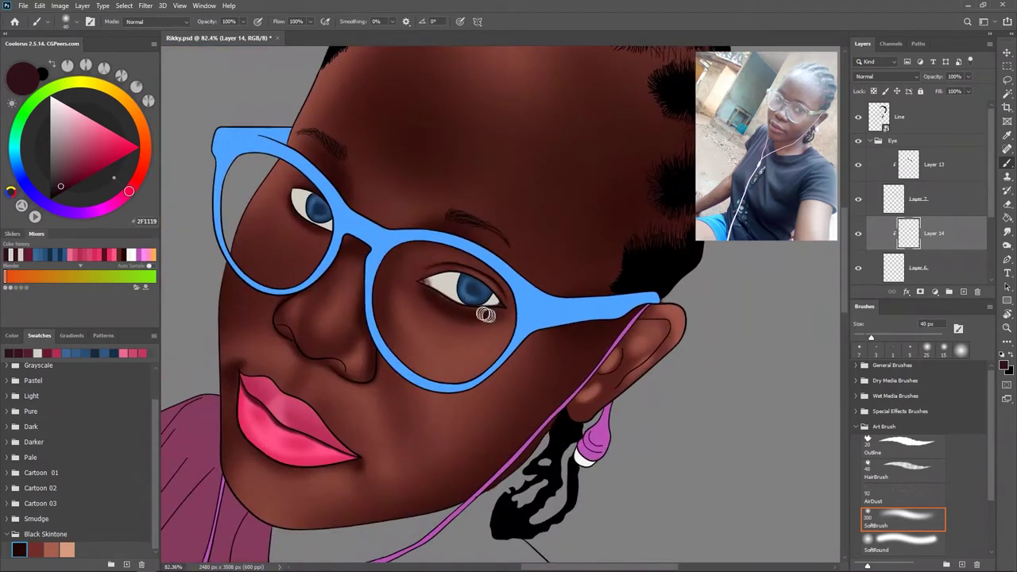
pyautogui.moveTo(486, 314); pyautogui.dragTo(489, 322)
pyautogui.press(']')
pyautogui.press(']')
pyautogui.press(']')
pyautogui.scroll(-3, 445, 346)
pyautogui.scroll(3, 444, 347)
pyautogui.press('[')
pyautogui.press('[')
pyautogui.press('[')
pyautogui.scroll(3, 454, 363)
# - Paint a fine near-black brown line along the upper eyelid and save the file
pyautogui.click(58, 191)
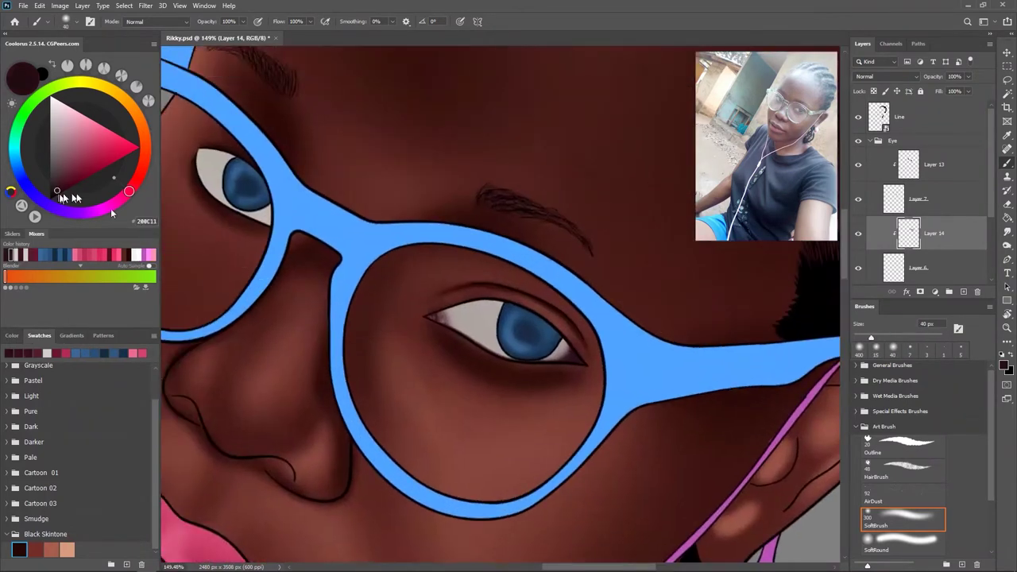
pyautogui.scroll(3, 457, 365)
pyautogui.press('[')
pyautogui.press('[')
pyautogui.press('[')
pyautogui.press('[')
pyautogui.press('[')
pyautogui.press('[')
pyautogui.moveTo(426, 329); pyautogui.dragTo(479, 329)
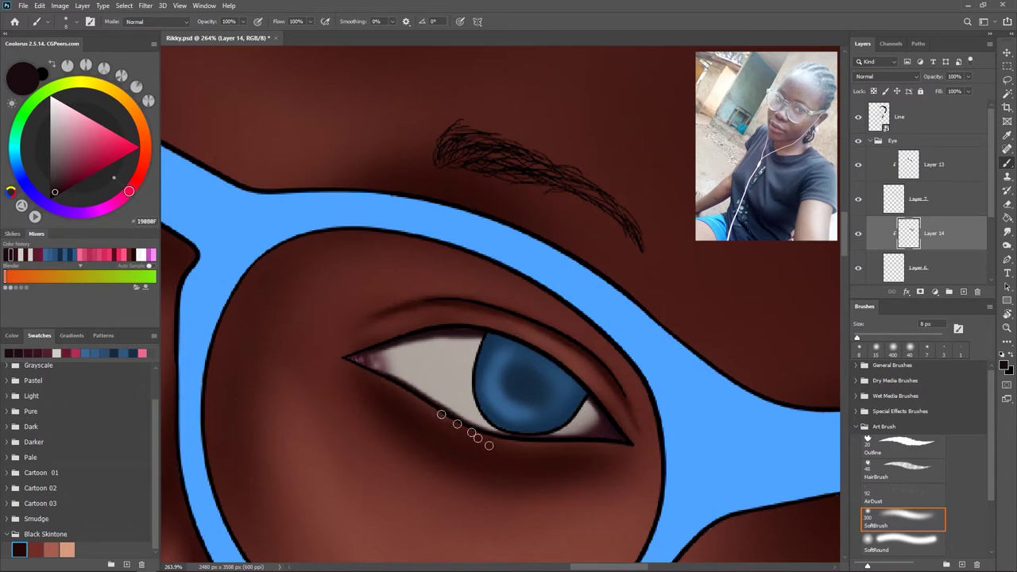
pyautogui.scroll(-5, 614, 436)
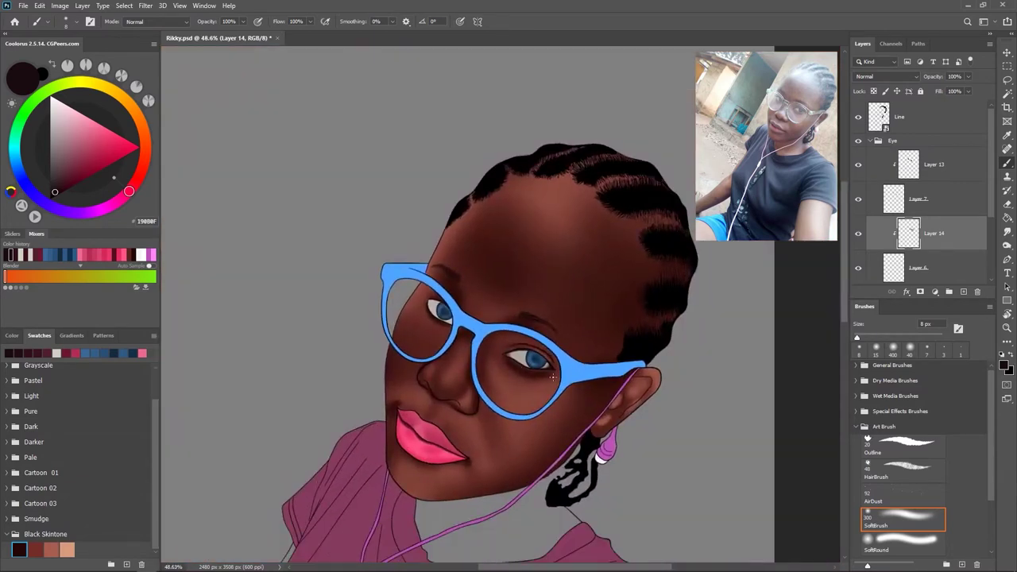
pyautogui.hotkey('ctrl', 's')
# - Shade the lower, upper and lower-left edges of the eye white in brown
pyautogui.scroll(6, 482, 359)
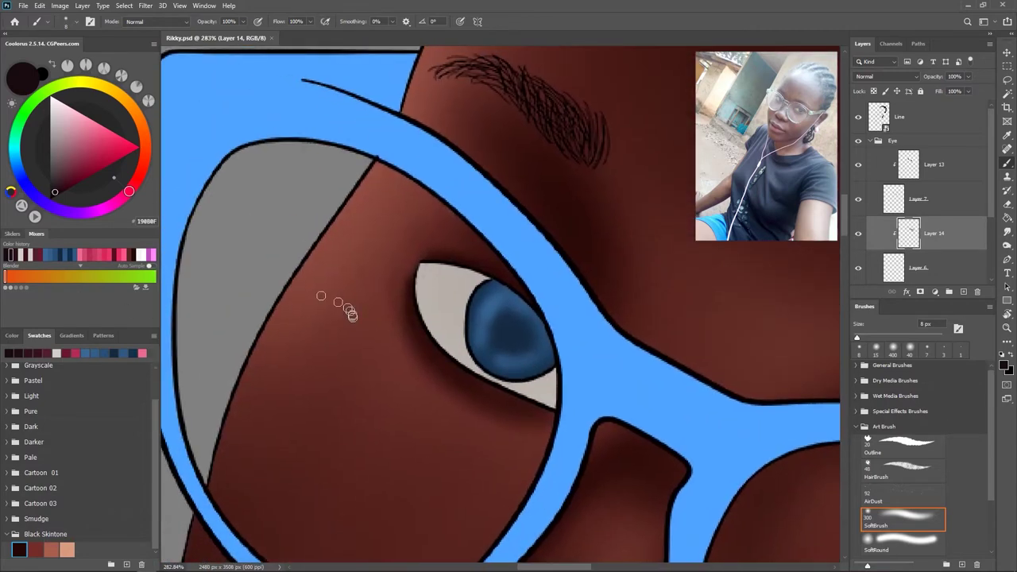
pyautogui.press(']')
pyautogui.press(']')
pyautogui.press(']')
pyautogui.press(']')
pyautogui.press(']')
pyautogui.press(']')
pyautogui.press(']')
pyautogui.press(']')
pyautogui.press(']')
pyautogui.moveTo(533, 429)
pyautogui.mouseDown()
pyautogui.moveTo(518, 401)
pyautogui.moveTo(521, 485)
pyautogui.mouseUp()
pyautogui.scroll(-5, 594, 404)
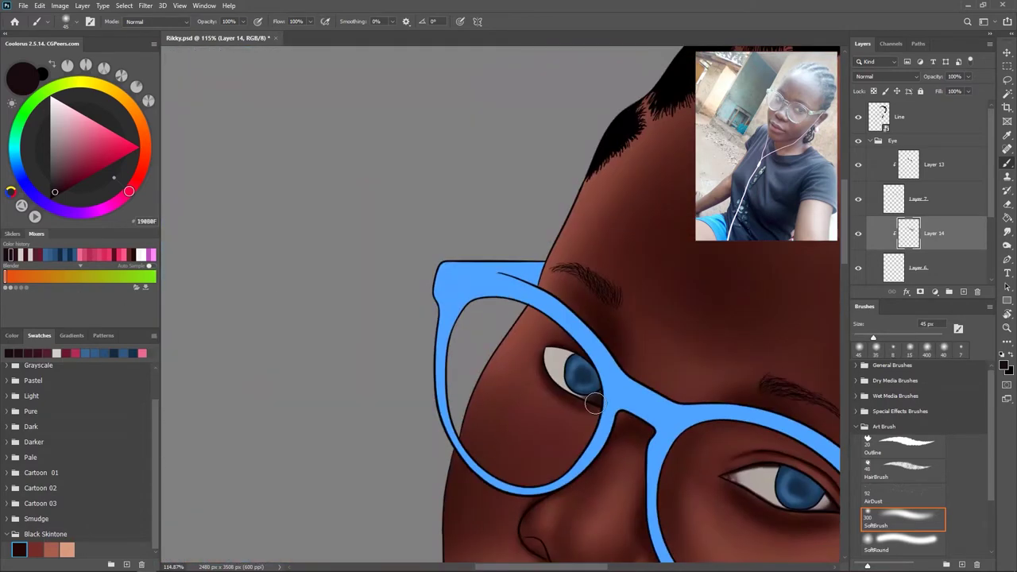
pyautogui.scroll(-3, 619, 405)
pyautogui.scroll(2, 524, 317)
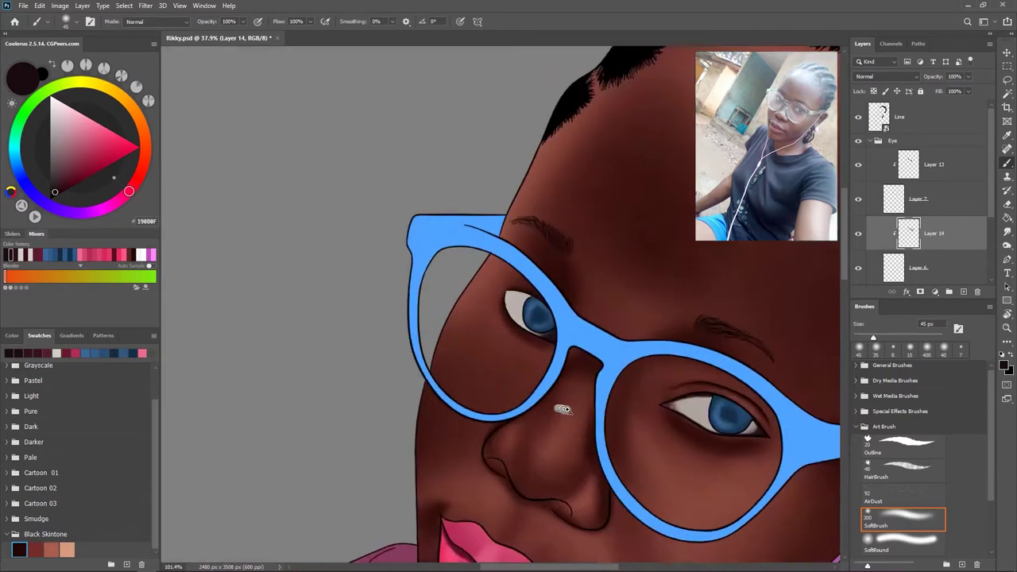
pyautogui.scroll(4, 508, 310)
pyautogui.scroll(1, 445, 294)
pyautogui.press('[')
pyautogui.press('[')
pyautogui.press('[')
pyautogui.moveTo(413, 284)
pyautogui.mouseDown()
pyautogui.moveTo(466, 293)
pyautogui.moveTo(504, 316)
pyautogui.mouseUp()
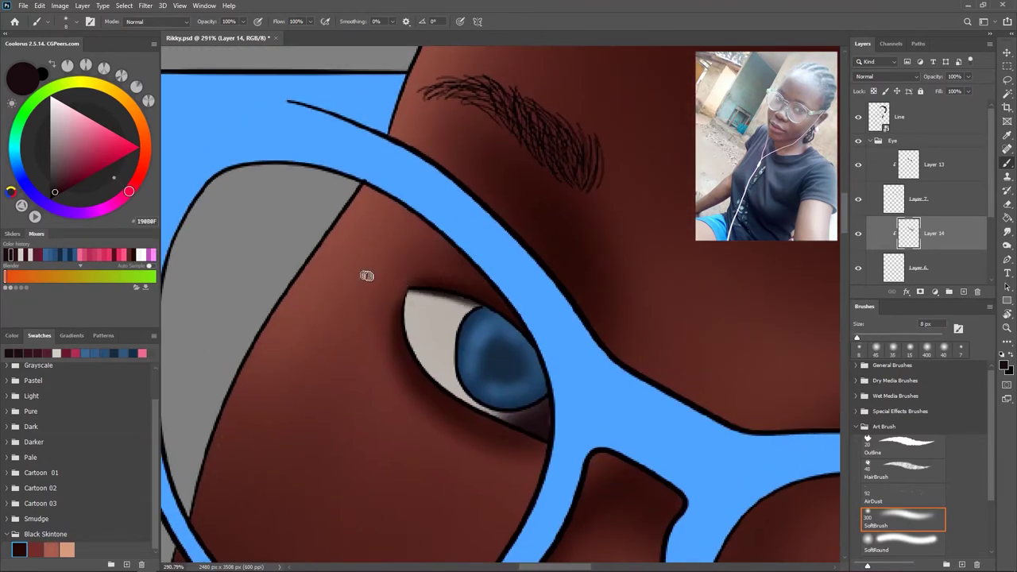
pyautogui.moveTo(401, 292); pyautogui.dragTo(467, 409)
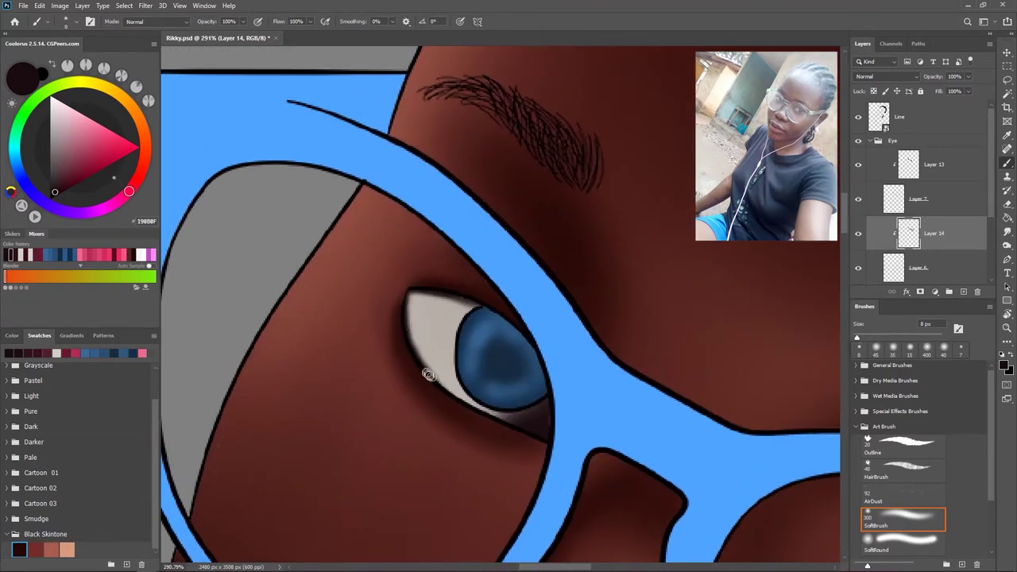
# - View the whole face with both lenses and collapse the Eye layer group
pyautogui.scroll(-5, 406, 290)
pyautogui.moveTo(655, 398); pyautogui.dragTo(496, 359)
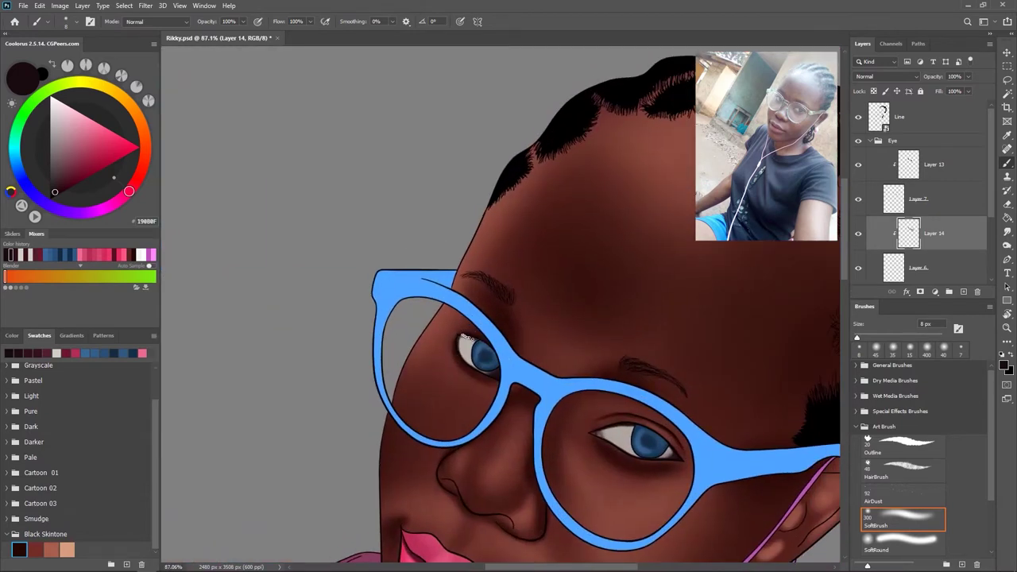
pyautogui.scroll(-4, 468, 367)
pyautogui.scroll(2, 509, 334)
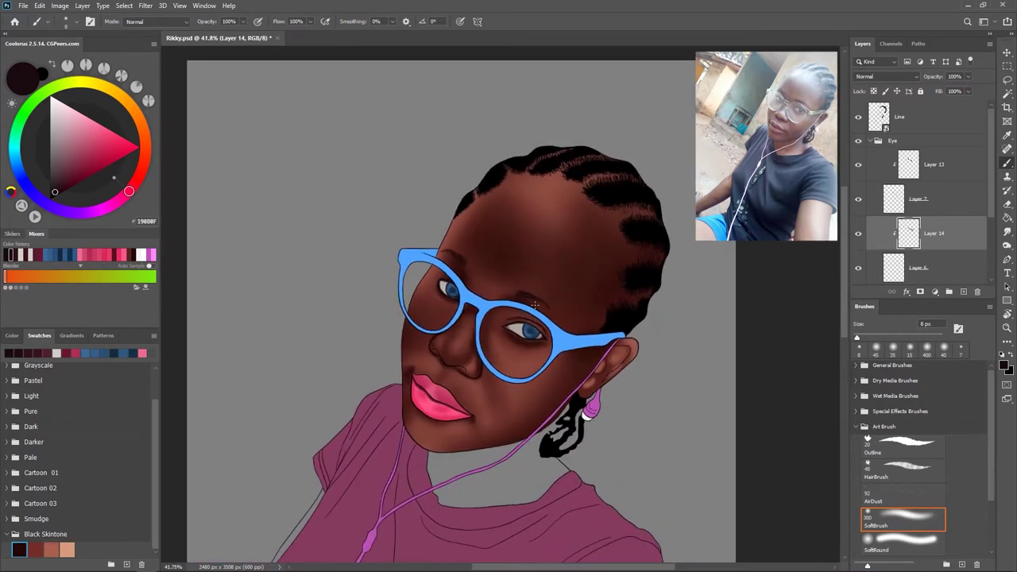
pyautogui.scroll(2, 534, 304)
pyautogui.scroll(-3, 516, 294)
pyautogui.scroll(1, 504, 278)
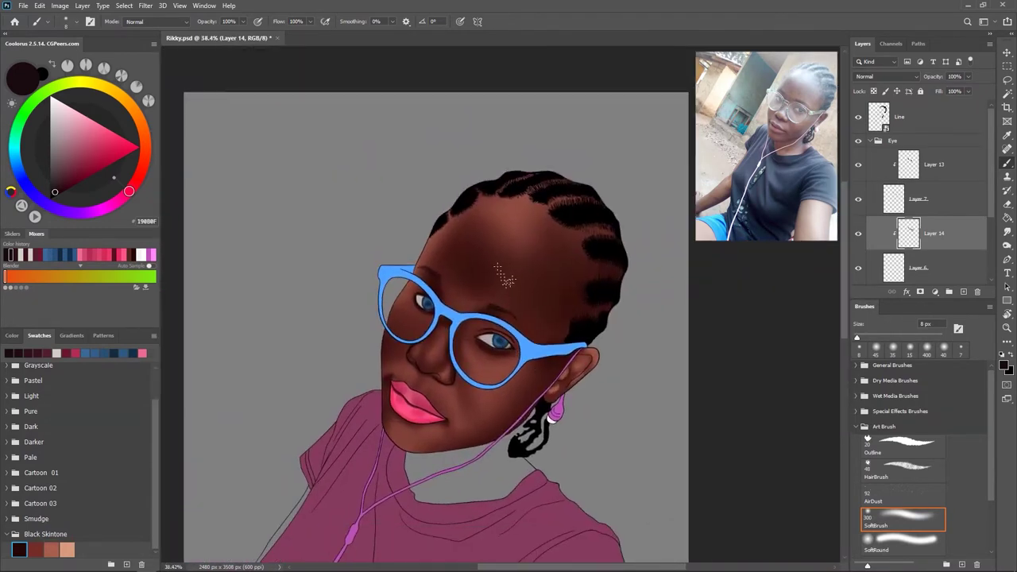
pyautogui.scroll(1, 503, 282)
pyautogui.scroll(1, 502, 239)
pyautogui.scroll(2, 531, 241)
pyautogui.click(872, 140)
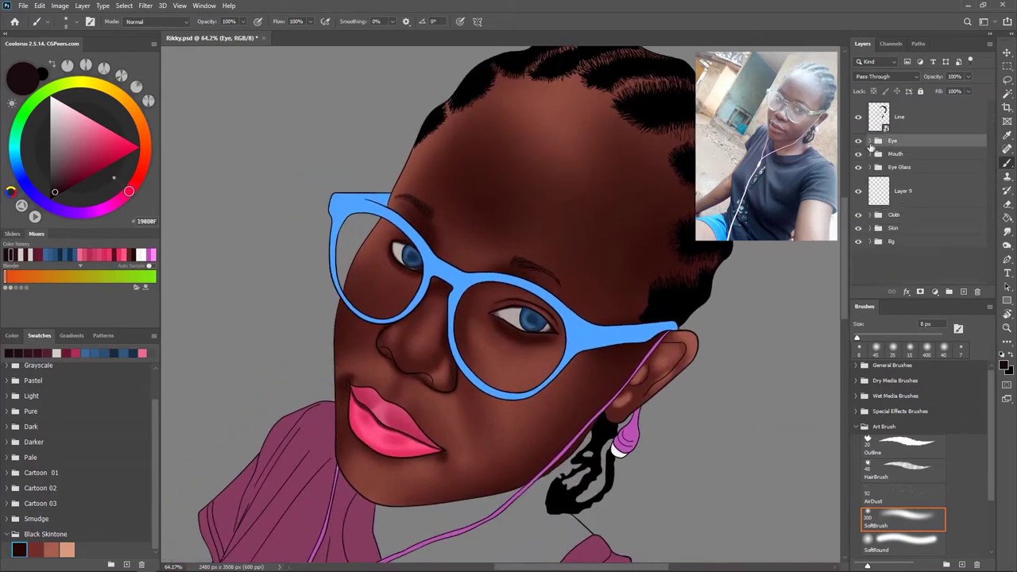
# - Add a new layer clipped to the Eye Glass layer and select the HairBrush preset
pyautogui.click(869, 166)
pyautogui.click(935, 198)
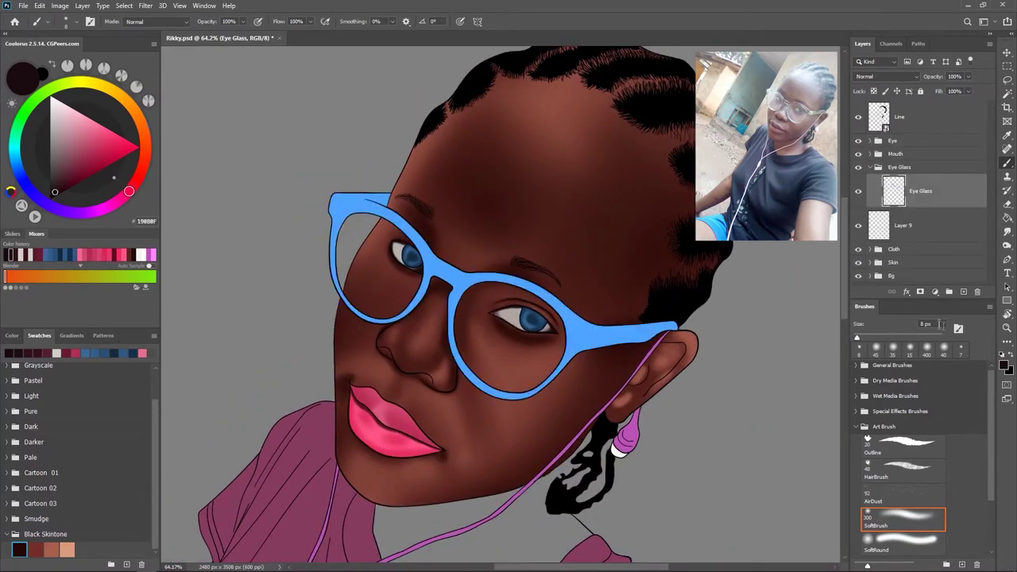
pyautogui.click(963, 292)
pyautogui.hotkey('ctrl', 'alt', 'g')
pyautogui.click(907, 464)
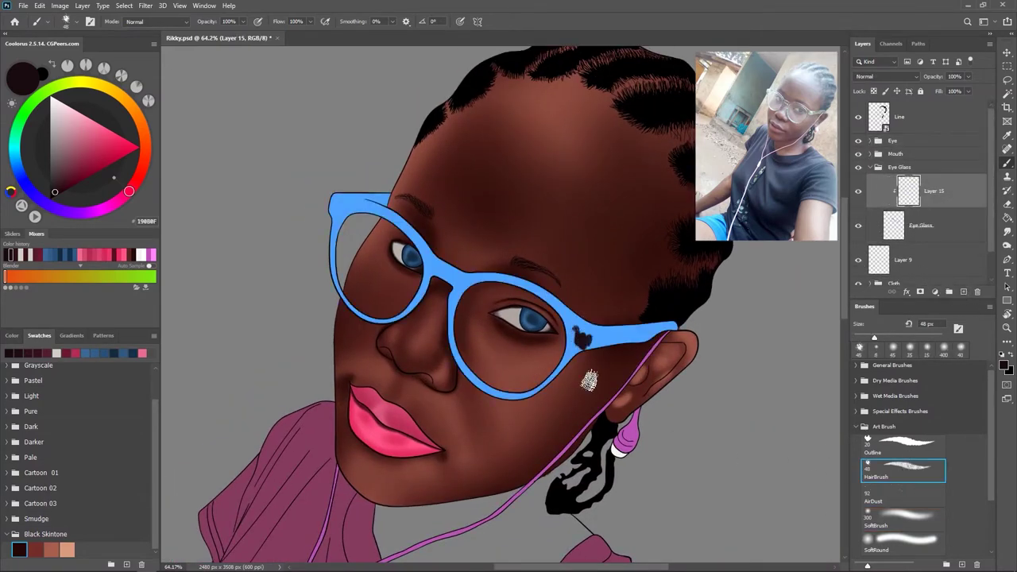
# - Paint dark speckles on the glasses bridge and frame, then merge them into Eye Glass
pyautogui.scroll(2, 408, 254)
pyautogui.scroll(1, 381, 259)
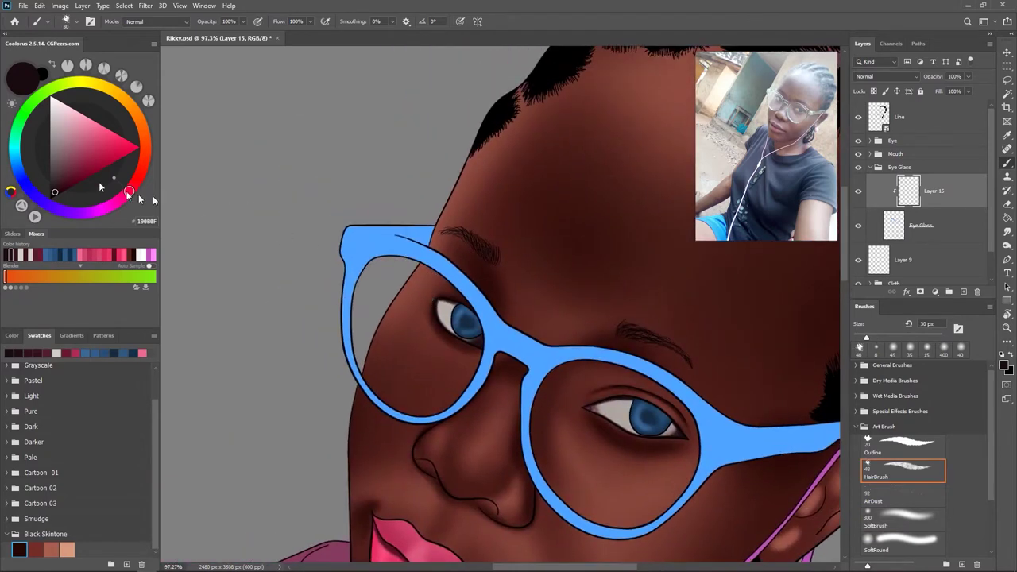
pyautogui.moveTo(351, 364)
pyautogui.mouseDown()
pyautogui.moveTo(339, 329)
pyautogui.moveTo(301, 306)
pyautogui.mouseUp()
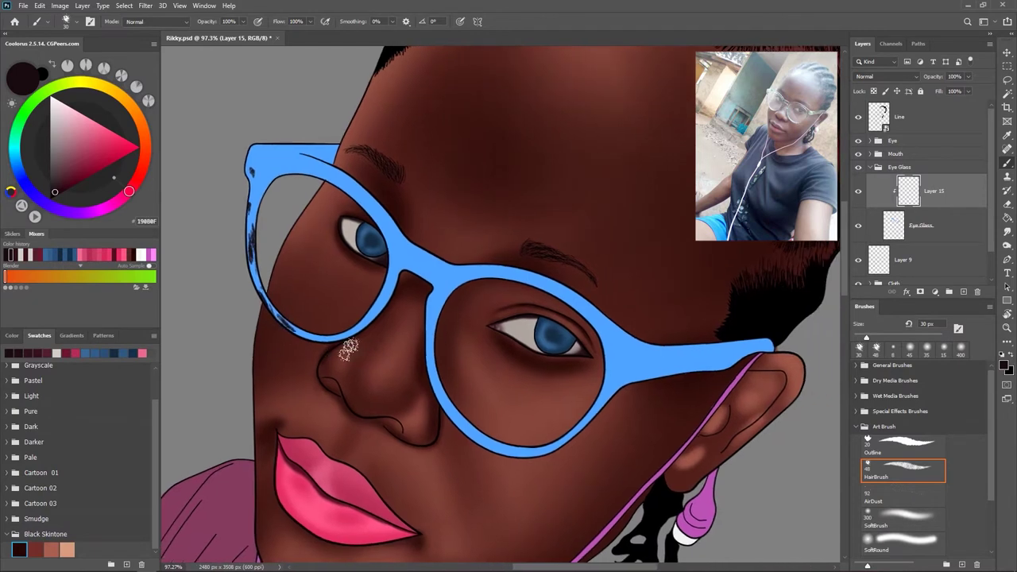
pyautogui.moveTo(386, 297); pyautogui.dragTo(361, 328)
pyautogui.moveTo(389, 306); pyautogui.dragTo(433, 318)
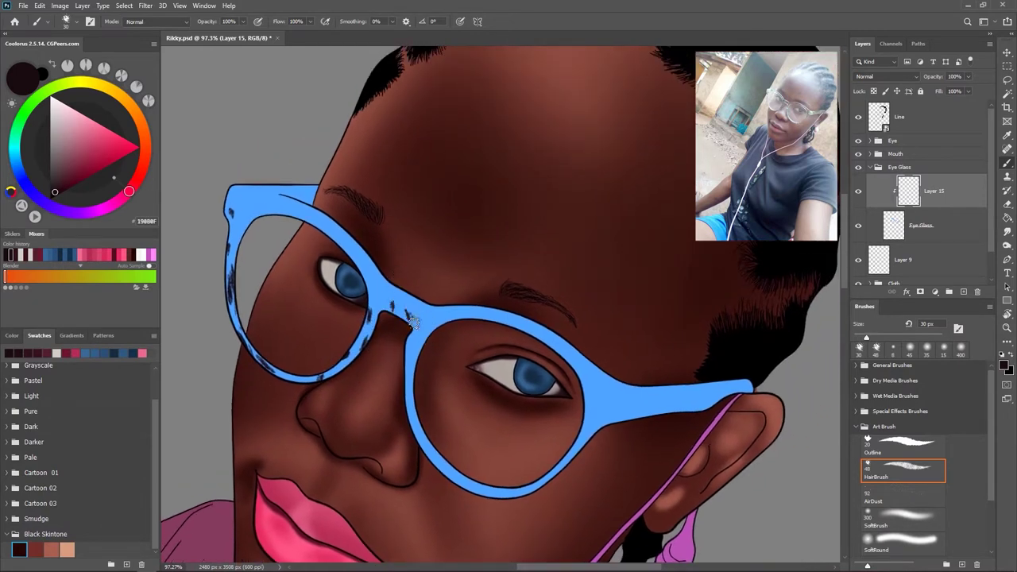
pyautogui.moveTo(328, 201); pyautogui.dragTo(359, 243)
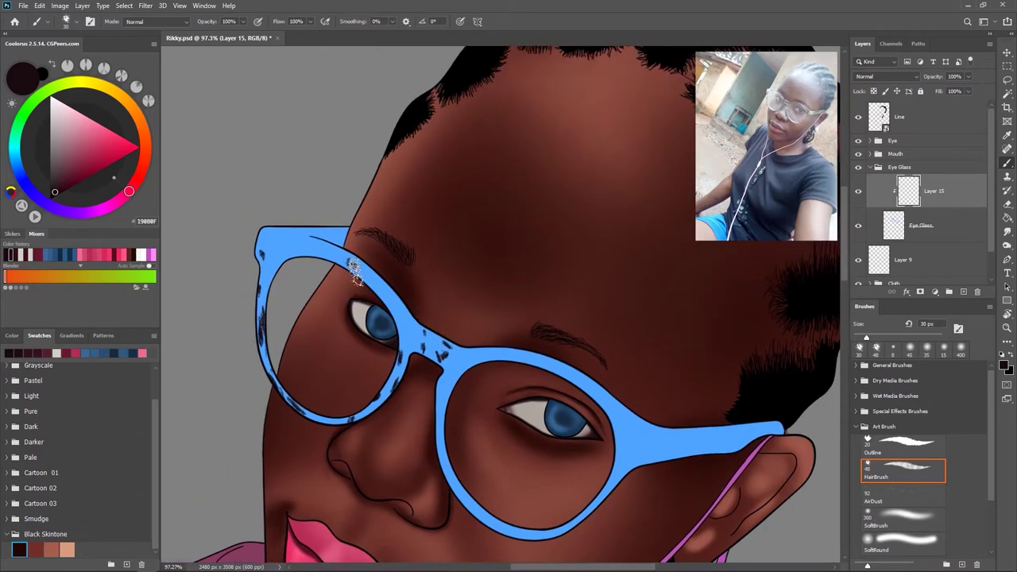
pyautogui.scroll(-4, 436, 263)
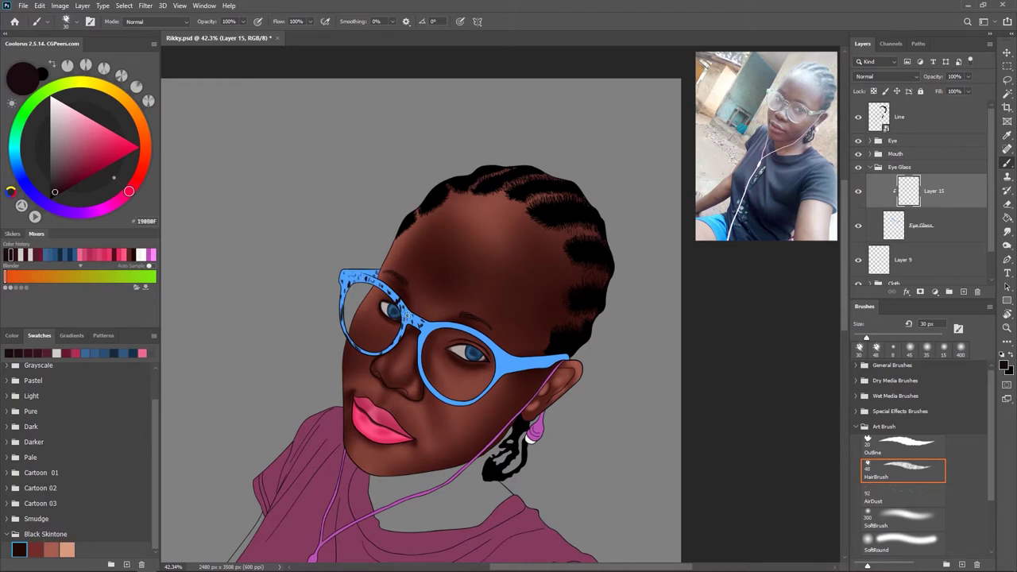
pyautogui.moveTo(427, 326); pyautogui.dragTo(397, 318)
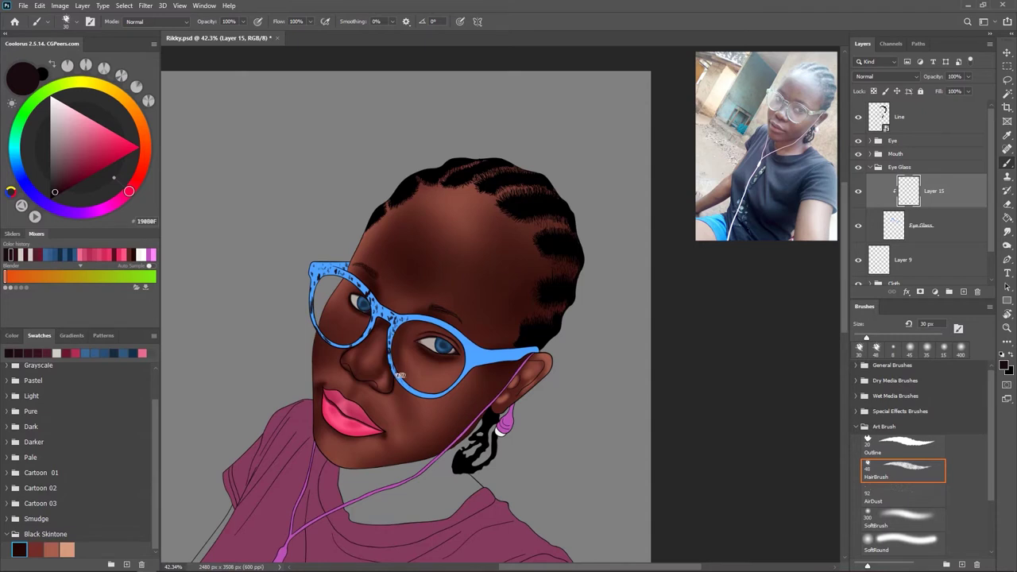
pyautogui.moveTo(439, 374); pyautogui.dragTo(482, 350)
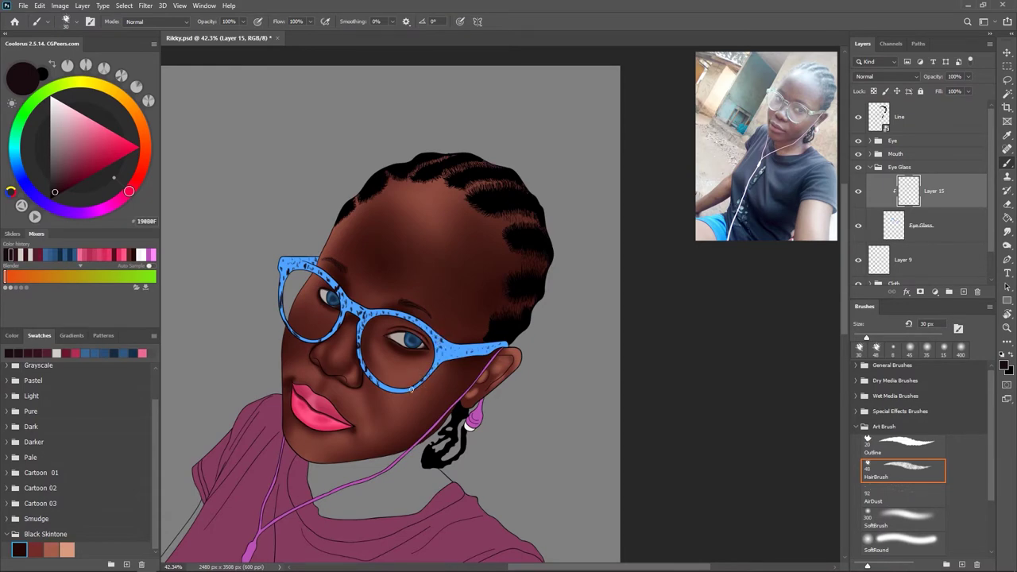
pyautogui.scroll(-2, 592, 316)
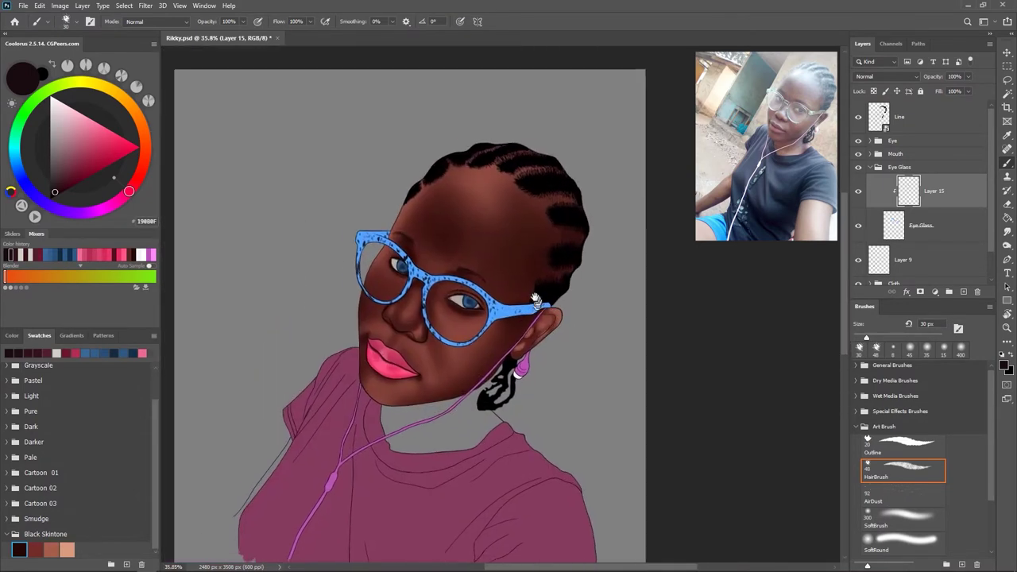
pyautogui.hotkey('ctrl', 'e')
# - Place 01.png from MACTOON Dust & Noise Overlay Textures, clipped to the glasses
pyautogui.press('super+e')
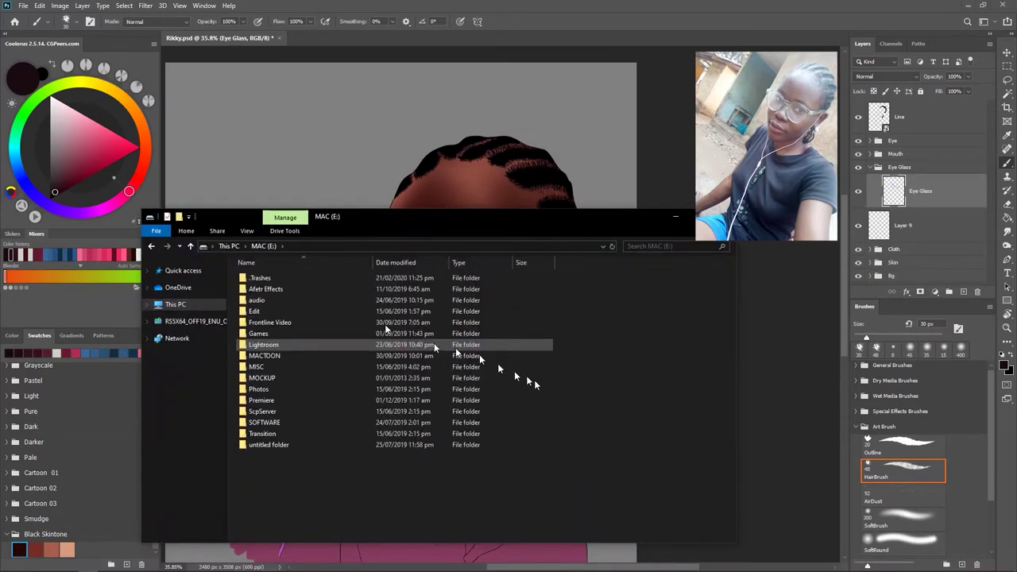
pyautogui.doubleClick(263, 358)
pyautogui.doubleClick(262, 358)
pyautogui.doubleClick(278, 287)
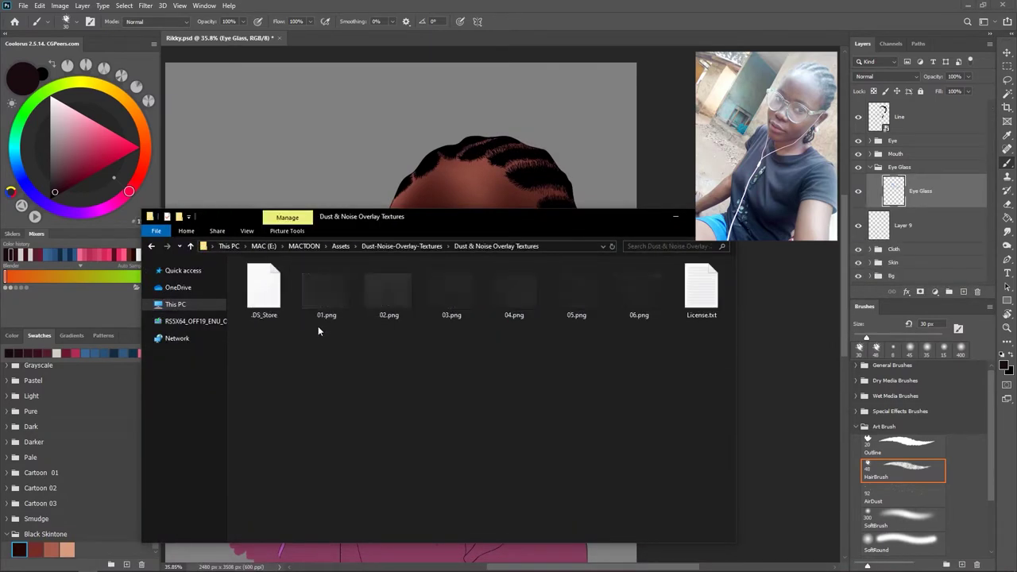
pyautogui.click(675, 216)
pyautogui.click(508, 21)
pyautogui.hotkey('ctrl', 'alt', 'g')
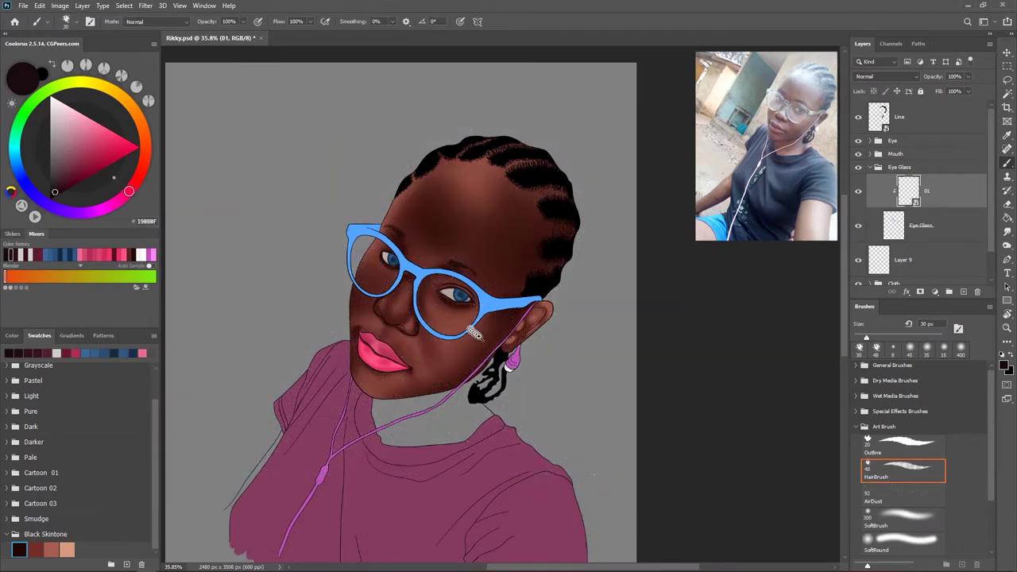
# - Give the 01 texture layer a grey Color Overlay effect
pyautogui.scroll(3, 444, 302)
pyautogui.click(905, 292)
pyautogui.click(925, 365)
pyautogui.moveTo(585, 307); pyautogui.dragTo(751, 185)
pyautogui.click(837, 233)
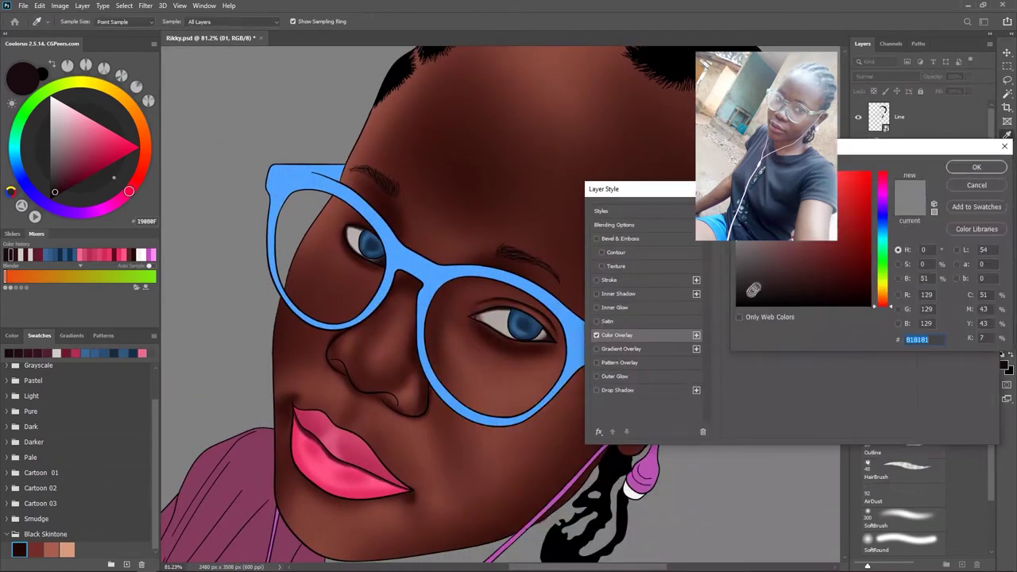
pyautogui.click(974, 168)
pyautogui.press('Return')
# - Duplicate the texture layer to strengthen the dark speckles on the frame
pyautogui.press('b')
pyautogui.scroll(-3, 671, 371)
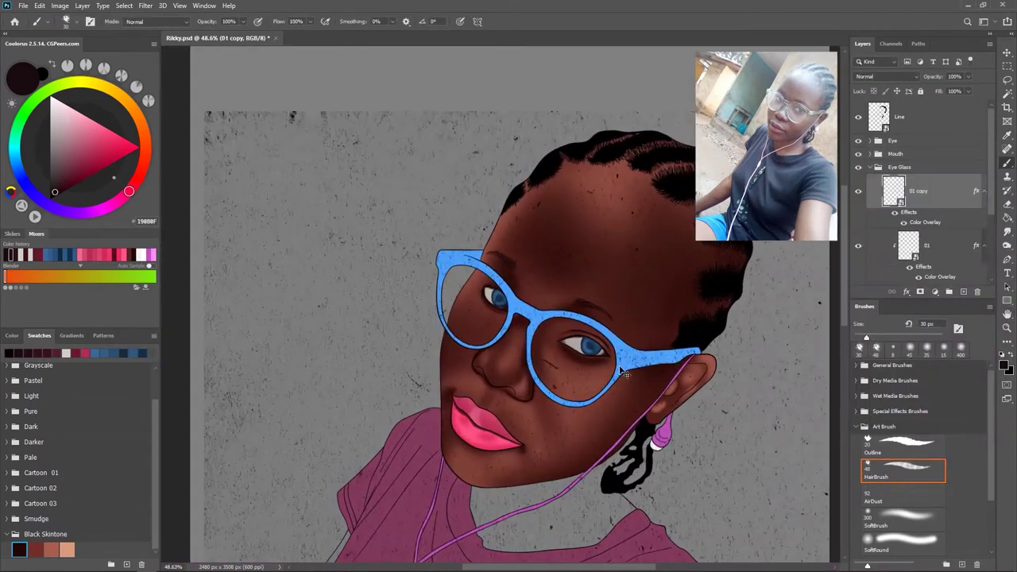
pyautogui.hotkey('ctrl', 'j')
pyautogui.hotkey('ctrl', 'alt', 'g')
pyautogui.scroll(-2, 653, 261)
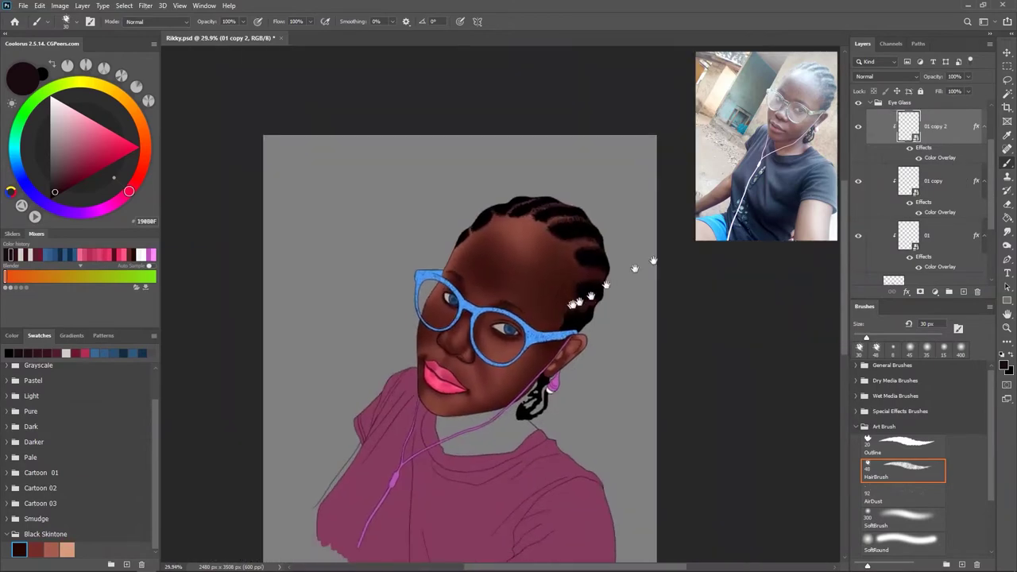
pyautogui.scroll(2, 576, 367)
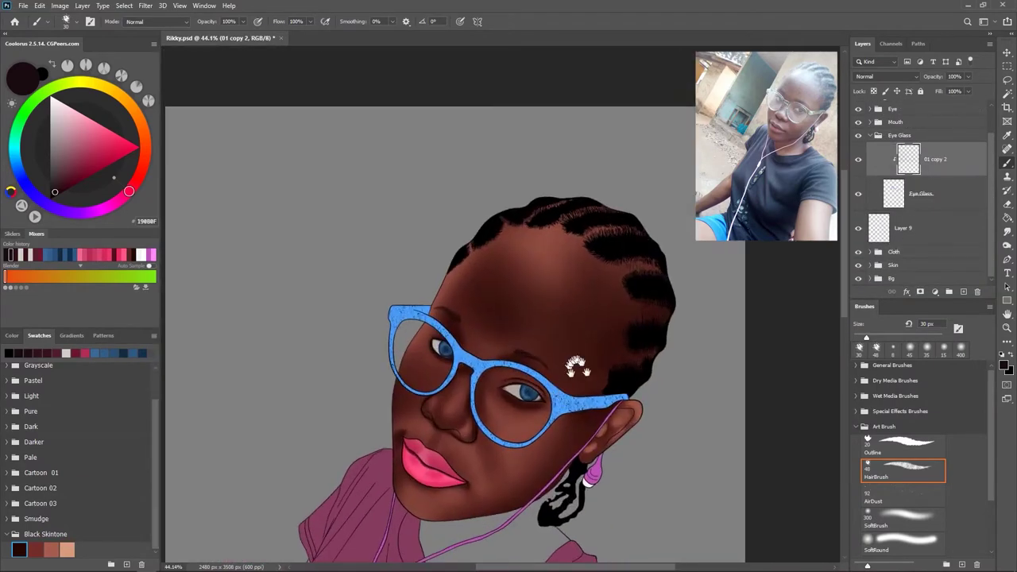
pyautogui.scroll(-1, 576, 367)
pyautogui.scroll(1, 576, 367)
# - Create a new empty layer above the texture for the lenses
pyautogui.click(962, 292)
pyautogui.scroll(3, 493, 342)
pyautogui.press('l')
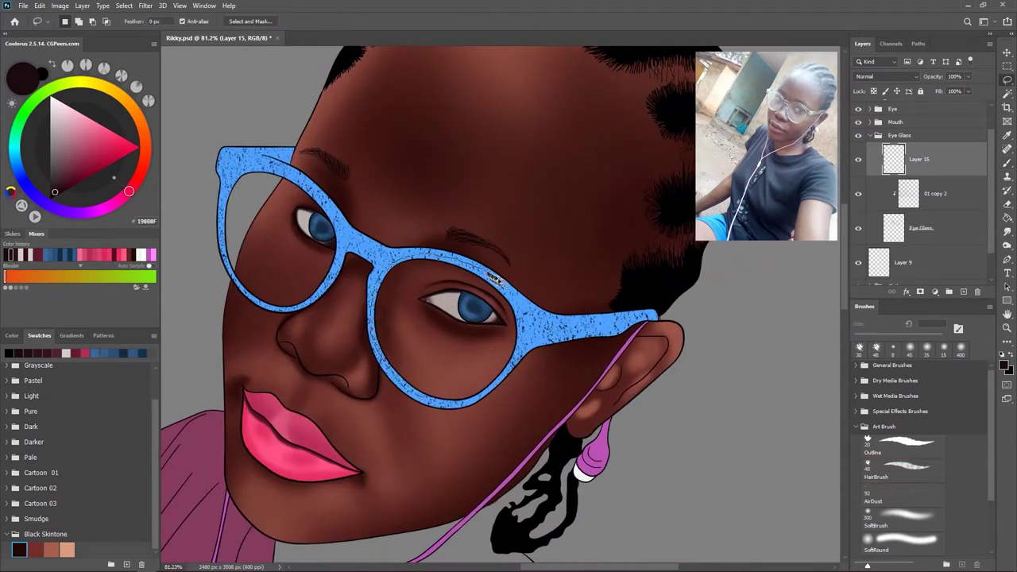
# - Fill the lasso-selected lenses with white
pyautogui.scroll(2, 374, 294)
pyautogui.hscroll(-3, 373, 294)
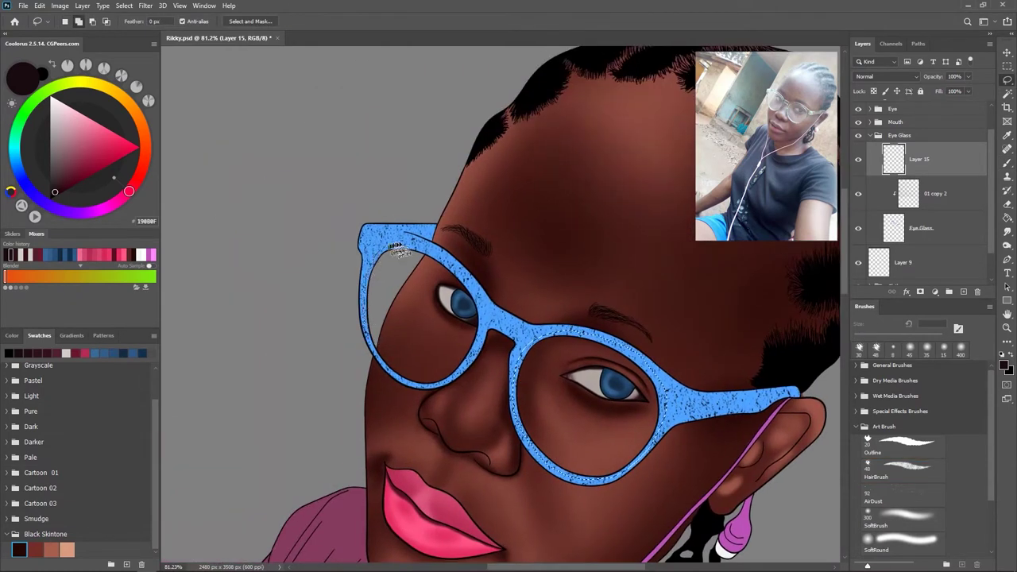
pyautogui.scroll(-3, 370, 333)
pyautogui.press('x')
pyautogui.hotkey('alt', 'BackSpace')
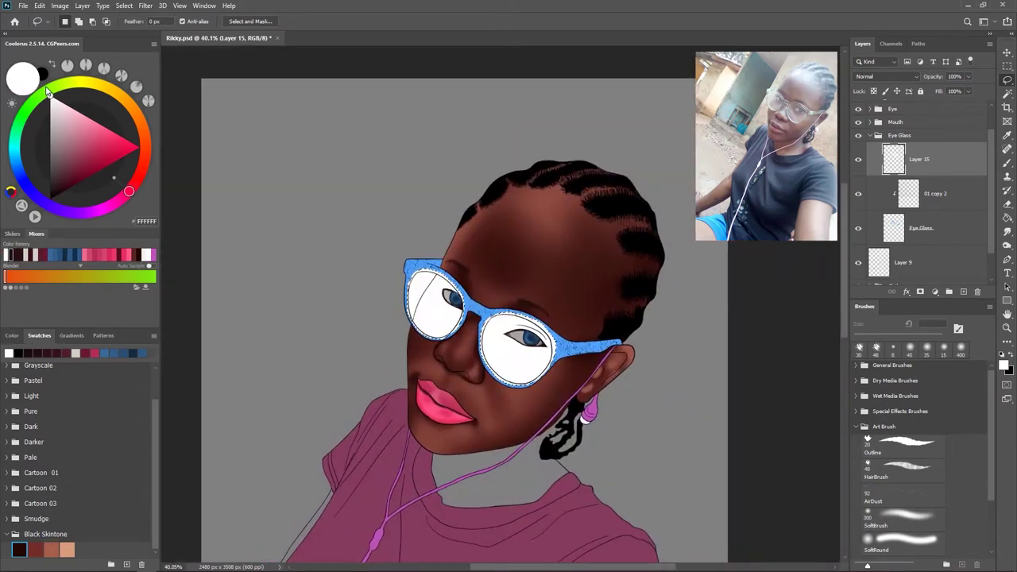
# - Move the Eye Glass group above Eye and Mouth and lower the lens fill to 16% opacity
pyautogui.click(871, 135)
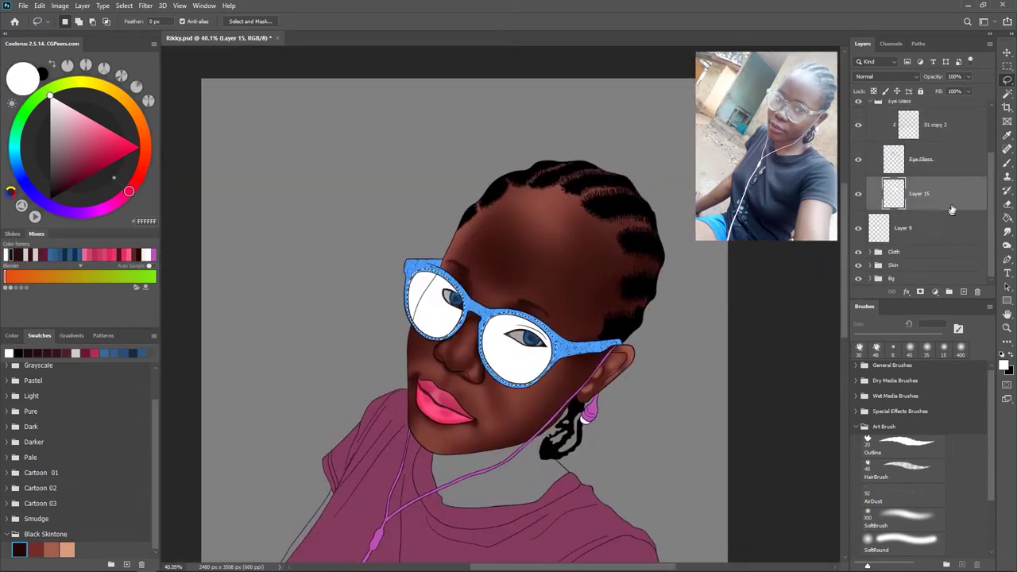
pyautogui.moveTo(897, 167); pyautogui.dragTo(915, 140)
pyautogui.scroll(-2, 646, 352)
pyautogui.moveTo(934, 76); pyautogui.dragTo(920, 82)
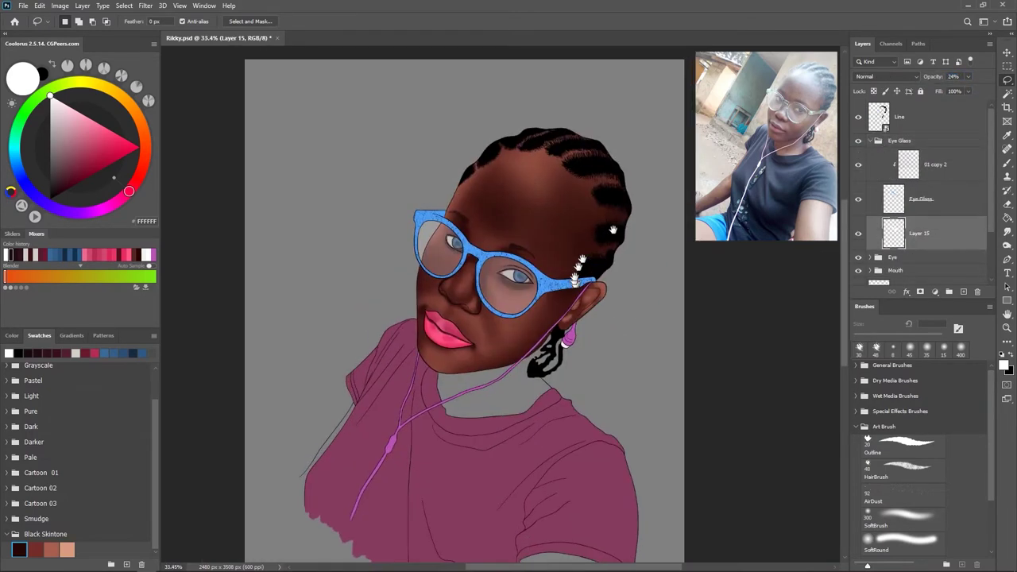
# - Add a Gradient Overlay effect to the lens layer and bring up its gradient choices
pyautogui.click(906, 292)
pyautogui.click(925, 357)
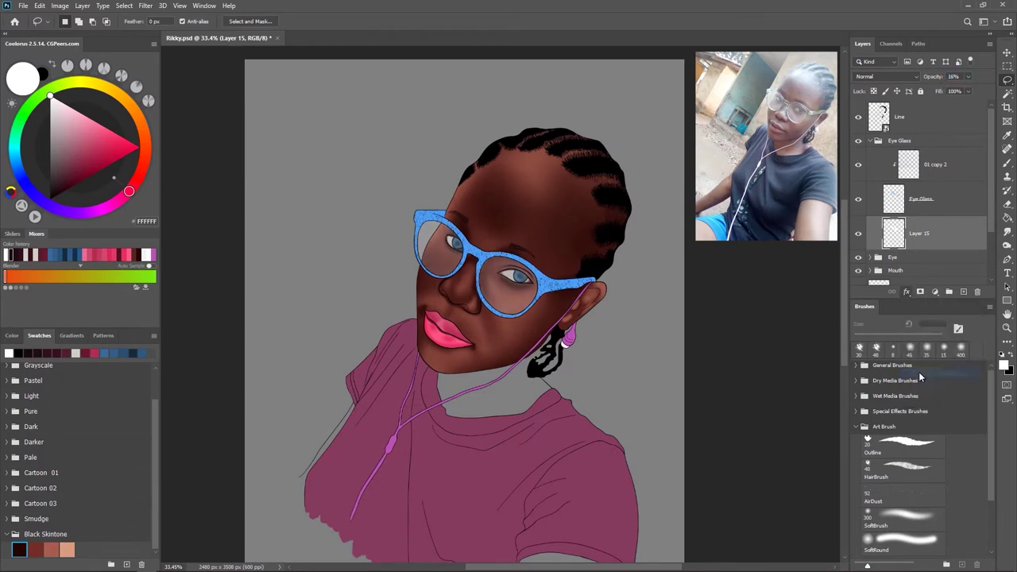
pyautogui.click(797, 254)
# - Apply the Neutrals Sand_01 gradient at scale 125 in Diamond style over the lenses
pyautogui.scroll(-5, 279, 357)
pyautogui.click(271, 380)
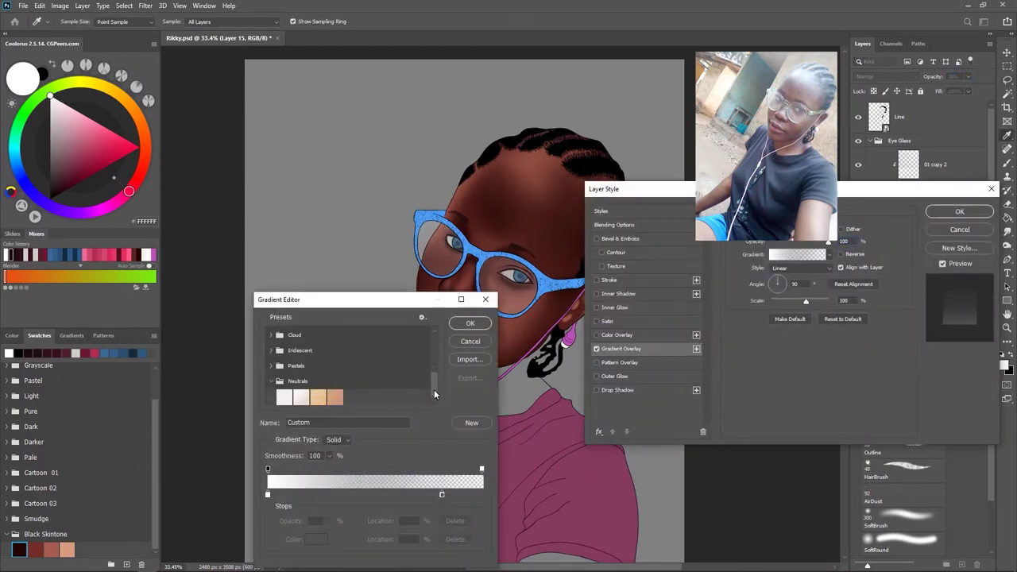
pyautogui.click(318, 397)
pyautogui.moveTo(412, 300); pyautogui.dragTo(489, 415)
pyautogui.click(547, 438)
pyautogui.moveTo(805, 301); pyautogui.dragTo(815, 304)
pyautogui.click(798, 268)
pyautogui.click(787, 315)
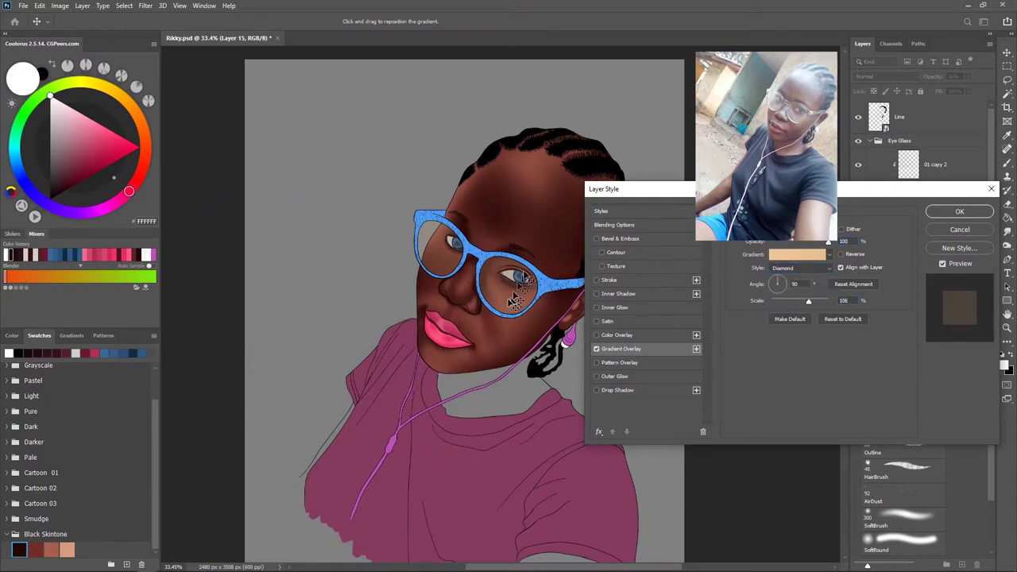
pyautogui.moveTo(485, 333); pyautogui.dragTo(511, 273)
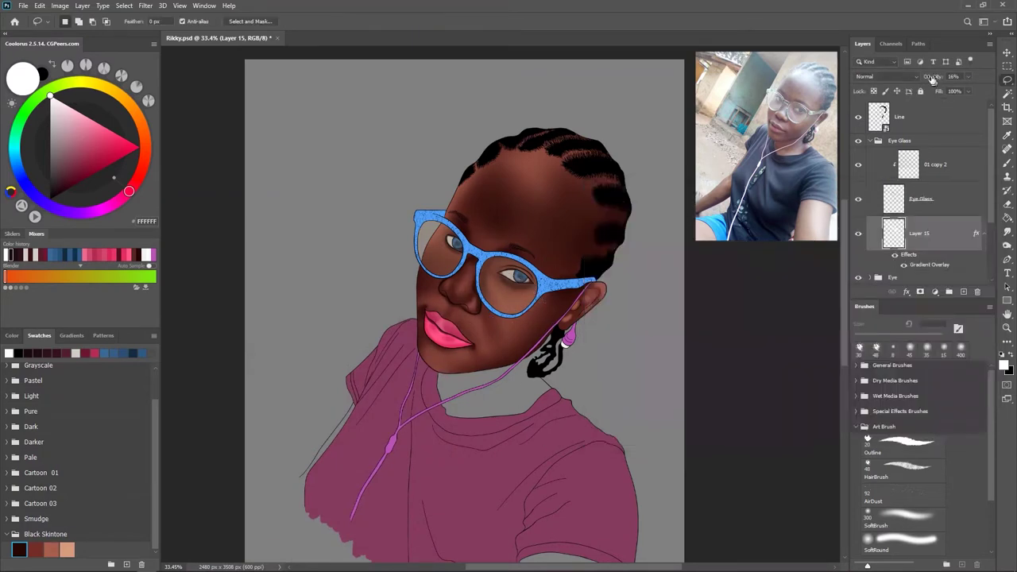
# - Set the gradient angle to 121, make the right stop orange, and apply at 44% opacity
pyautogui.scroll(4, 800, 266)
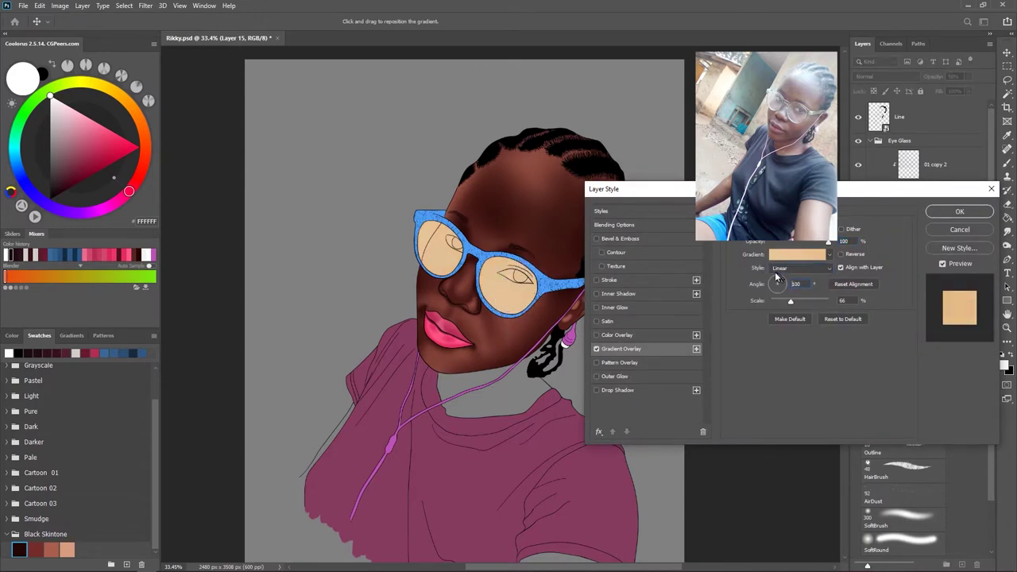
pyautogui.write('121')
pyautogui.click(798, 255)
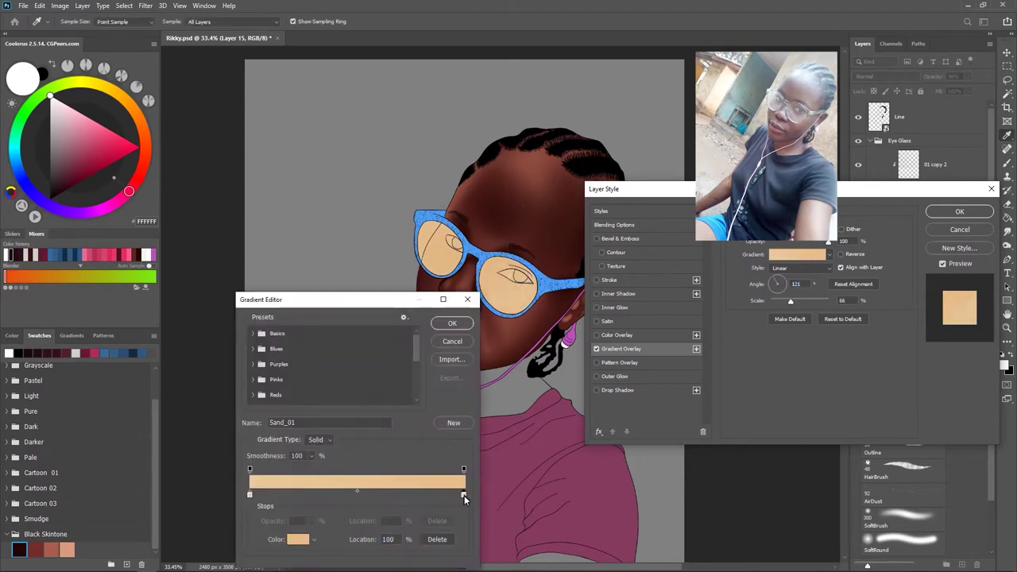
pyautogui.doubleClick(464, 495)
pyautogui.click(976, 167)
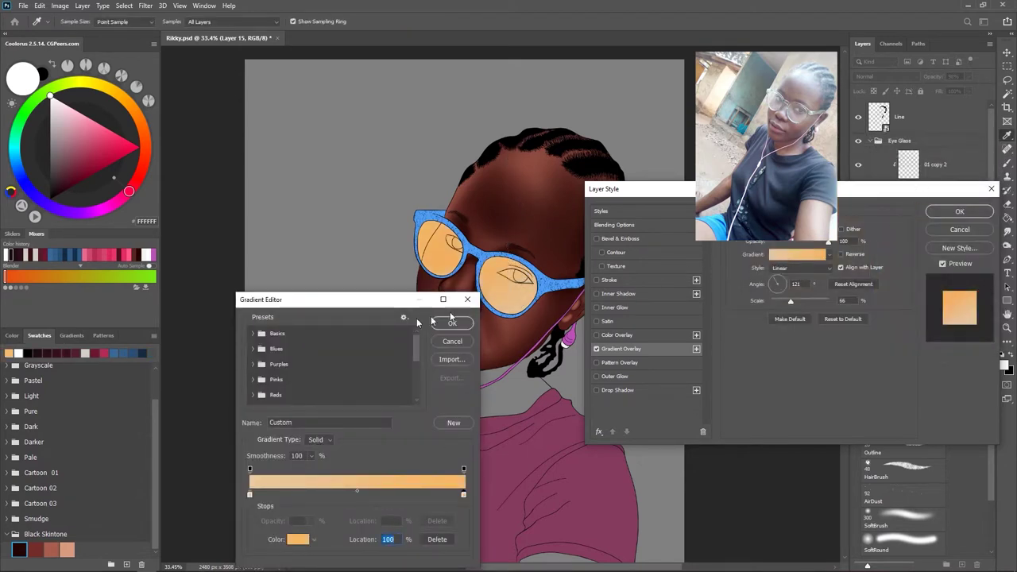
pyautogui.click(452, 322)
pyautogui.moveTo(509, 270); pyautogui.dragTo(577, 145)
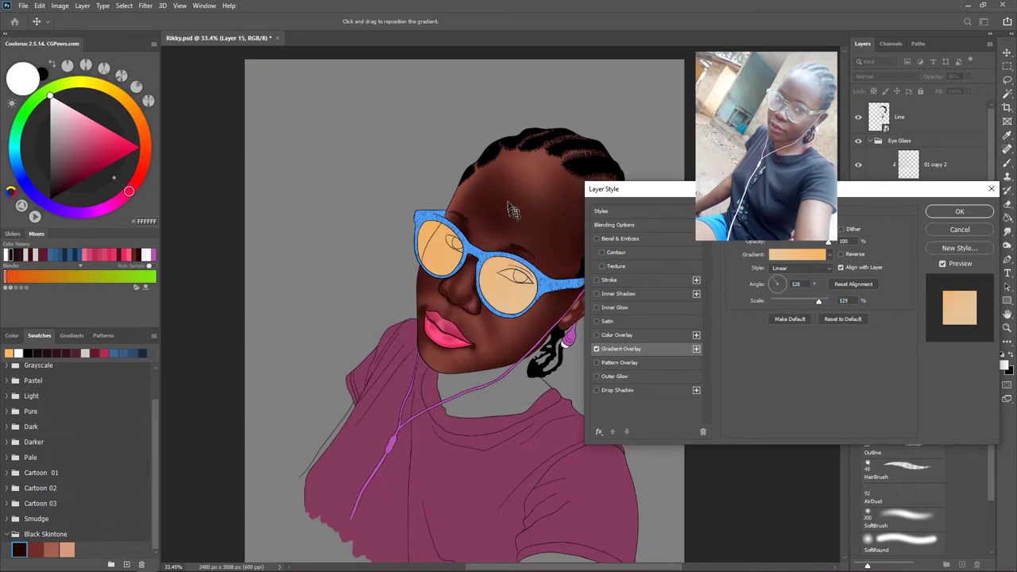
pyautogui.click(959, 211)
pyautogui.moveTo(941, 75); pyautogui.dragTo(923, 74)
pyautogui.scroll(-1, 604, 336)
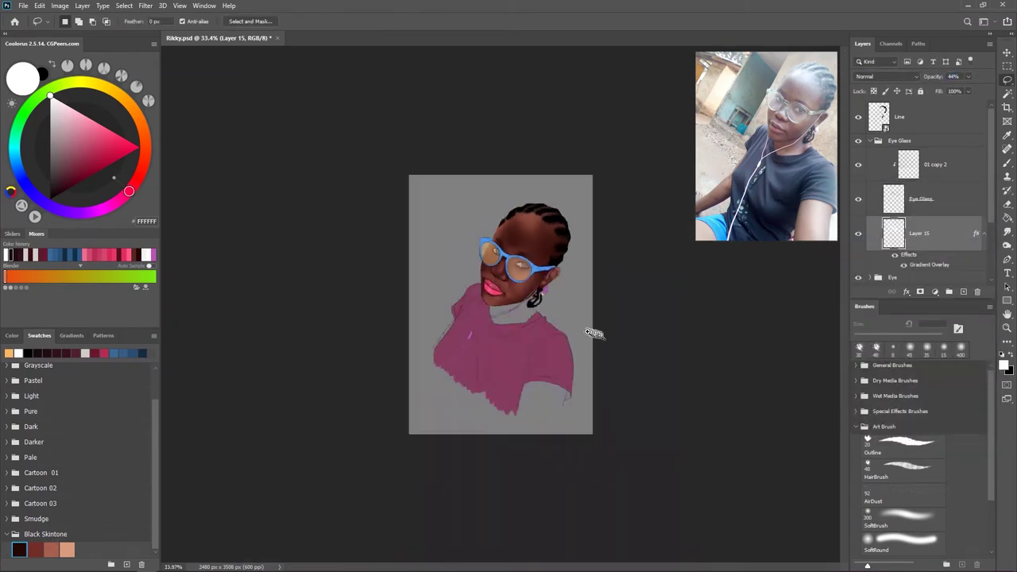
pyautogui.scroll(2, 556, 318)
pyautogui.scroll(2, 517, 288)
# - Add a highlight layer, lower the lens tint to 28% opacity, and pick a light peach 20 px brush
pyautogui.click(963, 293)
pyautogui.hotkey('ctrl', 'alt', 'g')
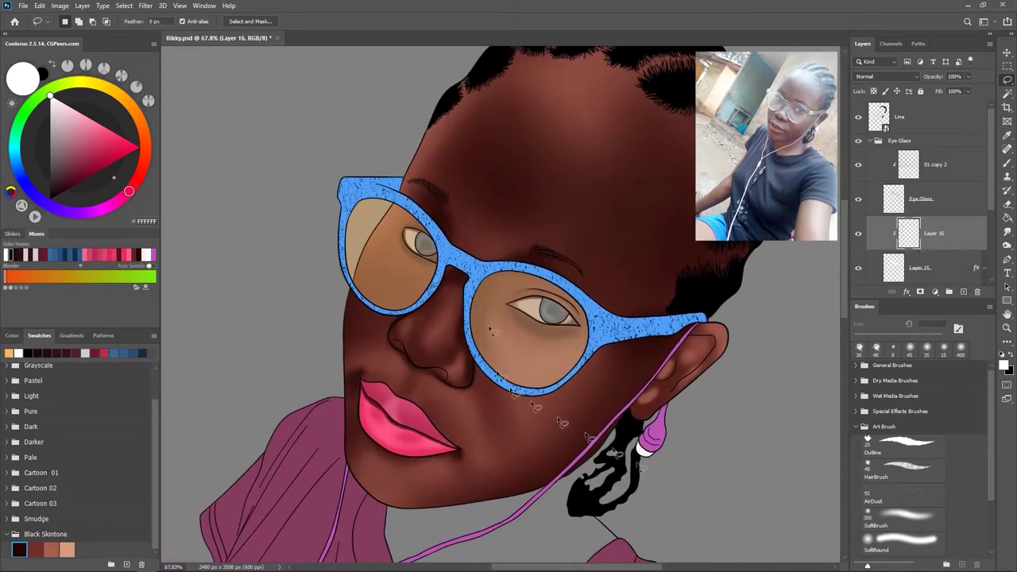
pyautogui.click(934, 270)
pyautogui.press('9')
pyautogui.press('b')
pyautogui.keyDown('alt'); pyautogui.click(518, 286); pyautogui.keyUp('alt')
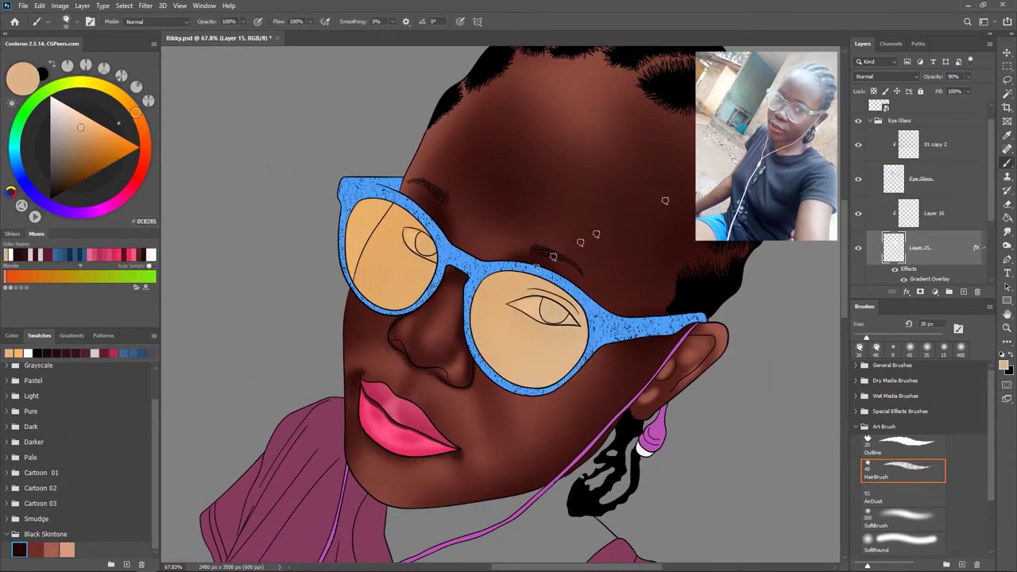
pyautogui.moveTo(937, 78); pyautogui.dragTo(914, 77)
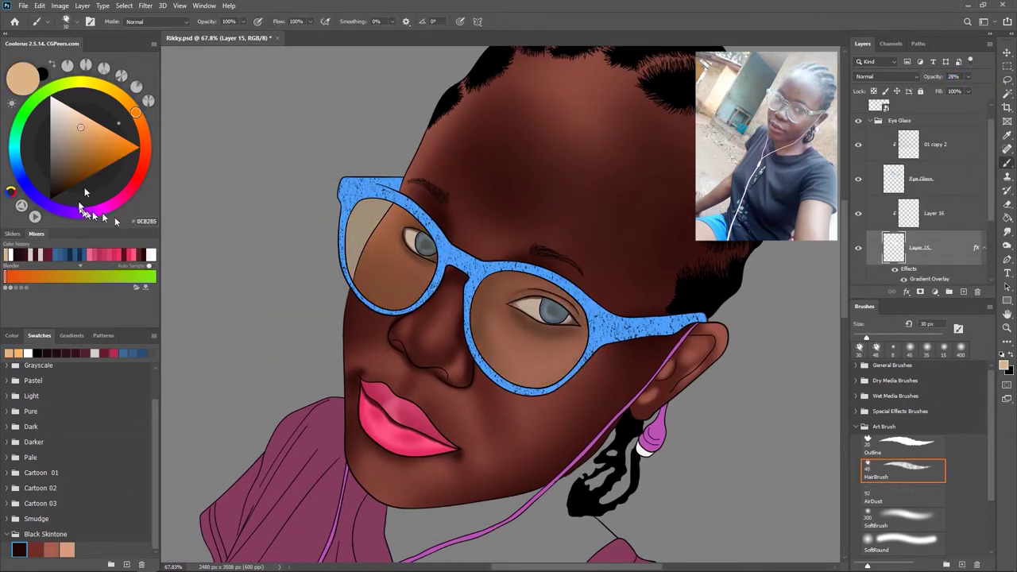
pyautogui.click(88, 119)
pyautogui.press(',')
pyautogui.scroll(1, 524, 259)
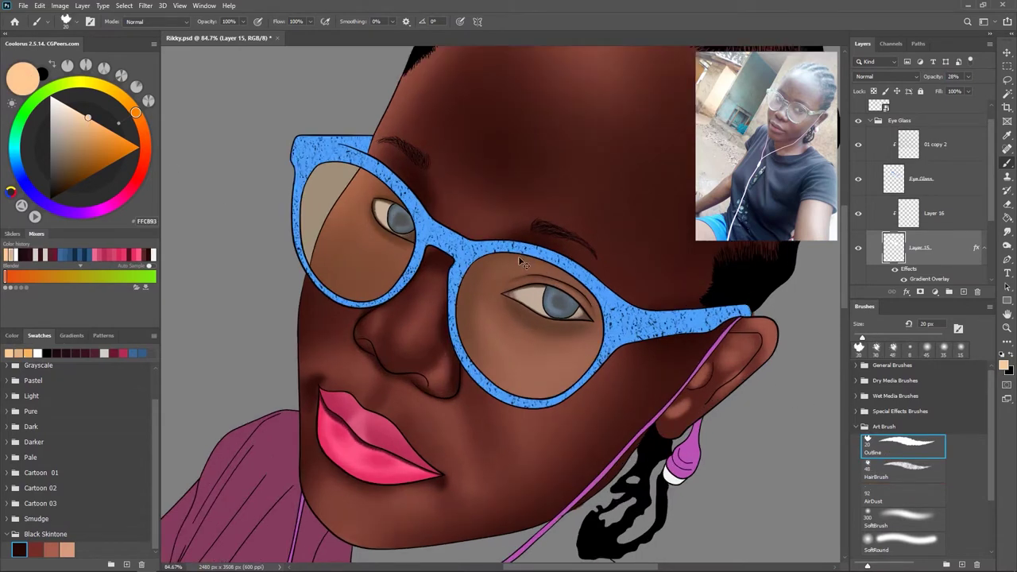
pyautogui.hotkey('alt', ']')
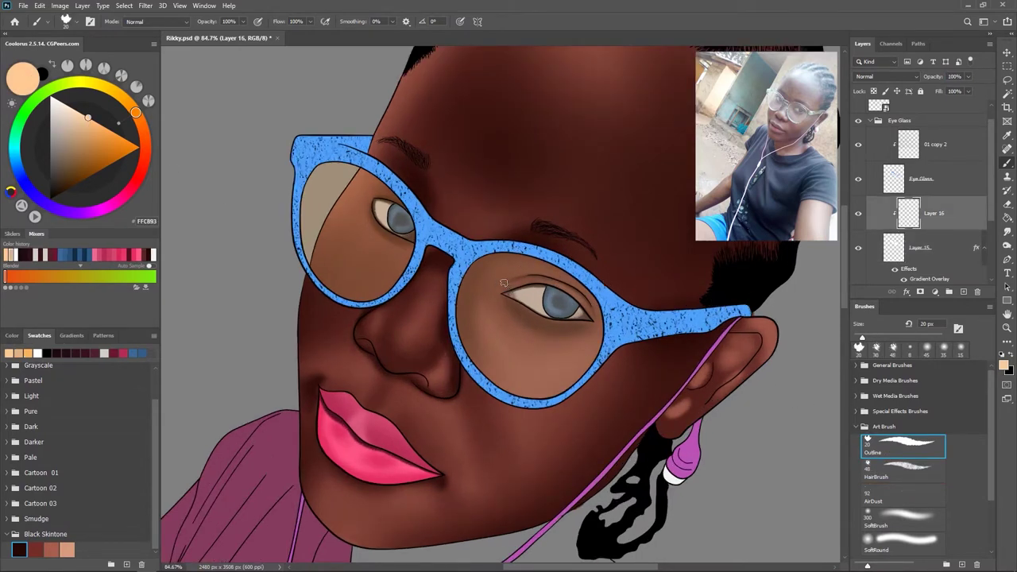
pyautogui.hotkey('ctrl', 'alt', 'g')
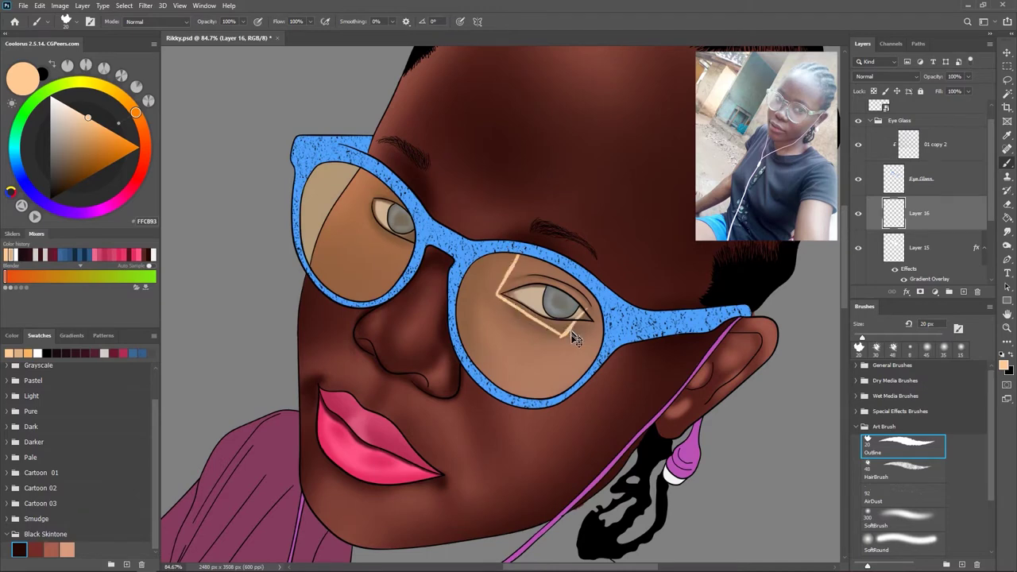
# - Paint peach glare highlights across the right lens and down the left lens on Layer 16
pyautogui.scroll(3, 595, 295)
pyautogui.moveTo(402, 311); pyautogui.dragTo(477, 362)
pyautogui.moveTo(432, 330); pyautogui.dragTo(509, 381)
pyautogui.moveTo(549, 322)
pyautogui.mouseDown()
pyautogui.moveTo(474, 352)
pyautogui.moveTo(508, 364)
pyautogui.mouseUp()
pyautogui.moveTo(425, 322)
pyautogui.mouseDown()
pyautogui.moveTo(432, 250)
pyautogui.moveTo(403, 300)
pyautogui.moveTo(425, 333)
pyautogui.moveTo(469, 258)
pyautogui.moveTo(528, 286)
pyautogui.moveTo(520, 290)
pyautogui.moveTo(532, 350)
pyautogui.moveTo(513, 306)
pyautogui.moveTo(468, 266)
pyautogui.moveTo(429, 294)
pyautogui.moveTo(509, 350)
pyautogui.mouseUp()
pyautogui.scroll(3, 332, 173)
pyautogui.hscroll(-5, 332, 173)
pyautogui.moveTo(374, 185)
pyautogui.mouseDown()
pyautogui.moveTo(352, 256)
pyautogui.moveTo(370, 304)
pyautogui.moveTo(433, 290)
pyautogui.moveTo(432, 337)
pyautogui.moveTo(373, 191)
pyautogui.moveTo(389, 314)
pyautogui.moveTo(432, 318)
pyautogui.moveTo(358, 198)
pyautogui.moveTo(373, 238)
pyautogui.moveTo(417, 270)
pyautogui.moveTo(389, 238)
pyautogui.moveTo(365, 262)
pyautogui.moveTo(385, 214)
pyautogui.mouseUp()
pyautogui.scroll(-3, 704, 339)
pyautogui.scroll(-3, 704, 340)
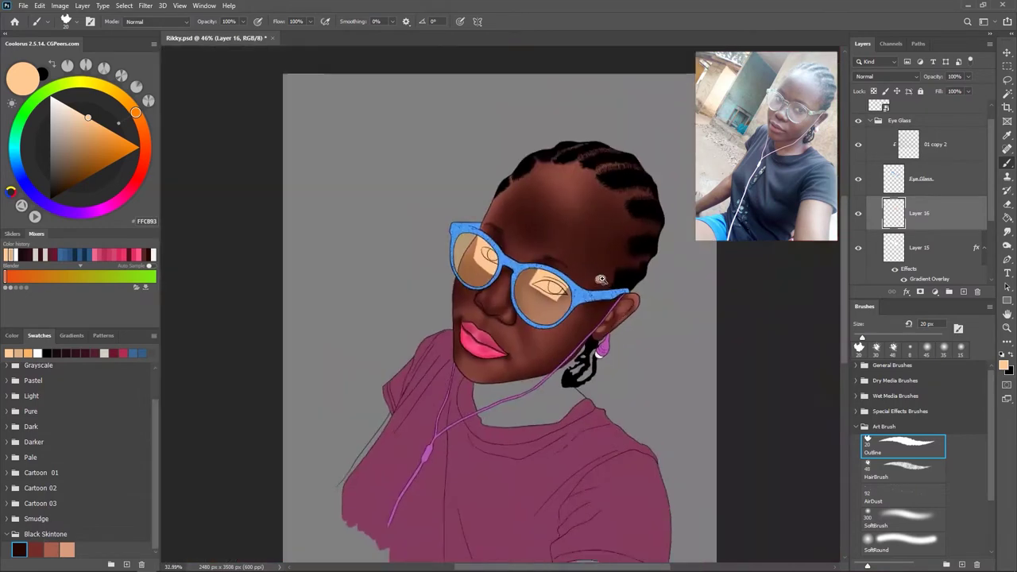
# - Apply a Gaussian Blur and add a Color Overlay effect to Layer 16
pyautogui.click(145, 6)
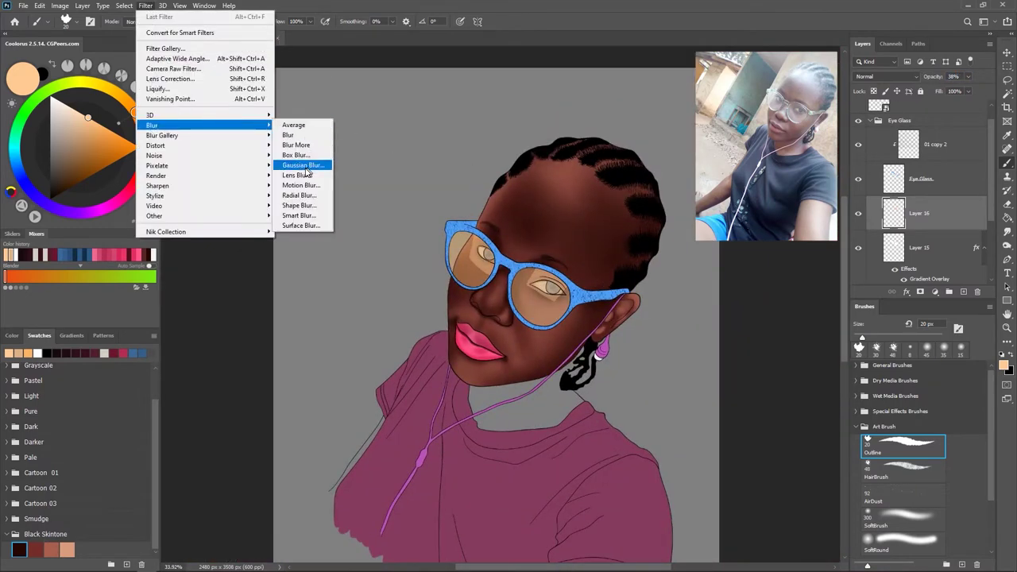
pyautogui.click(306, 162)
pyautogui.press('Escape')
pyautogui.click(906, 292)
pyautogui.click(885, 363)
pyautogui.click(806, 257)
pyautogui.click(976, 166)
pyautogui.click(976, 210)
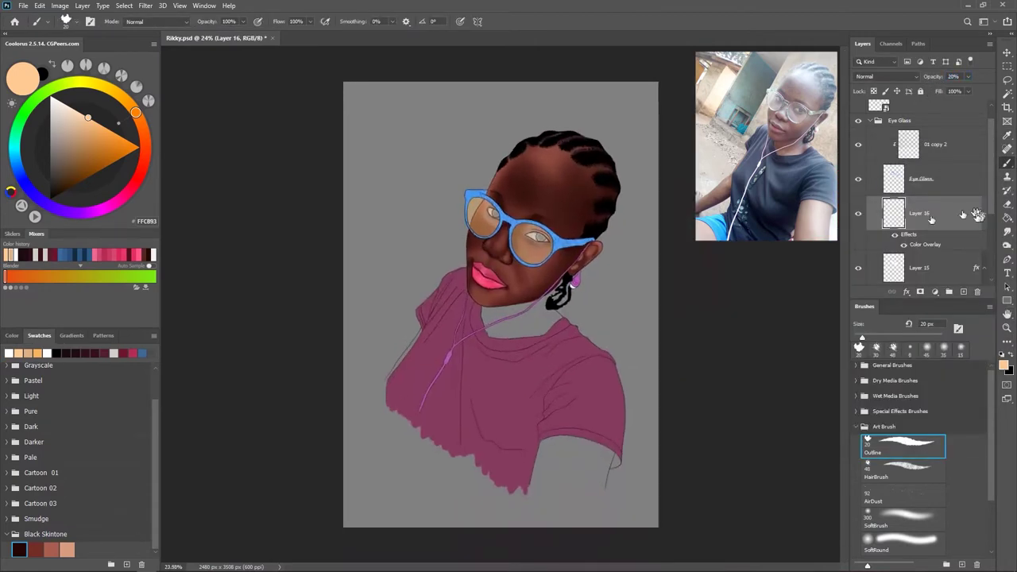
# - Check the blue glasses fill visibility and delete Layer 16's mask
pyautogui.scroll(3, 540, 290)
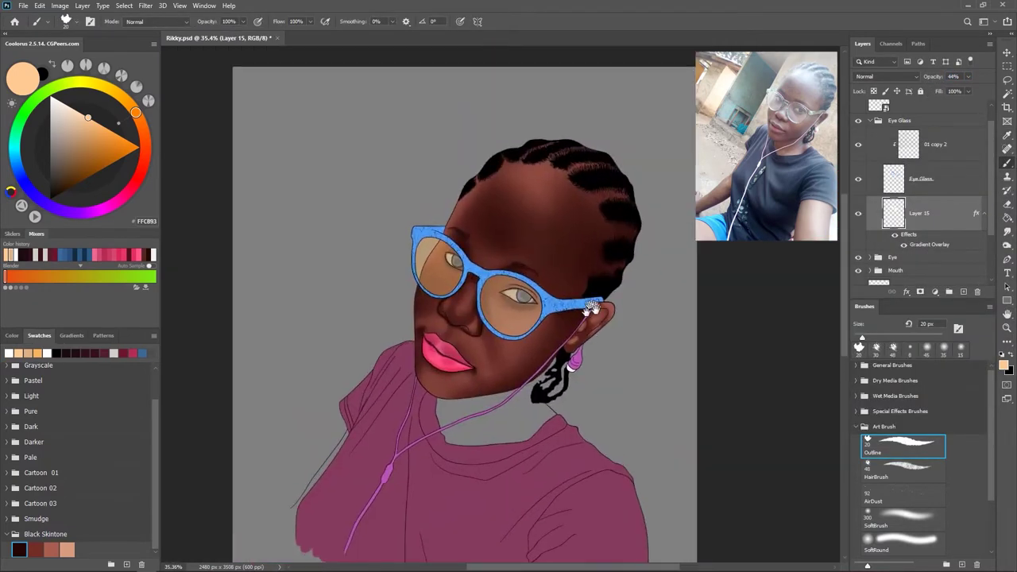
pyautogui.scroll(3, 512, 271)
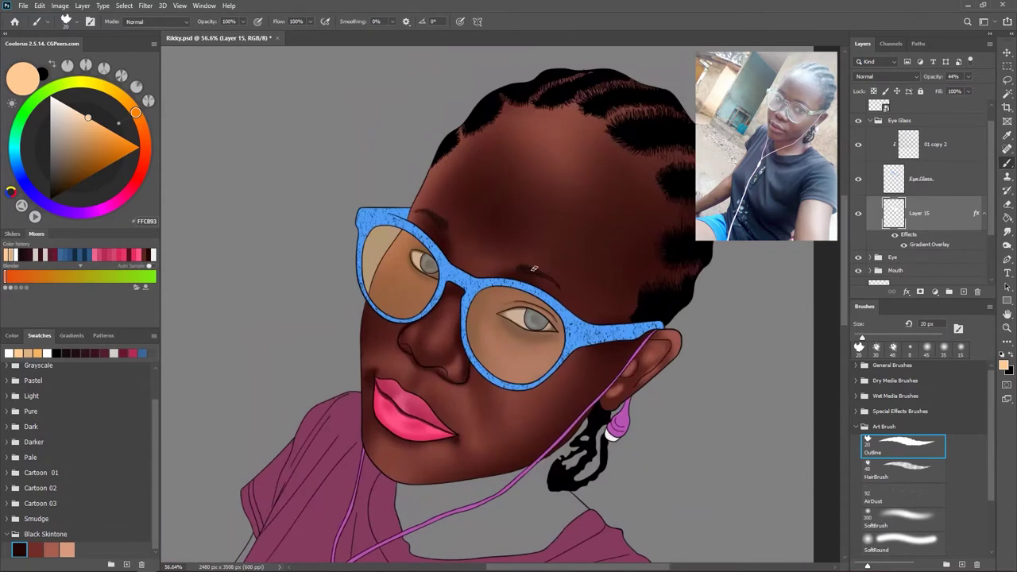
pyautogui.scroll(1, 914, 199)
pyautogui.click(858, 199)
pyautogui.click(859, 199)
pyautogui.click(859, 199)
pyautogui.click(859, 199)
pyautogui.click(878, 141)
pyautogui.moveTo(940, 251); pyautogui.dragTo(961, 269)
pyautogui.press('Return')
# - Set Layer 16 to Multiply with dark brown at 30% opacity and a smaller soft round brush
pyautogui.scroll(3, 400, 321)
pyautogui.click(886, 76)
pyautogui.click(864, 117)
pyautogui.press('x')
pyautogui.write('0')
pyautogui.click(903, 521)
pyautogui.press('[')
pyautogui.press('[')
pyautogui.press('[')
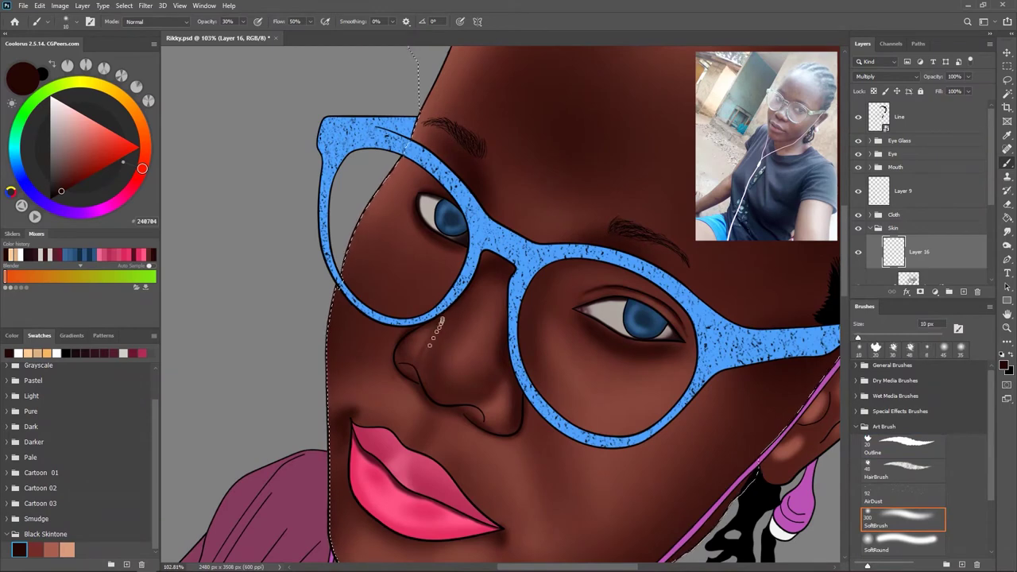
# - Shade around the nose with a 30–40 px soft brush, raising opacity to 58%
pyautogui.scroll(-3, 441, 321)
pyautogui.scroll(2, 515, 322)
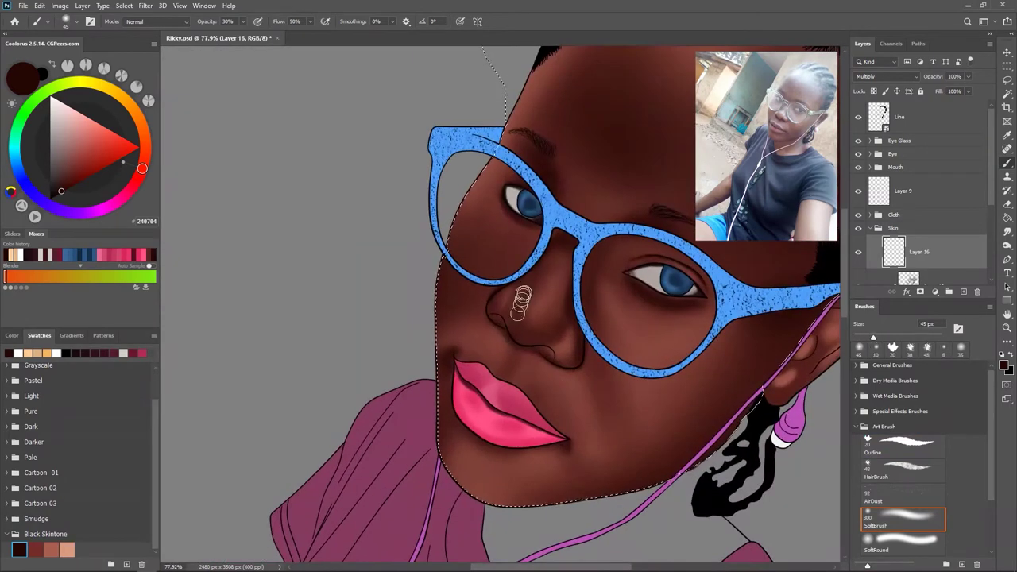
pyautogui.scroll(3, 513, 306)
pyautogui.press(']')
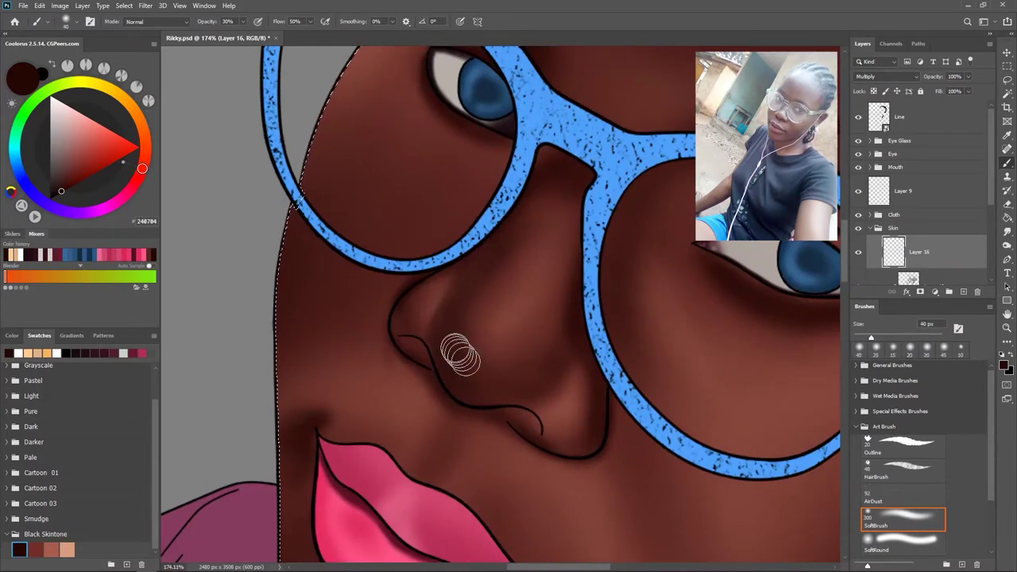
pyautogui.press('[')
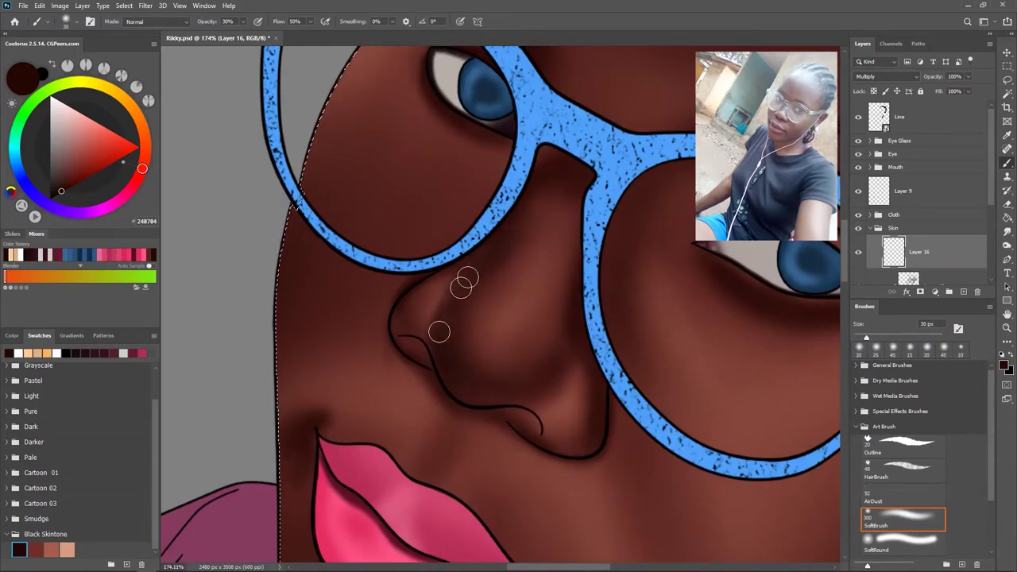
pyautogui.scroll(-3, 543, 321)
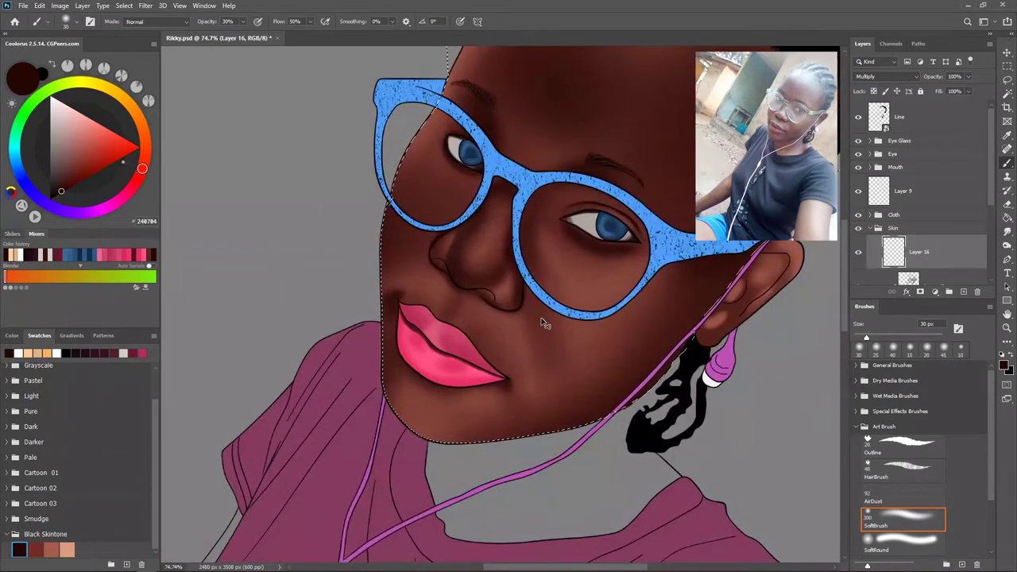
pyautogui.scroll(3, 477, 284)
pyautogui.press('5')
pyautogui.press('8')
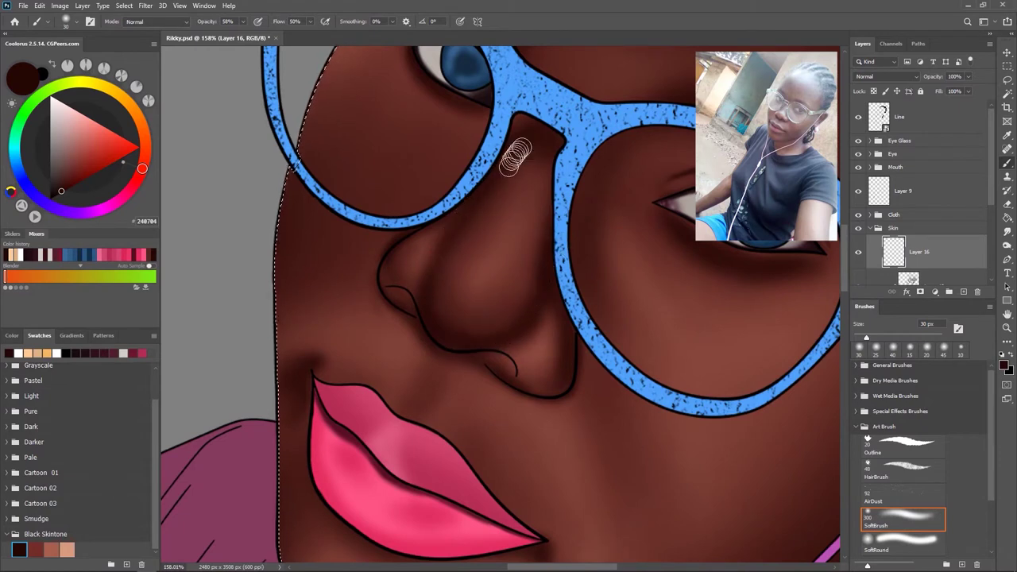
# - Paint dark brown shadow below the lips with a 40–60 px brush
pyautogui.press(']')
pyautogui.press(']')
pyautogui.press(']')
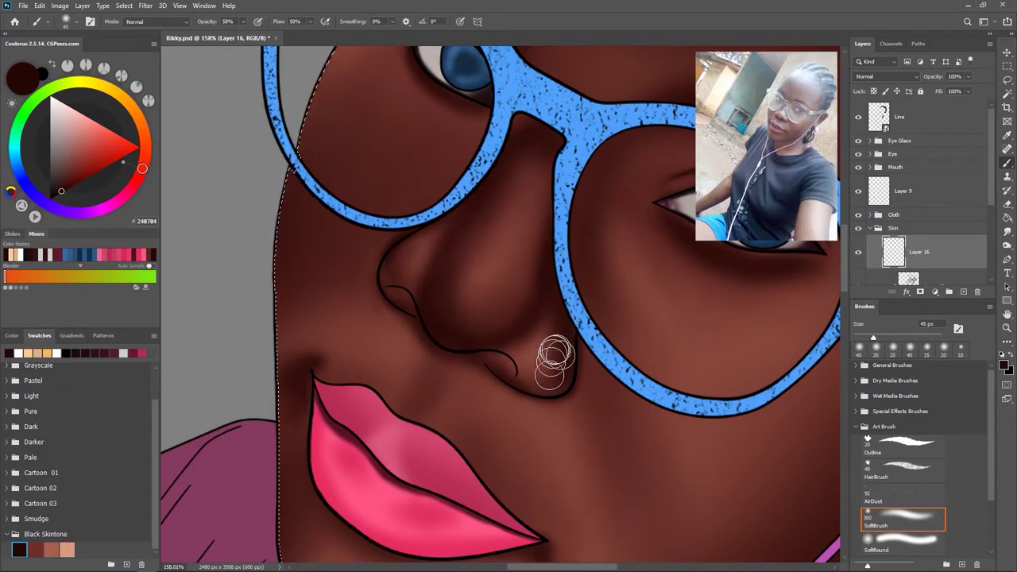
pyautogui.press(']')
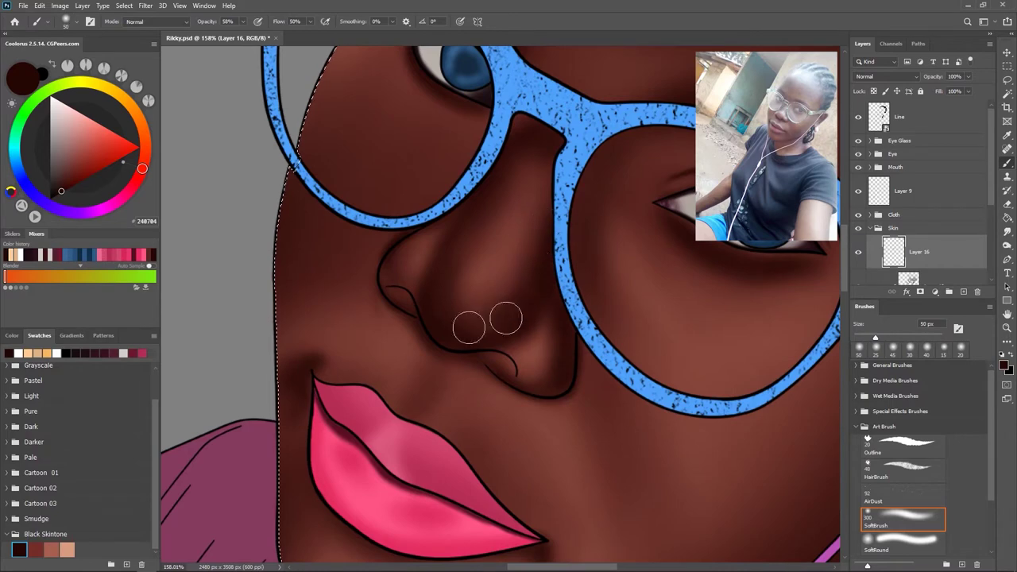
pyautogui.scroll(-5, 468, 328)
pyautogui.press('[')
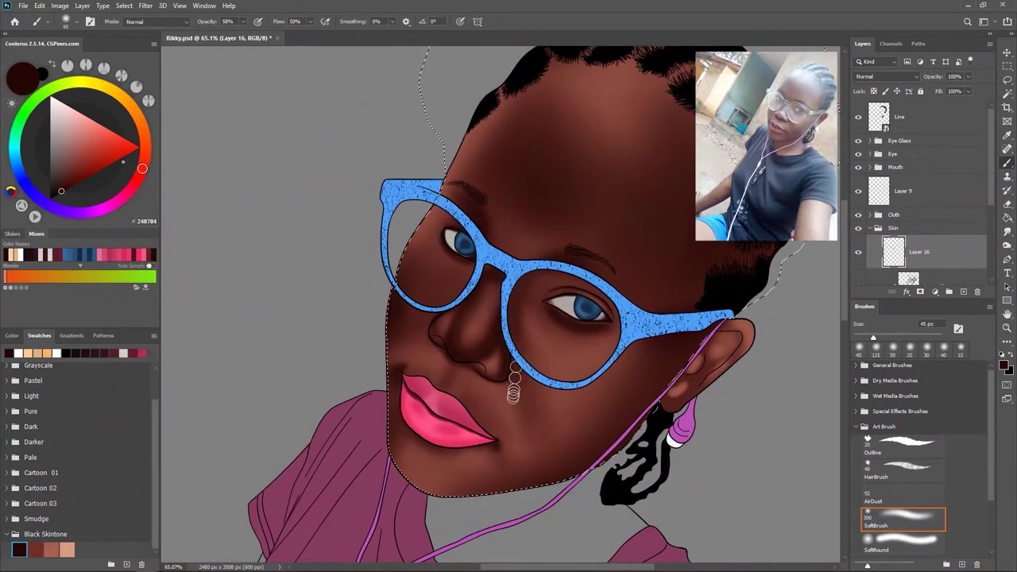
pyautogui.press(']')
pyautogui.press(']')
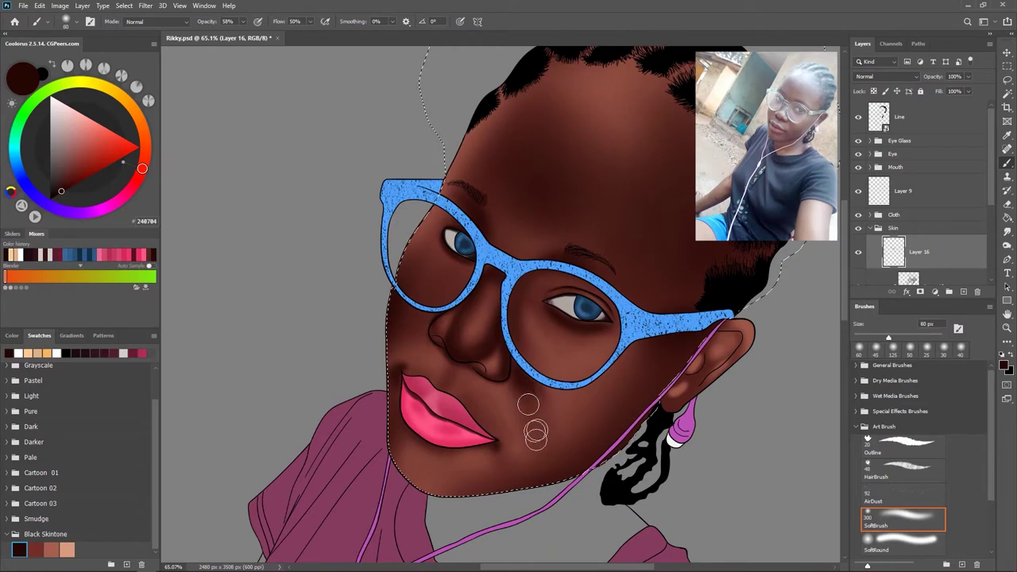
pyautogui.moveTo(535, 433); pyautogui.dragTo(444, 375)
pyautogui.press('[')
pyautogui.press('[')
pyautogui.press(']')
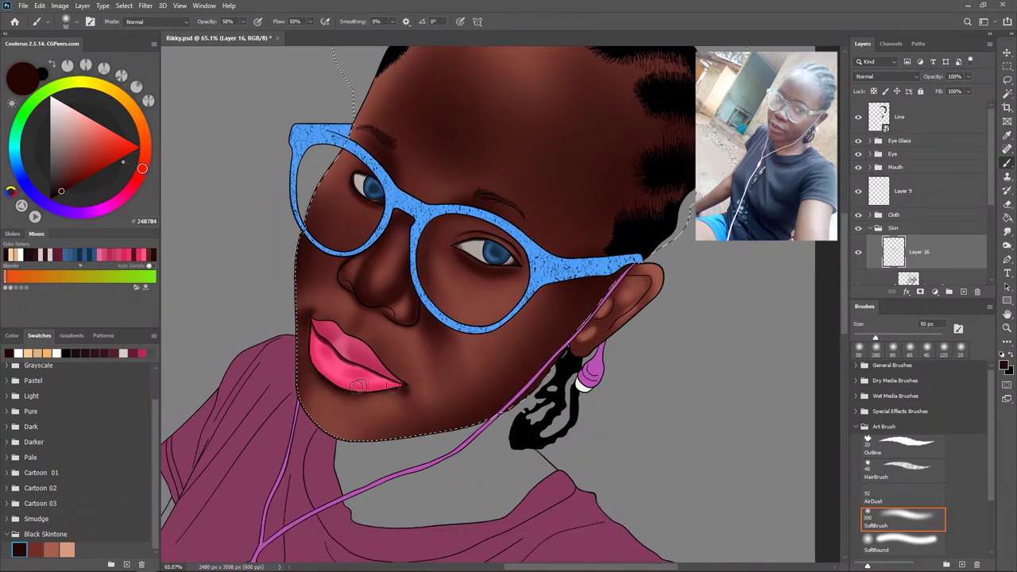
pyautogui.press('[')
pyautogui.scroll(-3, 437, 332)
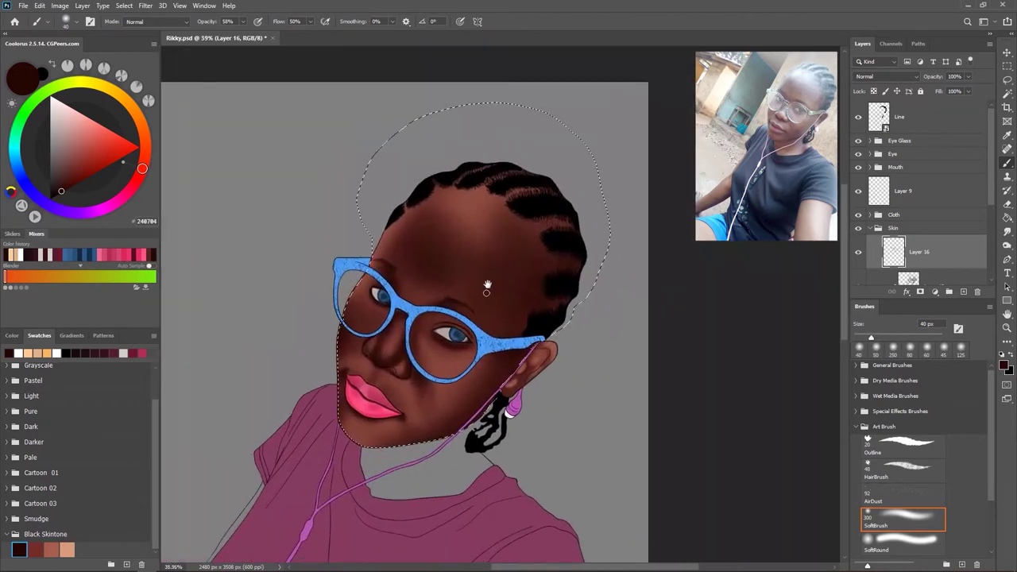
# - Softly shade the cheek and temple with a large brush, then a 70–90 px brush
pyautogui.press(']')
pyautogui.press(']')
pyautogui.press(']')
pyautogui.press(']')
pyautogui.press(']')
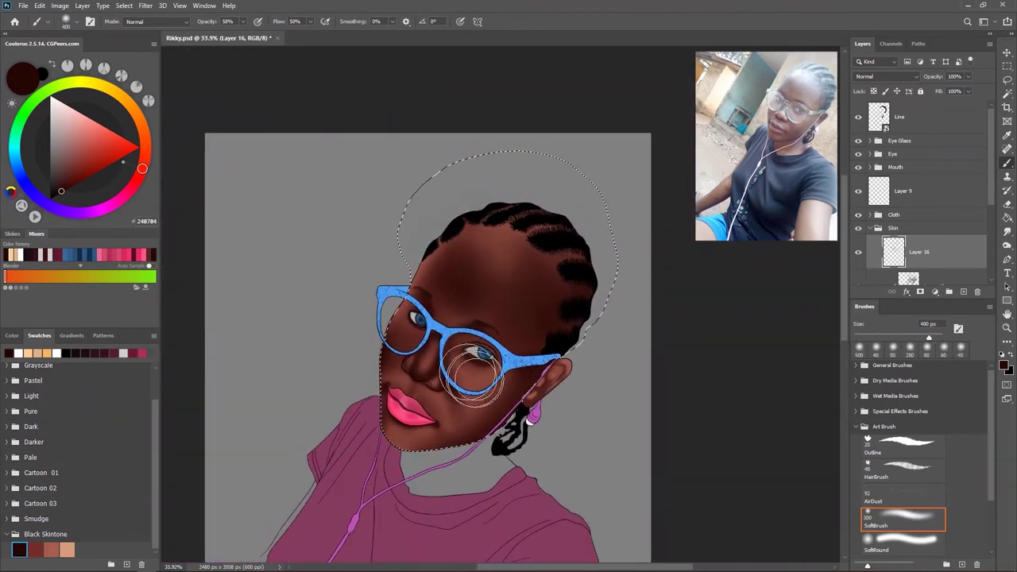
pyautogui.press(']')
pyautogui.press(']')
pyautogui.press('[')
pyautogui.press('[')
pyautogui.press('[')
pyautogui.press('[')
pyautogui.press('[')
pyautogui.press('[')
pyautogui.press('[')
pyautogui.press('[')
pyautogui.press(']')
pyautogui.press(']')
pyautogui.press(']')
pyautogui.press(']')
pyautogui.scroll(5, 410, 309)
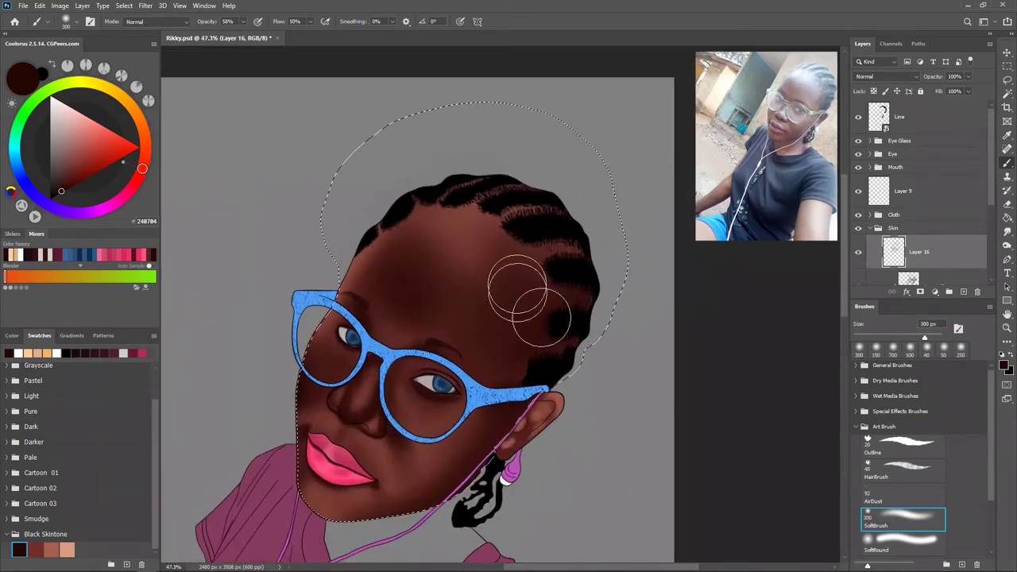
pyautogui.press('[')
pyautogui.press('[')
pyautogui.press('[')
pyautogui.press('[')
pyautogui.press('[')
pyautogui.press('[')
pyautogui.press(']')
pyautogui.press(']')
pyautogui.press(']')
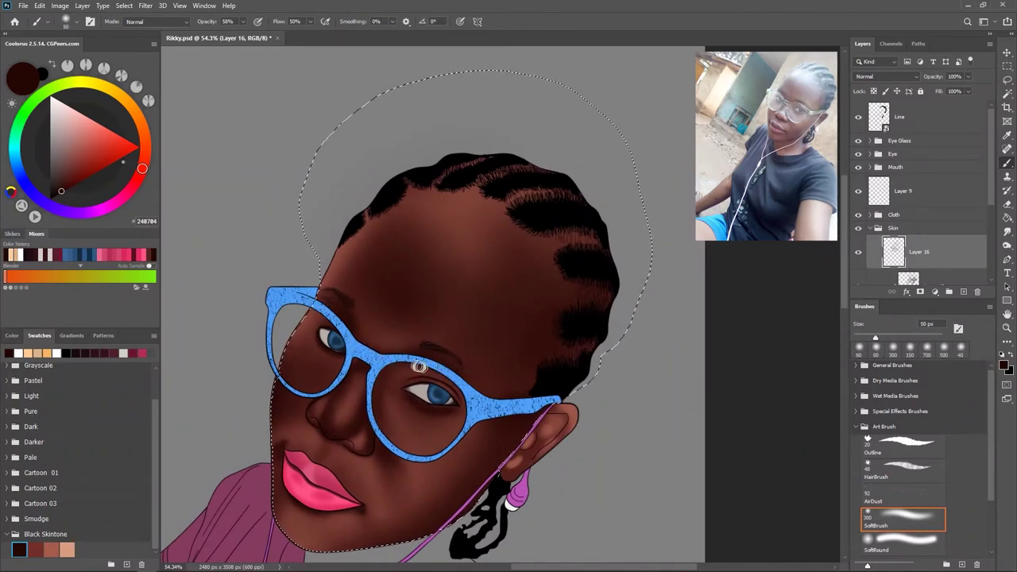
pyautogui.press(']')
pyautogui.press(']')
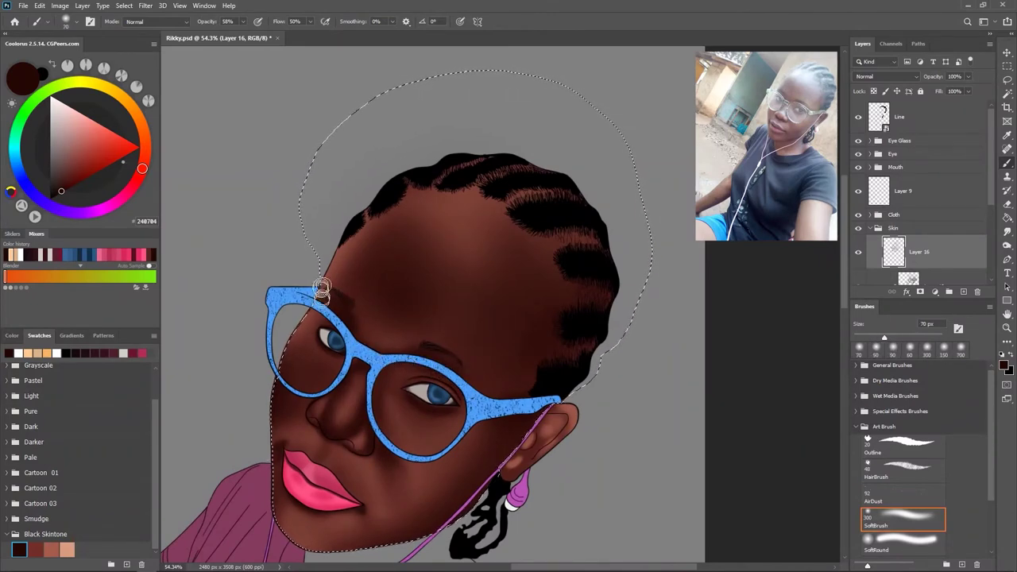
pyautogui.scroll(-3, 324, 300)
pyautogui.scroll(-1, 458, 290)
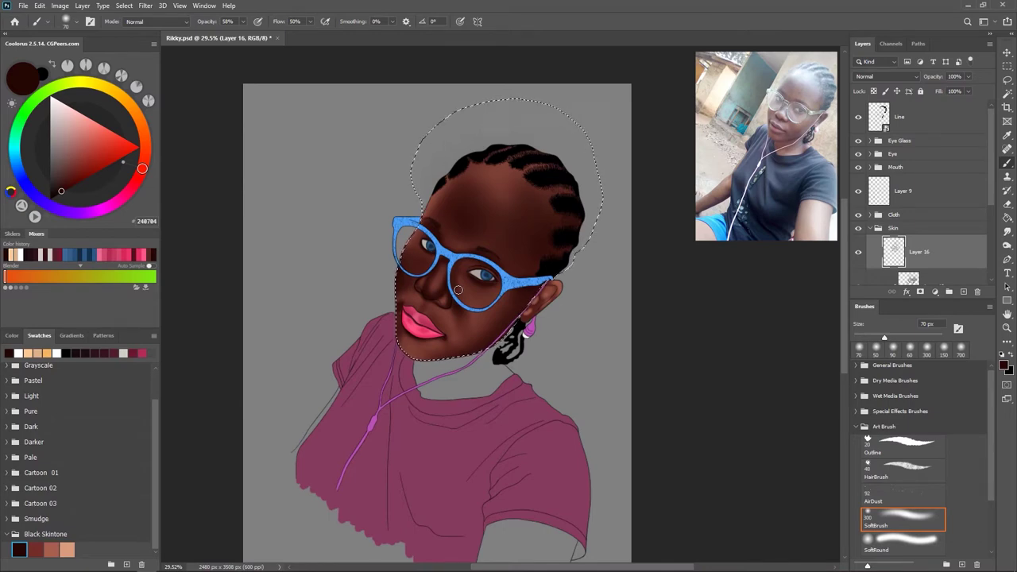
# - Clear the face selection and select the shirt layer, Layer 8
pyautogui.moveTo(457, 289); pyautogui.dragTo(525, 276)
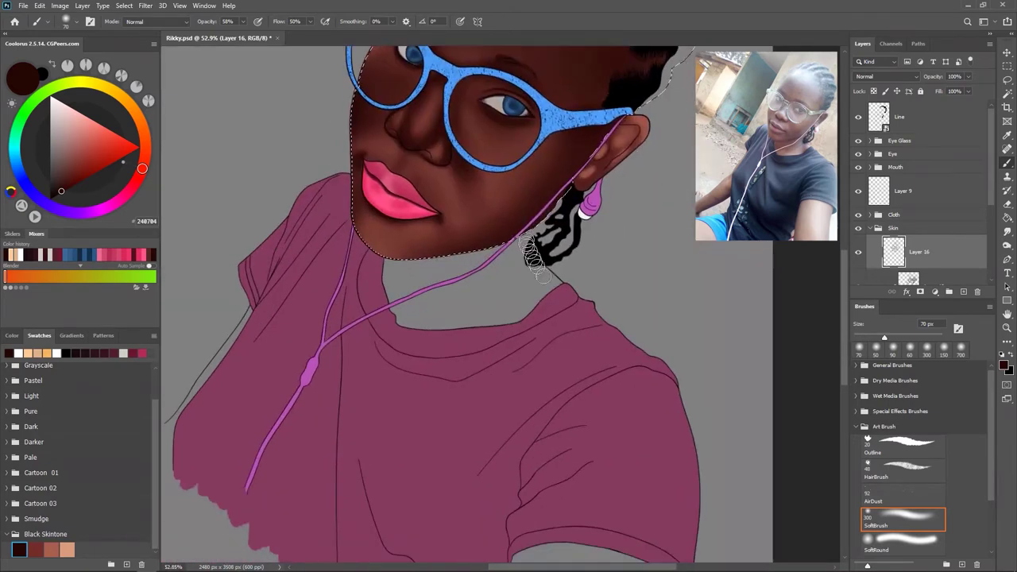
pyautogui.hotkey('ctrl', 'd')
pyautogui.click(918, 238)
# - Set a darkened shirt pink as the shadow colour with a 45 px brush
pyautogui.click(77, 166)
pyautogui.moveTo(77, 165); pyautogui.dragTo(65, 182)
pyautogui.scroll(3, 443, 344)
pyautogui.scroll(-2, 442, 344)
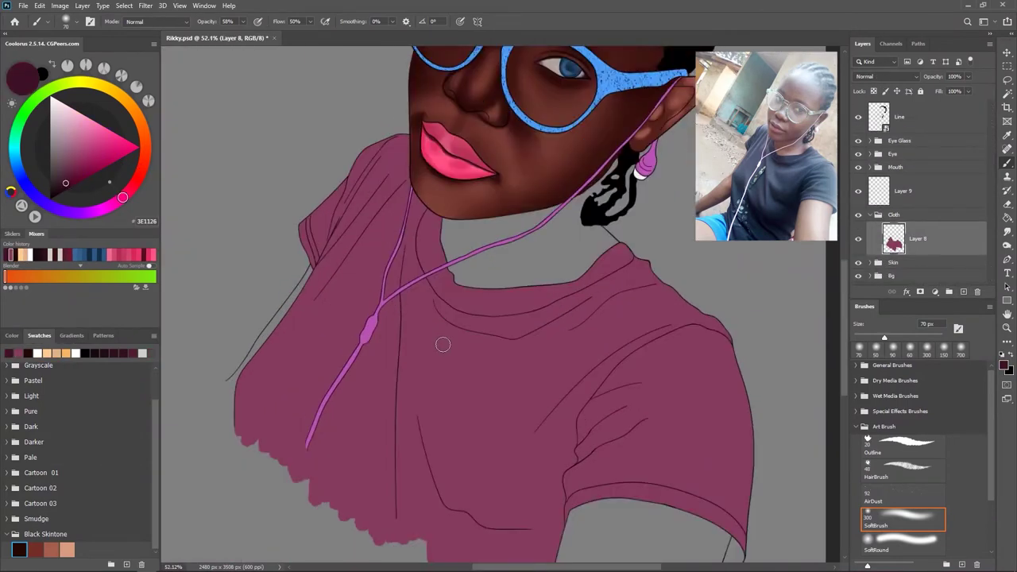
pyautogui.scroll(1, 402, 305)
pyautogui.press('[')
pyautogui.press('[')
pyautogui.press('[')
# - Paint the shoulder fold shadow toward the neck, then soften it with shirt pink
pyautogui.moveTo(477, 302); pyautogui.dragTo(498, 248)
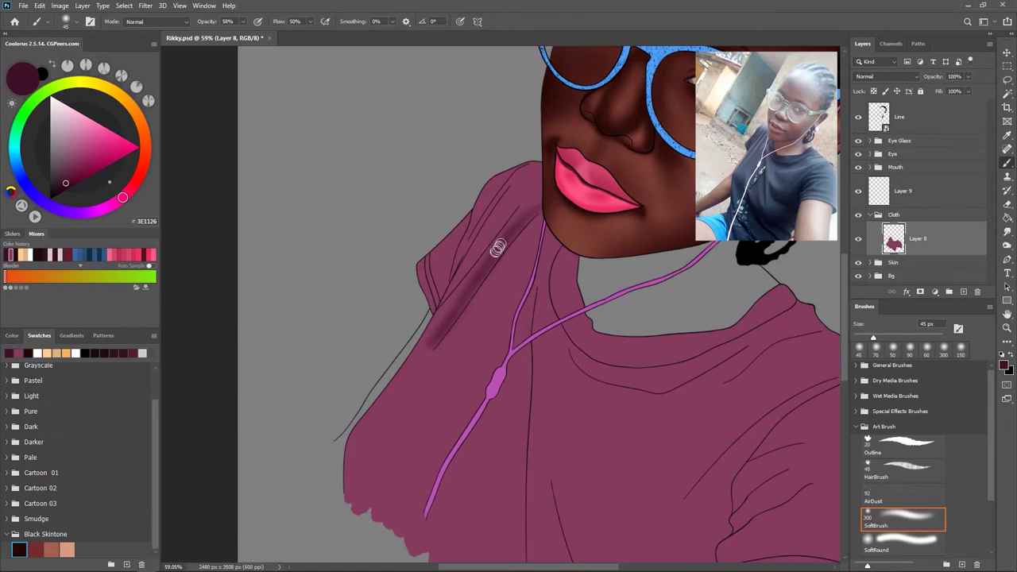
pyautogui.moveTo(439, 327); pyautogui.dragTo(537, 199)
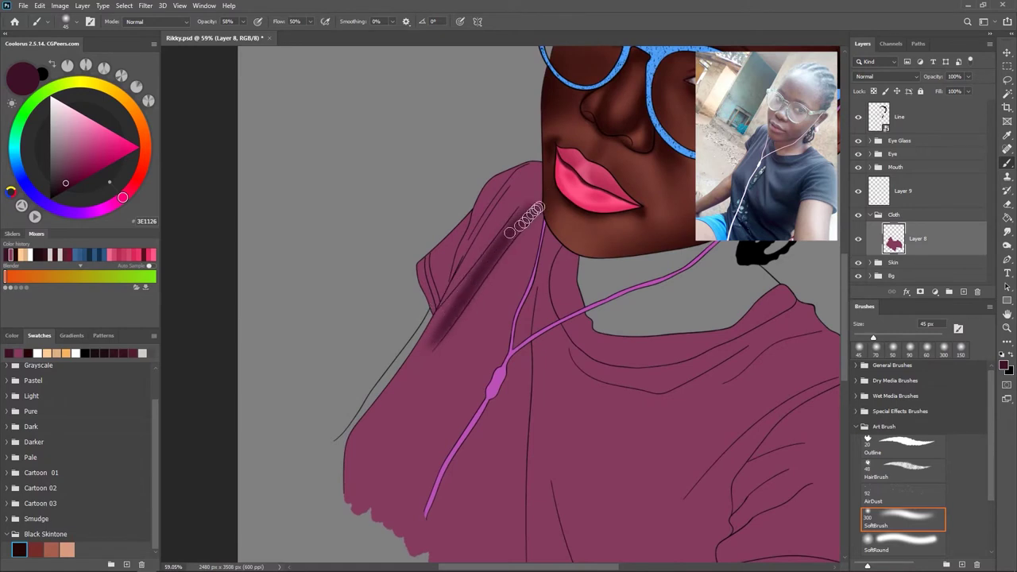
pyautogui.scroll(1, 448, 275)
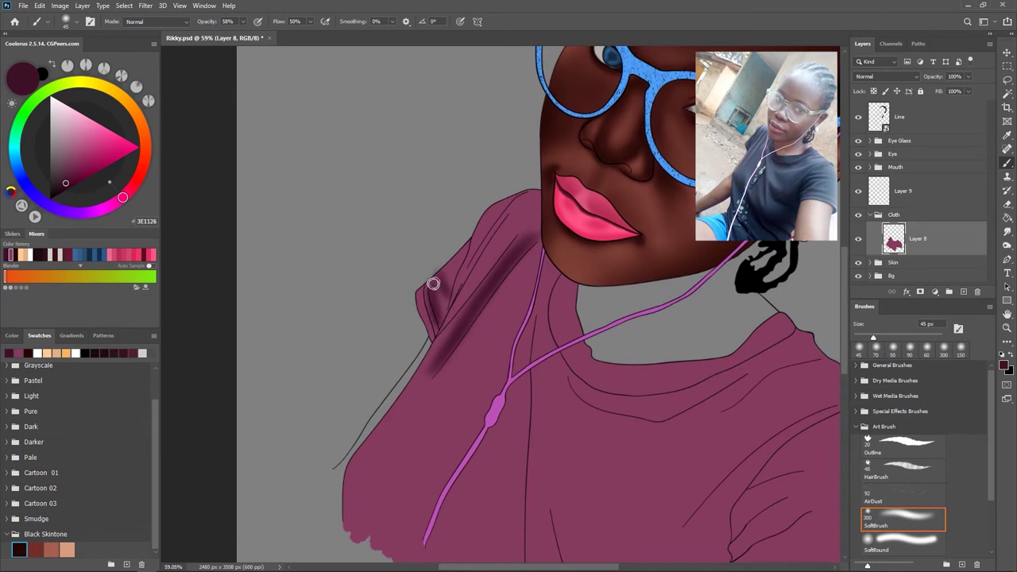
pyautogui.hotkey('ctrl', 'z')
pyautogui.hotkey('ctrl', 'z')
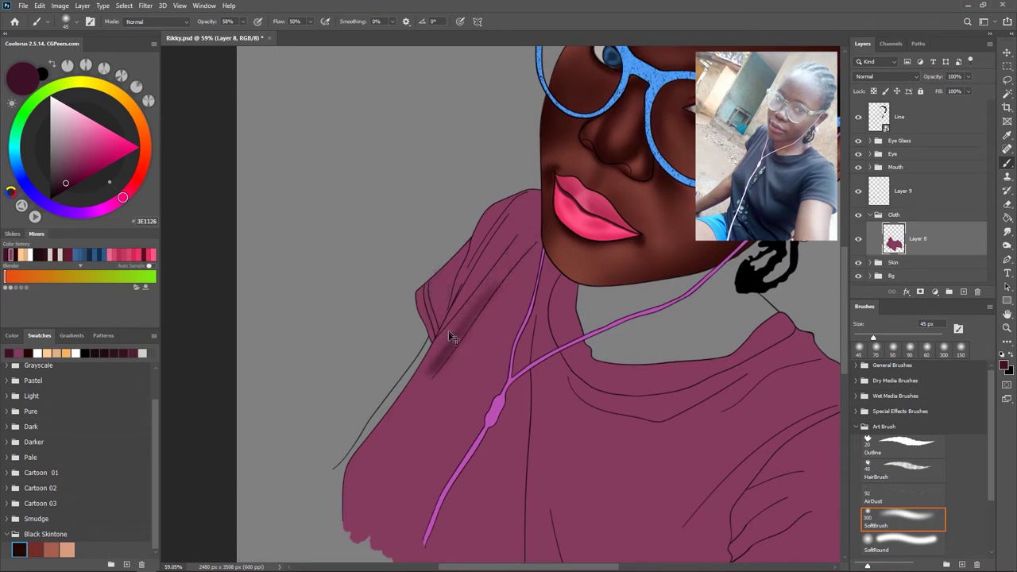
pyautogui.keyDown('alt'); pyautogui.click(451, 326); pyautogui.keyUp('alt')
pyautogui.press(']')
pyautogui.press(']')
pyautogui.press(']')
pyautogui.moveTo(464, 323); pyautogui.dragTo(429, 381)
pyautogui.press('[')
pyautogui.press('[')
pyautogui.press('[')
# - Add a new layer clipped to the shirt and paint a dark fold shadow toward the collar
pyautogui.hotkey('ctrl', 'shift', 'alt', 'n')
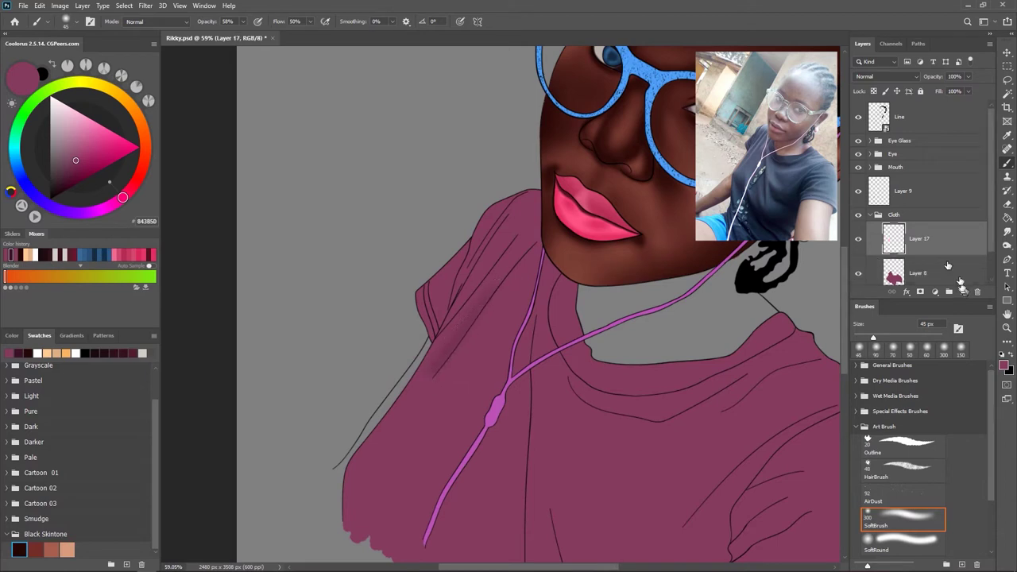
pyautogui.click(65, 183)
pyautogui.scroll(-1, 422, 342)
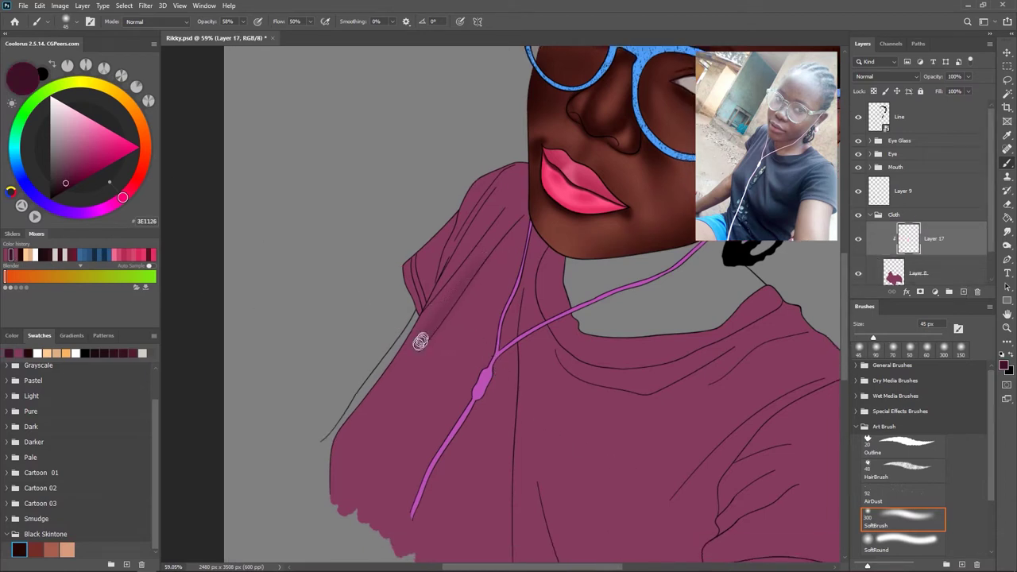
pyautogui.press(']')
pyautogui.press(']')
pyautogui.moveTo(342, 439); pyautogui.dragTo(525, 202)
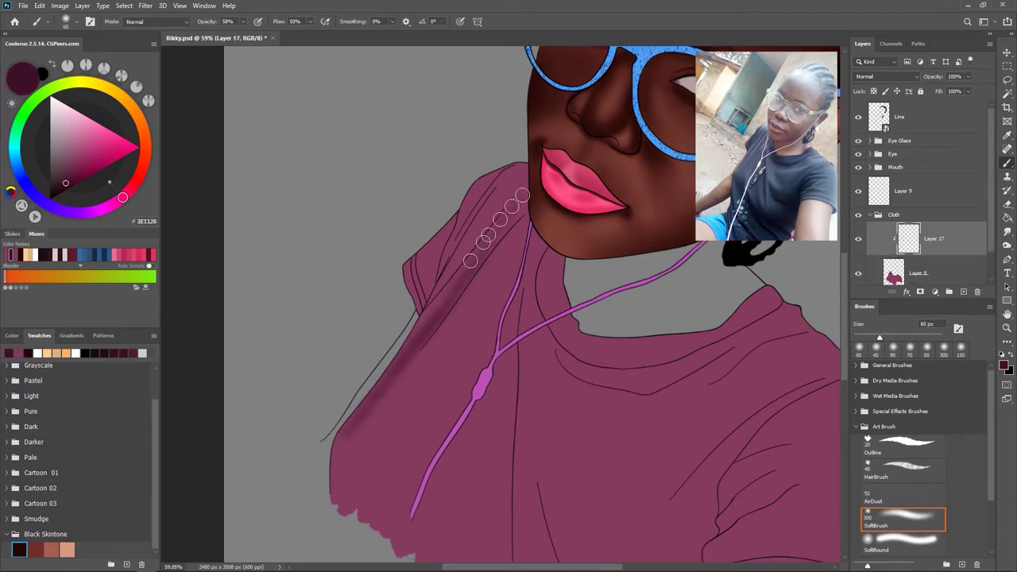
pyautogui.scroll(1, 465, 253)
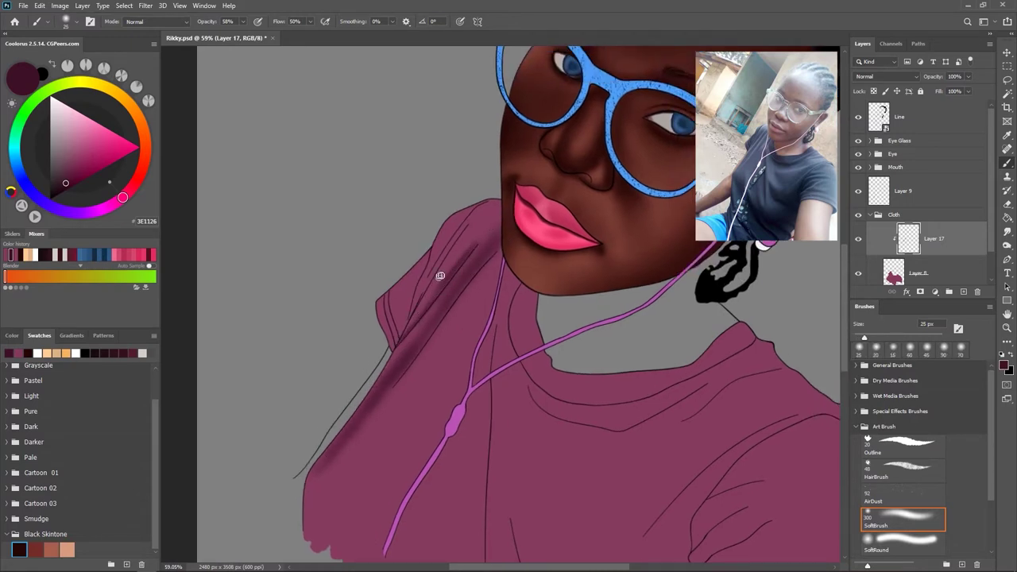
pyautogui.press(']')
pyautogui.moveTo(481, 230); pyautogui.dragTo(437, 283)
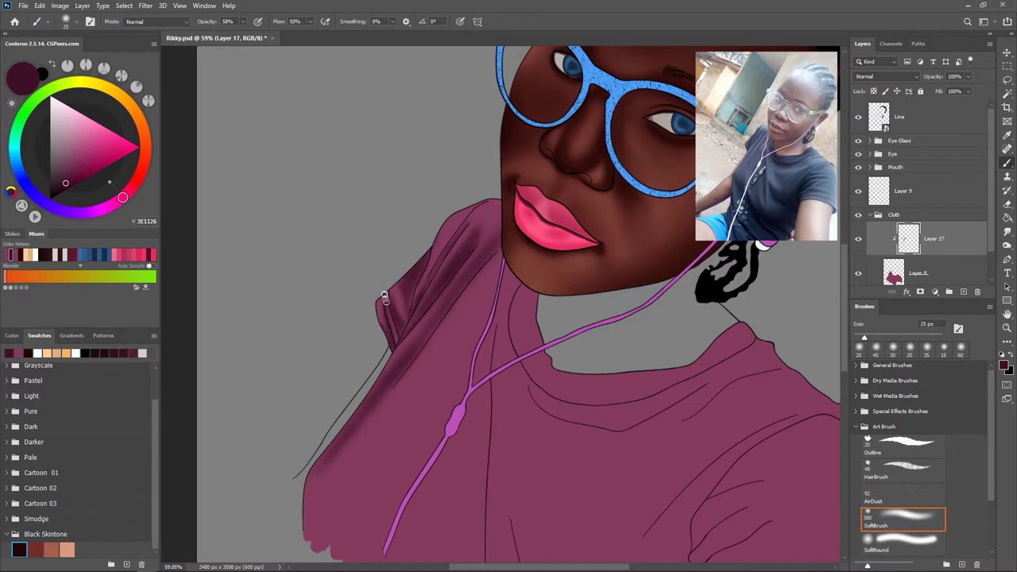
# - Paint a shadow down the shirt's vertical fold with a much larger brush
pyautogui.moveTo(365, 310); pyautogui.dragTo(308, 259)
pyautogui.press(']')
pyautogui.press(']')
pyautogui.press(']')
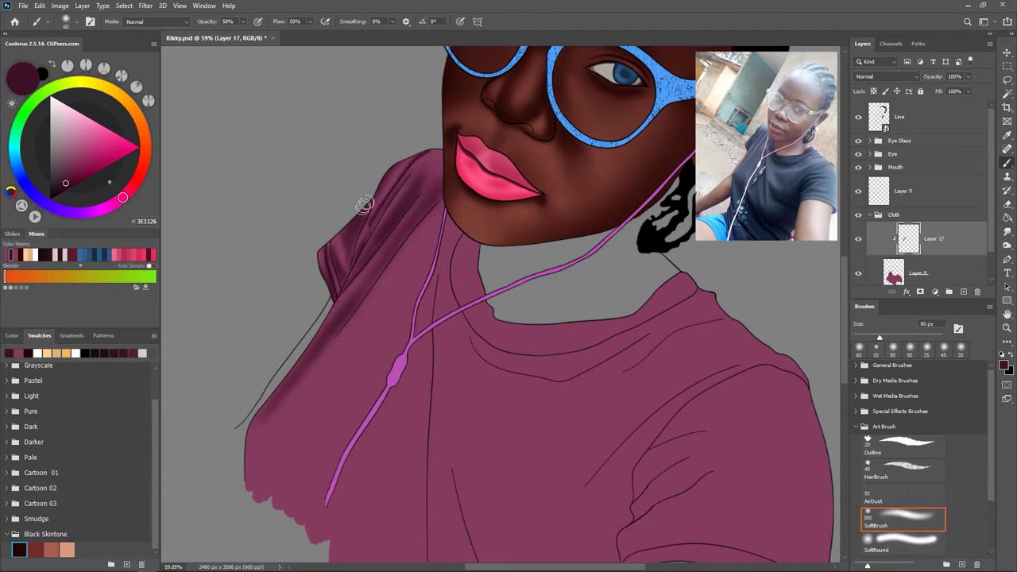
pyautogui.press(']')
pyautogui.press(']')
pyautogui.press(']')
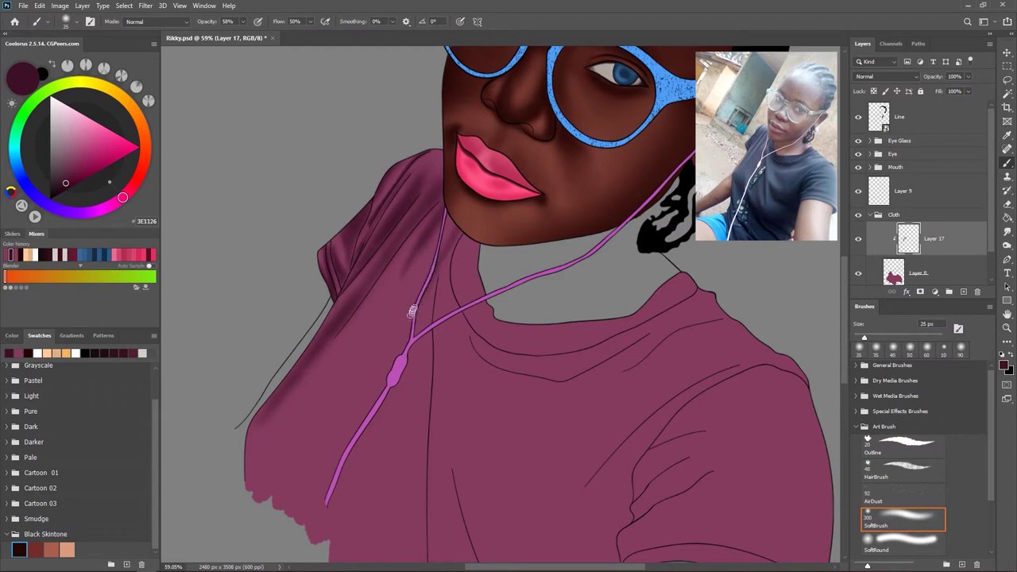
pyautogui.moveTo(457, 229); pyautogui.dragTo(498, 117)
pyautogui.moveTo(470, 177)
pyautogui.mouseDown()
pyautogui.moveTo(456, 409)
pyautogui.moveTo(463, 465)
pyautogui.mouseUp()
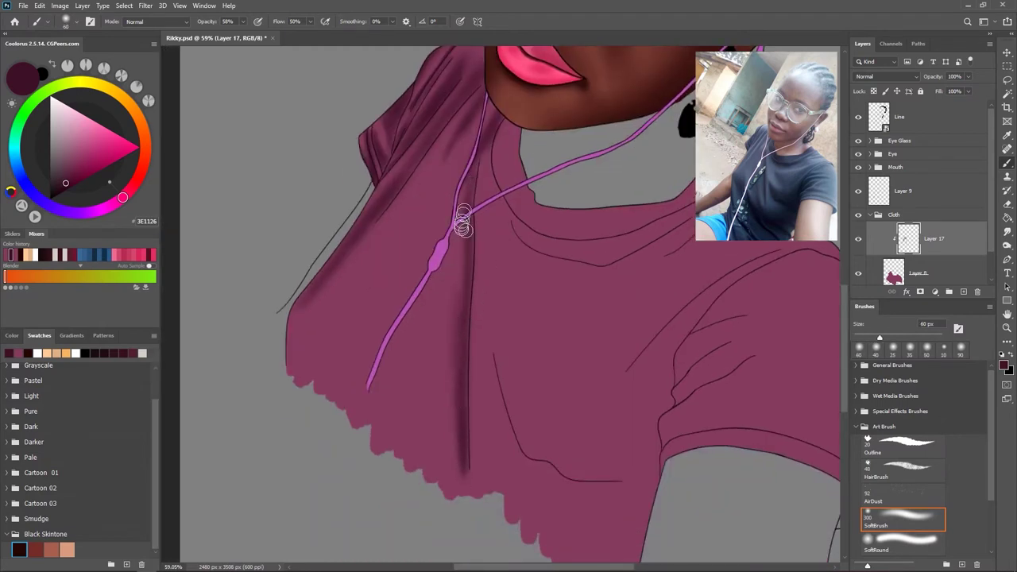
# - Shade the shirt's lower folds dark with a large soft brush
pyautogui.press('[')
pyautogui.press('[')
pyautogui.press('[')
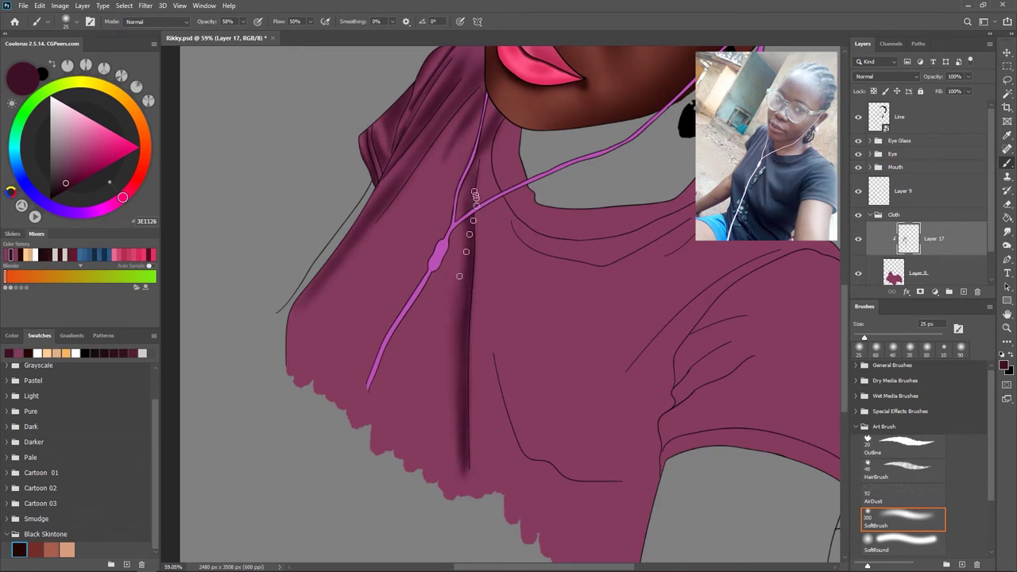
pyautogui.moveTo(514, 433); pyautogui.dragTo(486, 373)
pyautogui.press(']')
pyautogui.press(']')
pyautogui.press(']')
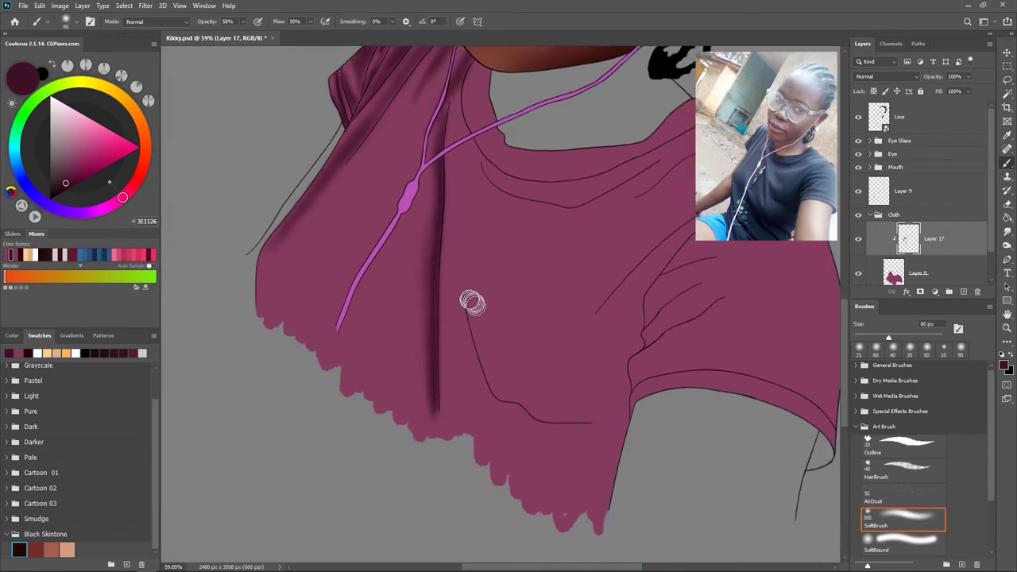
pyautogui.moveTo(461, 320)
pyautogui.mouseDown()
pyautogui.moveTo(492, 402)
pyautogui.moveTo(572, 424)
pyautogui.moveTo(508, 333)
pyautogui.mouseUp()
pyautogui.press(']')
pyautogui.press(']')
pyautogui.press(']')
pyautogui.moveTo(573, 365)
pyautogui.mouseDown()
pyautogui.moveTo(556, 408)
pyautogui.moveTo(578, 329)
pyautogui.moveTo(545, 397)
pyautogui.moveTo(574, 283)
pyautogui.mouseUp()
# - Paint shadows along the sleeve seam and the shirt's left fold
pyautogui.press('[')
pyautogui.press('[')
pyautogui.press('[')
pyautogui.press('[')
pyautogui.moveTo(573, 238); pyautogui.dragTo(549, 282)
pyautogui.moveTo(551, 341); pyautogui.dragTo(601, 206)
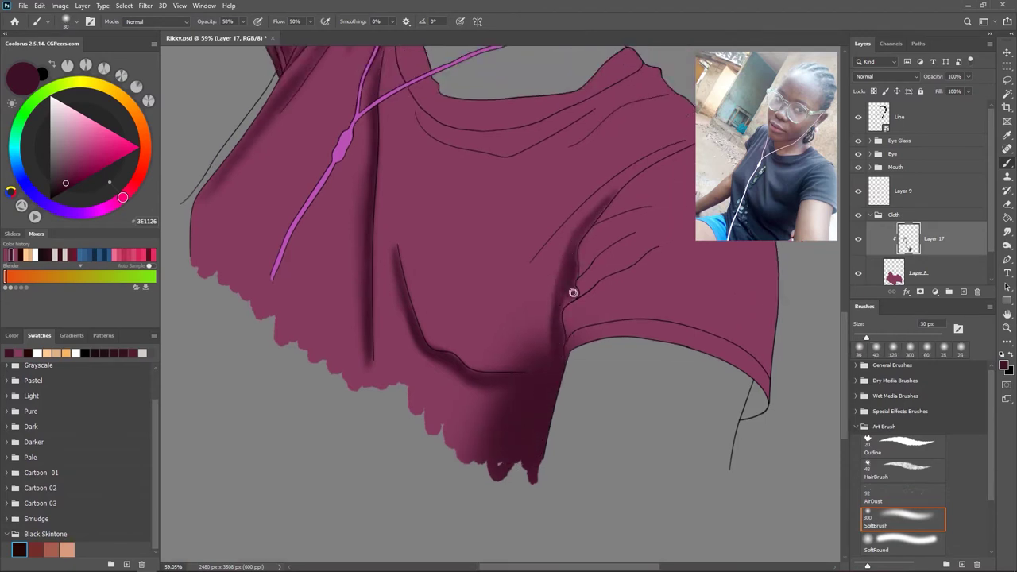
pyautogui.press(']')
pyautogui.press(']')
pyautogui.press(']')
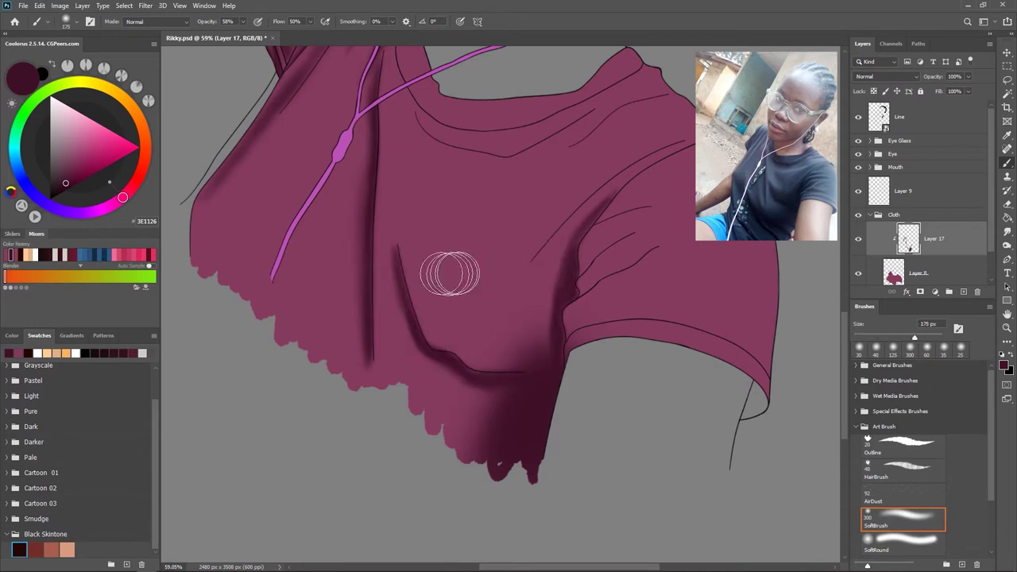
pyautogui.moveTo(408, 262); pyautogui.dragTo(438, 334)
pyautogui.press(']')
pyautogui.press(']')
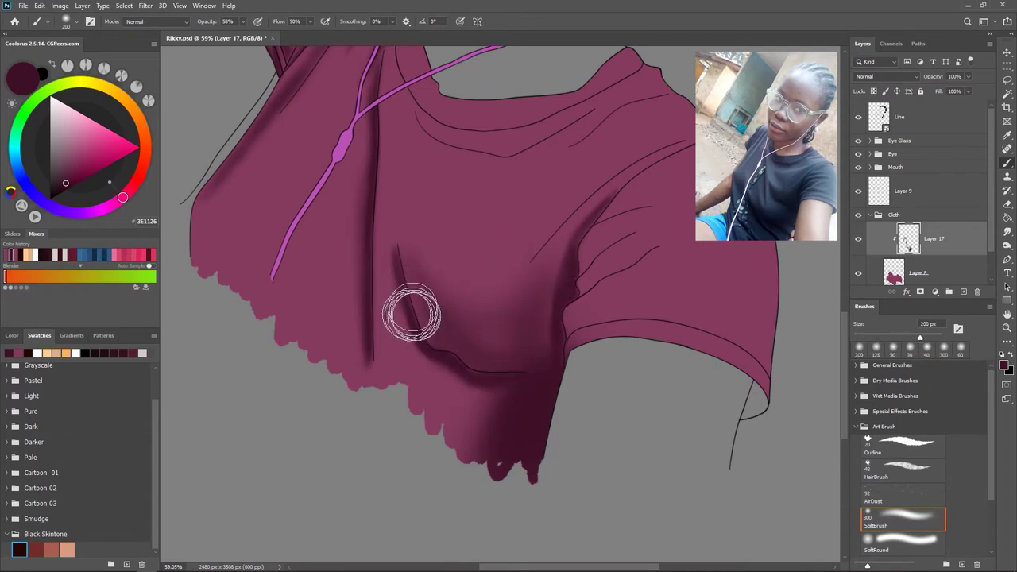
pyautogui.press('[')
pyautogui.press('[')
pyautogui.press('[')
pyautogui.moveTo(536, 354); pyautogui.dragTo(551, 286)
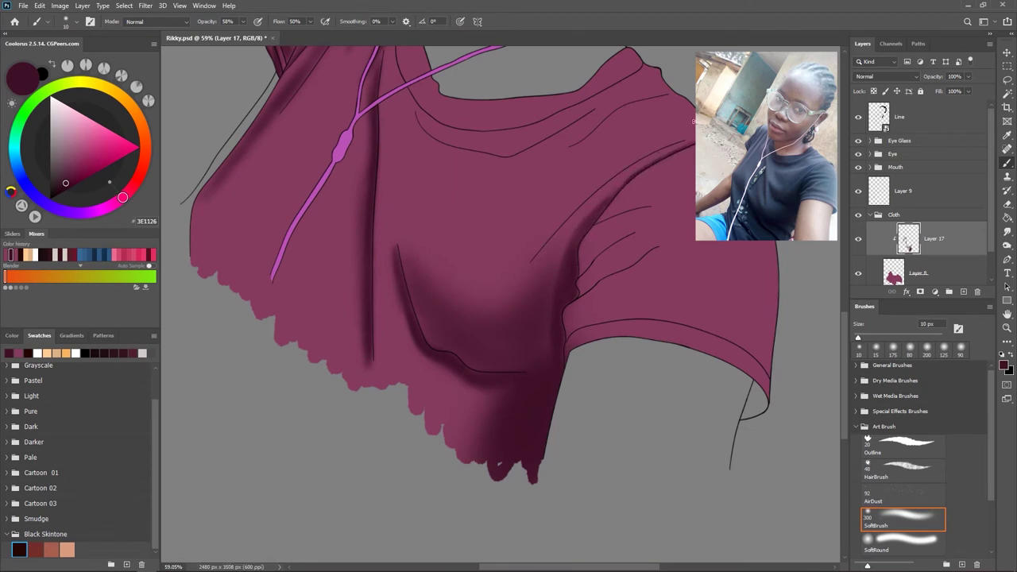
# - Add soft shading along the sleeve fold and just above the sleeve hem
pyautogui.press('[')
pyautogui.press('[')
pyautogui.press('[')
pyautogui.press('[')
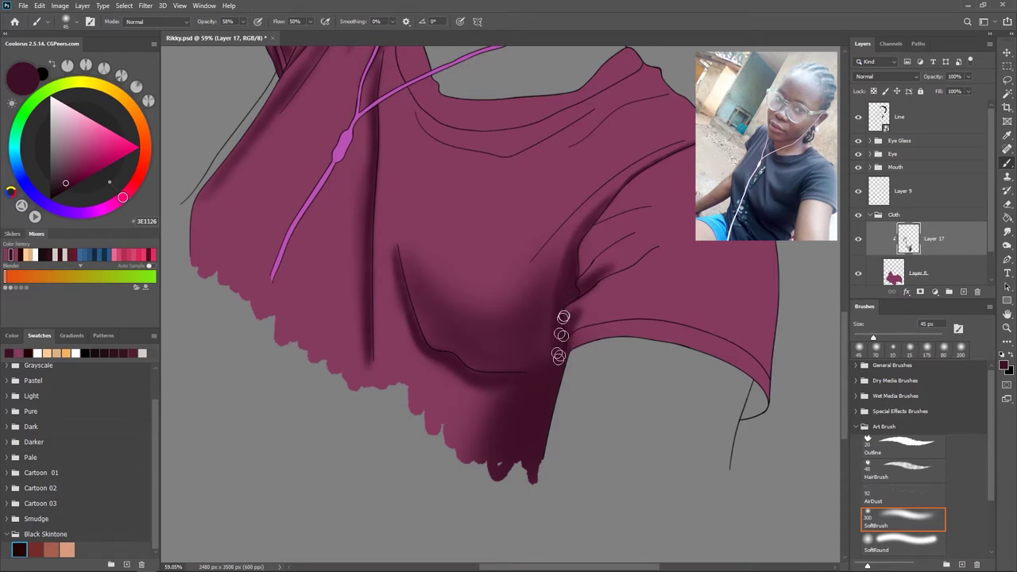
pyautogui.press('[')
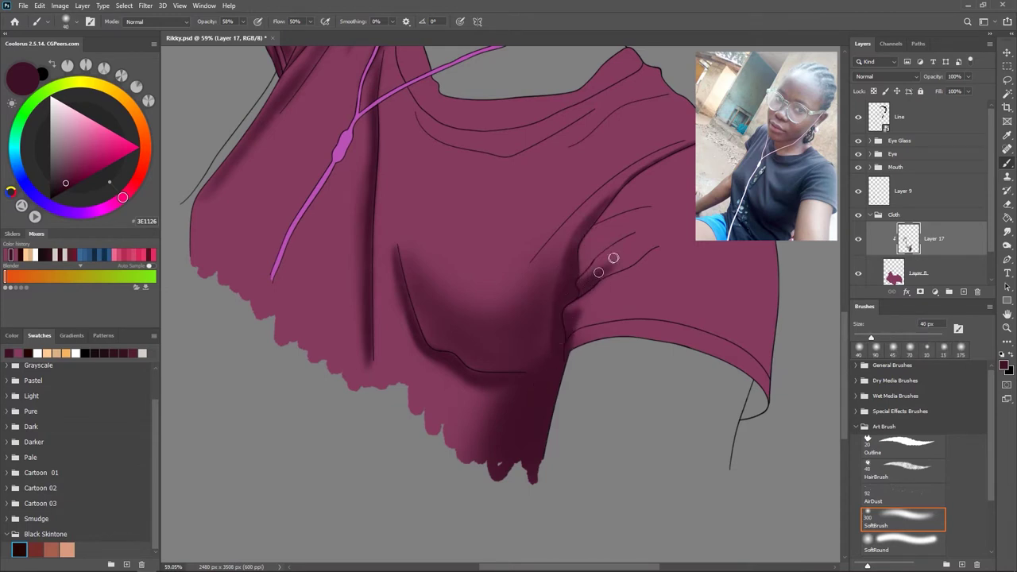
pyautogui.moveTo(585, 263); pyautogui.dragTo(589, 235)
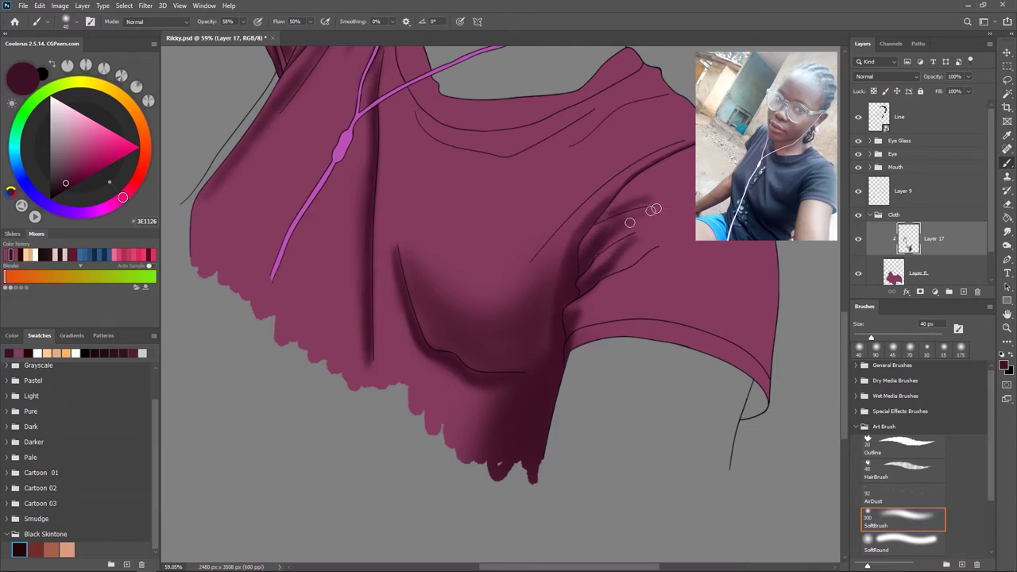
pyautogui.hscroll(3, 607, 230)
pyautogui.press(']')
pyautogui.press(']')
pyautogui.press(']')
pyautogui.moveTo(525, 270); pyautogui.dragTo(639, 308)
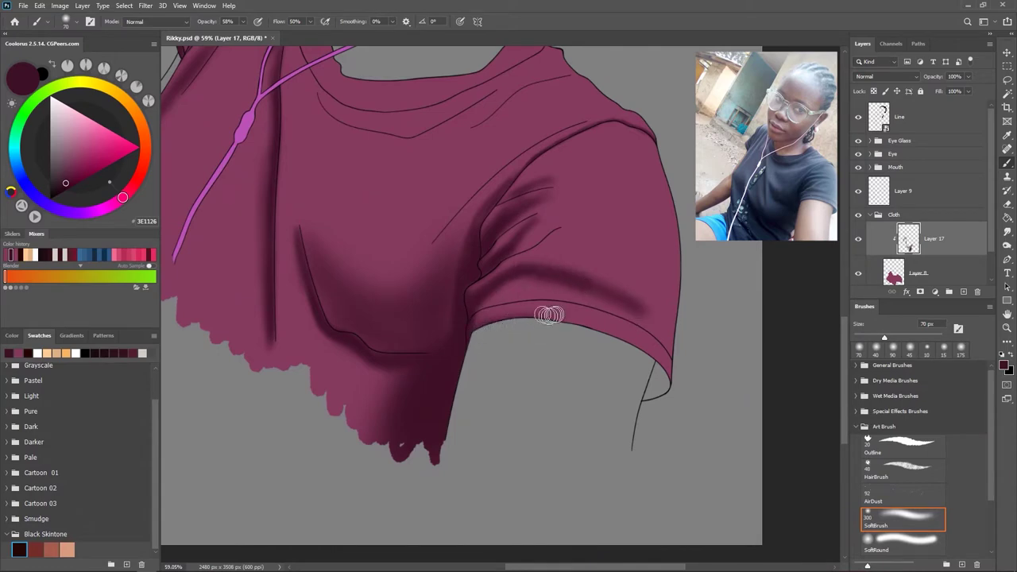
pyautogui.scroll(-2, 556, 268)
pyautogui.scroll(5, 596, 238)
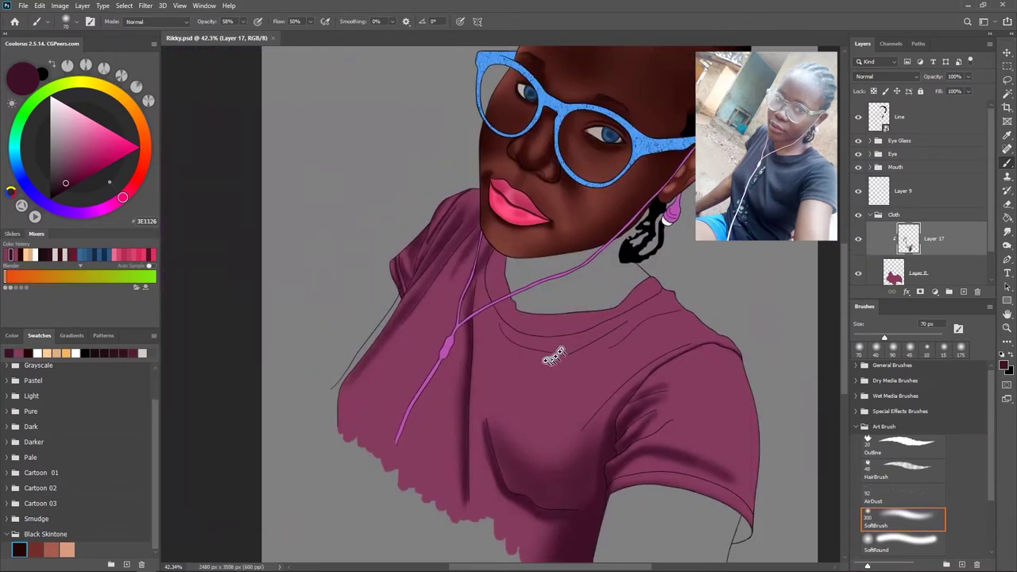
# - Shade the collar band under the neck and along its right side
pyautogui.scroll(3, 482, 239)
pyautogui.scroll(3, 482, 238)
pyautogui.moveTo(477, 215)
pyautogui.mouseDown()
pyautogui.moveTo(465, 277)
pyautogui.moveTo(477, 227)
pyautogui.moveTo(460, 270)
pyautogui.moveTo(509, 349)
pyautogui.mouseUp()
pyautogui.moveTo(770, 296)
pyautogui.mouseDown()
pyautogui.moveTo(651, 243)
pyautogui.moveTo(739, 251)
pyautogui.moveTo(655, 278)
pyautogui.moveTo(476, 274)
pyautogui.moveTo(421, 336)
pyautogui.moveTo(571, 336)
pyautogui.moveTo(395, 286)
pyautogui.mouseUp()
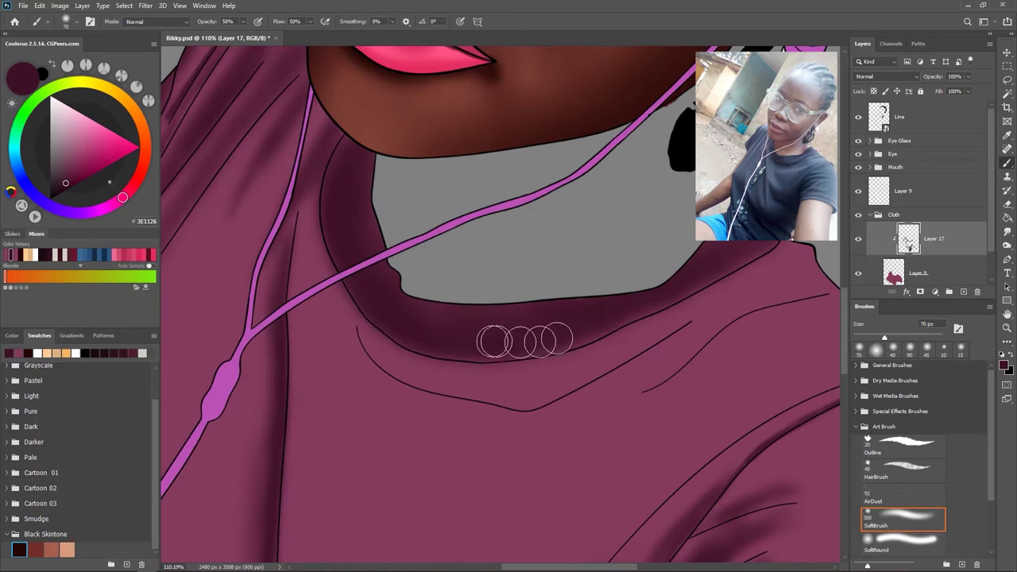
pyautogui.scroll(-5, 572, 358)
pyautogui.scroll(-1, 627, 382)
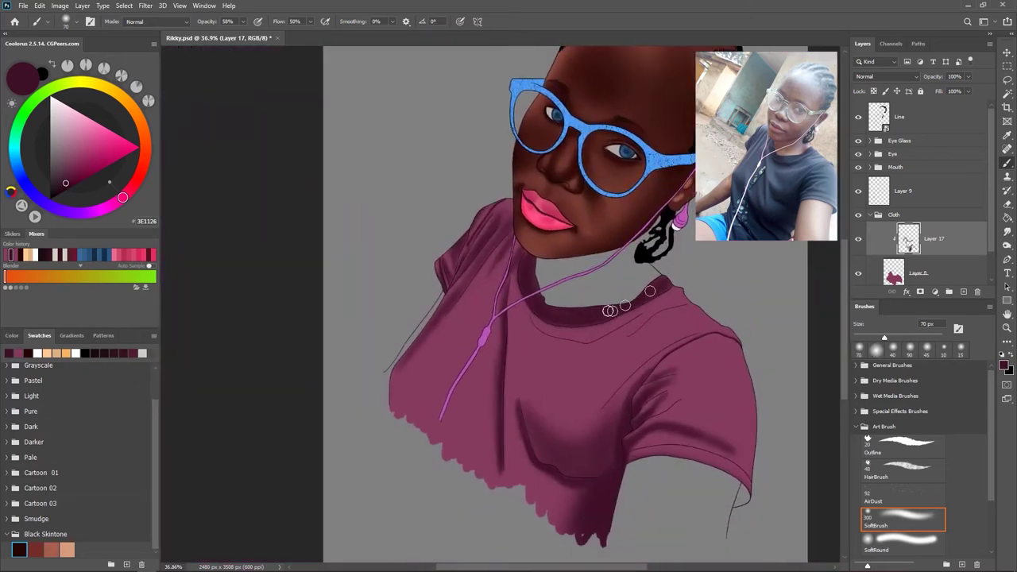
pyautogui.scroll(2, 578, 358)
# - Halve the brush and add extra dark shading on the chest beside the right sleeve
pyautogui.press('[')
pyautogui.press('[')
pyautogui.press('[')
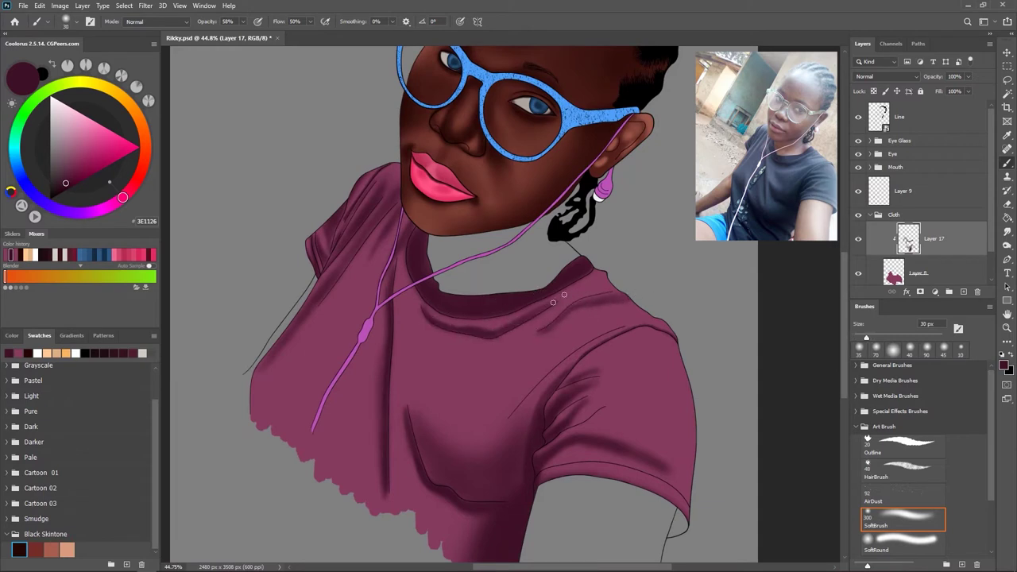
pyautogui.scroll(-1, 484, 355)
pyautogui.hscroll(1, 485, 354)
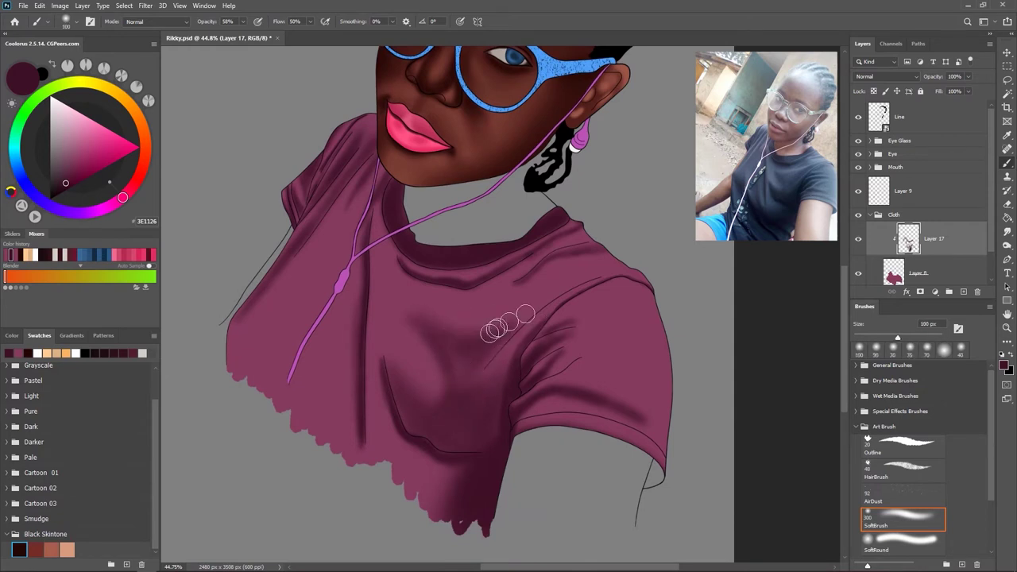
pyautogui.press('[')
pyautogui.press('[')
pyautogui.press('[')
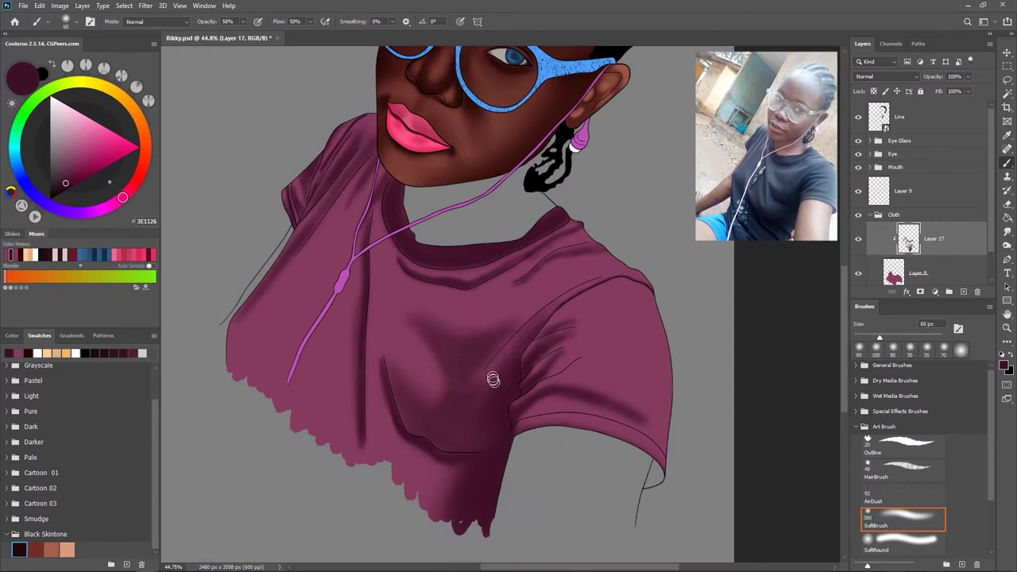
pyautogui.press(']')
pyautogui.press(']')
pyautogui.press(']')
pyautogui.press('[')
pyautogui.press(']')
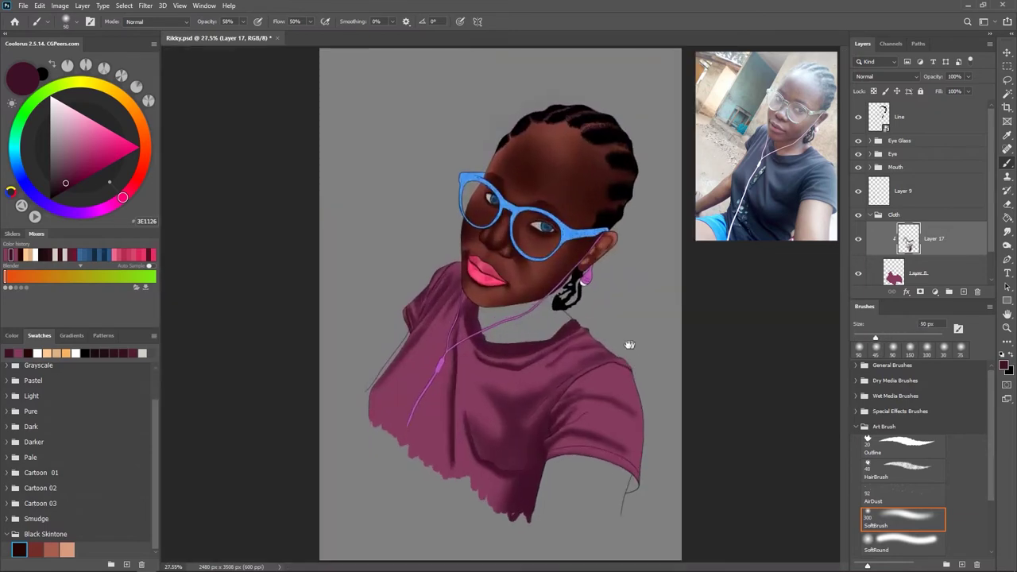
pyautogui.moveTo(639, 338); pyautogui.dragTo(499, 386)
# - Sample the shirt pink and lay a light stroke on the lower-left shirt fold
pyautogui.keyDown('alt'); pyautogui.click(499, 386); pyautogui.keyUp('alt')
pyautogui.scroll(3, 405, 318)
pyautogui.press('[')
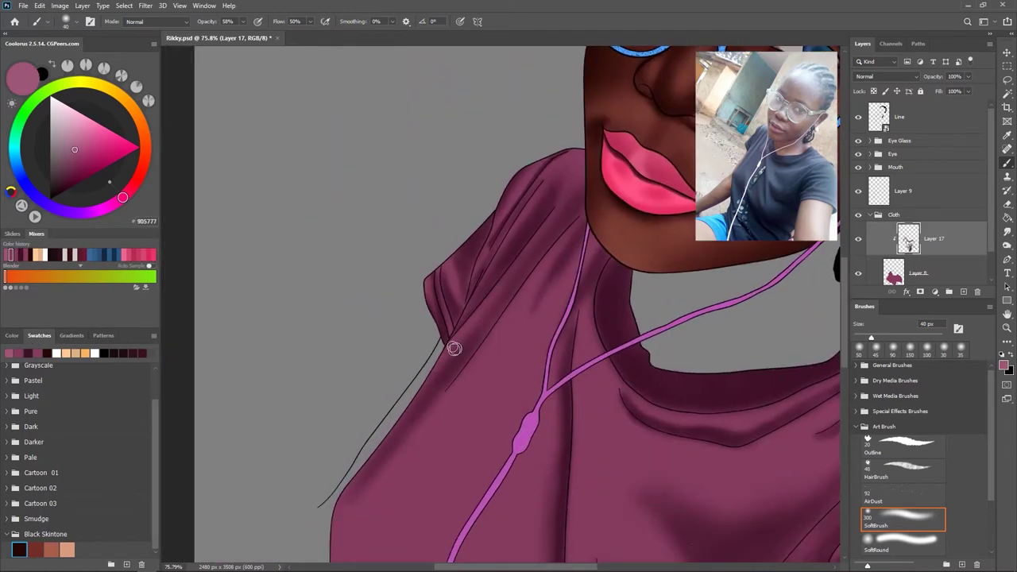
pyautogui.press(']')
pyautogui.press(']')
pyautogui.moveTo(521, 227); pyautogui.dragTo(469, 291)
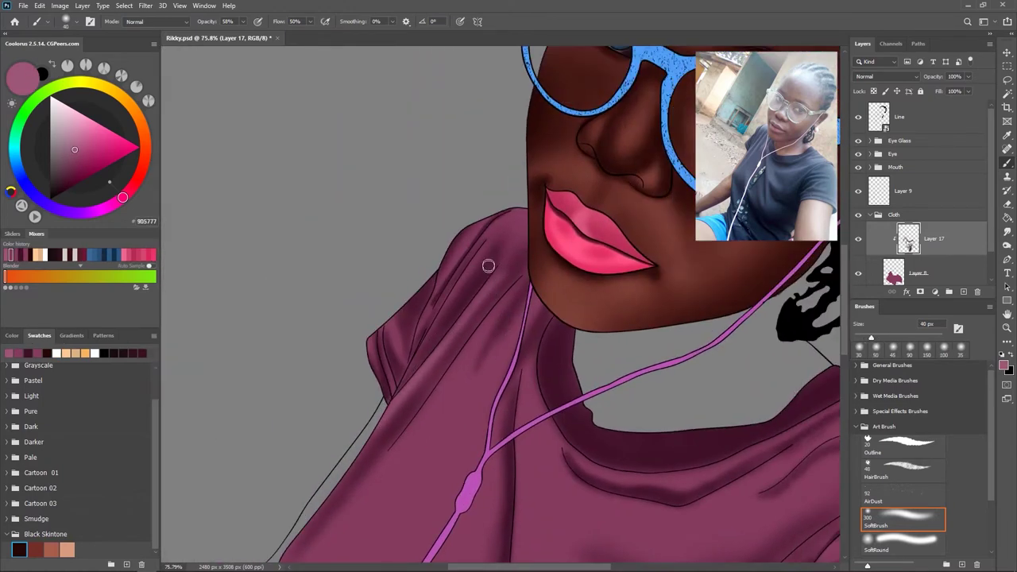
pyautogui.press('[')
pyautogui.press('[')
pyautogui.press('[')
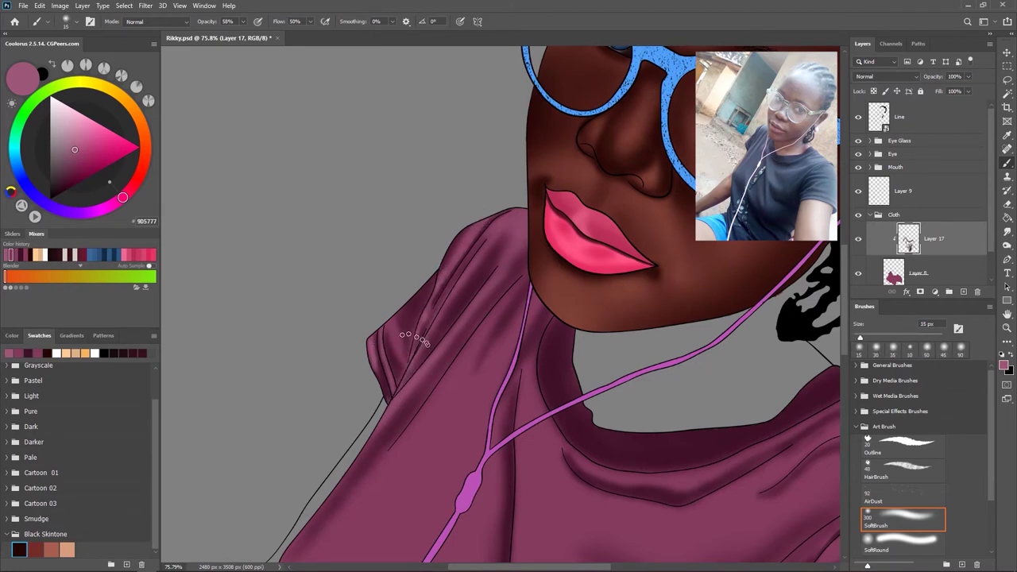
pyautogui.scroll(-5, 404, 340)
pyautogui.scroll(5, 429, 238)
pyautogui.press(']')
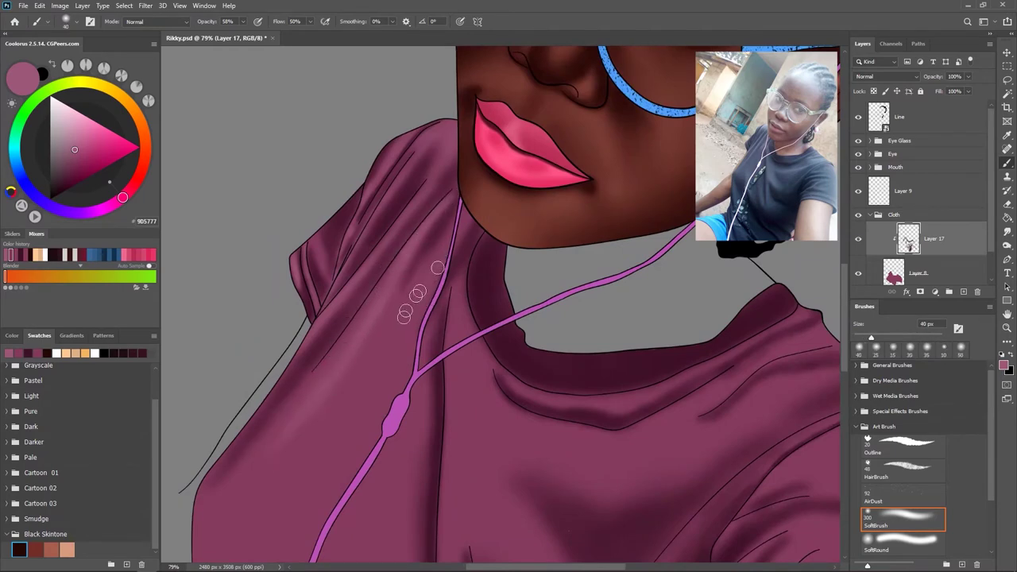
pyautogui.scroll(-3, 524, 425)
pyautogui.press(']')
pyautogui.press(']')
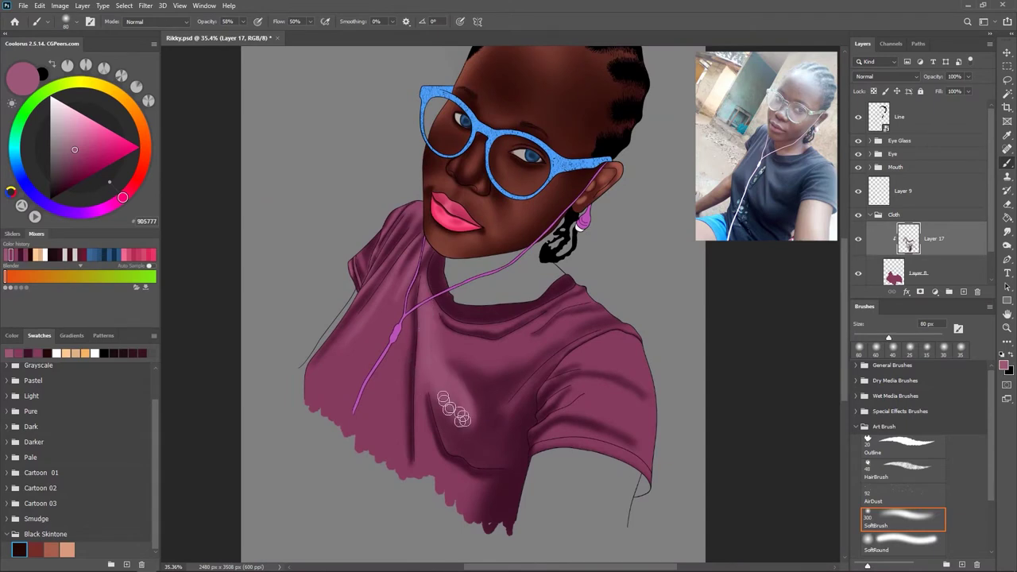
pyautogui.moveTo(419, 372); pyautogui.dragTo(428, 445)
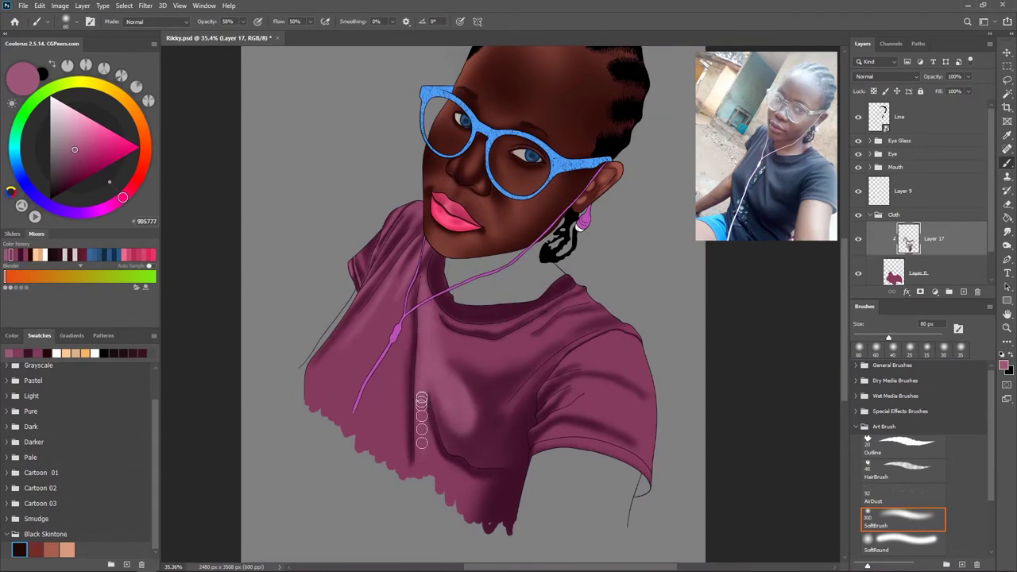
# - Broaden the shirt fold shading with a progressively larger brush
pyautogui.press('[')
pyautogui.press(']')
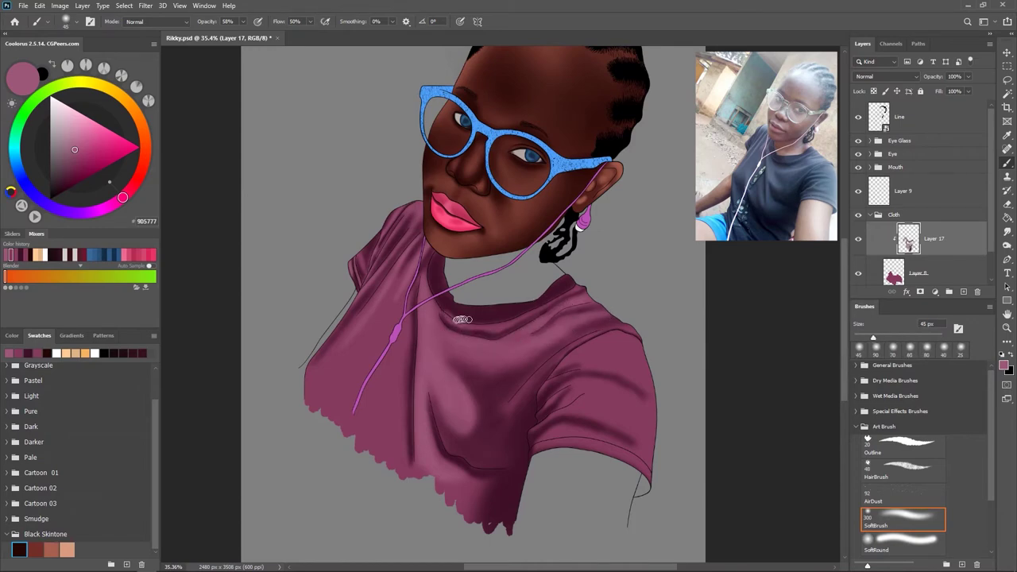
pyautogui.scroll(4, 475, 340)
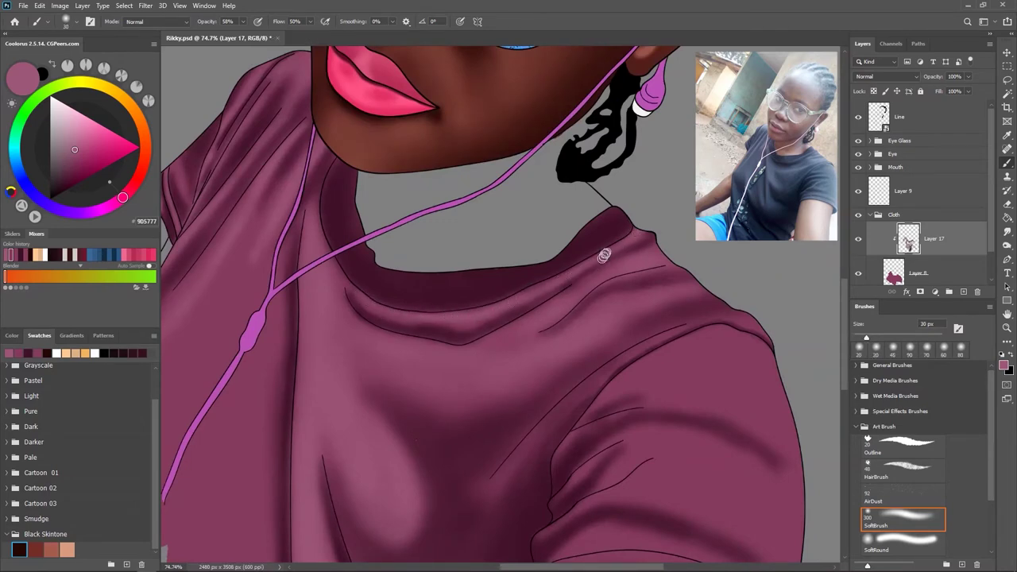
pyautogui.scroll(-5, 602, 257)
pyautogui.scroll(3, 554, 420)
pyautogui.press(']')
pyautogui.press(']')
pyautogui.press(']')
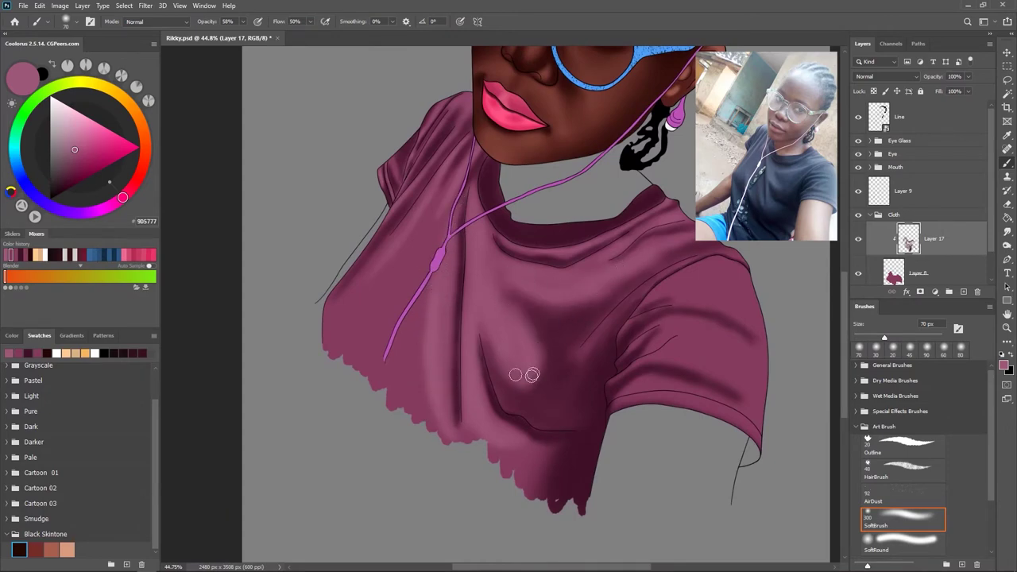
pyautogui.scroll(-2, 637, 363)
pyautogui.scroll(3, 637, 363)
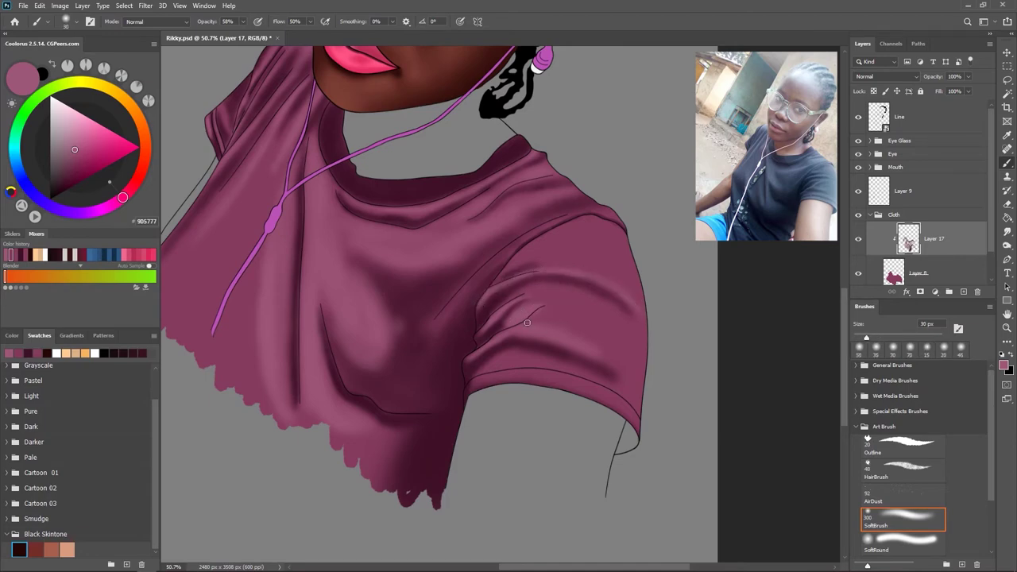
pyautogui.keyDown('alt'); pyautogui.scroll(-5, 526, 317); pyautogui.keyUp('alt')
pyautogui.keyDown('alt'); pyautogui.scroll(5, 574, 352); pyautogui.keyUp('alt')
pyautogui.press(']')
pyautogui.press(']')
pyautogui.press(']')
pyautogui.press(']')
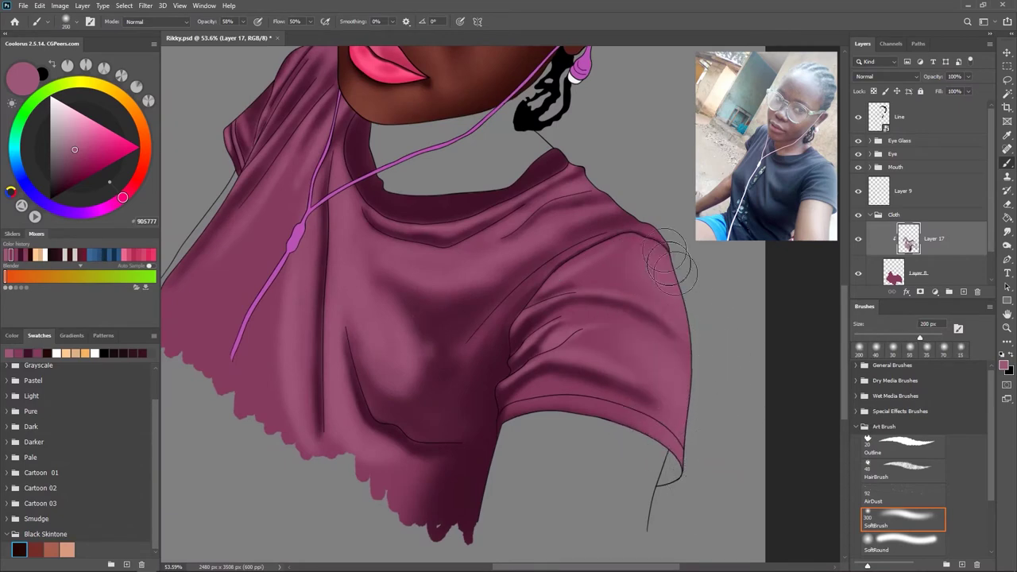
pyautogui.keyDown('alt'); pyautogui.scroll(-3, 624, 216); pyautogui.keyUp('alt')
pyautogui.press(']')
pyautogui.press(']')
pyautogui.press(']')
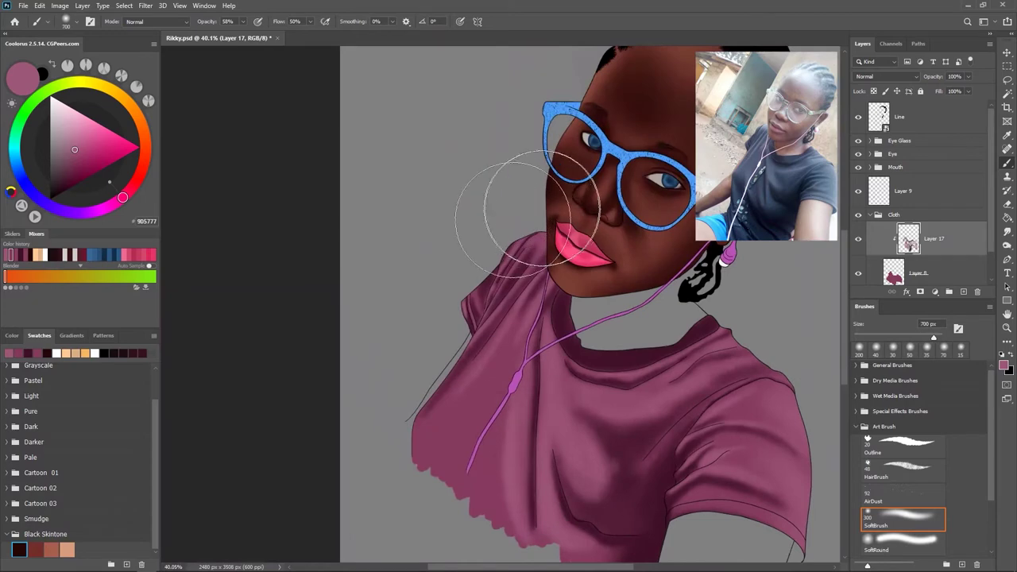
pyautogui.keyDown('alt'); pyautogui.scroll(-2, 721, 370); pyautogui.keyUp('alt')
pyautogui.keyDown('alt'); pyautogui.scroll(1, 571, 313); pyautogui.keyUp('alt')
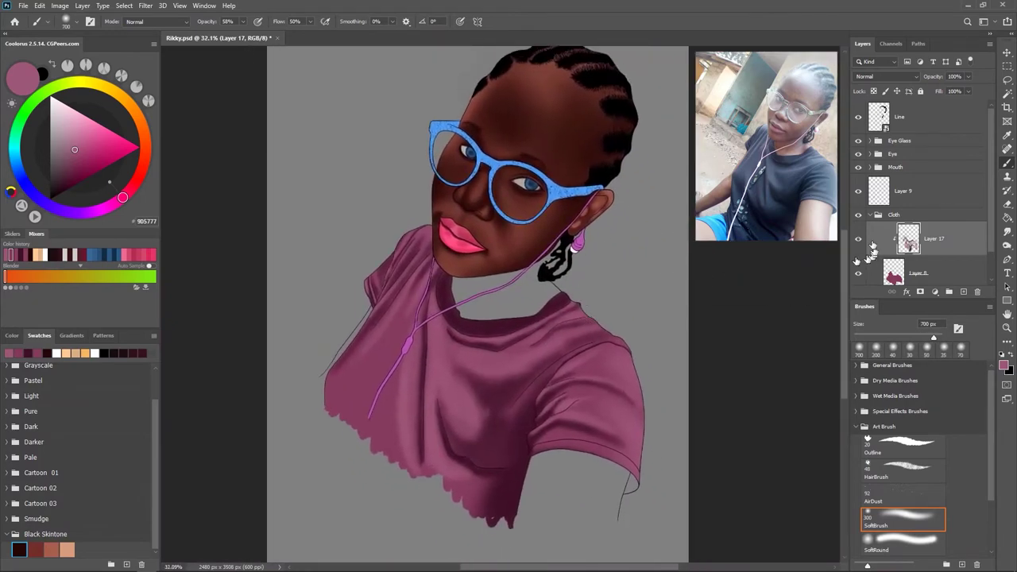
# - Select the collapsed Cloth group and cut the wool texture folder in File Explorer
pyautogui.click(871, 215)
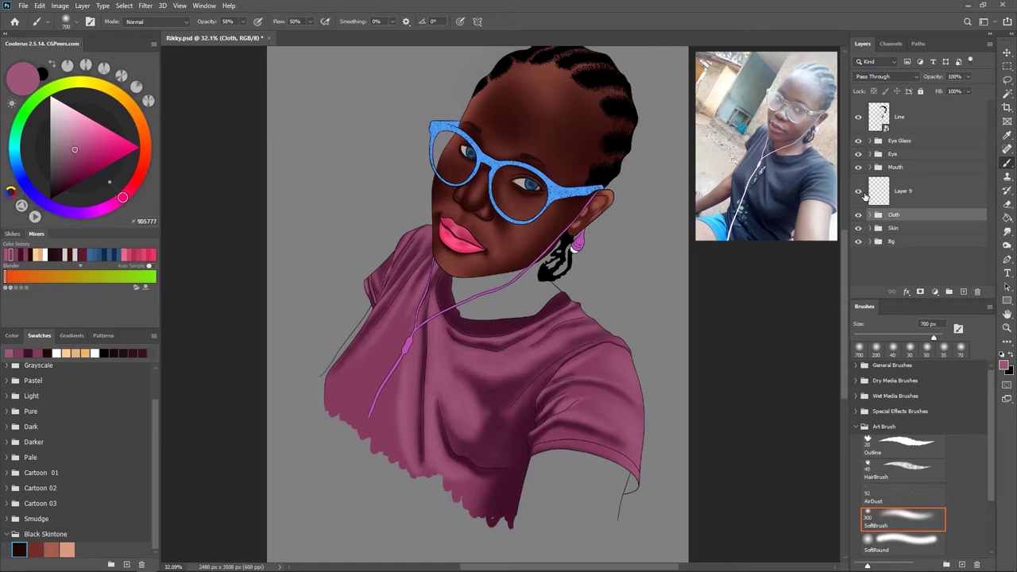
pyautogui.click(264, 397)
pyautogui.rightClick(274, 326)
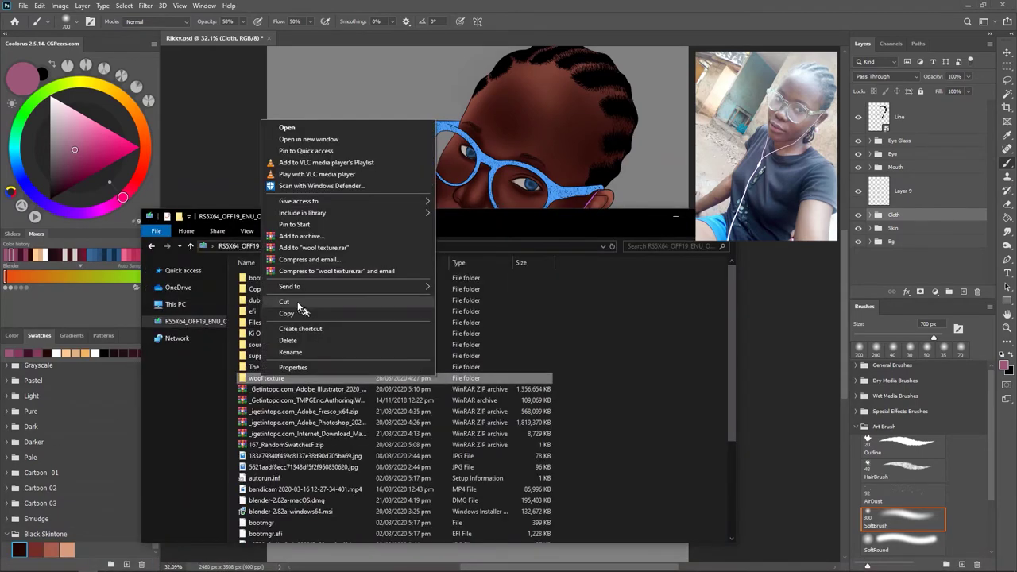
pyautogui.click(274, 135)
# - Paste the wool texture folder into MACTOON > Assets > Textures and place its grey wool image over the shirt
pyautogui.doubleClick(264, 355)
pyautogui.doubleClick(262, 352)
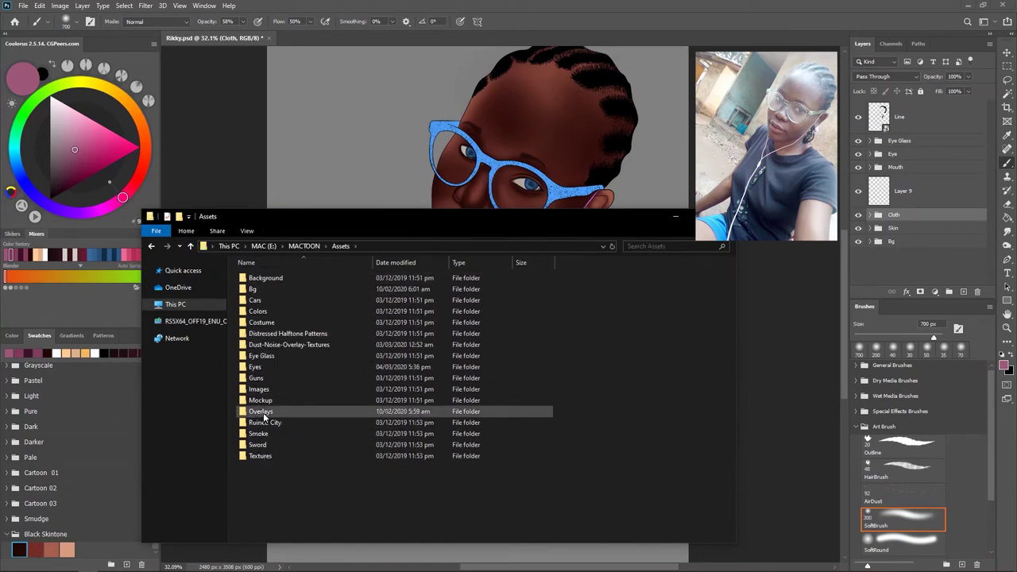
pyautogui.doubleClick(262, 413)
pyautogui.rightClick(276, 300)
pyautogui.click(301, 385)
pyautogui.doubleClick(262, 432)
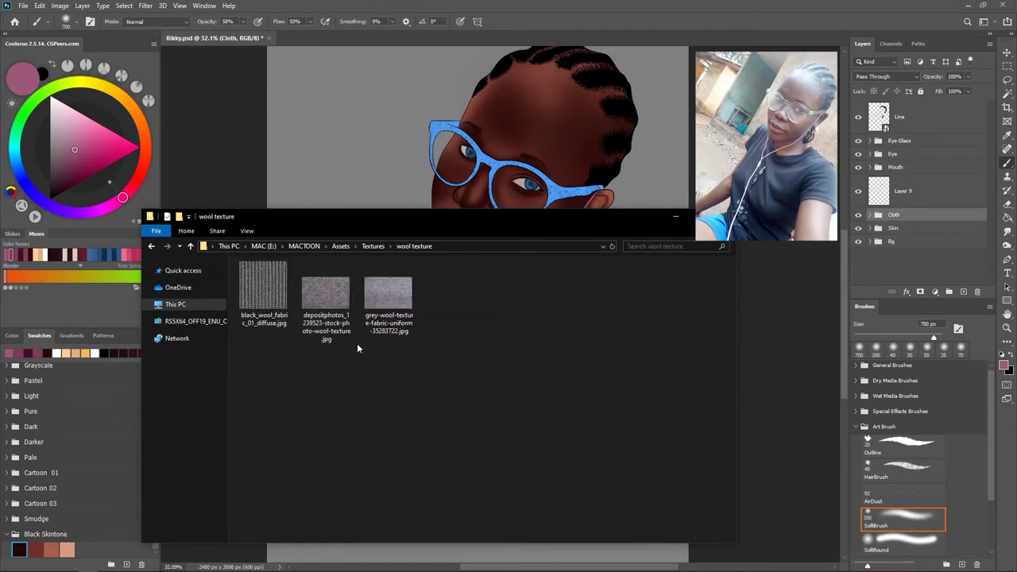
pyautogui.moveTo(548, 556); pyautogui.dragTo(548, 548)
pyautogui.moveTo(627, 407); pyautogui.dragTo(654, 433)
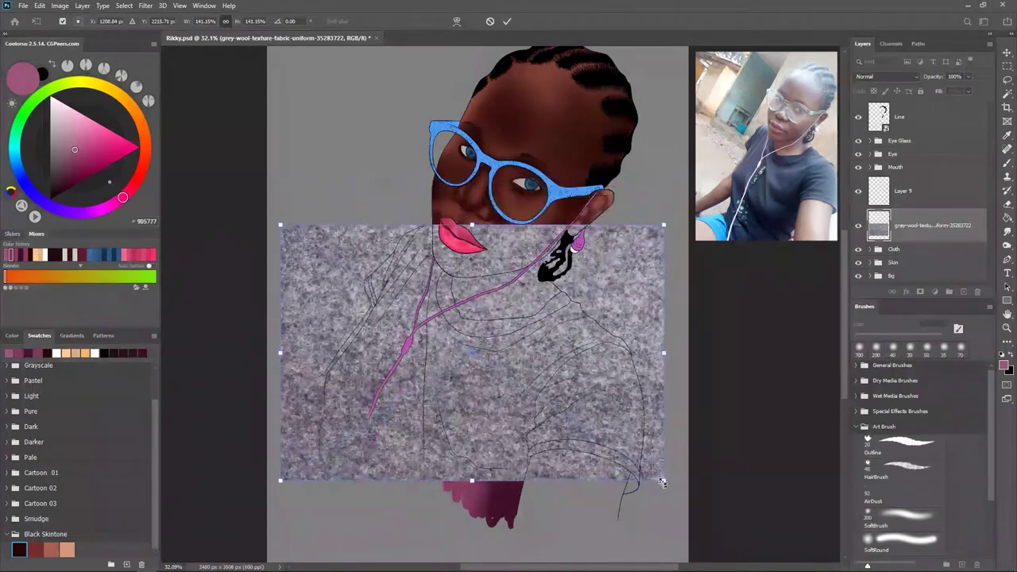
# - Commit the wool texture and clip it to the shirt in Overlay mode at about 34% opacity
pyautogui.click(506, 22)
pyautogui.hotkey('ctrl', 'alt', 'g')
pyautogui.click(885, 76)
pyautogui.click(881, 200)
pyautogui.moveTo(940, 79); pyautogui.dragTo(918, 80)
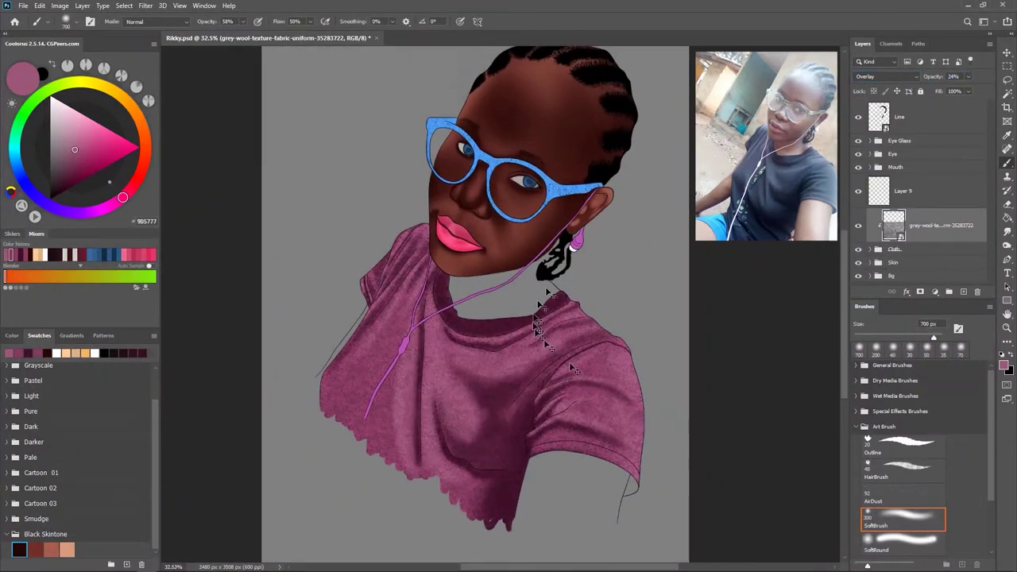
pyautogui.scroll(2, 540, 301)
pyautogui.scroll(-3, 540, 302)
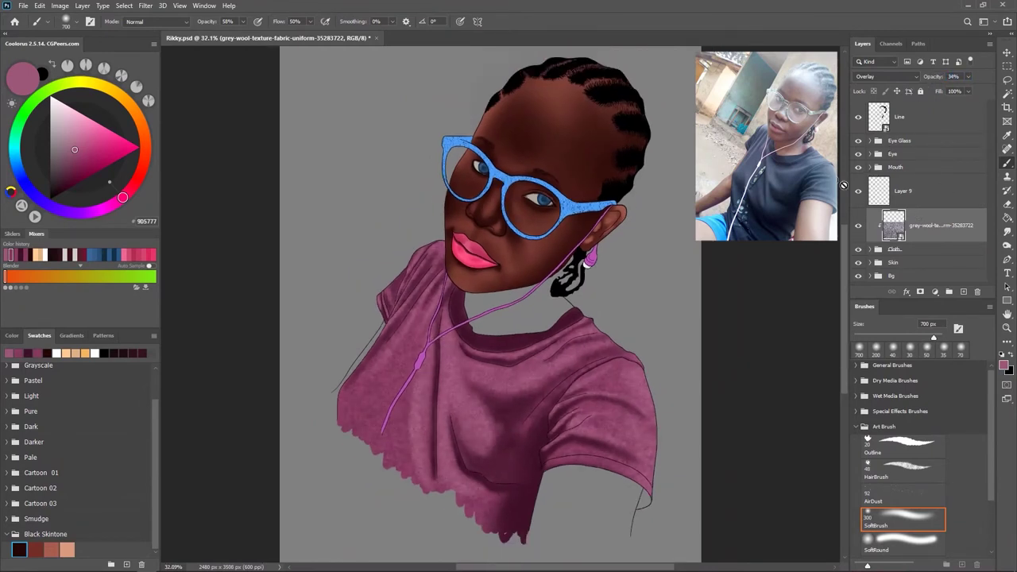
# - Group the wool texture with the Cloth layer, then expand the Skin group
pyautogui.scroll(-1, 547, 309)
pyautogui.scroll(-1, 546, 310)
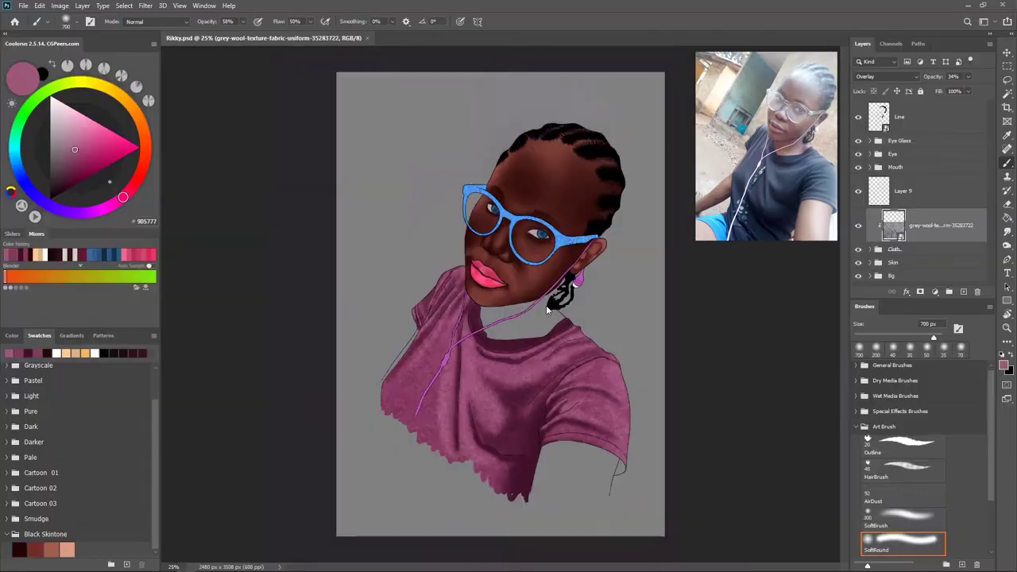
pyautogui.keyDown('shift'); pyautogui.click(907, 252); pyautogui.keyUp('shift')
pyautogui.hotkey('ctrl', 'g')
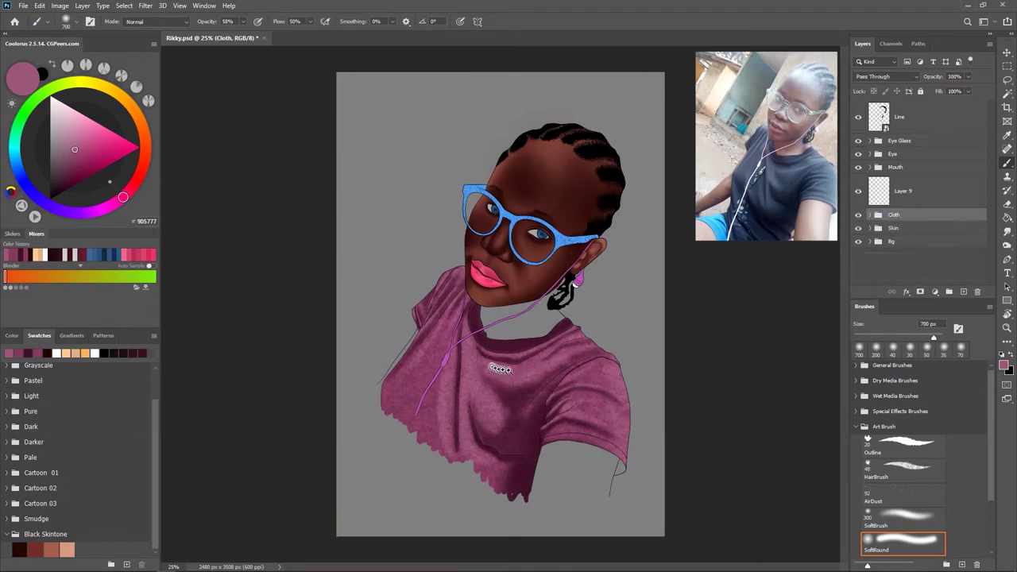
pyautogui.scroll(3, 471, 302)
pyautogui.scroll(2, 442, 373)
pyautogui.click(872, 228)
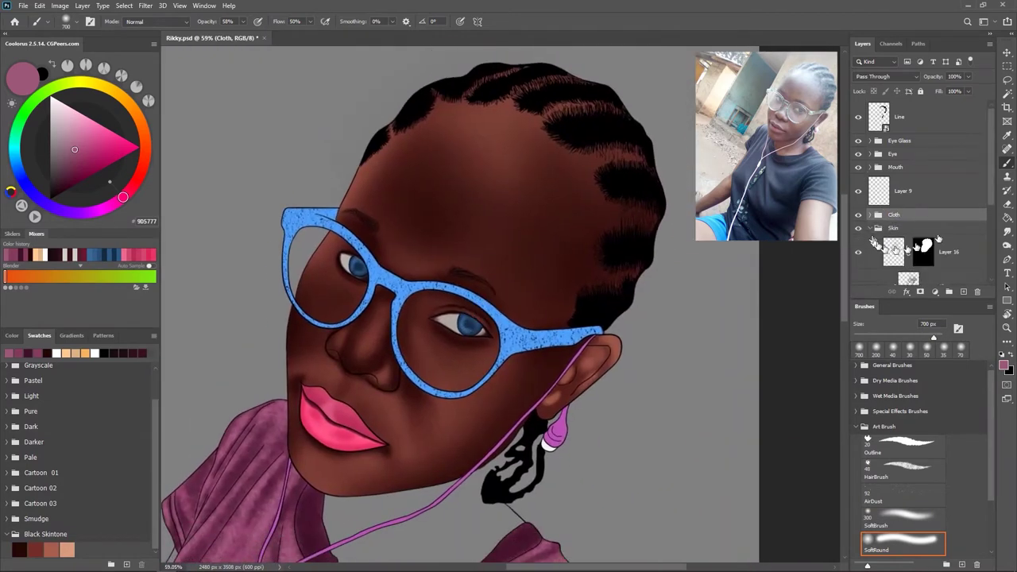
# - Duplicate the face skin layer for shading and set up a dark brown brush at low opacity
pyautogui.scroll(-2, 938, 207)
pyautogui.keyDown('ctrl'); pyautogui.click(907, 196); pyautogui.keyUp('ctrl')
pyautogui.hotkey('ctrl', 'j')
pyautogui.press('Return')
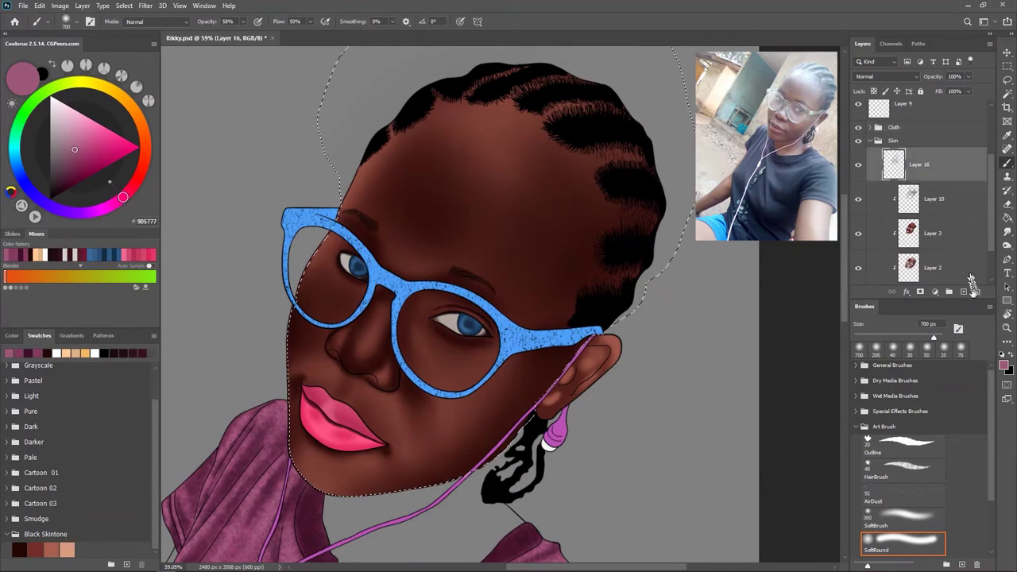
pyautogui.moveTo(462, 391); pyautogui.dragTo(451, 321)
pyautogui.click(19, 550)
pyautogui.press('3')
pyautogui.press('6')
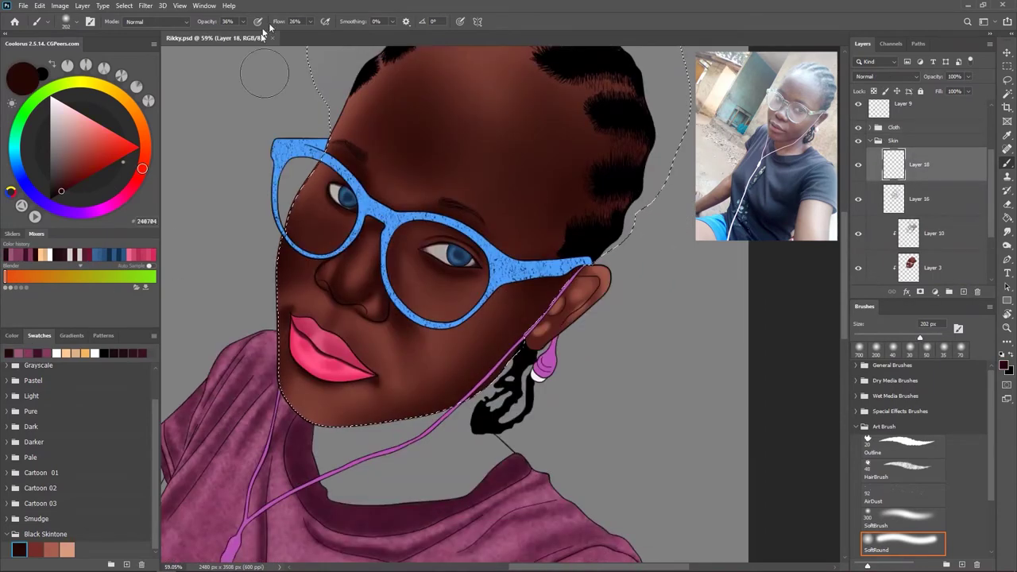
pyautogui.press('[')
pyautogui.press('[')
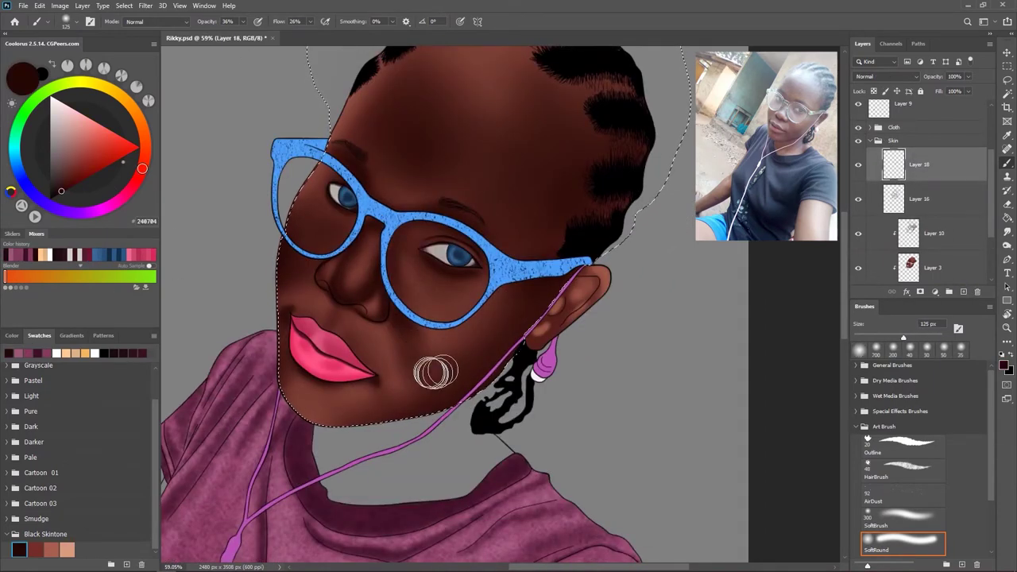
# - Shade the chin edge and the upper edge of the right eye in brown tones
pyautogui.moveTo(424, 376); pyautogui.dragTo(548, 384)
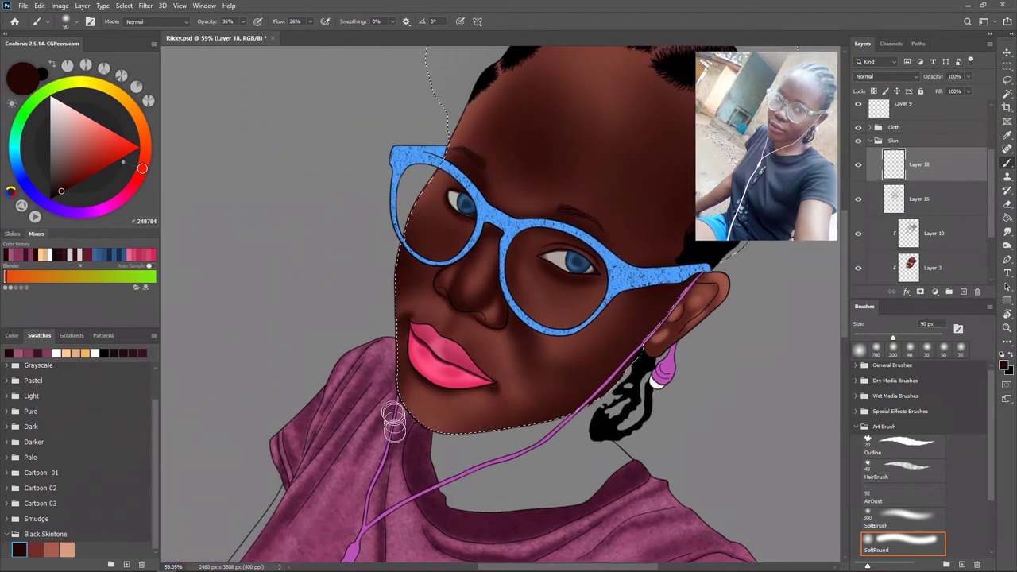
pyautogui.keyDown('alt'); pyautogui.click(411, 397); pyautogui.keyUp('alt')
pyautogui.press('[')
pyautogui.press('[')
pyautogui.press('[')
pyautogui.press('x')
pyautogui.press(']')
pyautogui.press(']')
pyautogui.press(']')
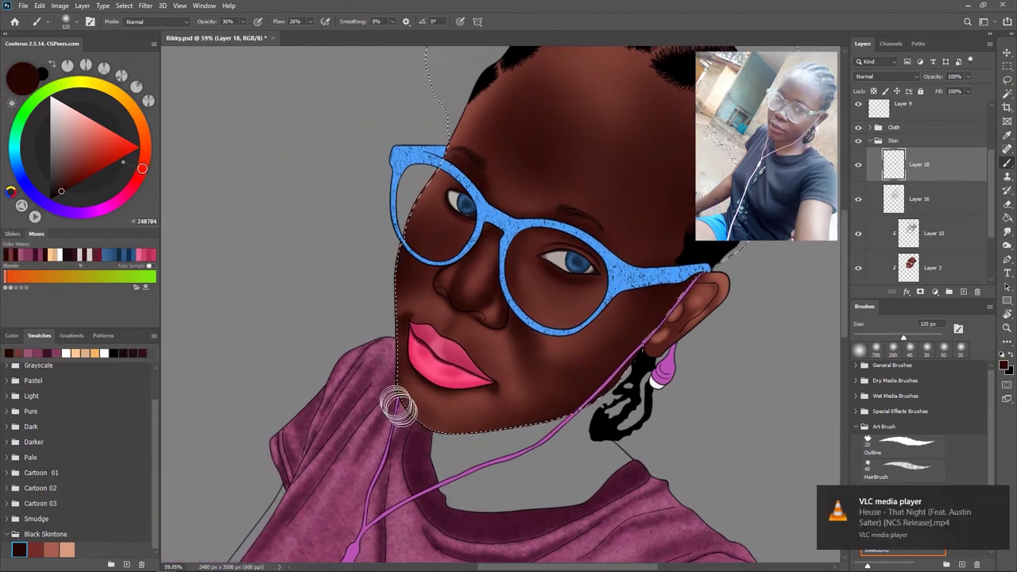
pyautogui.press('[')
pyautogui.press('[')
pyautogui.press('[')
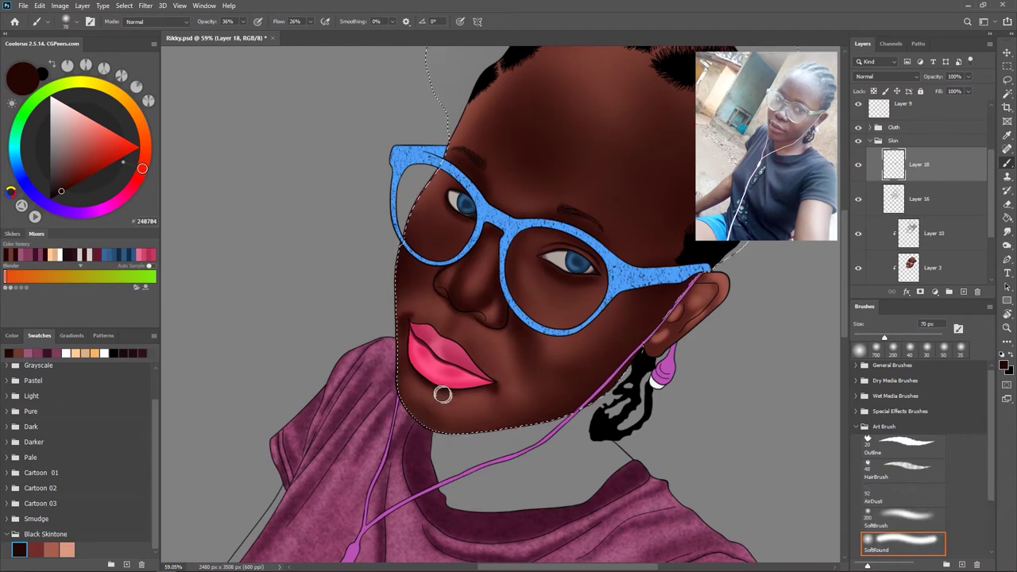
pyautogui.press(']')
pyautogui.press(']')
pyautogui.press(']')
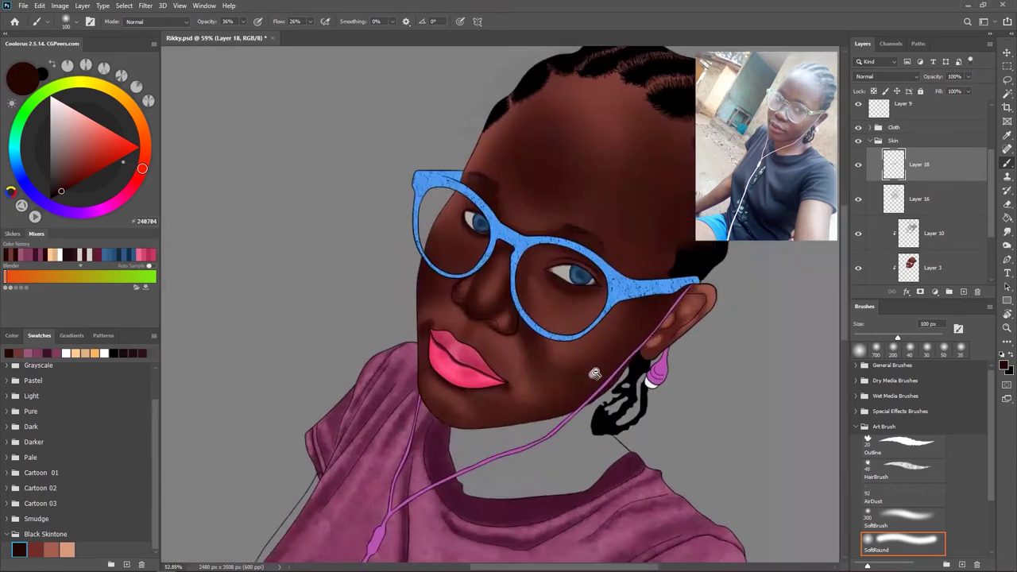
pyautogui.scroll(1, 544, 389)
pyautogui.scroll(2, 547, 366)
pyautogui.scroll(2, 546, 366)
pyautogui.press('[')
pyautogui.press('[')
pyautogui.press('[')
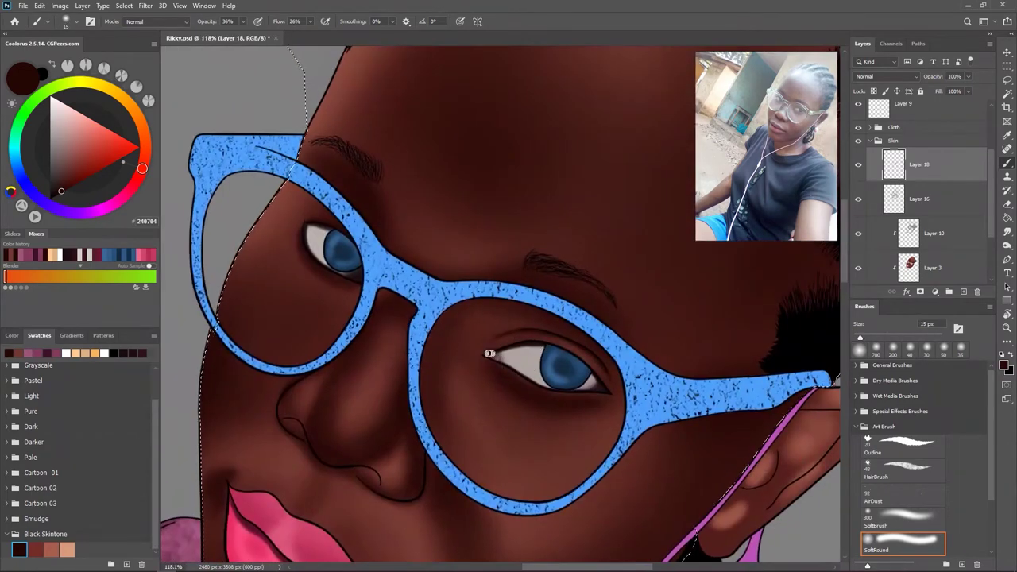
pyautogui.moveTo(499, 348); pyautogui.dragTo(602, 384)
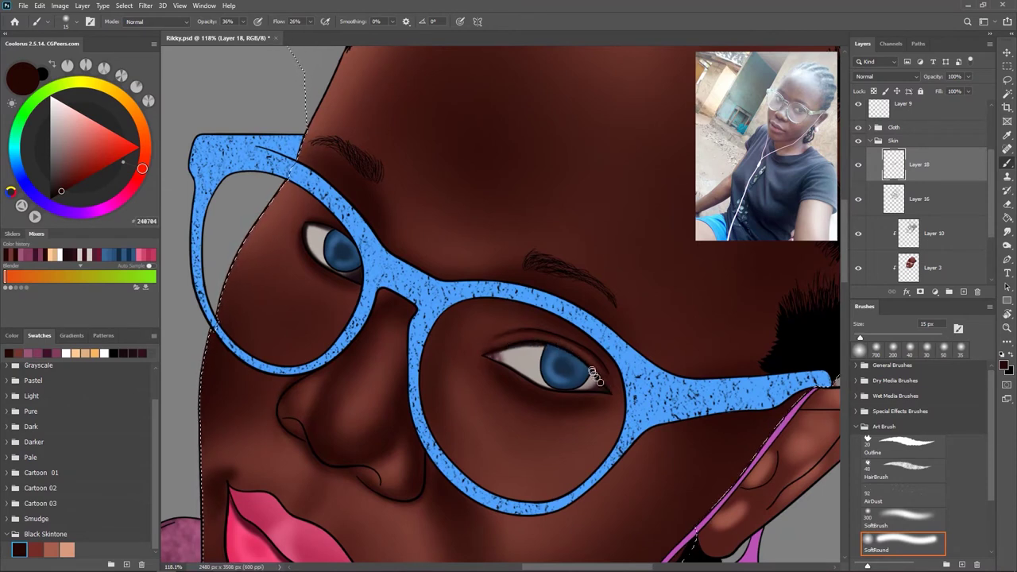
# - Darken the skin above the left eyelid with the soft brush
pyautogui.scroll(-1, 591, 361)
pyautogui.scroll(3, 591, 362)
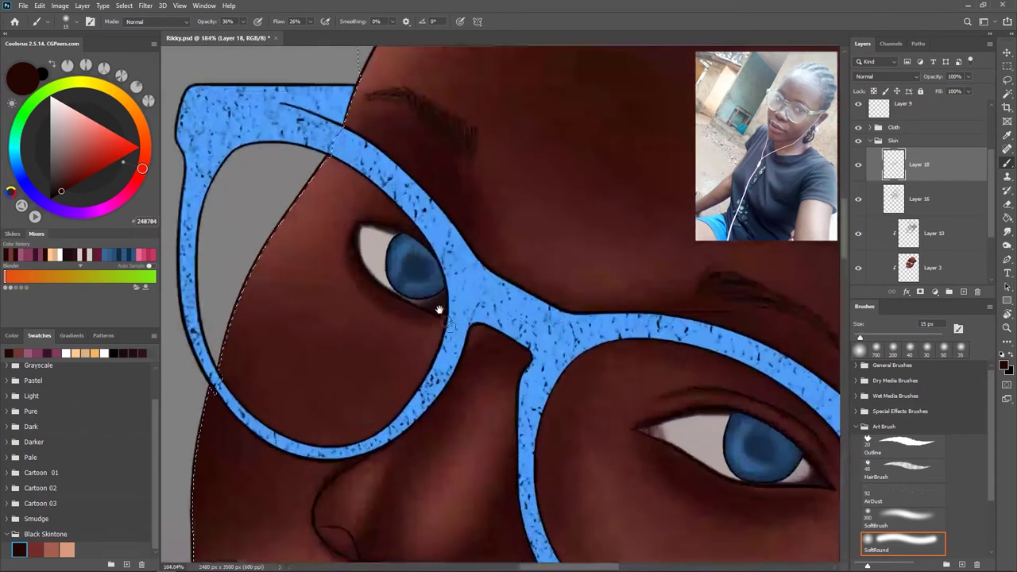
pyautogui.moveTo(419, 286); pyautogui.dragTo(407, 307)
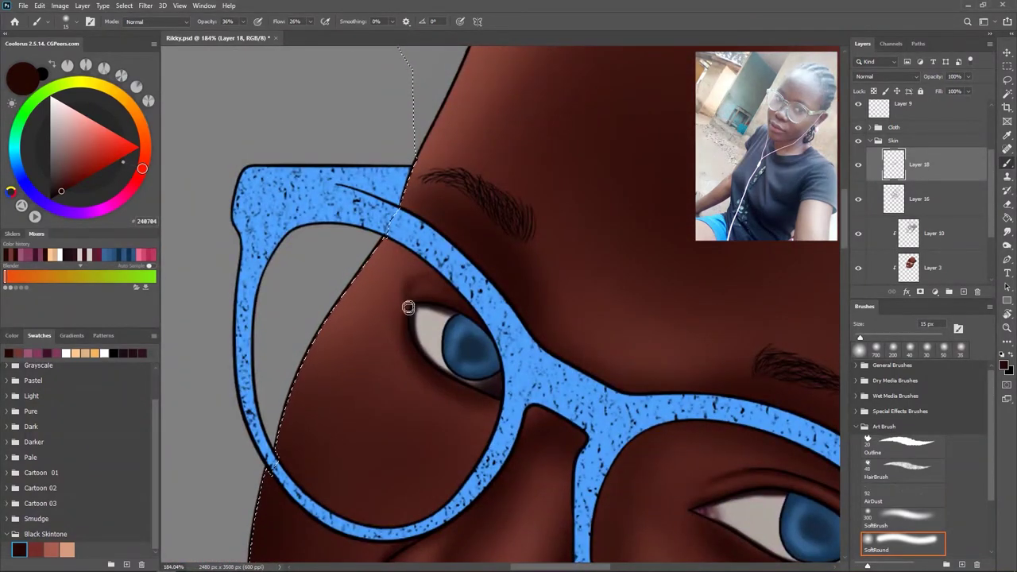
pyautogui.press(']')
pyautogui.press(']')
pyautogui.press(']')
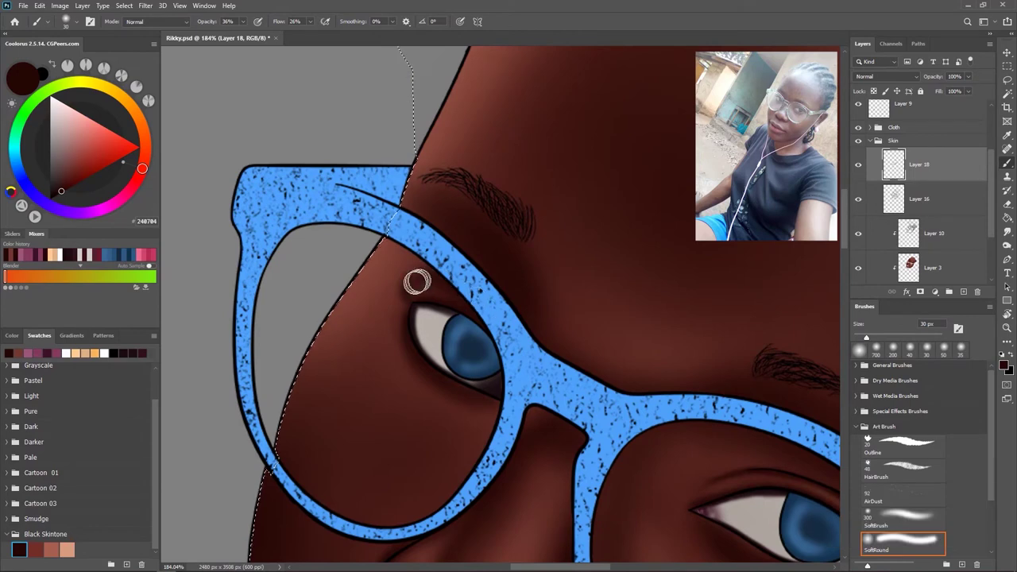
pyautogui.press('[')
pyautogui.scroll(-5, 522, 352)
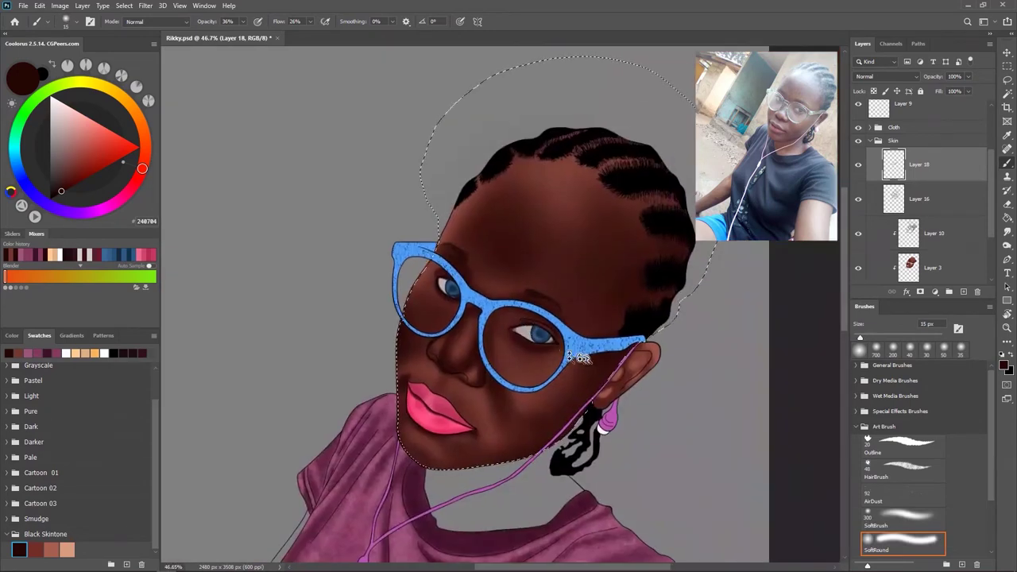
pyautogui.scroll(3, 486, 381)
# - Resize the soft brush to 90 px while moving across the glasses and forehead
pyautogui.press(']')
pyautogui.press(']')
pyautogui.press(']')
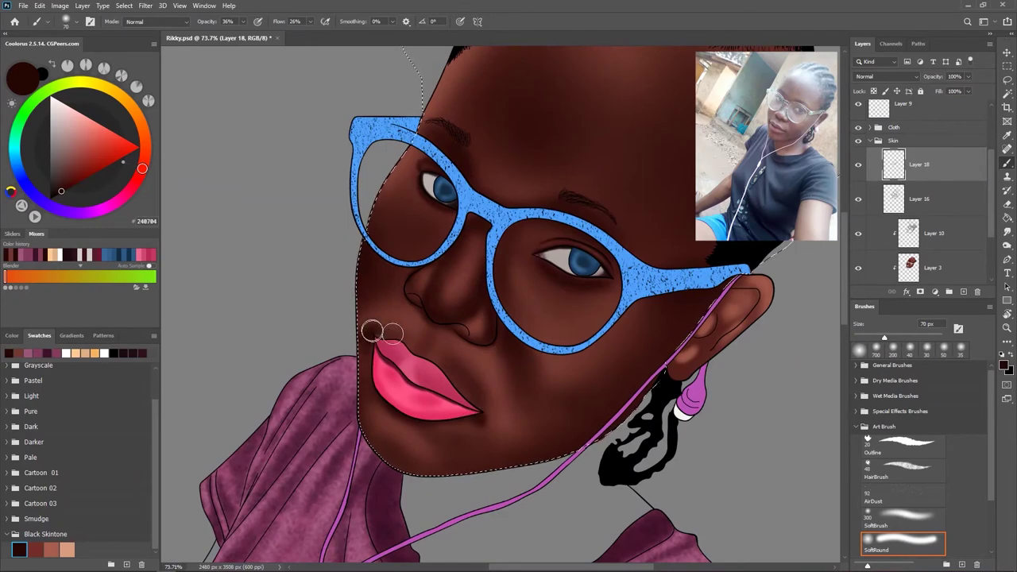
pyautogui.press('[')
pyautogui.press('[')
pyautogui.press(']')
pyautogui.press(']')
pyautogui.press(']')
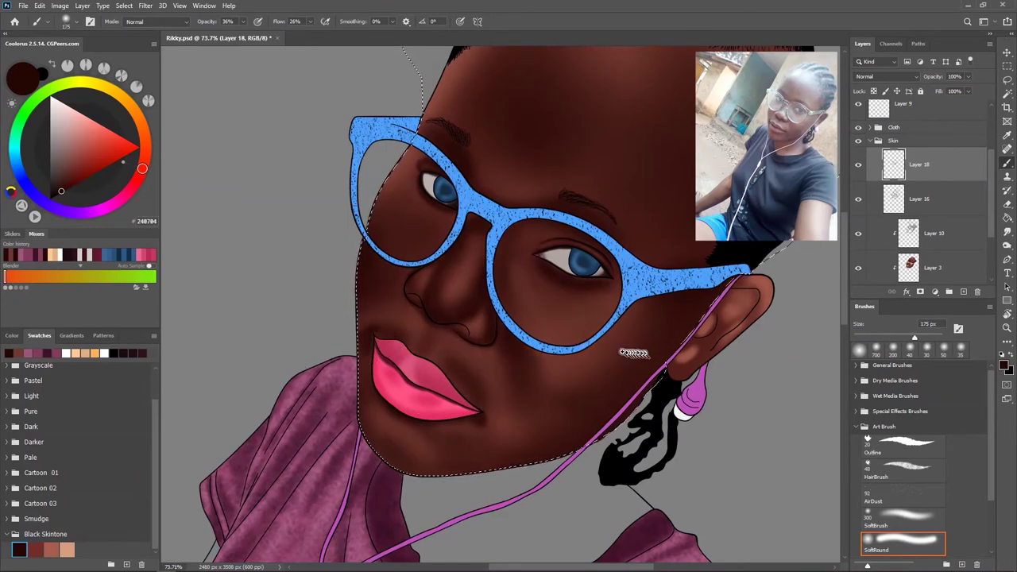
pyautogui.scroll(-2, 647, 353)
pyautogui.scroll(3, 556, 302)
pyautogui.scroll(1, 507, 350)
pyautogui.moveTo(507, 350); pyautogui.dragTo(527, 375)
pyautogui.press('[')
pyautogui.press('[')
pyautogui.press('[')
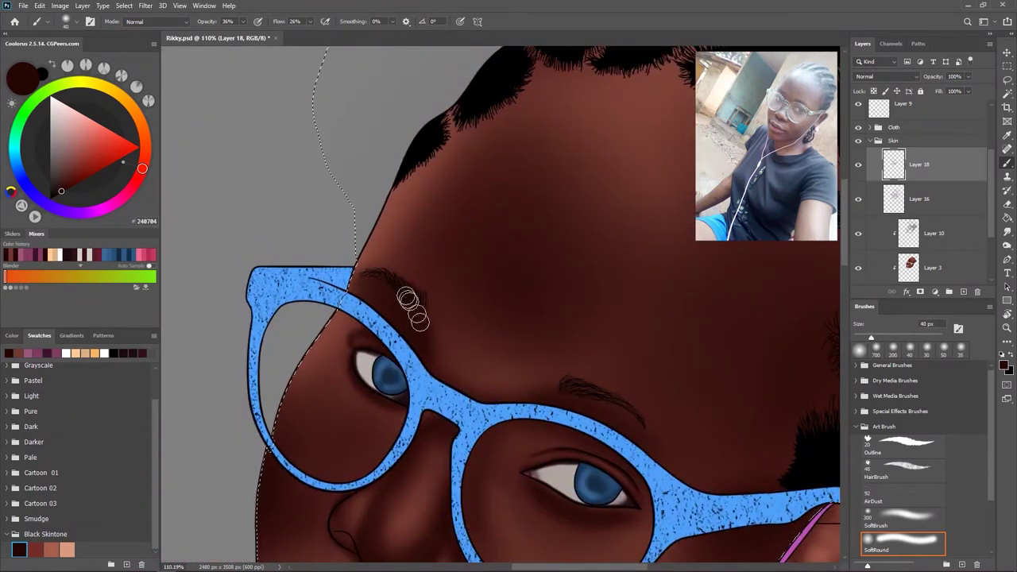
pyautogui.moveTo(575, 403); pyautogui.dragTo(455, 367)
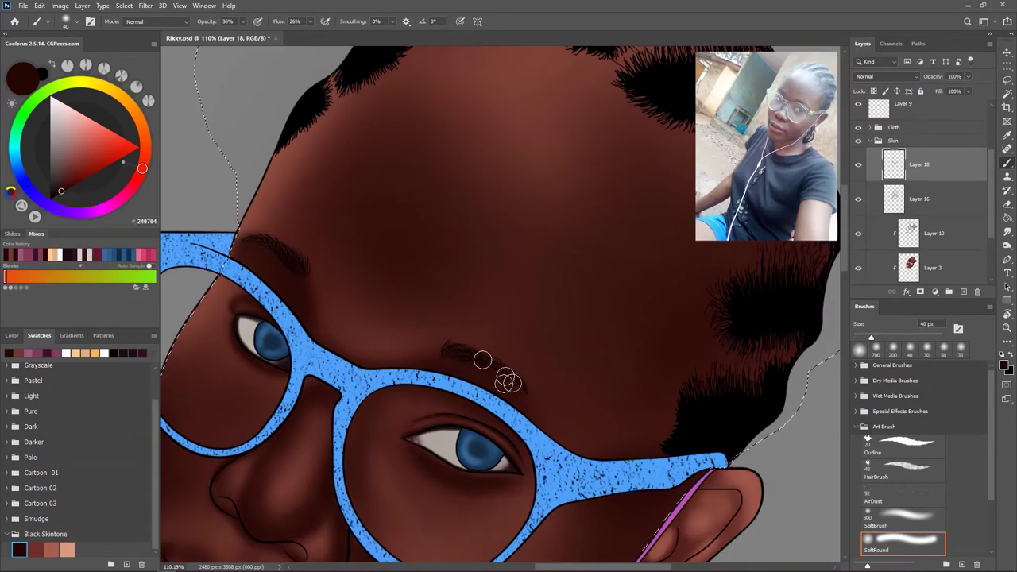
pyautogui.moveTo(437, 345); pyautogui.dragTo(491, 321)
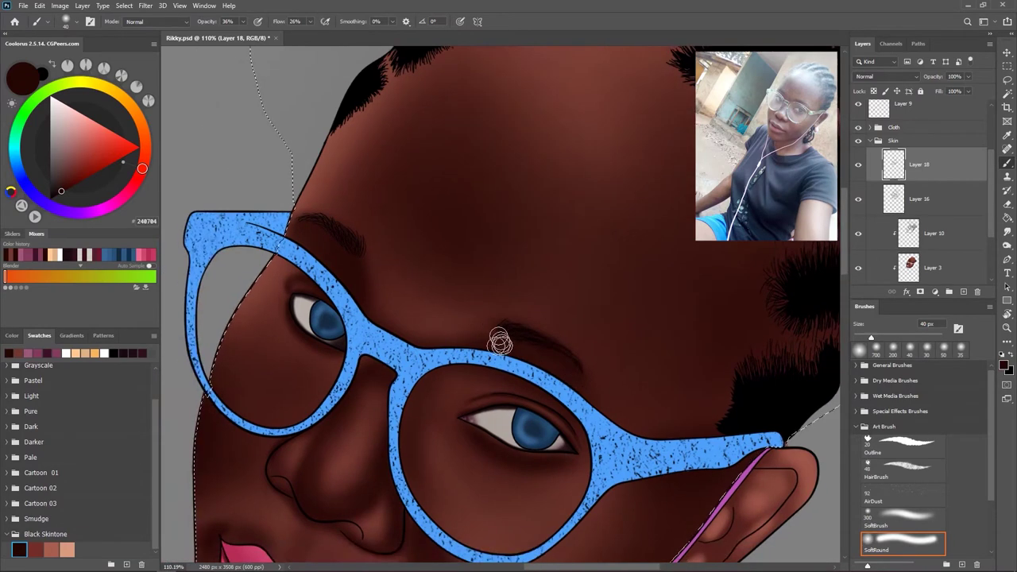
pyautogui.press(']')
pyautogui.press(']')
pyautogui.press(']')
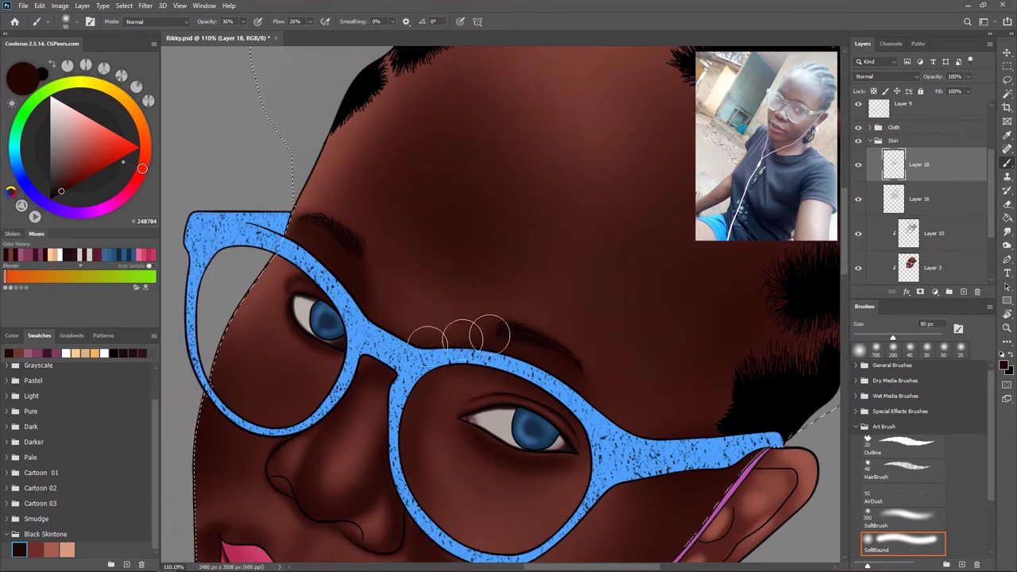
# - Clip Layer 18 and Layer 16 to the skin layer beneath
pyautogui.scroll(-5, 484, 336)
pyautogui.scroll(-3, 550, 344)
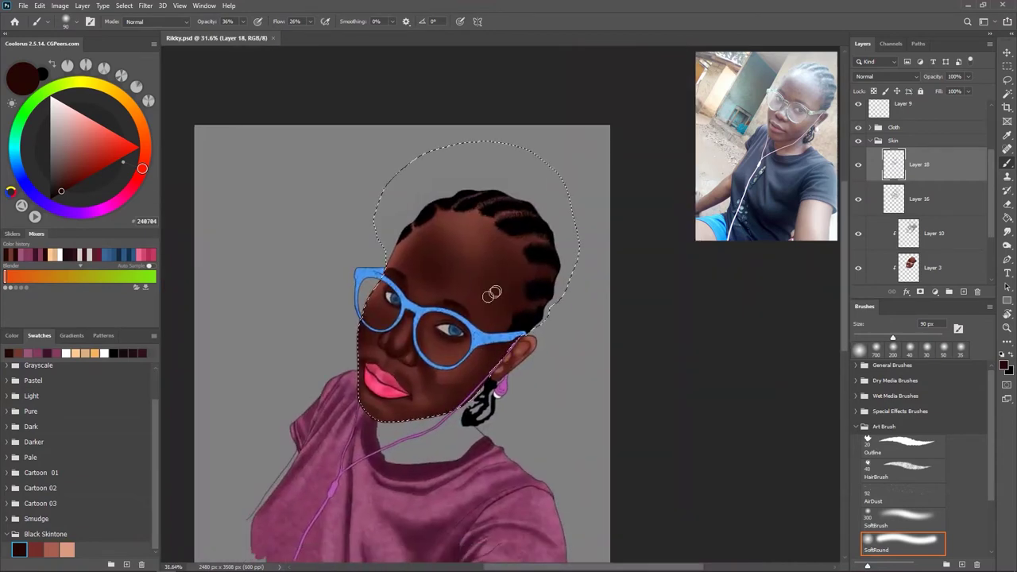
pyautogui.scroll(1, 556, 357)
pyautogui.scroll(6, 562, 371)
pyautogui.scroll(1, 517, 358)
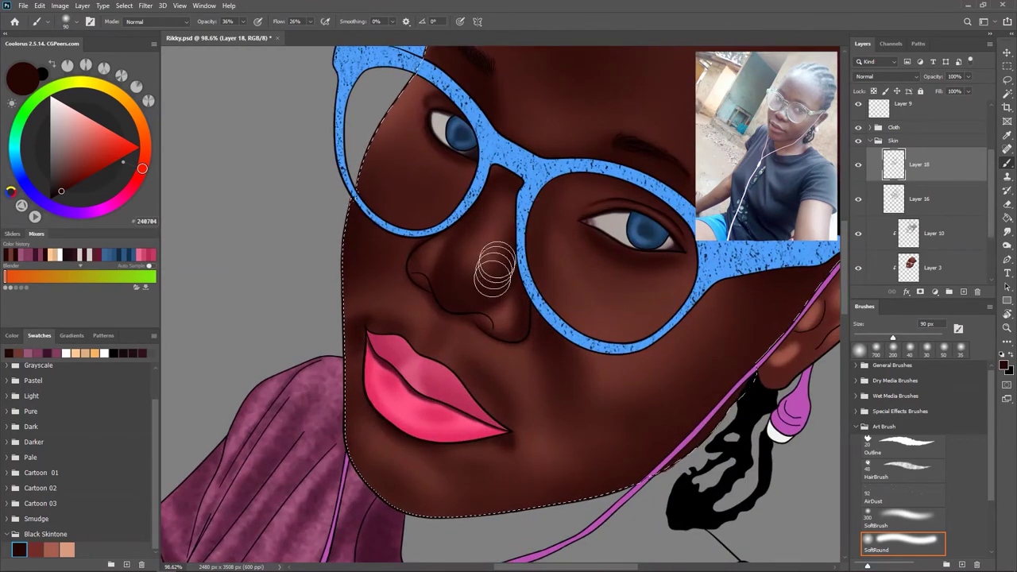
pyautogui.scroll(-3, 627, 314)
pyautogui.moveTo(627, 313); pyautogui.dragTo(533, 302)
pyautogui.scroll(2, 466, 318)
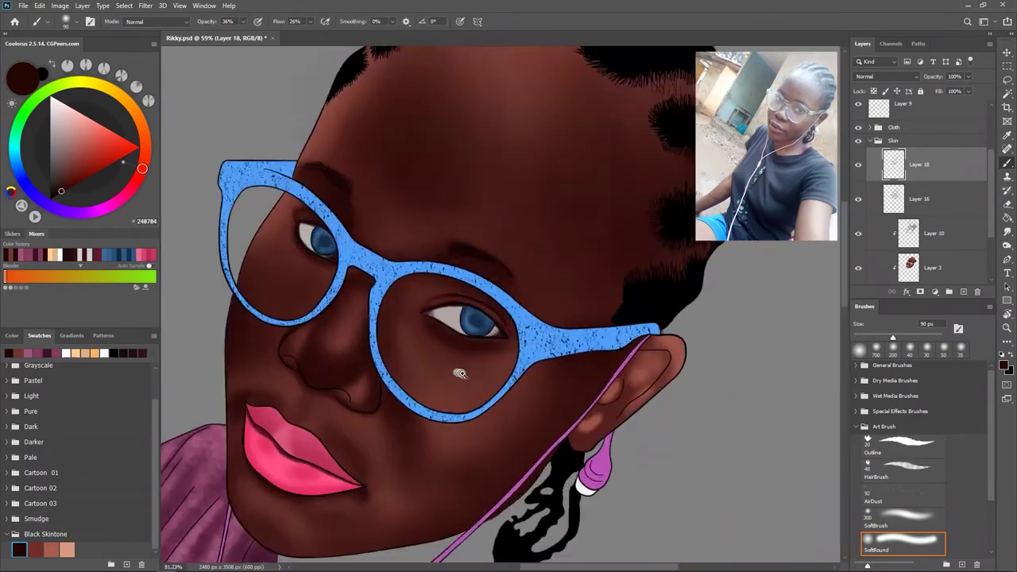
pyautogui.scroll(-3, 544, 389)
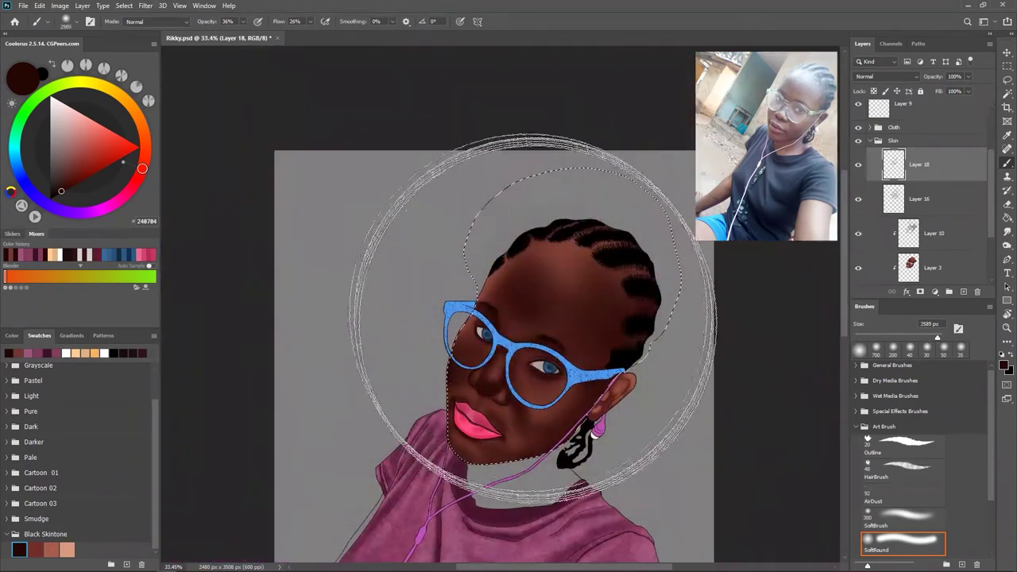
pyautogui.scroll(-4, 585, 334)
pyautogui.scroll(1, 585, 334)
pyautogui.hotkey('ctrl', 'alt', 'g')
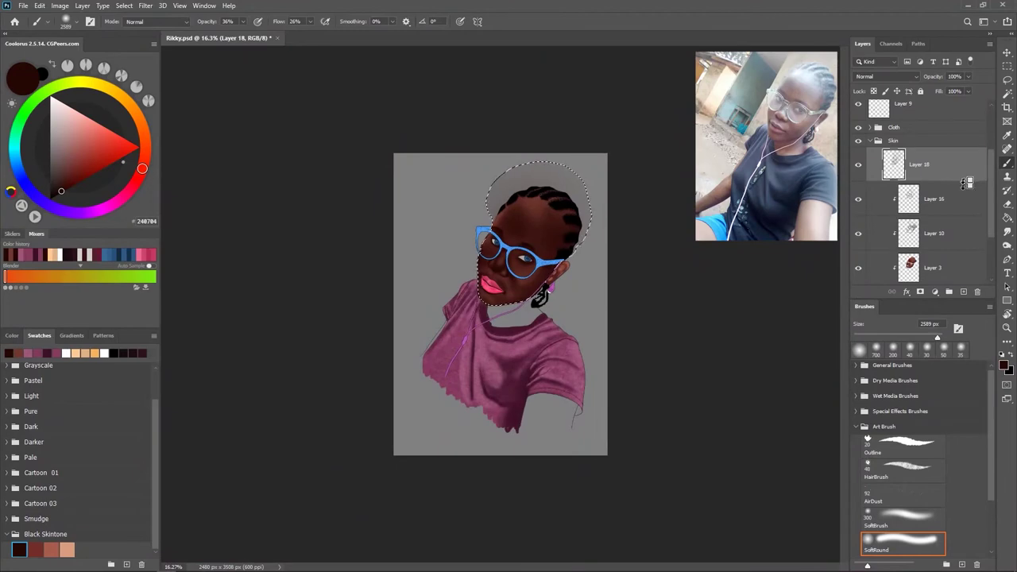
pyautogui.hotkey('ctrl', 'alt', 'g')
pyautogui.scroll(3, 520, 226)
# - Shrink the brush to 146 px and show Layer 15's tan tint on the lenses
pyautogui.moveTo(545, 295); pyautogui.dragTo(497, 293)
pyautogui.scroll(2, 548, 300)
pyautogui.scroll(3, 921, 198)
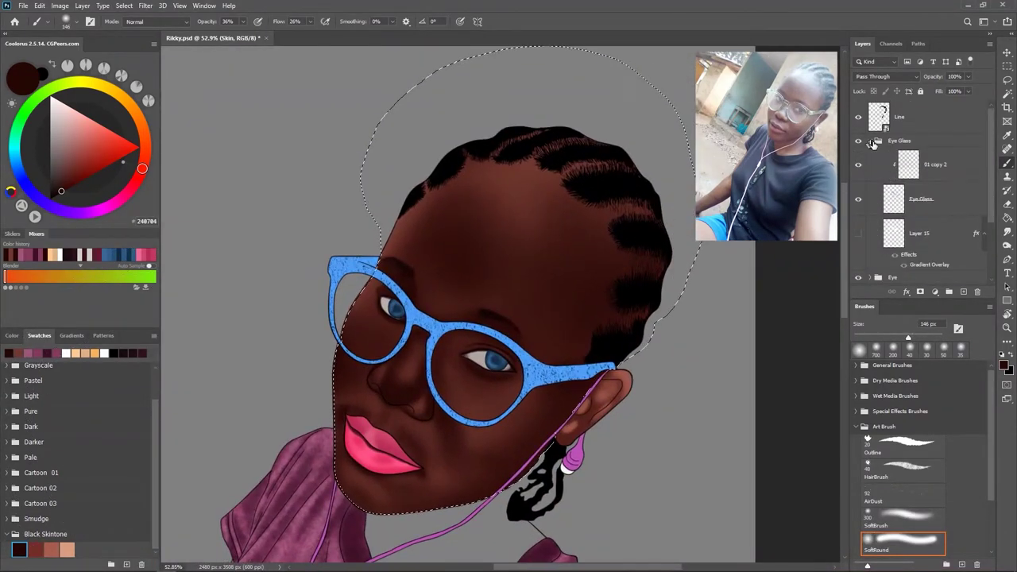
pyautogui.click(949, 292)
pyautogui.click(873, 224)
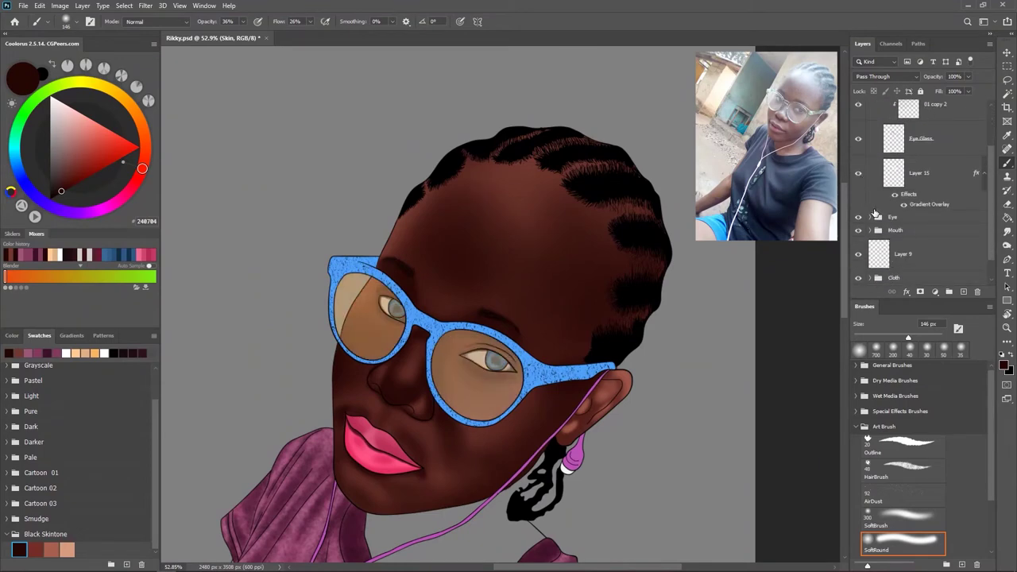
# - Create Layer 19 with the Outline brush, white colour and 100% flow
pyautogui.scroll(-2, 585, 357)
pyautogui.scroll(3, 585, 357)
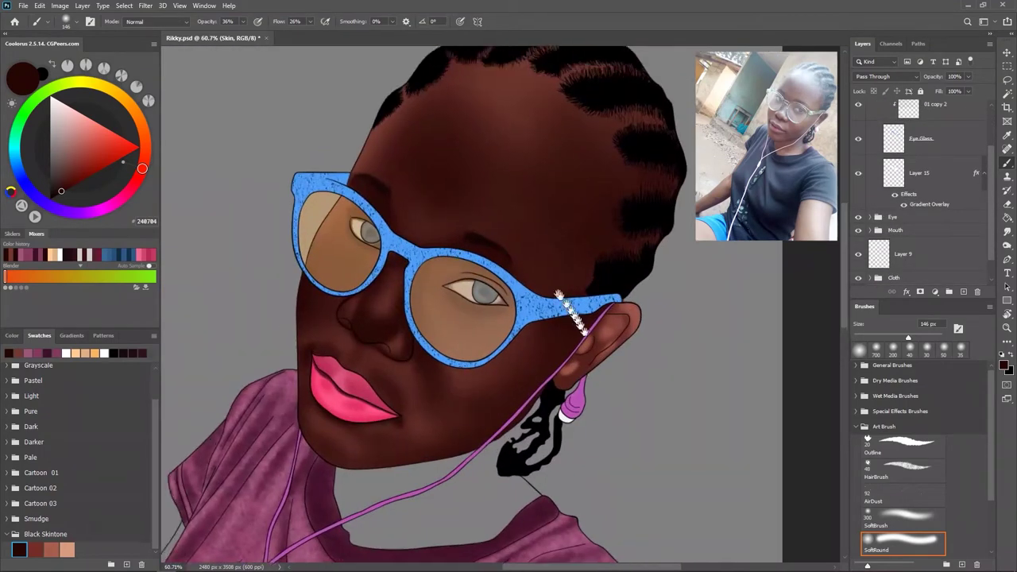
pyautogui.click(903, 445)
pyautogui.hotkey('ctrl', 'shift', 'alt', 'n')
pyautogui.scroll(2, 563, 290)
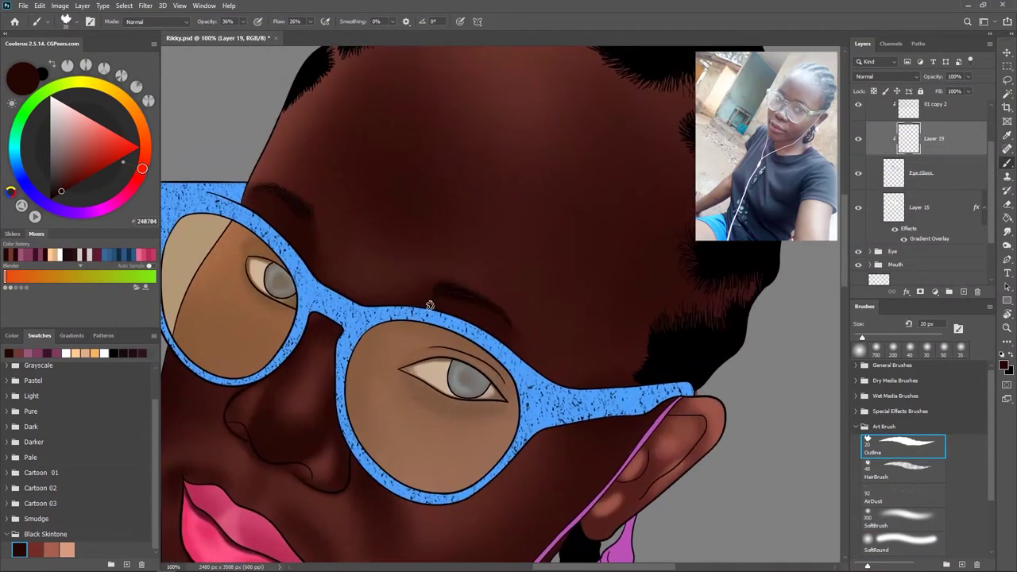
pyautogui.press('d')
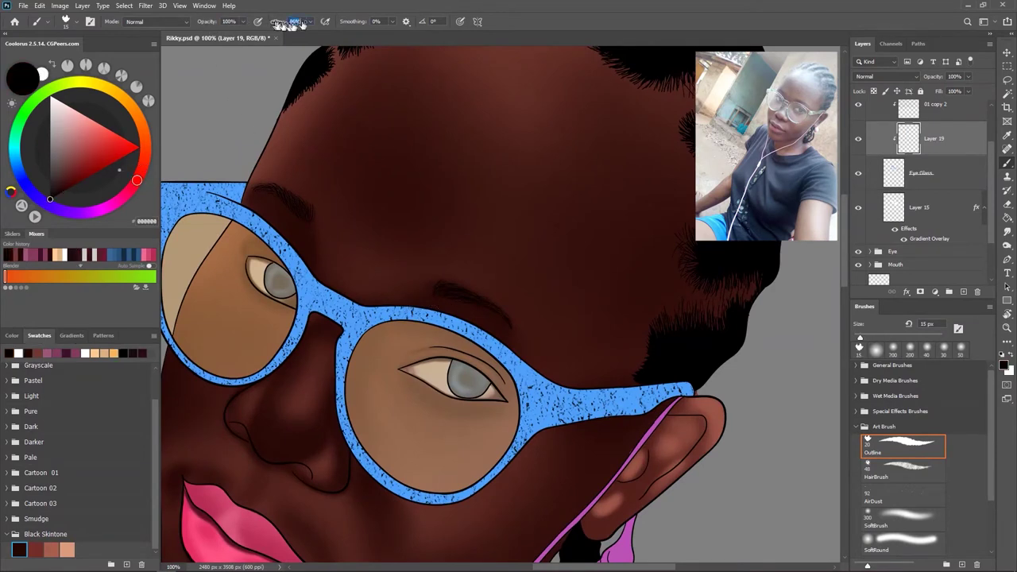
pyautogui.moveTo(274, 24); pyautogui.dragTo(416, 298)
pyautogui.press('x')
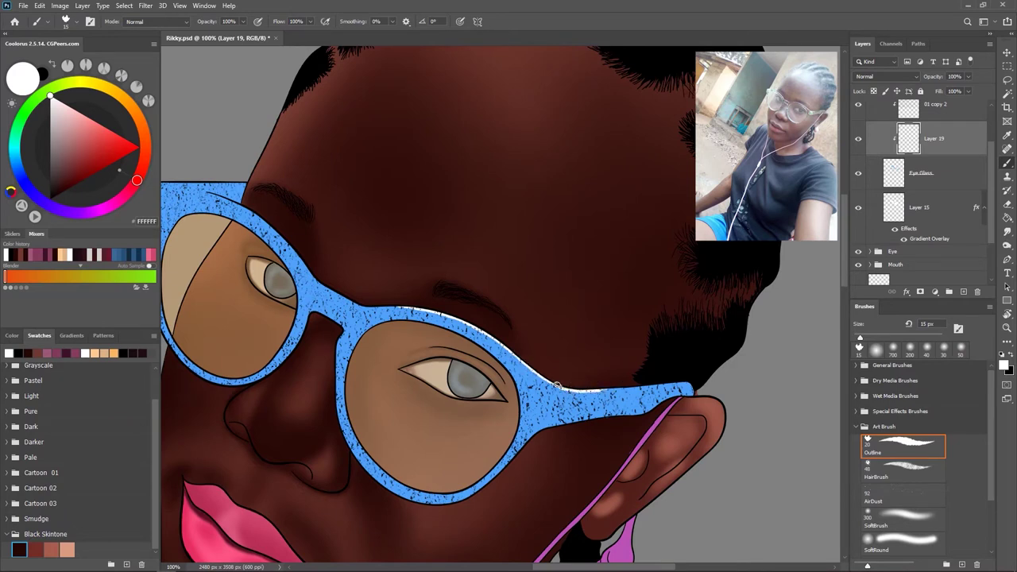
# - Paint a thin white highlight along the top edge of the blue frame
pyautogui.scroll(-5, 394, 318)
pyautogui.scroll(8, 397, 306)
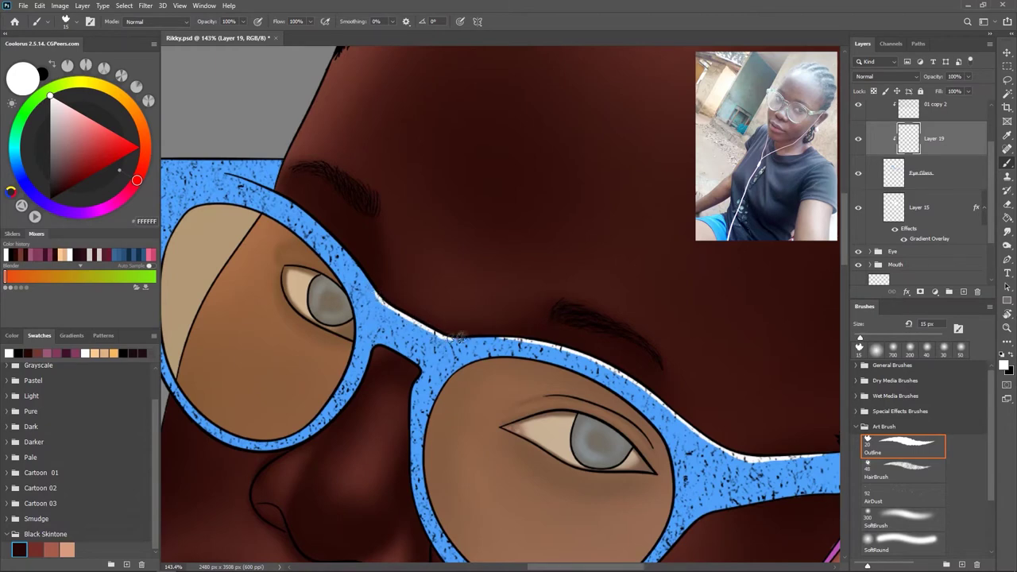
pyautogui.scroll(-5, 464, 334)
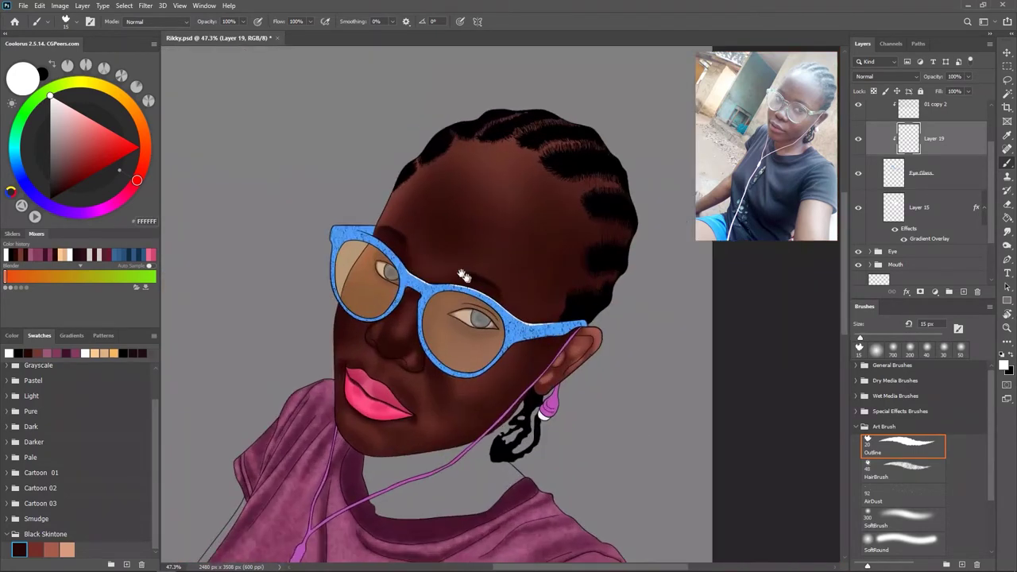
pyautogui.scroll(5, 468, 318)
pyautogui.scroll(2, 475, 304)
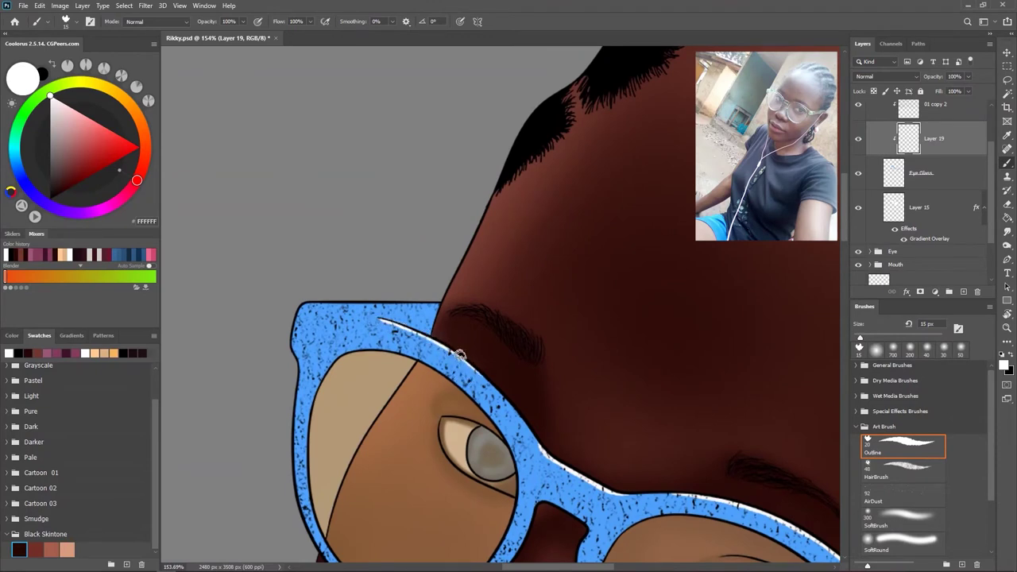
pyautogui.moveTo(444, 356); pyautogui.dragTo(391, 332)
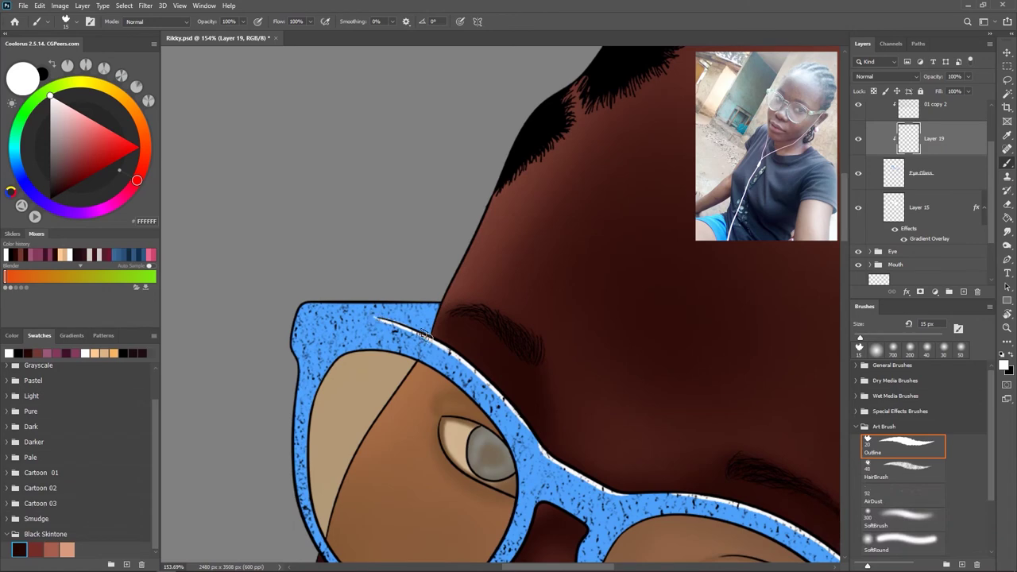
pyautogui.scroll(-2, 424, 335)
pyautogui.scroll(-3, 424, 335)
pyautogui.scroll(3, 369, 316)
pyautogui.scroll(3, 369, 316)
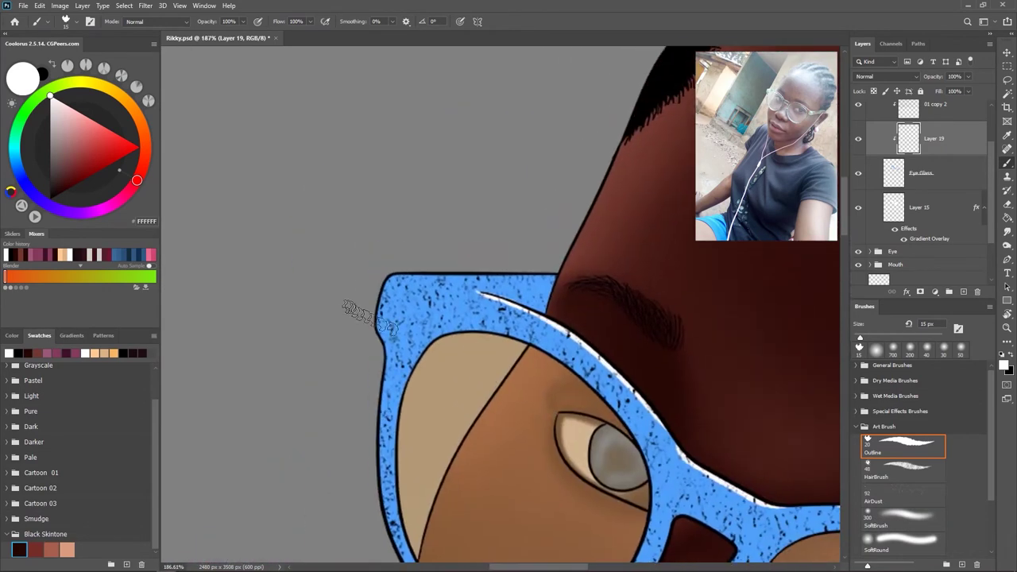
pyautogui.scroll(2, 369, 318)
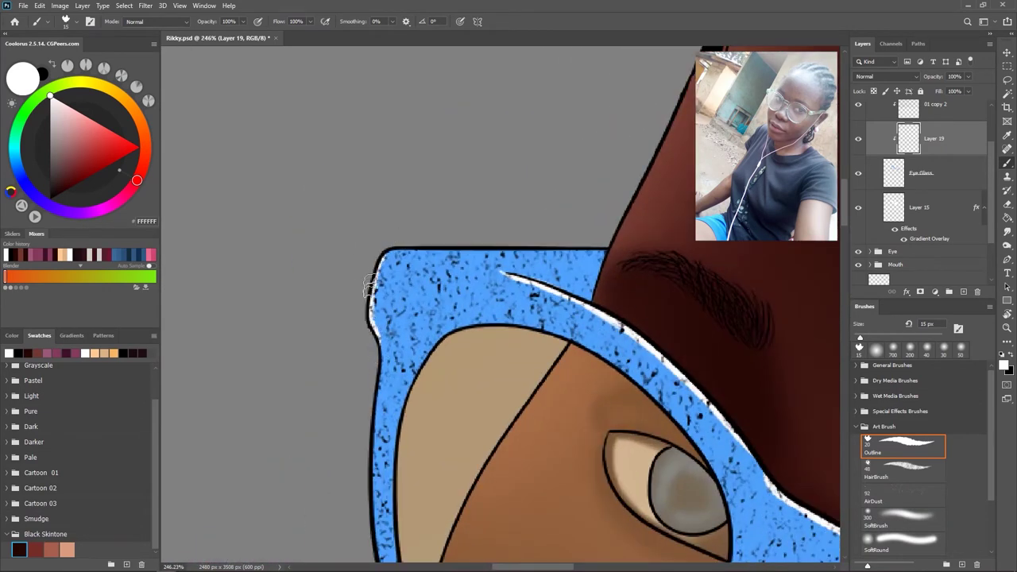
pyautogui.moveTo(460, 251); pyautogui.dragTo(389, 255)
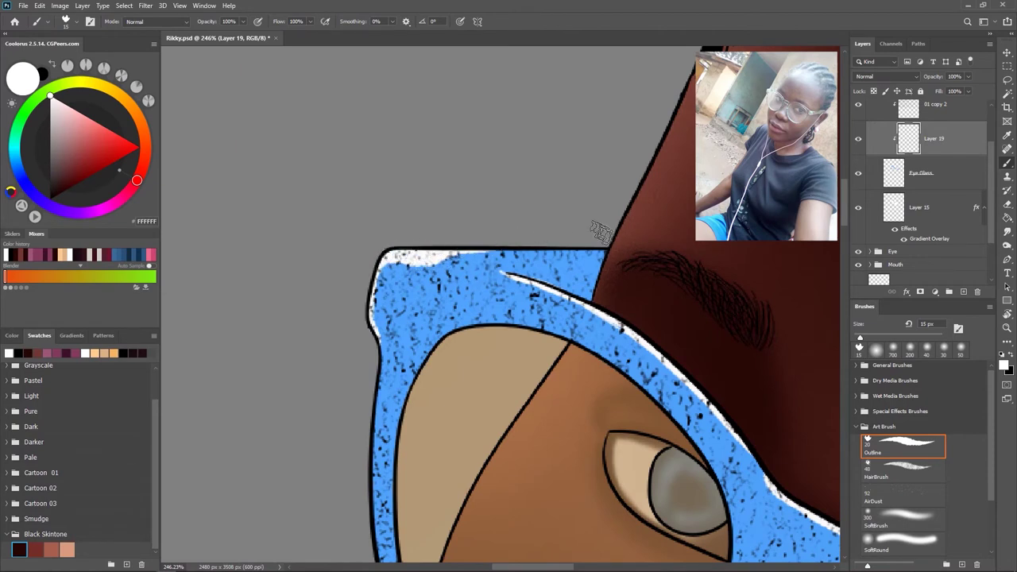
pyautogui.scroll(-4, 776, 297)
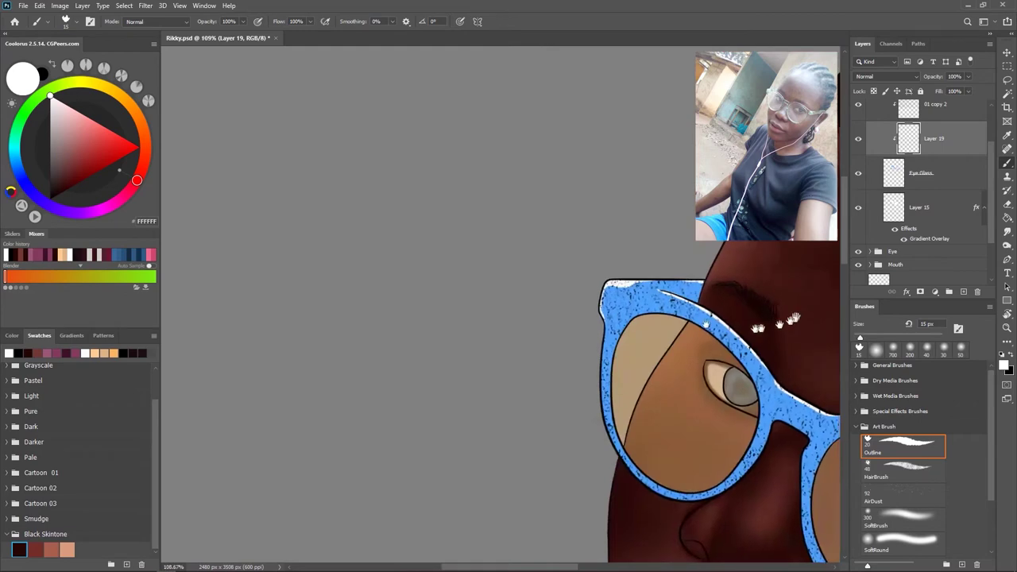
pyautogui.scroll(-2, 674, 343)
pyautogui.scroll(-3, 674, 344)
# - Add a white highlight down the inner edge of the lens
pyautogui.scroll(3, 508, 374)
pyautogui.scroll(2, 503, 375)
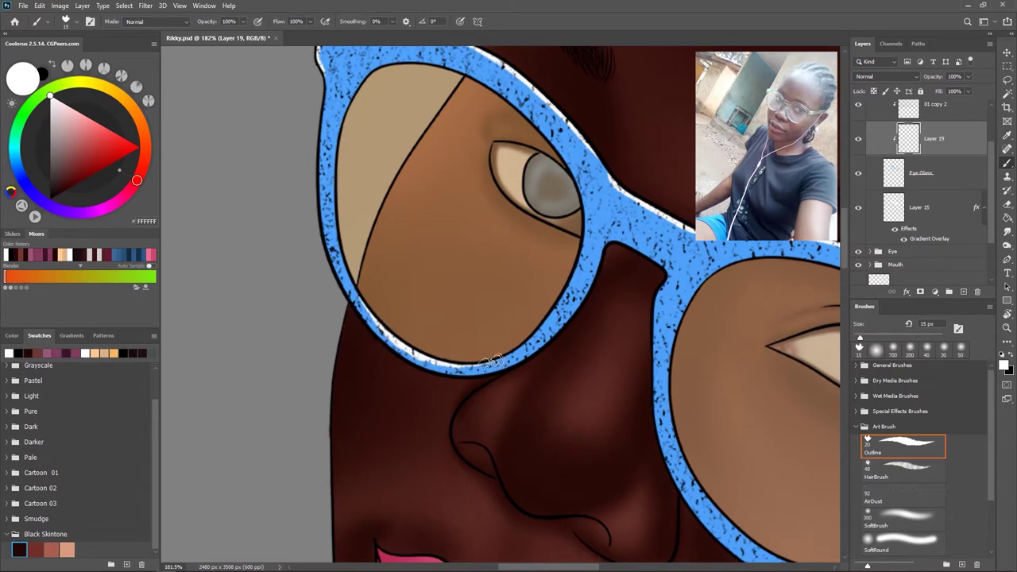
pyautogui.scroll(-3, 554, 315)
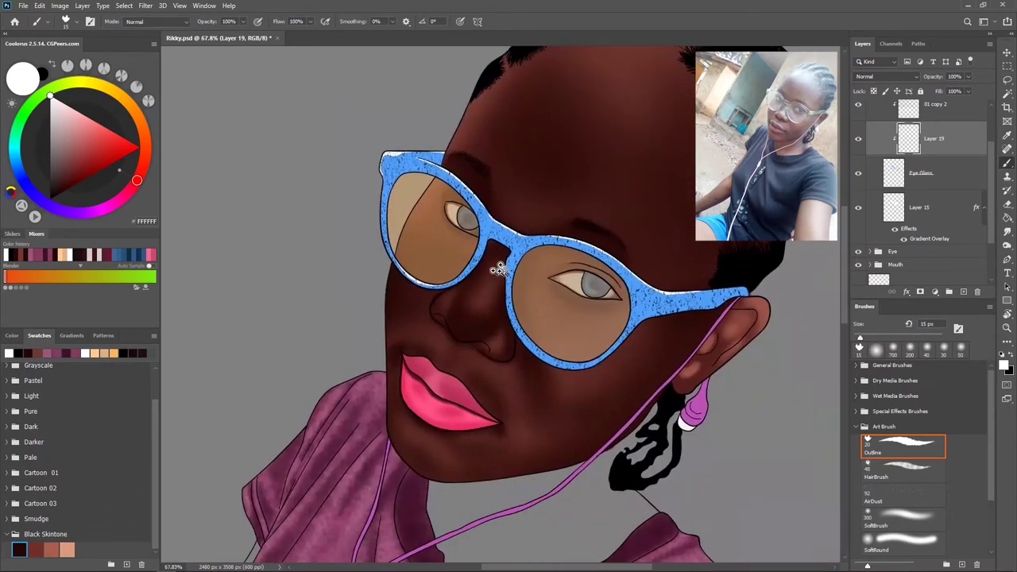
pyautogui.scroll(1, 404, 340)
pyautogui.scroll(2, 404, 340)
pyautogui.scroll(2, 394, 357)
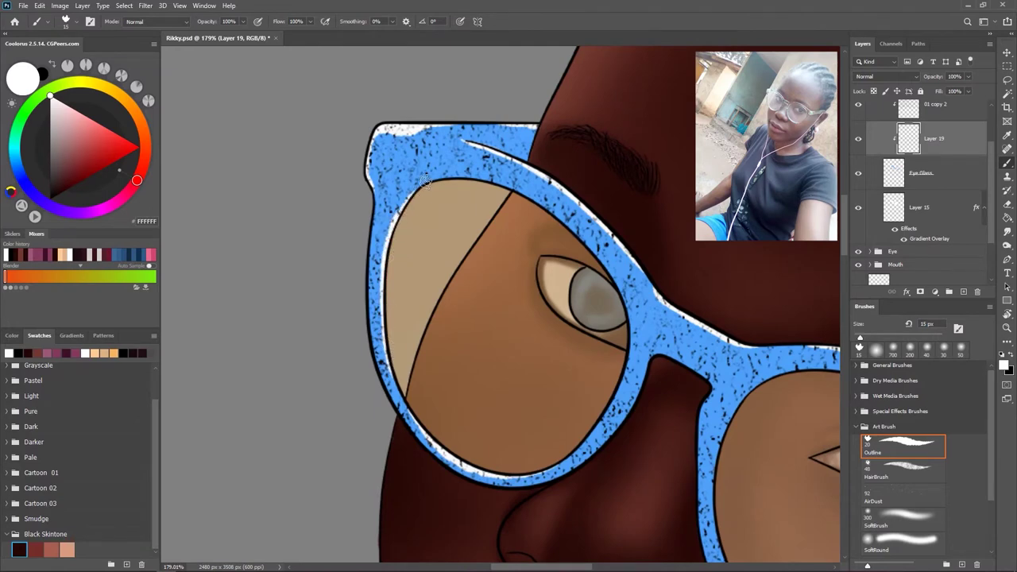
pyautogui.scroll(-2, 380, 265)
pyautogui.scroll(-2, 477, 302)
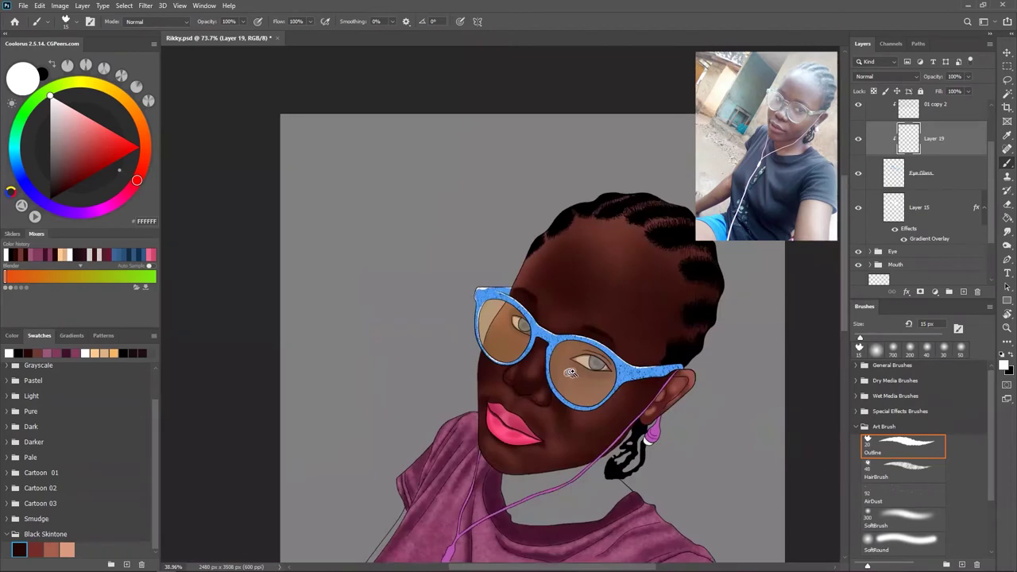
pyautogui.scroll(3, 556, 318)
pyautogui.scroll(1, 584, 317)
pyautogui.moveTo(592, 312); pyautogui.dragTo(524, 296)
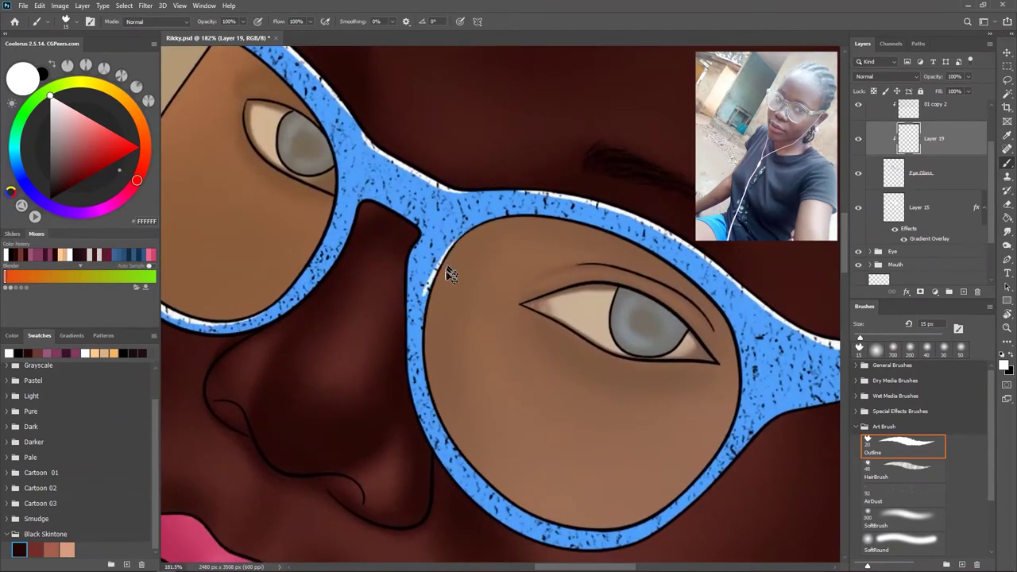
pyautogui.moveTo(415, 342); pyautogui.dragTo(469, 473)
pyautogui.moveTo(502, 503)
pyautogui.mouseDown()
pyautogui.moveTo(435, 442)
pyautogui.moveTo(370, 437)
pyautogui.mouseUp()
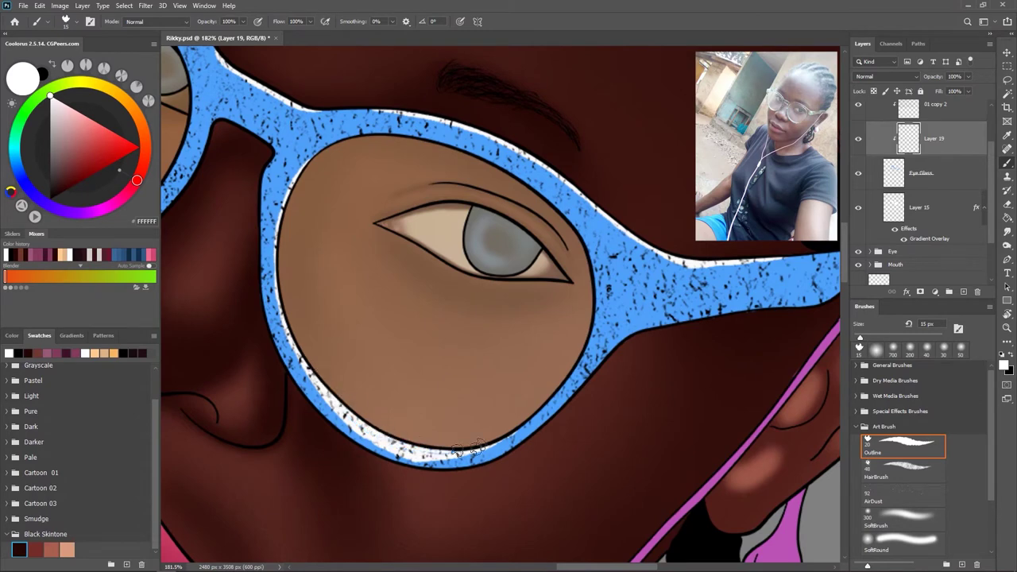
# - Paint a white highlight along the frame's lower edge near the right arm
pyautogui.scroll(-5, 490, 340)
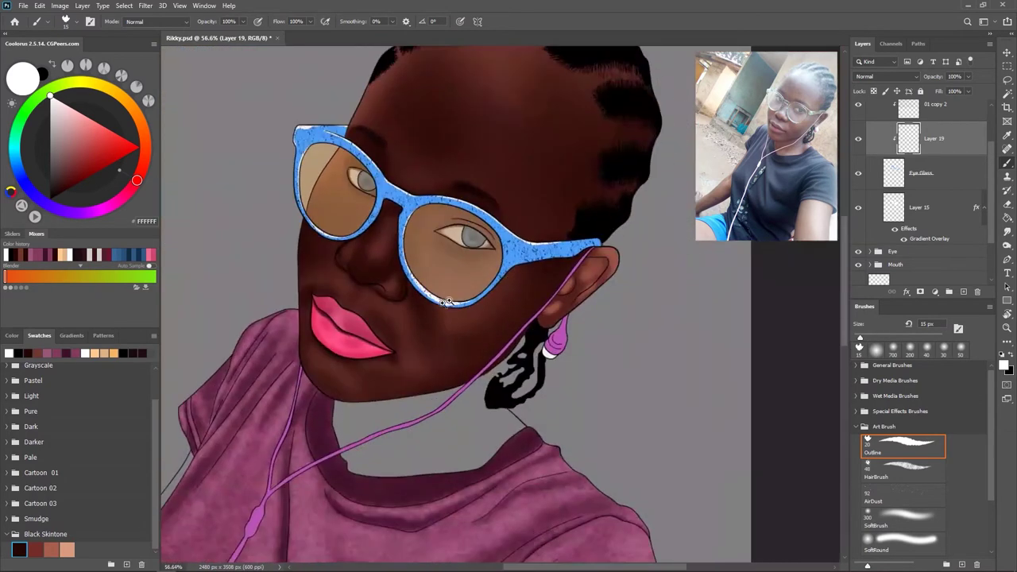
pyautogui.scroll(3, 458, 284)
pyautogui.scroll(-2, 375, 251)
pyautogui.scroll(3, 478, 294)
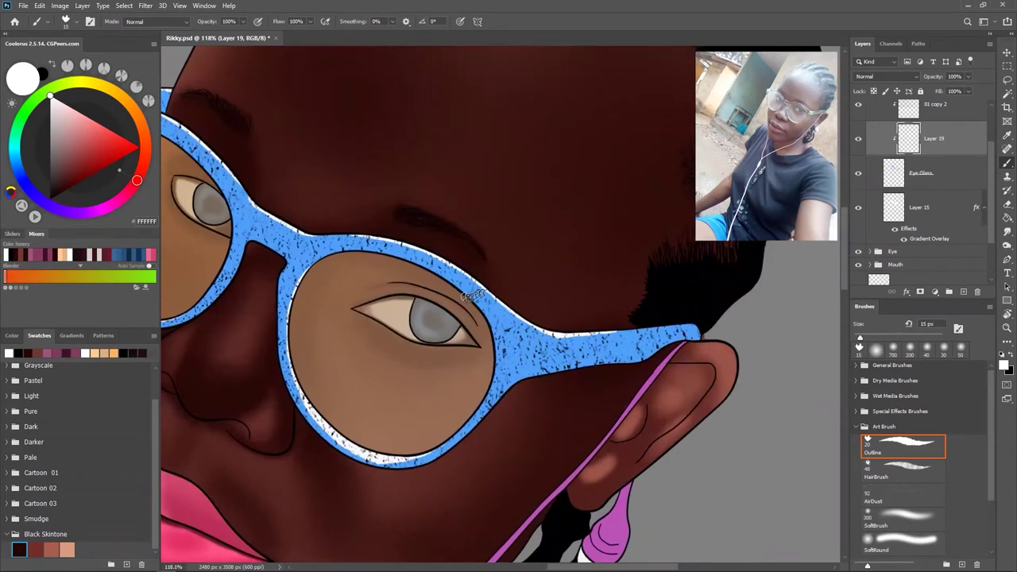
pyautogui.moveTo(512, 354)
pyautogui.mouseDown()
pyautogui.moveTo(548, 317)
pyautogui.moveTo(559, 253)
pyautogui.mouseUp()
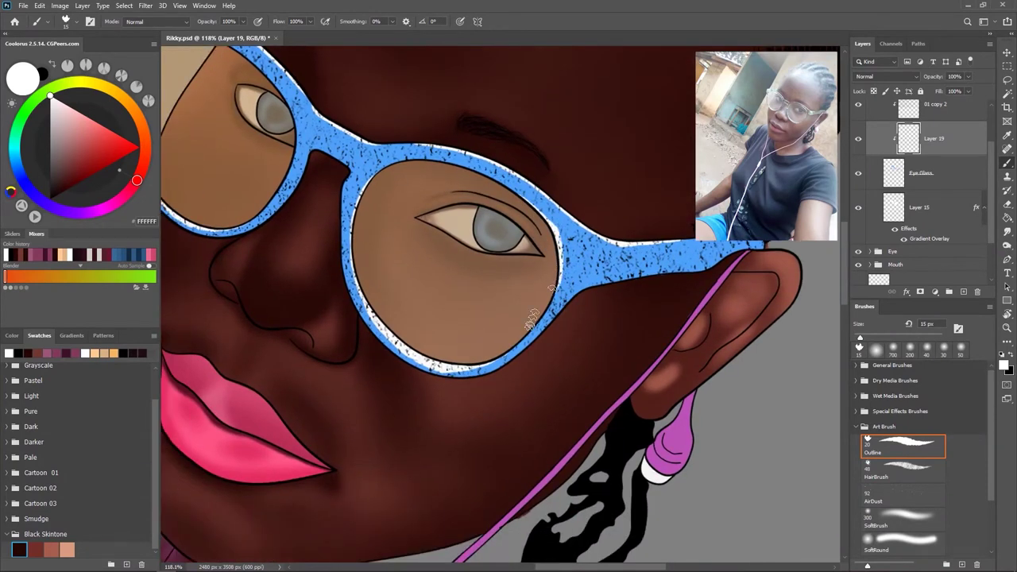
pyautogui.moveTo(532, 322); pyautogui.dragTo(471, 355)
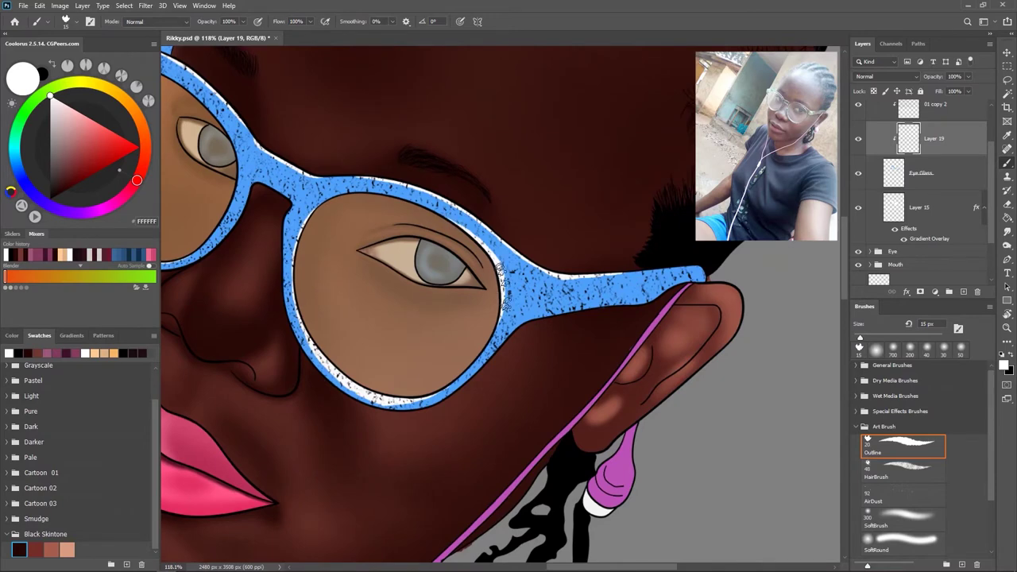
pyautogui.moveTo(463, 361); pyautogui.dragTo(529, 319)
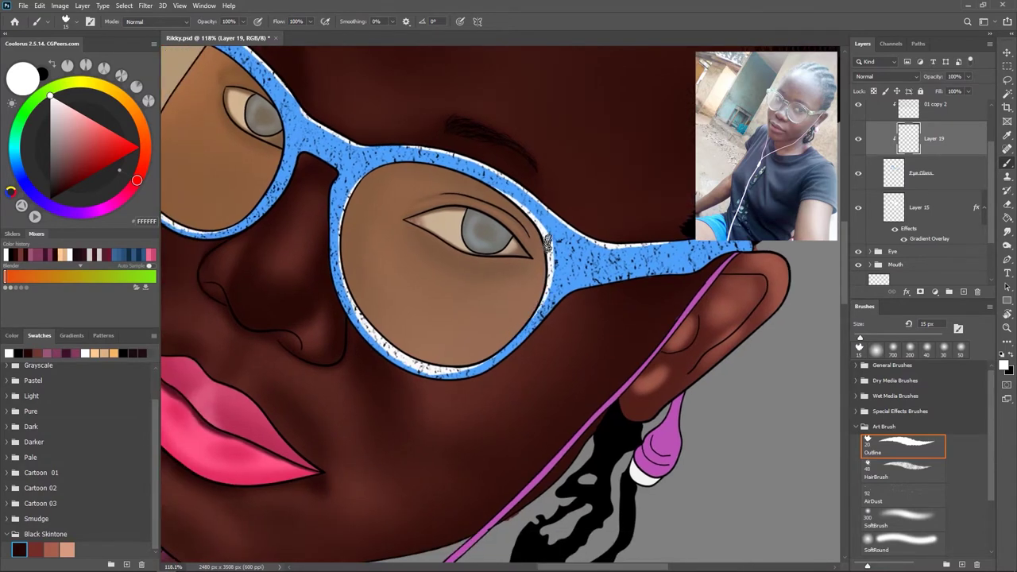
pyautogui.scroll(-3, 596, 345)
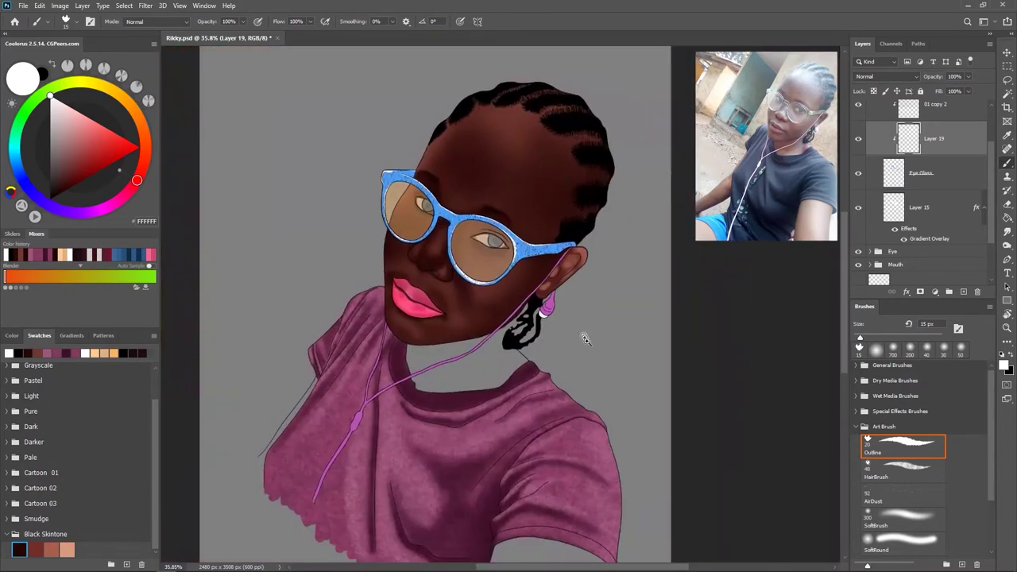
pyautogui.scroll(-2, 580, 336)
pyautogui.scroll(2, 572, 332)
pyautogui.scroll(2, 508, 306)
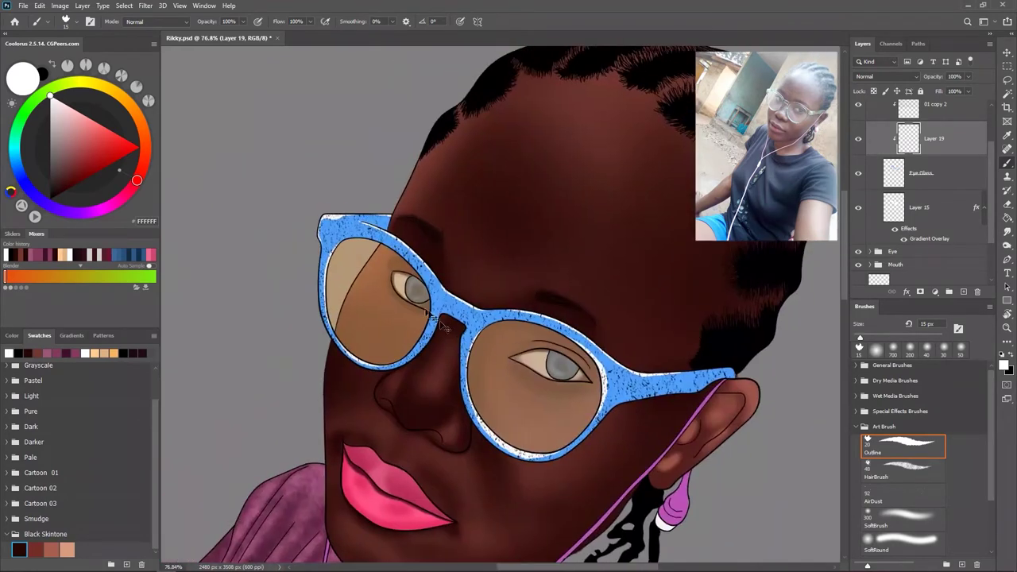
pyautogui.scroll(2, 385, 286)
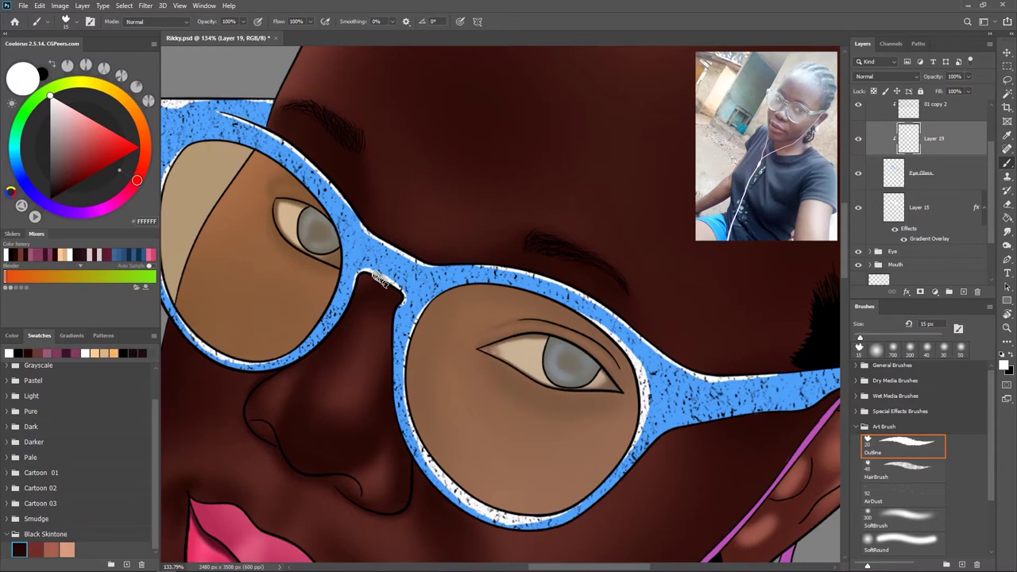
pyautogui.scroll(-2, 380, 280)
pyautogui.scroll(-1, 413, 301)
pyautogui.scroll(3, 493, 349)
pyautogui.scroll(2, 556, 392)
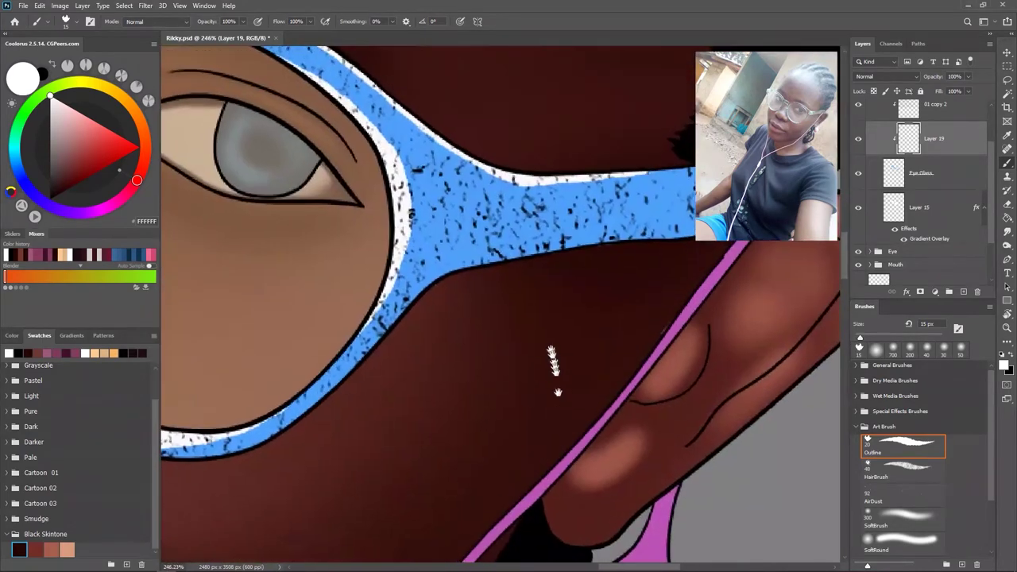
pyautogui.scroll(2, 556, 391)
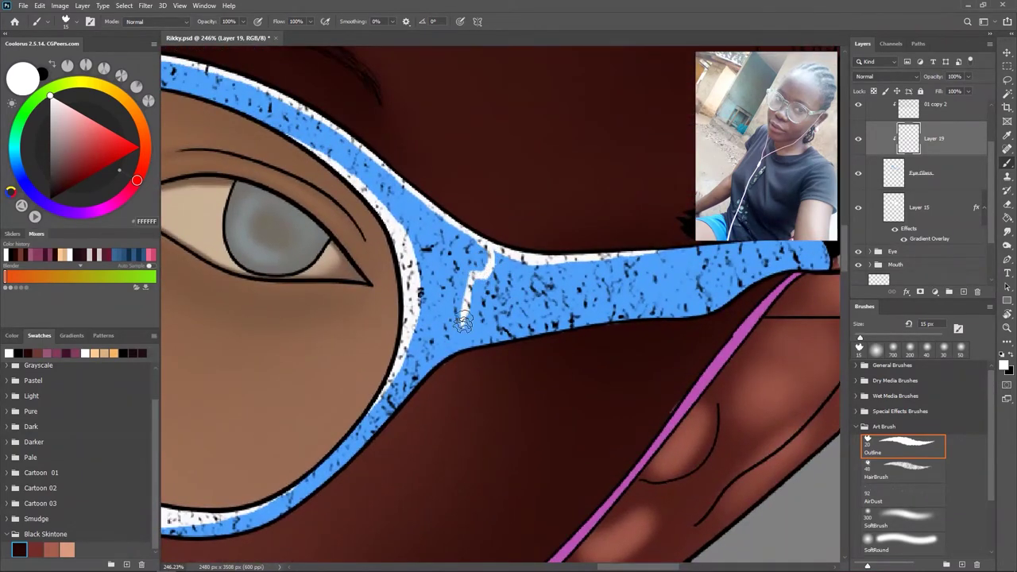
pyautogui.moveTo(467, 333); pyautogui.dragTo(569, 331)
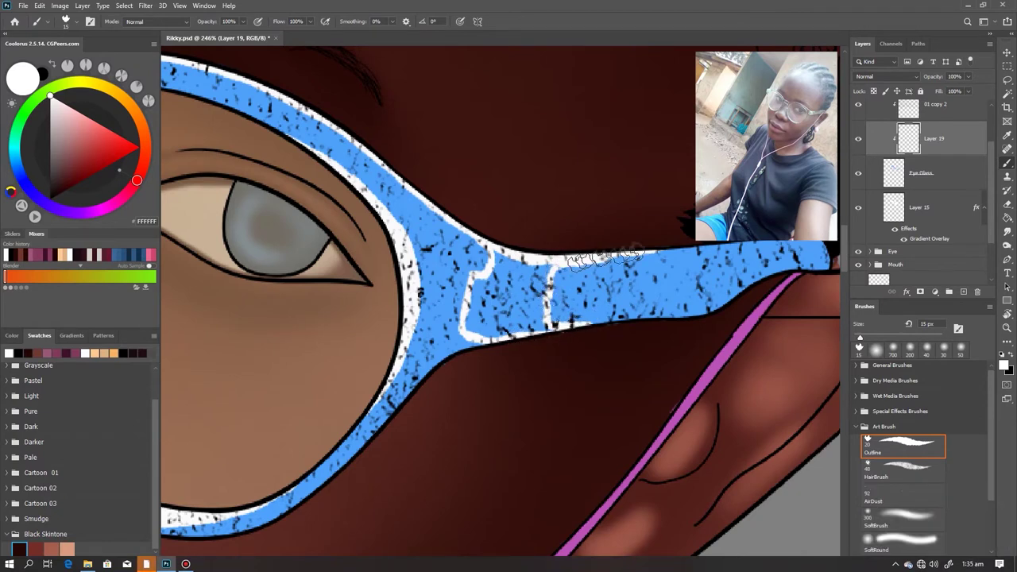
# - Widen the white highlight over the glasses arm and zoom out to the whole portrait
pyautogui.moveTo(499, 249); pyautogui.dragTo(548, 328)
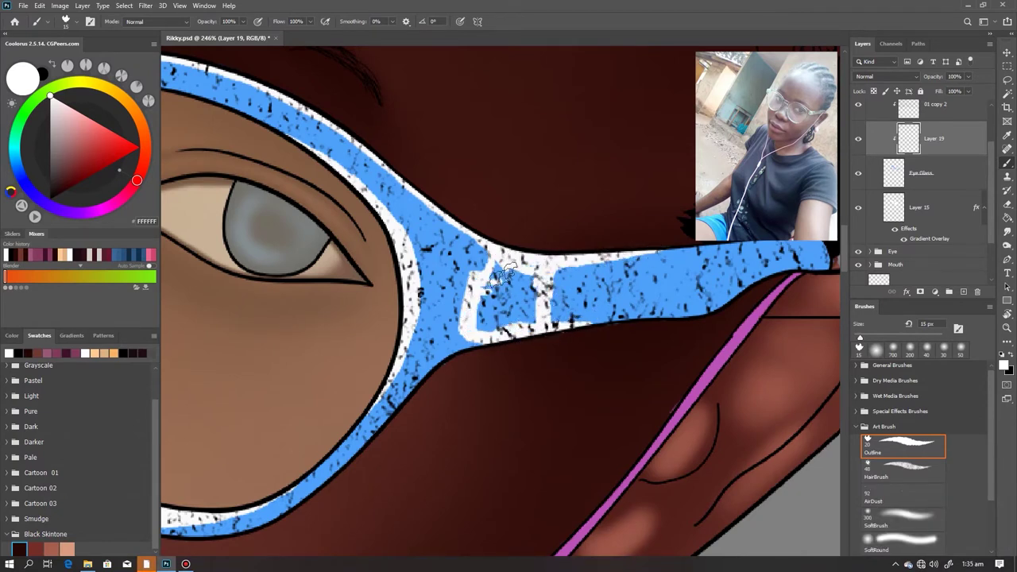
pyautogui.moveTo(512, 270); pyautogui.dragTo(480, 321)
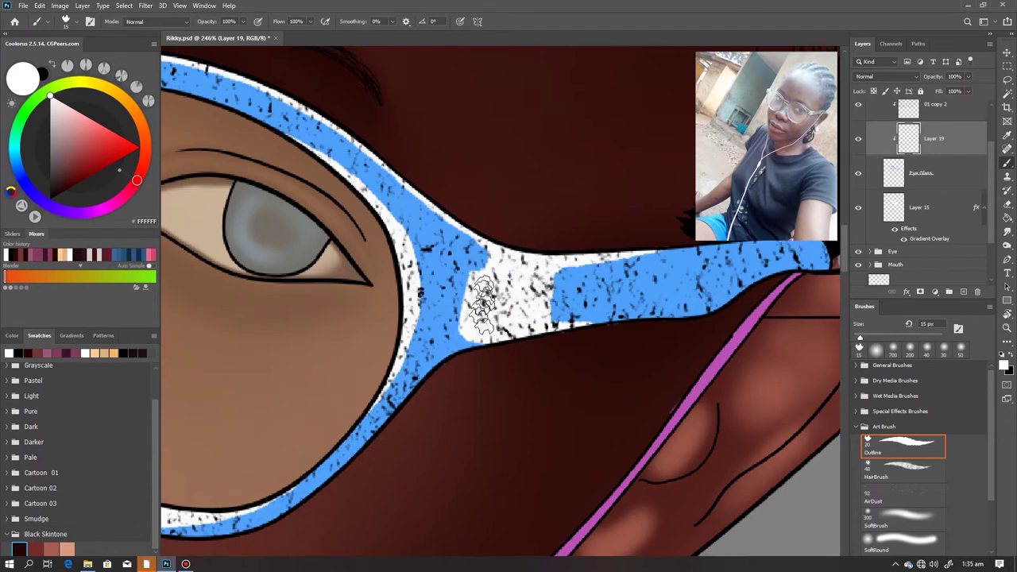
pyautogui.hotkey('ctrl', '0')
pyautogui.scroll(-2, 458, 302)
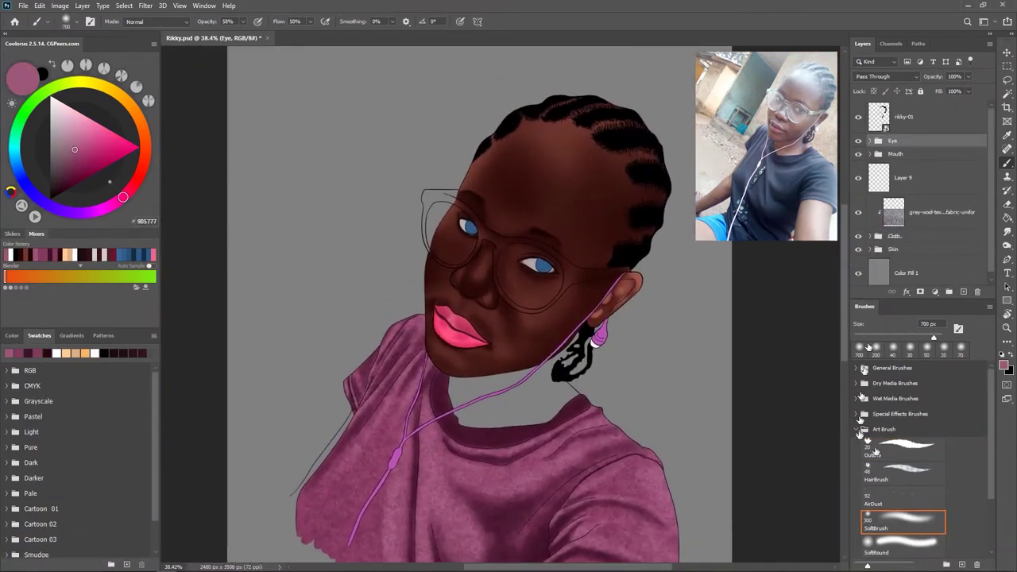
# - Increase the brush Texture depth in the Brush Settings panel
pyautogui.click(204, 5)
pyautogui.click(226, 109)
pyautogui.click(584, 200)
pyautogui.moveTo(703, 274); pyautogui.dragTo(724, 275)
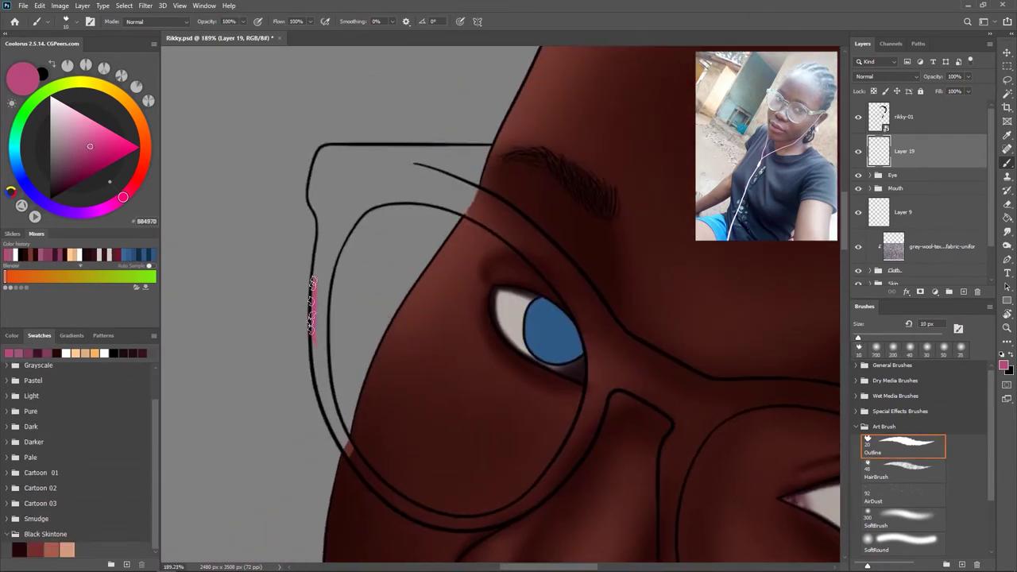
# - Paint pink along the frame edges and fill the frame corner with a 25 px brush
pyautogui.scroll(3, 346, 367)
pyautogui.moveTo(305, 342); pyautogui.dragTo(312, 417)
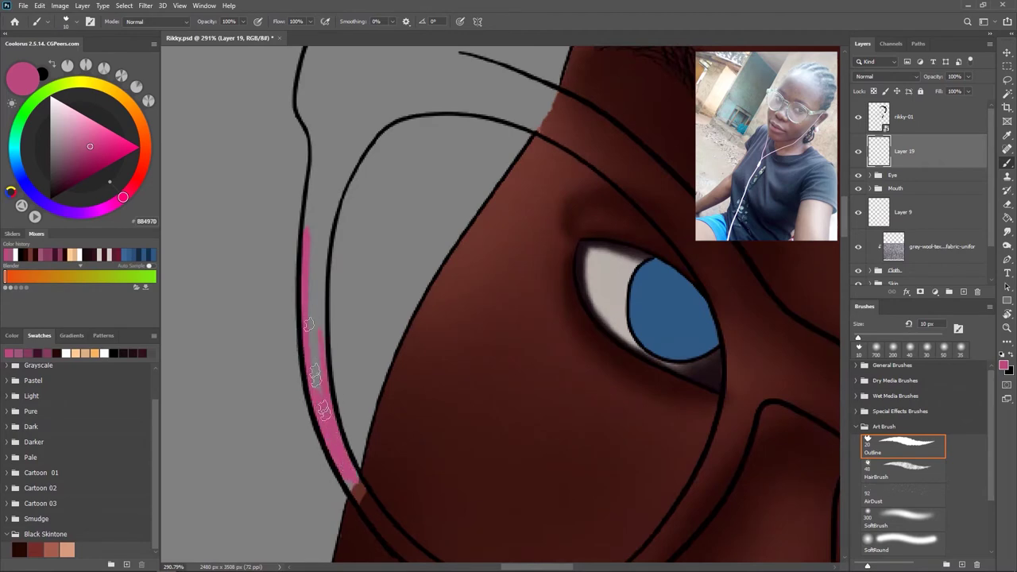
pyautogui.moveTo(373, 126)
pyautogui.mouseDown()
pyautogui.moveTo(326, 165)
pyautogui.moveTo(545, 238)
pyautogui.mouseUp()
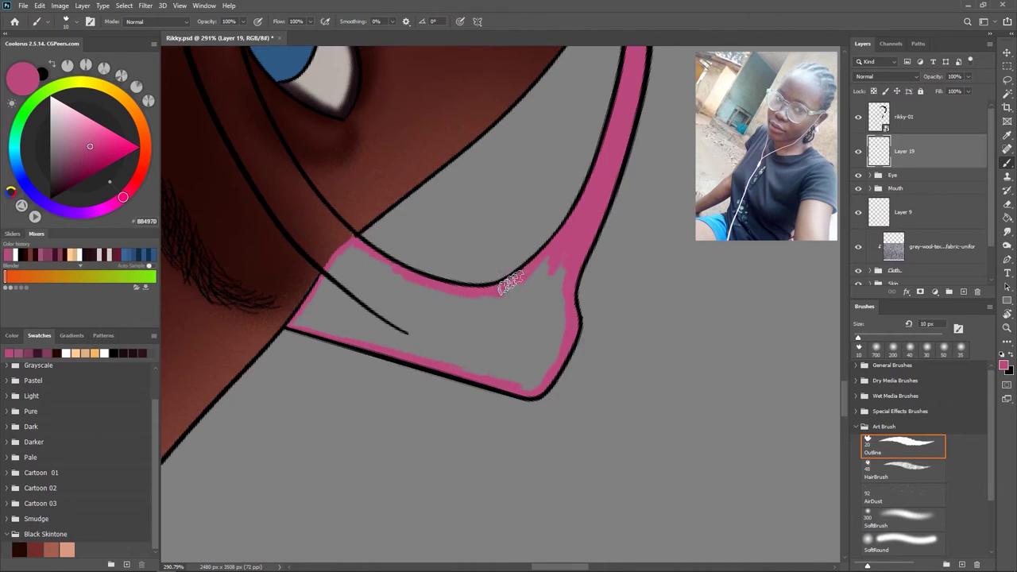
pyautogui.moveTo(292, 326); pyautogui.dragTo(460, 352)
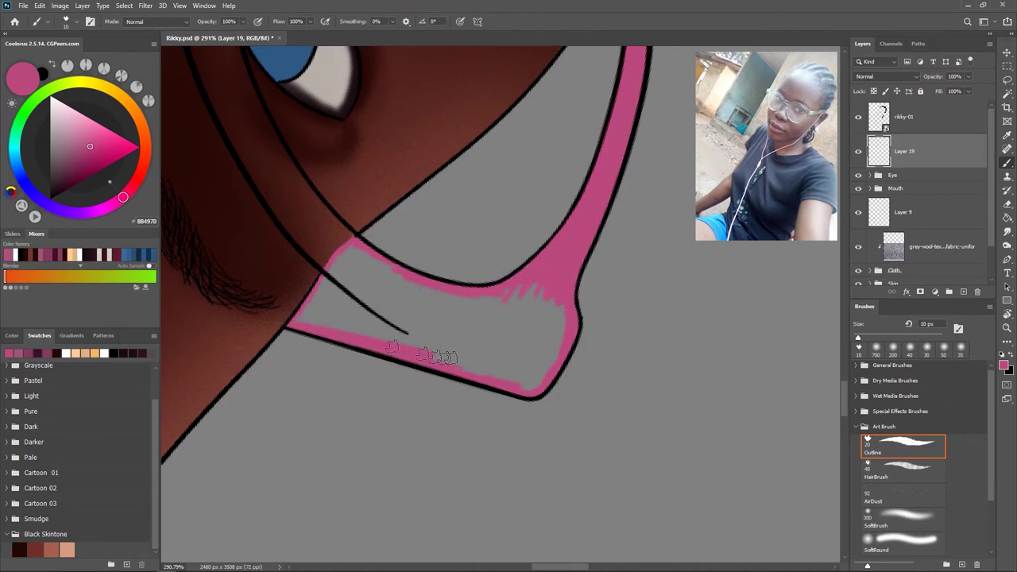
pyautogui.press(']')
pyautogui.press(']')
pyautogui.press(']')
pyautogui.moveTo(316, 287)
pyautogui.mouseDown()
pyautogui.moveTo(413, 330)
pyautogui.moveTo(522, 307)
pyautogui.moveTo(522, 317)
pyautogui.mouseUp()
pyautogui.scroll(3, 357, 329)
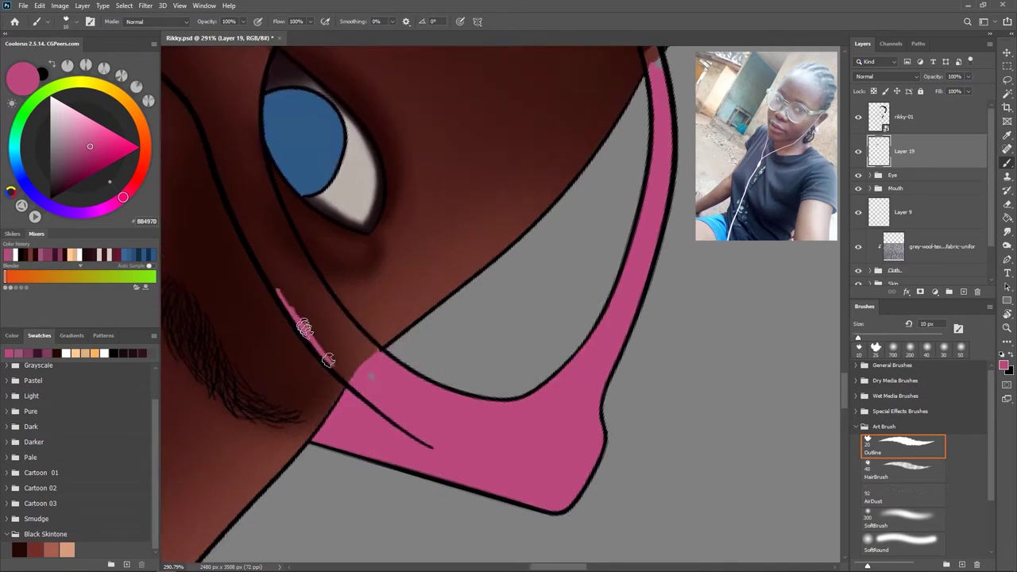
pyautogui.moveTo(317, 342); pyautogui.dragTo(342, 419)
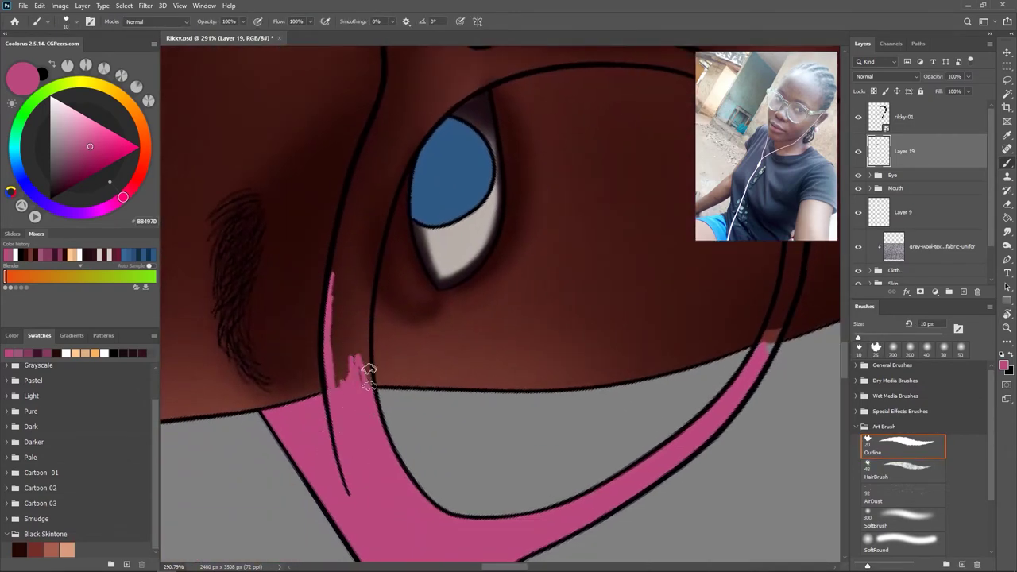
pyautogui.moveTo(363, 298)
pyautogui.mouseDown()
pyautogui.moveTo(340, 294)
pyautogui.moveTo(329, 367)
pyautogui.moveTo(349, 230)
pyautogui.moveTo(338, 338)
pyautogui.moveTo(395, 250)
pyautogui.mouseUp()
# - Extend pink up the frame's left edge and around the lens rim
pyautogui.scroll(3, 352, 349)
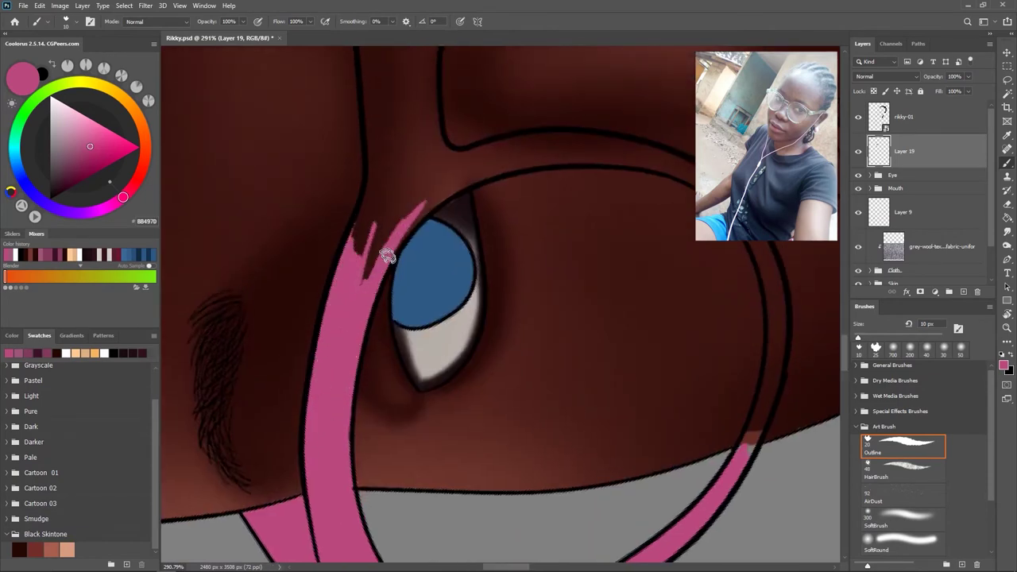
pyautogui.moveTo(449, 182)
pyautogui.mouseDown()
pyautogui.moveTo(357, 209)
pyautogui.moveTo(341, 427)
pyautogui.moveTo(374, 200)
pyautogui.moveTo(395, 379)
pyautogui.moveTo(370, 193)
pyautogui.moveTo(346, 325)
pyautogui.moveTo(382, 389)
pyautogui.moveTo(383, 243)
pyautogui.moveTo(364, 351)
pyautogui.mouseUp()
pyautogui.scroll(3, 382, 389)
pyautogui.moveTo(390, 262); pyautogui.dragTo(449, 197)
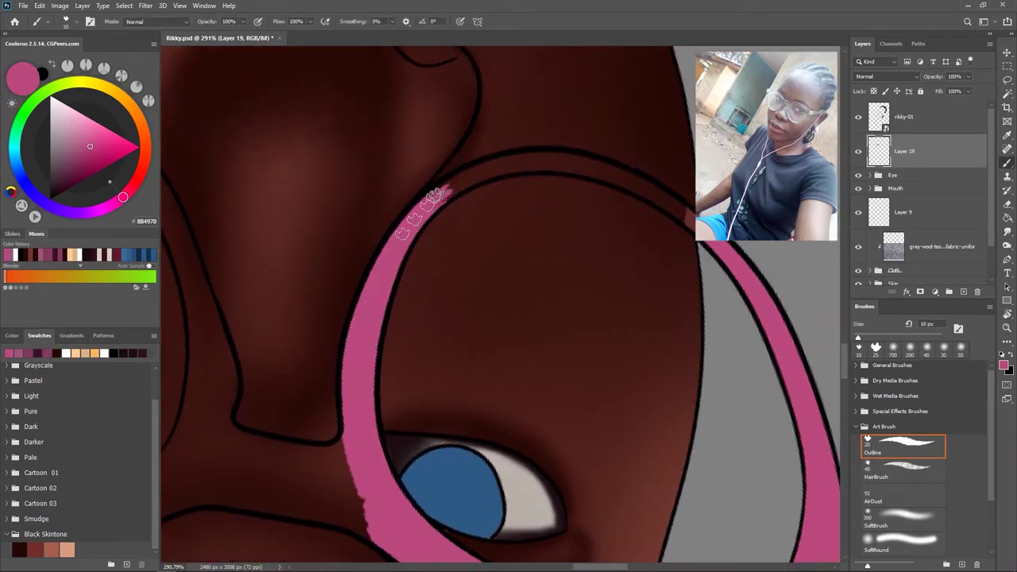
pyautogui.moveTo(499, 301)
pyautogui.mouseDown()
pyautogui.moveTo(374, 267)
pyautogui.moveTo(369, 198)
pyautogui.mouseUp()
pyautogui.moveTo(415, 145)
pyautogui.mouseDown()
pyautogui.moveTo(374, 349)
pyautogui.moveTo(349, 167)
pyautogui.mouseUp()
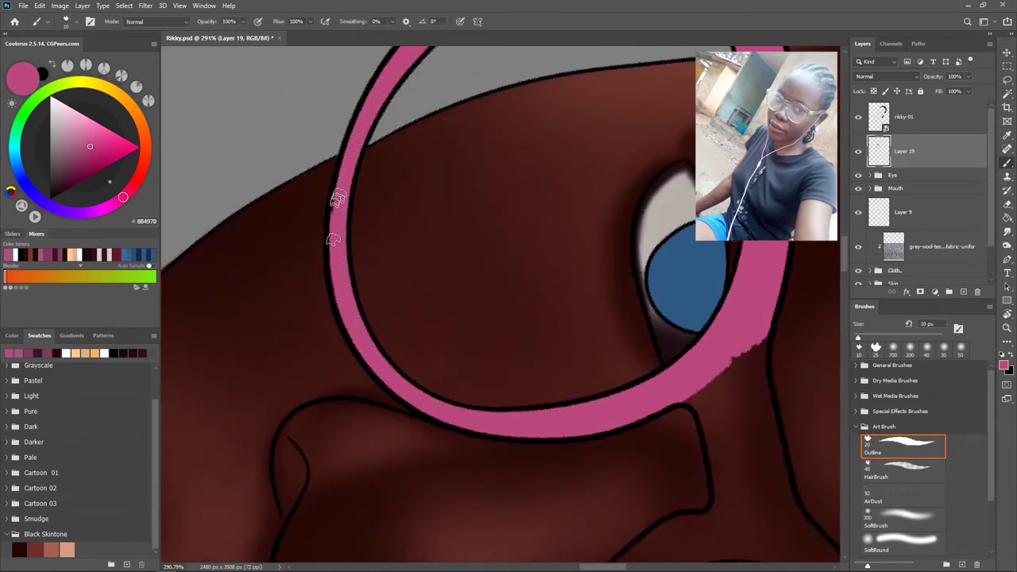
pyautogui.moveTo(364, 119); pyautogui.dragTo(527, 356)
pyautogui.moveTo(587, 330)
pyautogui.mouseDown()
pyautogui.moveTo(556, 250)
pyautogui.moveTo(527, 222)
pyautogui.moveTo(500, 235)
pyautogui.moveTo(509, 279)
pyautogui.moveTo(529, 268)
pyautogui.moveTo(574, 281)
pyautogui.moveTo(487, 180)
pyautogui.mouseUp()
pyautogui.moveTo(487, 179); pyautogui.dragTo(518, 235)
# - Fill the frame strip with pink down beside the neck, then start saving a backup copy
pyautogui.moveTo(581, 297); pyautogui.dragTo(607, 344)
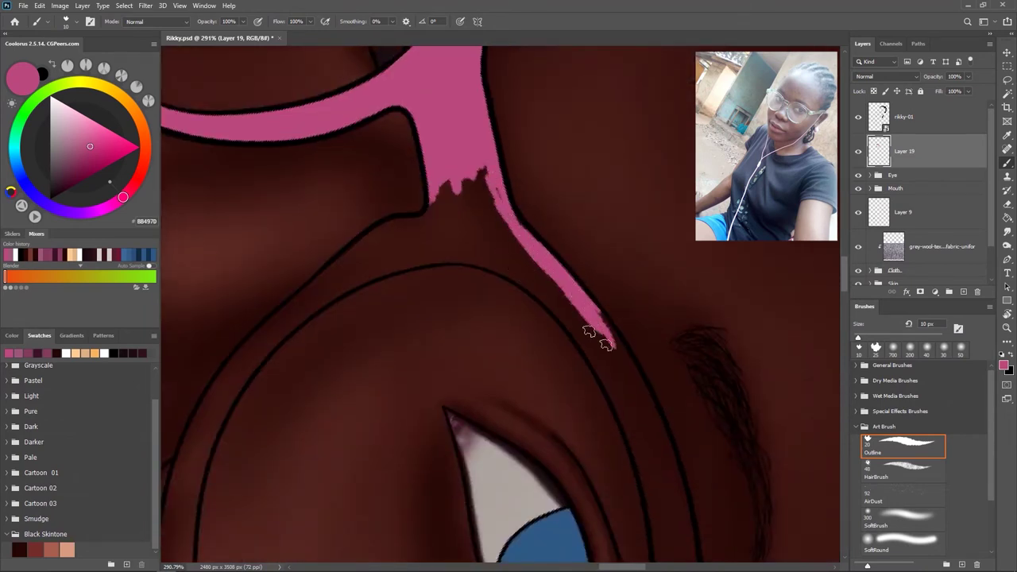
pyautogui.moveTo(476, 203)
pyautogui.mouseDown()
pyautogui.moveTo(472, 227)
pyautogui.moveTo(437, 209)
pyautogui.moveTo(473, 191)
pyautogui.mouseUp()
pyautogui.moveTo(604, 302); pyautogui.dragTo(408, 150)
pyautogui.moveTo(529, 231)
pyautogui.mouseDown()
pyautogui.moveTo(513, 277)
pyautogui.moveTo(520, 230)
pyautogui.moveTo(554, 336)
pyautogui.mouseUp()
pyautogui.moveTo(547, 294)
pyautogui.mouseDown()
pyautogui.moveTo(596, 403)
pyautogui.moveTo(556, 362)
pyautogui.mouseUp()
pyautogui.moveTo(565, 465)
pyautogui.mouseDown()
pyautogui.moveTo(527, 261)
pyautogui.moveTo(538, 220)
pyautogui.moveTo(522, 193)
pyautogui.moveTo(528, 350)
pyautogui.moveTo(558, 266)
pyautogui.moveTo(548, 340)
pyautogui.moveTo(527, 386)
pyautogui.moveTo(479, 277)
pyautogui.moveTo(411, 370)
pyautogui.moveTo(476, 312)
pyautogui.mouseUp()
pyautogui.moveTo(429, 163)
pyautogui.mouseDown()
pyautogui.moveTo(426, 517)
pyautogui.moveTo(449, 477)
pyautogui.moveTo(513, 461)
pyautogui.moveTo(449, 397)
pyautogui.moveTo(503, 295)
pyautogui.moveTo(467, 375)
pyautogui.mouseUp()
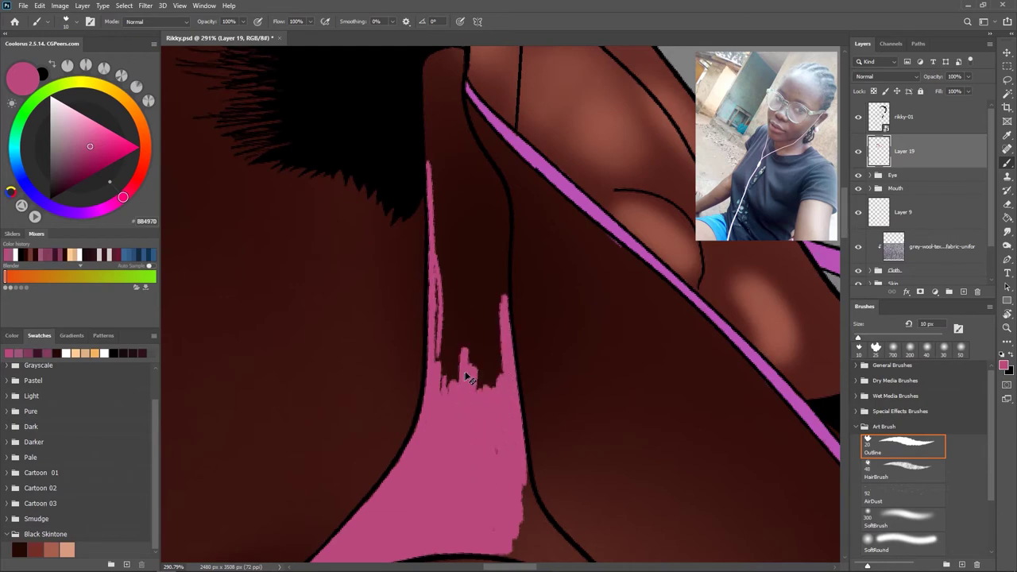
pyautogui.hotkey('ctrl', 'shift', 's')
# - Save the file as Rikky Backup.psd, replacing the existing backup
pyautogui.click(315, 84)
pyautogui.click(331, 317)
pyautogui.click(535, 290)
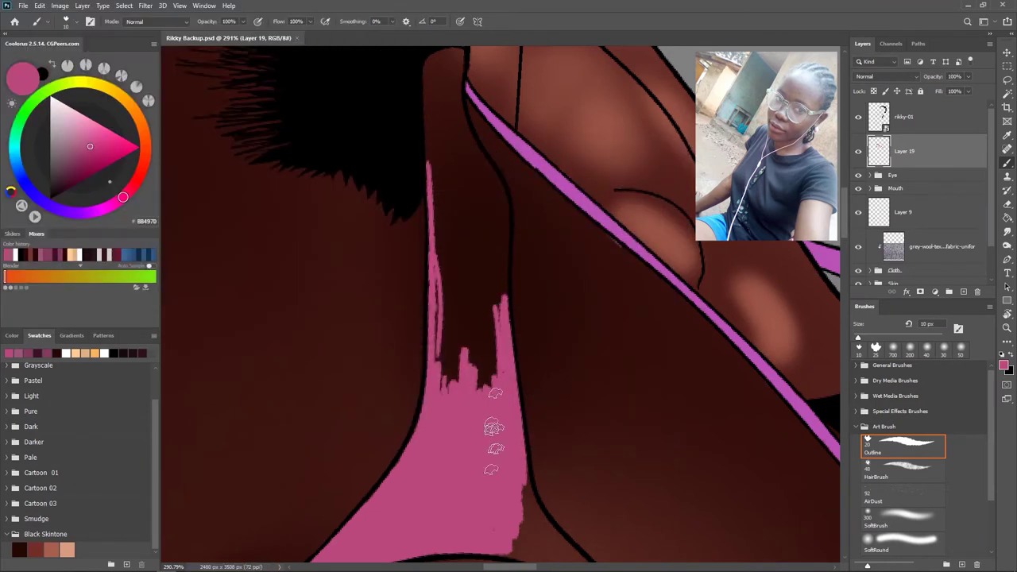
# - Paint pink down the neck strip and over its dark patch with a 10 px brush
pyautogui.scroll(3, 459, 151)
pyautogui.moveTo(446, 171)
pyautogui.mouseDown()
pyautogui.moveTo(448, 151)
pyautogui.moveTo(454, 193)
pyautogui.moveTo(433, 258)
pyautogui.mouseUp()
pyautogui.moveTo(455, 188)
pyautogui.mouseDown()
pyautogui.moveTo(445, 270)
pyautogui.moveTo(484, 310)
pyautogui.mouseUp()
pyautogui.moveTo(500, 441)
pyautogui.mouseDown()
pyautogui.moveTo(466, 432)
pyautogui.moveTo(465, 453)
pyautogui.moveTo(499, 363)
pyautogui.moveTo(475, 344)
pyautogui.moveTo(508, 298)
pyautogui.moveTo(429, 278)
pyautogui.moveTo(441, 325)
pyautogui.mouseUp()
pyautogui.press(']')
pyautogui.press(']')
pyautogui.press('[')
pyautogui.press('[')
pyautogui.moveTo(480, 382)
pyautogui.mouseDown()
pyautogui.moveTo(397, 170)
pyautogui.moveTo(451, 162)
pyautogui.moveTo(360, 169)
pyautogui.moveTo(426, 221)
pyautogui.moveTo(450, 349)
pyautogui.mouseUp()
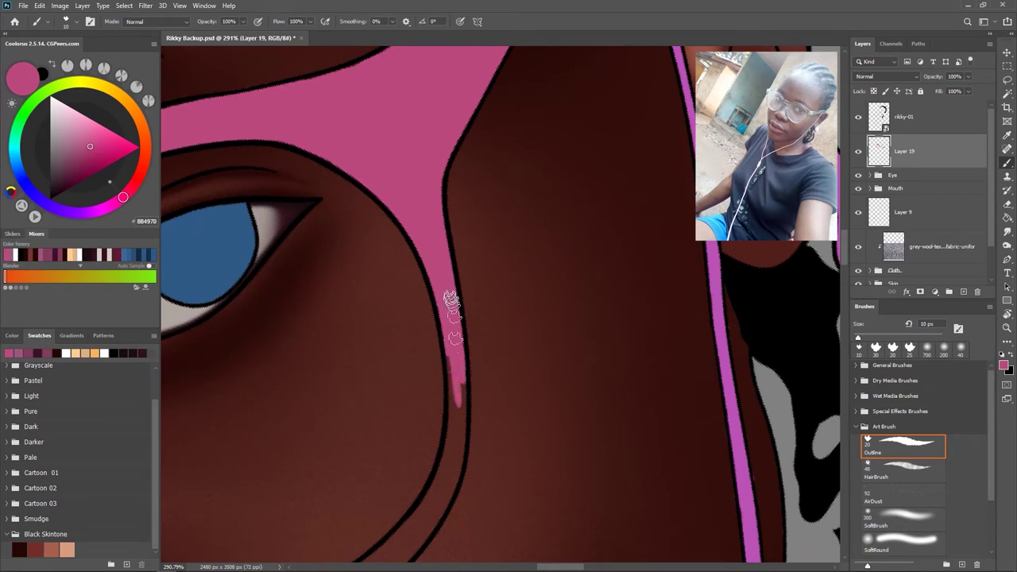
pyautogui.moveTo(445, 401); pyautogui.dragTo(470, 241)
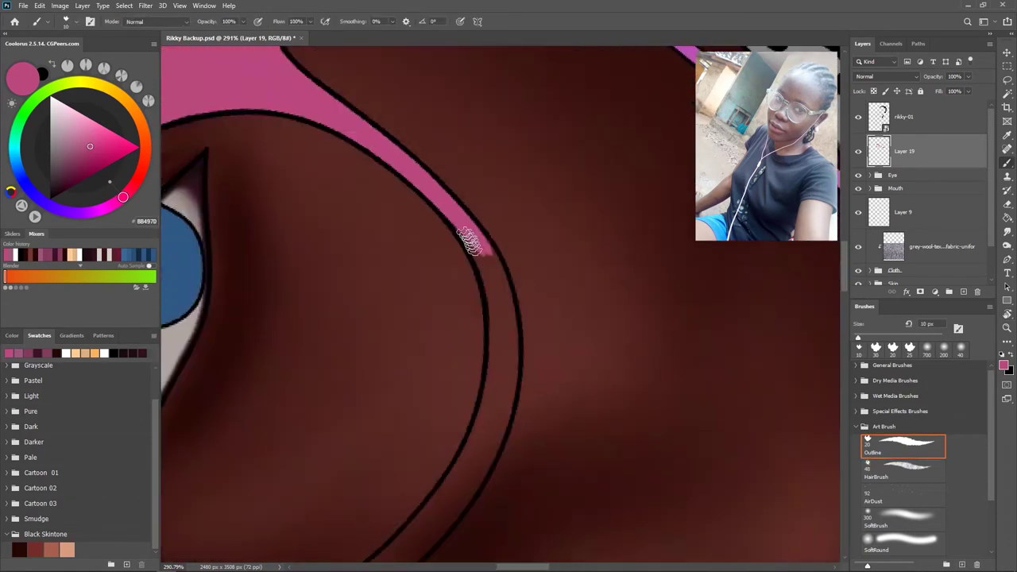
# - Fill the dark junction where the pink frame strips meet with solid pink
pyautogui.moveTo(482, 351)
pyautogui.mouseDown()
pyautogui.moveTo(448, 228)
pyautogui.moveTo(472, 268)
pyautogui.moveTo(511, 297)
pyautogui.moveTo(484, 250)
pyautogui.mouseUp()
pyautogui.moveTo(472, 296)
pyautogui.mouseDown()
pyautogui.moveTo(527, 370)
pyautogui.moveTo(486, 302)
pyautogui.mouseUp()
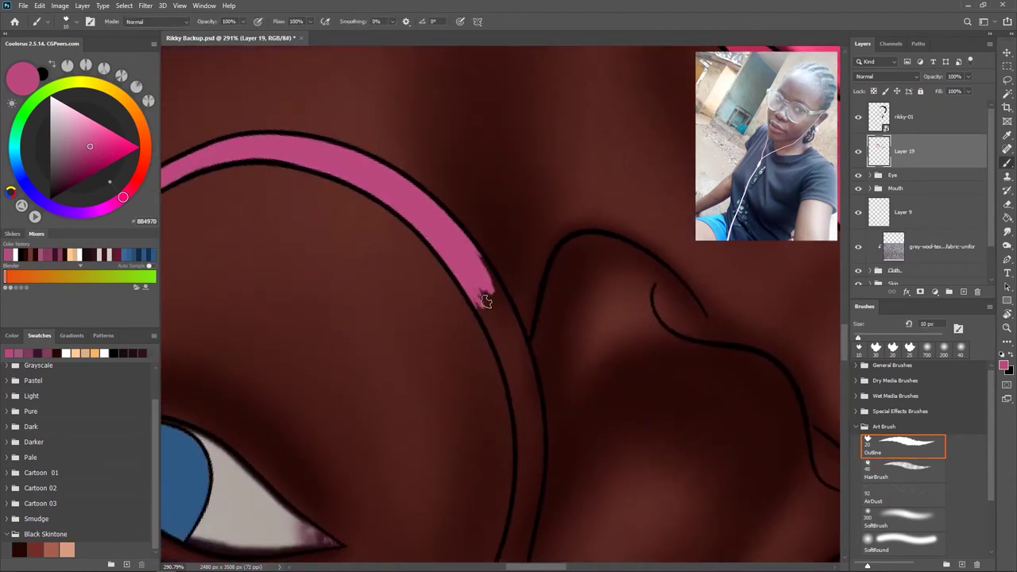
pyautogui.moveTo(484, 300)
pyautogui.mouseDown()
pyautogui.moveTo(508, 361)
pyautogui.moveTo(494, 258)
pyautogui.mouseUp()
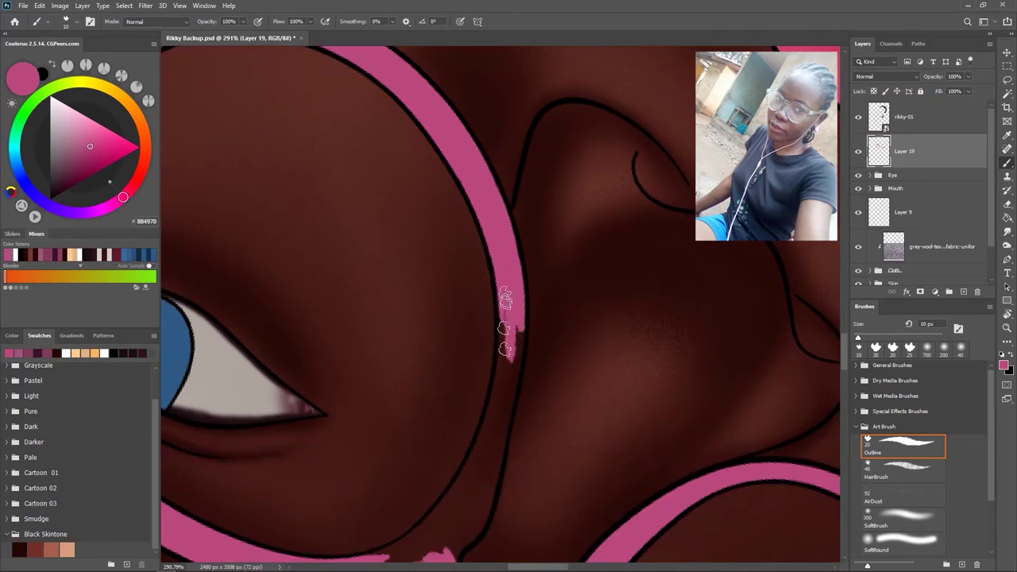
pyautogui.moveTo(522, 323)
pyautogui.mouseDown()
pyautogui.moveTo(510, 363)
pyautogui.moveTo(513, 352)
pyautogui.moveTo(429, 251)
pyautogui.mouseUp()
pyautogui.moveTo(497, 346); pyautogui.dragTo(540, 398)
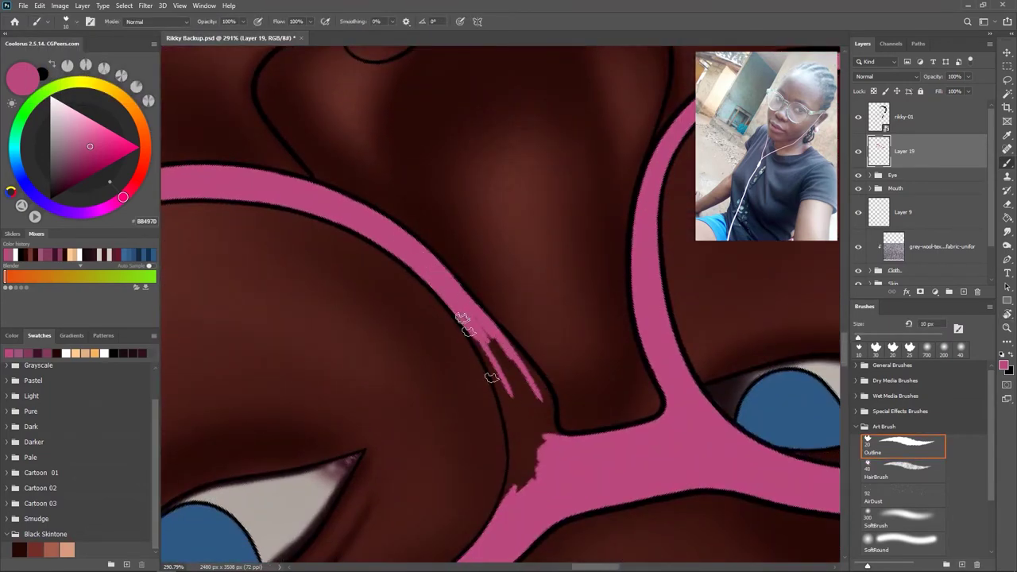
pyautogui.moveTo(477, 326); pyautogui.dragTo(562, 431)
pyautogui.moveTo(517, 352); pyautogui.dragTo(537, 432)
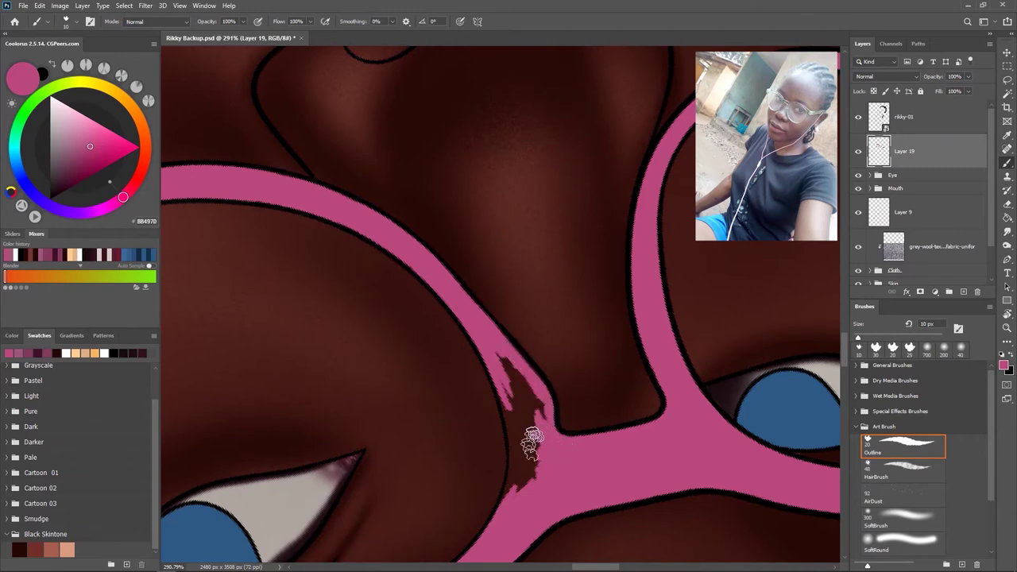
pyautogui.moveTo(499, 515)
pyautogui.mouseDown()
pyautogui.moveTo(497, 379)
pyautogui.moveTo(522, 433)
pyautogui.mouseUp()
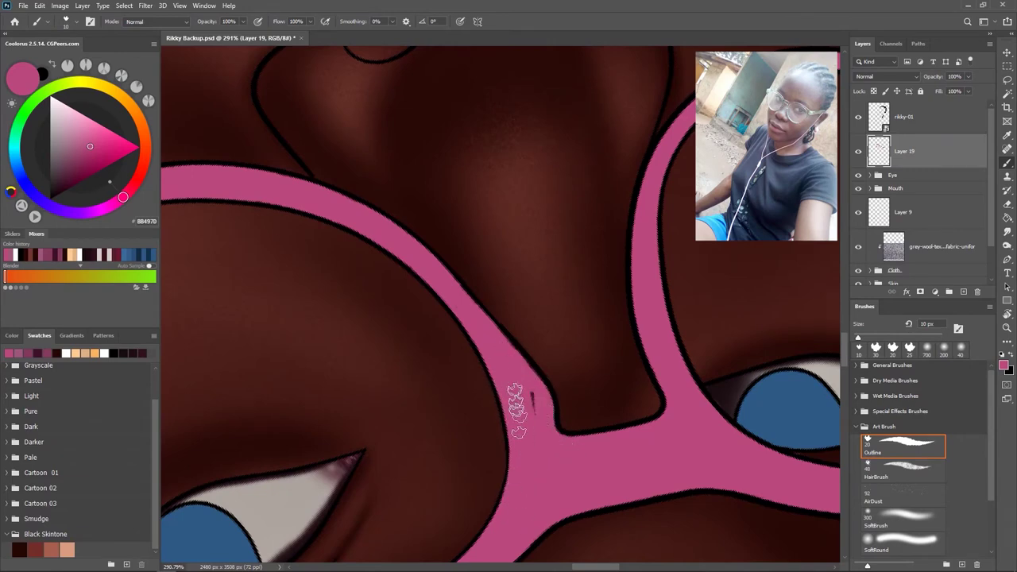
# - Fit the portrait to the window with Ctrl+0 and reset the view rotation upright
pyautogui.hotkey('ctrl', '0')
pyautogui.press('r')
pyautogui.press('Escape')
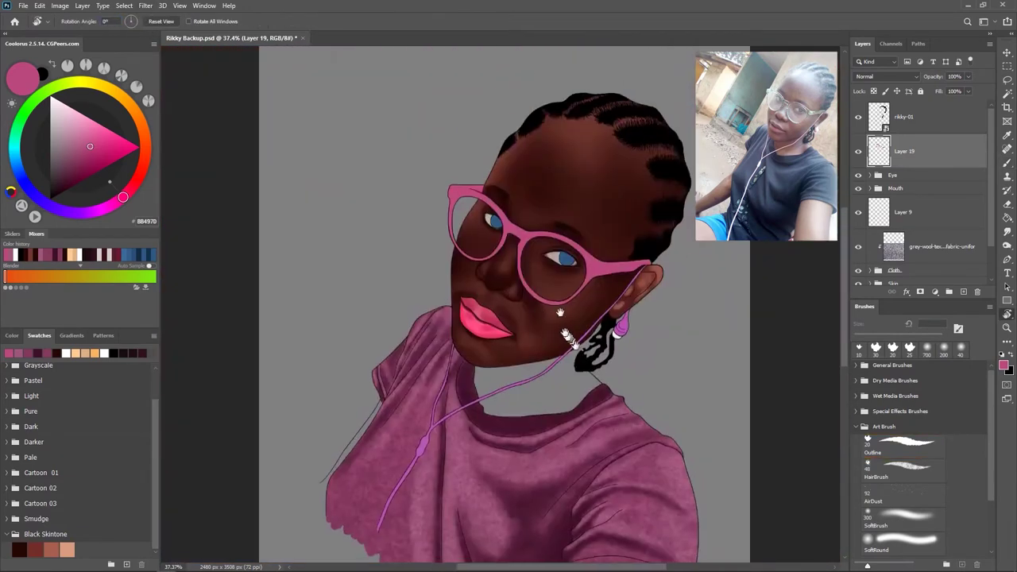
# - Add a Gradient Overlay to the frame layer, setting its first colour stop to 000000
pyautogui.scroll(3, 540, 276)
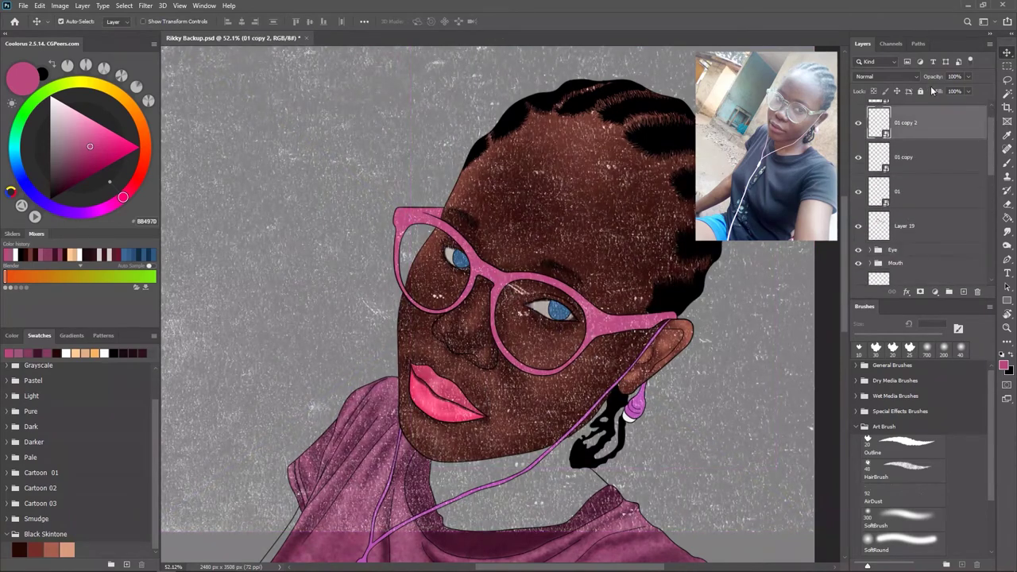
pyautogui.click(906, 291)
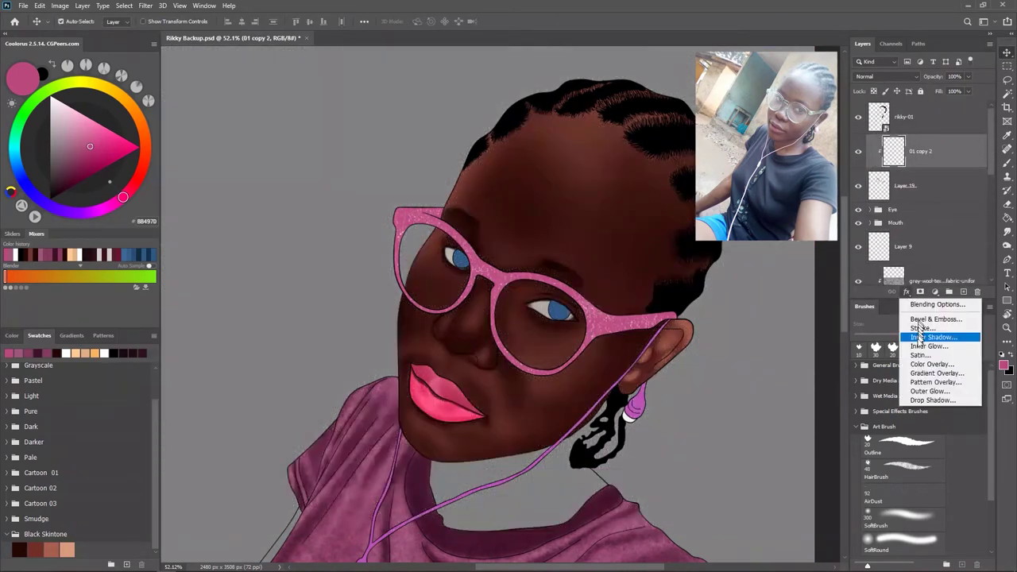
pyautogui.click(935, 373)
pyautogui.click(858, 167)
pyautogui.click(143, 146)
pyautogui.click(132, 292)
pyautogui.click(179, 336)
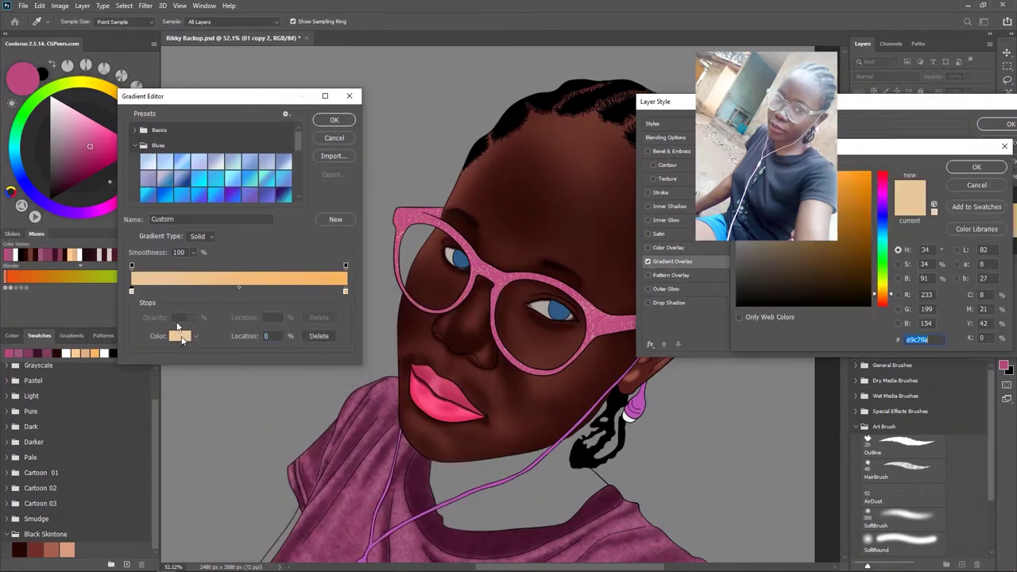
pyautogui.write('000000')
pyautogui.click(976, 167)
# - Replace the gradient with a black Color Overlay and apply the layer style
pyautogui.click(334, 119)
pyautogui.click(647, 247)
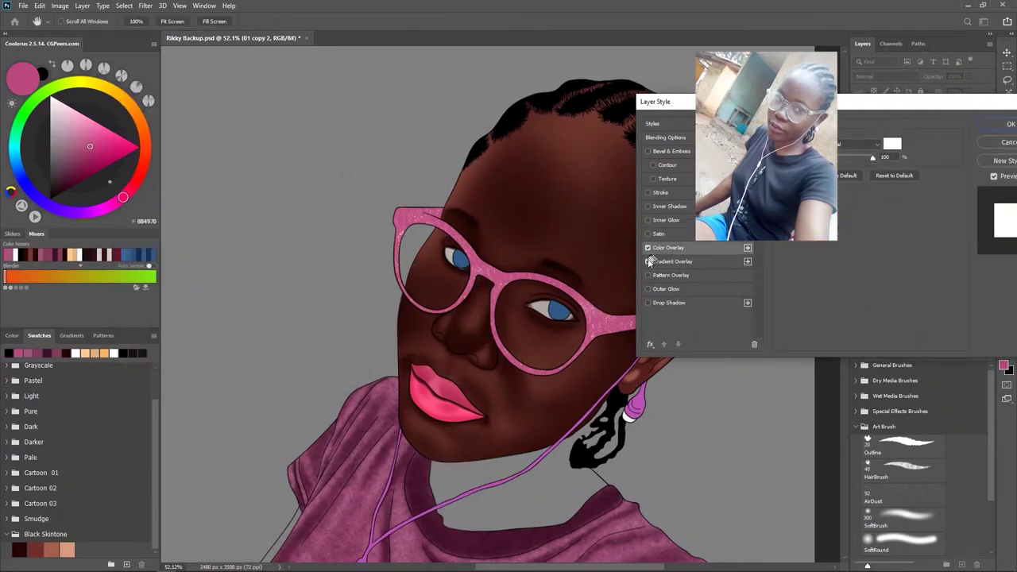
pyautogui.click(888, 149)
pyautogui.click(736, 305)
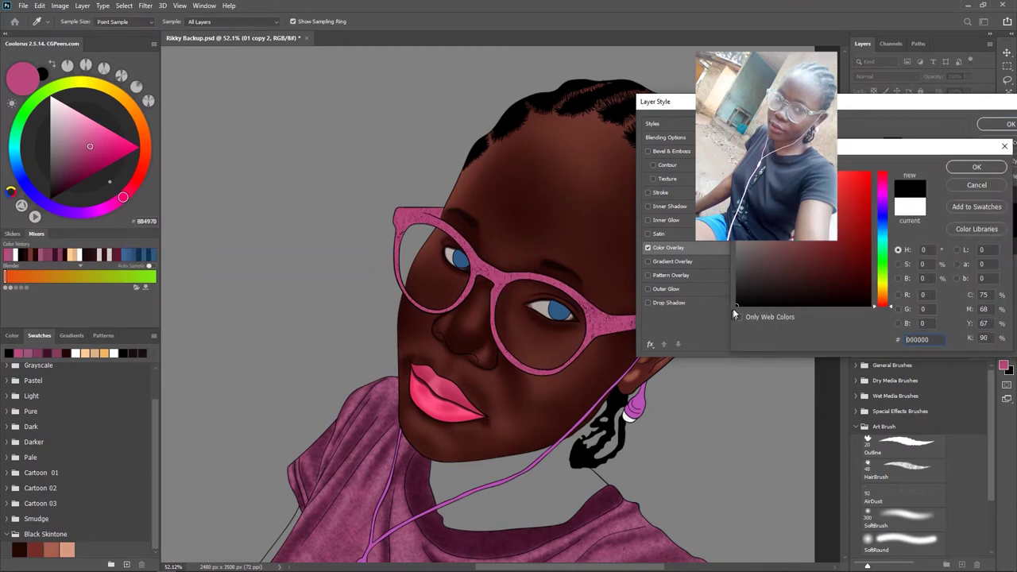
pyautogui.click(976, 167)
pyautogui.press('Return')
# - Group the clothing layers into a Clothes group and save the file as Rikky.psd
pyautogui.doubleClick(896, 140)
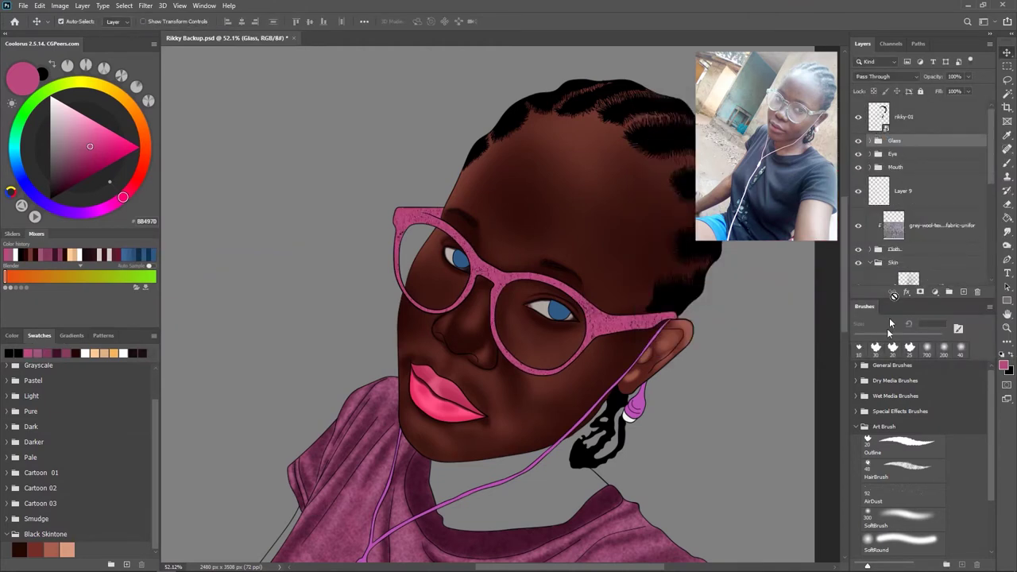
pyautogui.click(886, 249)
pyautogui.hotkey('ctrl', 'g')
pyautogui.click(892, 193)
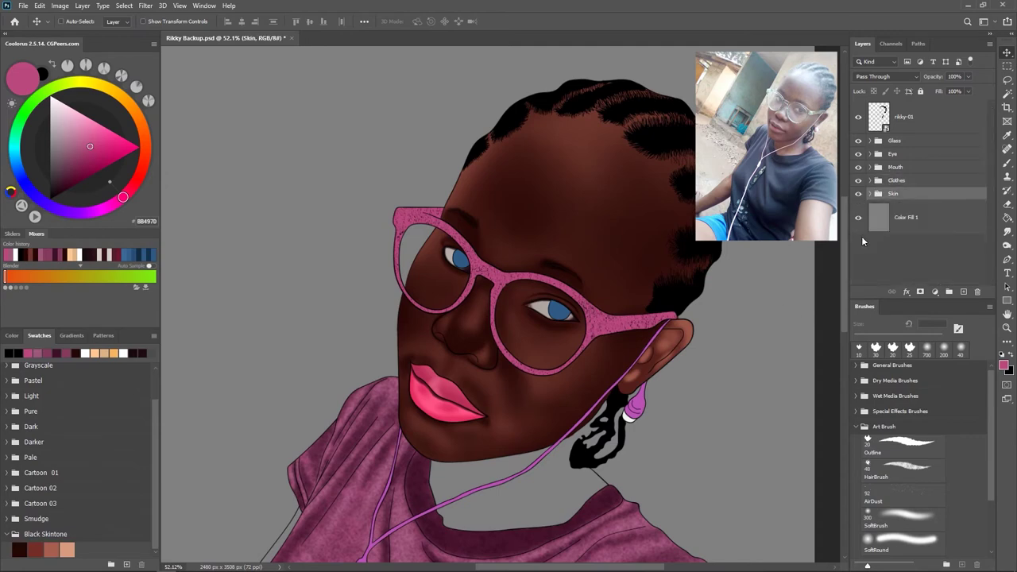
pyautogui.hotkey('ctrl', 'shift', 's')
pyautogui.doubleClick(372, 95)
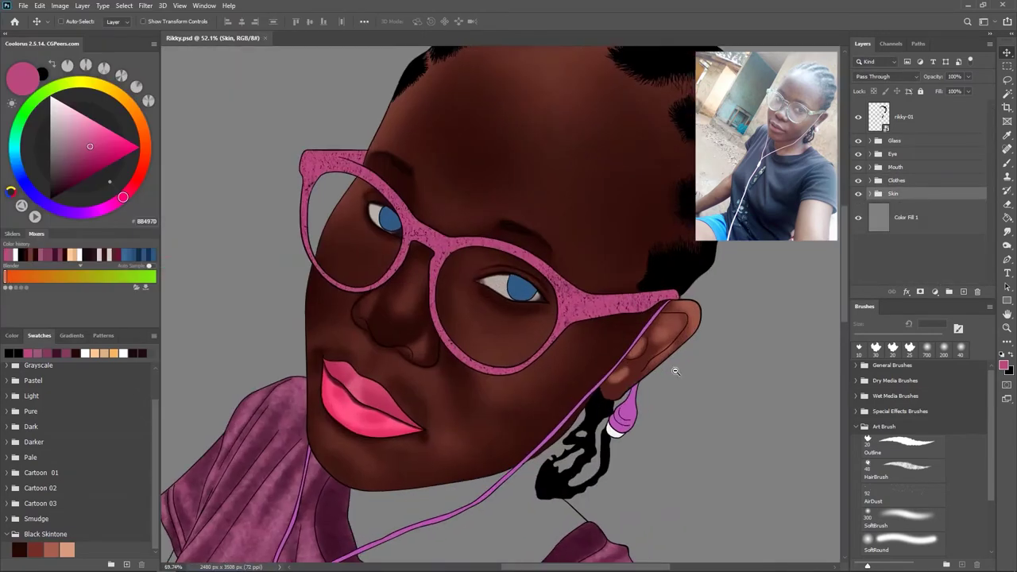
# - Expand the Eye group, choose the Outline brush in blue, and select Layer 7
pyautogui.scroll(-3, 568, 316)
pyautogui.click(870, 154)
pyautogui.click(902, 445)
pyautogui.keyDown('alt'); pyautogui.click(554, 256); pyautogui.keyUp('alt')
pyautogui.click(858, 178)
pyautogui.click(857, 181)
pyautogui.press('v')
pyautogui.click(933, 177)
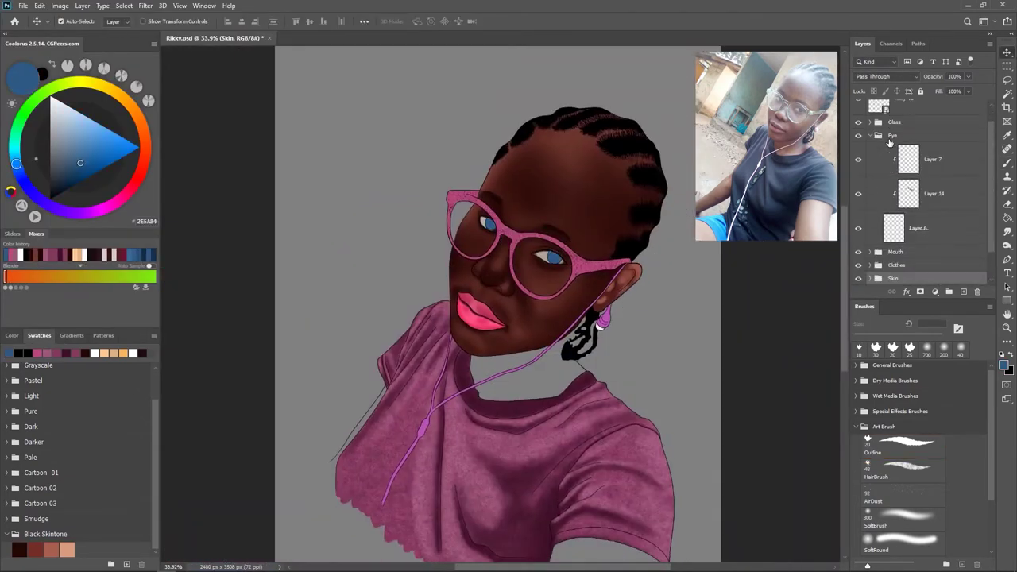
pyautogui.scroll(5, 523, 323)
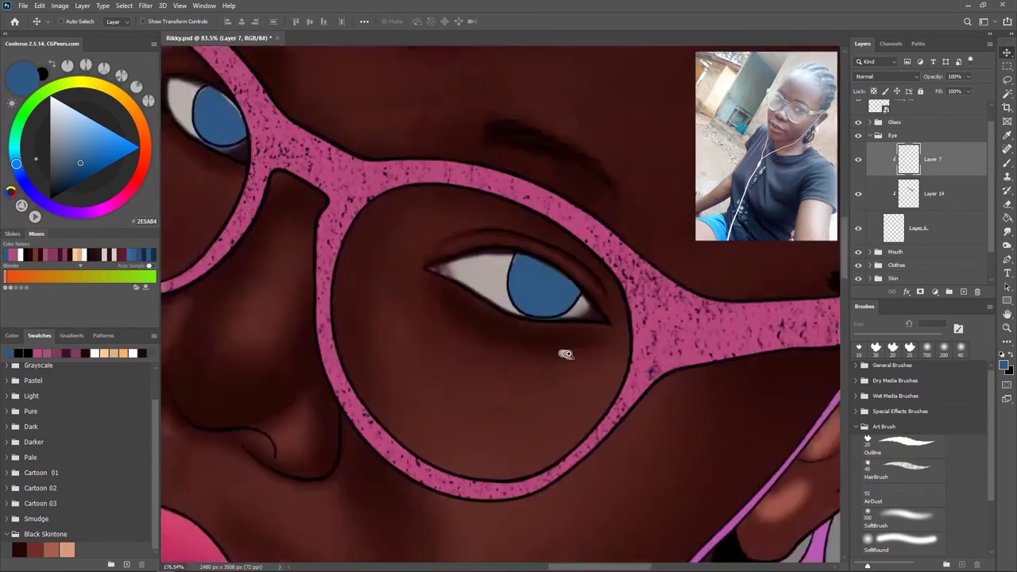
# - Paint both irises solid blue with the Outline brush
pyautogui.scroll(2, 574, 302)
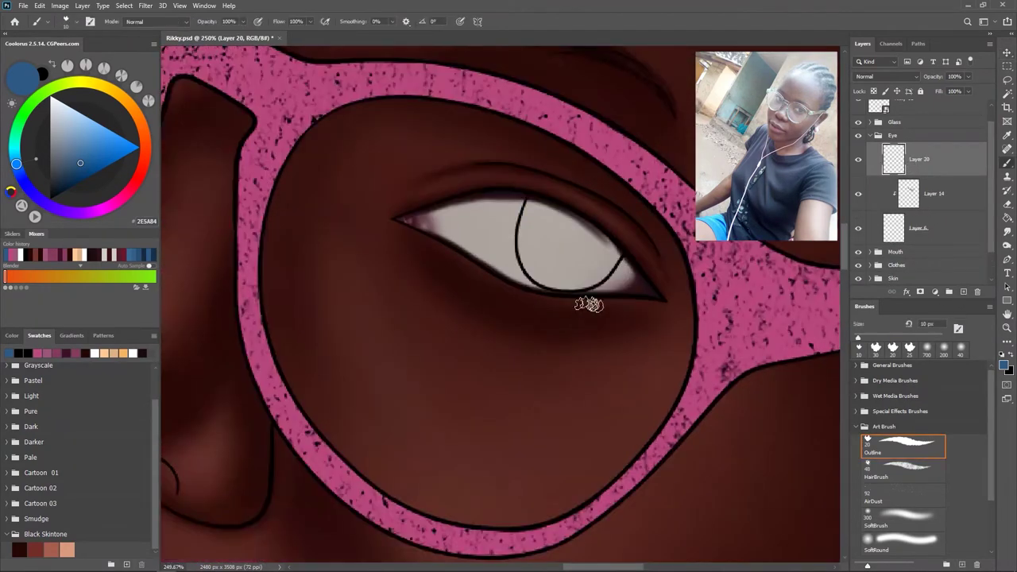
pyautogui.scroll(1, 526, 266)
pyautogui.press('b')
pyautogui.moveTo(444, 267)
pyautogui.mouseDown()
pyautogui.moveTo(483, 235)
pyautogui.moveTo(566, 274)
pyautogui.mouseUp()
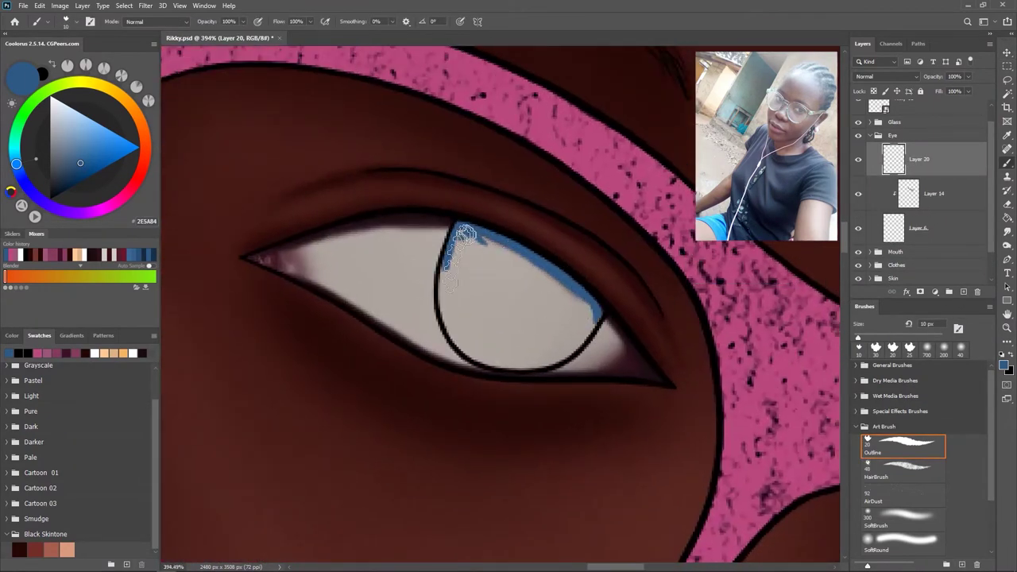
pyautogui.moveTo(598, 310)
pyautogui.mouseDown()
pyautogui.moveTo(528, 353)
pyautogui.moveTo(560, 290)
pyautogui.moveTo(499, 251)
pyautogui.moveTo(476, 349)
pyautogui.moveTo(520, 306)
pyautogui.moveTo(469, 294)
pyautogui.moveTo(536, 334)
pyautogui.mouseUp()
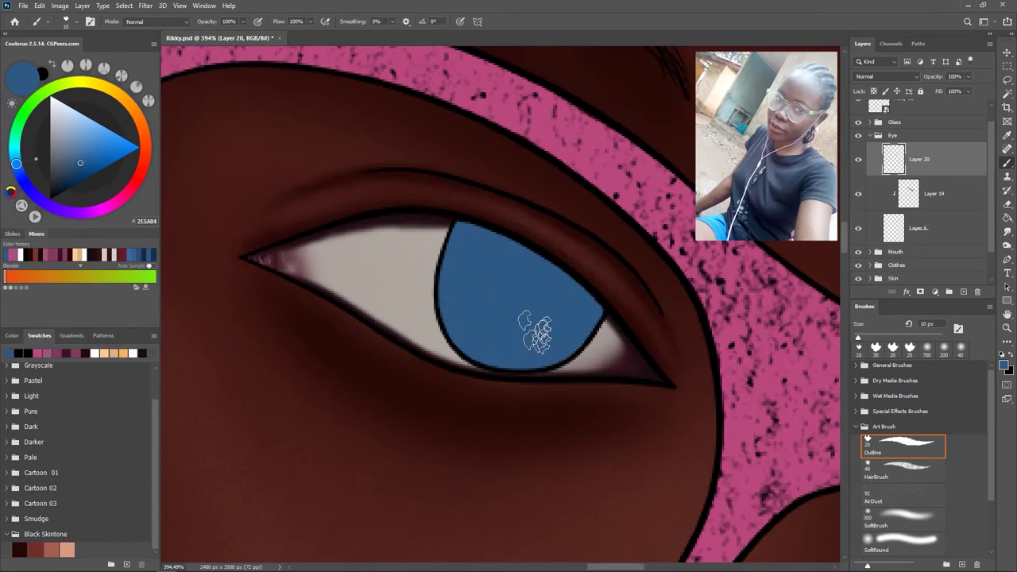
pyautogui.scroll(-3, 536, 333)
pyautogui.scroll(3, 558, 370)
pyautogui.scroll(-2, 556, 357)
pyautogui.scroll(2, 468, 250)
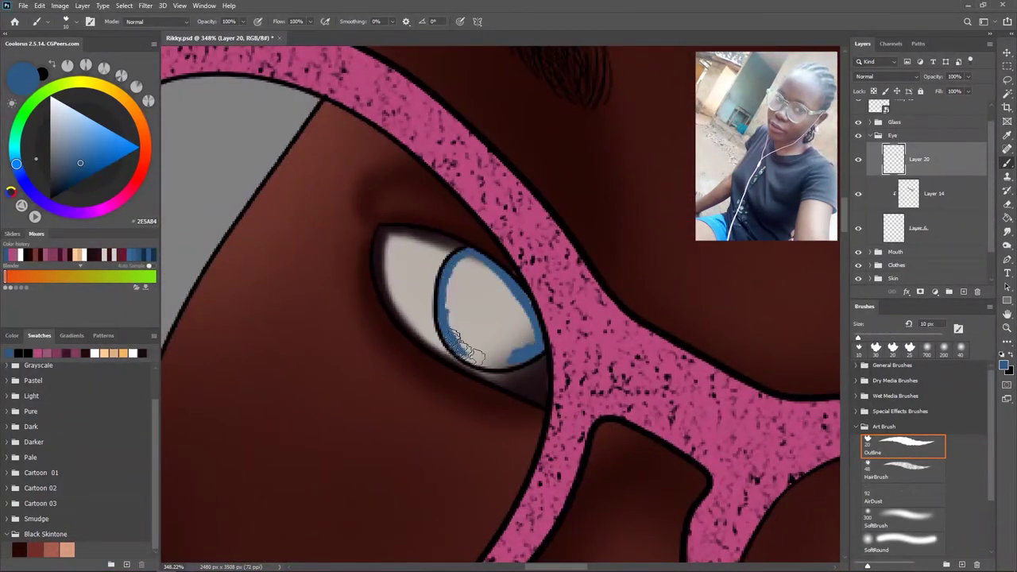
pyautogui.moveTo(502, 359)
pyautogui.mouseDown()
pyautogui.moveTo(484, 349)
pyautogui.moveTo(460, 262)
pyautogui.moveTo(529, 316)
pyautogui.moveTo(477, 286)
pyautogui.moveTo(481, 336)
pyautogui.mouseUp()
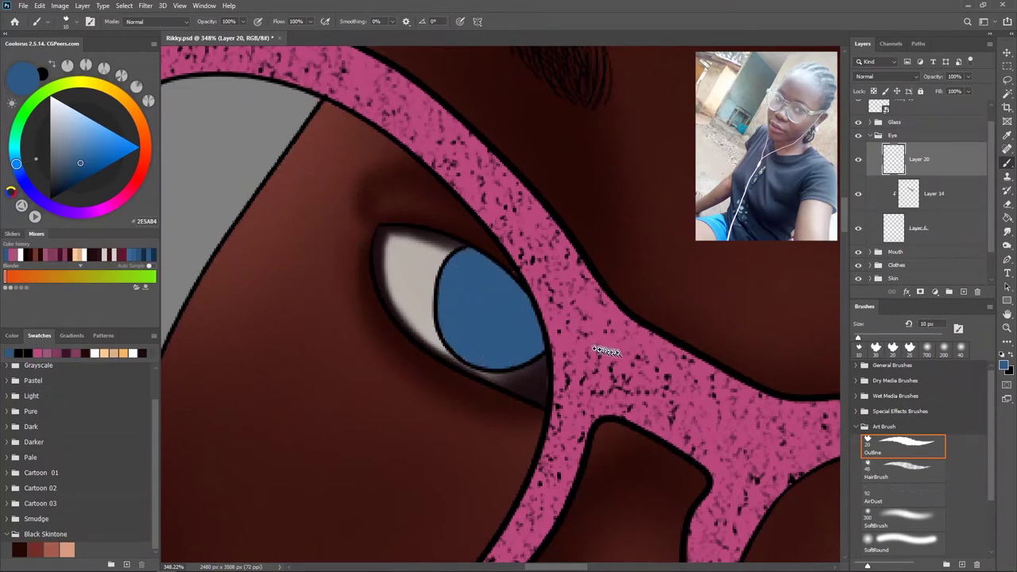
pyautogui.scroll(-5, 577, 337)
pyautogui.scroll(-5, 577, 337)
pyautogui.scroll(2, 572, 334)
pyautogui.scroll(2, 605, 290)
# - On new Layer 21, shade the irises with a soft brush in darker and lighter blues
pyautogui.hotkey('ctrl', 'shift', 'n')
pyautogui.press('Return')
pyautogui.click(903, 520)
pyautogui.scroll(5, 497, 340)
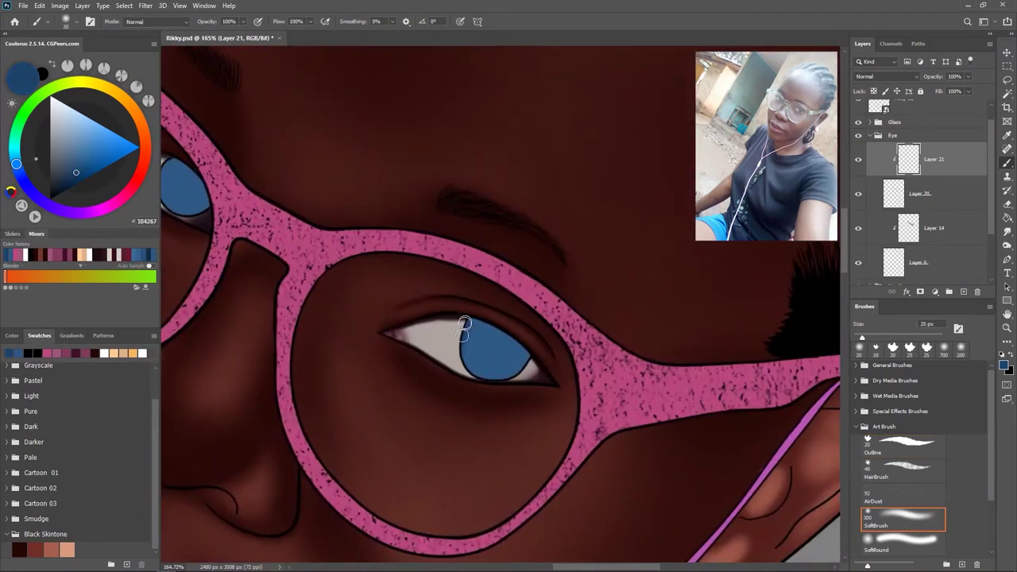
pyautogui.moveTo(464, 325); pyautogui.dragTo(531, 354)
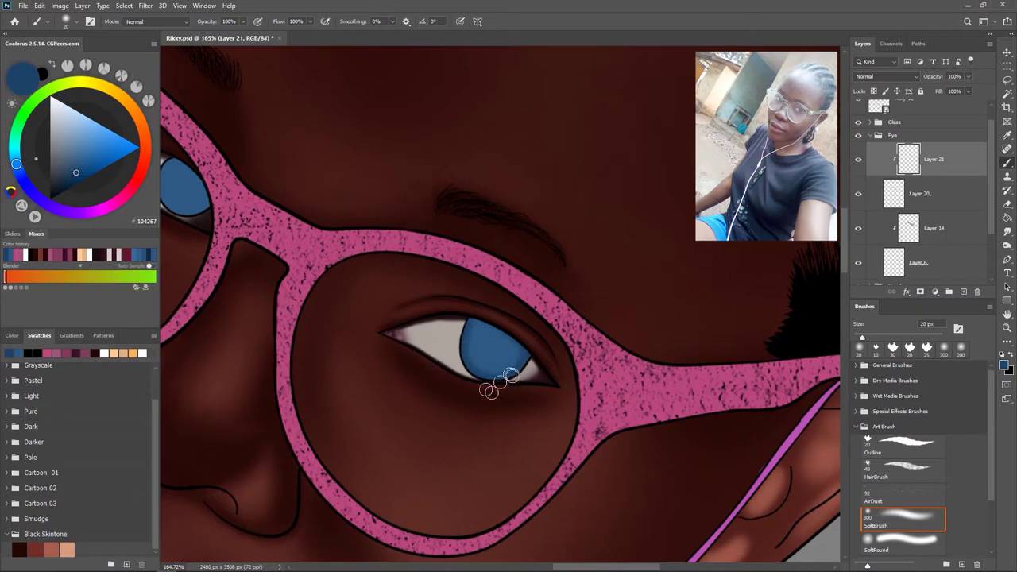
pyautogui.scroll(-5, 530, 354)
pyautogui.scroll(5, 422, 295)
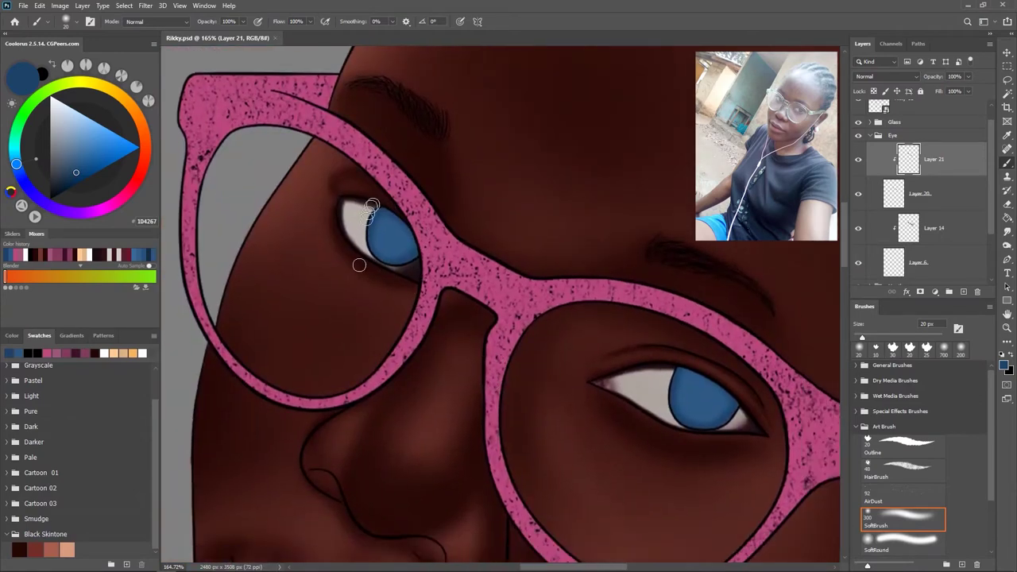
pyautogui.keyDown('alt'); pyautogui.click(401, 238); pyautogui.keyUp('alt')
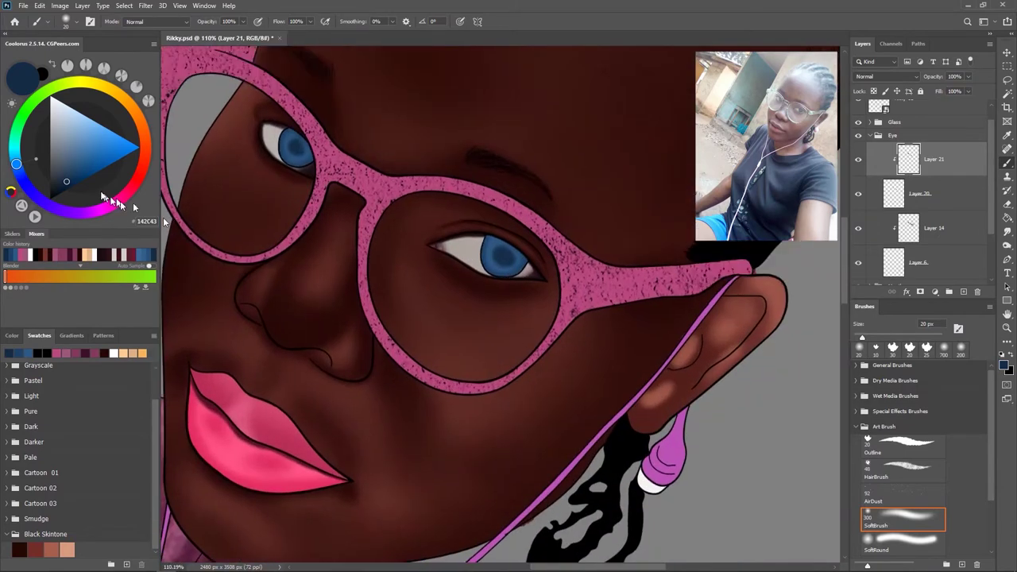
pyautogui.click(86, 143)
pyautogui.scroll(5, 501, 375)
pyautogui.scroll(-4, 436, 246)
pyautogui.scroll(2, 545, 355)
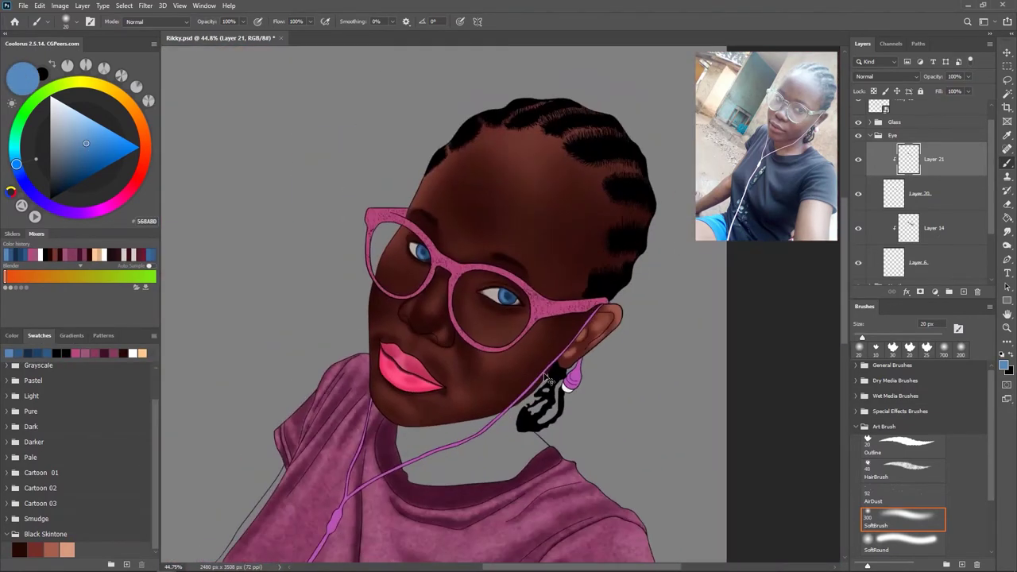
pyautogui.scroll(-2, 592, 406)
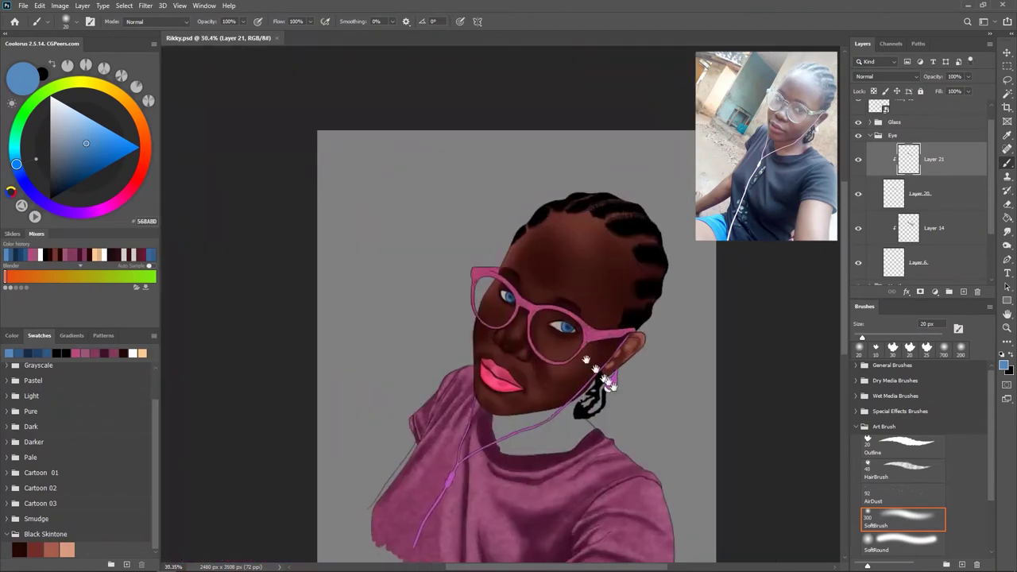
pyautogui.scroll(1, 592, 406)
pyautogui.click(893, 193)
pyautogui.scroll(3, 587, 397)
pyautogui.scroll(2, 587, 397)
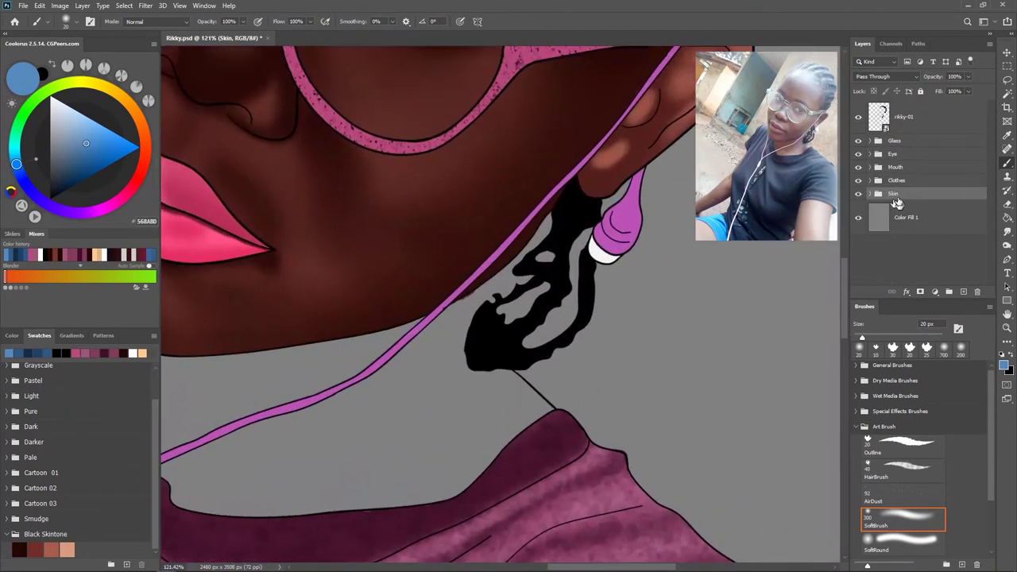
pyautogui.rightClick(906, 117)
pyautogui.press('Escape')
pyautogui.scroll(5, 903, 429)
pyautogui.click(902, 456)
pyautogui.press('d')
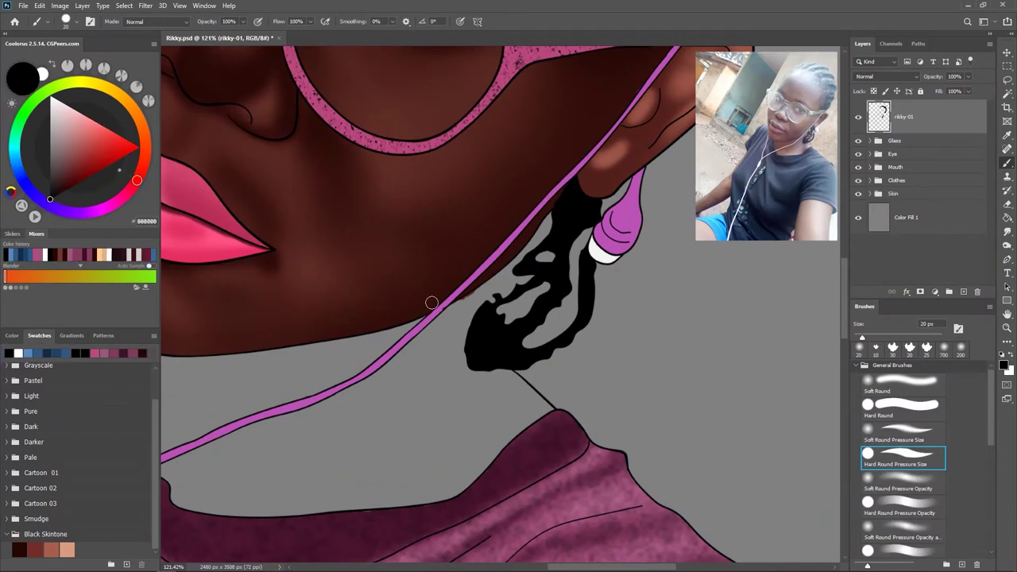
pyautogui.scroll(2, 497, 294)
pyautogui.scroll(1, 497, 294)
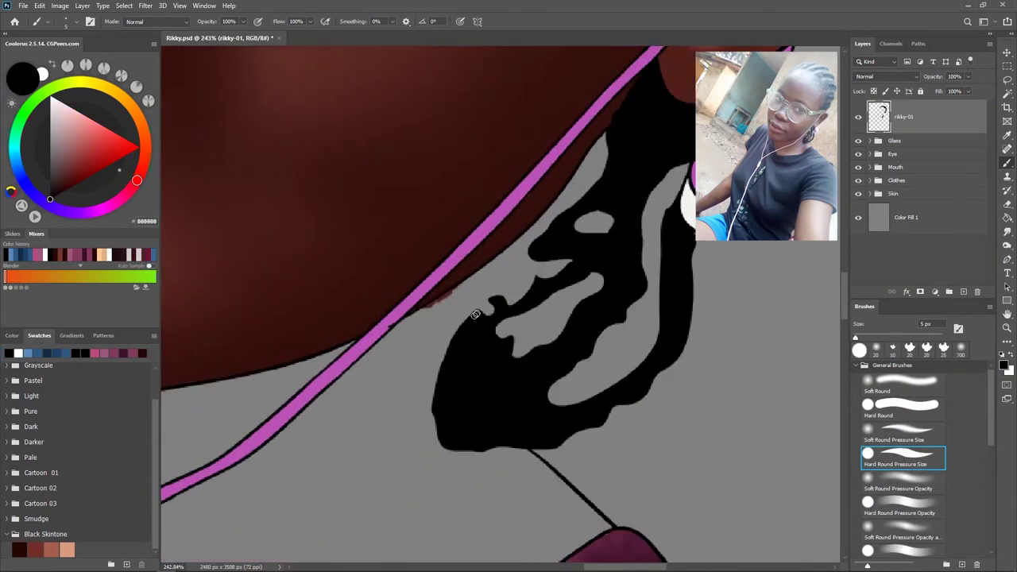
pyautogui.moveTo(517, 264); pyautogui.dragTo(477, 288)
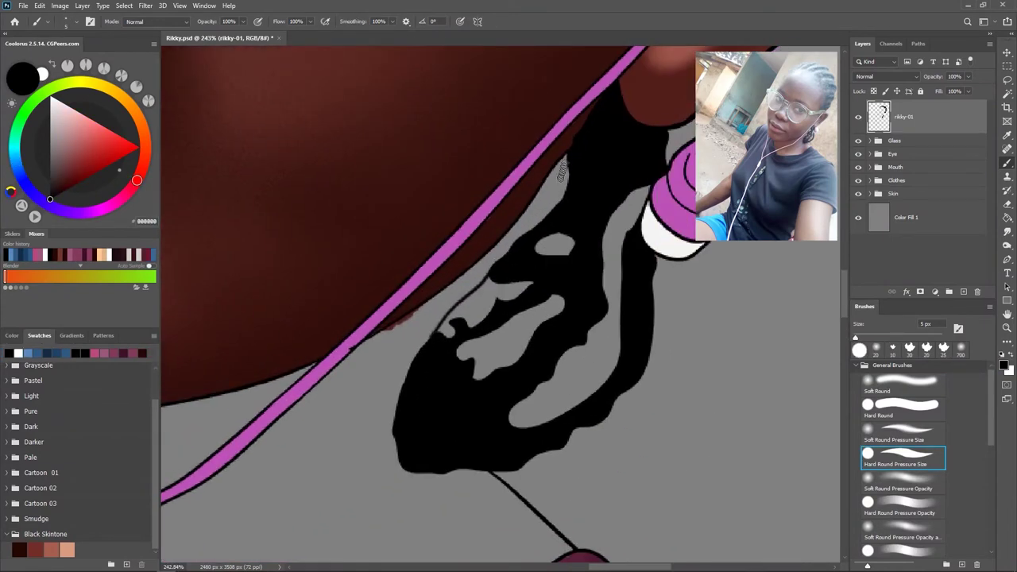
pyautogui.scroll(-5, 540, 294)
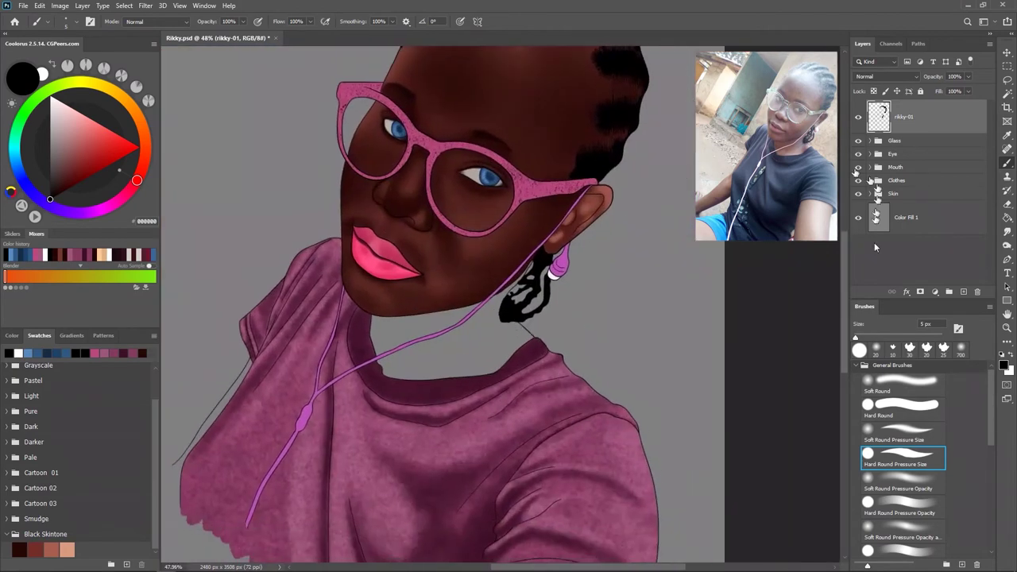
pyautogui.scroll(-2, 880, 430)
pyautogui.scroll(2, 516, 341)
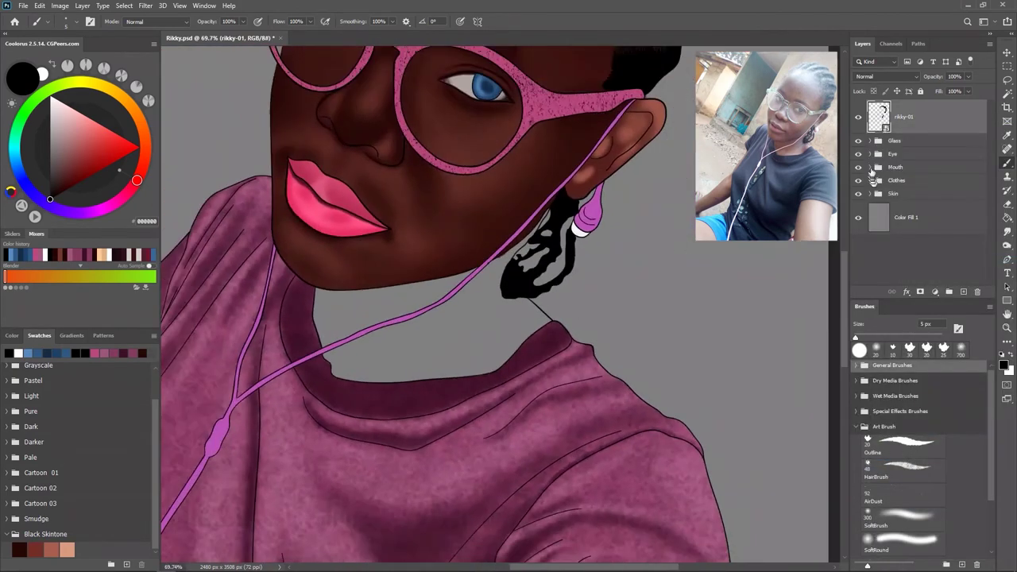
pyautogui.scroll(2, 516, 342)
pyautogui.press('w')
# - Select the grey neck gap with the Magic Wand and move through the skin layers
pyautogui.click(384, 343)
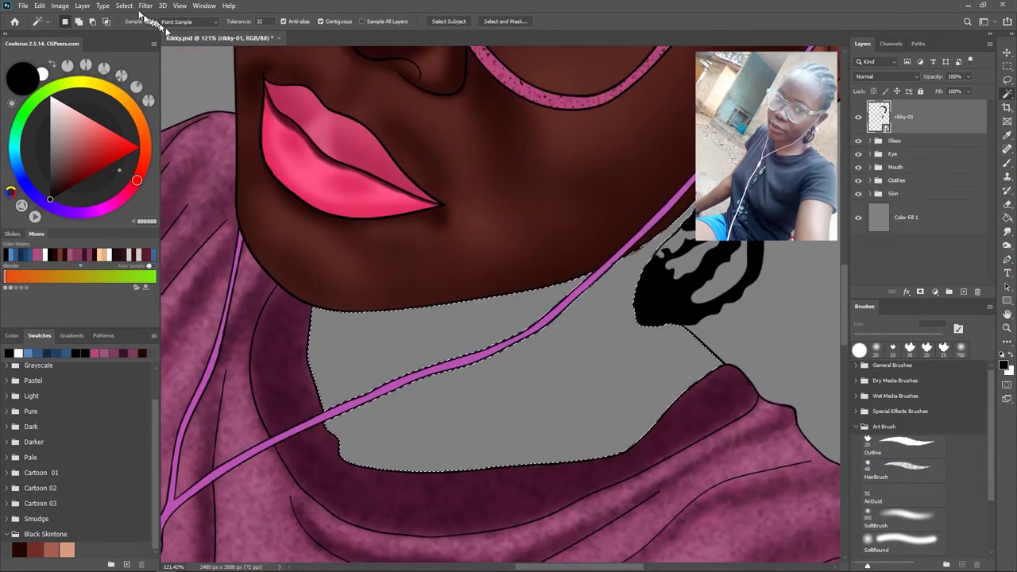
pyautogui.scroll(-2, 619, 334)
pyautogui.scroll(-2, 618, 333)
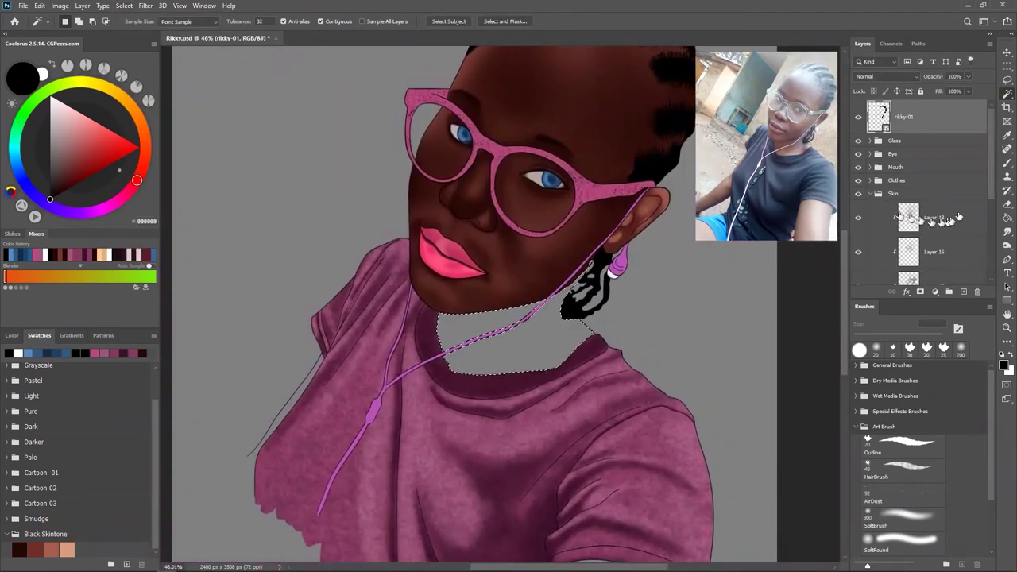
pyautogui.keyDown('ctrl'); pyautogui.click(639, 364); pyautogui.keyUp('ctrl')
pyautogui.press('e')
pyautogui.press(']')
pyautogui.press(']')
pyautogui.press(']')
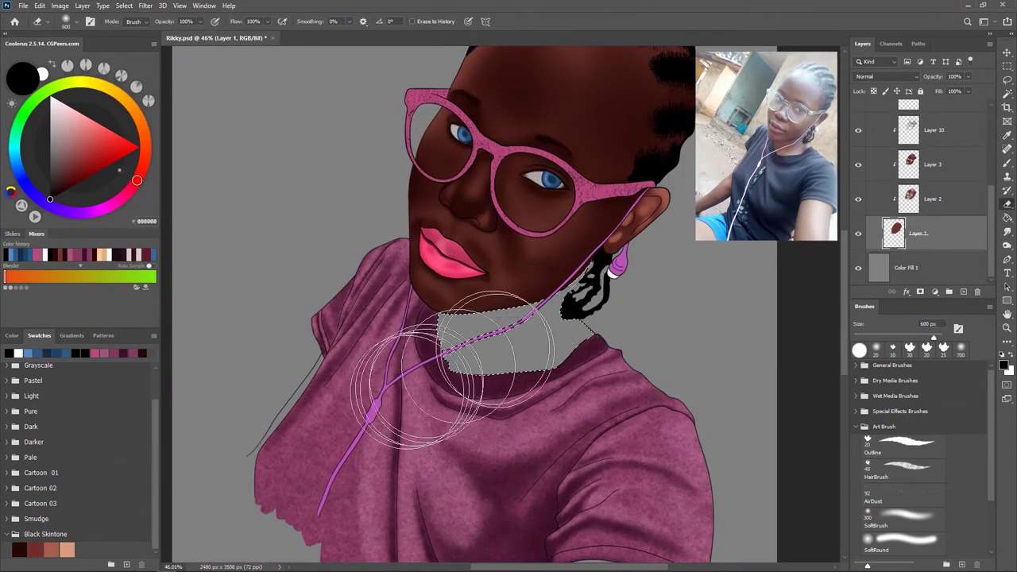
pyautogui.hotkey('alt', ']')
pyautogui.hotkey('alt', ']')
pyautogui.hotkey('alt', ']')
pyautogui.hotkey('ctrl', 'shift', 'alt', 'n')
pyautogui.hotkey('ctrl', 'shift', 'alt', 'n')
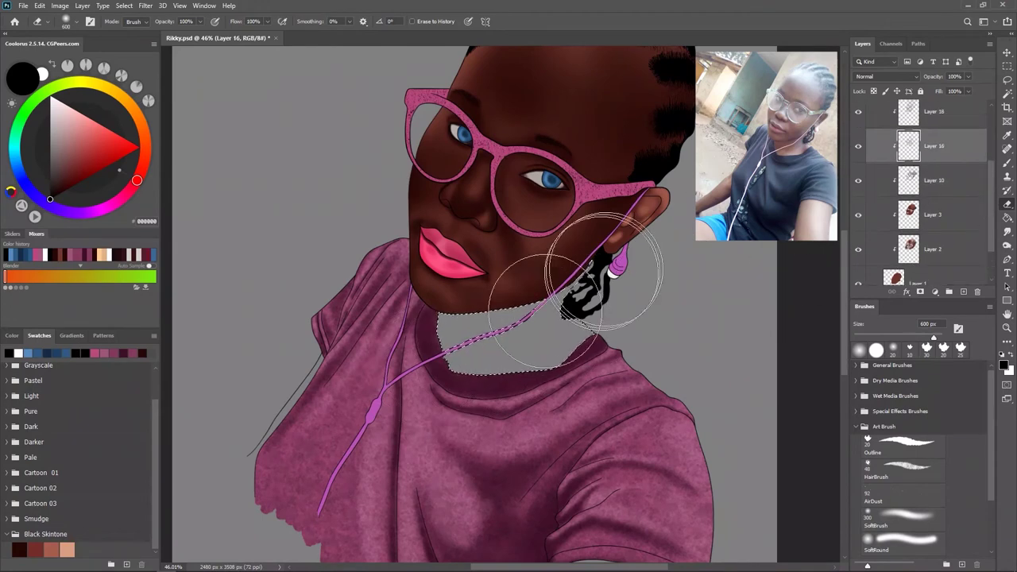
pyautogui.scroll(3, 556, 382)
pyautogui.scroll(-3, 556, 381)
pyautogui.press('[')
pyautogui.press('[')
pyautogui.press('[')
# - Sample the brown skin colour from Layer 1 and paint it into the selected neck gap
pyautogui.click(902, 445)
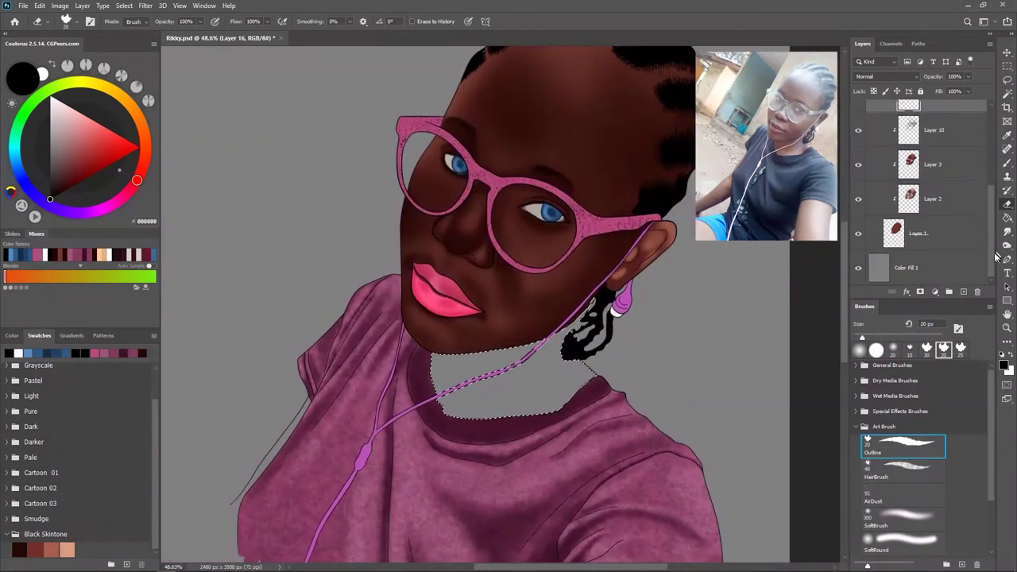
pyautogui.scroll(-2, 921, 199)
pyautogui.keyDown('alt'); pyautogui.click(858, 234); pyautogui.keyUp('alt')
pyautogui.keyDown('ctrl'); pyautogui.click(570, 198); pyautogui.keyUp('ctrl')
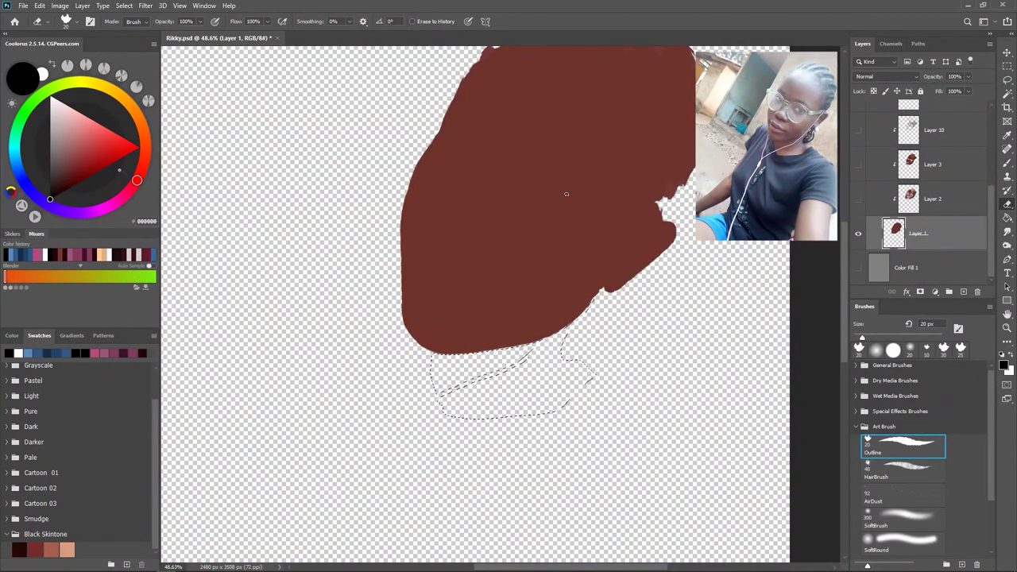
pyautogui.press('b')
pyautogui.keyDown('alt'); pyautogui.click(571, 199); pyautogui.keyUp('alt')
pyautogui.keyDown('alt'); pyautogui.click(858, 233); pyautogui.keyUp('alt')
pyautogui.scroll(3, 508, 317)
pyautogui.click(902, 443)
pyautogui.moveTo(635, 254)
pyautogui.mouseDown()
pyautogui.moveTo(592, 409)
pyautogui.moveTo(363, 431)
pyautogui.moveTo(341, 341)
pyautogui.moveTo(489, 373)
pyautogui.moveTo(487, 386)
pyautogui.moveTo(658, 249)
pyautogui.mouseUp()
# - Save a copy of the document named 'Rikky Backup'
pyautogui.scroll(-5, 522, 291)
pyautogui.hotkey('ctrl', 'shift', 's')
pyautogui.write('Rikky Backup')
pyautogui.press('Return')
pyautogui.scroll(3, 549, 265)
# - Save the backup as Rikky Backup.psd, then paint a dark stroke down the neck with a smaller brush
pyautogui.click(931, 198)
pyautogui.click(903, 520)
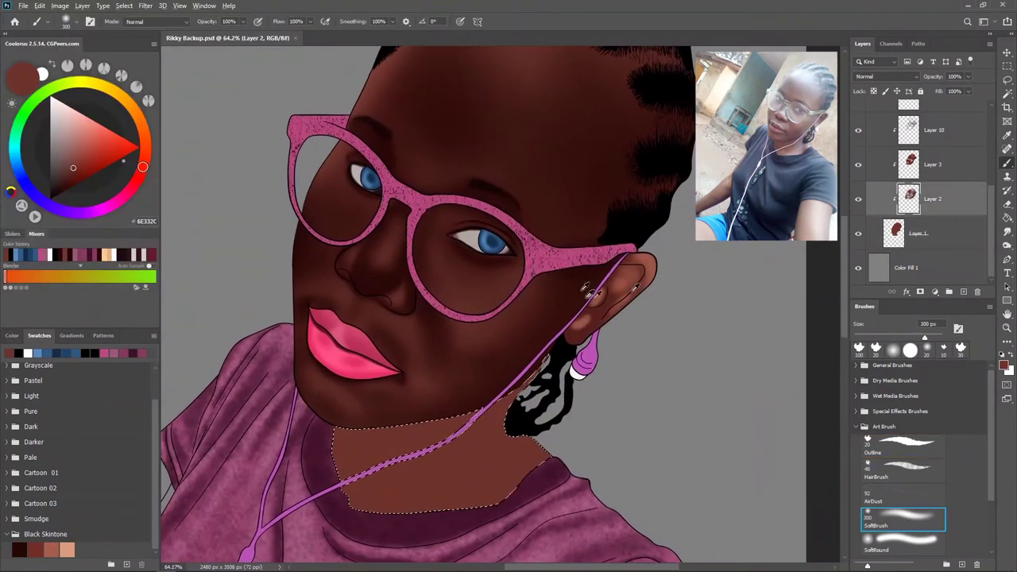
pyautogui.scroll(-3, 488, 294)
pyautogui.press('[')
pyautogui.press('[')
pyautogui.press('[')
pyautogui.scroll(-1, 475, 346)
pyautogui.press('[')
pyautogui.press('[')
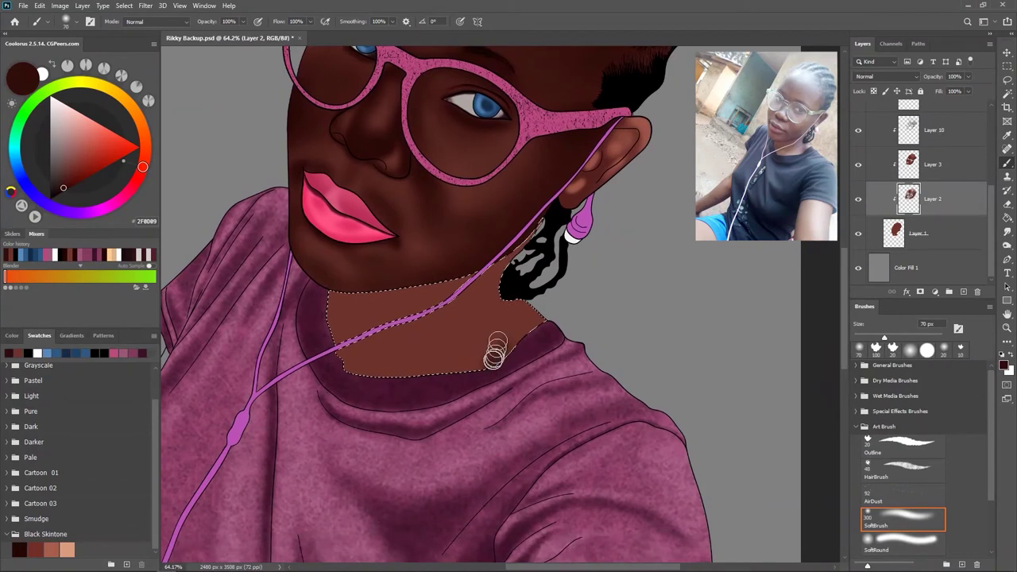
pyautogui.moveTo(494, 317); pyautogui.dragTo(492, 358)
# - Lower brush opacity to about half and softly shade along the neck with a 90 px brush
pyautogui.click(242, 22)
pyautogui.moveTo(250, 37); pyautogui.dragTo(208, 37)
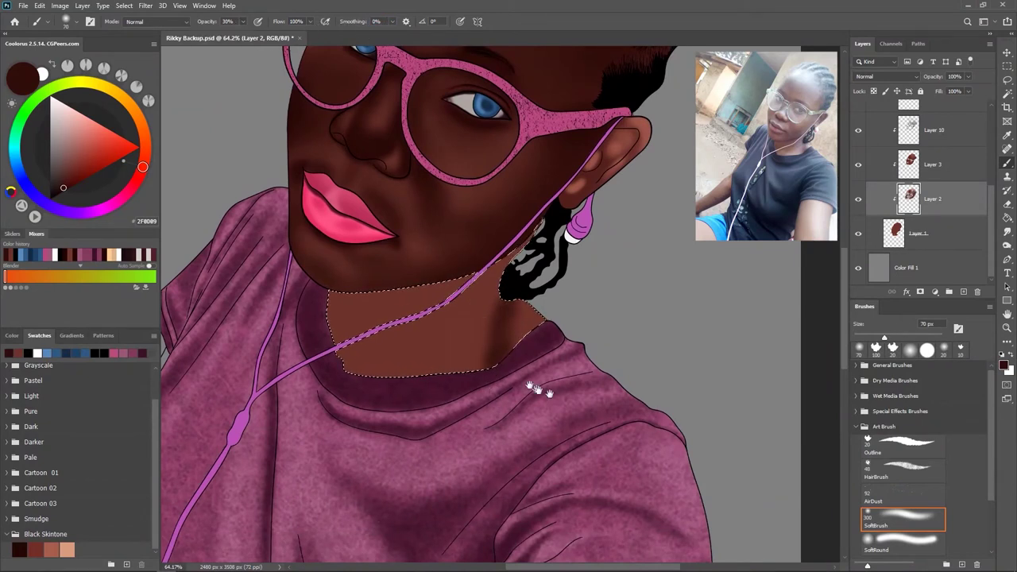
pyautogui.hscroll(1, 536, 386)
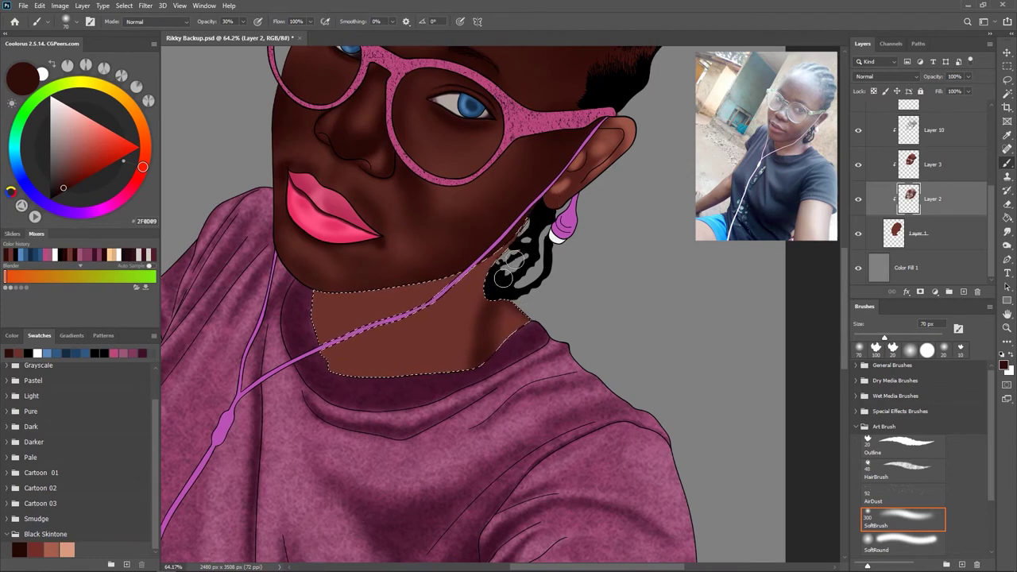
pyautogui.hscroll(-5, 398, 306)
pyautogui.hscroll(-2, 413, 333)
pyautogui.scroll(1, 413, 333)
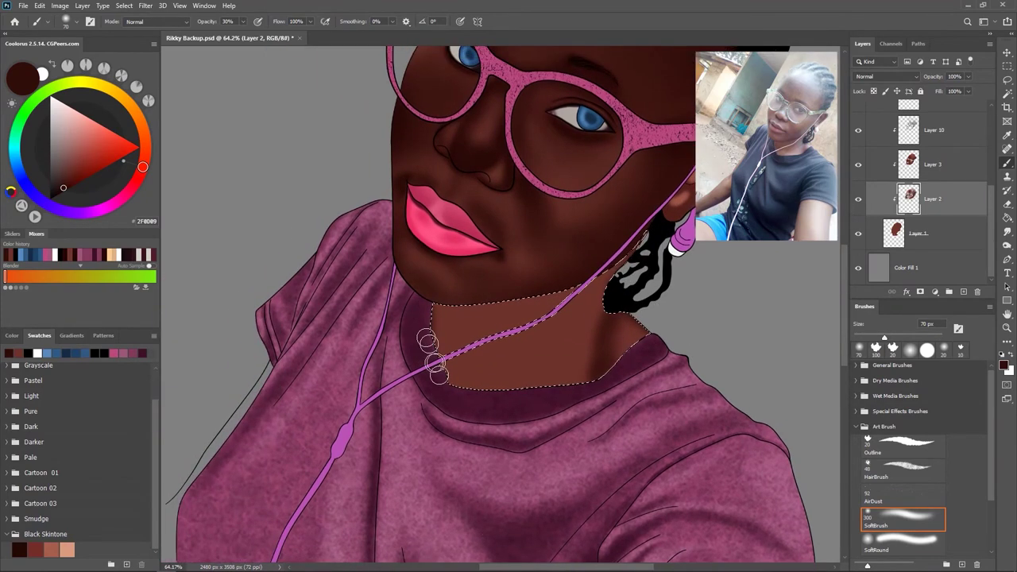
pyautogui.hscroll(1, 493, 365)
pyautogui.press(']')
pyautogui.press(']')
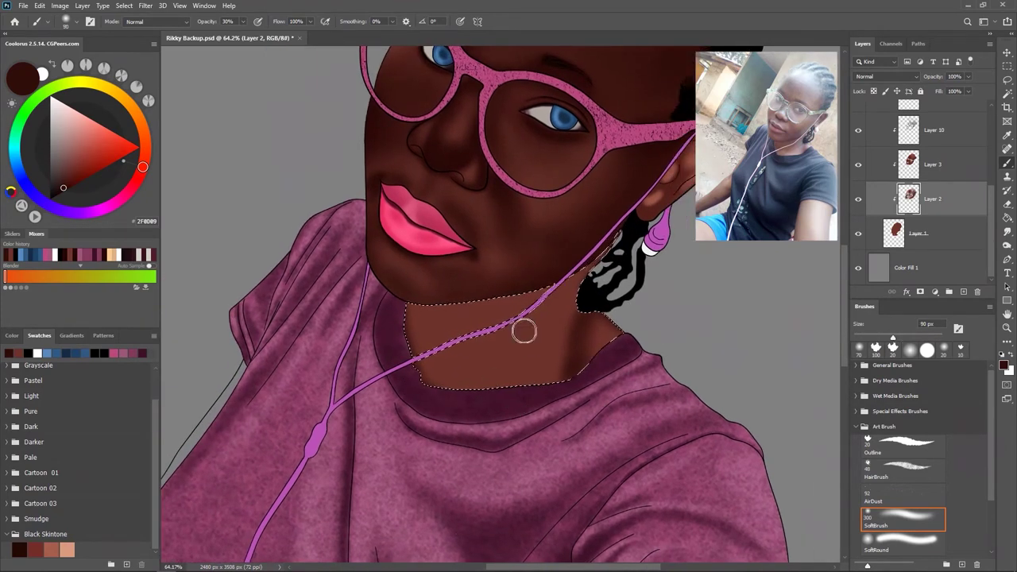
pyautogui.moveTo(516, 321)
pyautogui.mouseDown()
pyautogui.moveTo(544, 310)
pyautogui.moveTo(494, 350)
pyautogui.mouseUp()
pyautogui.press(']')
pyautogui.press(']')
pyautogui.press(']')
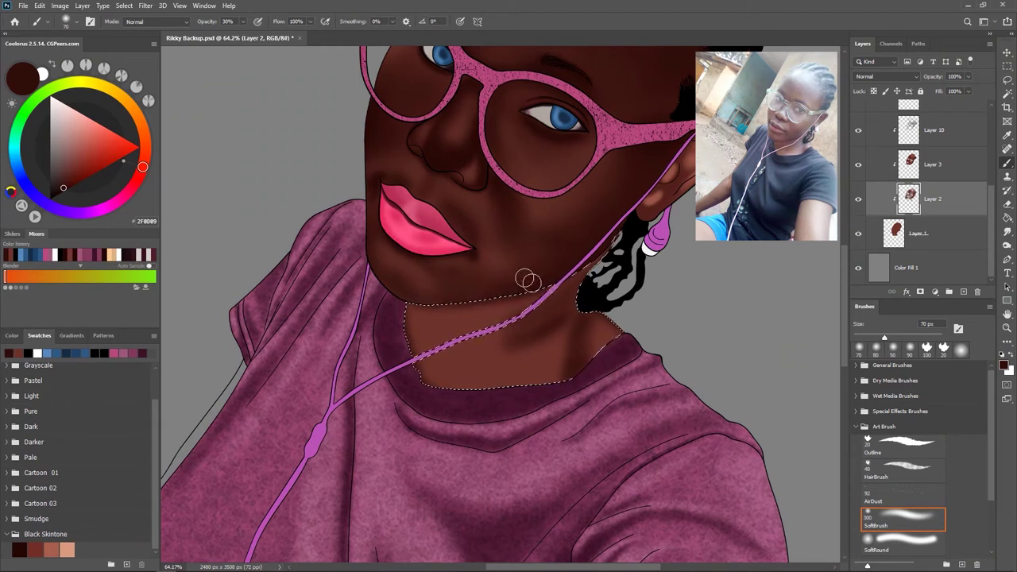
# - Sample lighter and darker skin browns, raise opacity to 64% and pick the Black Skintone swatch
pyautogui.keyDown('alt'); pyautogui.click(458, 329); pyautogui.keyUp('alt')
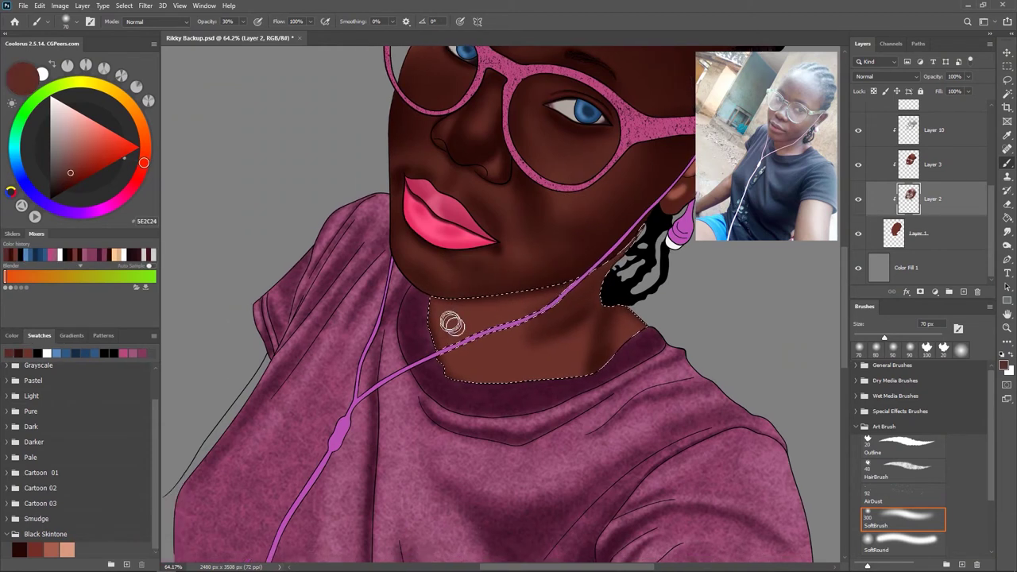
pyautogui.keyDown('alt'); pyautogui.click(461, 325); pyautogui.keyUp('alt')
pyautogui.scroll(2, 511, 253)
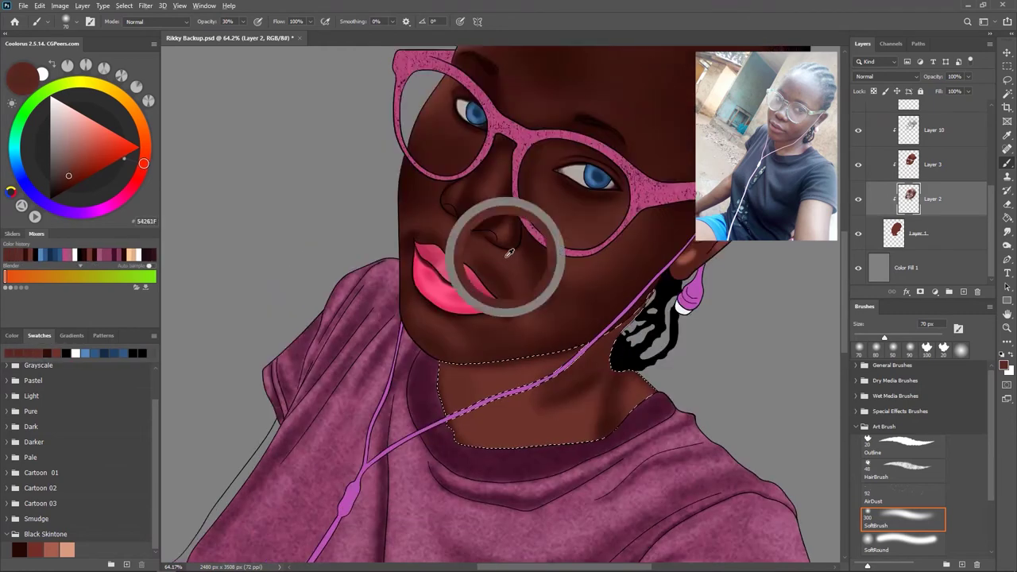
pyautogui.moveTo(511, 253); pyautogui.dragTo(496, 213)
pyautogui.press(']')
pyautogui.press(']')
pyautogui.keyDown('alt'); pyautogui.click(456, 345); pyautogui.keyUp('alt')
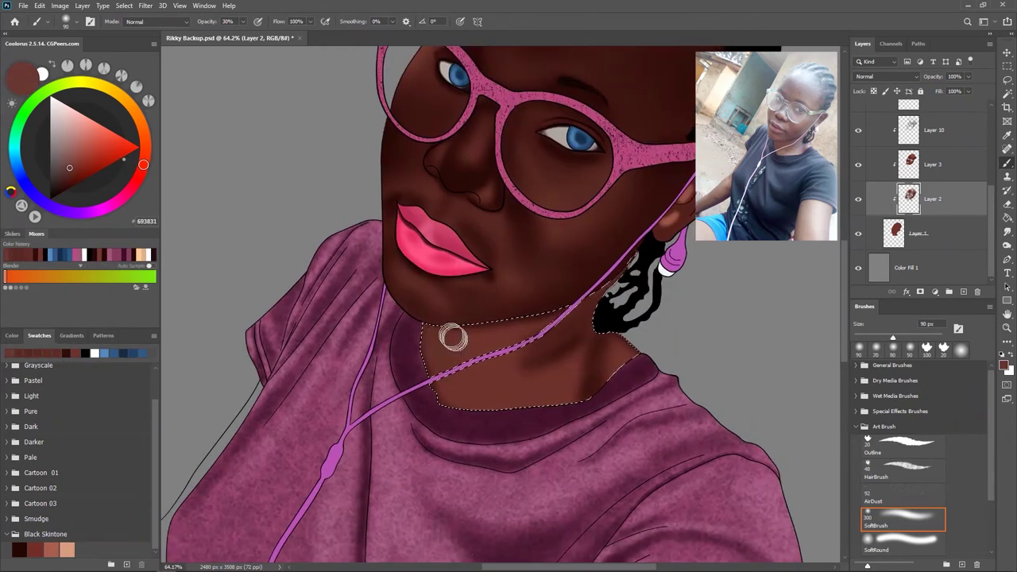
pyautogui.scroll(1, 499, 381)
pyautogui.keyDown('alt'); pyautogui.click(469, 374); pyautogui.keyUp('alt')
pyautogui.press('6')
pyautogui.press('4')
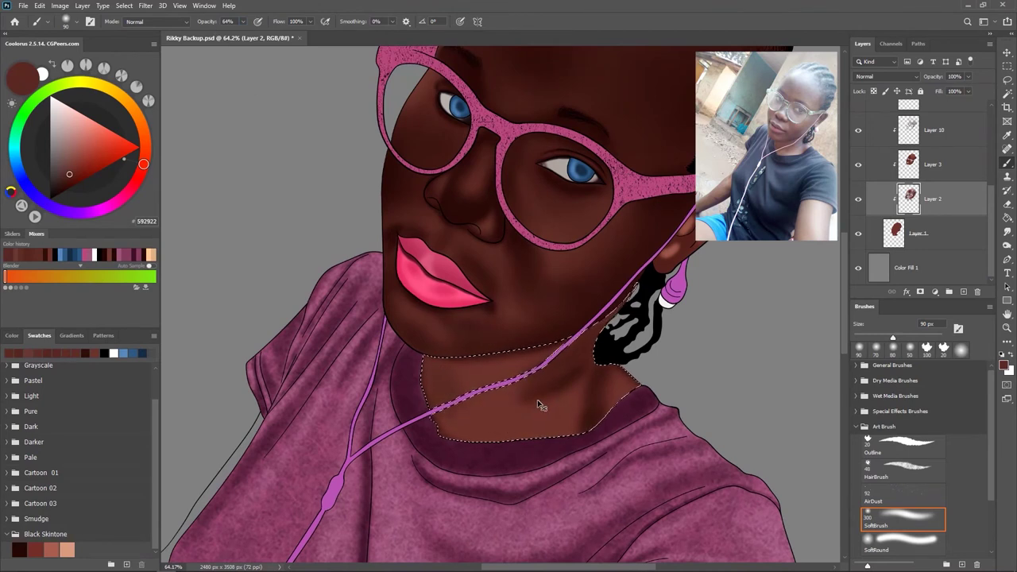
pyautogui.click(50, 548)
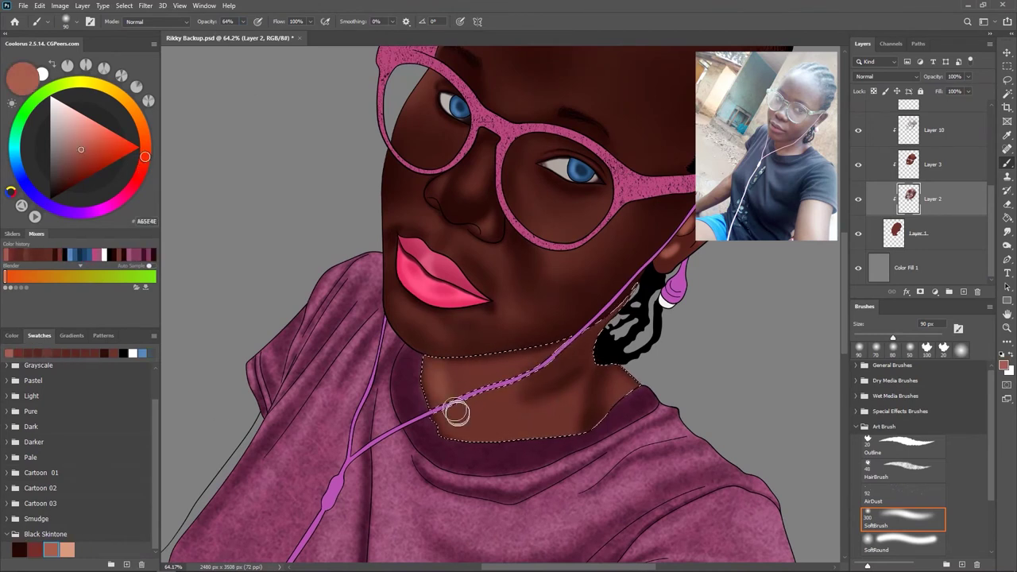
pyautogui.press(']')
pyautogui.press(']')
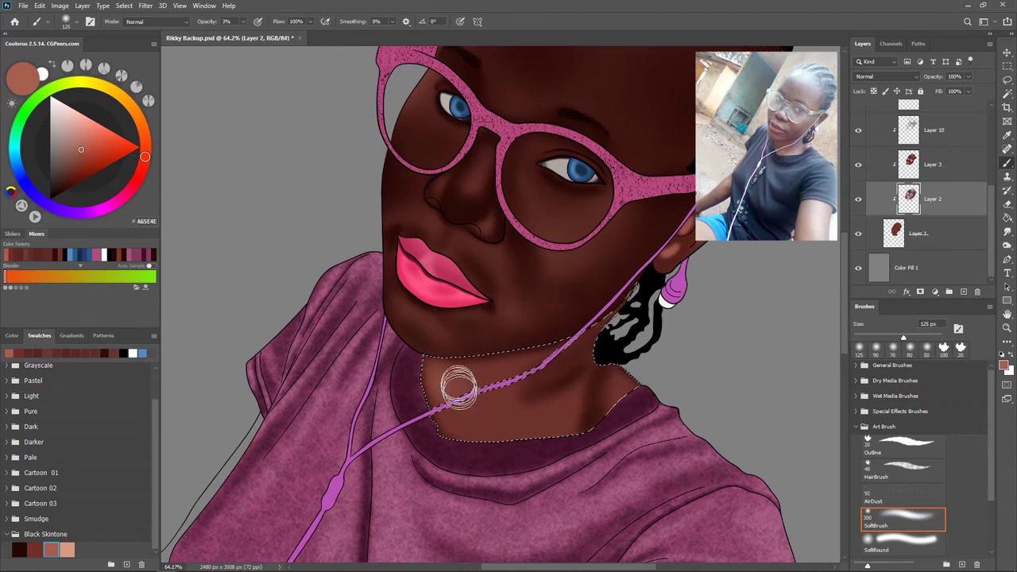
pyautogui.press('[')
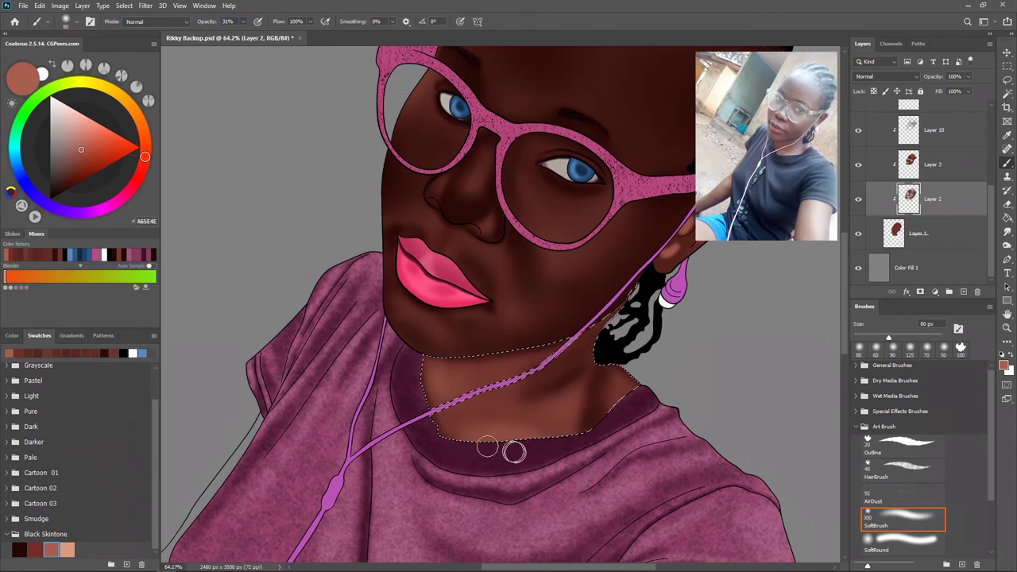
# - Deselect the neck area and add a black hide-all mask to Layer 2
pyautogui.hotkey('ctrl', 'd')
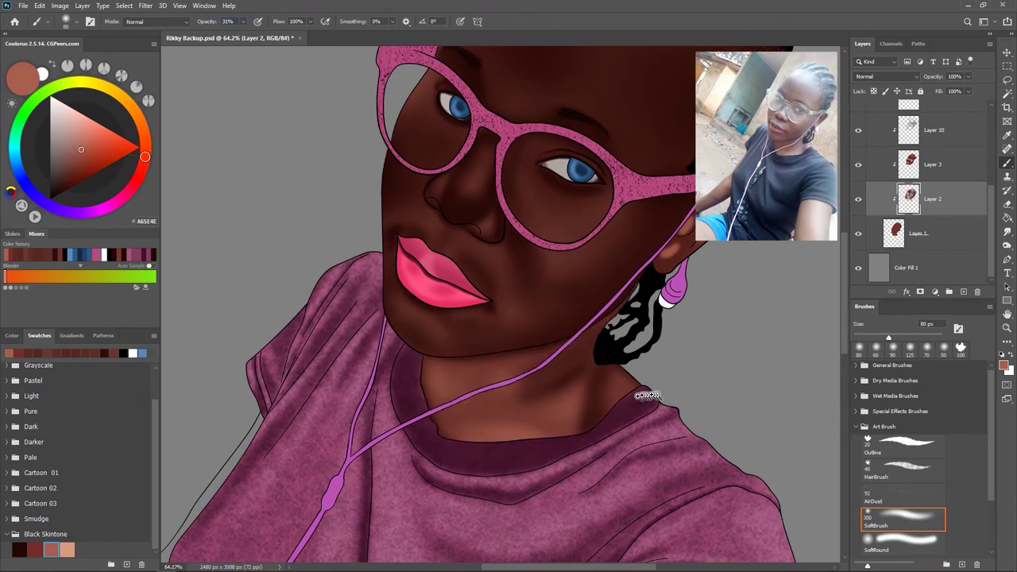
pyautogui.scroll(-5, 647, 395)
pyautogui.scroll(3, 474, 342)
pyautogui.scroll(-1, 465, 277)
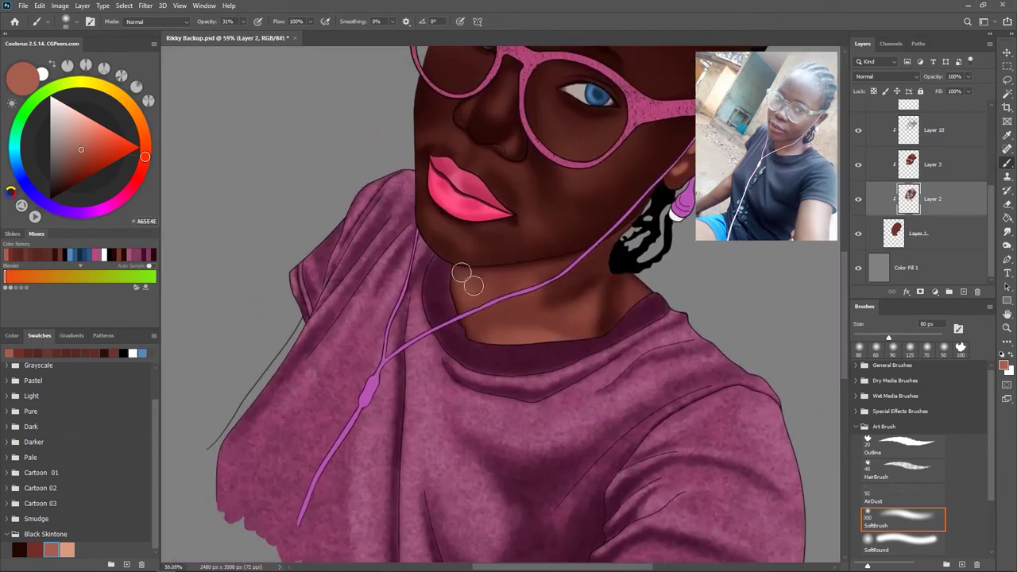
pyautogui.scroll(-1, 552, 315)
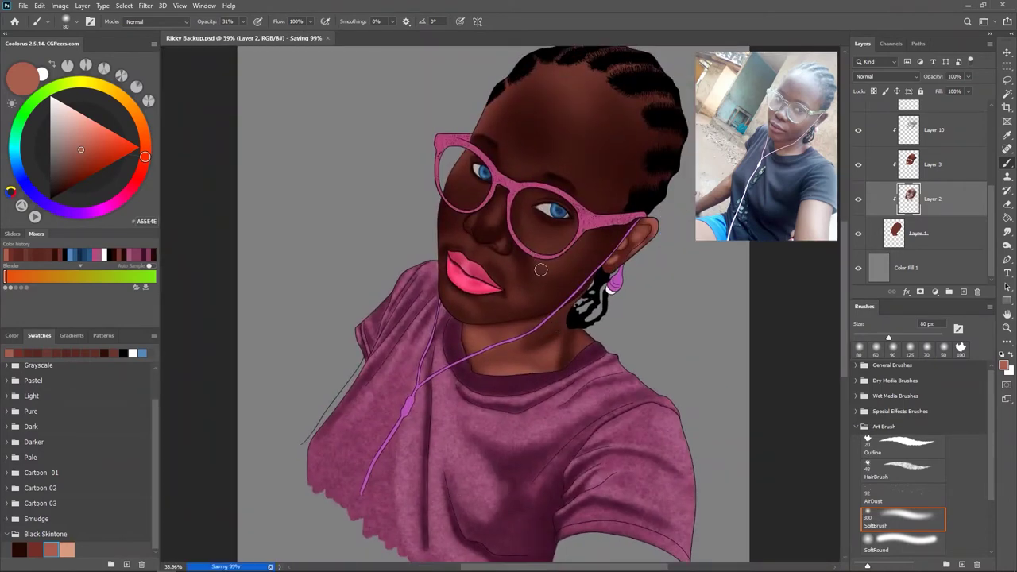
pyautogui.scroll(2, 608, 351)
pyautogui.scroll(1, 609, 352)
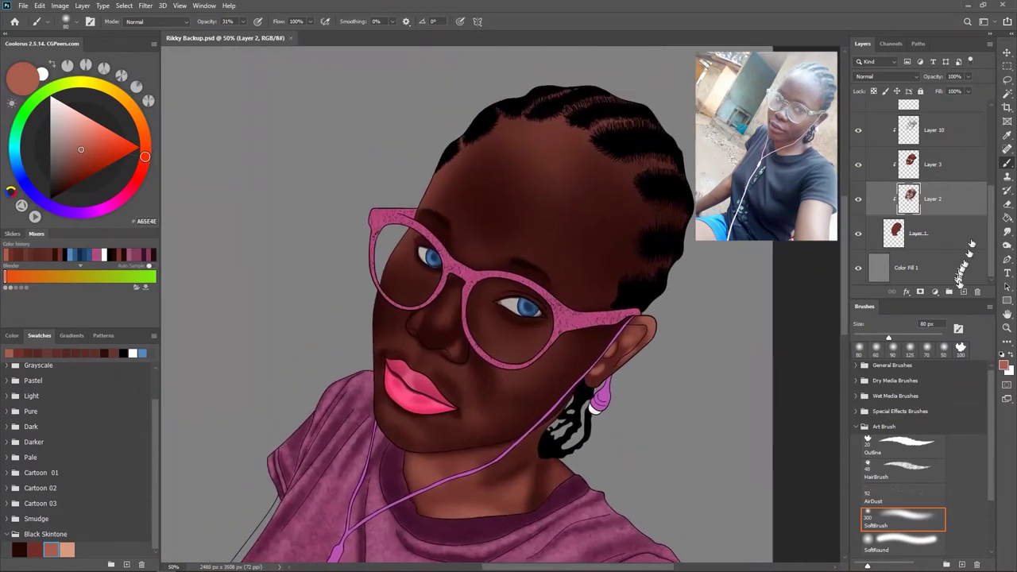
pyautogui.click(920, 292)
pyautogui.scroll(1, 495, 524)
pyautogui.scroll(1, 494, 524)
pyautogui.scroll(1, 495, 524)
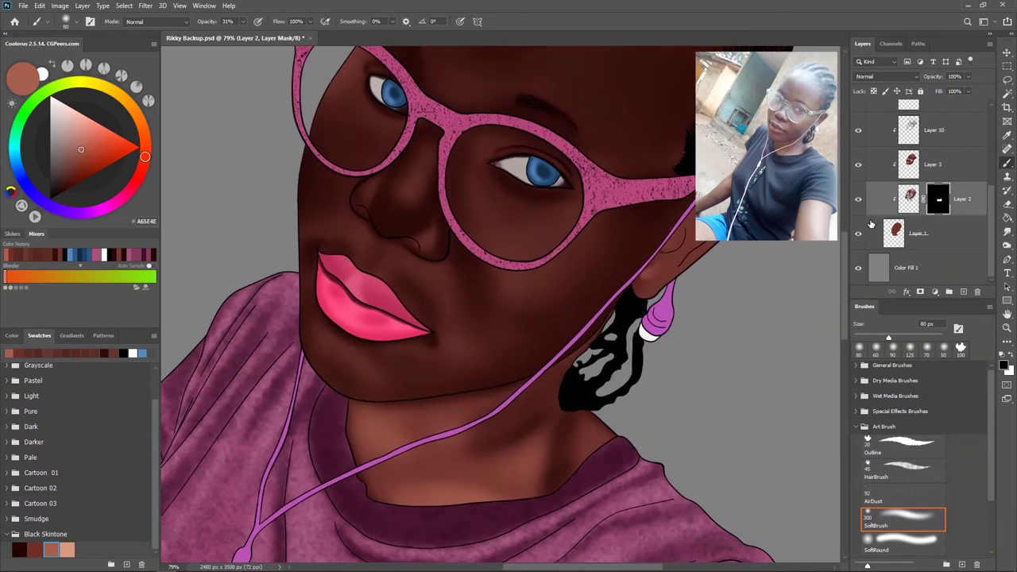
# - Collapse the Skin group and add a new layer above 01 copy 2 in the Glass group
pyautogui.click(920, 291)
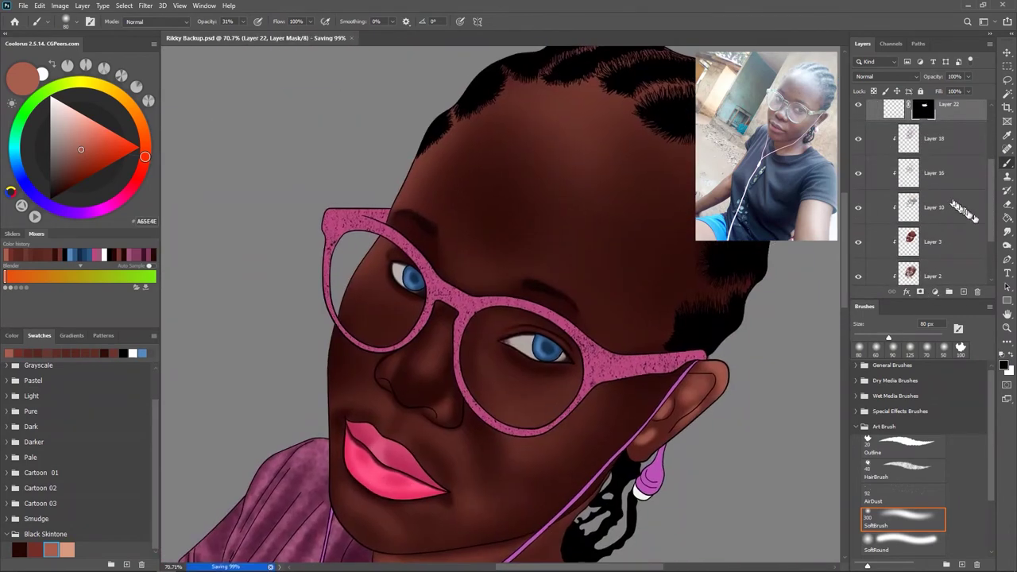
pyautogui.click(871, 177)
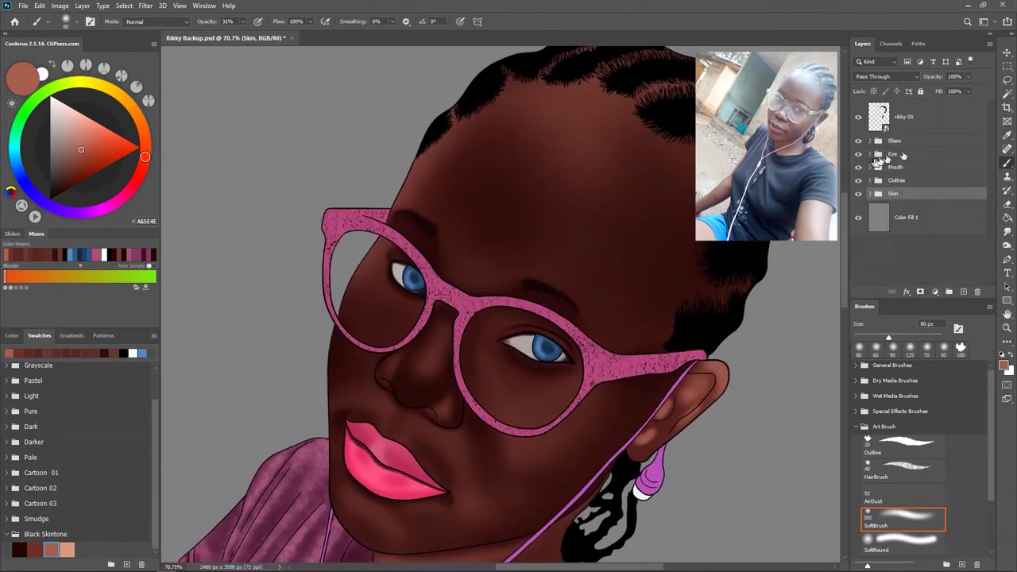
pyautogui.click(869, 140)
pyautogui.click(938, 167)
pyautogui.click(962, 291)
# - Set up the Outline brush in white at 10 px and 100% opacity
pyautogui.click(903, 444)
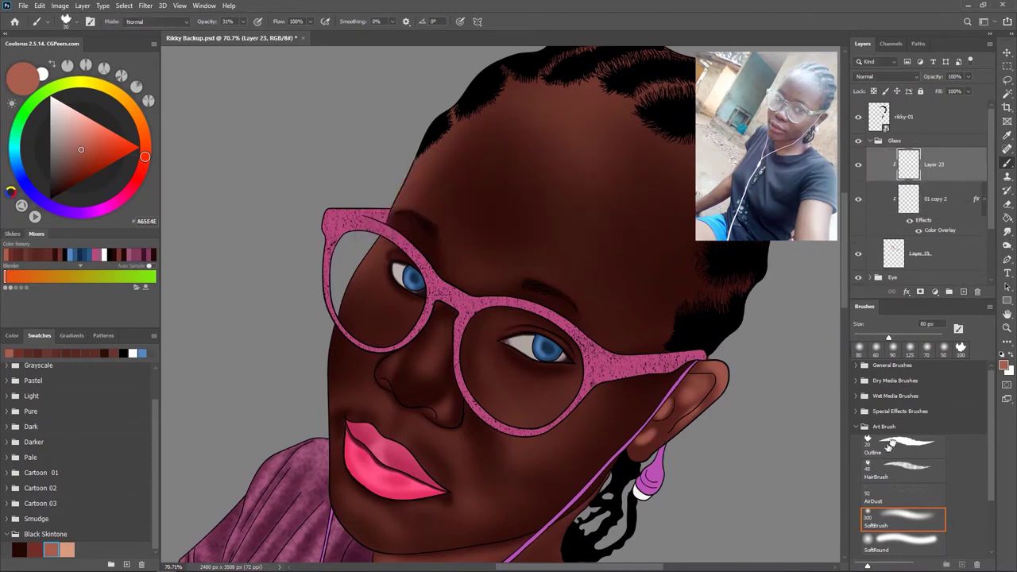
pyautogui.scroll(2, 527, 350)
pyautogui.press('x')
pyautogui.press('[')
pyautogui.scroll(2, 527, 349)
pyautogui.scroll(2, 538, 340)
pyautogui.press('0')
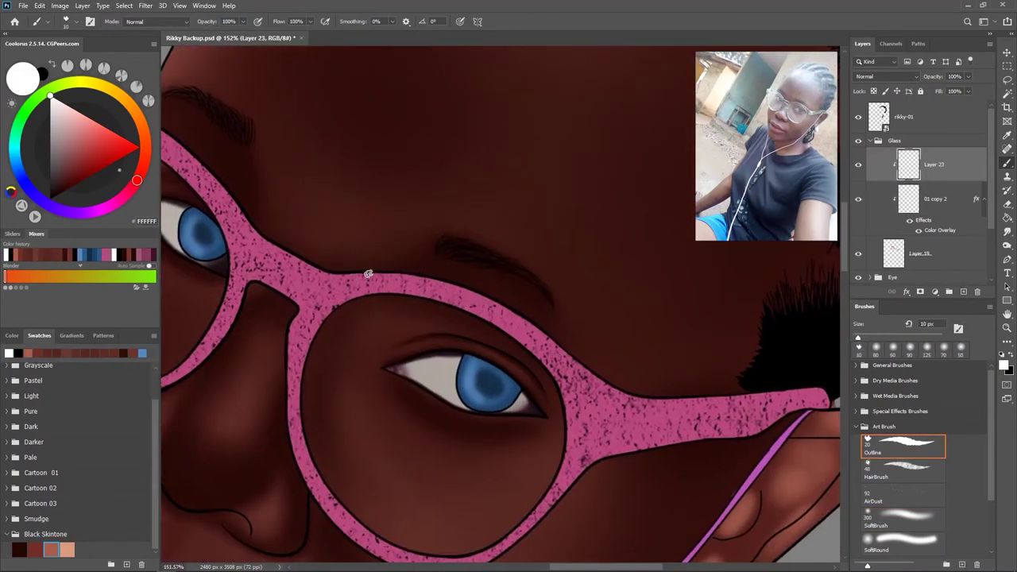
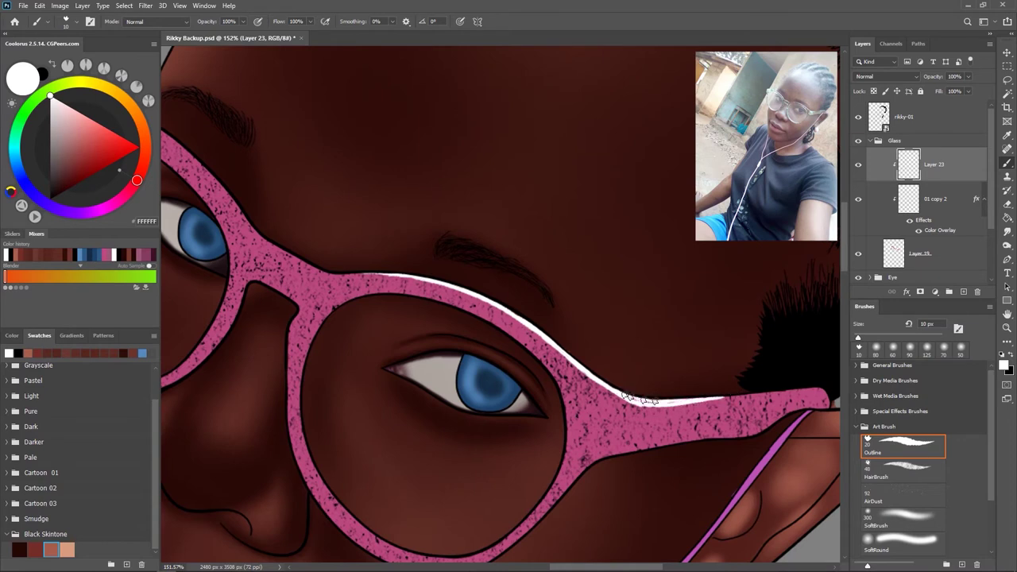
# - Fill the gap at the glasses bridge with white paint on Layer 23
pyautogui.scroll(-3, 656, 388)
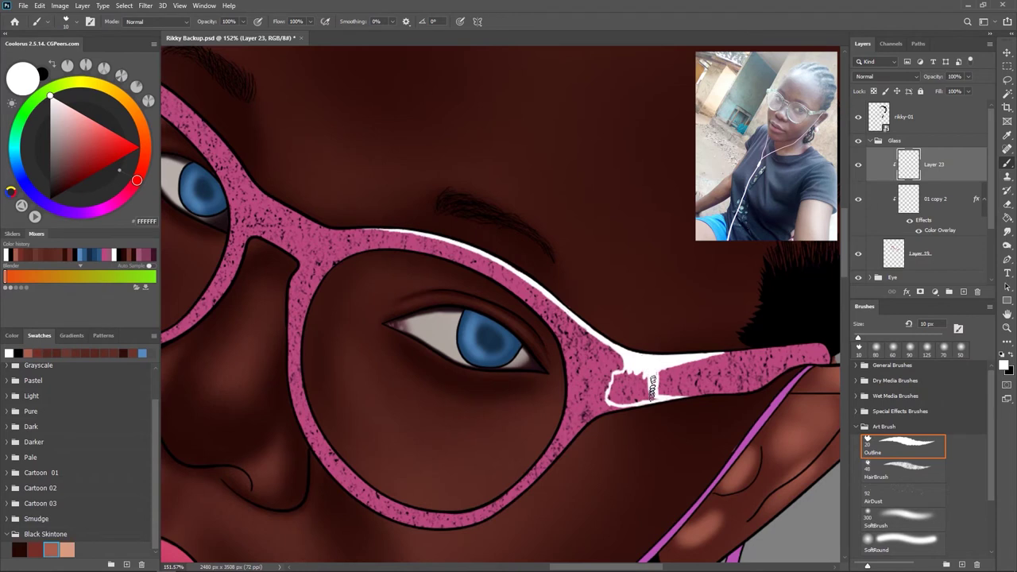
pyautogui.scroll(2, 651, 388)
pyautogui.moveTo(615, 363)
pyautogui.mouseDown()
pyautogui.moveTo(658, 397)
pyautogui.moveTo(619, 362)
pyautogui.mouseUp()
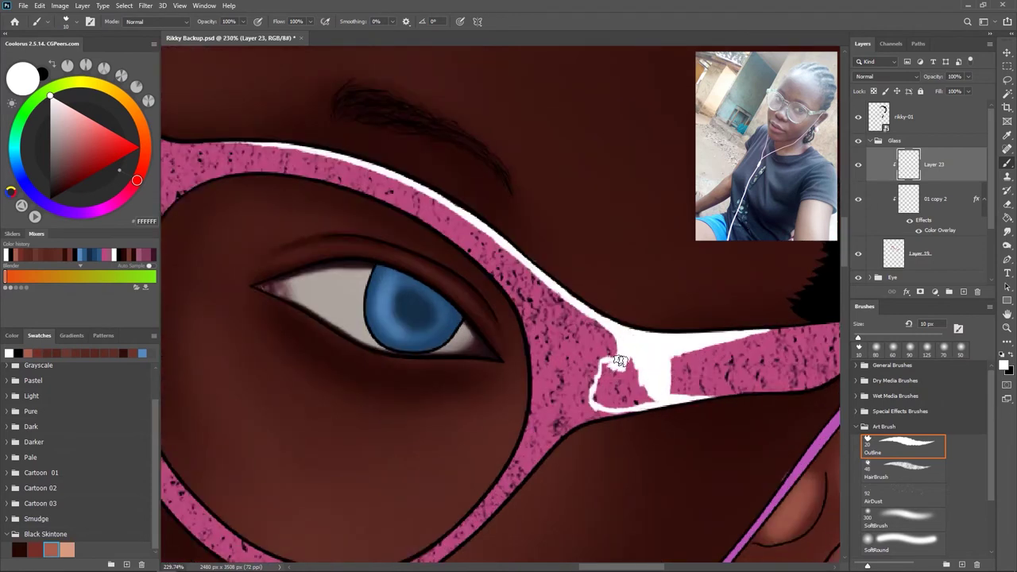
pyautogui.moveTo(603, 403)
pyautogui.mouseDown()
pyautogui.moveTo(654, 397)
pyautogui.moveTo(624, 365)
pyautogui.moveTo(627, 401)
pyautogui.moveTo(639, 373)
pyautogui.mouseUp()
# - Zoom in and paint a white highlight along the right lens rim
pyautogui.scroll(-5, 654, 356)
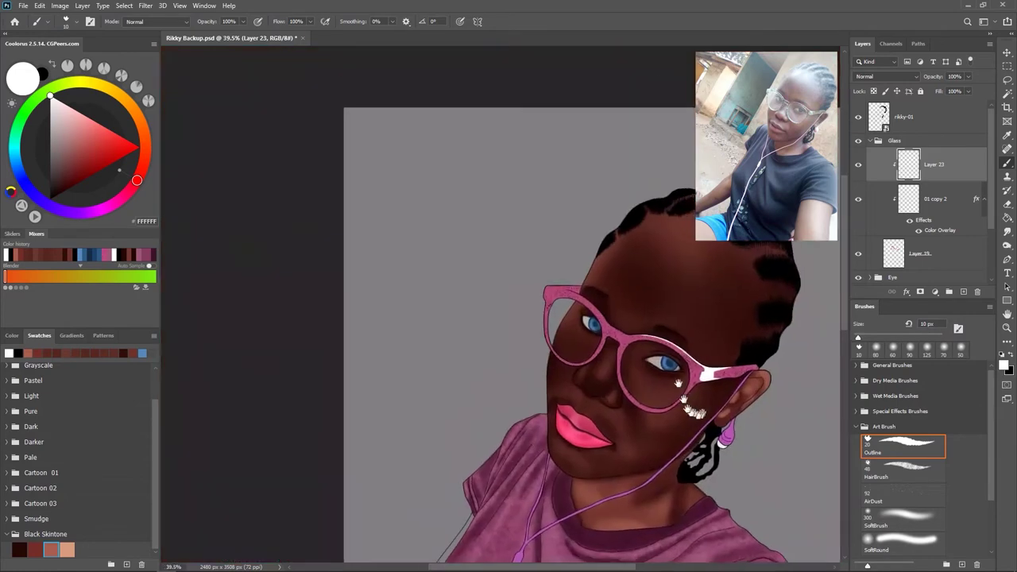
pyautogui.scroll(2, 677, 386)
pyautogui.scroll(2, 678, 385)
pyautogui.scroll(2, 656, 357)
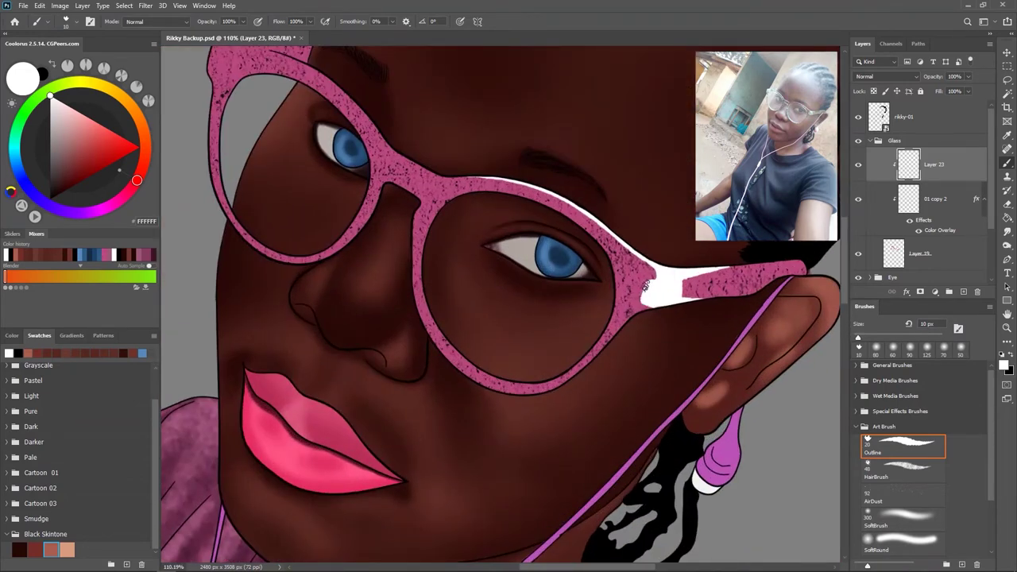
pyautogui.scroll(-4, 652, 284)
pyautogui.scroll(2, 681, 329)
pyautogui.scroll(2, 612, 284)
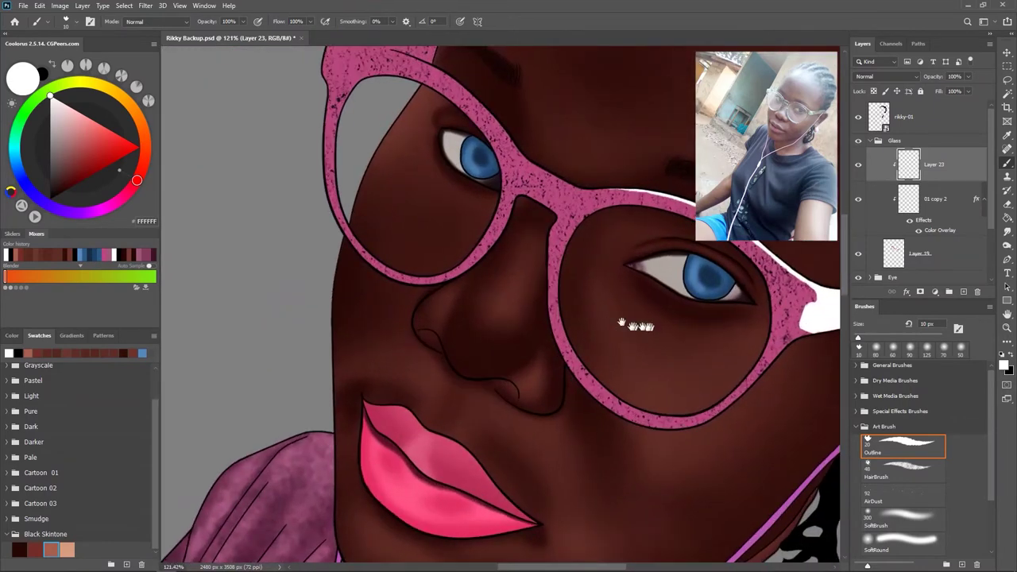
pyautogui.scroll(1, 613, 329)
pyautogui.scroll(1, 494, 273)
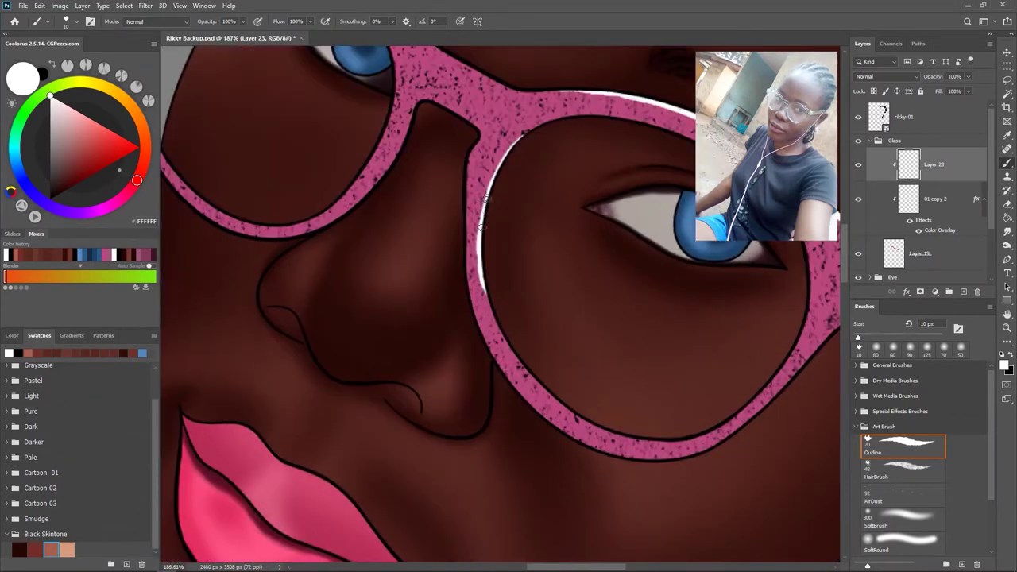
pyautogui.moveTo(484, 294); pyautogui.dragTo(554, 414)
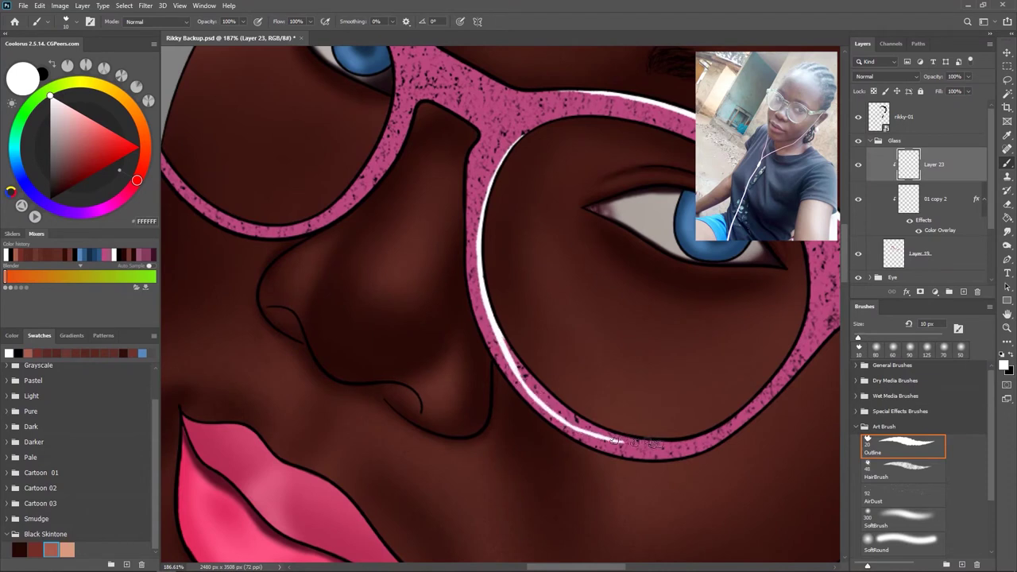
# - Thicken the white highlight along the lower rim of the right lens
pyautogui.moveTo(499, 326)
pyautogui.mouseDown()
pyautogui.moveTo(584, 431)
pyautogui.moveTo(681, 439)
pyautogui.mouseUp()
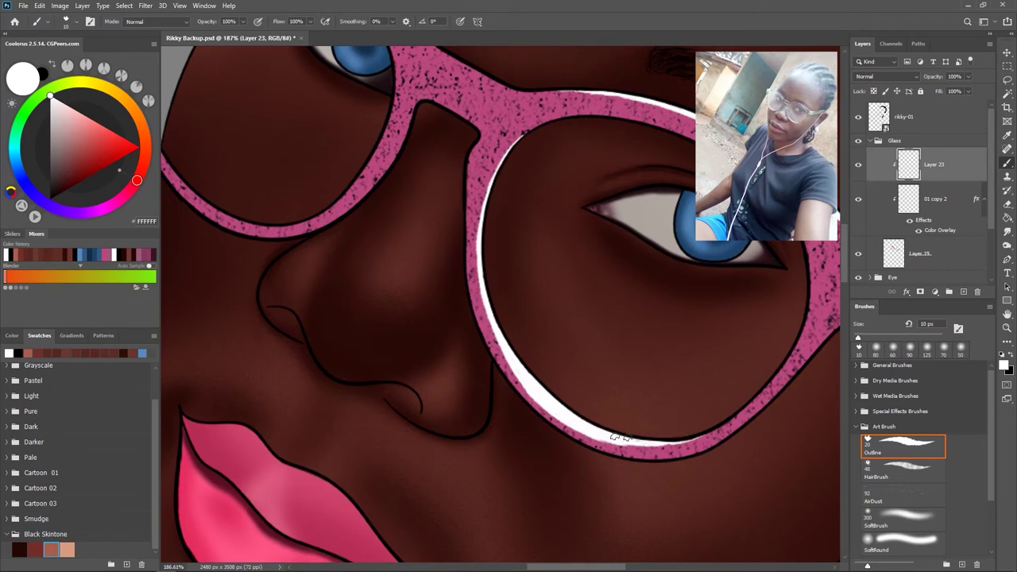
pyautogui.scroll(-5, 512, 341)
pyautogui.scroll(4, 561, 182)
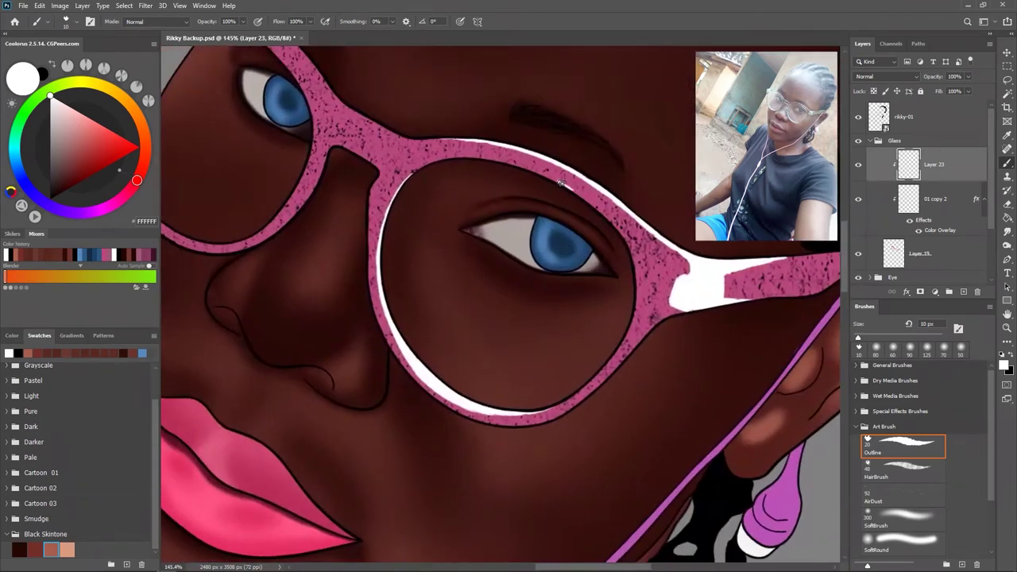
pyautogui.scroll(2, 604, 213)
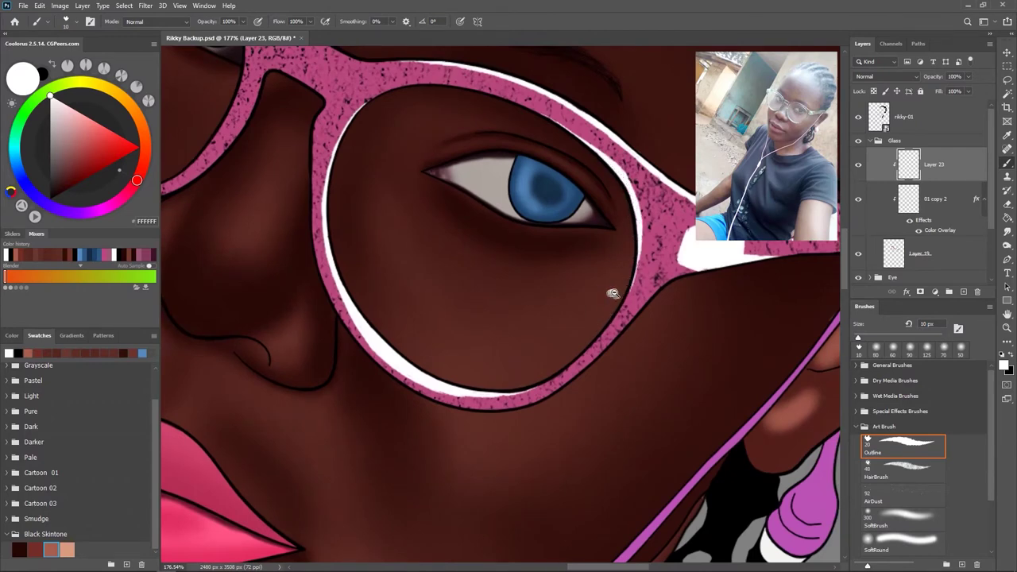
pyautogui.scroll(3, 612, 293)
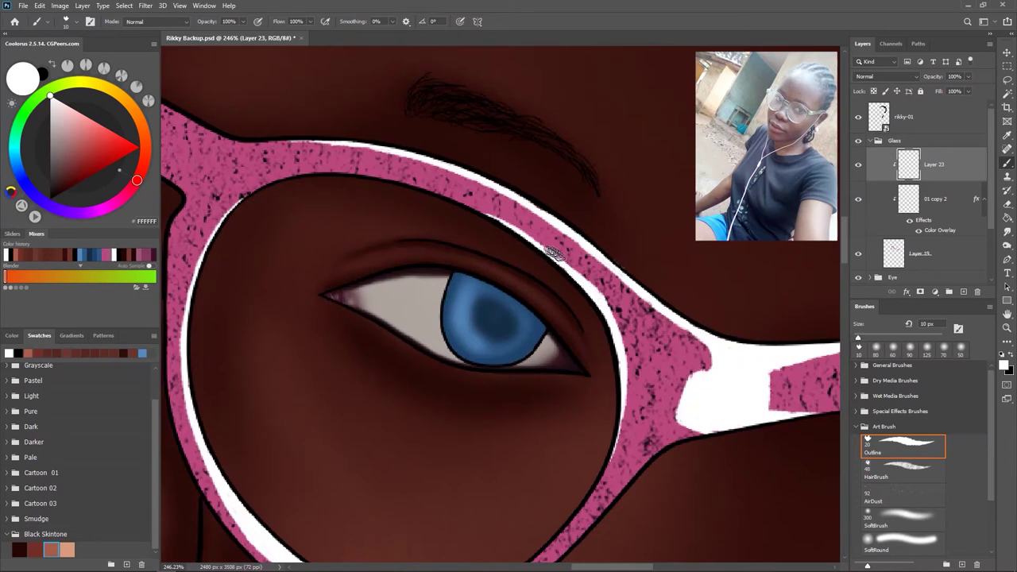
pyautogui.scroll(-5, 553, 259)
pyautogui.moveTo(670, 352); pyautogui.dragTo(650, 393)
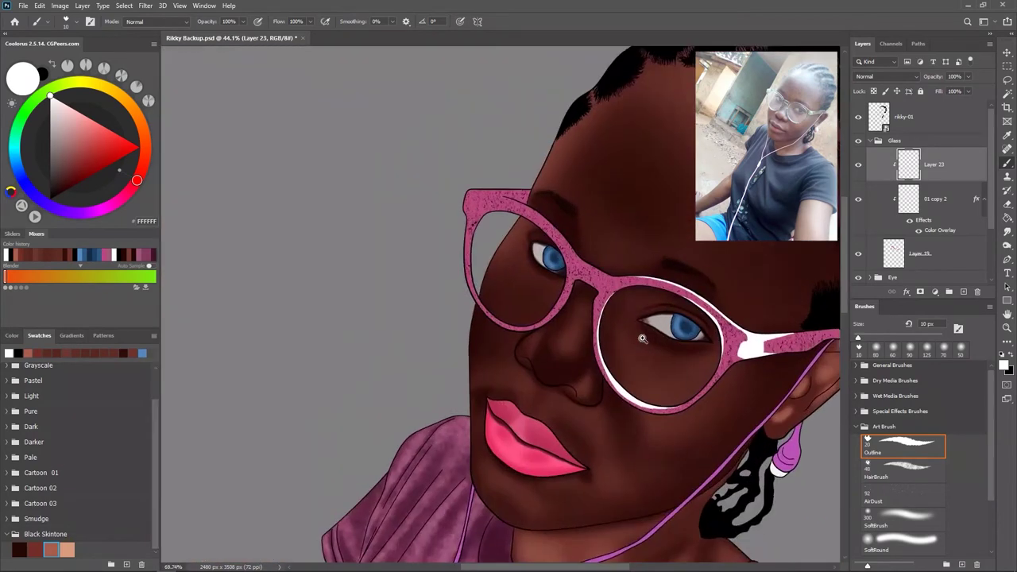
# - Zoom in and add a faint white highlight at the top of the left lens's inner edge
pyautogui.scroll(3, 649, 393)
pyautogui.scroll(2, 650, 393)
pyautogui.scroll(2, 578, 294)
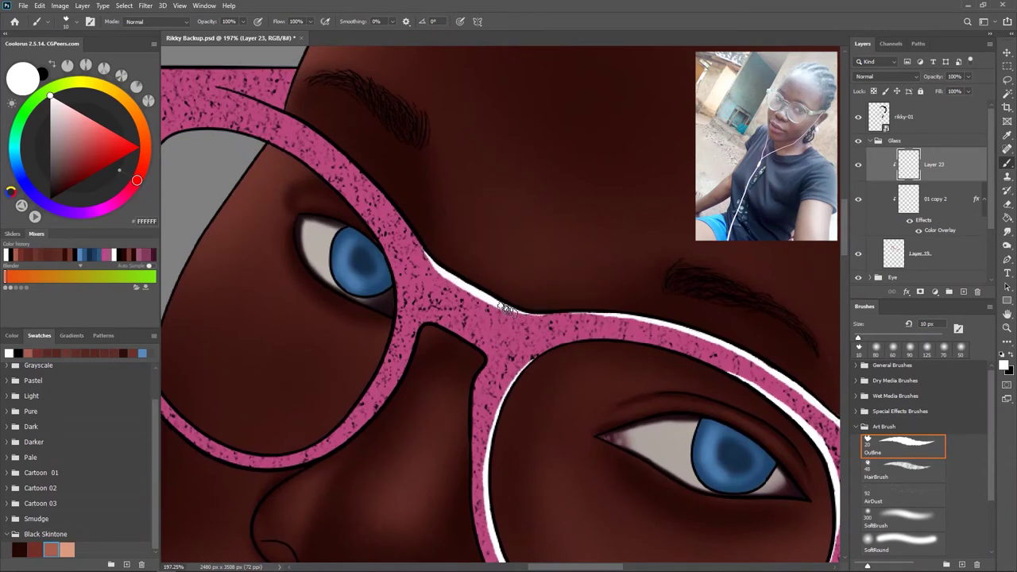
pyautogui.scroll(-5, 513, 311)
pyautogui.scroll(3, 444, 309)
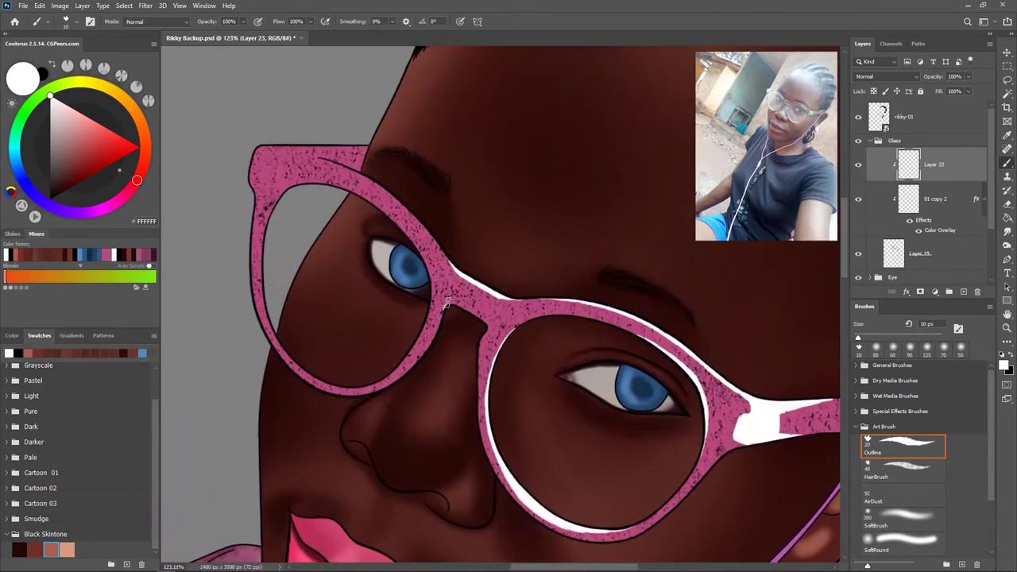
pyautogui.scroll(2, 459, 306)
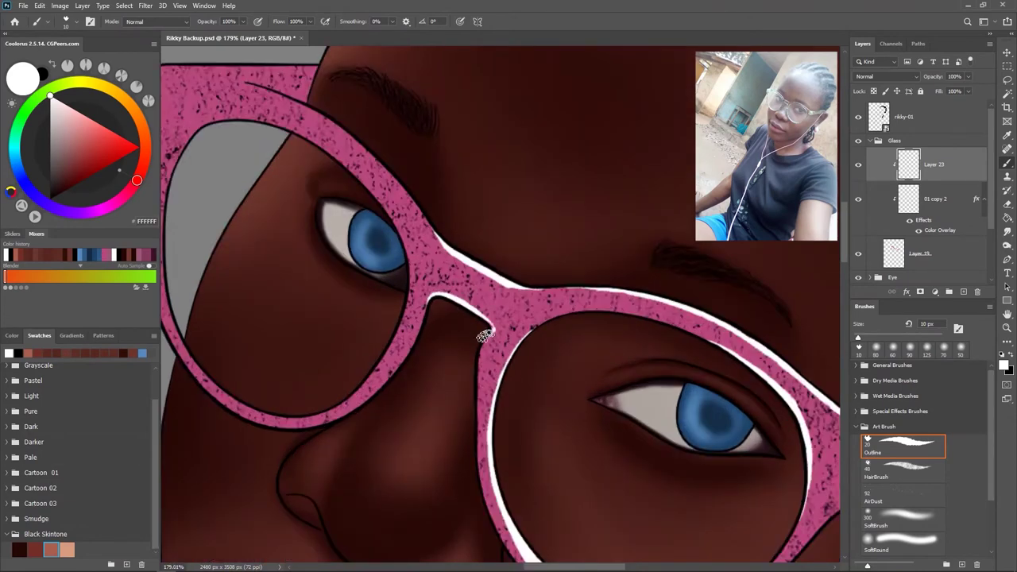
pyautogui.scroll(-5, 465, 309)
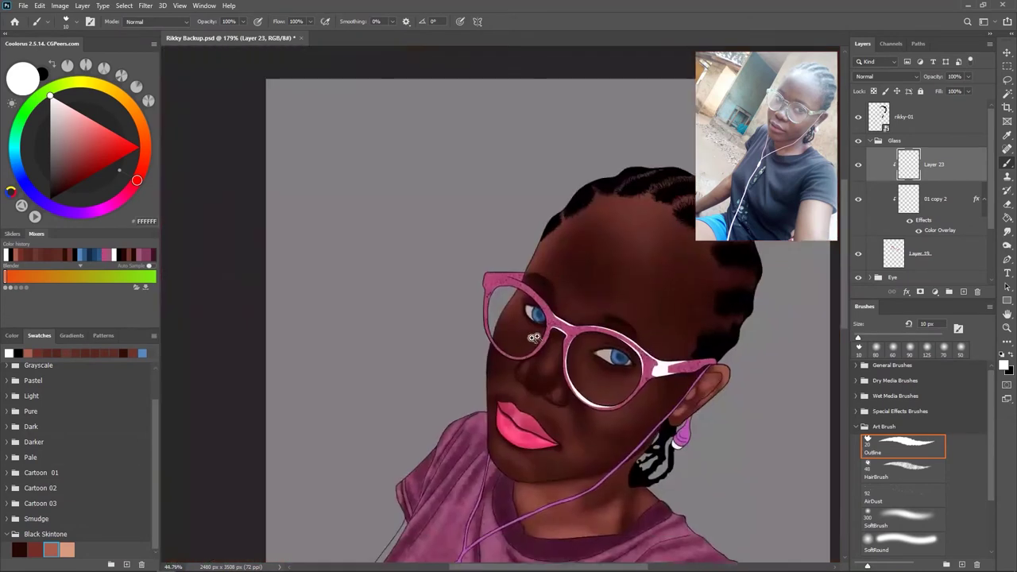
pyautogui.scroll(4, 504, 295)
pyautogui.scroll(-5, 498, 294)
pyautogui.scroll(3, 552, 351)
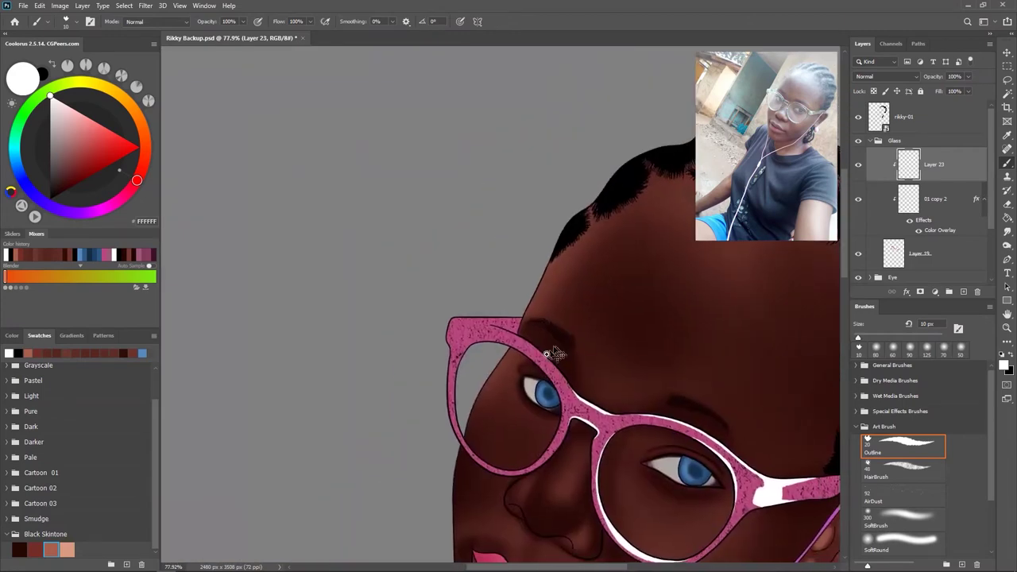
pyautogui.scroll(1, 413, 328)
pyautogui.scroll(2, 540, 344)
pyautogui.scroll(1, 313, 259)
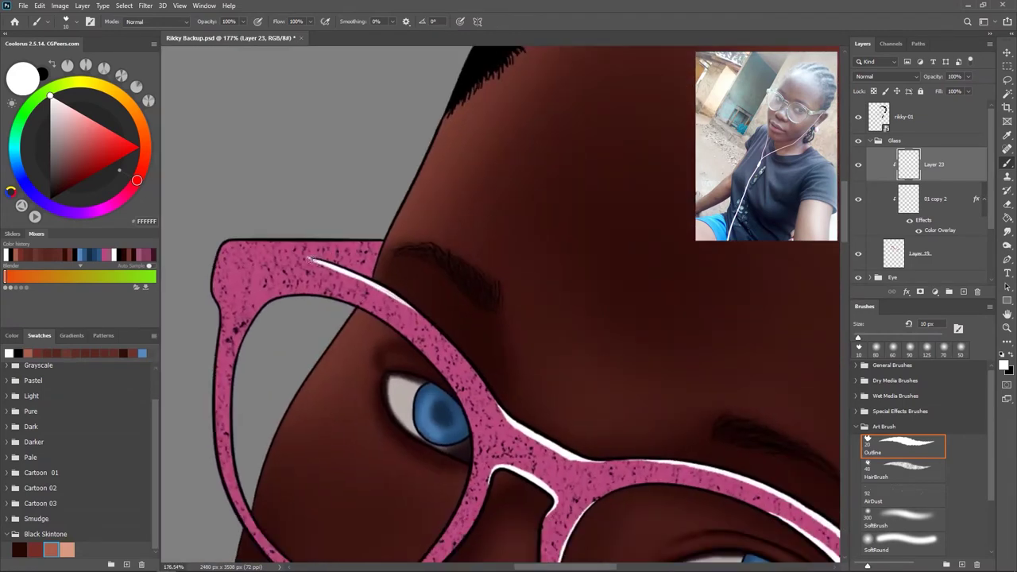
pyautogui.scroll(-5, 453, 342)
pyautogui.scroll(4, 496, 269)
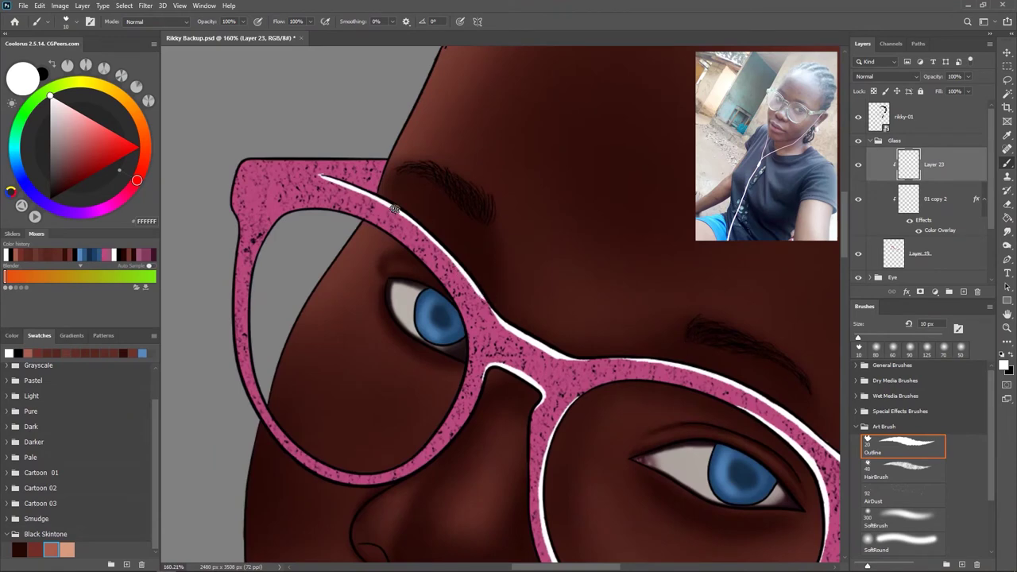
pyautogui.scroll(-5, 459, 271)
pyautogui.scroll(6, 511, 256)
pyautogui.moveTo(326, 215); pyautogui.dragTo(395, 225)
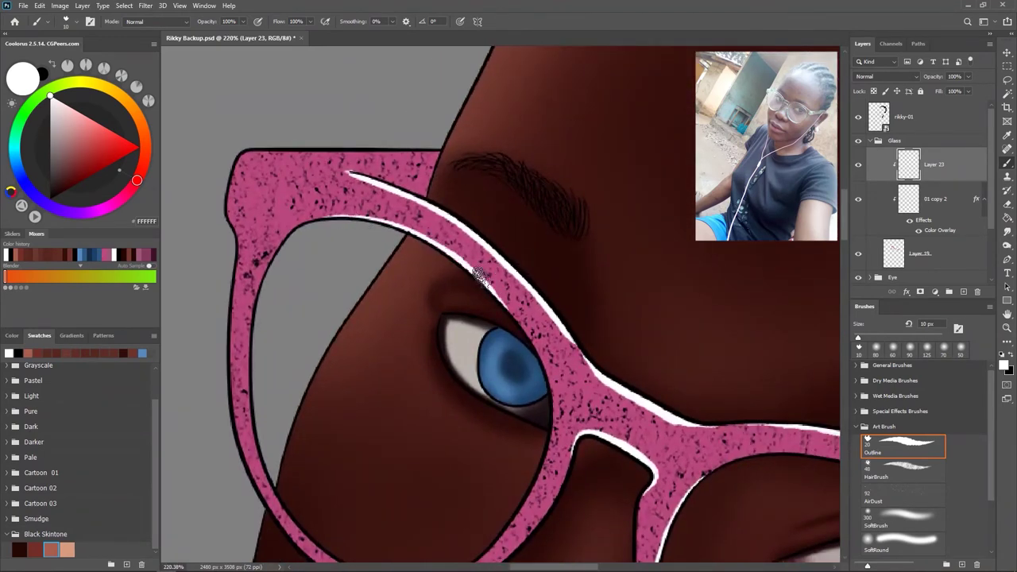
# - Paint a white highlight down the left lens's inner edge and into the frame's upper corner
pyautogui.scroll(-5, 548, 413)
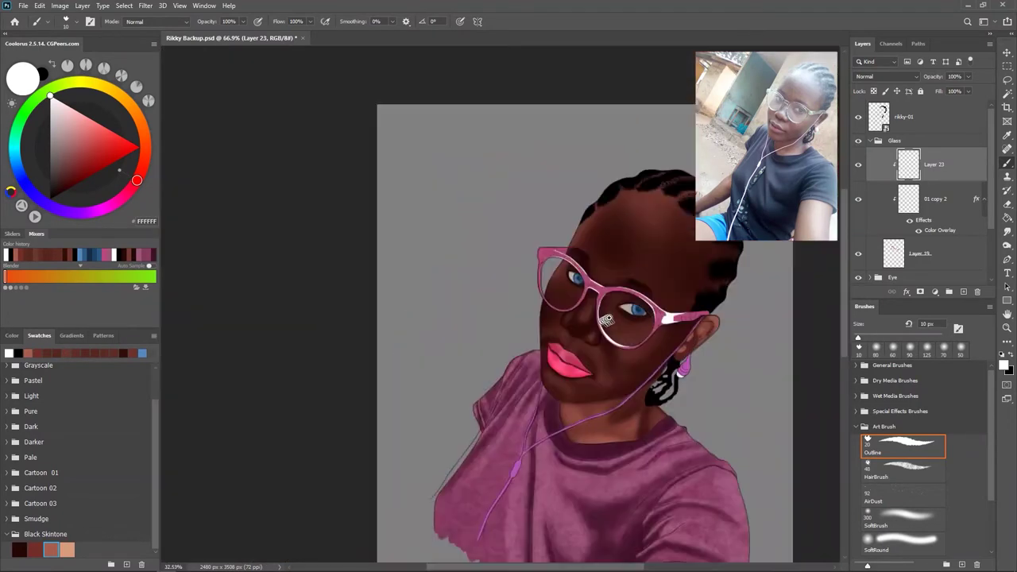
pyautogui.scroll(4, 457, 278)
pyautogui.moveTo(448, 254); pyautogui.dragTo(441, 358)
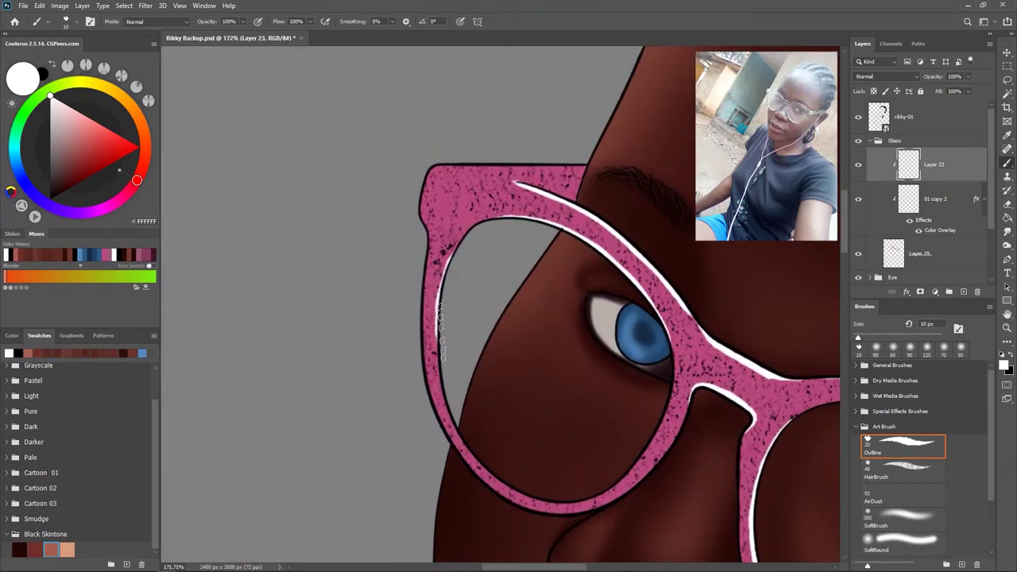
pyautogui.scroll(2, 442, 358)
pyautogui.moveTo(369, 223)
pyautogui.mouseDown()
pyautogui.moveTo(403, 389)
pyautogui.moveTo(475, 467)
pyautogui.mouseUp()
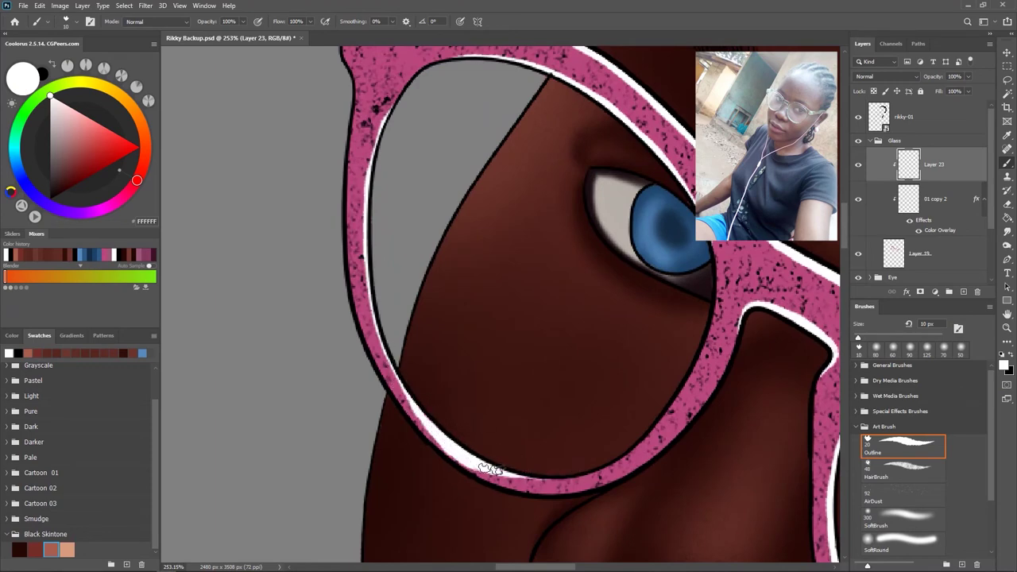
pyautogui.scroll(-3, 492, 464)
pyautogui.scroll(1, 656, 390)
pyautogui.scroll(5, 512, 319)
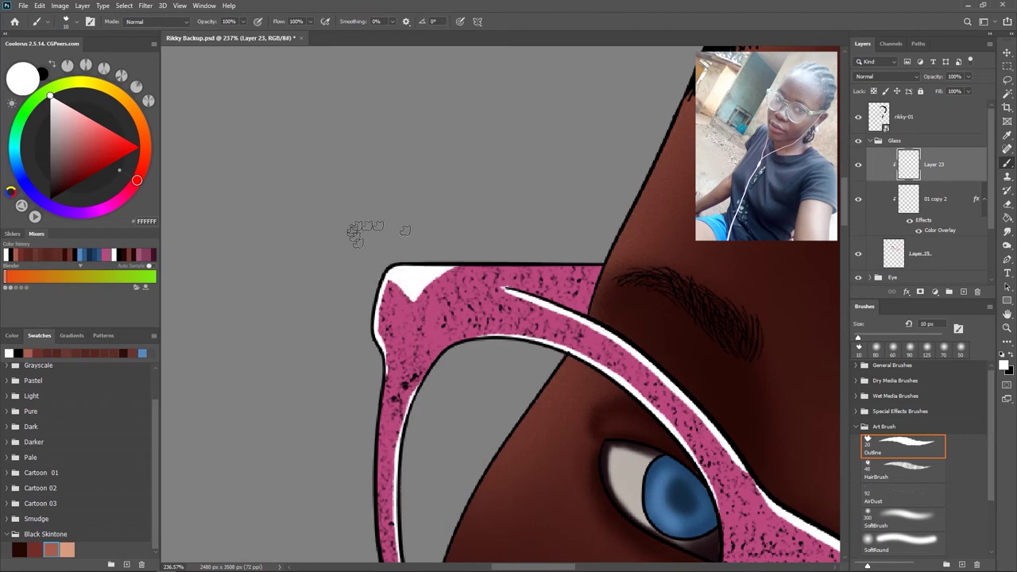
pyautogui.moveTo(361, 253); pyautogui.dragTo(367, 283)
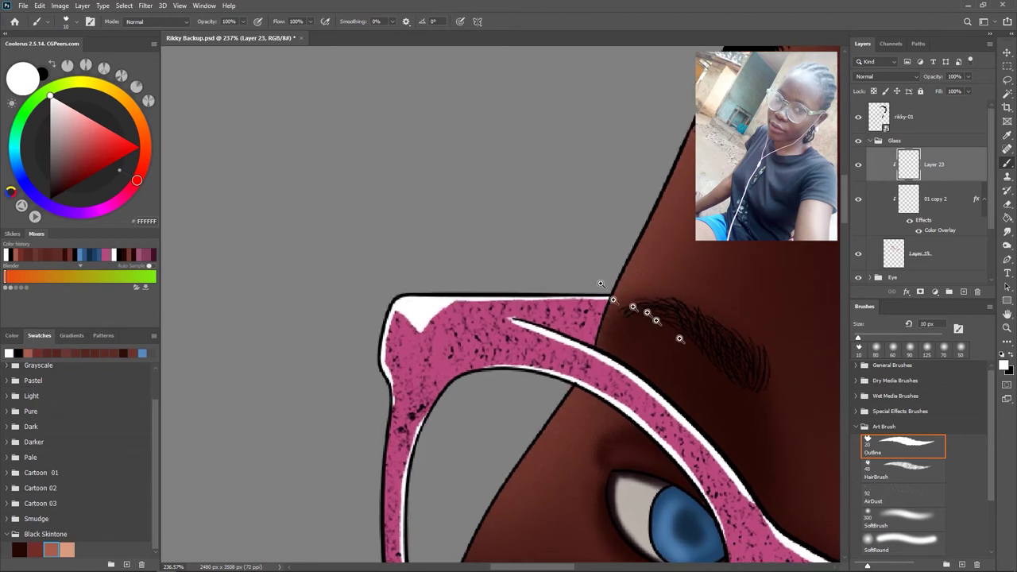
pyautogui.scroll(-5, 593, 271)
pyautogui.scroll(5, 457, 246)
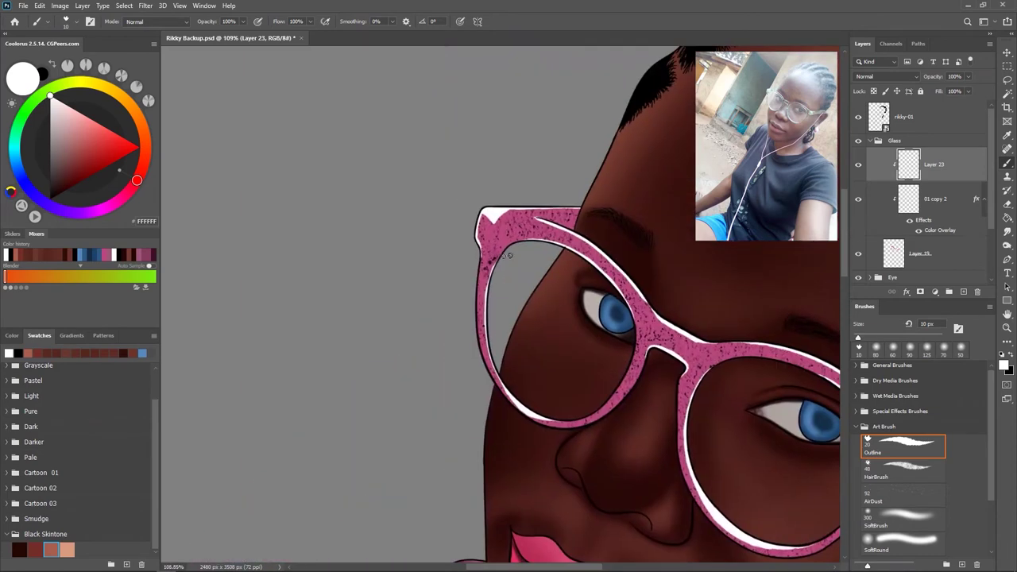
pyautogui.scroll(2, 508, 245)
pyautogui.scroll(2, 508, 245)
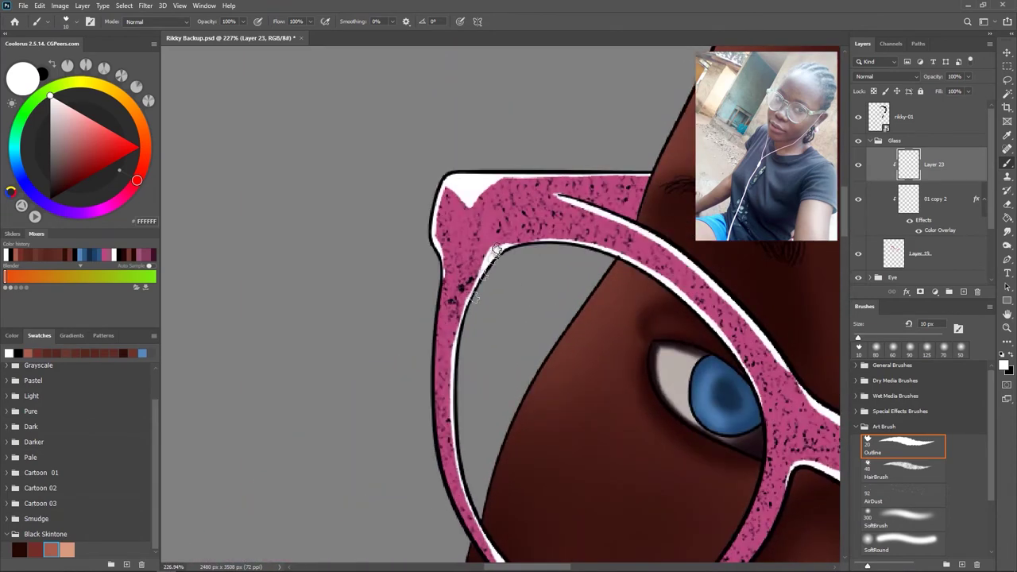
pyautogui.scroll(-10, 592, 362)
pyautogui.scroll(3, 591, 363)
pyautogui.scroll(2, 592, 363)
# - Soften the white highlights with a 2.5-pixel Gaussian Blur and duplicate the pink frame layer above them
pyautogui.scroll(1, 592, 363)
pyautogui.click(162, 5)
pyautogui.click(304, 170)
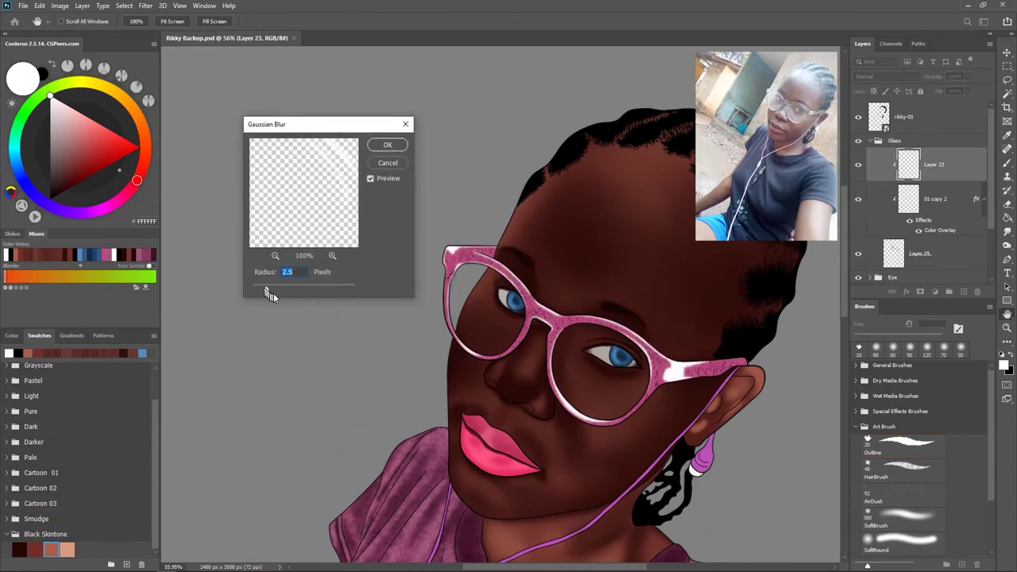
pyautogui.click(395, 162)
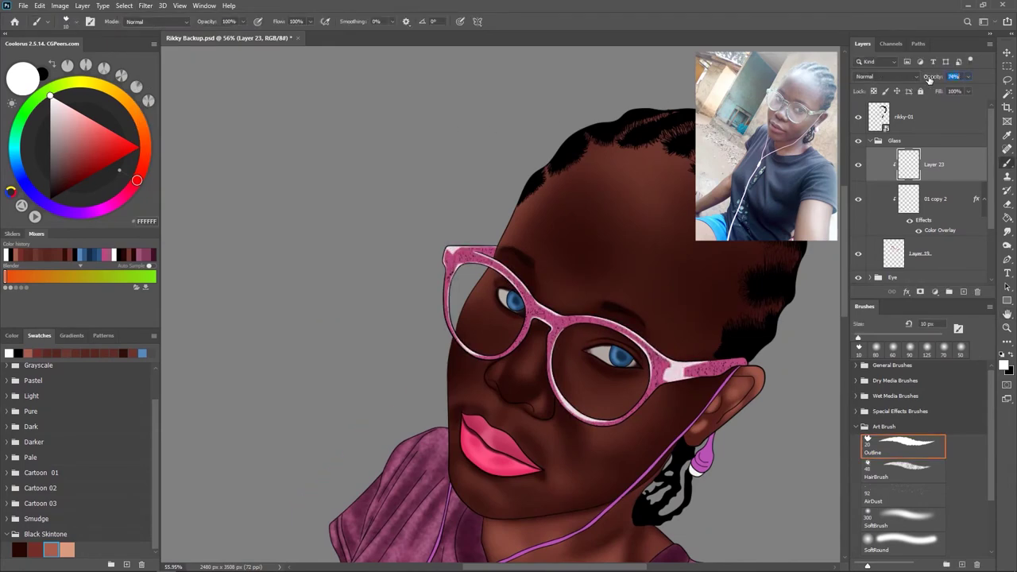
pyautogui.moveTo(935, 198); pyautogui.dragTo(922, 131)
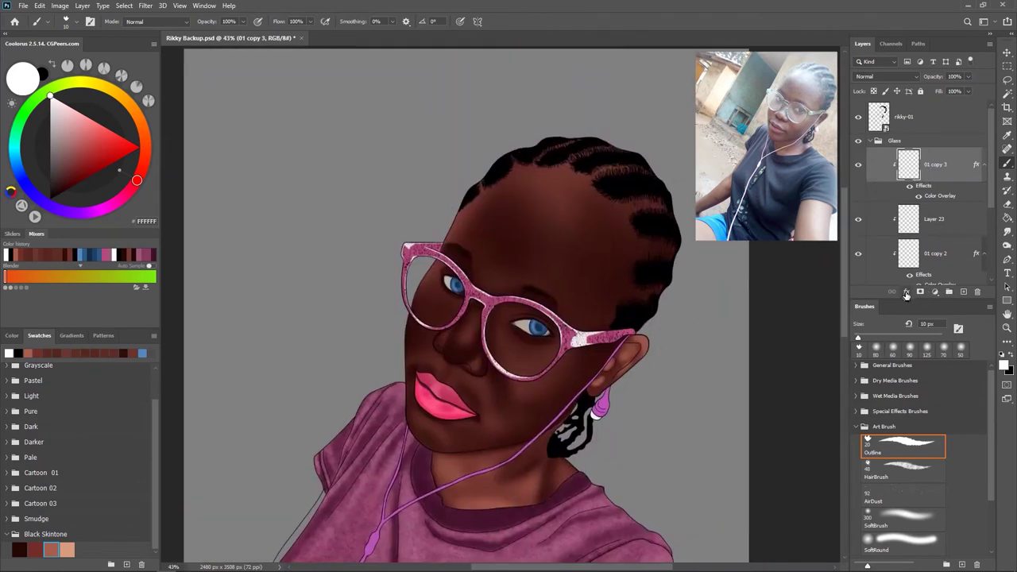
# - Give the white highlight layer a light pink ffafd4 Color Overlay
pyautogui.click(933, 219)
pyautogui.click(905, 292)
pyautogui.click(924, 365)
pyautogui.click(848, 156)
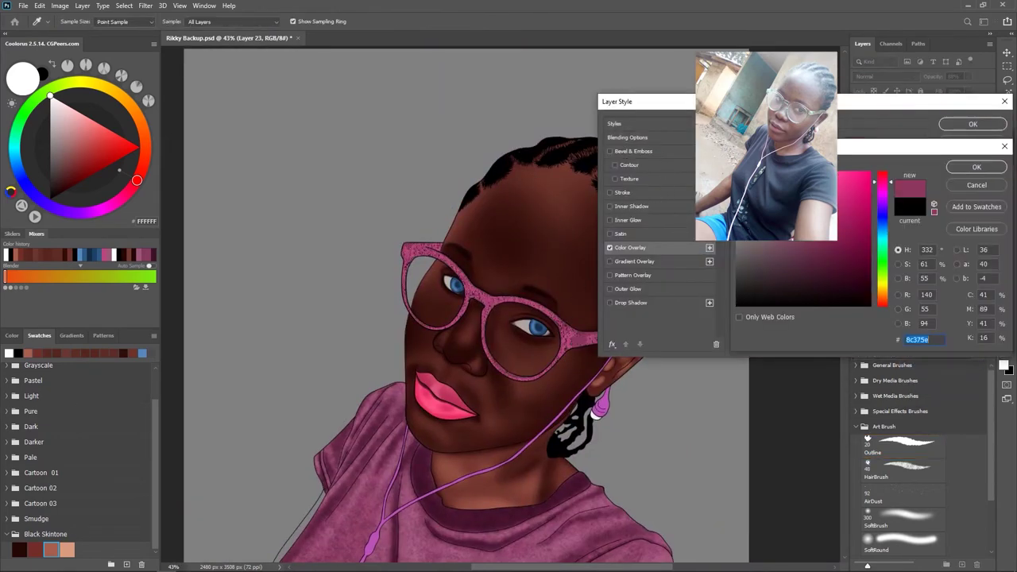
pyautogui.scroll(3, 509, 318)
pyautogui.scroll(-3, 508, 318)
pyautogui.click(516, 349)
pyautogui.click(525, 358)
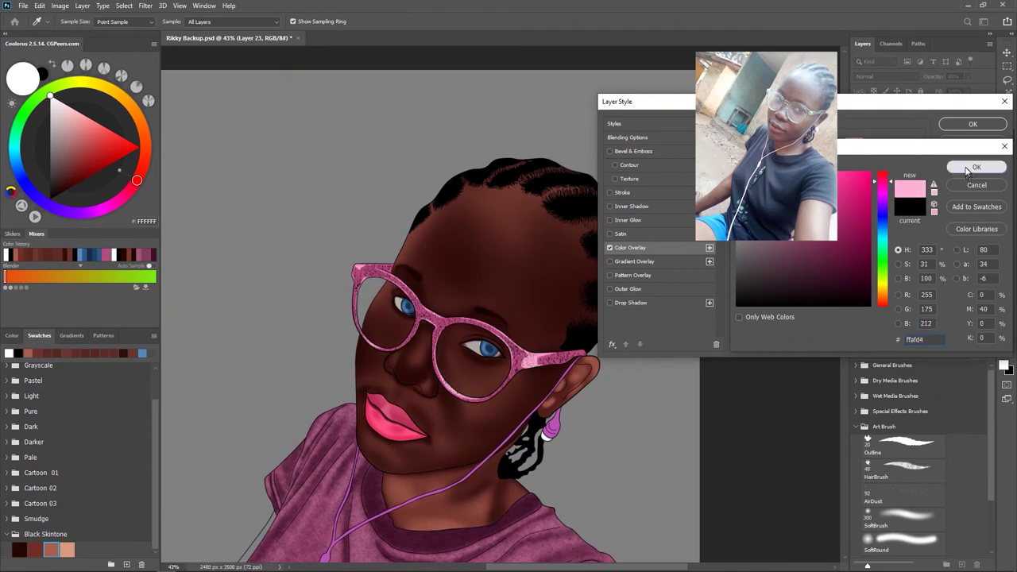
pyautogui.click(976, 167)
pyautogui.click(972, 124)
pyautogui.scroll(-3, 644, 318)
pyautogui.scroll(3, 616, 297)
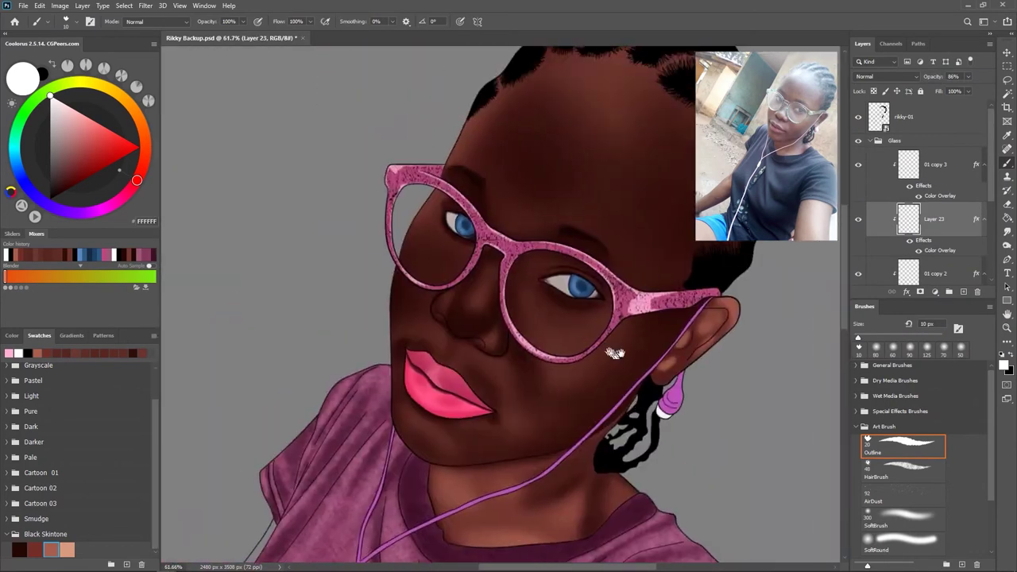
# - Collapse the Glass group, add Layer 24 above Layer 18, and clip it to the skin
pyautogui.scroll(-3, 627, 334)
pyautogui.scroll(-1, 636, 353)
pyautogui.scroll(3, 556, 198)
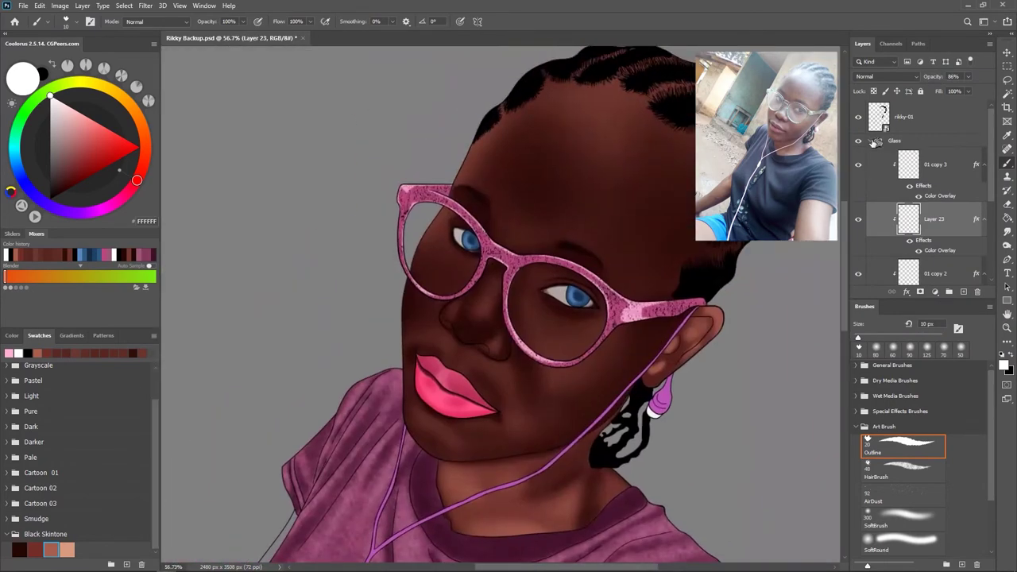
pyautogui.click(870, 140)
pyautogui.scroll(-3, 992, 176)
pyautogui.click(933, 142)
pyautogui.press('x')
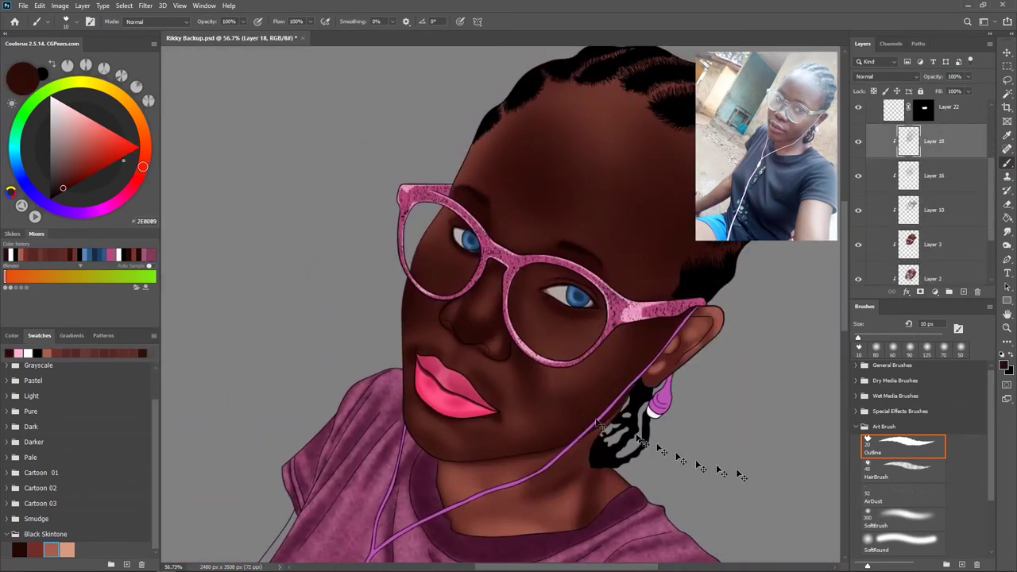
pyautogui.scroll(3, 468, 341)
pyautogui.scroll(2, 465, 342)
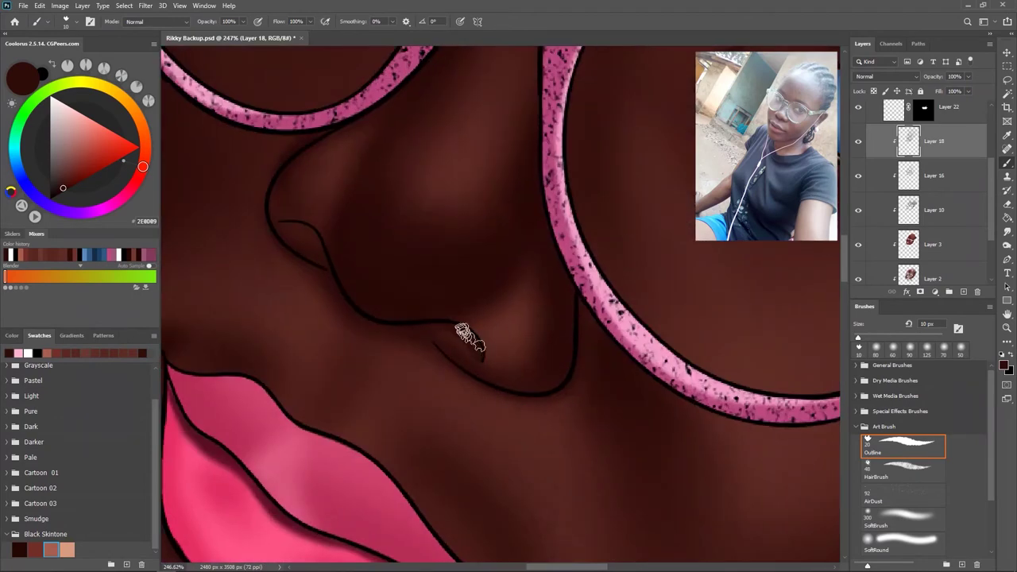
pyautogui.scroll(-5, 438, 322)
pyautogui.scroll(5, 491, 373)
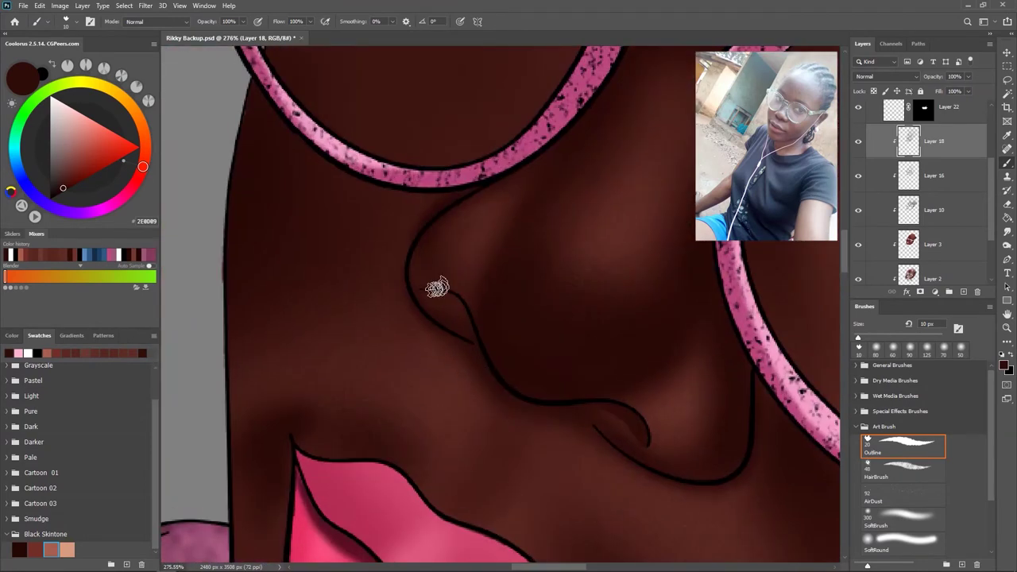
pyautogui.scroll(-5, 644, 359)
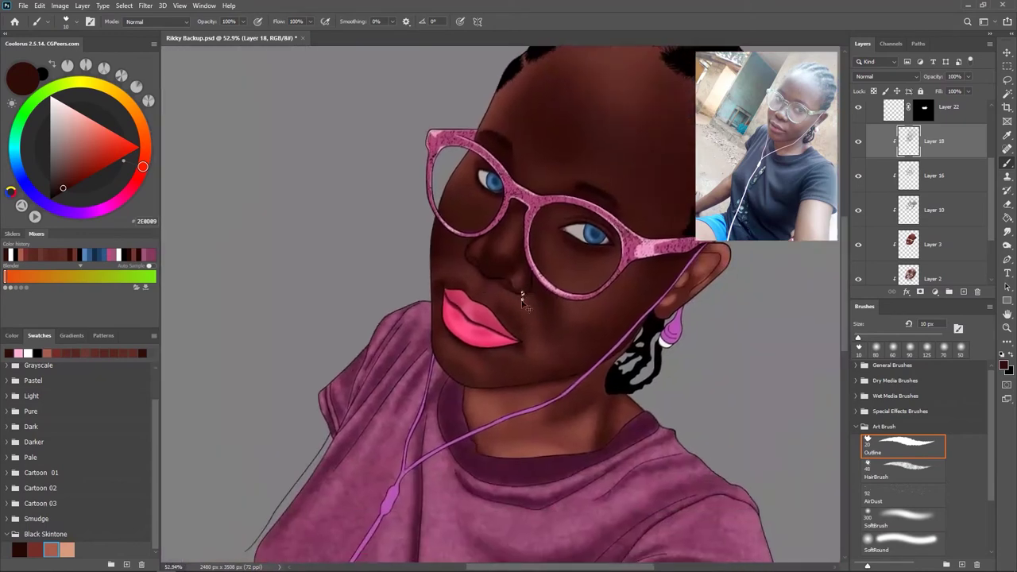
pyautogui.scroll(-2, 644, 359)
pyautogui.scroll(-1, 644, 359)
pyautogui.click(964, 291)
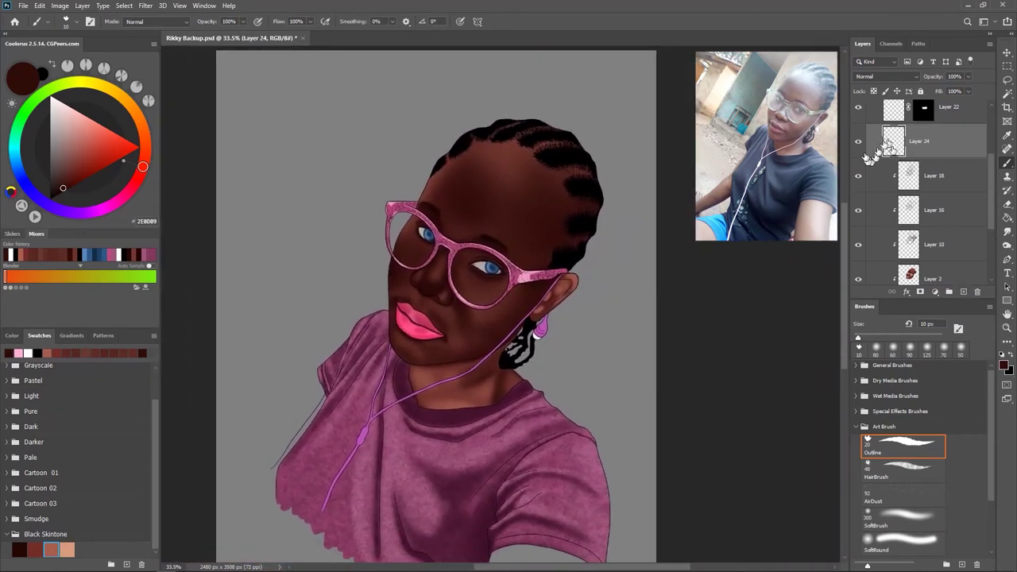
pyautogui.hotkey('ctrl', 'alt', 'g')
pyautogui.scroll(2, 441, 295)
# - With a large soft brush in peach D79B7C, paint a highlight on the forehead
pyautogui.click(903, 518)
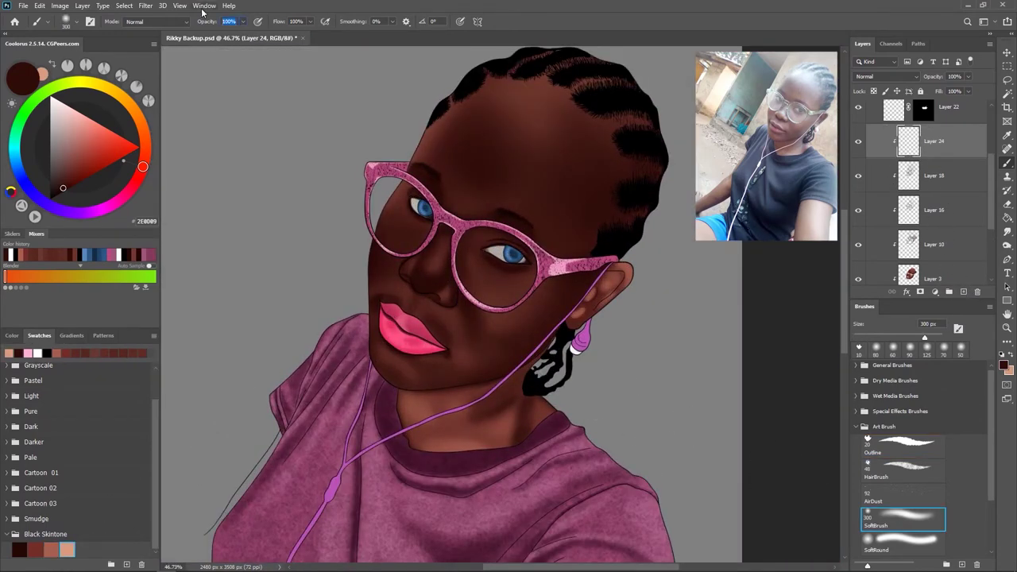
pyautogui.scroll(1, 493, 262)
pyautogui.press('[')
pyautogui.press('[')
pyautogui.press('[')
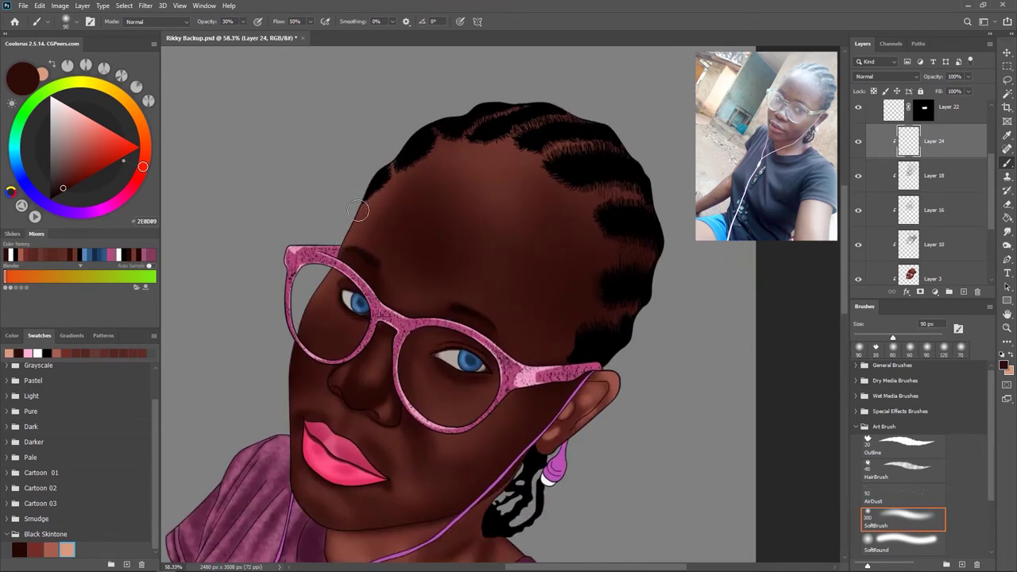
pyautogui.click(67, 548)
pyautogui.press(']')
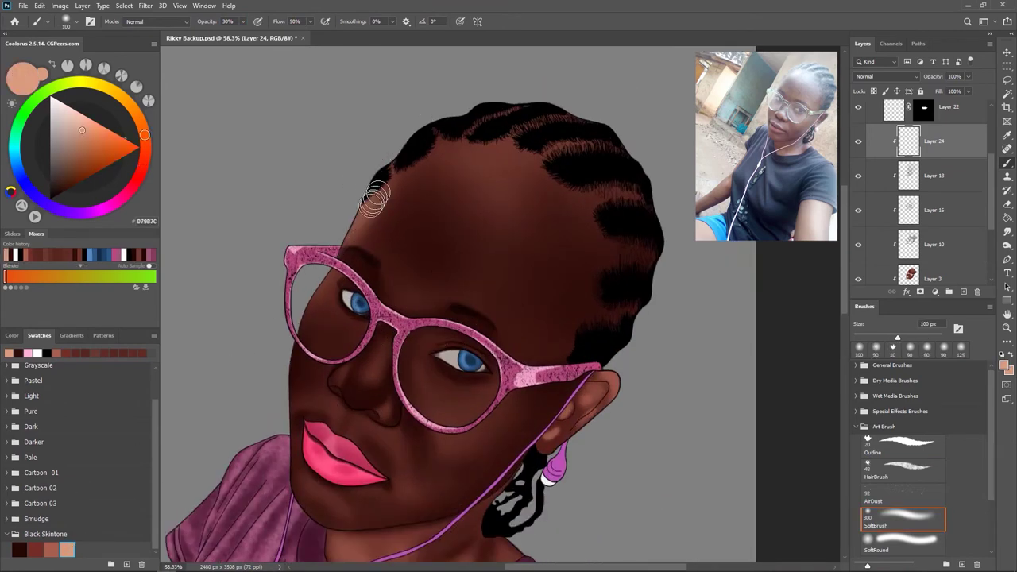
pyautogui.press(']')
pyautogui.press(']')
pyautogui.press(']')
pyautogui.moveTo(429, 179); pyautogui.dragTo(468, 151)
pyautogui.press(']')
pyautogui.press(']')
pyautogui.press(']')
pyautogui.press('[')
pyautogui.press('[')
pyautogui.press('[')
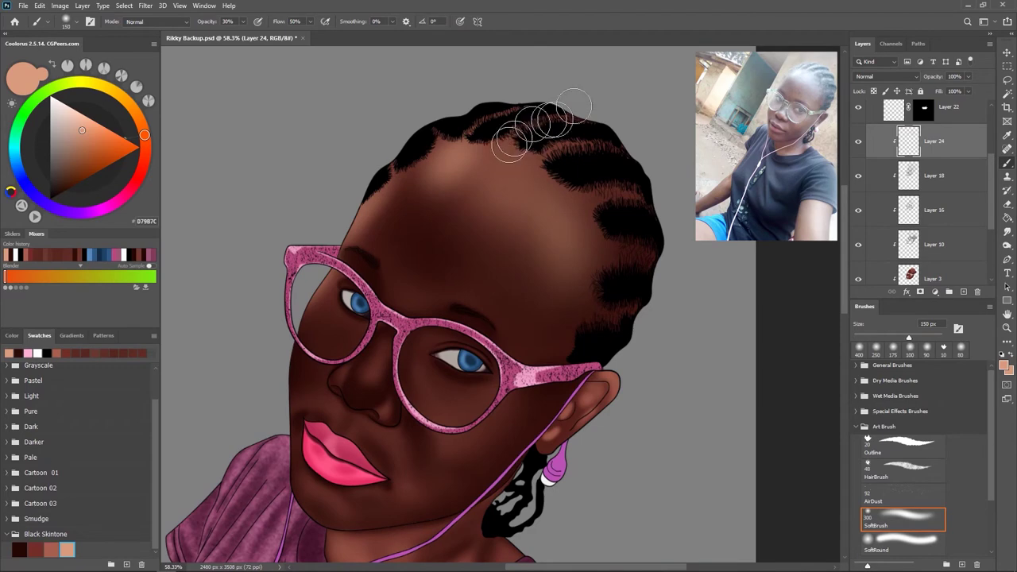
# - Paint a soft peach highlight on the cheek below the glasses
pyautogui.moveTo(483, 125); pyautogui.dragTo(468, 73)
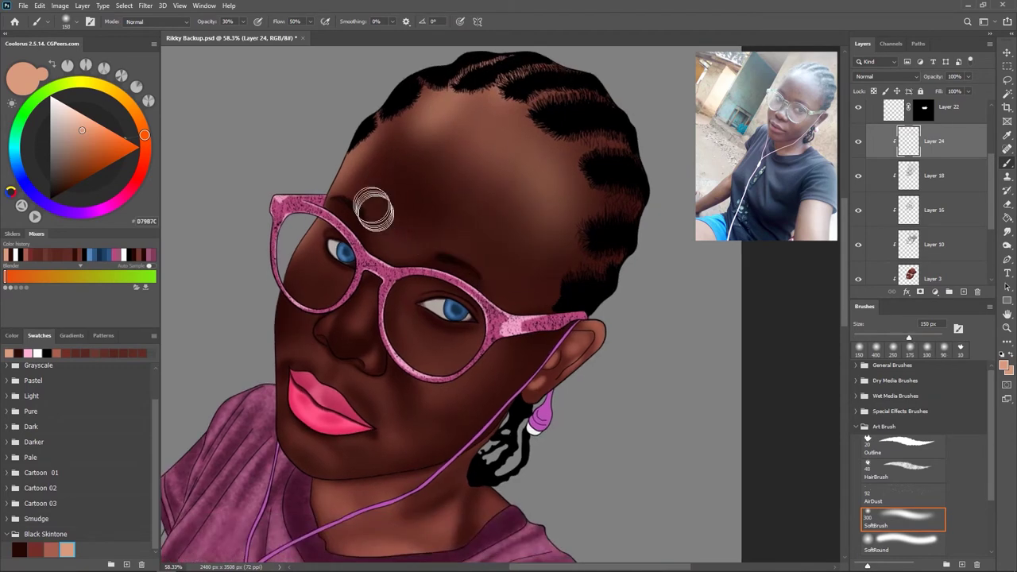
pyautogui.moveTo(512, 296); pyautogui.dragTo(556, 215)
pyautogui.press('[')
pyautogui.moveTo(519, 257); pyautogui.dragTo(551, 250)
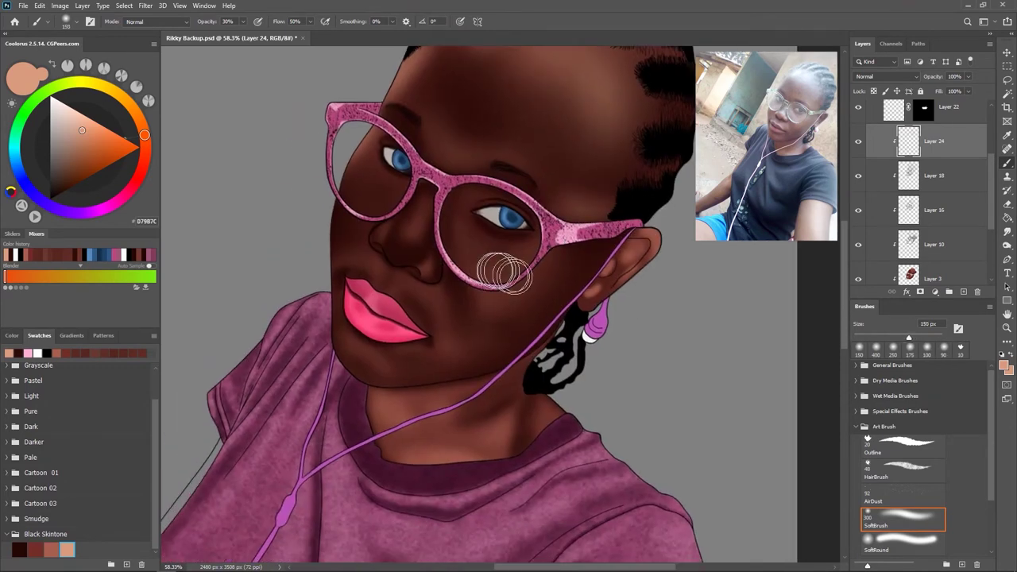
pyautogui.moveTo(525, 309)
pyautogui.mouseDown()
pyautogui.moveTo(545, 277)
pyautogui.moveTo(533, 193)
pyautogui.mouseUp()
pyautogui.scroll(-3, 533, 193)
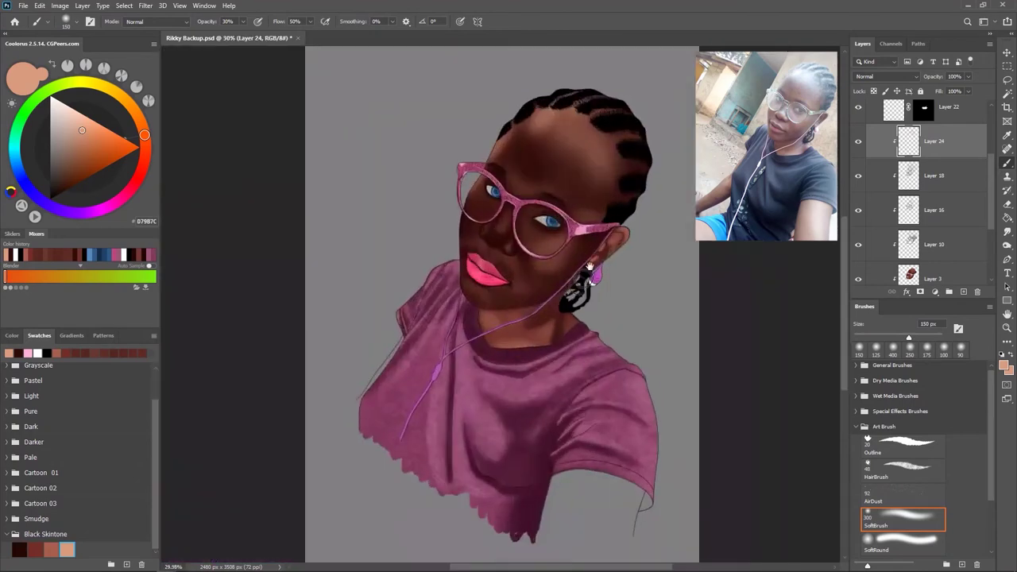
pyautogui.scroll(4, 499, 332)
pyautogui.press(']')
pyautogui.scroll(-2, 458, 303)
pyautogui.press('[')
pyautogui.press('[')
pyautogui.press('[')
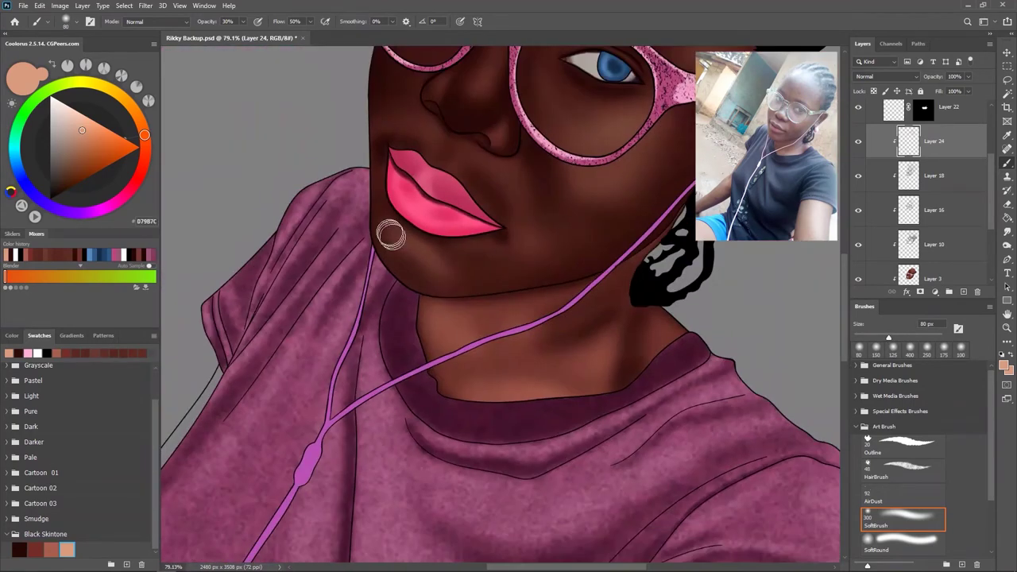
pyautogui.scroll(-1, 497, 265)
pyautogui.press(']')
pyautogui.press(']')
pyautogui.press(']')
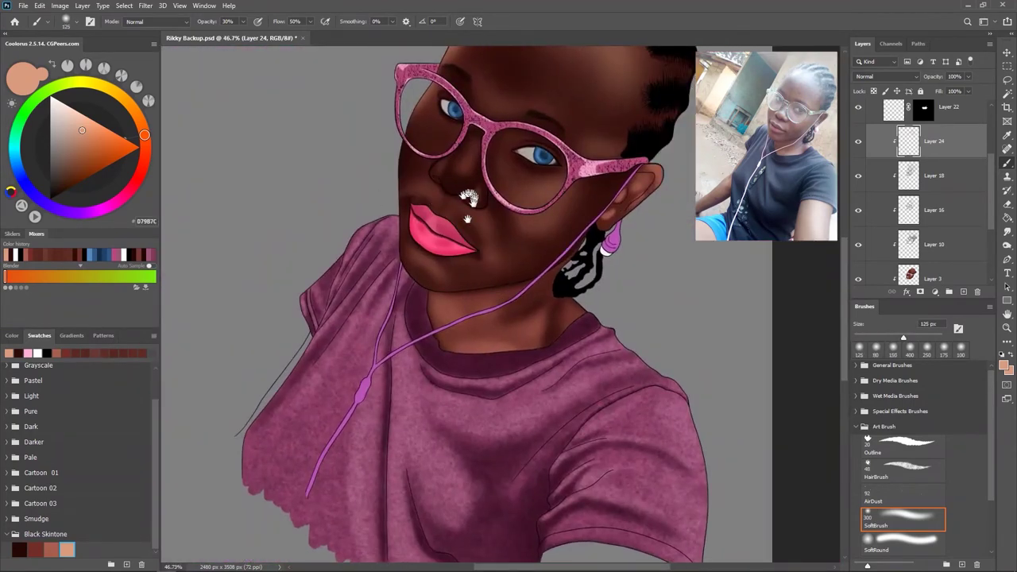
# - Highlight the skin just above the lips and the lips themselves
pyautogui.moveTo(476, 159); pyautogui.dragTo(447, 204)
pyautogui.press('[')
pyautogui.press('[')
pyautogui.press('[')
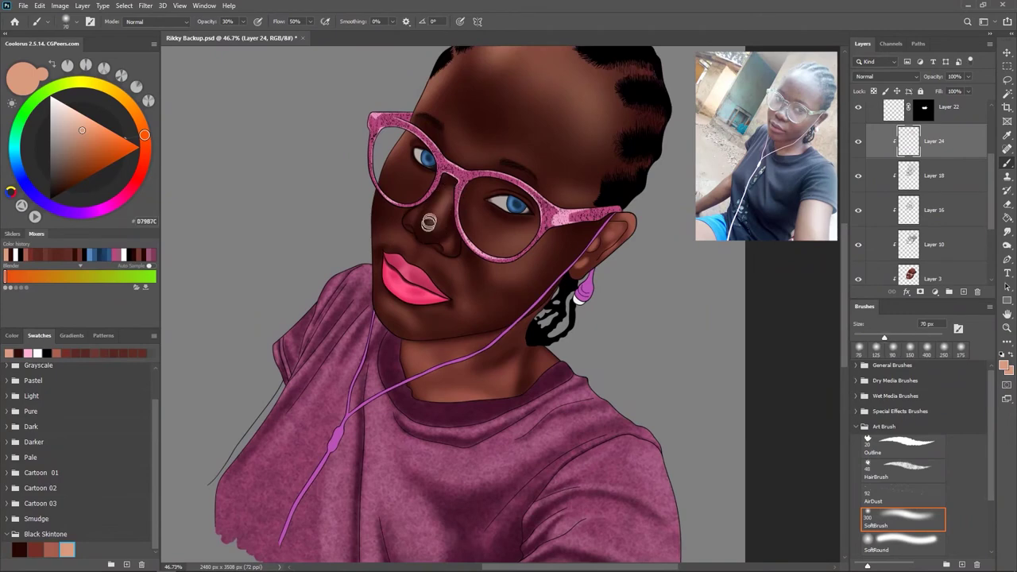
pyautogui.scroll(-2, 520, 242)
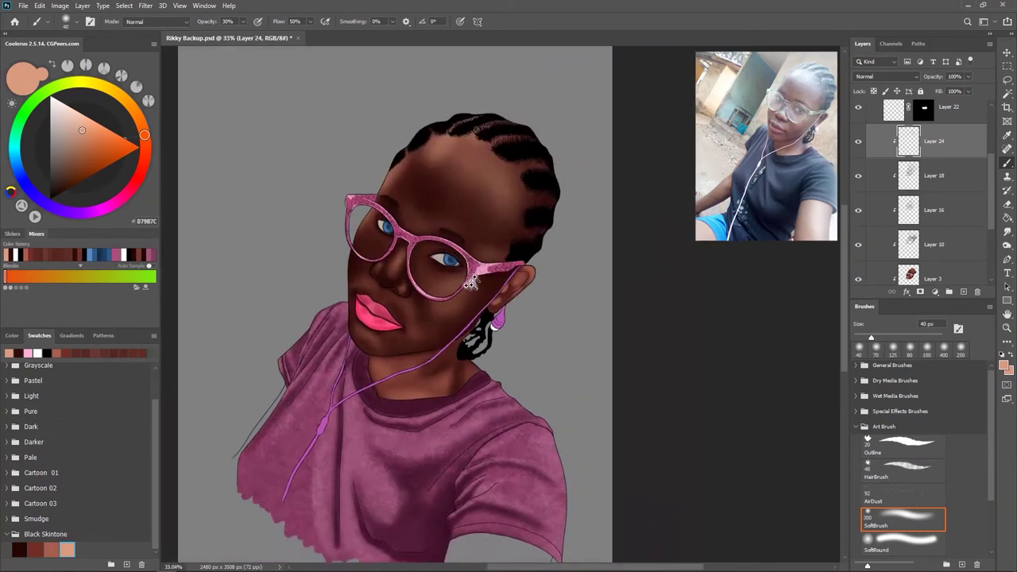
pyautogui.scroll(3, 493, 278)
pyautogui.press(']')
pyautogui.press(']')
pyautogui.press(']')
pyautogui.press(']')
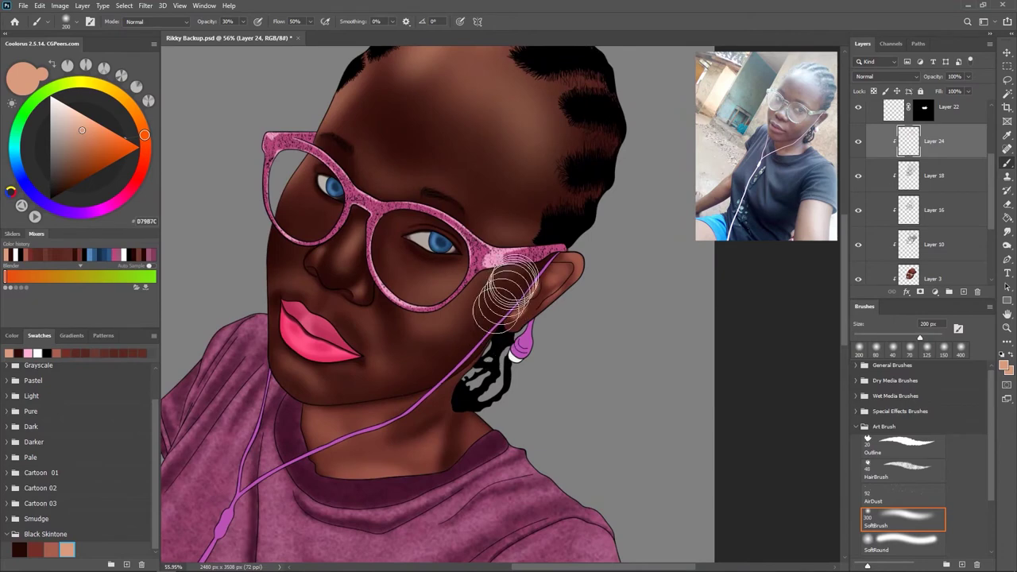
pyautogui.scroll(-3, 508, 302)
pyautogui.scroll(2, 517, 306)
pyautogui.scroll(-2, 516, 306)
pyautogui.press(']')
pyautogui.press(']')
pyautogui.press(']')
pyautogui.scroll(-1, 517, 294)
pyautogui.scroll(3, 501, 270)
pyautogui.press('[')
pyautogui.press('[')
pyautogui.press('[')
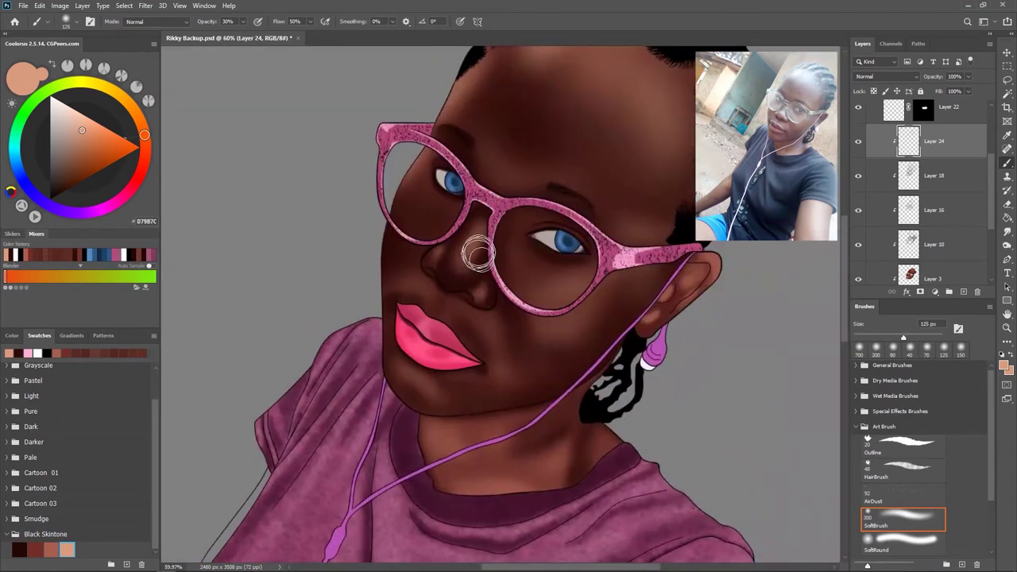
pyautogui.scroll(-4, 464, 258)
pyautogui.scroll(3, 468, 266)
pyautogui.scroll(3, 473, 274)
pyautogui.scroll(1, 476, 278)
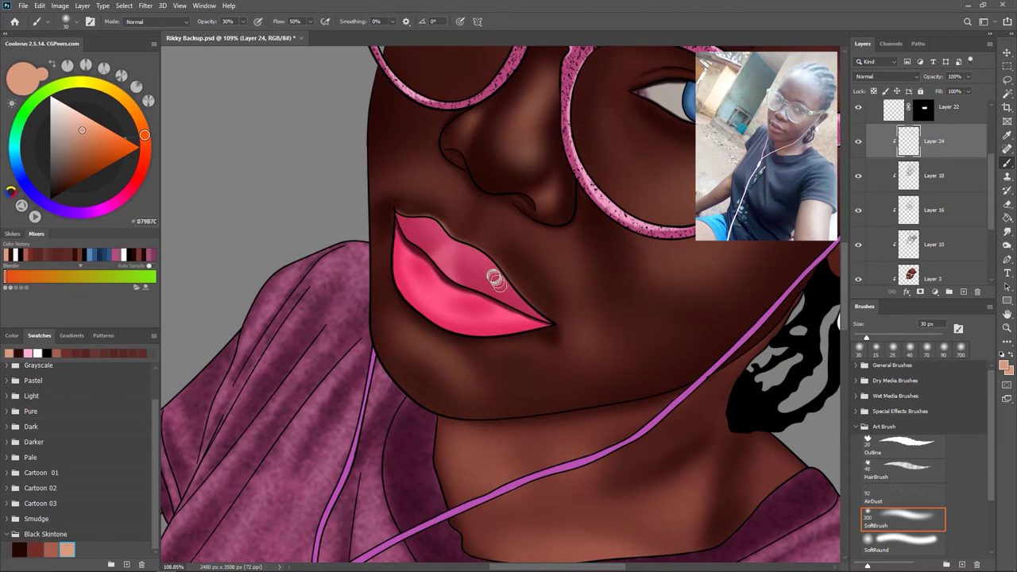
pyautogui.scroll(-5, 494, 284)
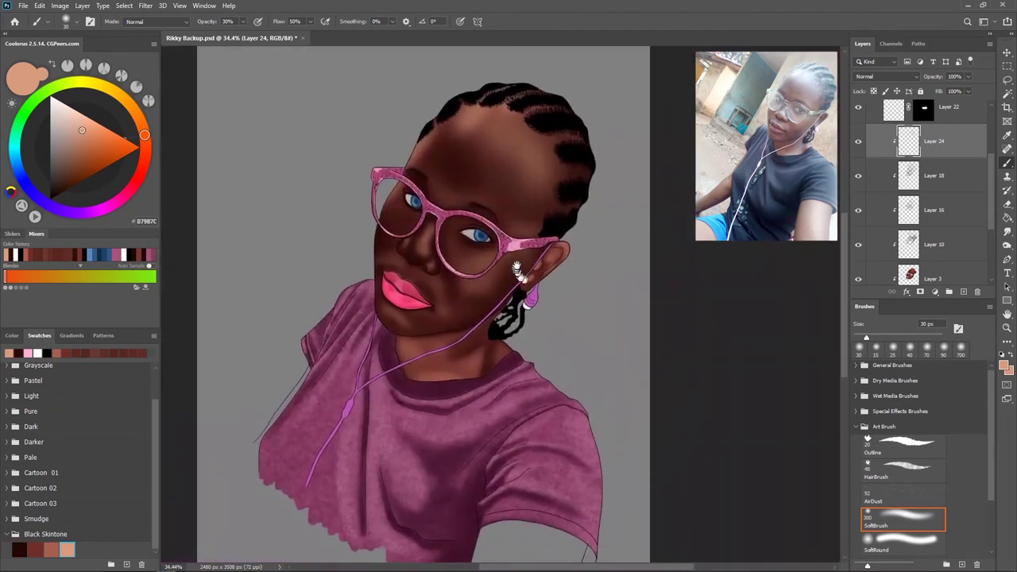
# - Lower Layer 24's opacity and add a new empty Layer 25 above it
pyautogui.moveTo(942, 76); pyautogui.dragTo(929, 82)
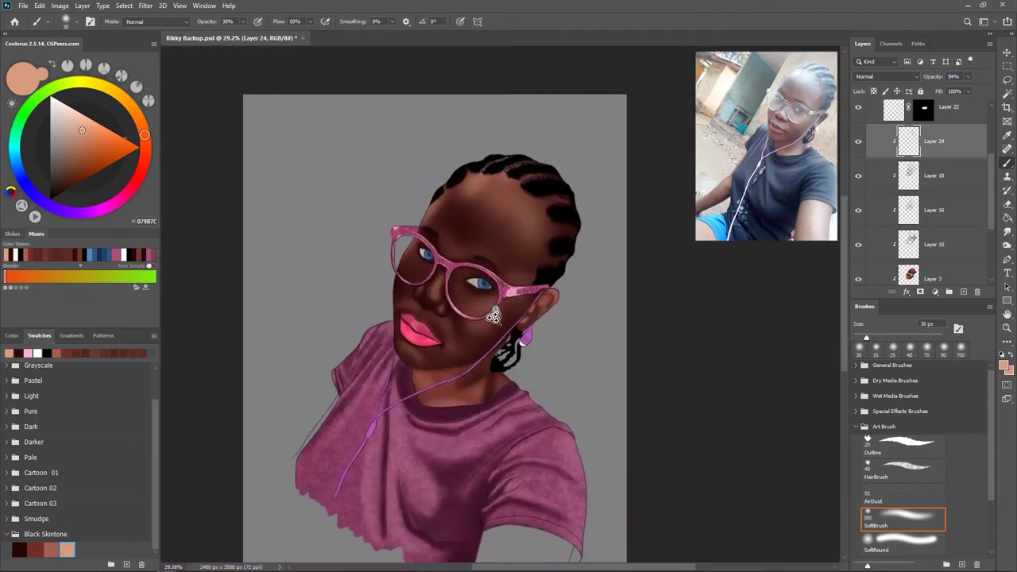
pyautogui.scroll(3, 601, 368)
pyautogui.scroll(-2, 580, 381)
pyautogui.scroll(1, 554, 401)
pyautogui.scroll(1, 553, 401)
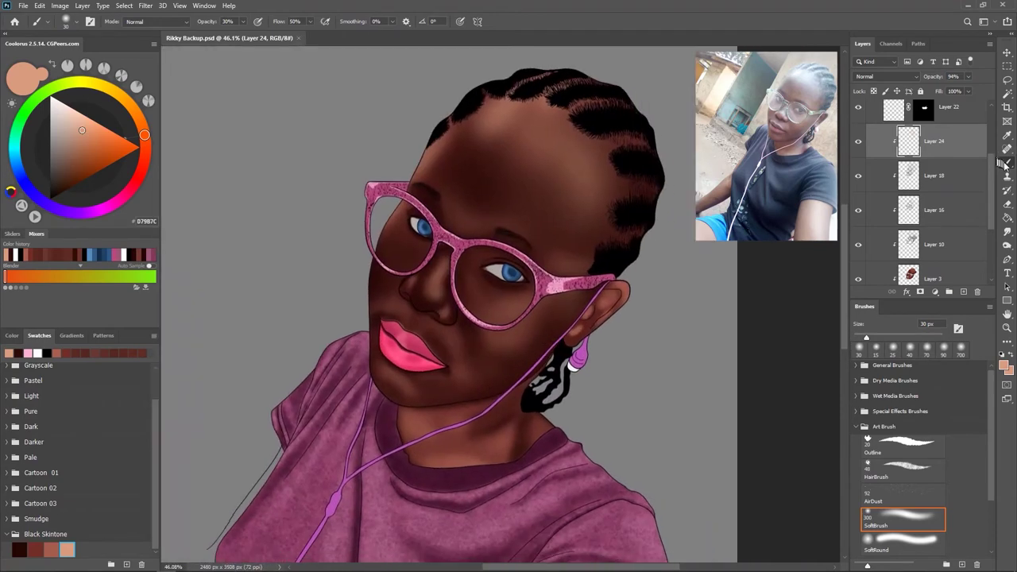
pyautogui.hotkey('shift', 'b')
pyautogui.hotkey('ctrl', 'shift', 'alt', 'n')
pyautogui.scroll(3, 975, 194)
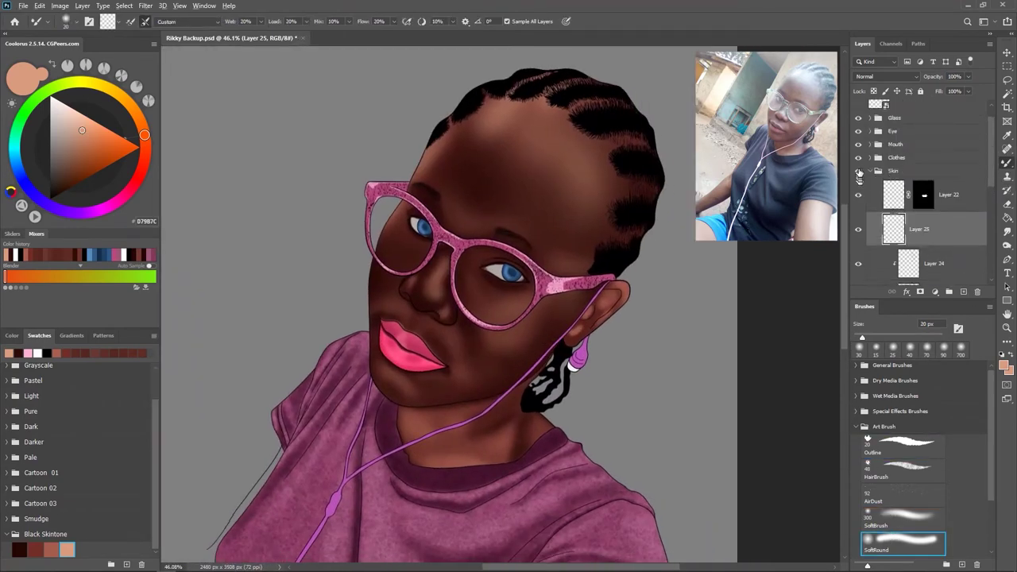
# - Isolate the Skin layer and blend the forehead skin tones with a 250 px brush
pyautogui.keyDown('alt'); pyautogui.click(858, 171); pyautogui.keyUp('alt')
pyautogui.press(']')
pyautogui.press(']')
pyautogui.press(']')
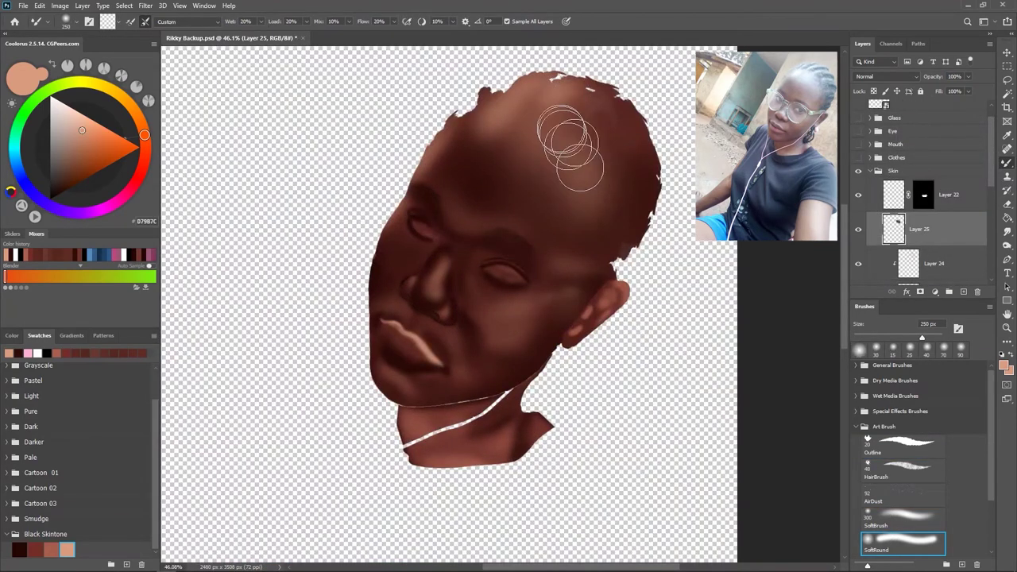
pyautogui.moveTo(535, 90)
pyautogui.mouseDown()
pyautogui.moveTo(515, 129)
pyautogui.moveTo(578, 256)
pyautogui.mouseUp()
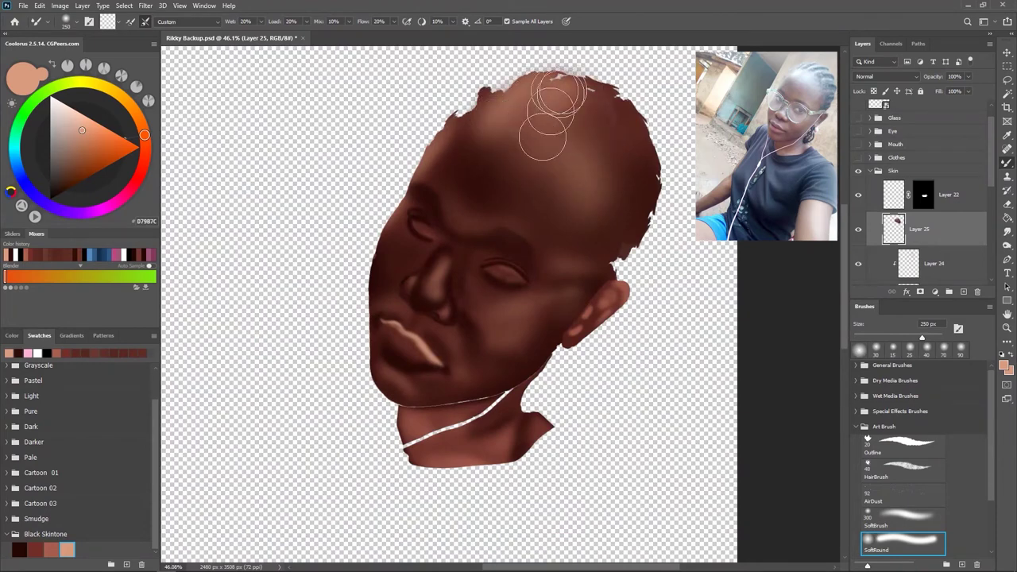
# - Clip Layer 25 to the skin below, resizing the brush to 100 px, then unhide all layers
pyautogui.press('[')
pyautogui.press('[')
pyautogui.press('[')
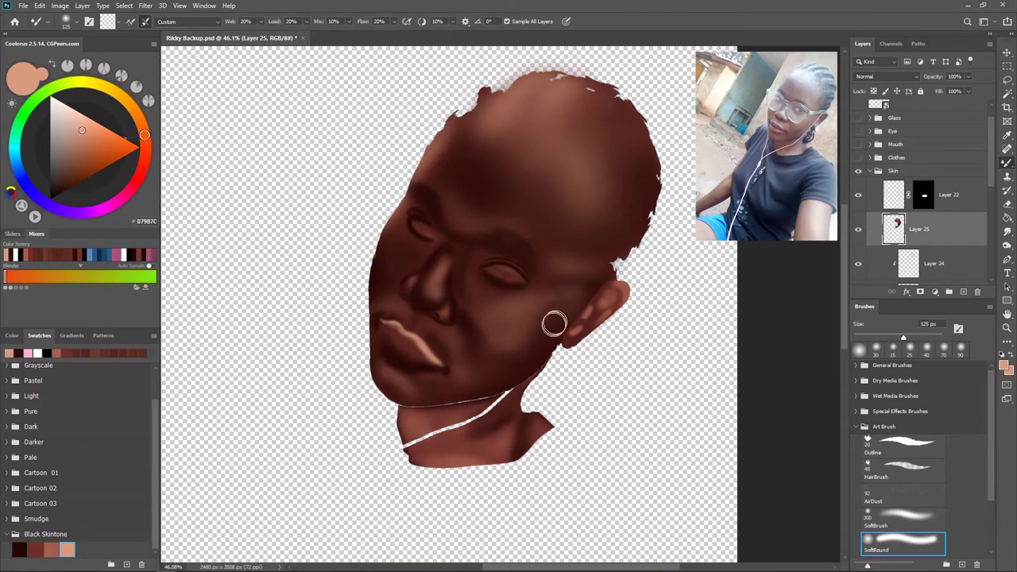
pyautogui.press(']')
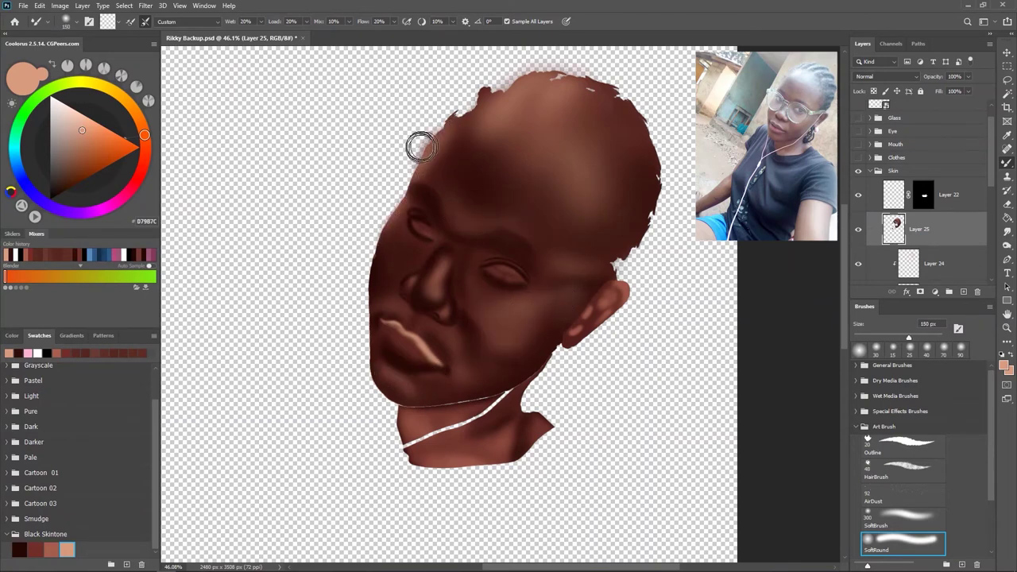
pyautogui.hotkey('ctrl', 'alt', 'g')
pyautogui.press('[')
pyautogui.press('[')
pyautogui.press('[')
pyautogui.press('[')
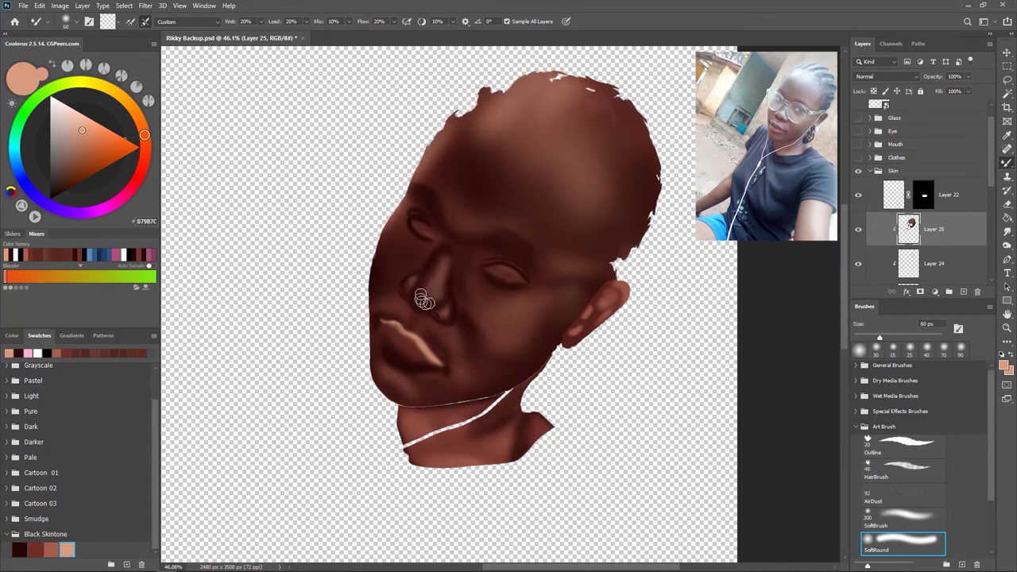
pyautogui.keyDown('alt'); pyautogui.click(858, 171); pyautogui.keyUp('alt')
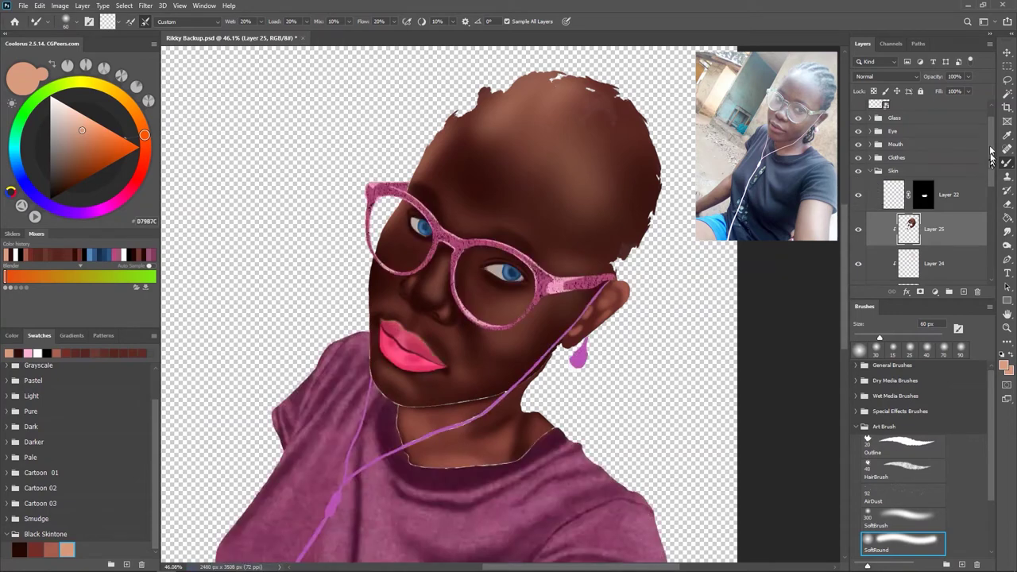
# - Zoom out to see the whole portrait, then enlarge the brush and zoom back in on the figure
pyautogui.scroll(-5, 921, 206)
pyautogui.hotkey('ctrl', '-')
pyautogui.moveTo(606, 344); pyautogui.dragTo(601, 340)
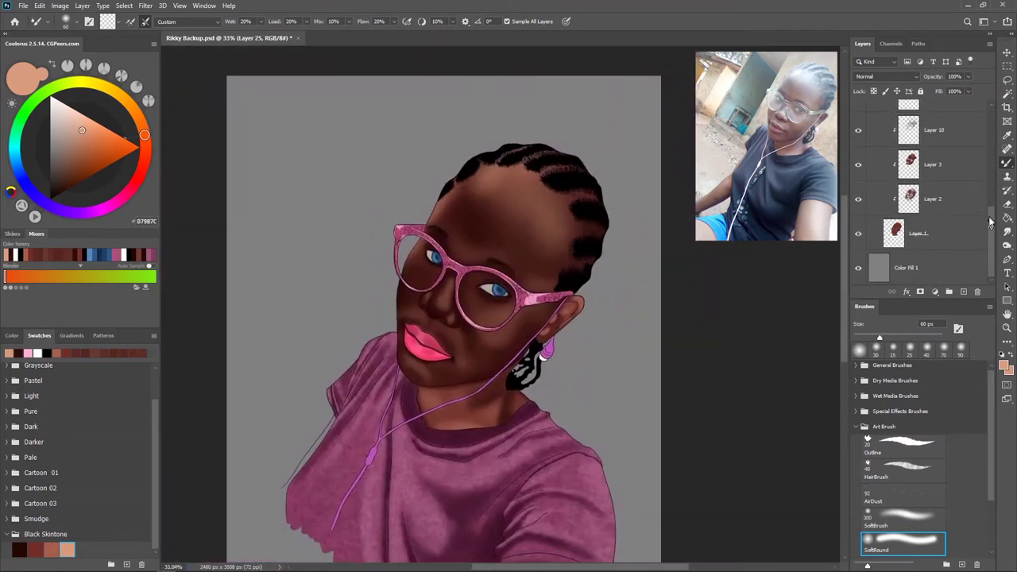
pyautogui.scroll(5, 921, 199)
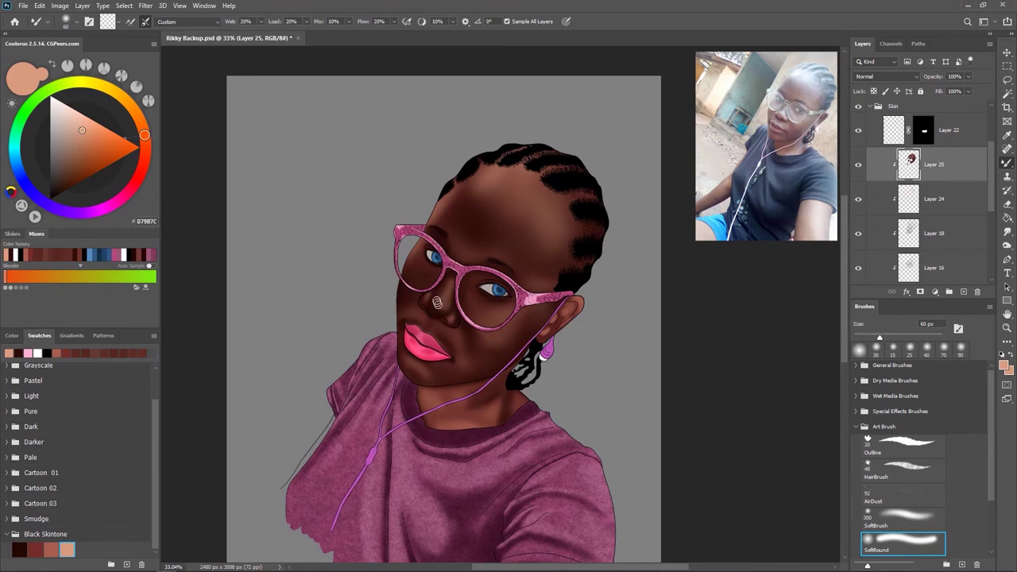
pyautogui.press(']')
pyautogui.press(']')
pyautogui.press(']')
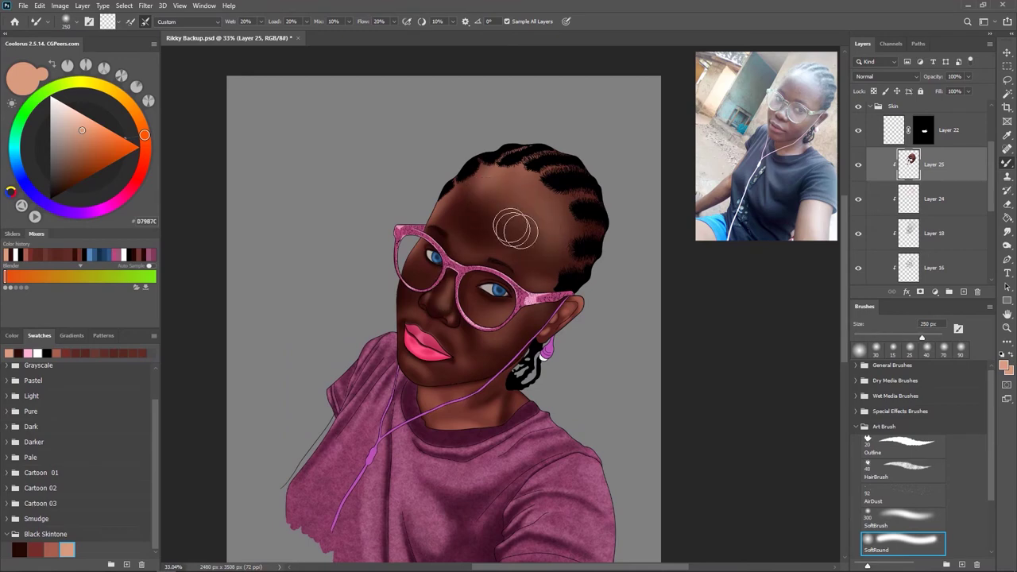
pyautogui.scroll(1, 474, 243)
pyautogui.moveTo(474, 244); pyautogui.dragTo(509, 79)
# - Fine-tune the brush size and add a new empty Layer 26 above Layer 25
pyautogui.scroll(-1, 527, 57)
pyautogui.scroll(5, 522, 227)
pyautogui.press('[')
pyautogui.press('[')
pyautogui.press('[')
pyautogui.press('[')
pyautogui.press('[')
pyautogui.press('[')
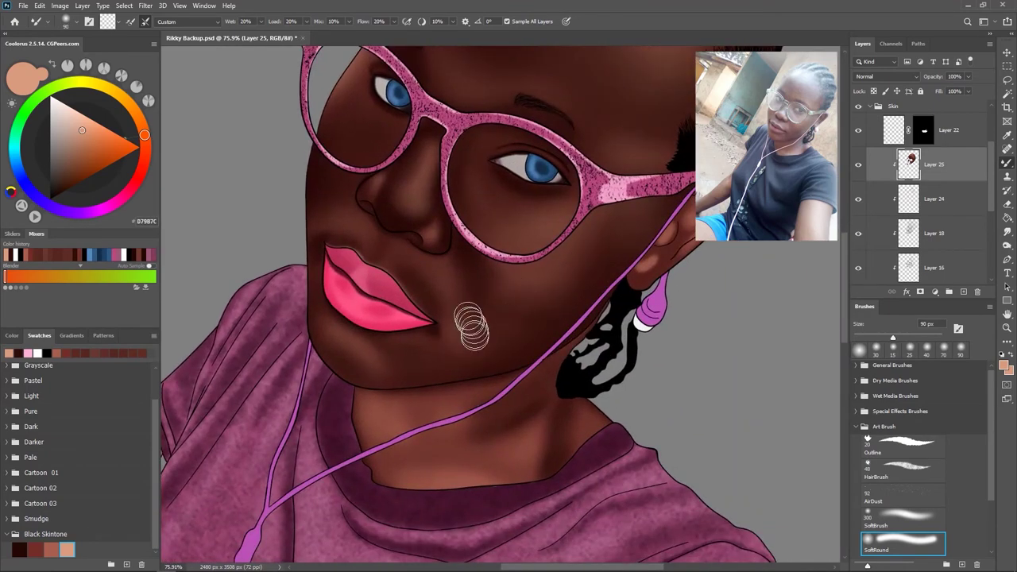
pyautogui.press('[')
pyautogui.scroll(-2, 465, 339)
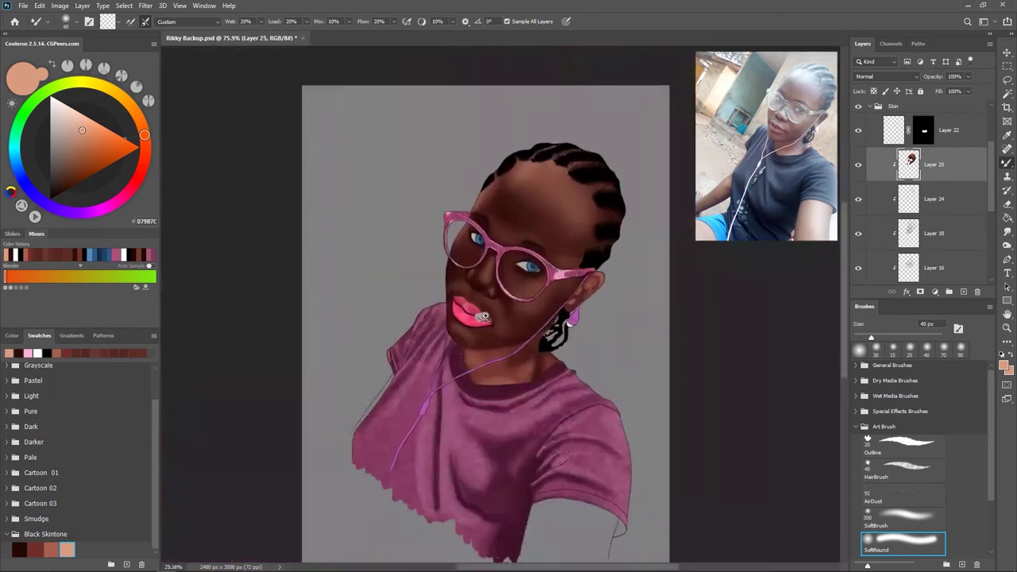
pyautogui.scroll(2, 465, 234)
pyautogui.press(']')
pyautogui.press(']')
pyautogui.press(']')
pyautogui.scroll(-2, 479, 252)
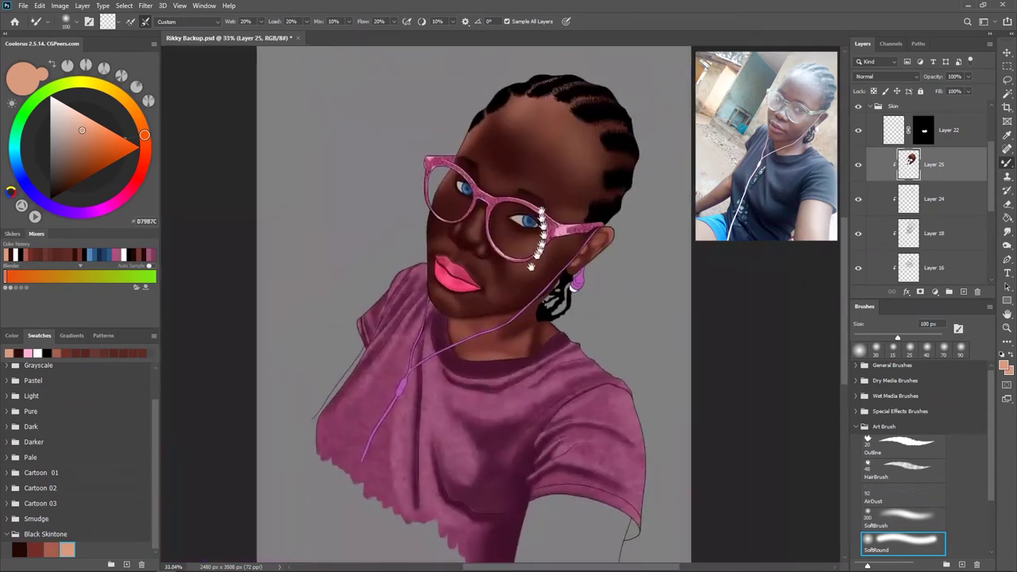
pyautogui.scroll(2, 512, 308)
pyautogui.hotkey('ctrl', 'shift', 'alt', 'n')
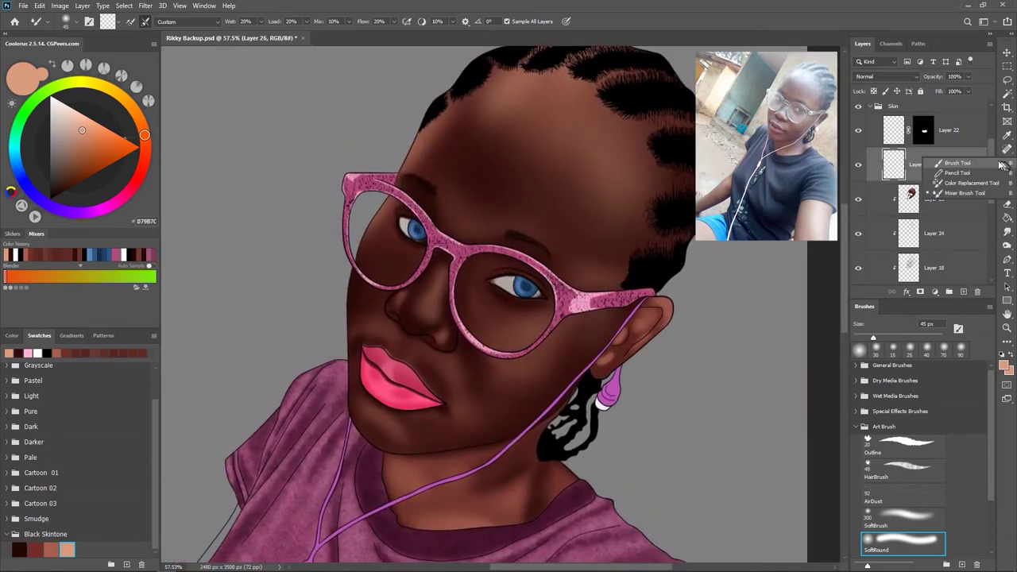
# - Switch to the SoftBrush preset and pick a mid-brown skin colour
pyautogui.click(903, 519)
pyautogui.scroll(3, 613, 143)
pyautogui.scroll(-3, 613, 144)
pyautogui.scroll(2, 563, 215)
pyautogui.keyDown('alt'); pyautogui.click(558, 243); pyautogui.keyUp('alt')
pyautogui.scroll(1, 558, 243)
pyautogui.scroll(1, 508, 248)
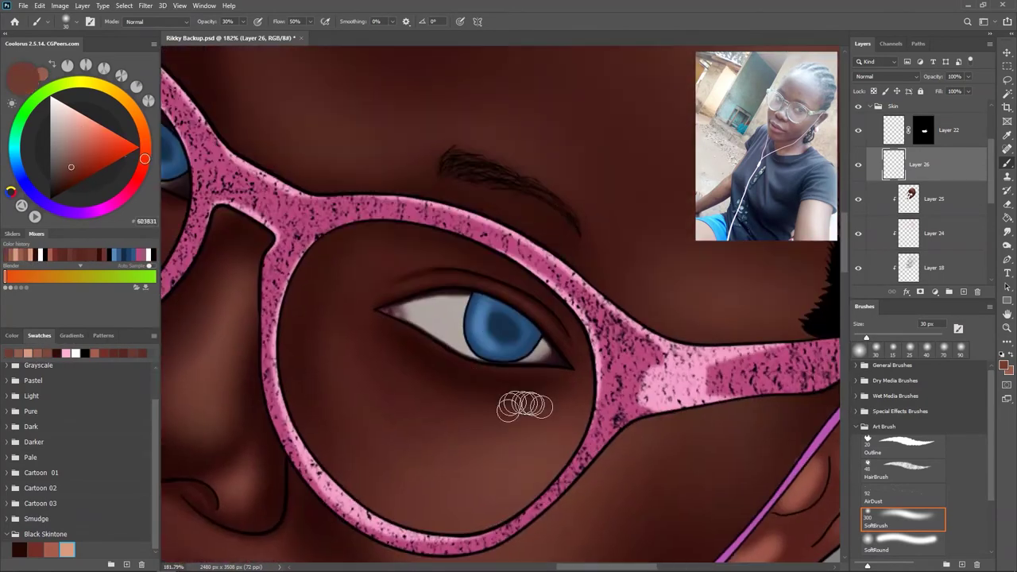
pyautogui.scroll(-3, 509, 248)
pyautogui.scroll(2, 508, 255)
pyautogui.scroll(1, 508, 255)
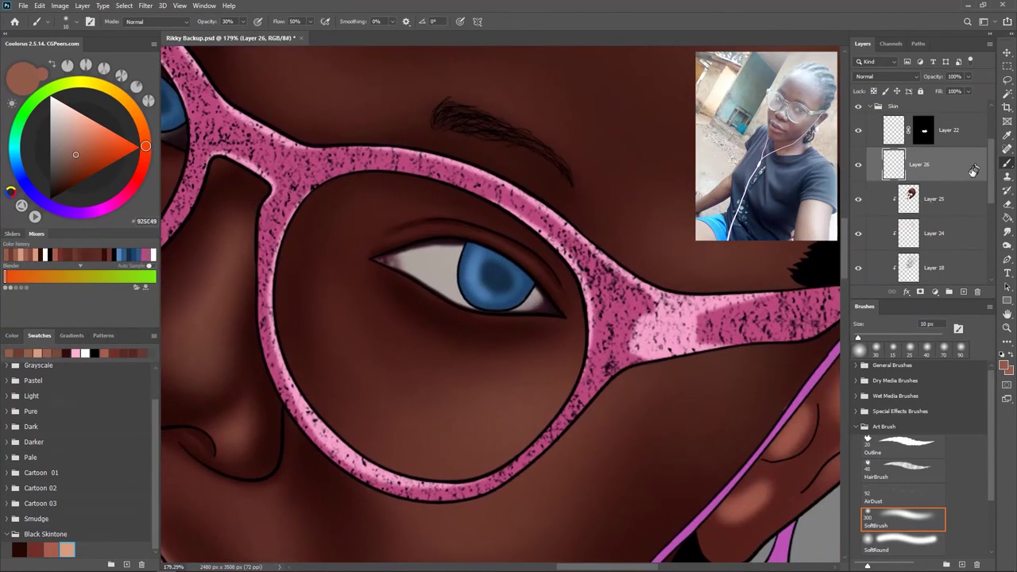
# - Delete the empty Layer 26 and enlarge the brush slightly
pyautogui.moveTo(975, 165); pyautogui.dragTo(977, 291)
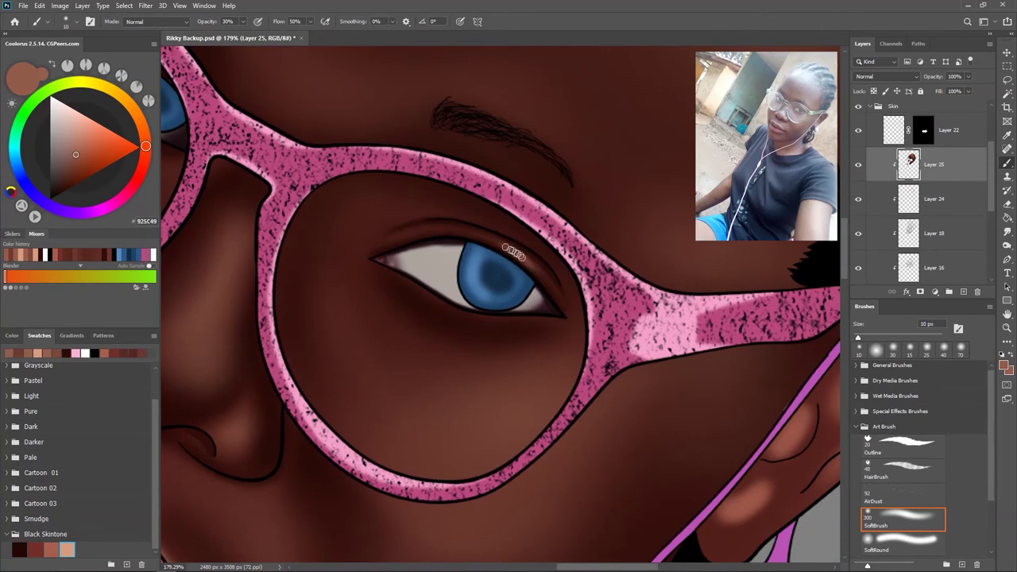
pyautogui.press(']')
pyautogui.scroll(-3, 502, 258)
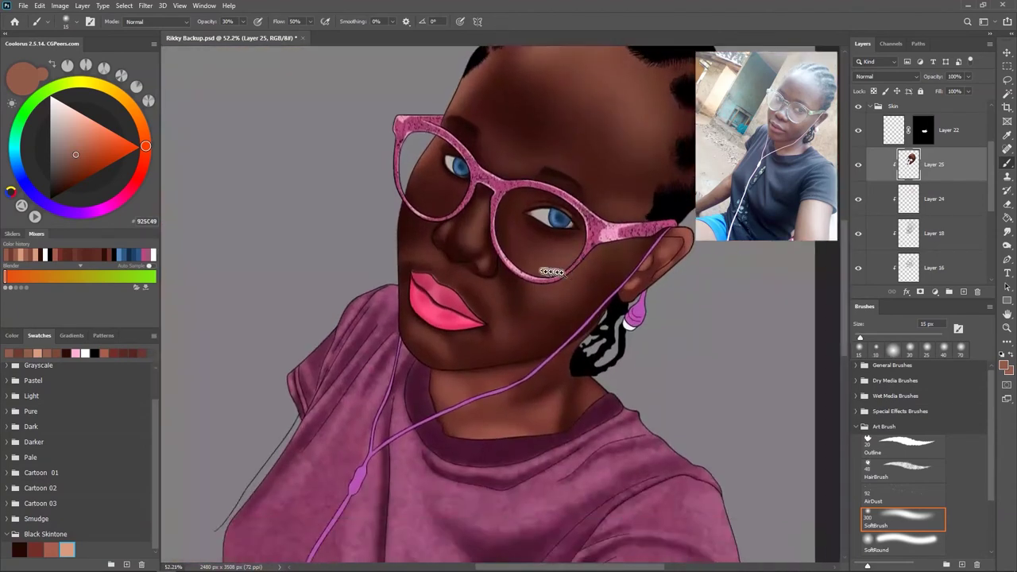
pyautogui.scroll(3, 465, 179)
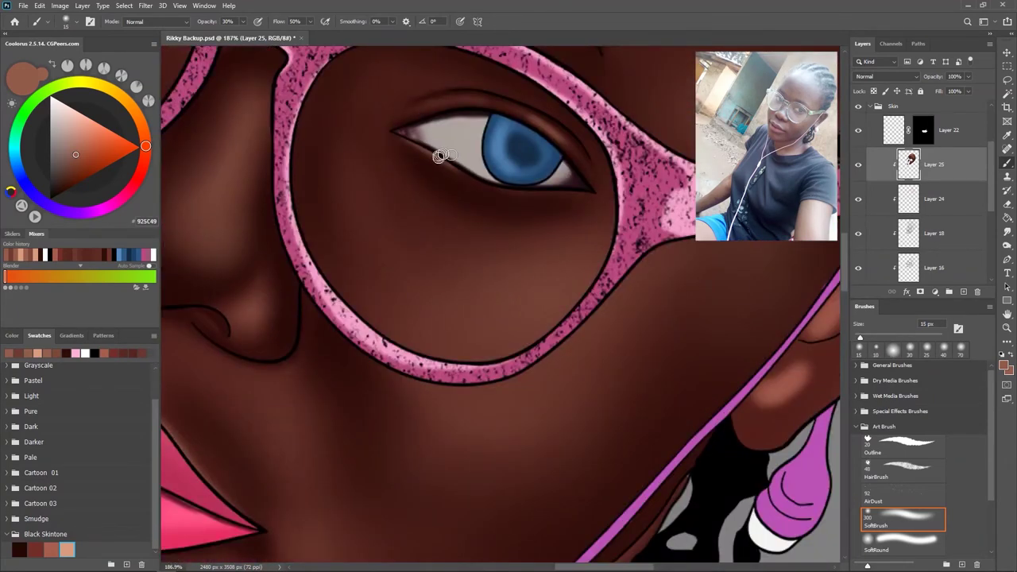
pyautogui.scroll(-3, 538, 210)
pyautogui.scroll(2, 399, 161)
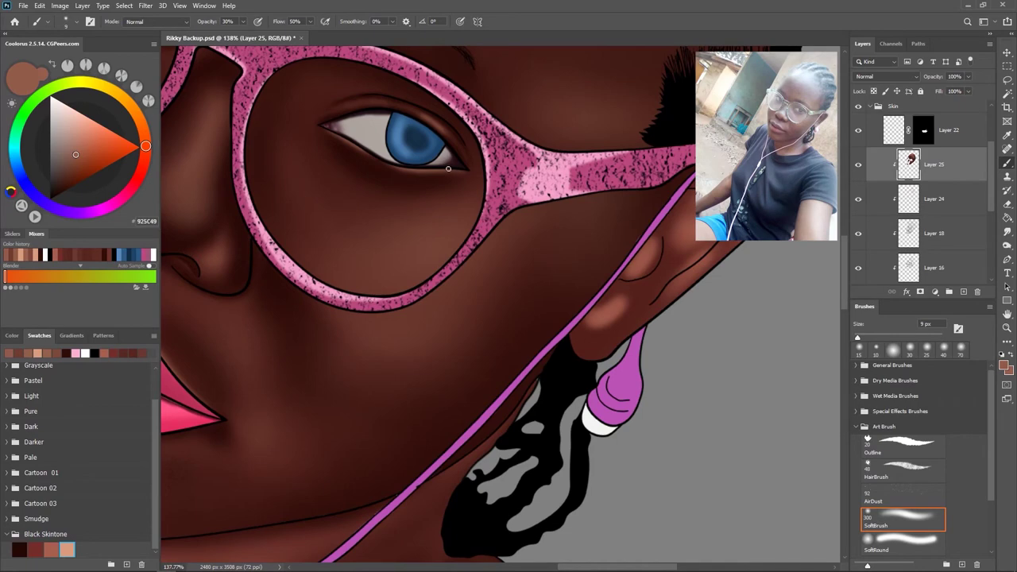
# - Frame the eyes and nose, then paint a soft shadow stroke along the upper eyelid
pyautogui.moveTo(422, 159); pyautogui.dragTo(466, 197)
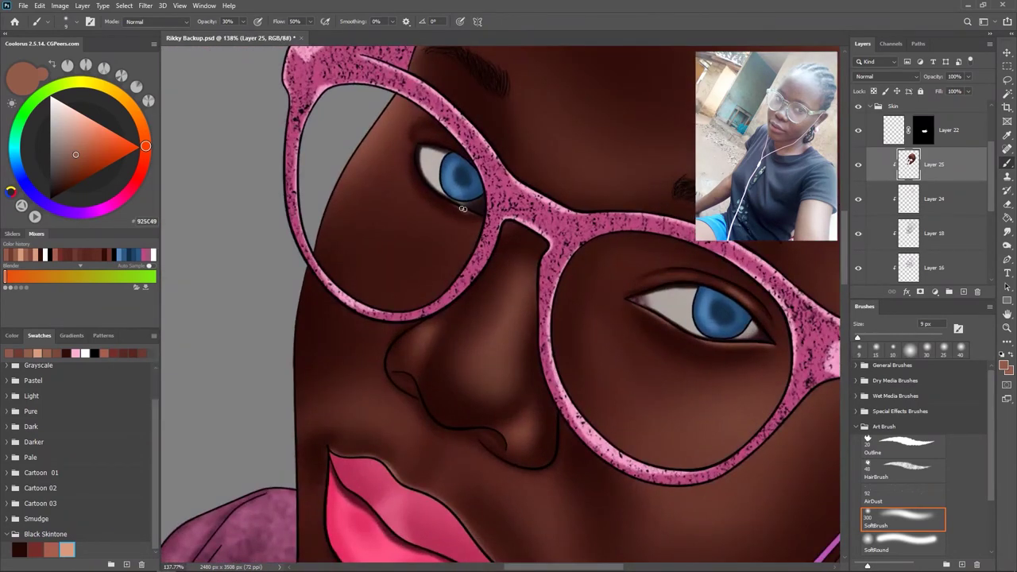
pyautogui.moveTo(457, 204); pyautogui.dragTo(421, 220)
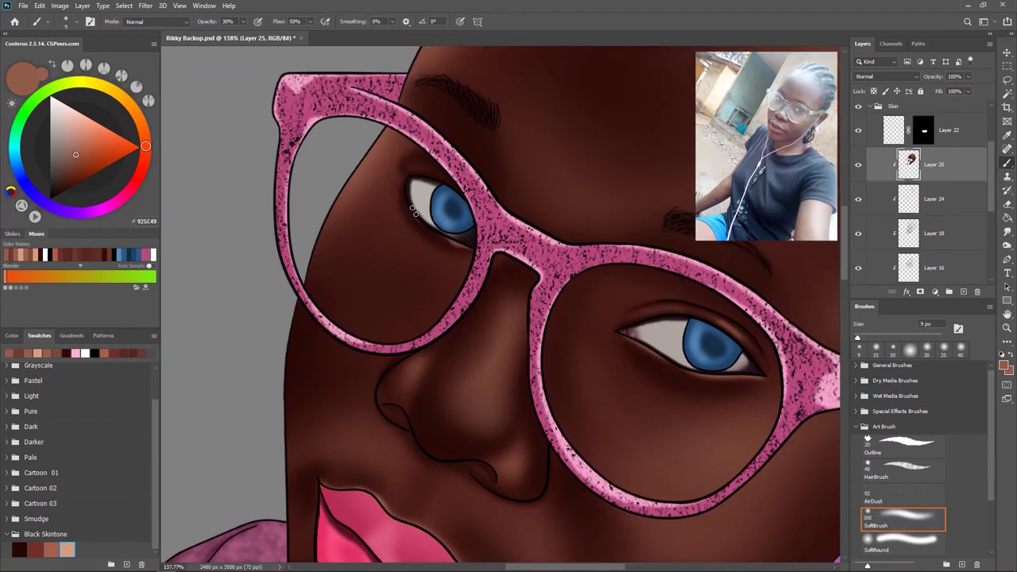
pyautogui.press(']')
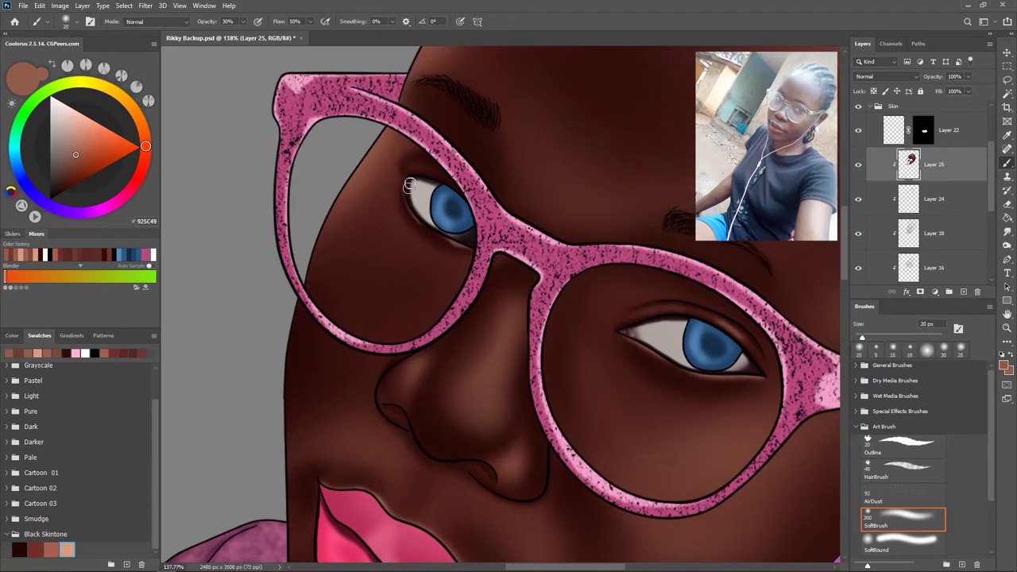
pyautogui.moveTo(407, 186)
pyautogui.mouseDown()
pyautogui.moveTo(586, 278)
pyautogui.moveTo(503, 321)
pyautogui.mouseUp()
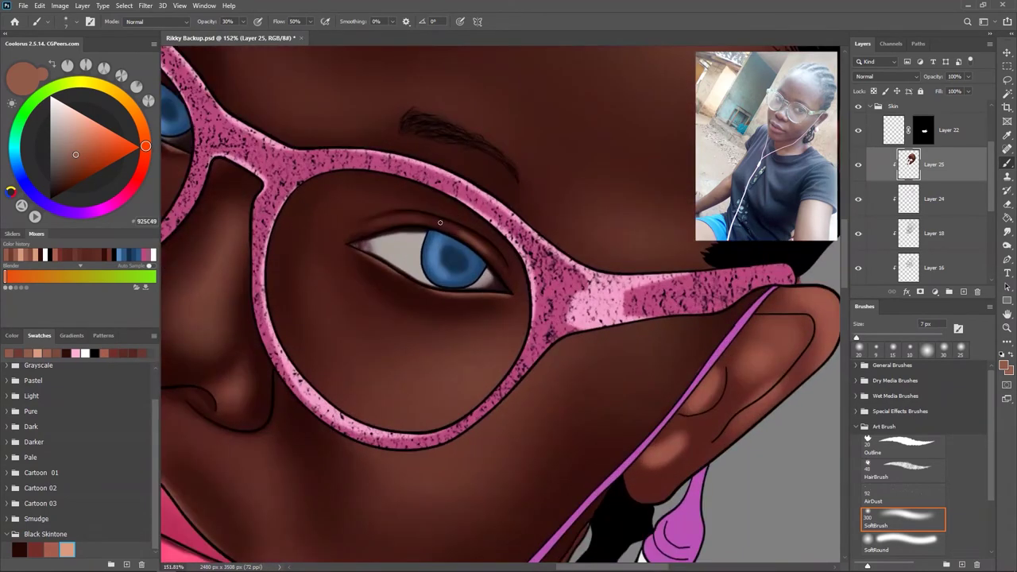
pyautogui.moveTo(440, 223)
pyautogui.mouseDown()
pyautogui.moveTo(431, 220)
pyautogui.moveTo(540, 300)
pyautogui.mouseUp()
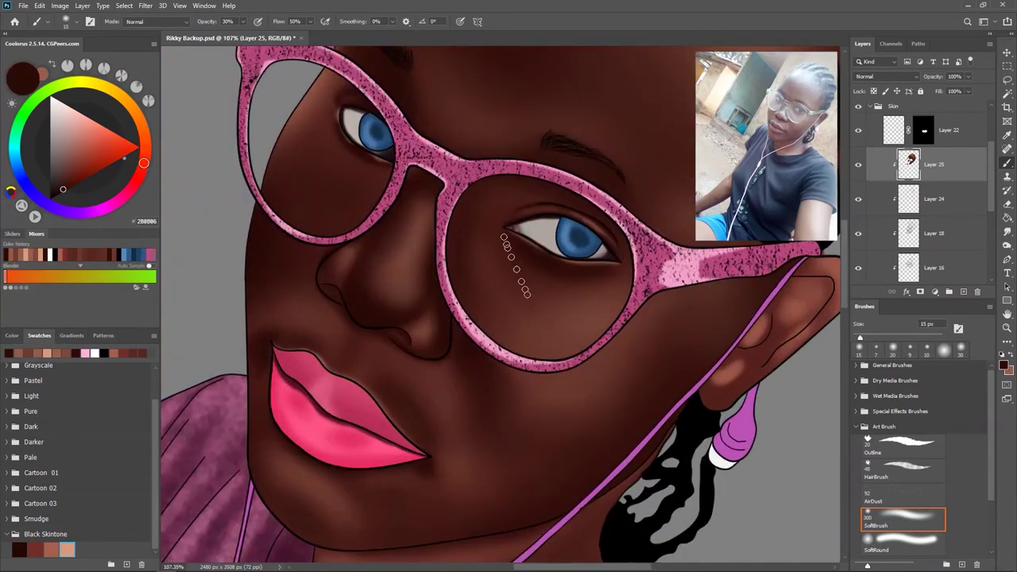
# - Pick a mid-brown skin tone and enlarge the brush for the under-eye shading
pyautogui.press(']')
pyautogui.keyDown('alt'); pyautogui.click(589, 259); pyautogui.keyUp('alt')
pyautogui.press(']')
pyautogui.press(']')
pyautogui.press(']')
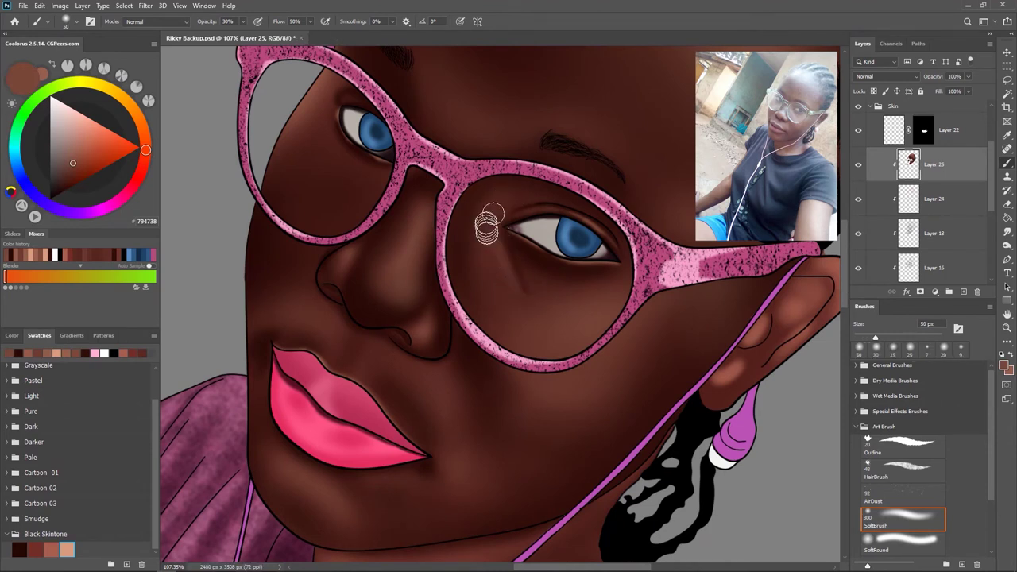
pyautogui.press(']')
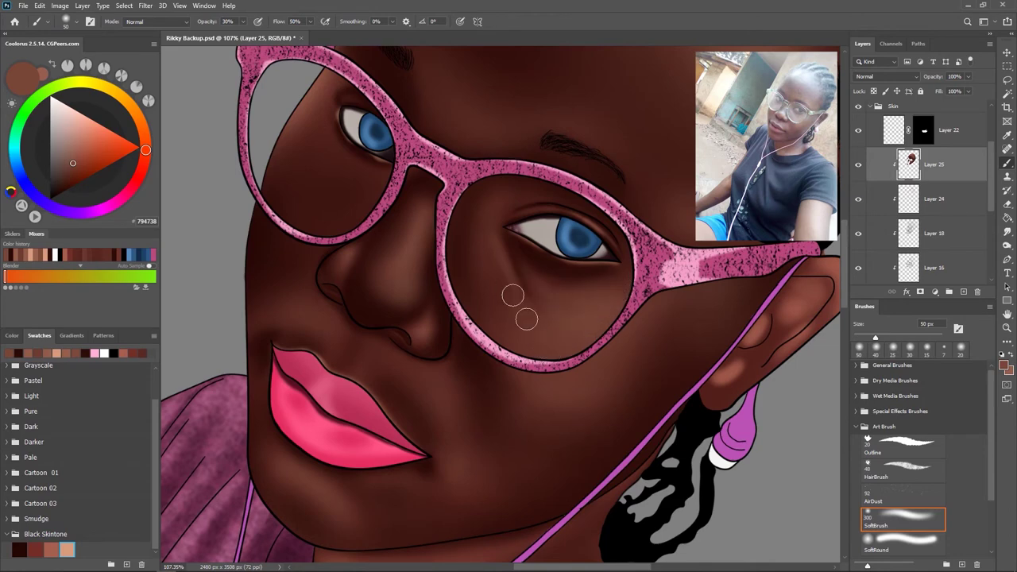
pyautogui.press(']')
pyautogui.scroll(-2, 540, 310)
pyautogui.scroll(3, 556, 324)
pyautogui.scroll(3, 556, 336)
# - Switch to a dark brown to add fine shading detail around the eyes
pyautogui.keyDown('alt'); pyautogui.click(517, 268); pyautogui.keyUp('alt')
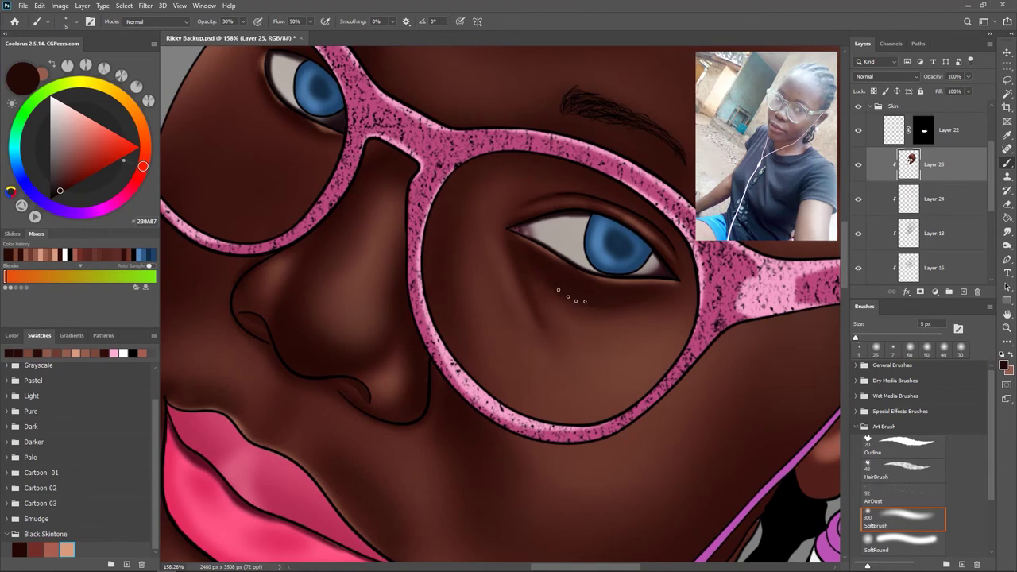
pyautogui.scroll(-3, 560, 258)
pyautogui.scroll(4, 551, 324)
pyautogui.scroll(2, 540, 374)
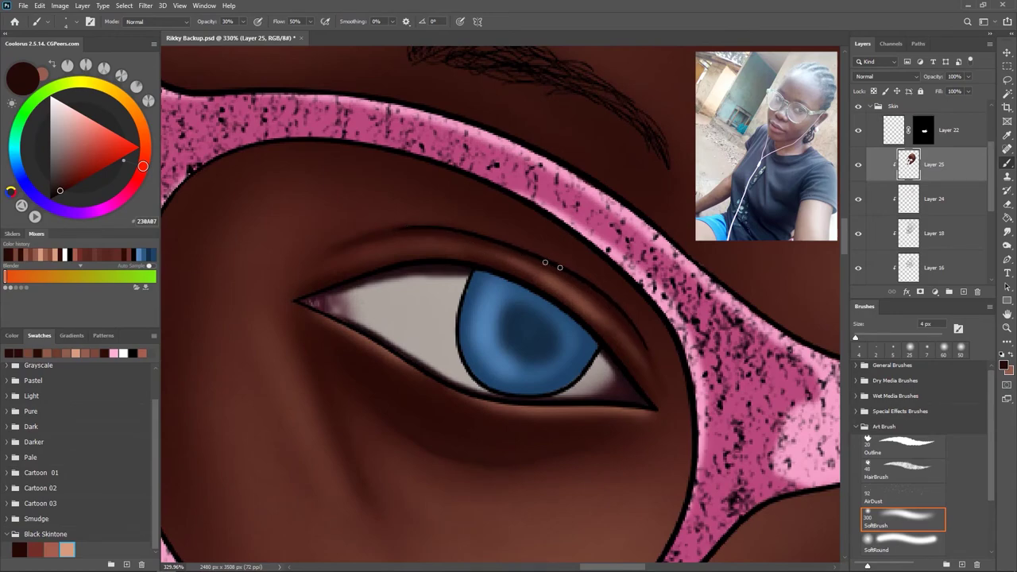
pyautogui.scroll(-3, 545, 262)
pyautogui.scroll(-3, 606, 313)
pyautogui.scroll(5, 566, 299)
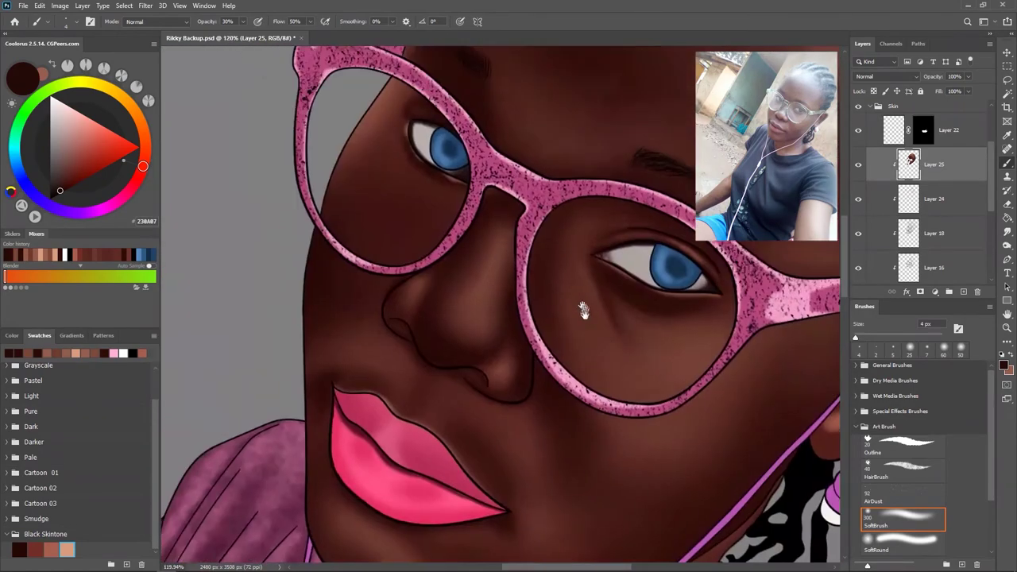
pyautogui.scroll(3, 504, 272)
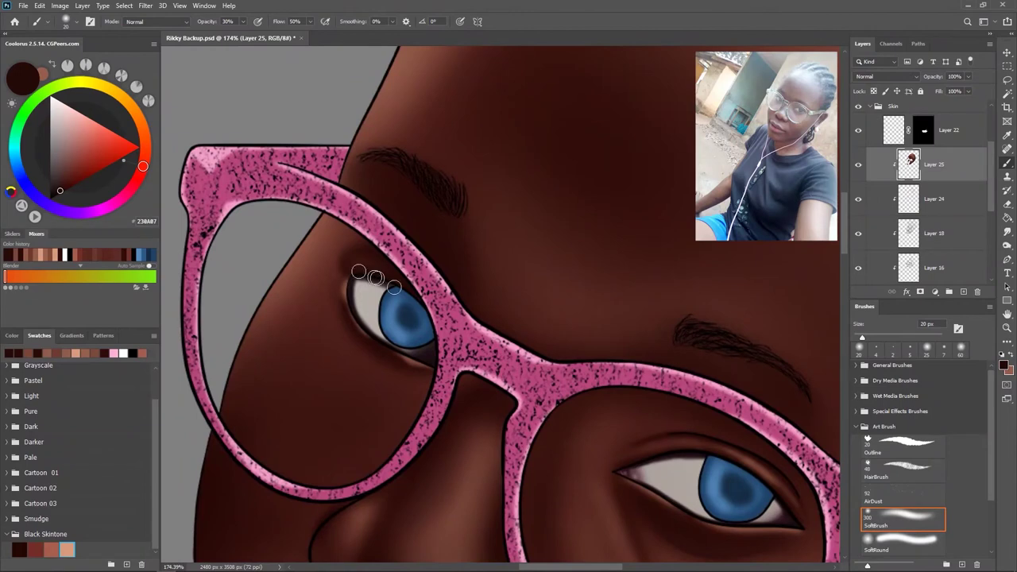
# - Refine the lid shading in a skin brown with a smaller brush, then select Layer 26 in the Eye group
pyautogui.keyDown('alt'); pyautogui.click(368, 275); pyautogui.keyUp('alt')
pyautogui.press('[')
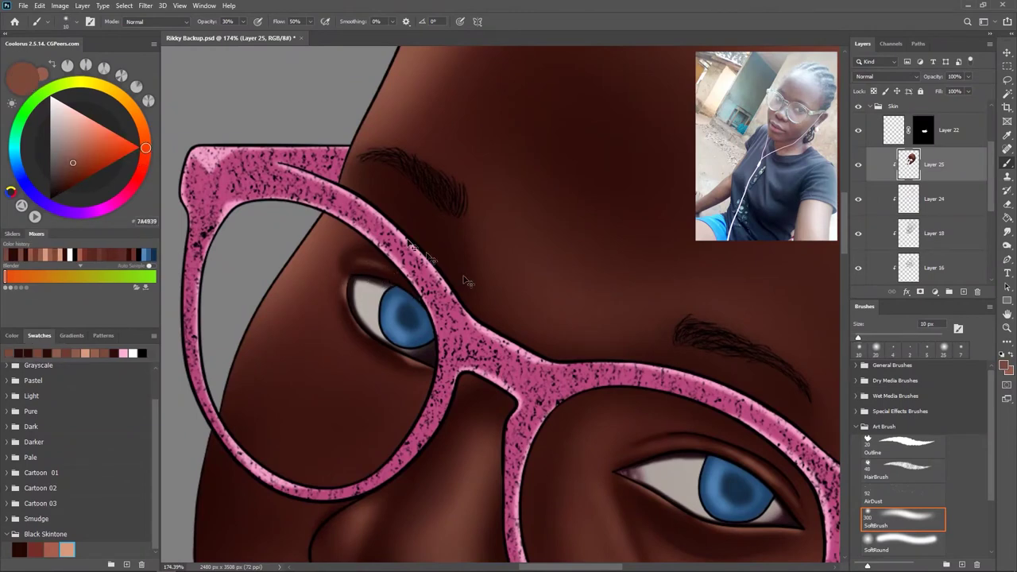
pyautogui.scroll(-5, 548, 310)
pyautogui.scroll(-2, 548, 310)
pyautogui.scroll(3, 547, 318)
pyautogui.scroll(-2, 561, 312)
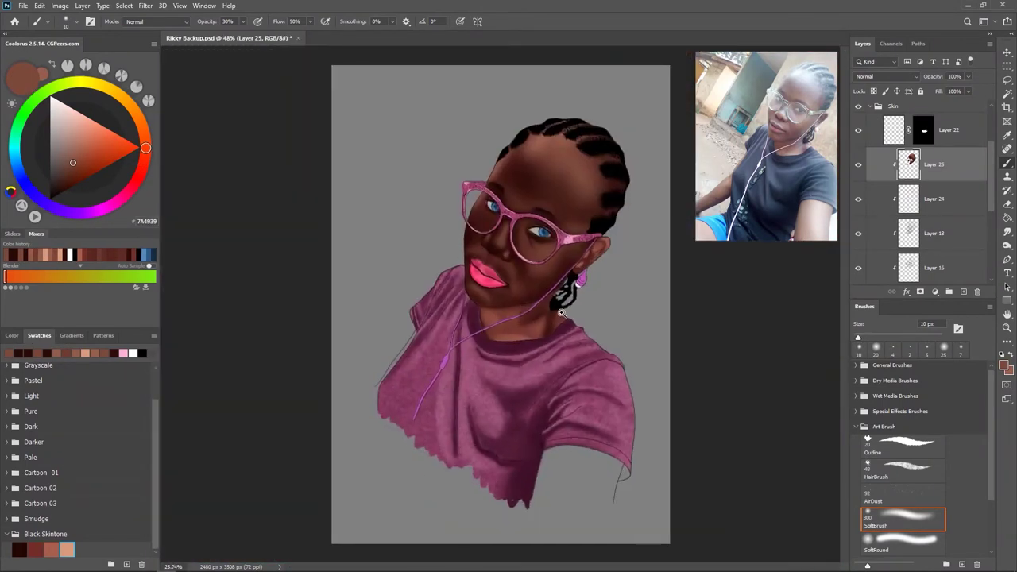
pyautogui.scroll(2, 523, 255)
pyautogui.scroll(-2, 522, 262)
pyautogui.scroll(4, 525, 286)
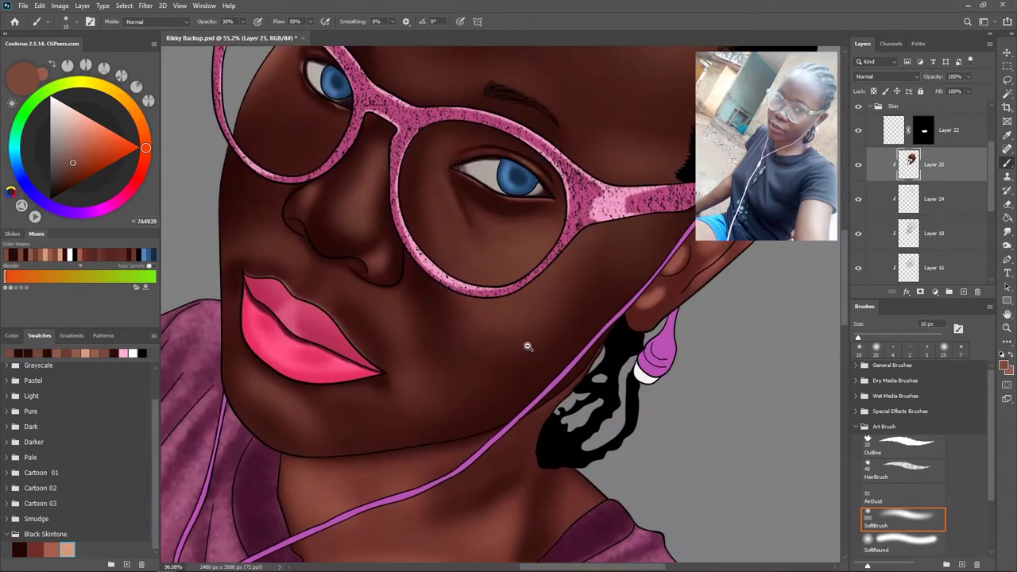
pyautogui.scroll(-2, 540, 325)
pyautogui.scroll(-1, 526, 275)
pyautogui.keyDown('ctrl'); pyautogui.click(484, 274); pyautogui.keyUp('ctrl')
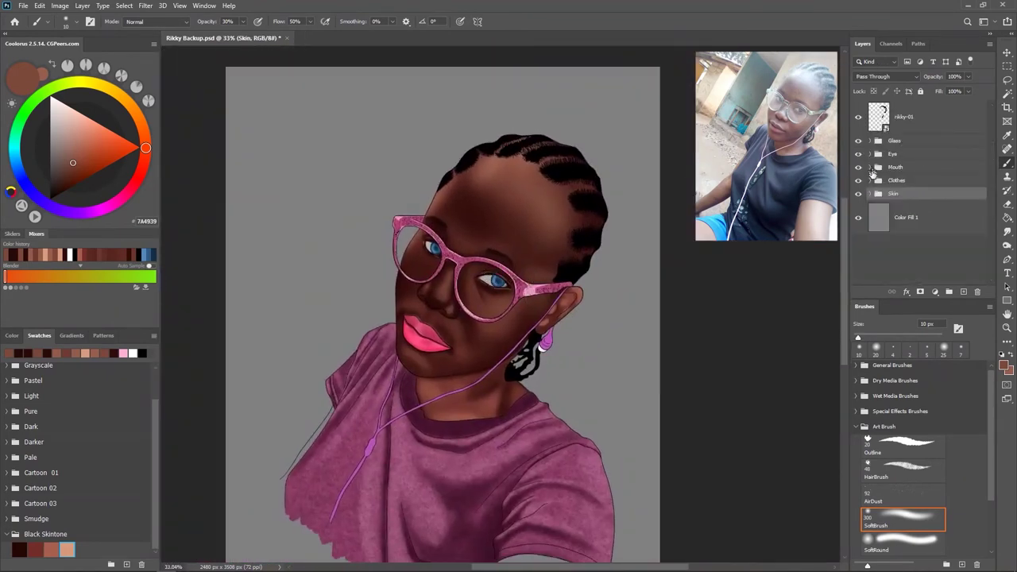
# - Pick iris blue and a near-white highlight colour, settling back on the SoftBrush preset
pyautogui.scroll(5, 497, 302)
pyautogui.keyDown('alt'); pyautogui.click(480, 287); pyautogui.keyUp('alt')
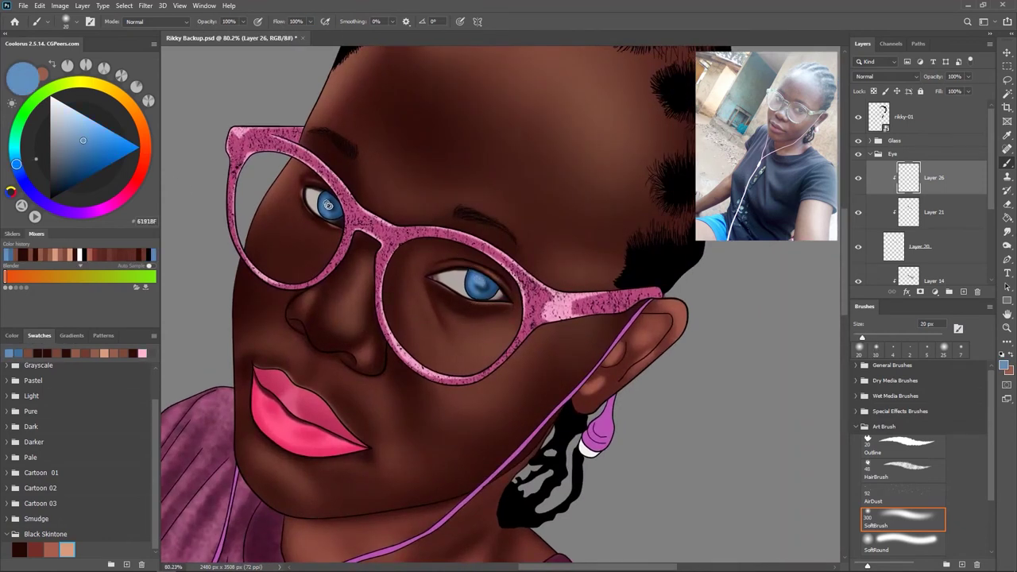
pyautogui.click(906, 450)
pyautogui.click(66, 100)
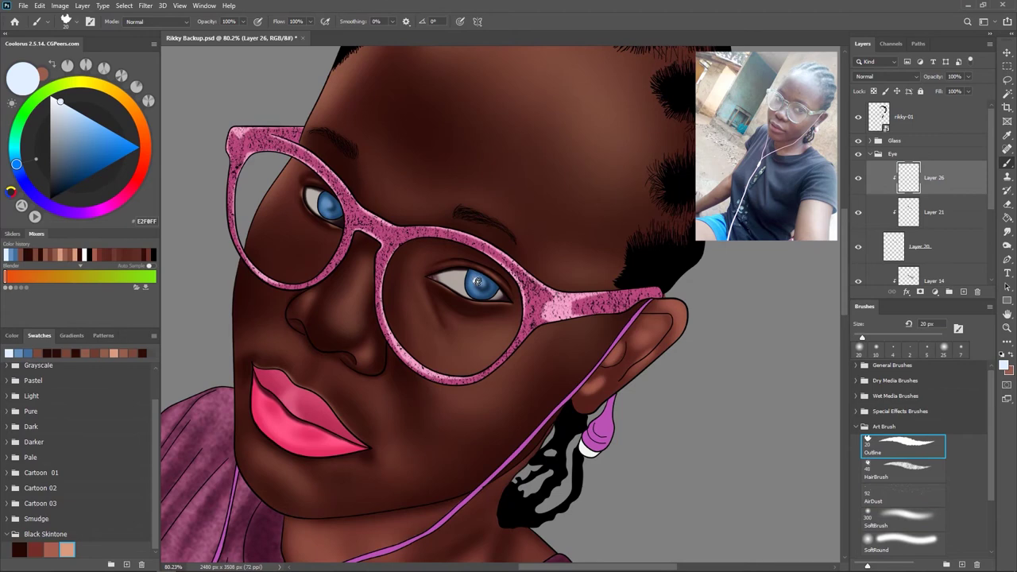
pyautogui.scroll(-5, 327, 205)
pyautogui.scroll(3, 445, 239)
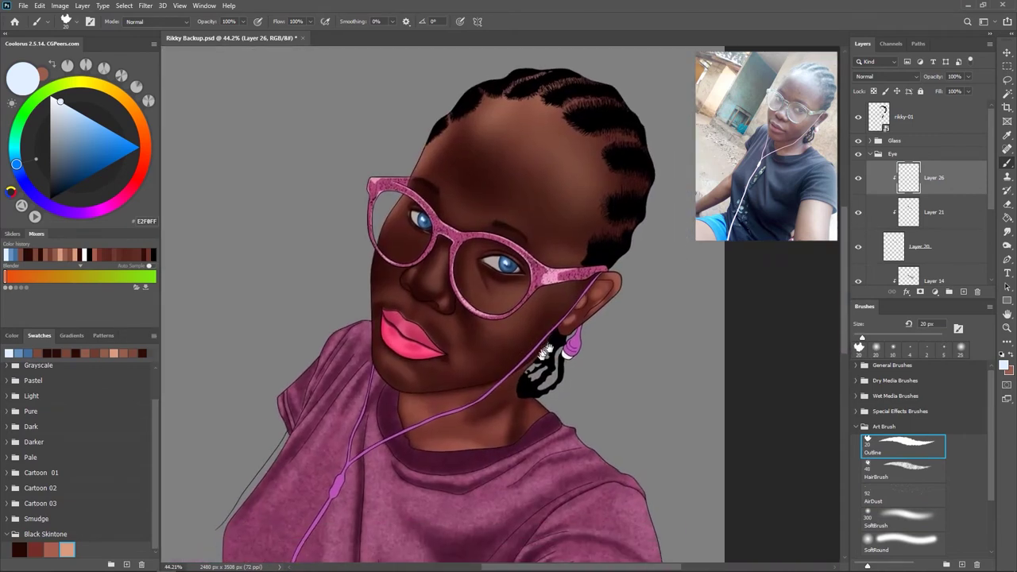
pyautogui.click(899, 540)
pyautogui.click(901, 518)
# - Lower the active layer's opacity
pyautogui.scroll(3, 522, 285)
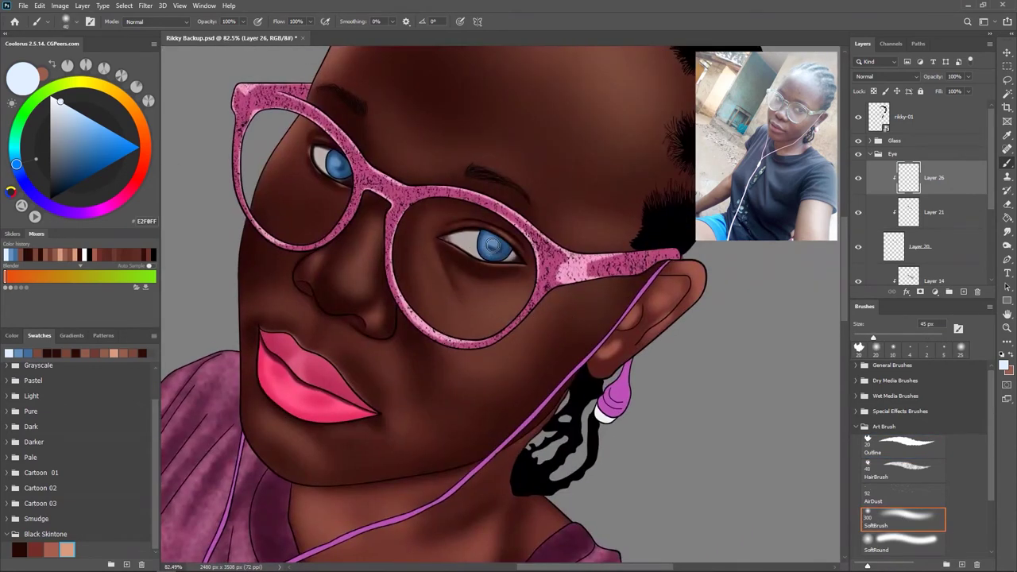
pyautogui.scroll(-3, 537, 318)
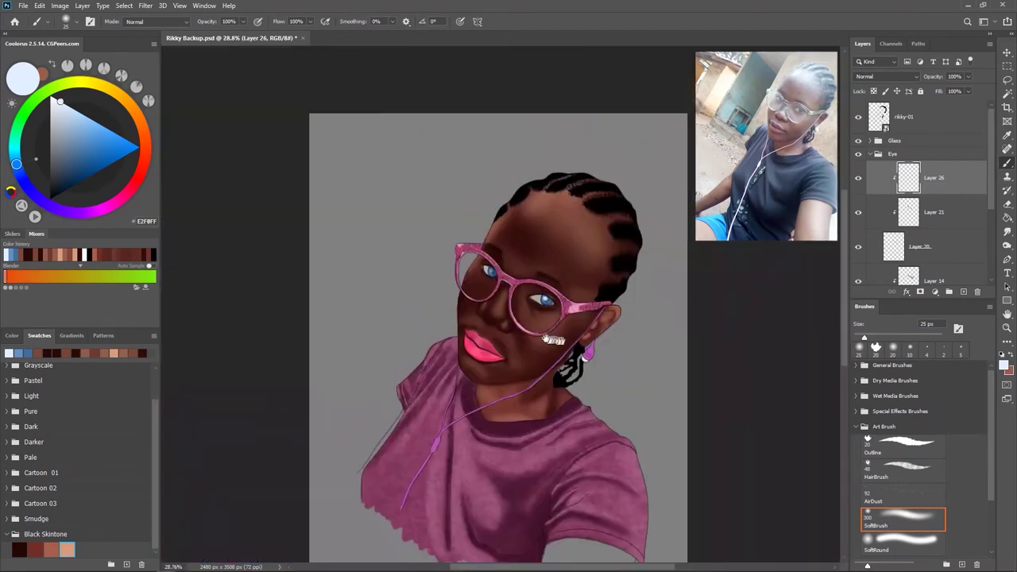
pyautogui.scroll(1, 493, 278)
pyautogui.scroll(1, 484, 266)
pyautogui.scroll(1, 480, 258)
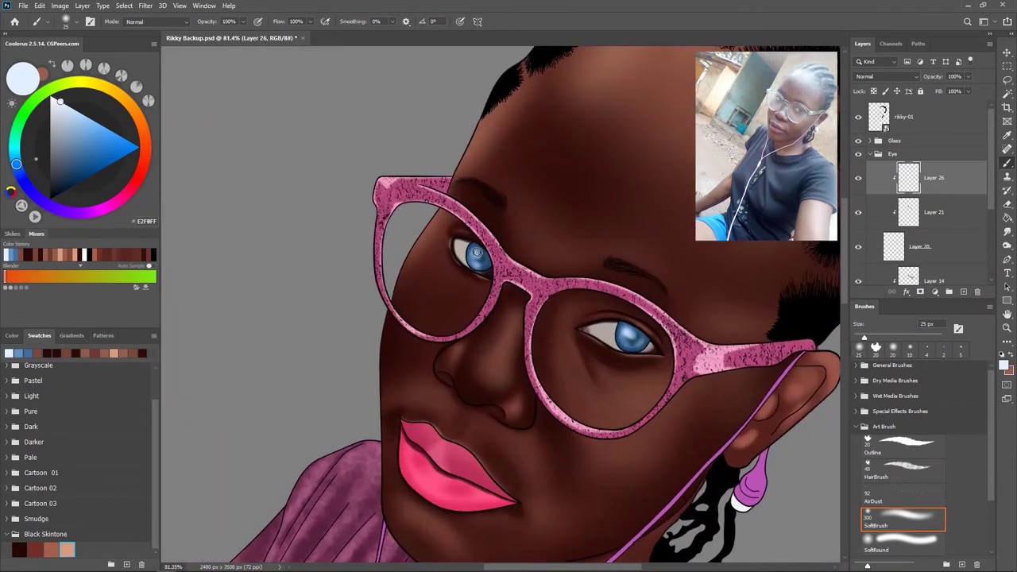
pyautogui.scroll(-4, 476, 252)
pyautogui.moveTo(937, 77); pyautogui.dragTo(933, 81)
pyautogui.scroll(-1, 531, 275)
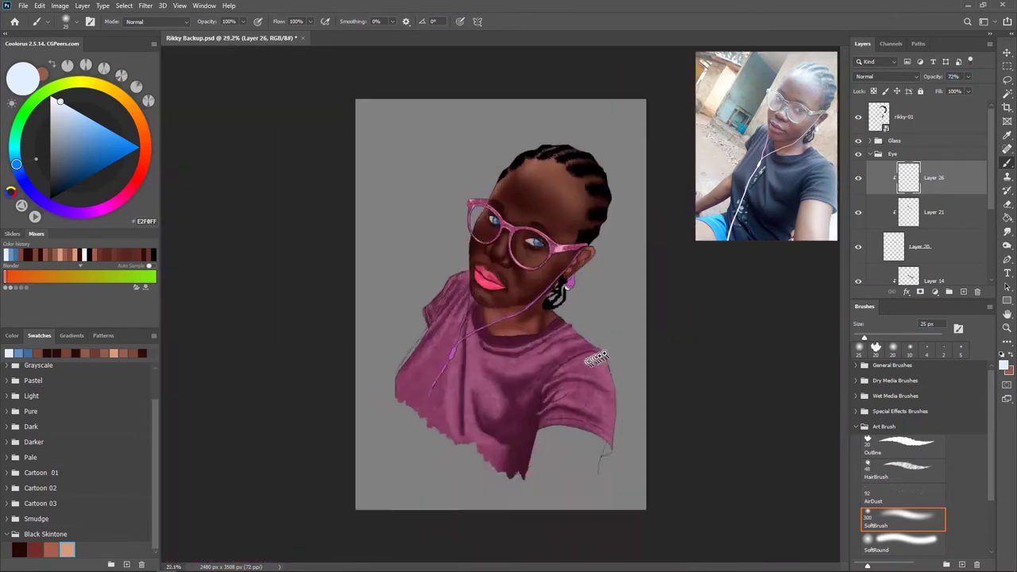
pyautogui.scroll(1, 531, 276)
# - Add a Hue/Saturation adjustment layer clipped to the eye layers below
pyautogui.click(935, 291)
pyautogui.click(947, 380)
pyautogui.click(745, 247)
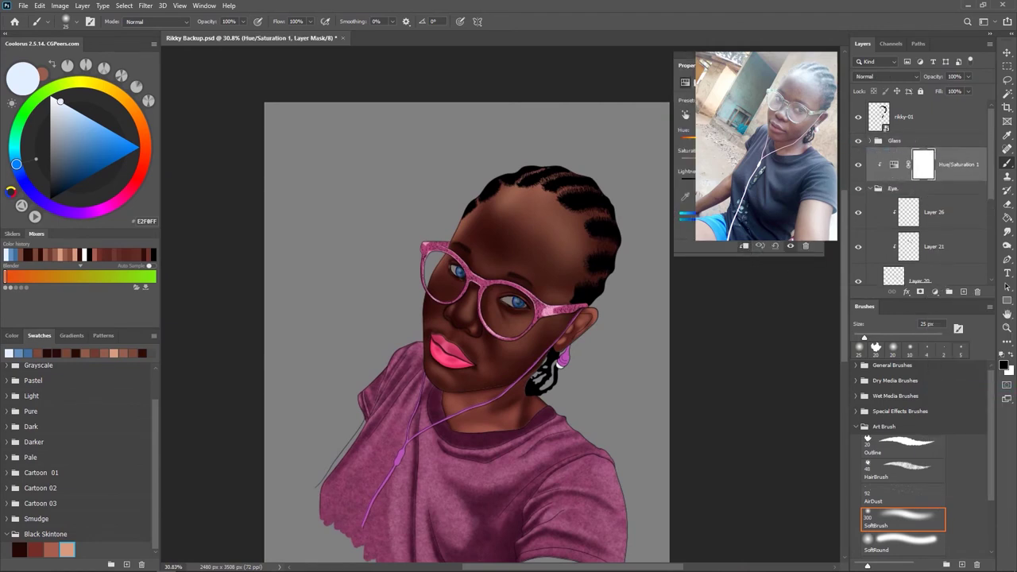
# - Close the Hue/Saturation properties, add a new layer, choose the Outline brush and group the selected layers
pyautogui.click(848, 181)
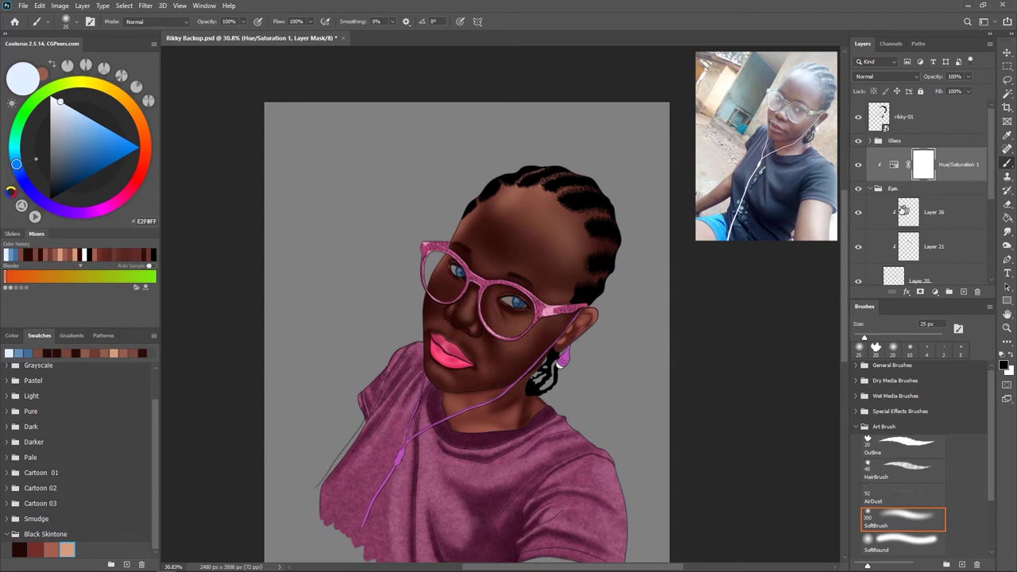
pyautogui.click(963, 294)
pyautogui.scroll(5, 520, 345)
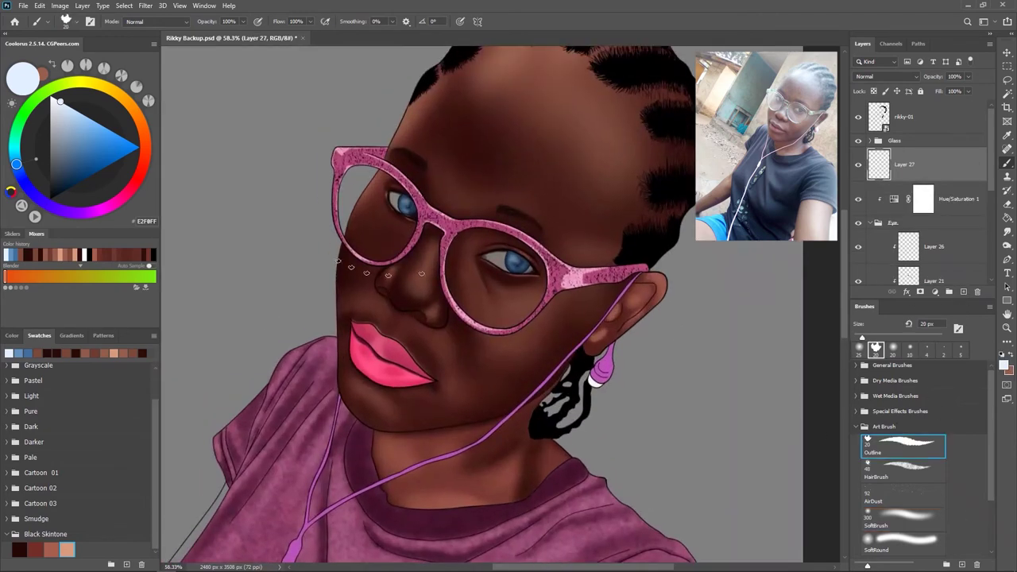
pyautogui.click(903, 446)
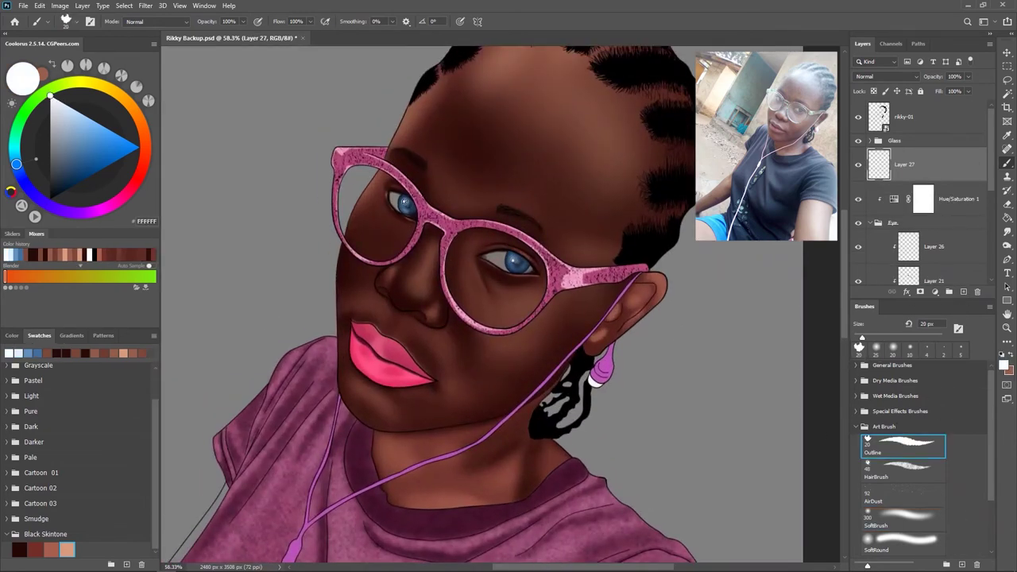
pyautogui.scroll(-4, 577, 341)
pyautogui.scroll(1, 577, 341)
pyautogui.hotkey('ctrl', 'g')
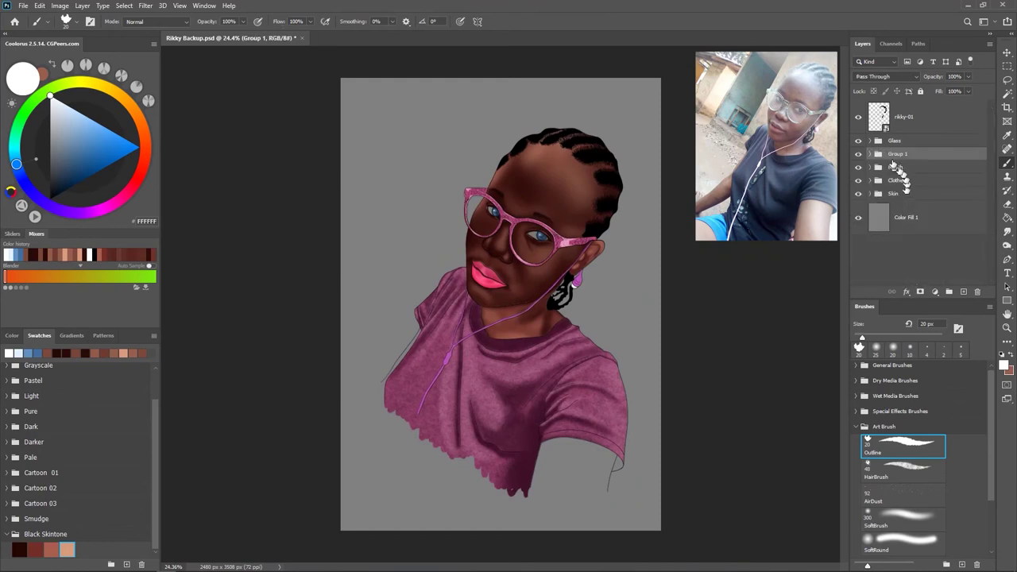
# - Save the portrait over the existing Rikky.psd, confirming the replacement
pyautogui.hotkey('ctrl', 'shift', 's')
pyautogui.doubleClick(374, 109)
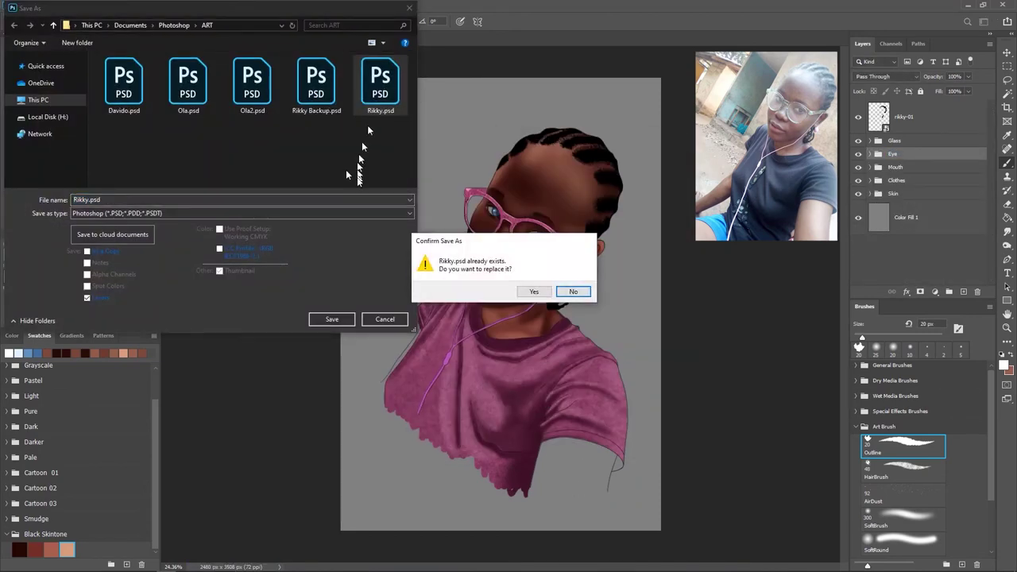
pyautogui.click(529, 283)
# - Move the new Layer 28 below Layer 19
pyautogui.scroll(2, 552, 366)
pyautogui.scroll(3, 552, 366)
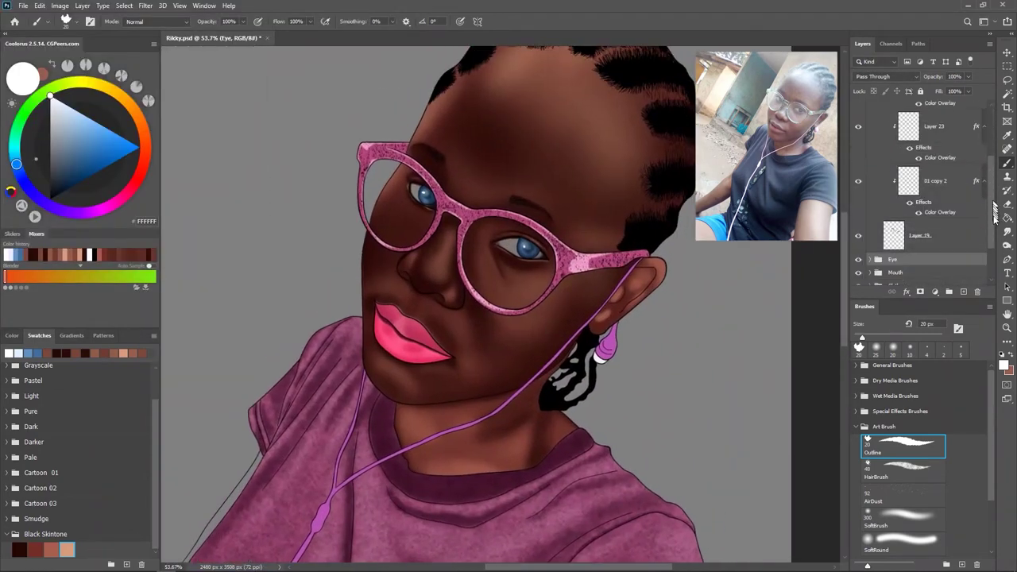
pyautogui.moveTo(919, 238)
pyautogui.mouseDown()
pyautogui.moveTo(934, 204)
pyautogui.moveTo(913, 264)
pyautogui.mouseUp()
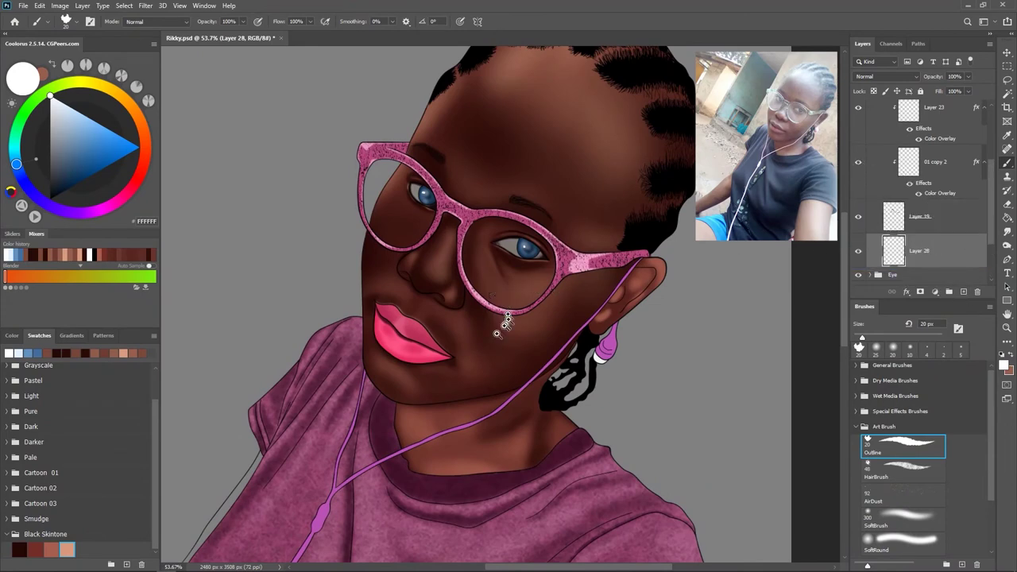
# - Lasso around both lenses, fill the selection with white, and move that layer to the top
pyautogui.press('l')
pyautogui.scroll(3, 445, 294)
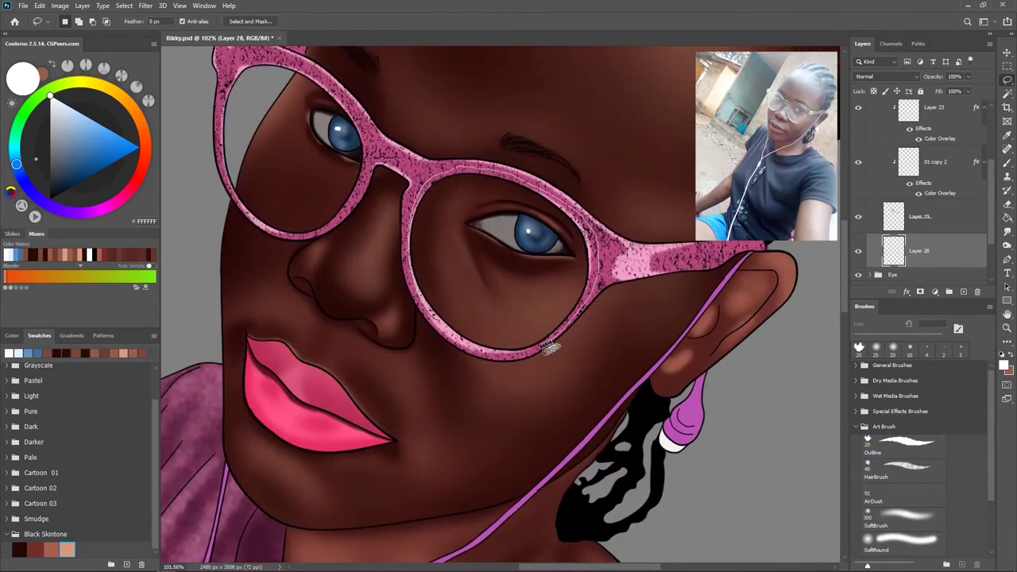
pyautogui.moveTo(431, 314); pyautogui.dragTo(233, 193)
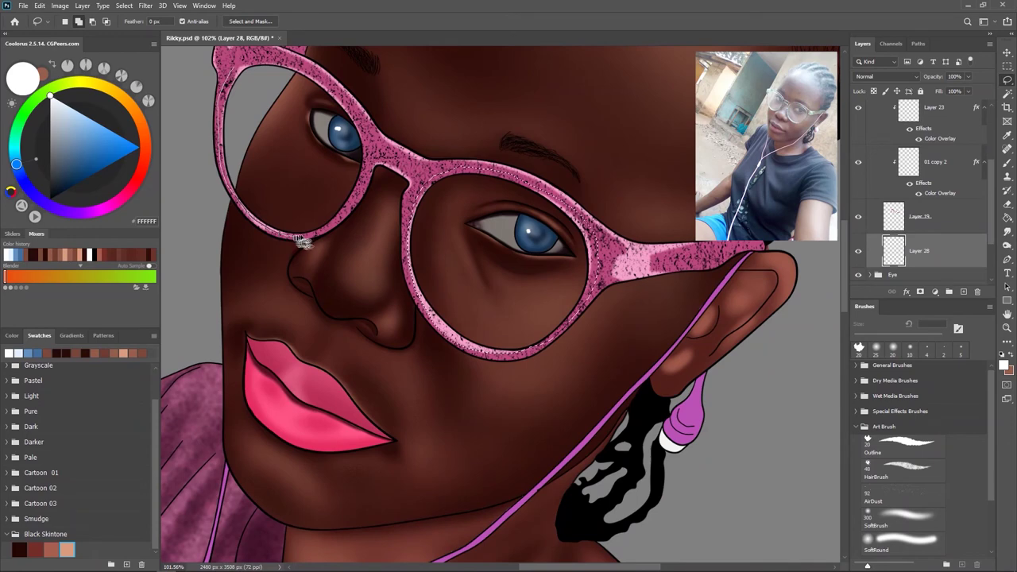
pyautogui.moveTo(268, 59); pyautogui.dragTo(242, 88)
pyautogui.scroll(-5, 528, 190)
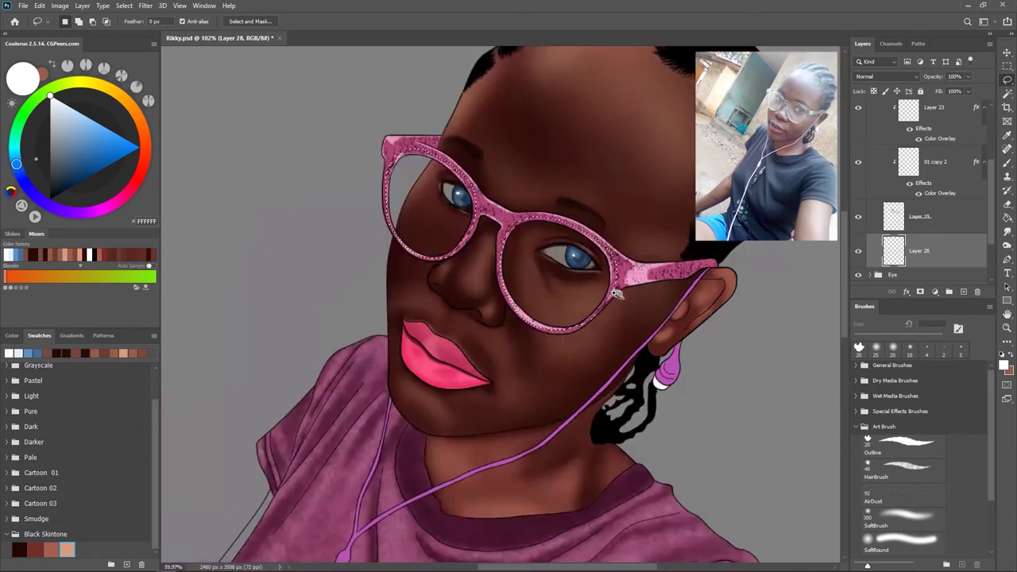
pyautogui.hotkey('alt', 'BackSpace')
pyautogui.scroll(-2, 607, 324)
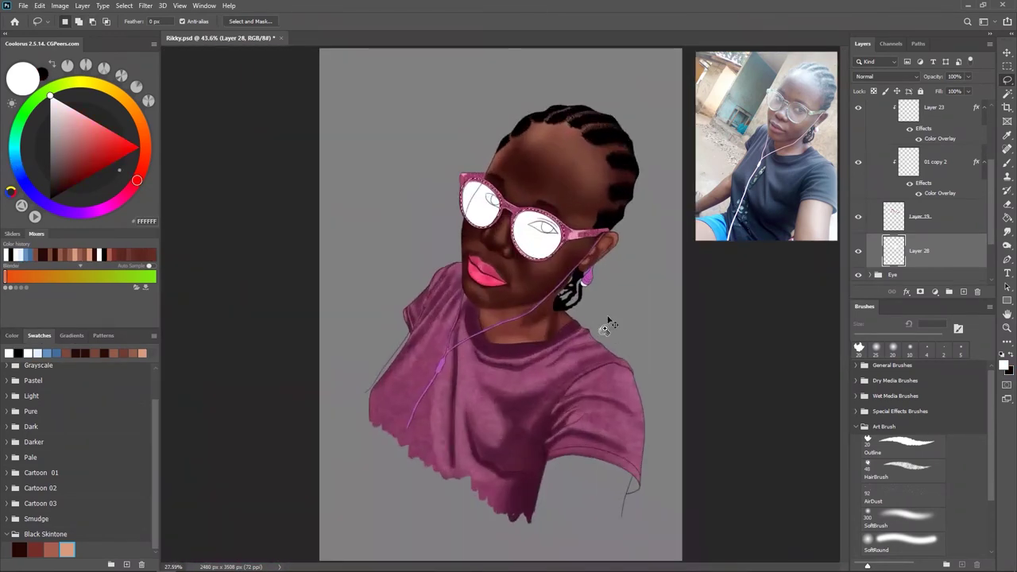
pyautogui.hotkey('ctrl', 'shift', ']')
pyautogui.scroll(2, 512, 211)
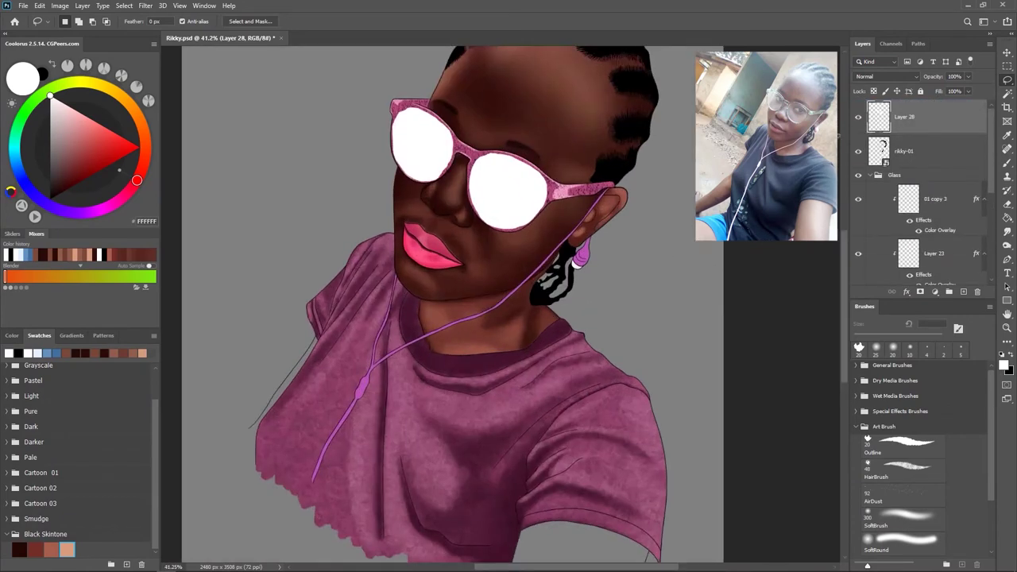
# - Magic Wand the lens interiors on the rikky-01 line art and lasso-subtract both eyes
pyautogui.press('w')
pyautogui.hotkey('alt', '[')
pyautogui.click(511, 211)
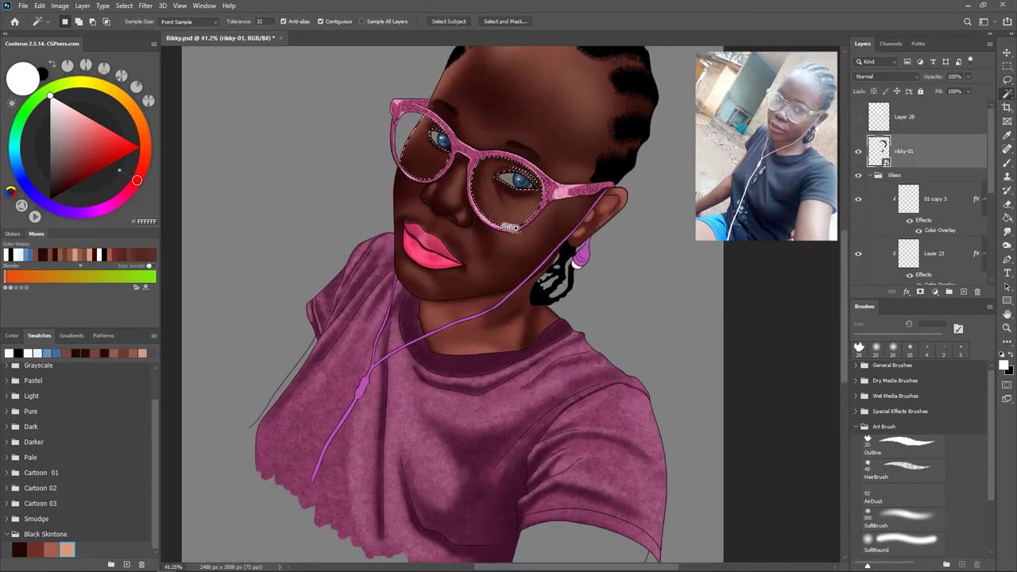
pyautogui.scroll(3, 417, 90)
pyautogui.press('l')
pyautogui.moveTo(445, 194); pyautogui.dragTo(447, 236)
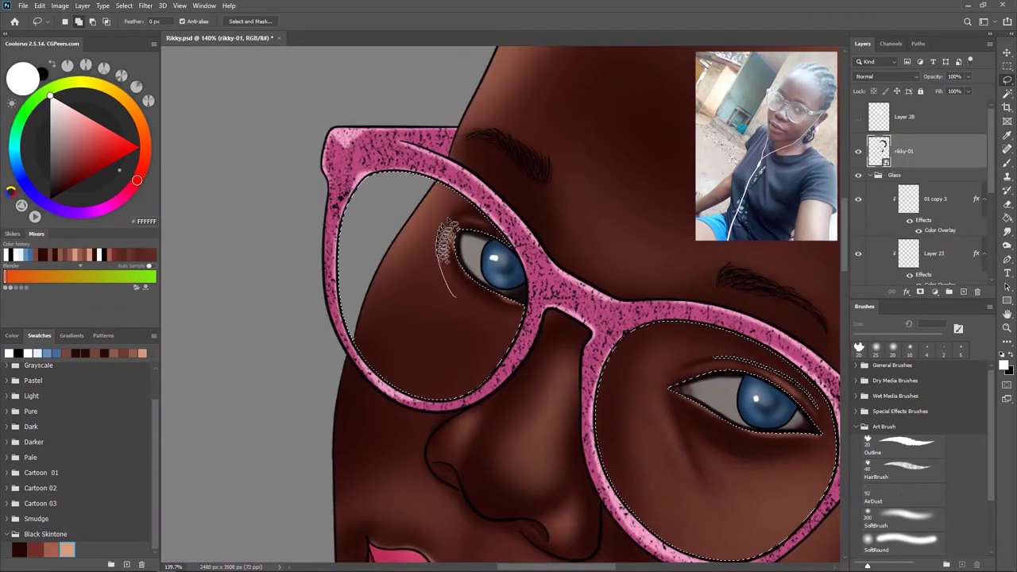
pyautogui.moveTo(530, 312); pyautogui.dragTo(482, 292)
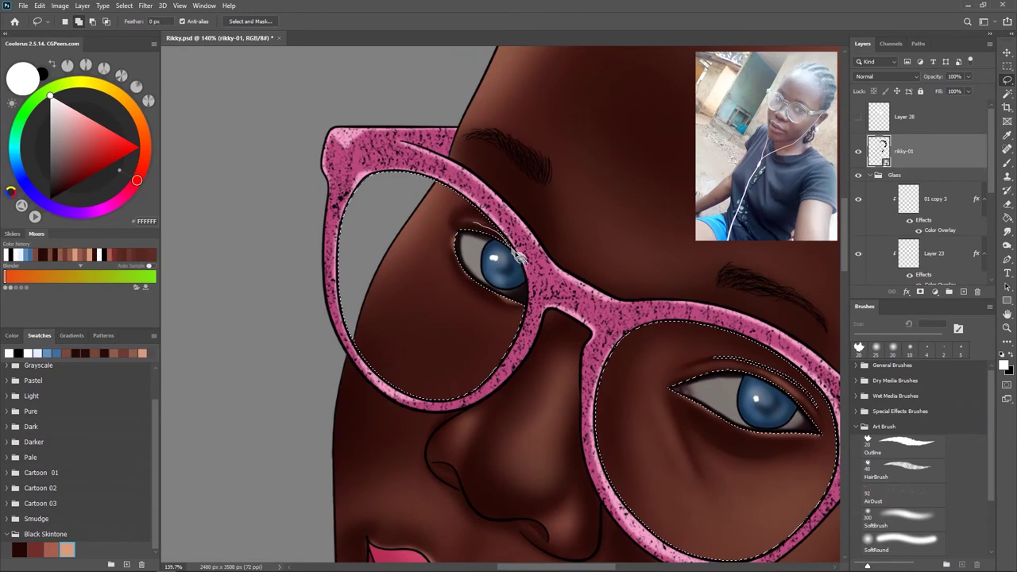
pyautogui.moveTo(479, 230); pyautogui.dragTo(376, 127)
pyautogui.moveTo(695, 365); pyautogui.dragTo(662, 267)
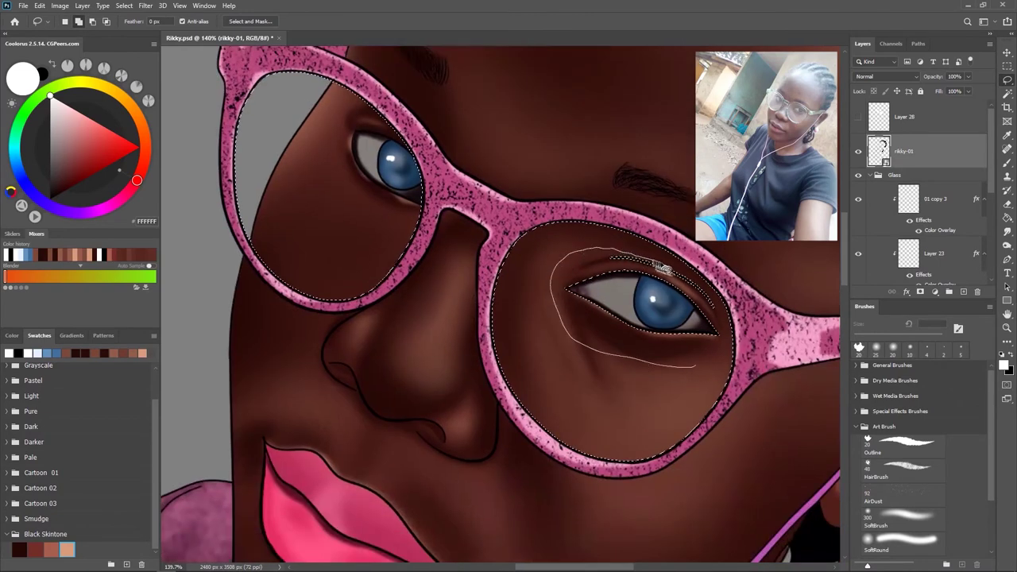
pyautogui.moveTo(724, 321); pyautogui.dragTo(699, 353)
pyautogui.scroll(-5, 508, 206)
# - Mask Layer 28's white fill to the lens selection and lower its opacity to a faint tint
pyautogui.click(903, 117)
pyautogui.click(920, 291)
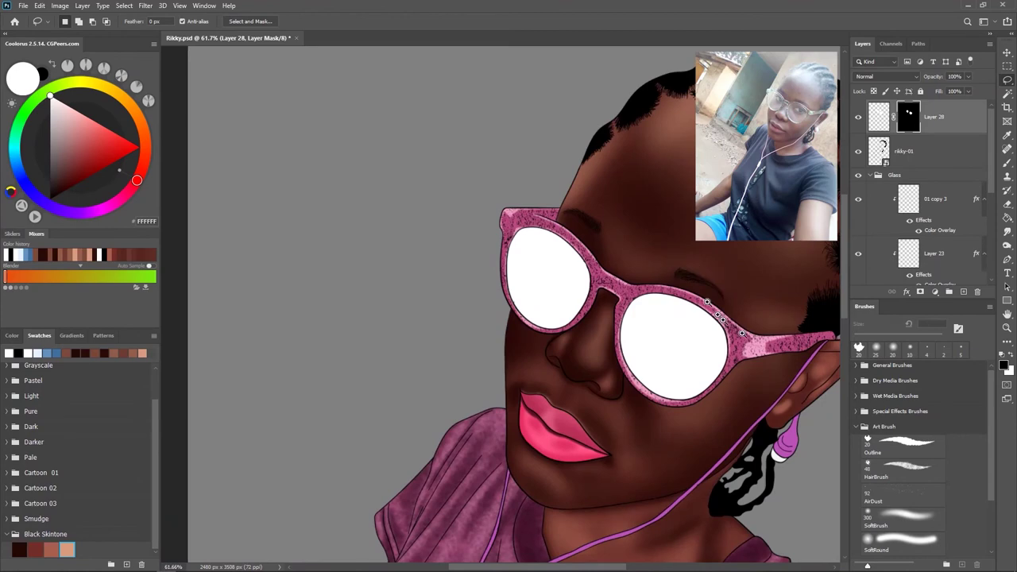
pyautogui.scroll(-3, 582, 249)
pyautogui.press('3')
pyautogui.press('4')
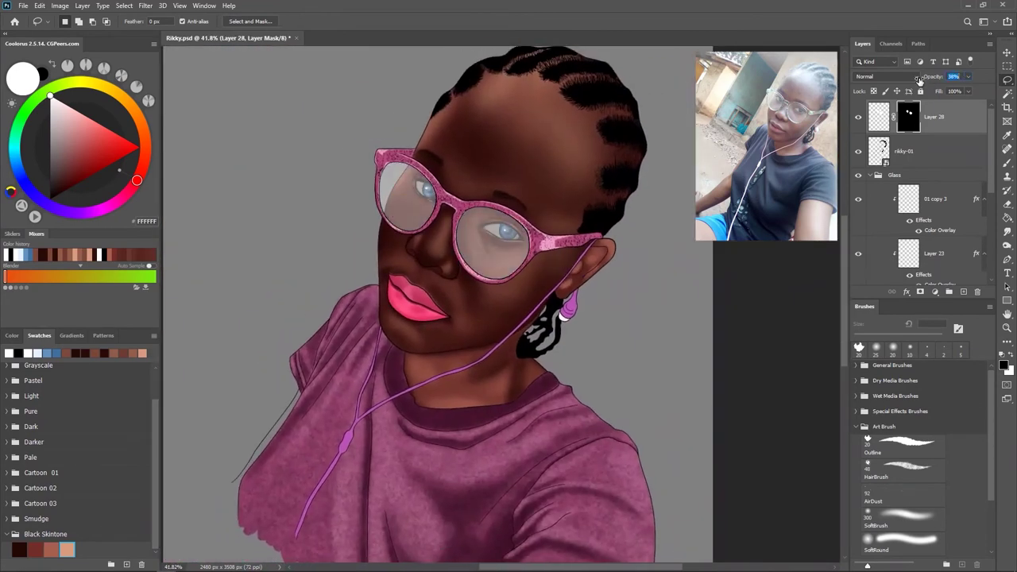
# - Collapse the Glass group and select Layer 27 in the Eye group, keeping white as paint colour
pyautogui.press('x')
pyautogui.scroll(2, 604, 329)
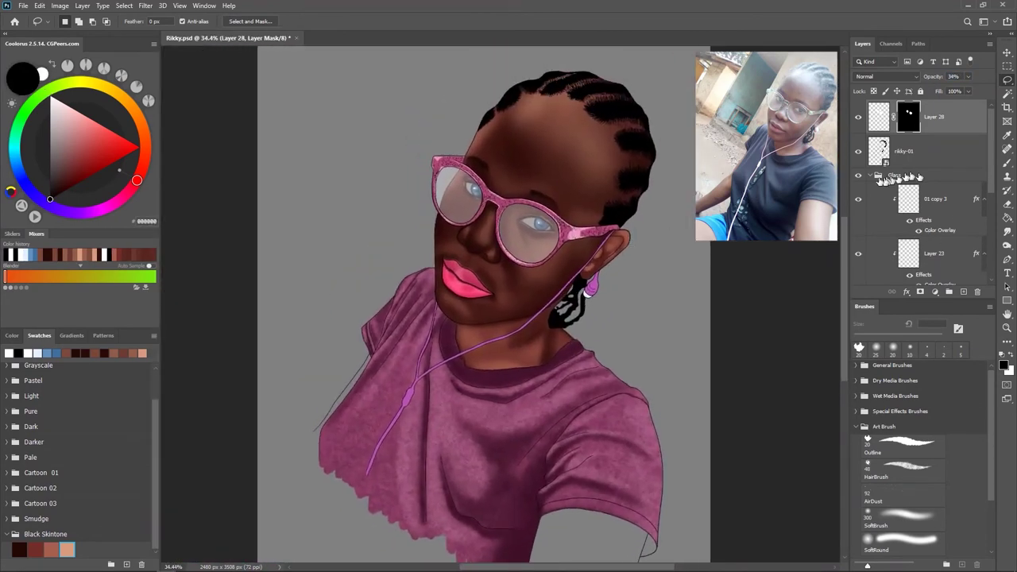
pyautogui.click(876, 175)
pyautogui.click(919, 212)
pyautogui.press('x')
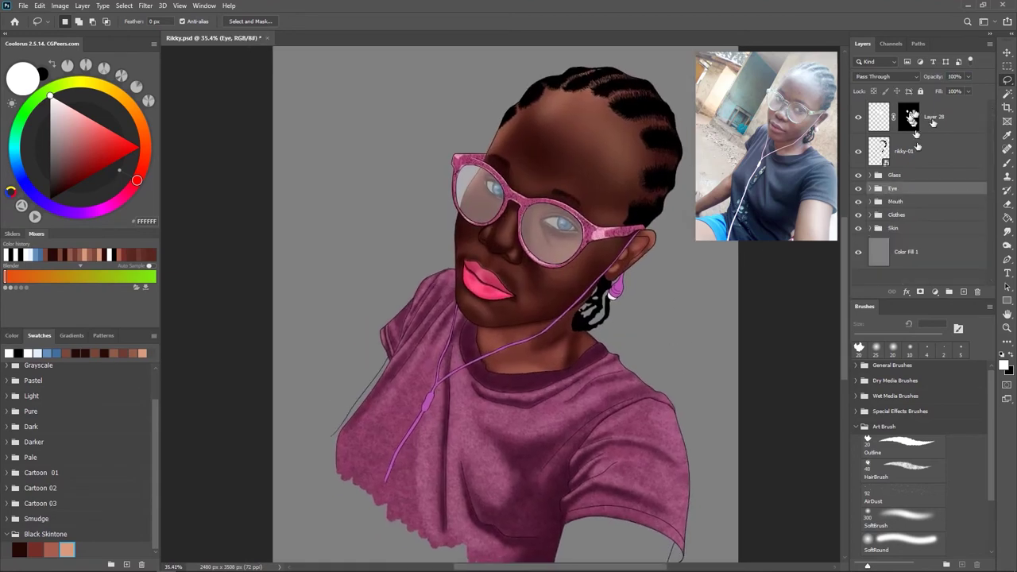
pyautogui.scroll(-2, 671, 326)
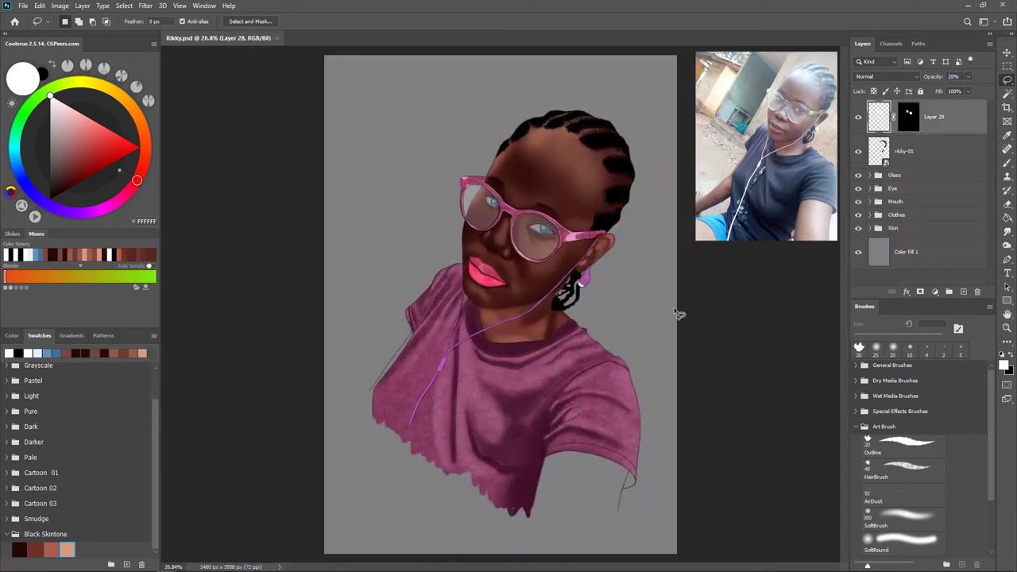
pyautogui.scroll(2, 553, 294)
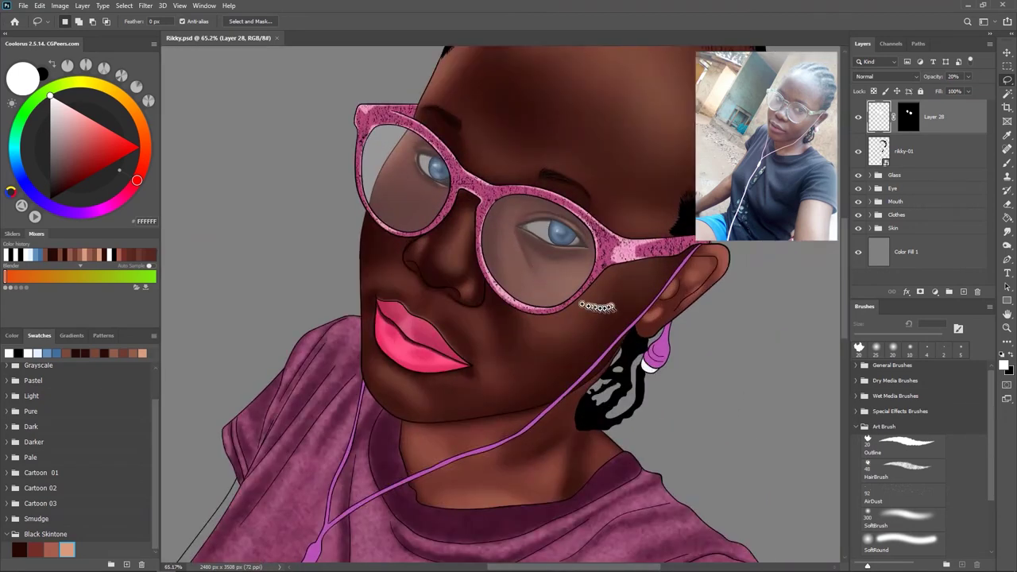
pyautogui.scroll(-3, 599, 301)
pyautogui.scroll(1, 547, 293)
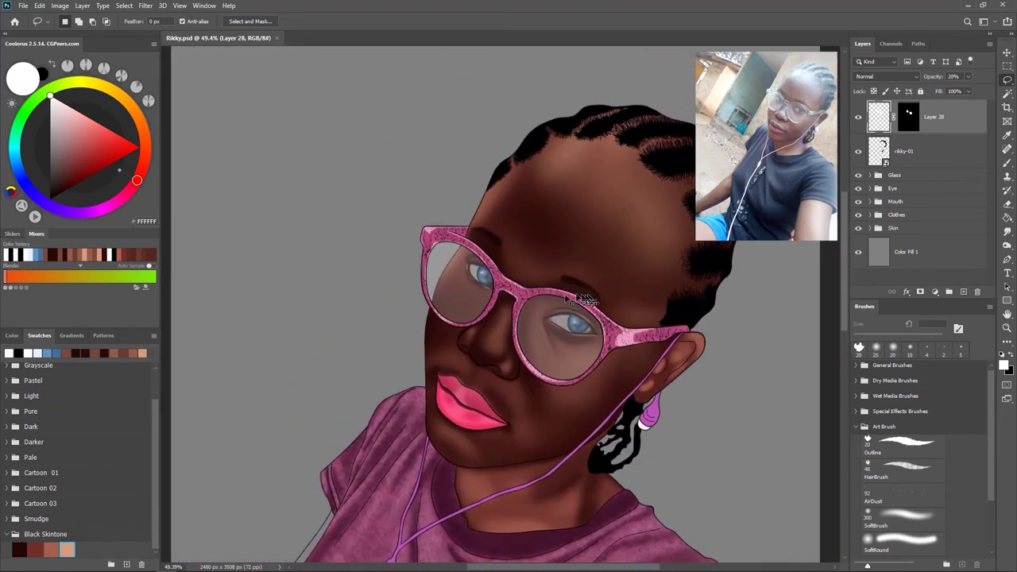
pyautogui.scroll(1, 547, 293)
# - Add a new layer above Layer 19 and move Layer 29 into the Glass group
pyautogui.click(894, 226)
pyautogui.scroll(1, 991, 199)
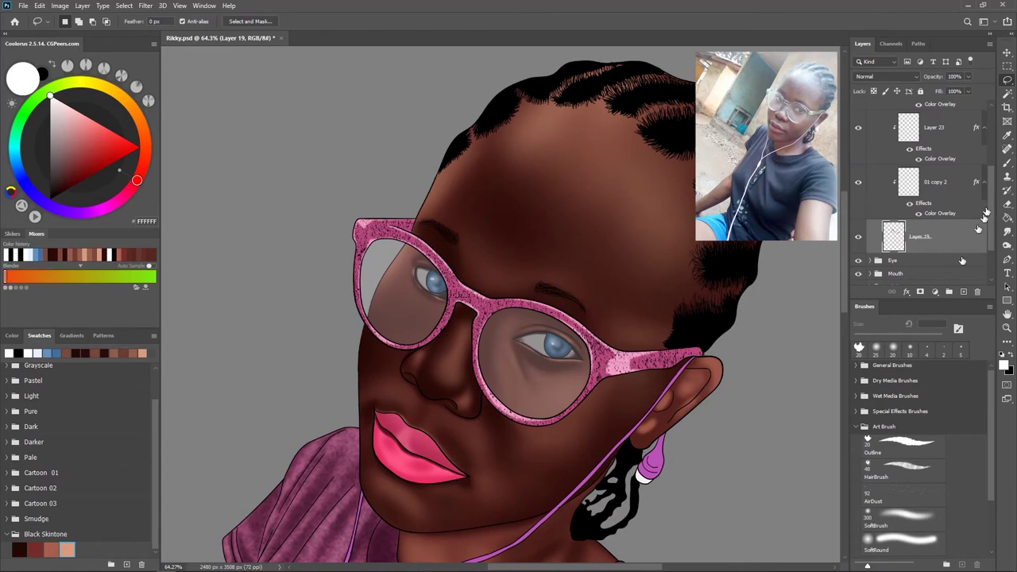
pyautogui.hotkey('ctrl', 'shift', 'alt', 'n')
pyautogui.click(902, 445)
pyautogui.scroll(2, 458, 268)
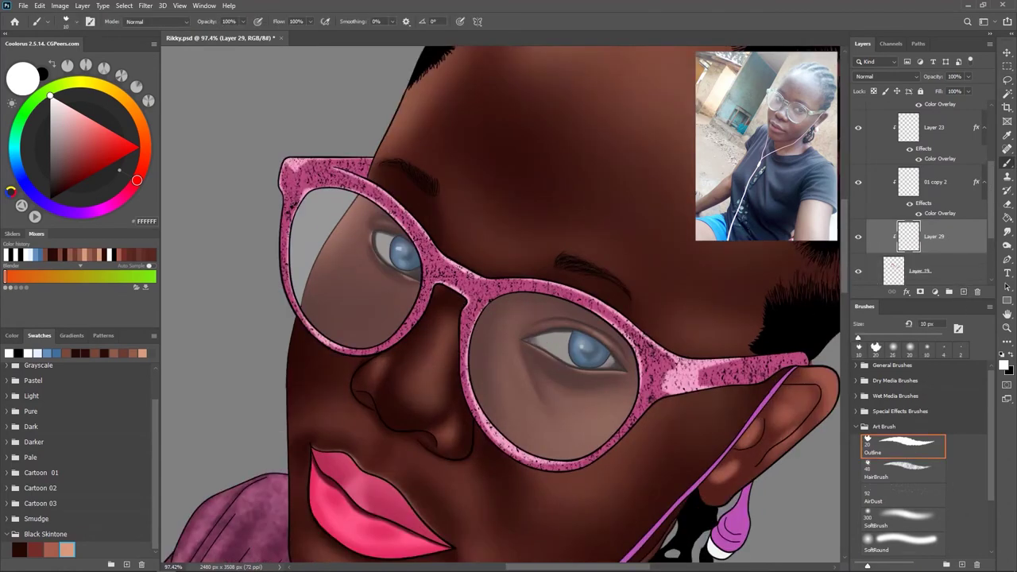
pyautogui.moveTo(949, 242); pyautogui.dragTo(938, 183)
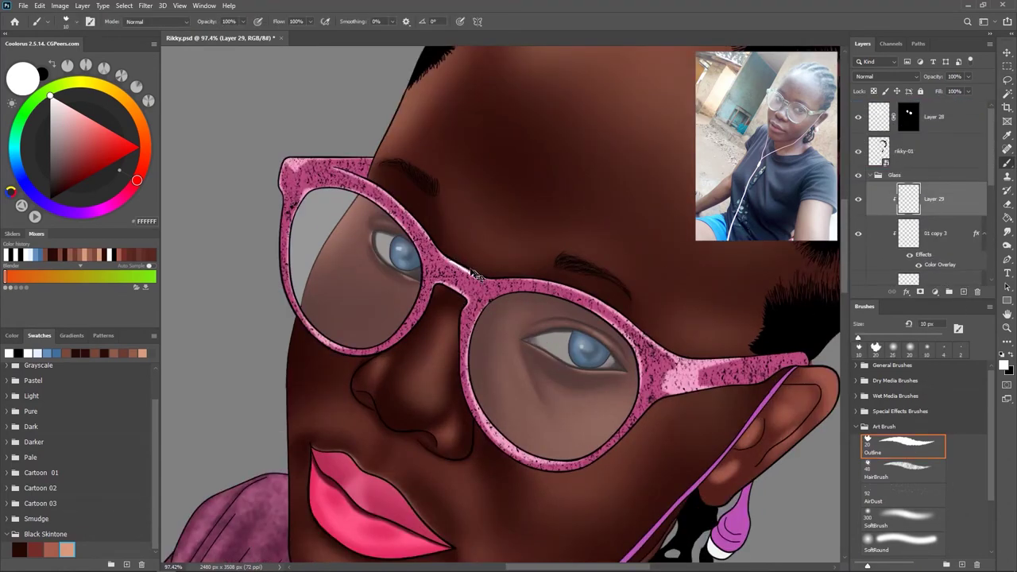
pyautogui.moveTo(474, 274); pyautogui.dragTo(528, 316)
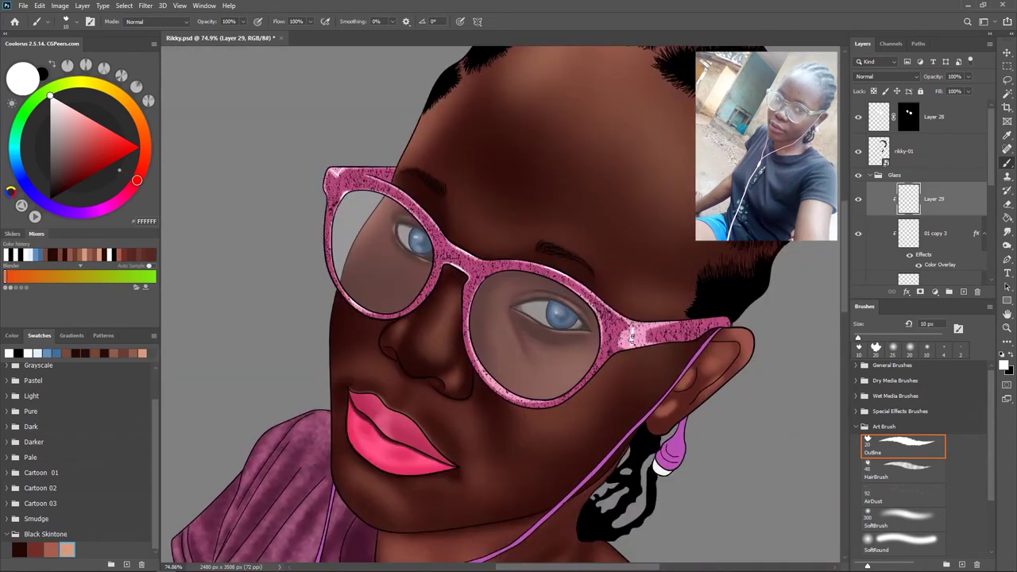
# - Apply a 4.4 px Gaussian Blur to the glasses reflections on Layer 29
pyautogui.scroll(2, 493, 373)
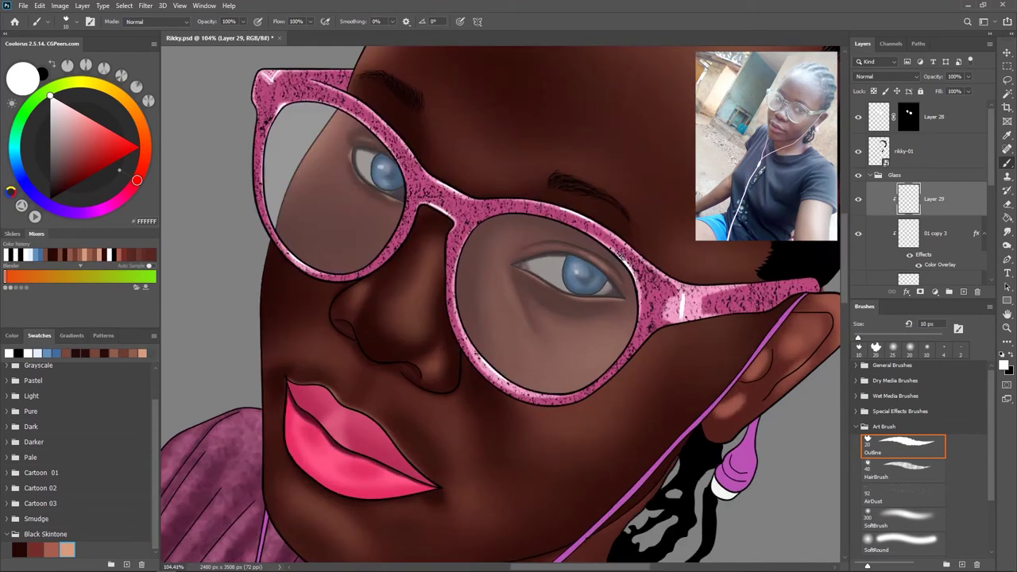
pyautogui.hotkey('ctrl', '0')
pyautogui.click(145, 6)
pyautogui.click(318, 175)
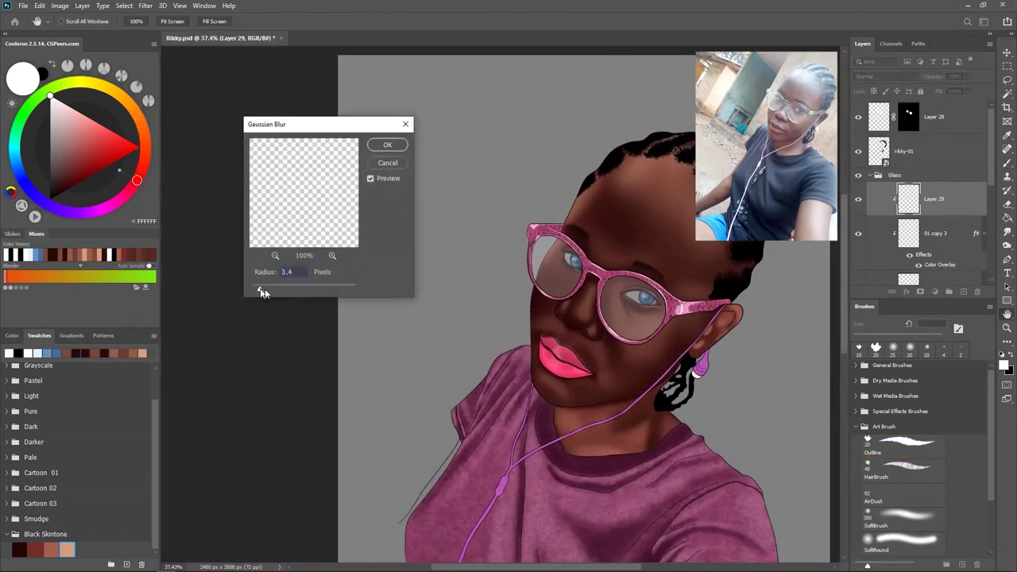
pyautogui.moveTo(277, 289); pyautogui.dragTo(277, 293)
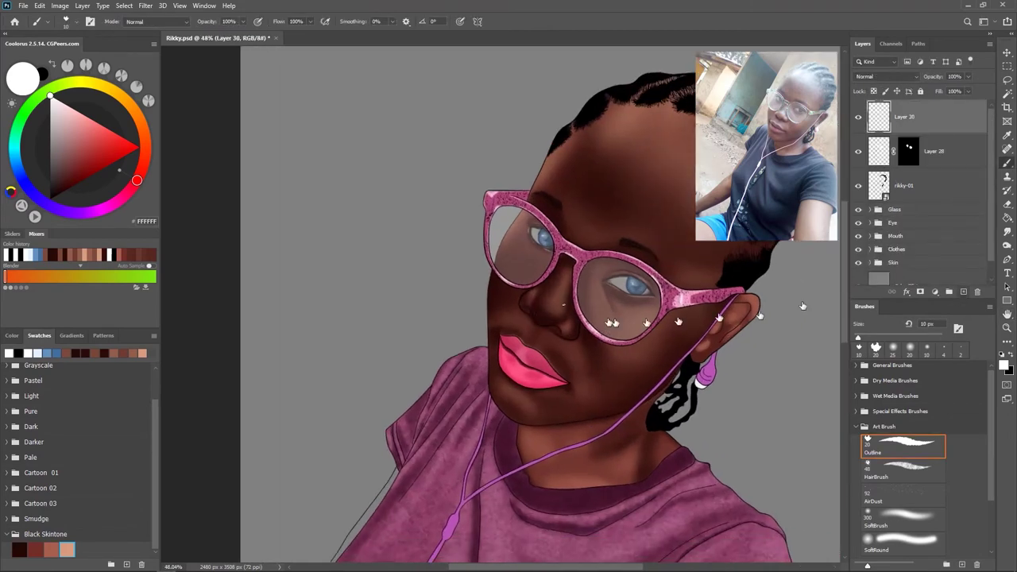
# - Blur the glare strokes about 10 px and give them a peach-orange Color Overlay
pyautogui.click(146, 5)
pyautogui.click(171, 17)
pyautogui.moveTo(297, 294); pyautogui.dragTo(294, 291)
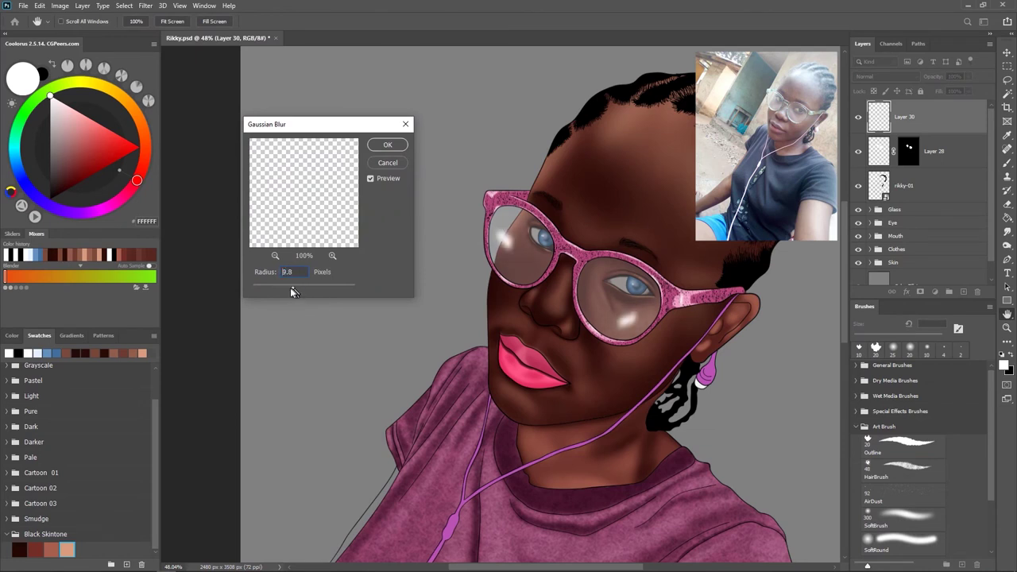
pyautogui.click(387, 145)
pyautogui.click(907, 292)
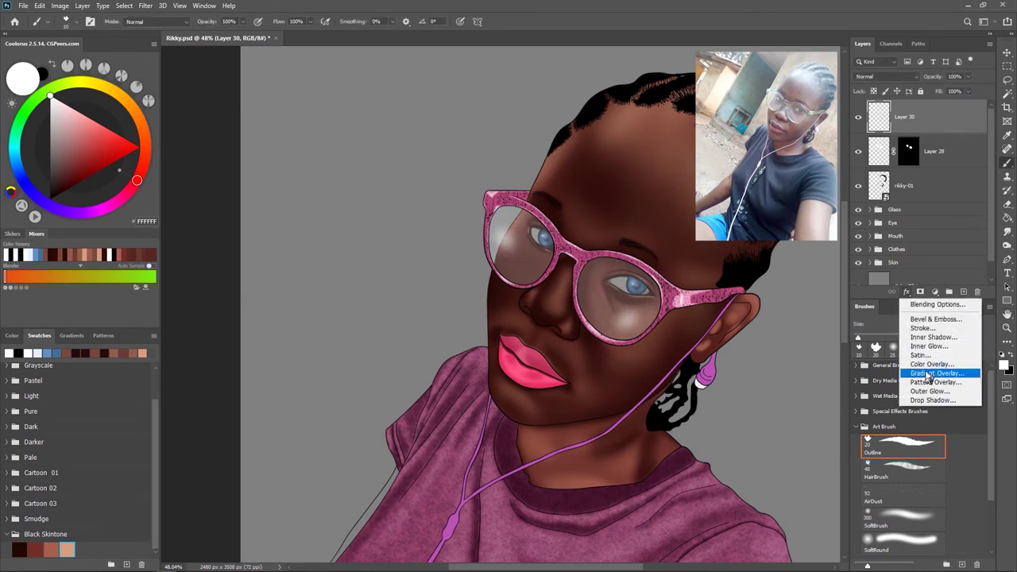
pyautogui.click(937, 318)
pyautogui.click(959, 128)
pyautogui.moveTo(882, 181); pyautogui.dragTo(882, 294)
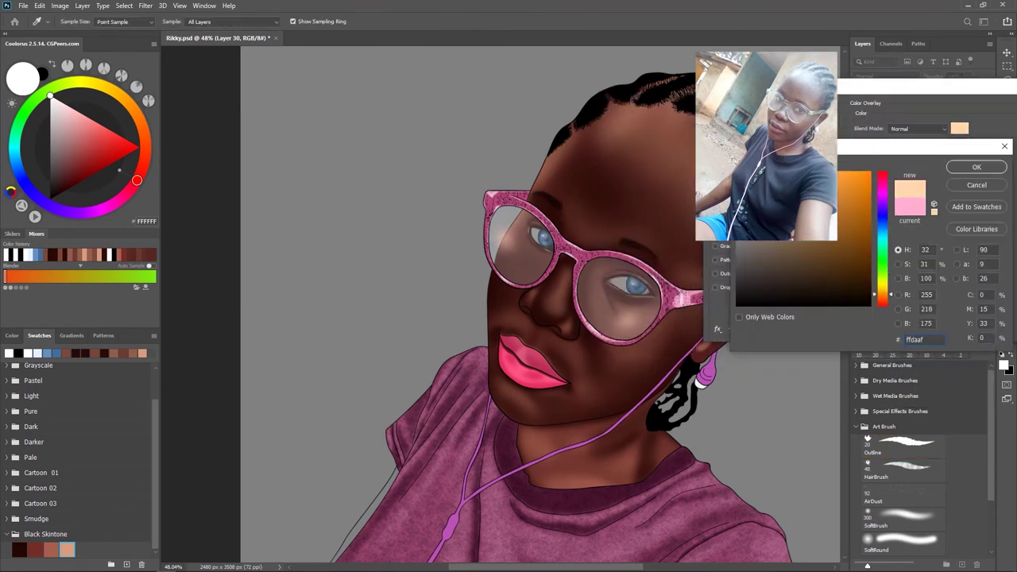
pyautogui.press('Return')
pyautogui.press('Return')
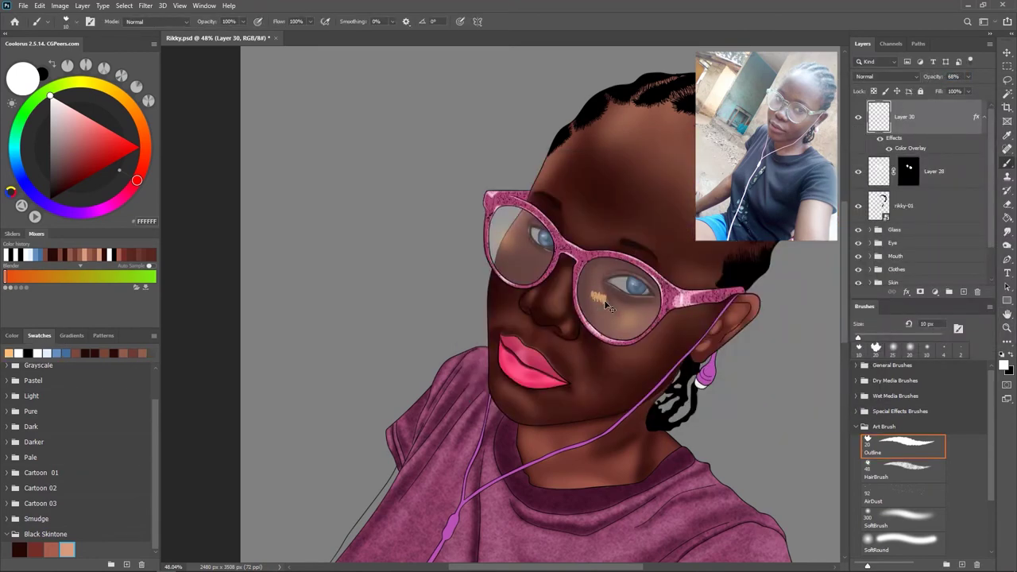
# - Delete the peach-tinted glare layer, Layer 30
pyautogui.hotkey('ctrl', '0')
pyautogui.press('Delete')
pyautogui.scroll(3, 658, 334)
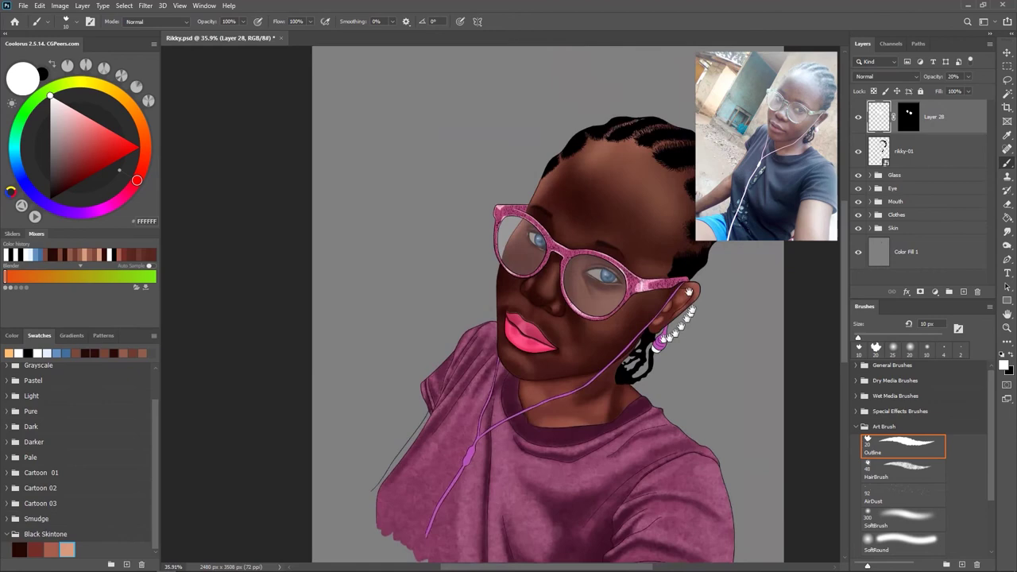
# - On the shirt base layer, sample the sleeve maroon and stroke it along the cuff fold
pyautogui.scroll(-2, 651, 306)
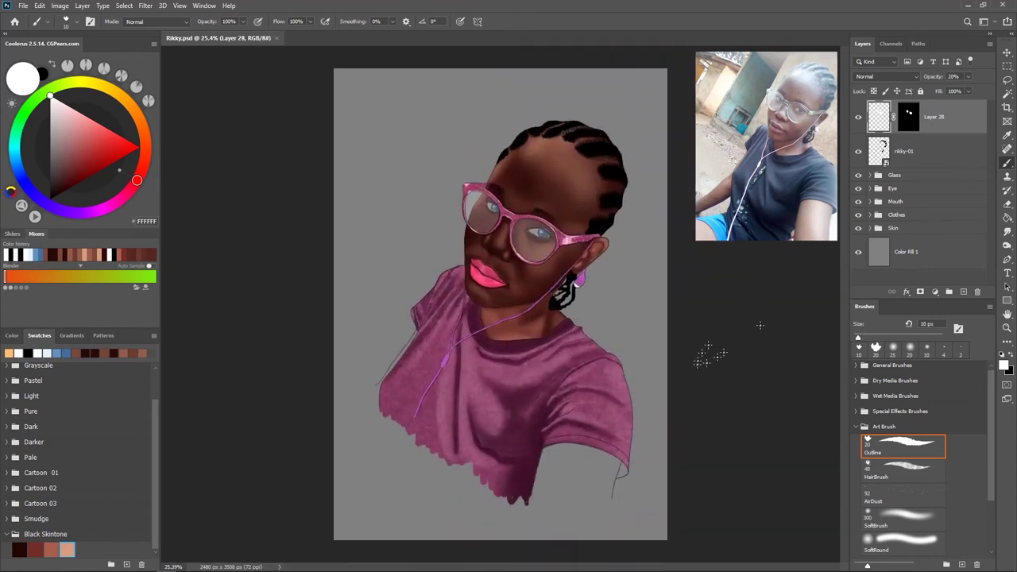
pyautogui.scroll(3, 585, 413)
pyautogui.keyDown('ctrl'); pyautogui.click(585, 413); pyautogui.keyUp('ctrl')
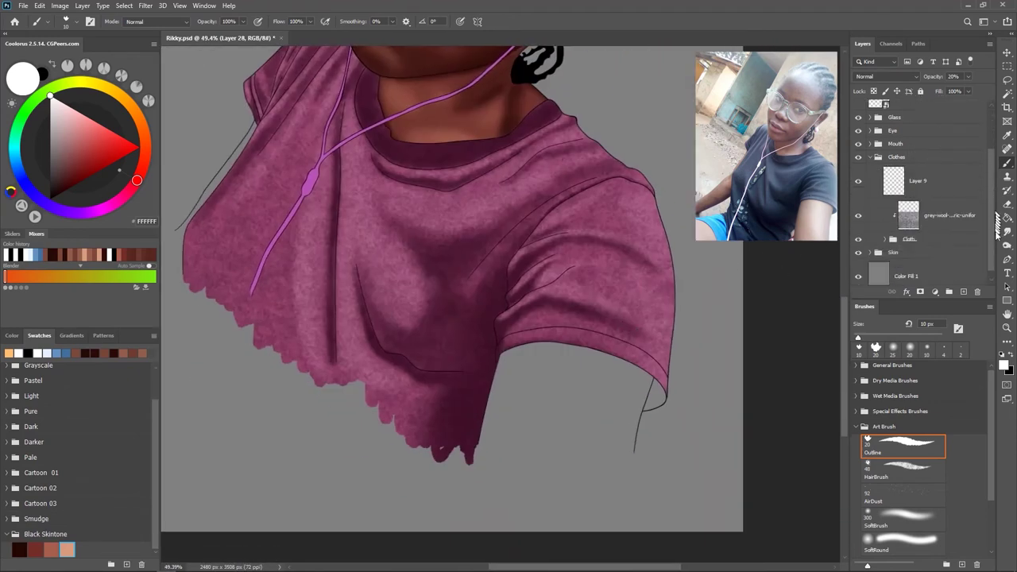
pyautogui.keyDown('alt'); pyautogui.click(860, 223); pyautogui.keyUp('alt')
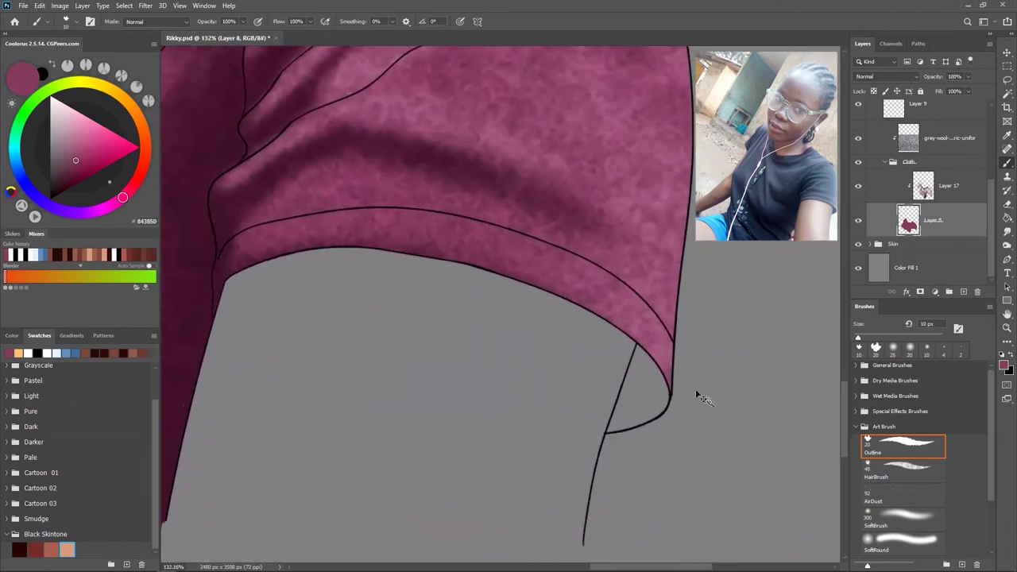
pyautogui.click(73, 171)
pyautogui.keyDown('alt'); pyautogui.scroll(2, 595, 363); pyautogui.keyUp('alt')
pyautogui.moveTo(526, 388); pyautogui.dragTo(554, 312)
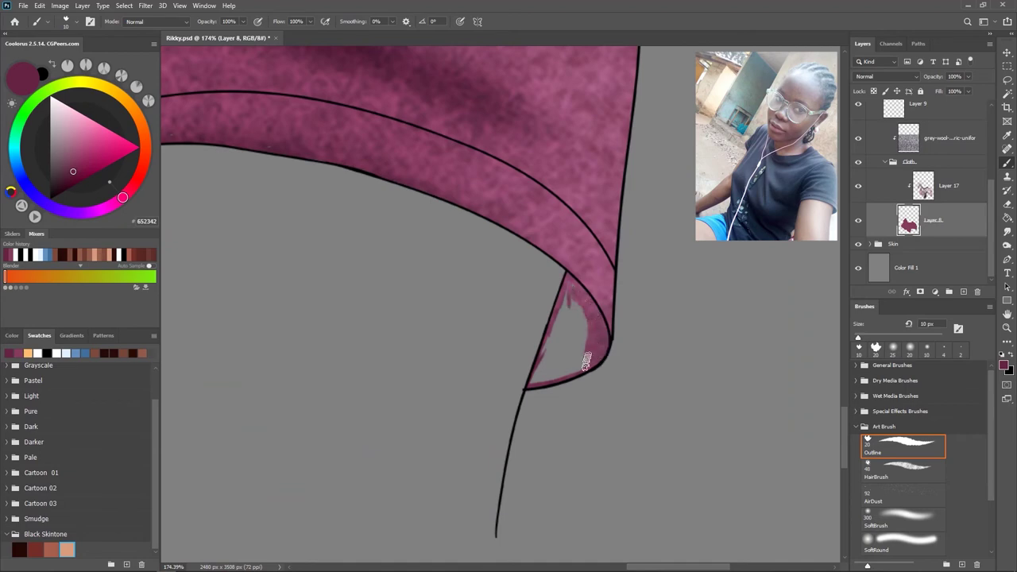
pyautogui.moveTo(586, 361); pyautogui.dragTo(574, 305)
# - Sample a darker maroon and fill the inner cuff triangle on a new layer
pyautogui.scroll(-5, 573, 344)
pyautogui.keyDown('alt'); pyautogui.click(602, 368); pyautogui.keyUp('alt')
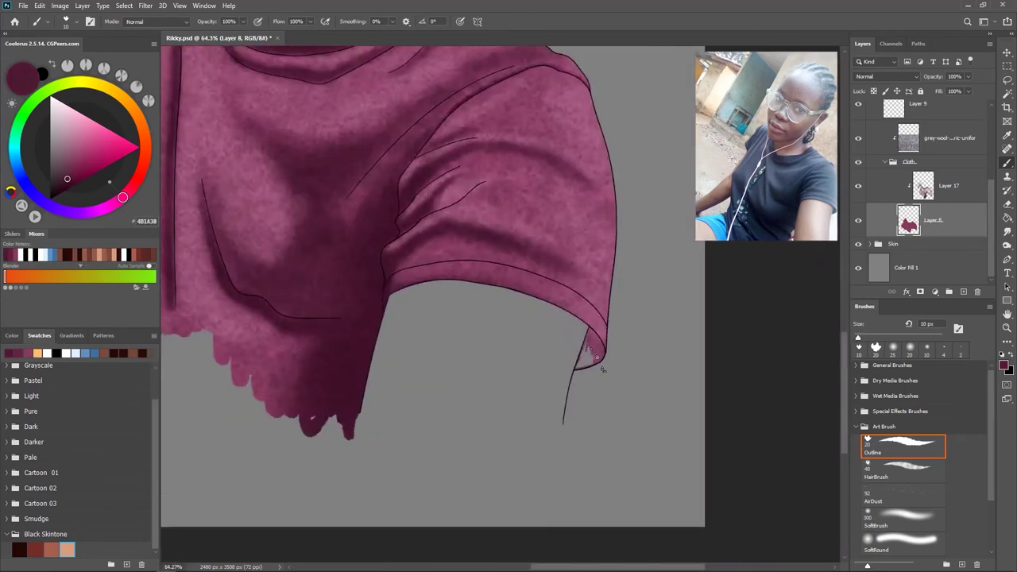
pyautogui.keyDown('alt'); pyautogui.scroll(1, 597, 378); pyautogui.keyUp('alt')
pyautogui.keyDown('alt'); pyautogui.click(600, 336); pyautogui.keyUp('alt')
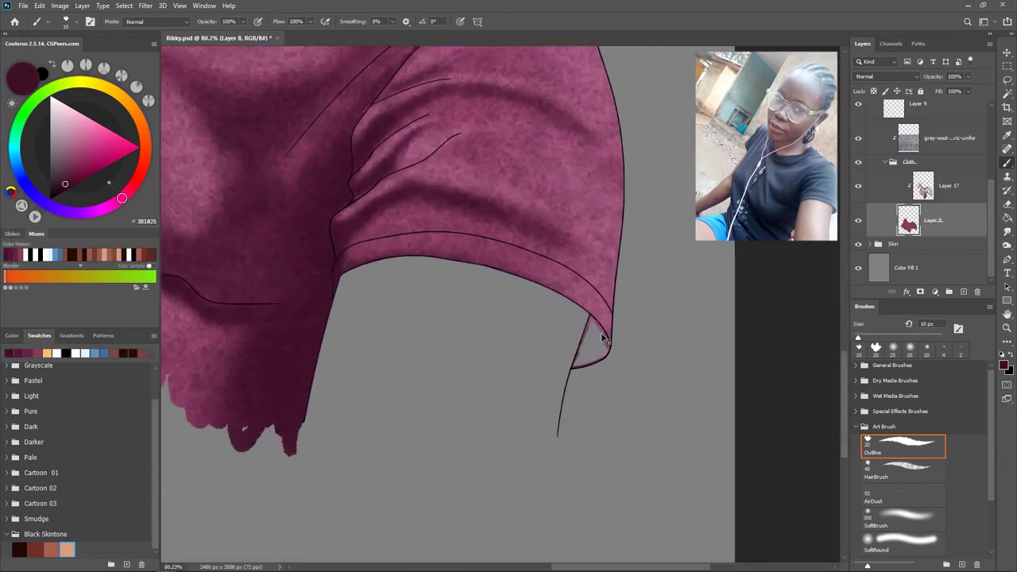
pyautogui.click(921, 185)
pyautogui.hotkey('ctrl', 'shift', 'alt', 'n')
pyautogui.moveTo(600, 325); pyautogui.dragTo(603, 348)
pyautogui.scroll(3, 603, 341)
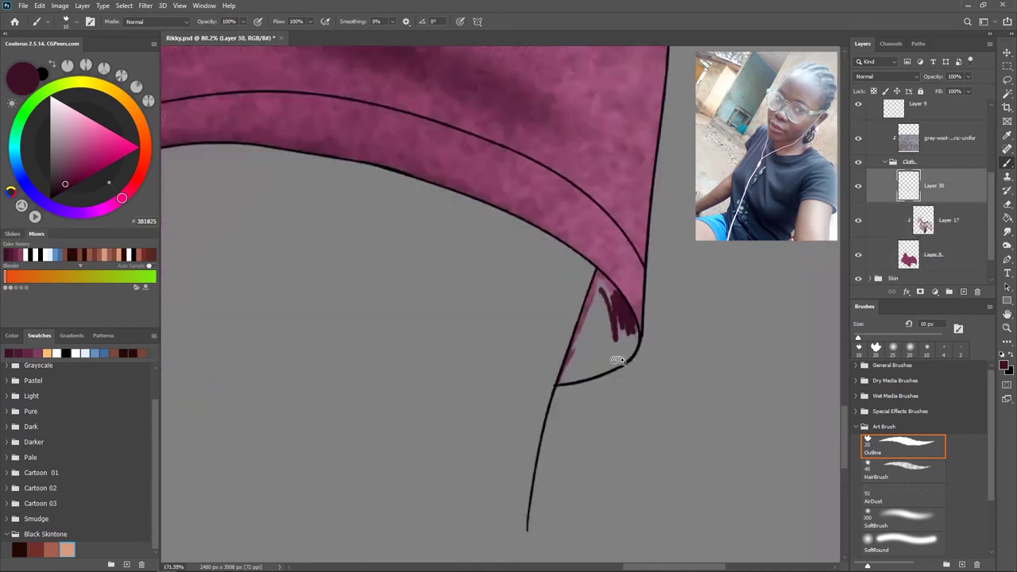
pyautogui.moveTo(602, 304); pyautogui.dragTo(587, 278)
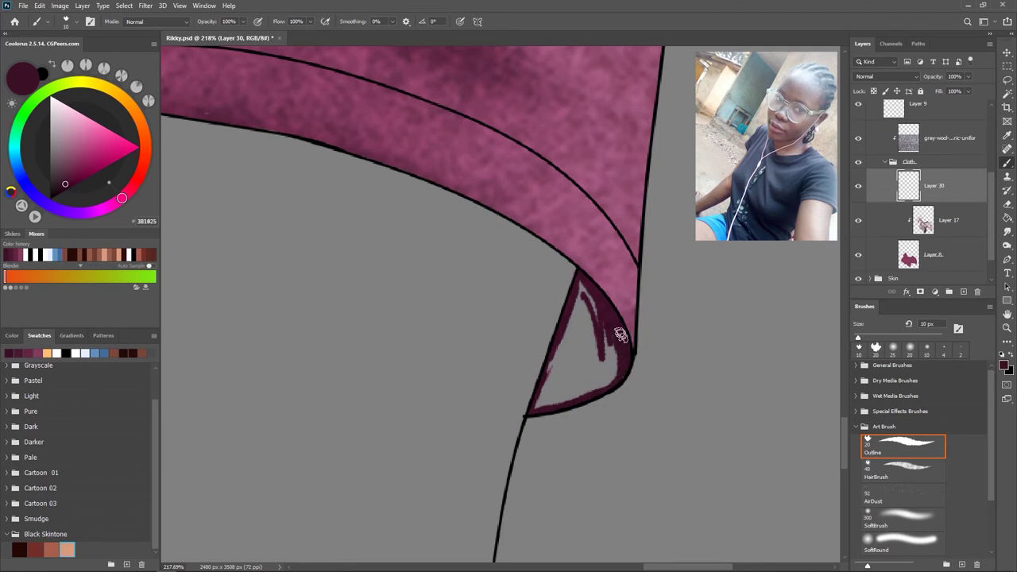
pyautogui.moveTo(584, 389)
pyautogui.mouseDown()
pyautogui.moveTo(545, 374)
pyautogui.moveTo(589, 288)
pyautogui.mouseUp()
pyautogui.scroll(-5, 644, 337)
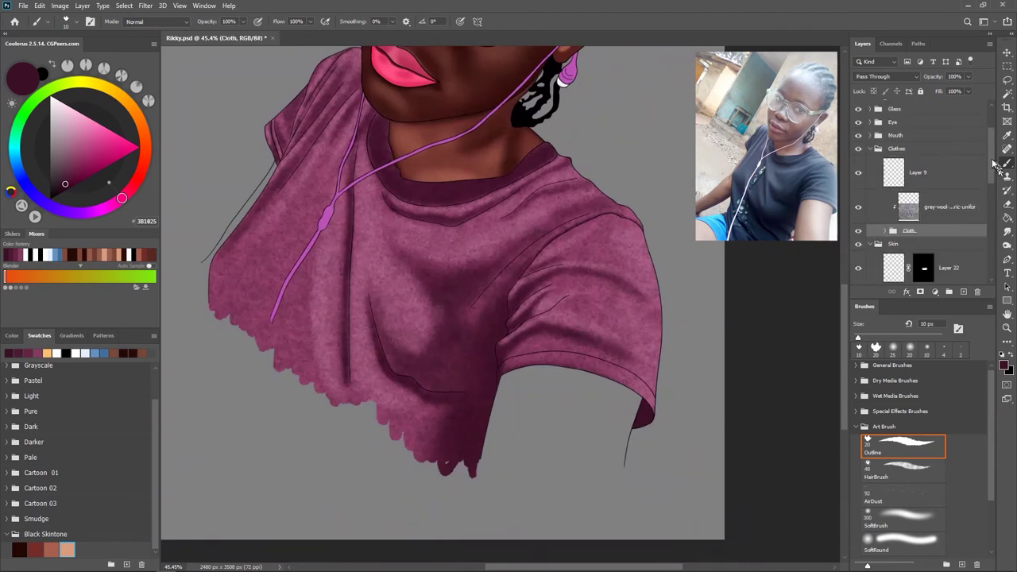
pyautogui.scroll(-3, 922, 199)
pyautogui.click(914, 230)
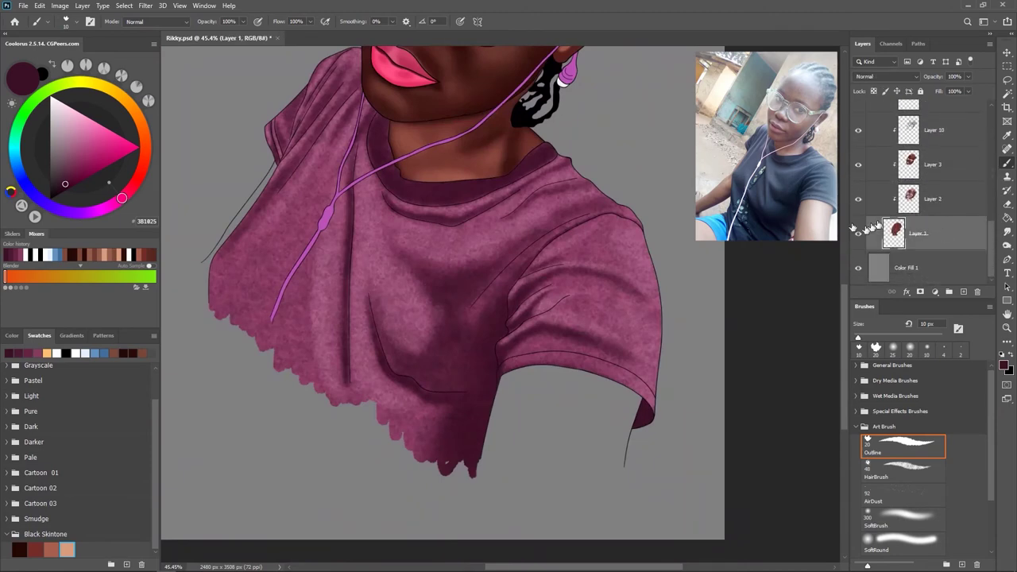
# - Sample a brown skin tone and paint the arm shape beneath the right sleeve on Layer 1
pyautogui.keyDown('alt'); pyautogui.click(858, 233); pyautogui.keyUp('alt')
pyautogui.keyDown('alt'); pyautogui.click(428, 96); pyautogui.keyUp('alt')
pyautogui.keyDown('alt'); pyautogui.click(858, 232); pyautogui.keyUp('alt')
pyautogui.scroll(3, 554, 391)
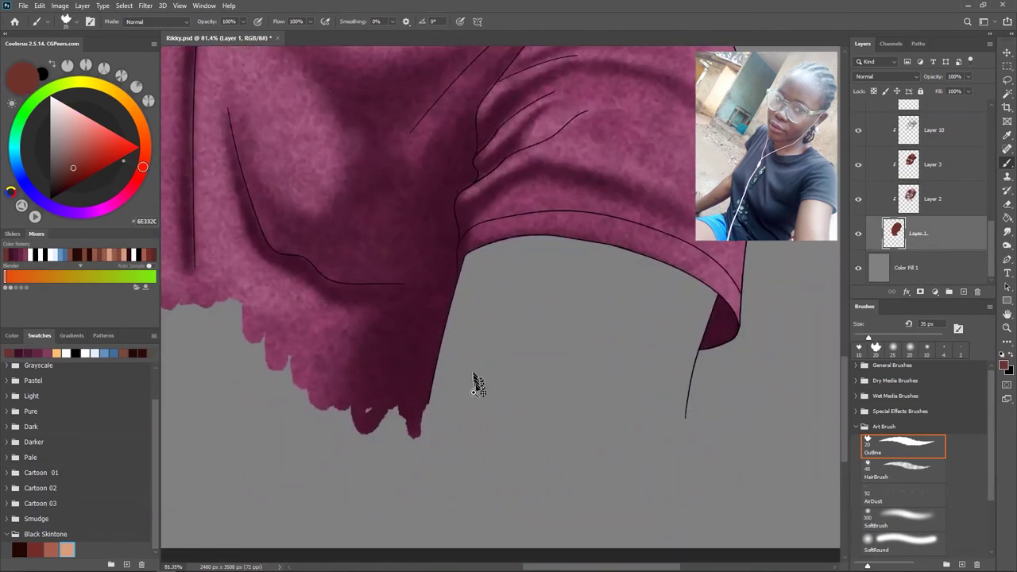
pyautogui.scroll(2, 476, 385)
pyautogui.moveTo(409, 397); pyautogui.dragTo(628, 147)
pyautogui.scroll(1, 603, 151)
pyautogui.moveTo(476, 155)
pyautogui.mouseDown()
pyautogui.moveTo(616, 197)
pyautogui.moveTo(616, 401)
pyautogui.mouseUp()
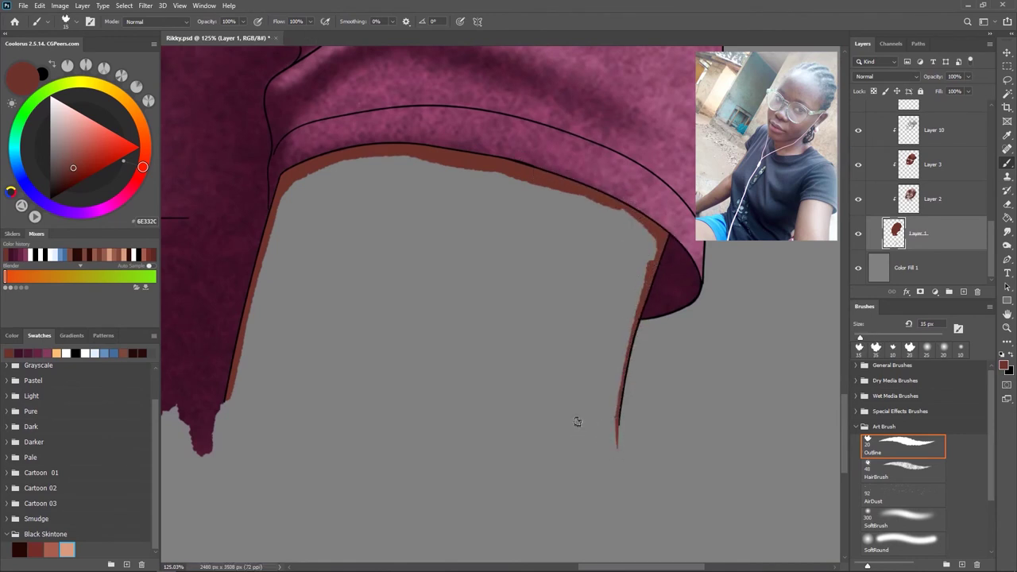
pyautogui.moveTo(645, 262)
pyautogui.mouseDown()
pyautogui.moveTo(608, 420)
pyautogui.moveTo(603, 262)
pyautogui.moveTo(476, 182)
pyautogui.moveTo(324, 204)
pyautogui.moveTo(260, 300)
pyautogui.moveTo(227, 390)
pyautogui.moveTo(340, 227)
pyautogui.moveTo(352, 278)
pyautogui.moveTo(395, 317)
pyautogui.moveTo(567, 341)
pyautogui.moveTo(273, 408)
pyautogui.moveTo(227, 409)
pyautogui.moveTo(526, 406)
pyautogui.mouseUp()
# - With a smaller brush (about 9 px), paint brown along the shirt's left edge and fill the lower-left gap
pyautogui.press(']')
pyautogui.press(']')
pyautogui.press(']')
pyautogui.press(']')
pyautogui.press(']')
pyautogui.scroll(-5, 526, 407)
pyautogui.press('[')
pyautogui.press('[')
pyautogui.press('[')
pyautogui.scroll(5, 432, 317)
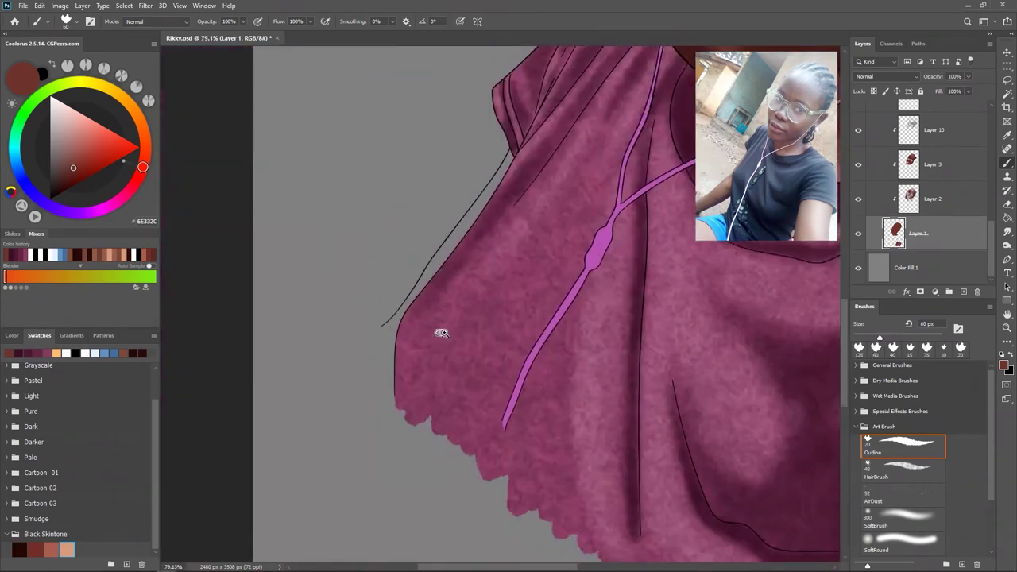
pyautogui.moveTo(340, 429)
pyautogui.mouseDown()
pyautogui.moveTo(540, 127)
pyautogui.moveTo(408, 308)
pyautogui.mouseUp()
pyautogui.scroll(3, 437, 262)
pyautogui.press('[')
pyautogui.press('[')
pyautogui.press('[')
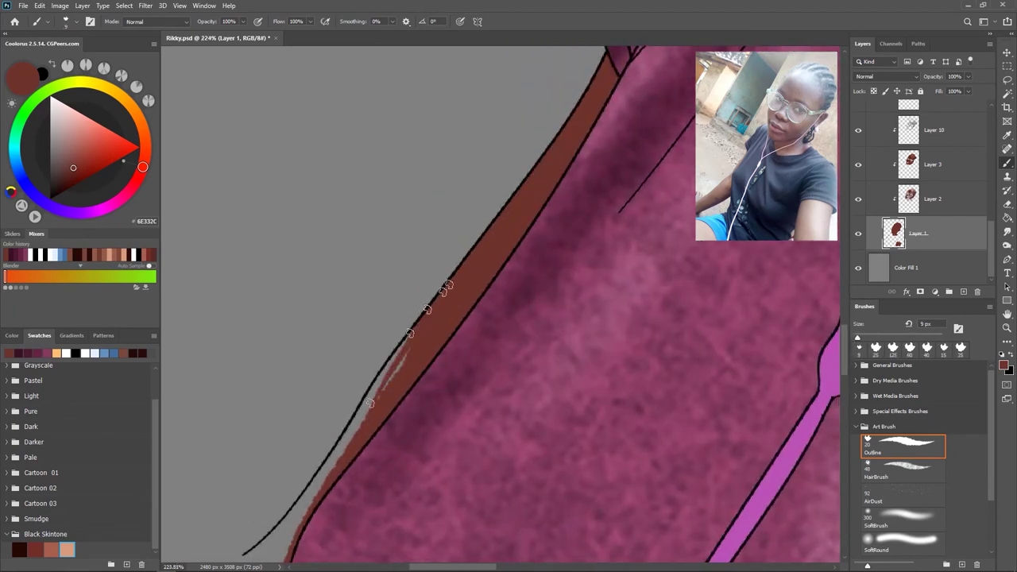
pyautogui.moveTo(386, 365); pyautogui.dragTo(430, 294)
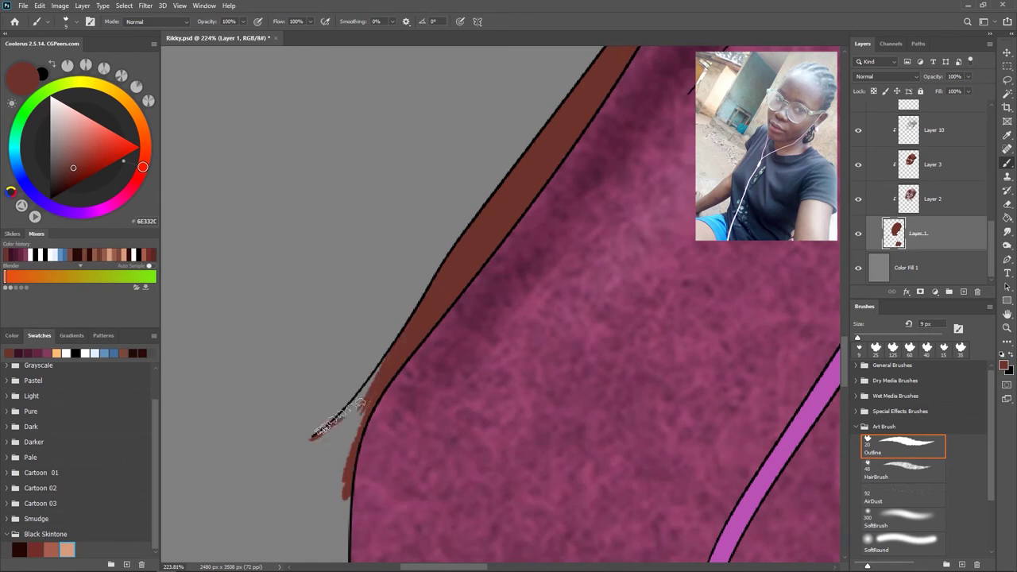
pyautogui.moveTo(369, 382)
pyautogui.mouseDown()
pyautogui.moveTo(342, 469)
pyautogui.moveTo(324, 437)
pyautogui.mouseUp()
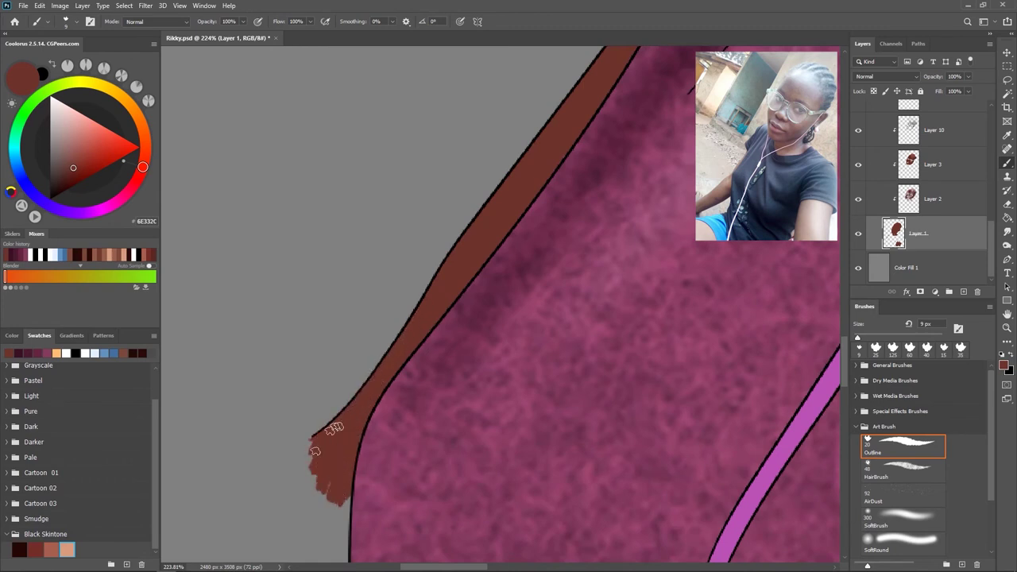
pyautogui.scroll(-5, 340, 467)
pyautogui.scroll(-5, 340, 467)
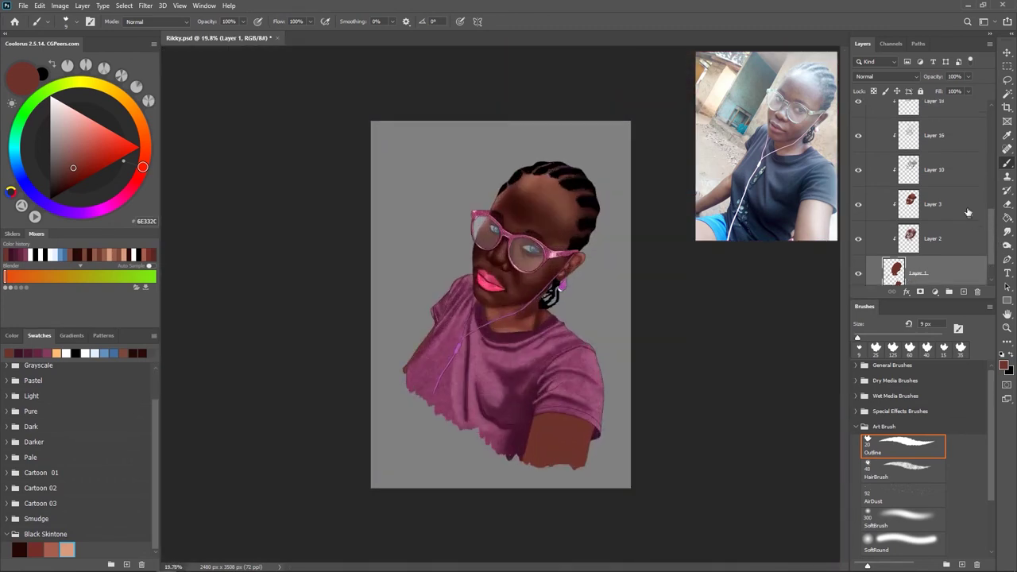
pyautogui.click(934, 204)
pyautogui.click(903, 520)
# - Airbrush soft reddish-brown (975245) shading under the sleeve, sizing the soft brush between 100 and 600 px
pyautogui.scroll(3, 586, 426)
pyautogui.scroll(3, 504, 335)
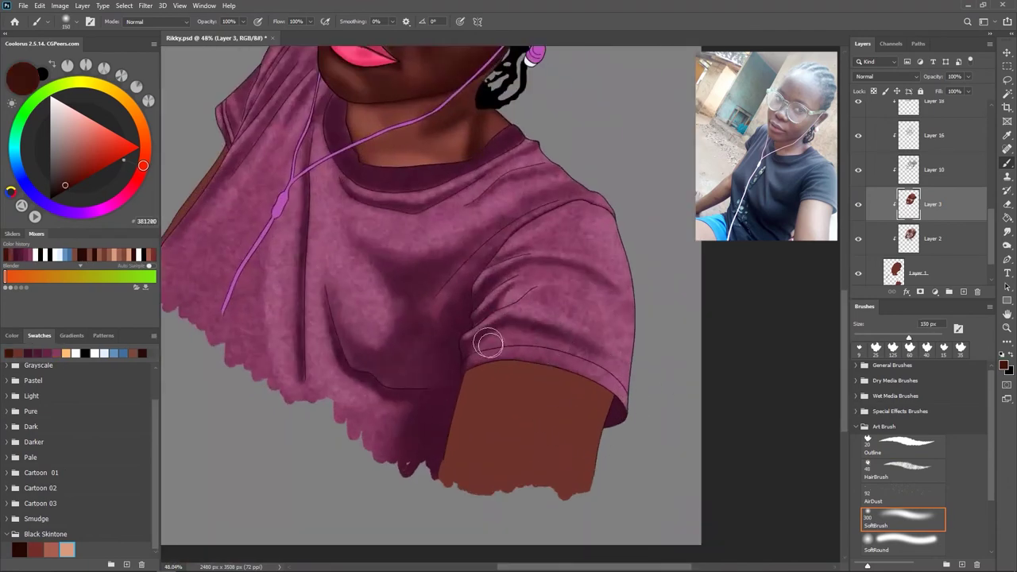
pyautogui.scroll(3, 551, 390)
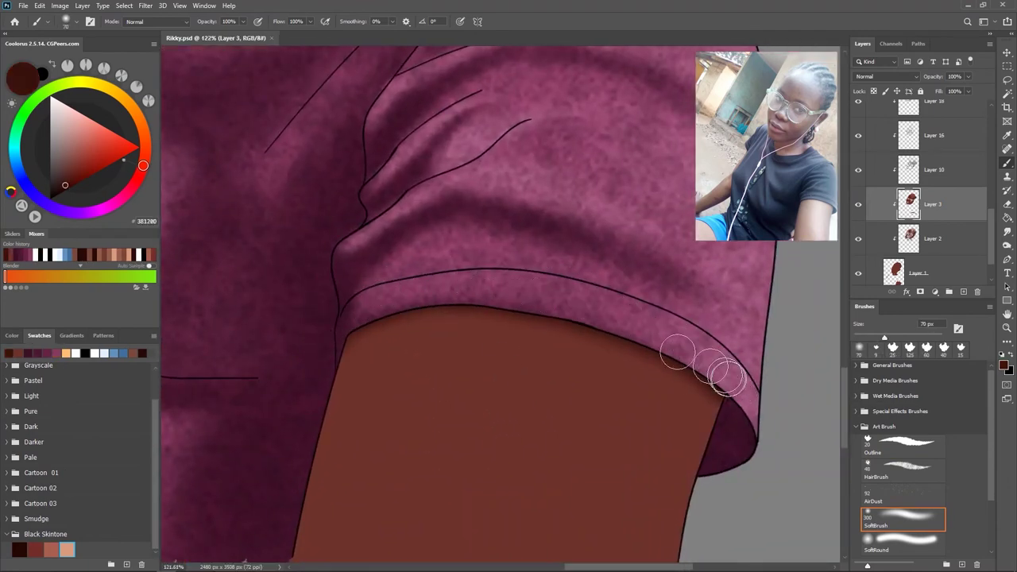
pyautogui.scroll(-5, 397, 290)
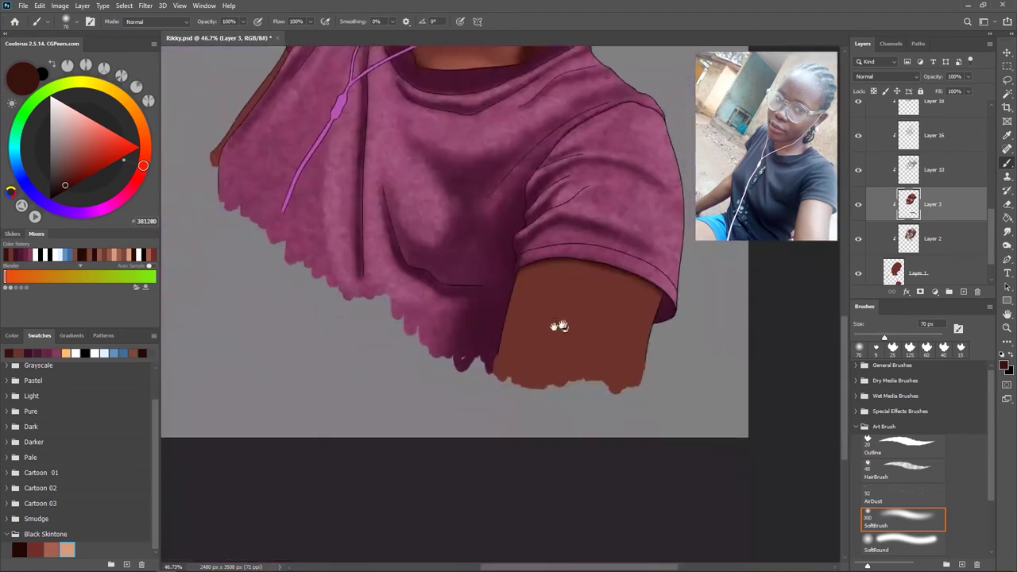
pyautogui.press(']')
pyautogui.press(']')
pyautogui.press(']')
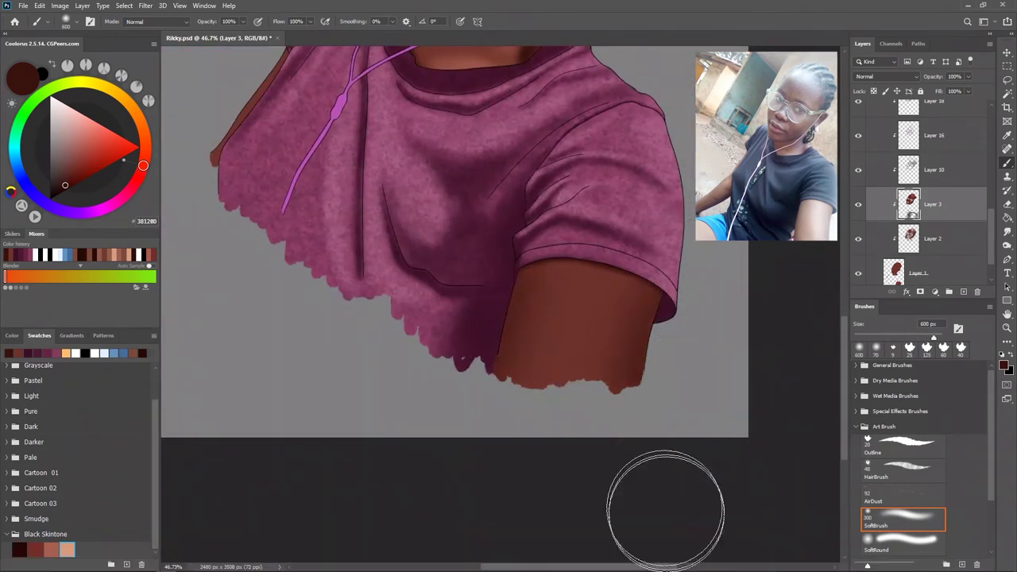
pyautogui.scroll(2, 545, 284)
pyautogui.scroll(5, 545, 285)
pyautogui.press('[')
pyautogui.press('[')
pyautogui.press('[')
pyautogui.press('[')
pyautogui.press('[')
pyautogui.press('[')
pyautogui.press('[')
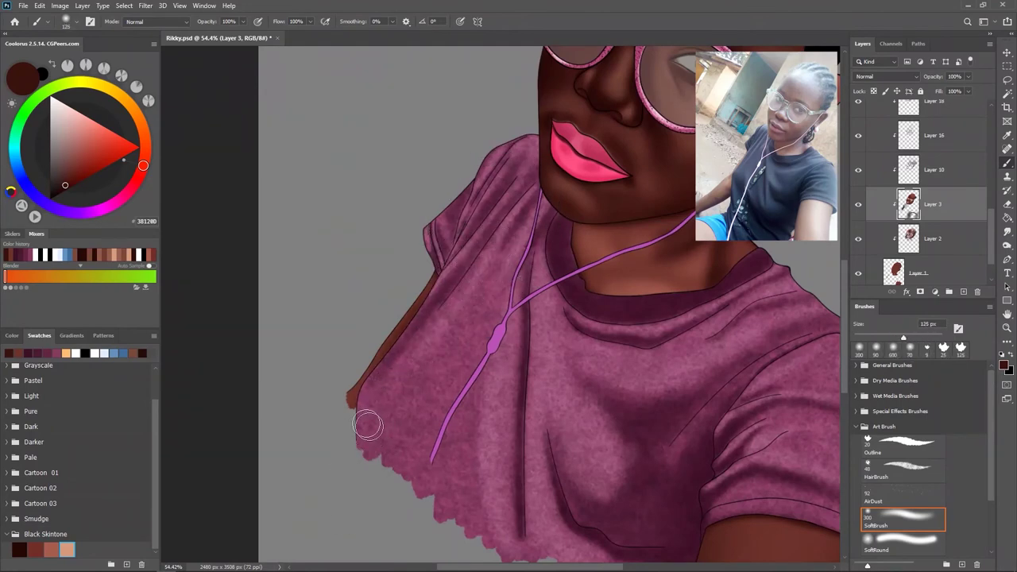
pyautogui.moveTo(680, 244); pyautogui.dragTo(590, 355)
pyautogui.scroll(-5, 589, 355)
pyautogui.press(']')
pyautogui.press(']')
pyautogui.press(']')
pyautogui.press(']')
pyautogui.press(']')
pyautogui.press(']')
pyautogui.press(']')
pyautogui.press(']')
pyautogui.scroll(-5, 558, 361)
pyautogui.scroll(5, 559, 361)
pyautogui.press('[')
pyautogui.press('[')
pyautogui.press('[')
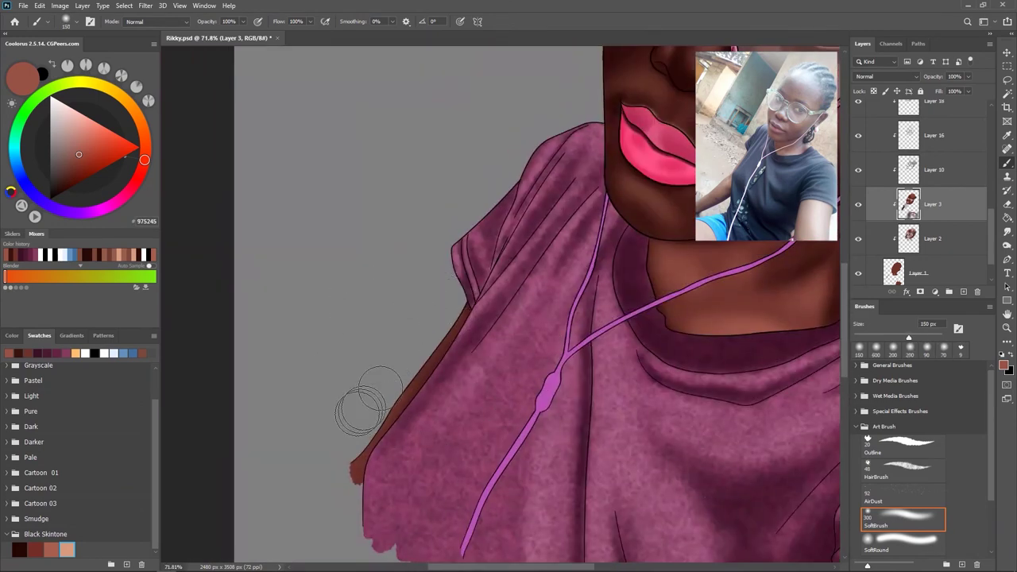
pyautogui.scroll(-5, 374, 342)
pyautogui.scroll(3, 636, 355)
pyautogui.scroll(2, 620, 350)
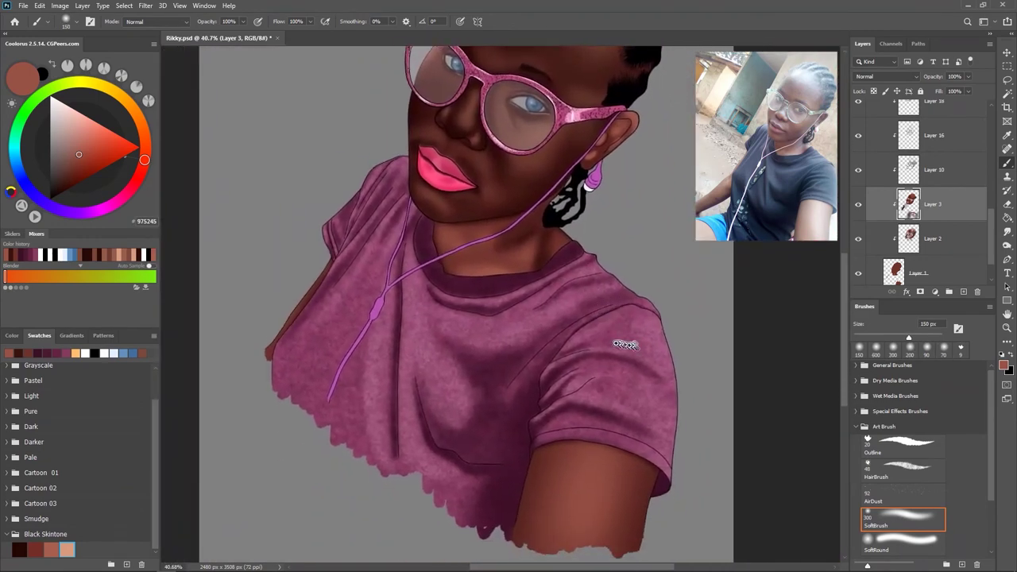
pyautogui.scroll(-4, 613, 342)
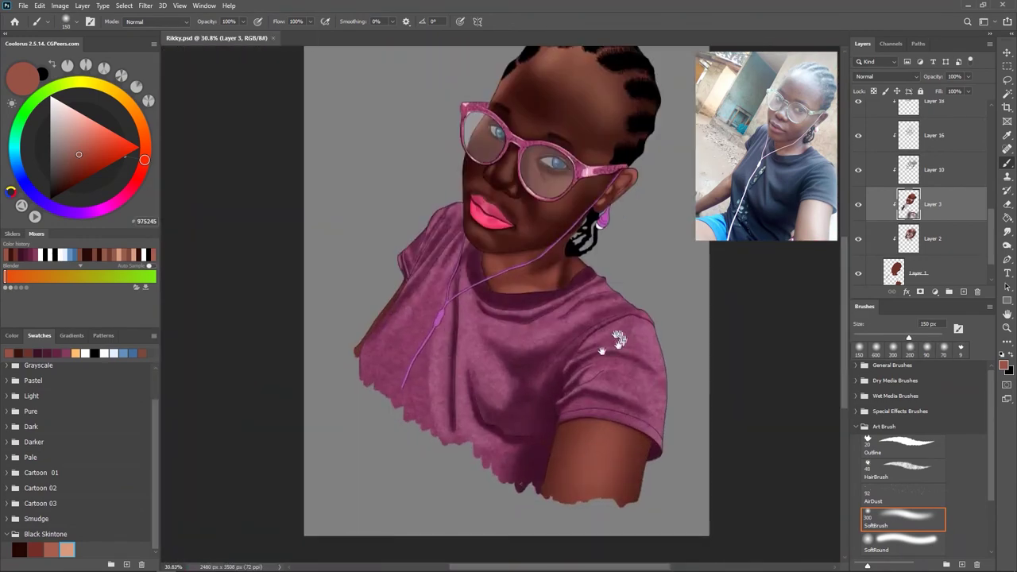
pyautogui.scroll(3, 610, 341)
pyautogui.scroll(2, 612, 341)
pyautogui.hotkey('alt', '[')
pyautogui.scroll(1, 546, 310)
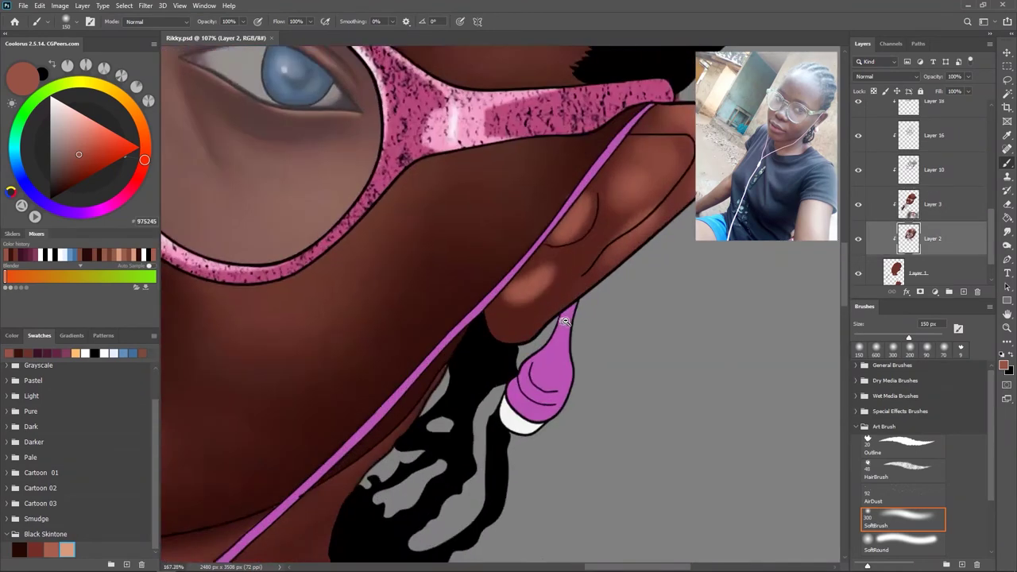
# - Pick a dark brown and paint over the earring circles on the ear on Layer 3
pyautogui.press('[')
pyautogui.press('[')
pyautogui.press('[')
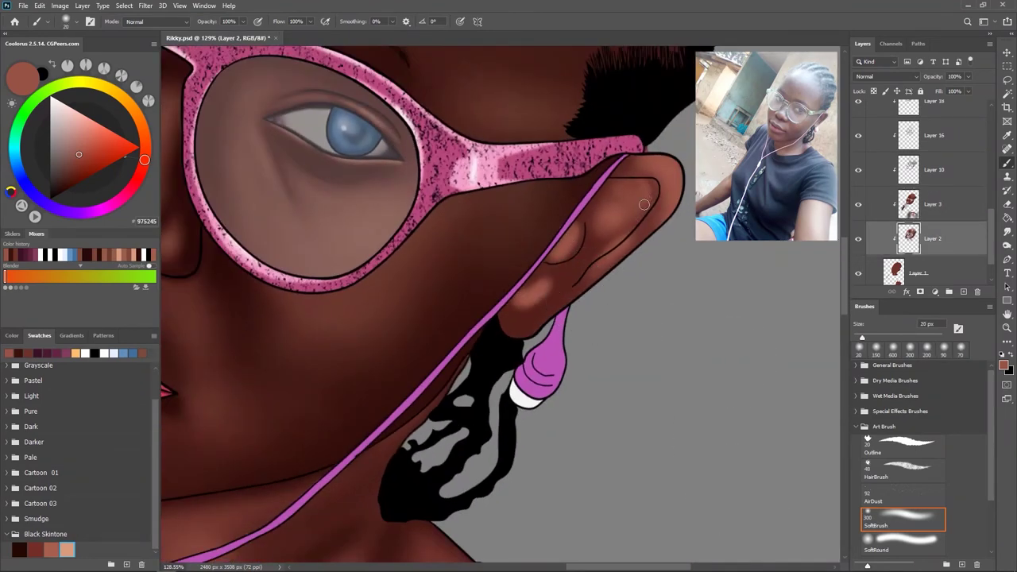
pyautogui.keyDown('alt'); pyautogui.click(364, 390); pyautogui.keyUp('alt')
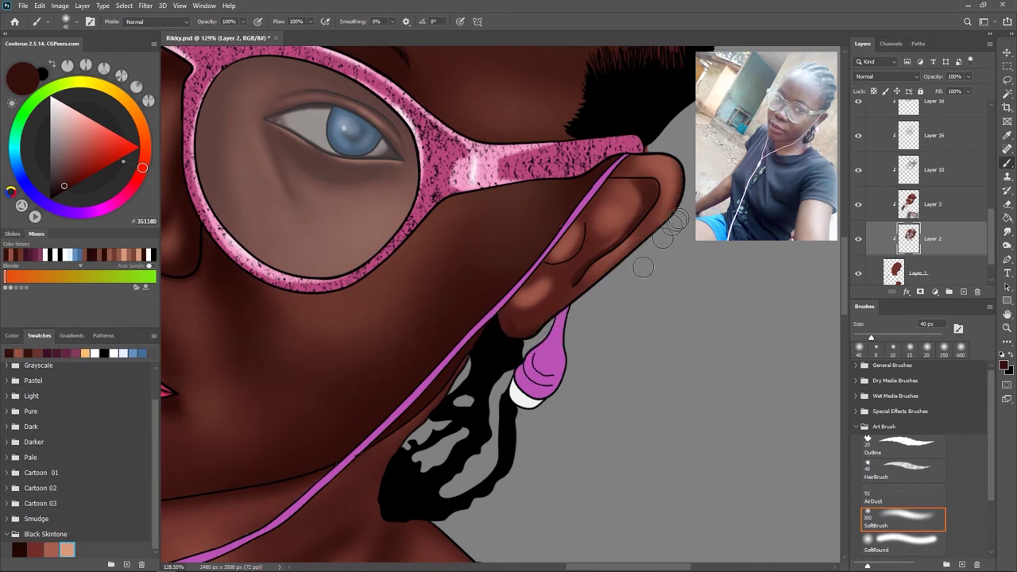
pyautogui.click(909, 204)
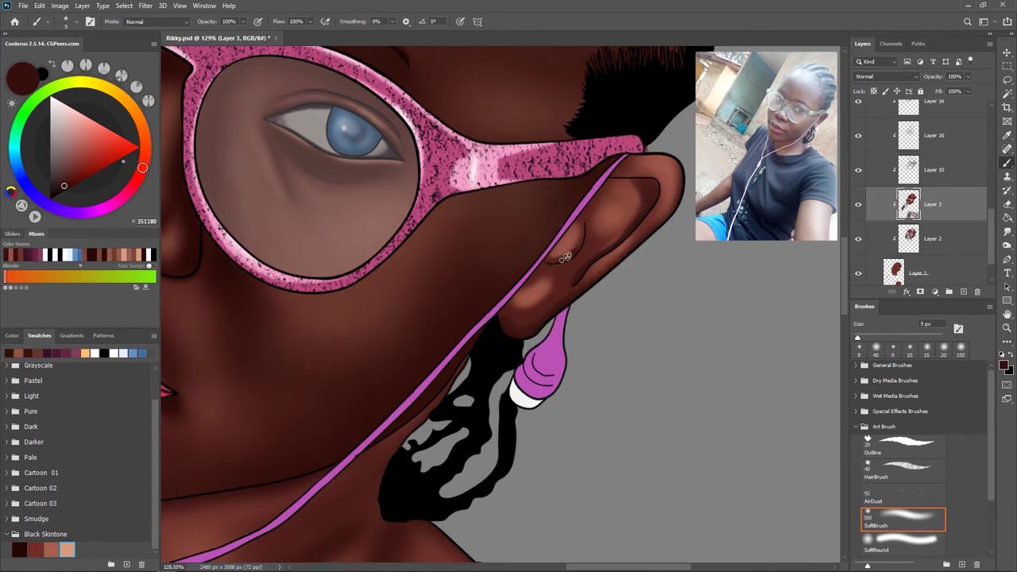
pyautogui.press(']')
pyautogui.moveTo(582, 220); pyautogui.dragTo(577, 208)
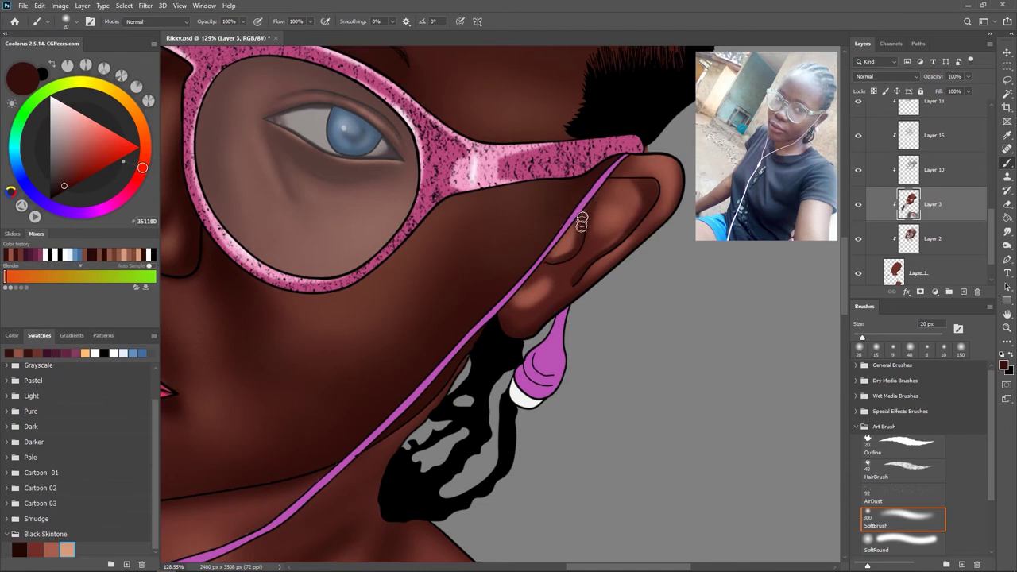
# - Sample the lighter skin brown and set up a soft round blending brush
pyautogui.press('[')
pyautogui.press('[')
pyautogui.scroll(-3, 520, 275)
pyautogui.scroll(1, 589, 282)
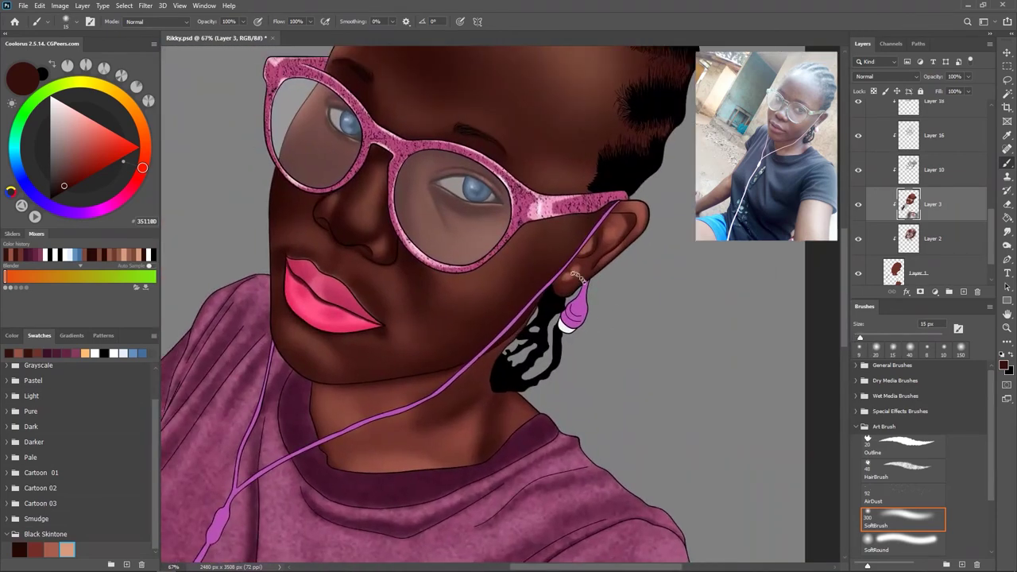
pyautogui.keyDown('alt'); pyautogui.click(582, 270); pyautogui.keyUp('alt')
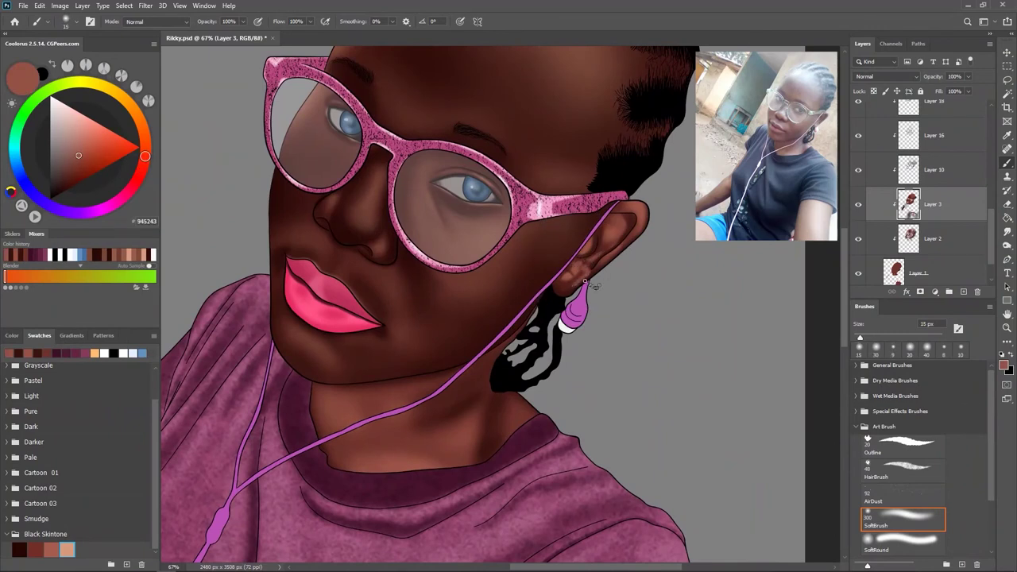
pyautogui.scroll(2, 922, 190)
pyautogui.hotkey('shift', 'b')
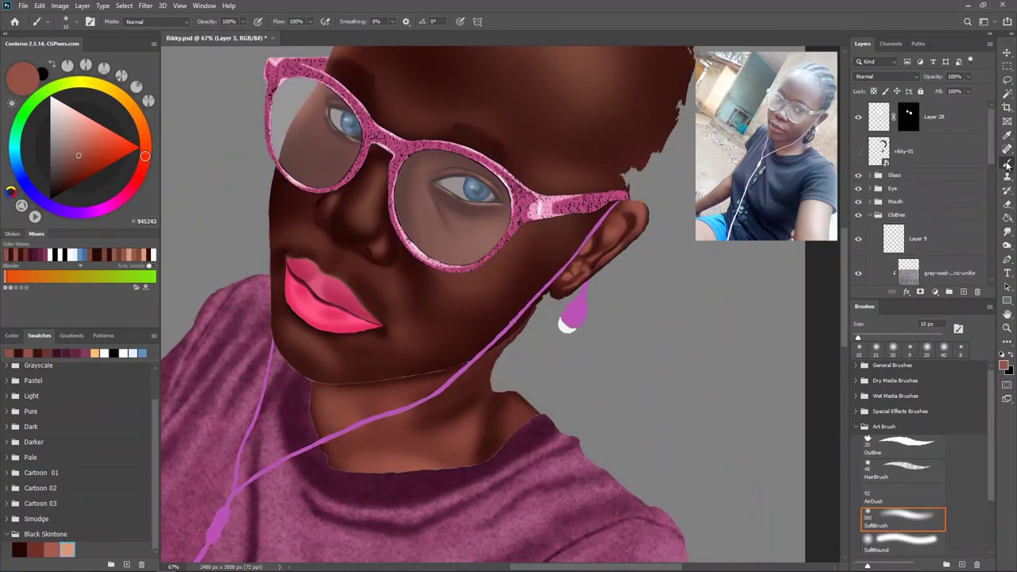
pyautogui.click(903, 543)
pyautogui.scroll(5, 579, 286)
# - Blend the ear shading with a slightly larger mixer brush, toggling the grey background fill to check edges
pyautogui.press(']')
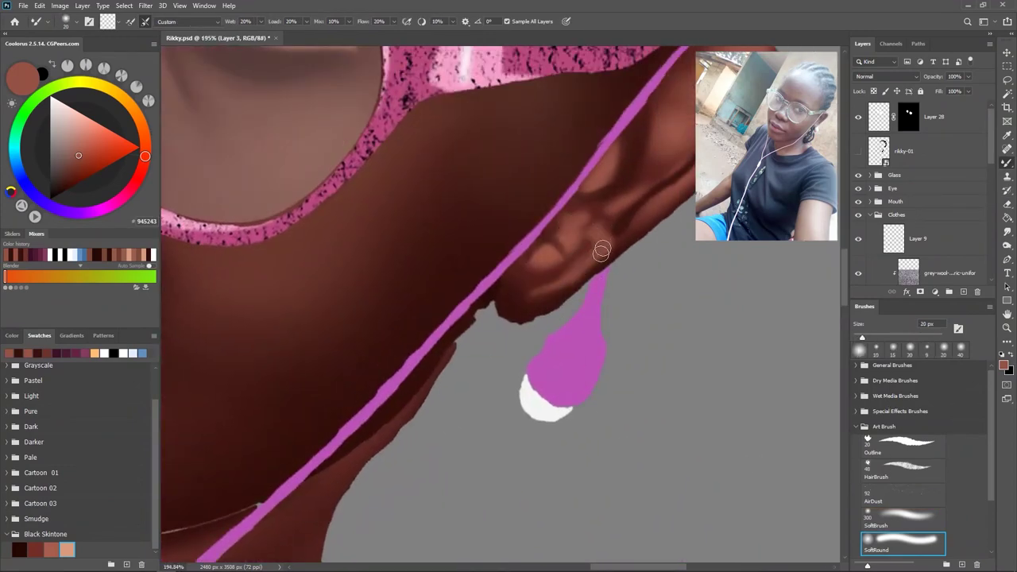
pyautogui.moveTo(601, 251); pyautogui.dragTo(585, 227)
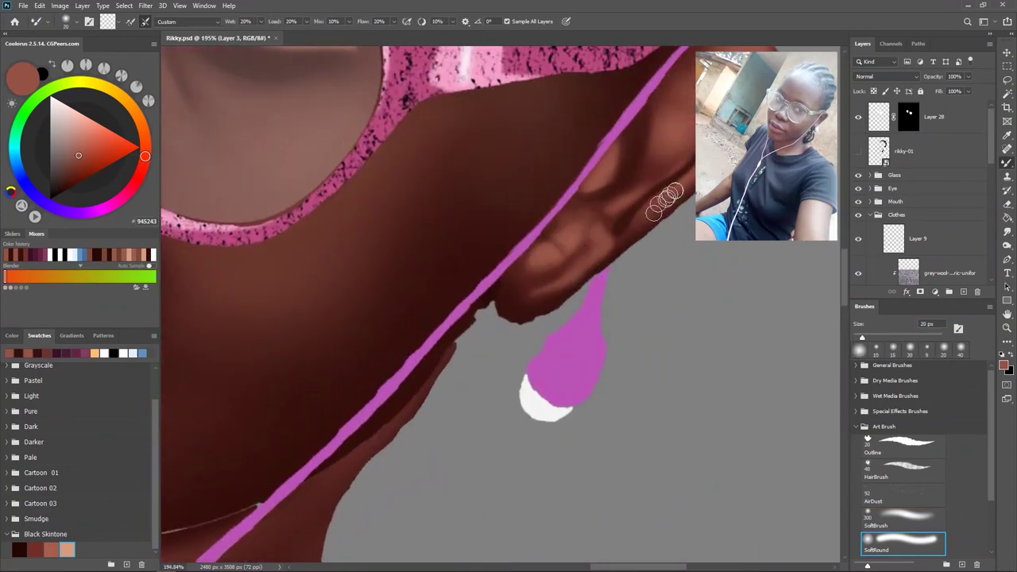
pyautogui.hotkey('ctrl', ',')
pyautogui.moveTo(672, 165); pyautogui.dragTo(561, 236)
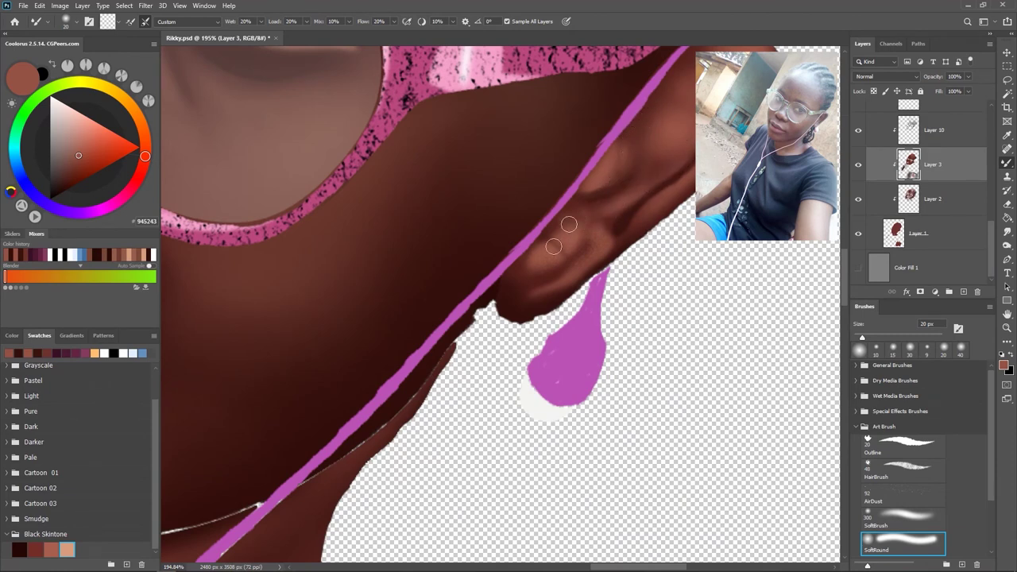
pyautogui.hotkey('ctrl', ',')
pyautogui.scroll(-2, 620, 262)
pyautogui.scroll(-3, 619, 262)
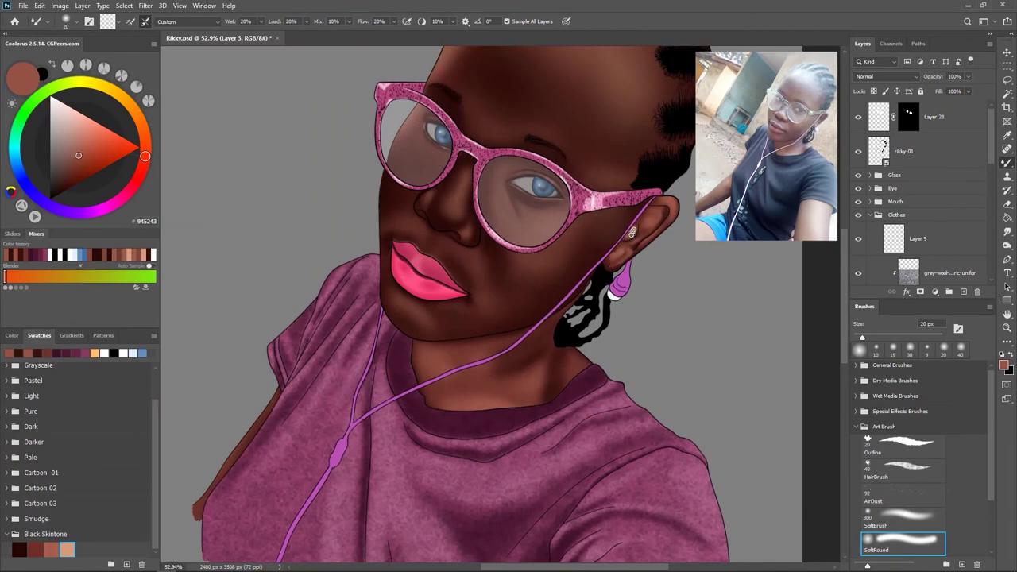
pyautogui.scroll(-2, 631, 233)
pyautogui.scroll(4, 638, 288)
# - Return to the soft painting brush loaded with dark brown 441A15 and adjust its size
pyautogui.click(900, 514)
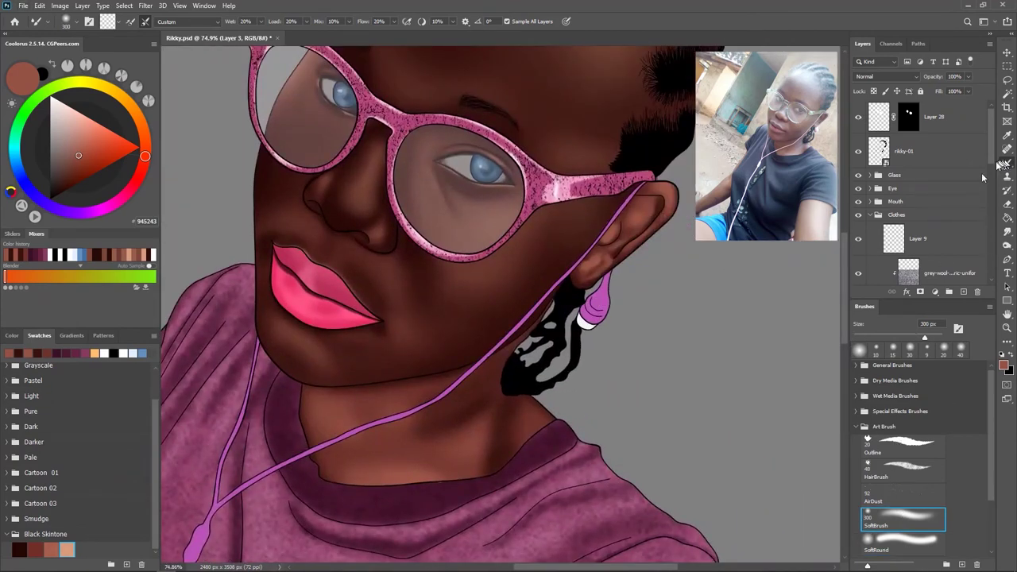
pyautogui.keyDown('alt'); pyautogui.click(646, 254); pyautogui.keyUp('alt')
pyautogui.press('[')
pyautogui.press('[')
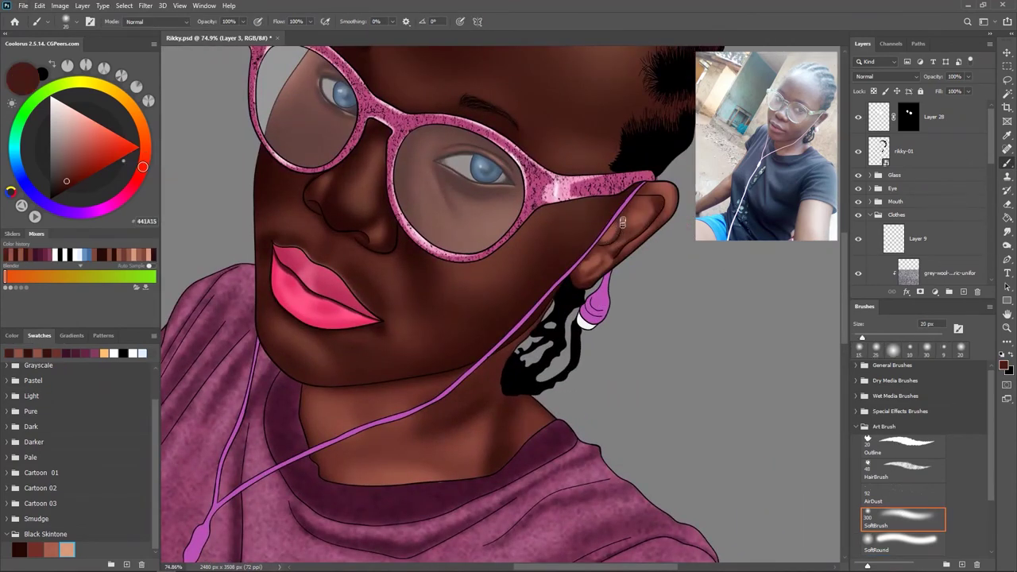
pyautogui.scroll(-3, 611, 244)
pyautogui.scroll(2, 616, 246)
pyautogui.scroll(-2, 620, 250)
pyautogui.press(']')
pyautogui.press(']')
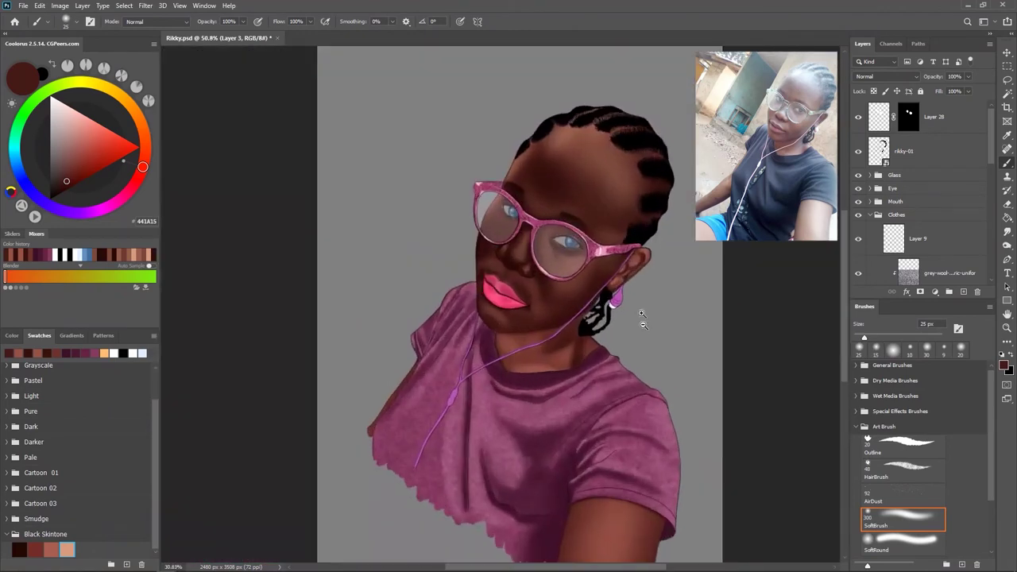
pyautogui.scroll(1, 656, 314)
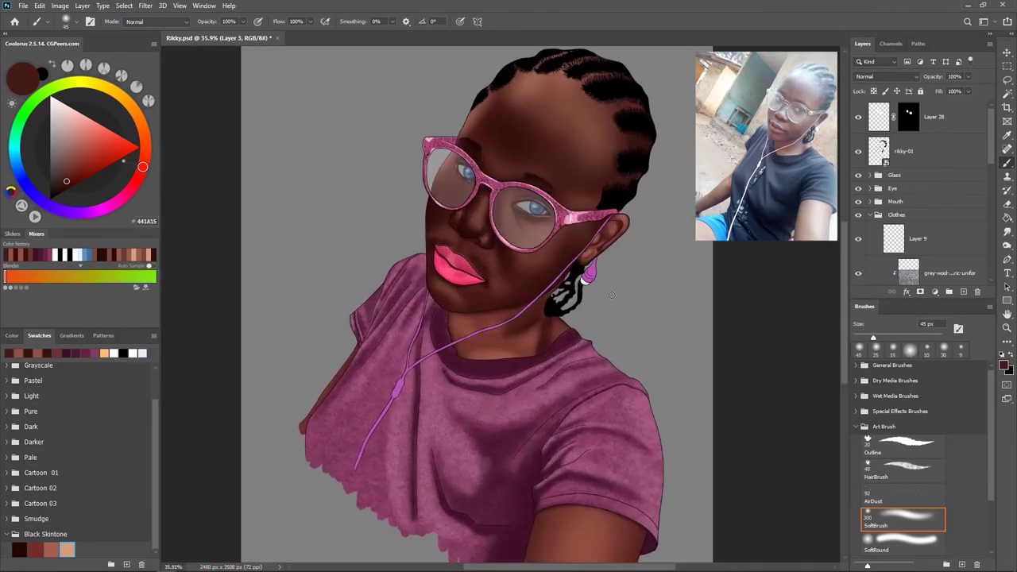
pyautogui.scroll(1, 597, 252)
pyautogui.scroll(-1, 610, 251)
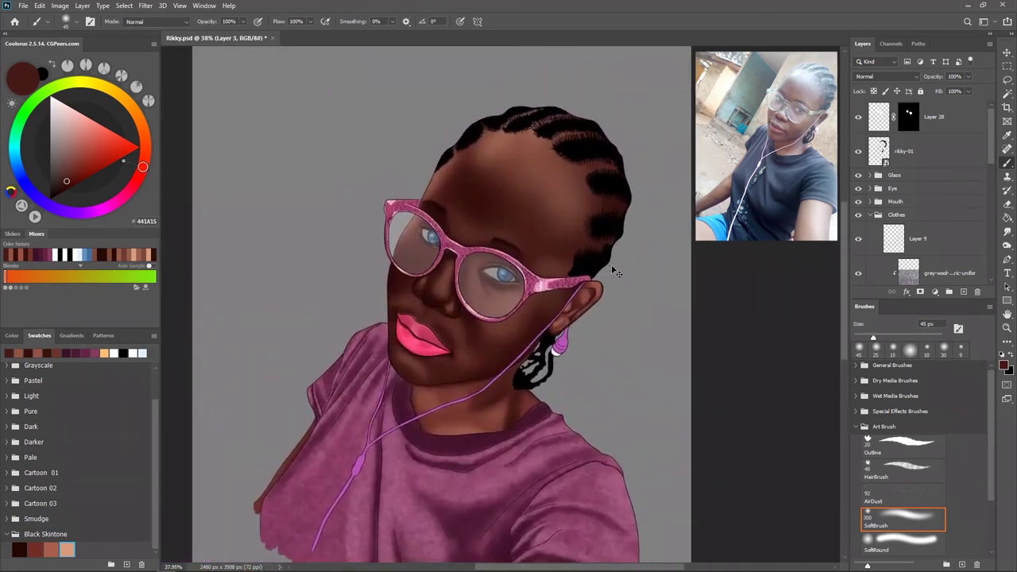
pyautogui.scroll(1, 568, 334)
pyautogui.scroll(-1, 580, 318)
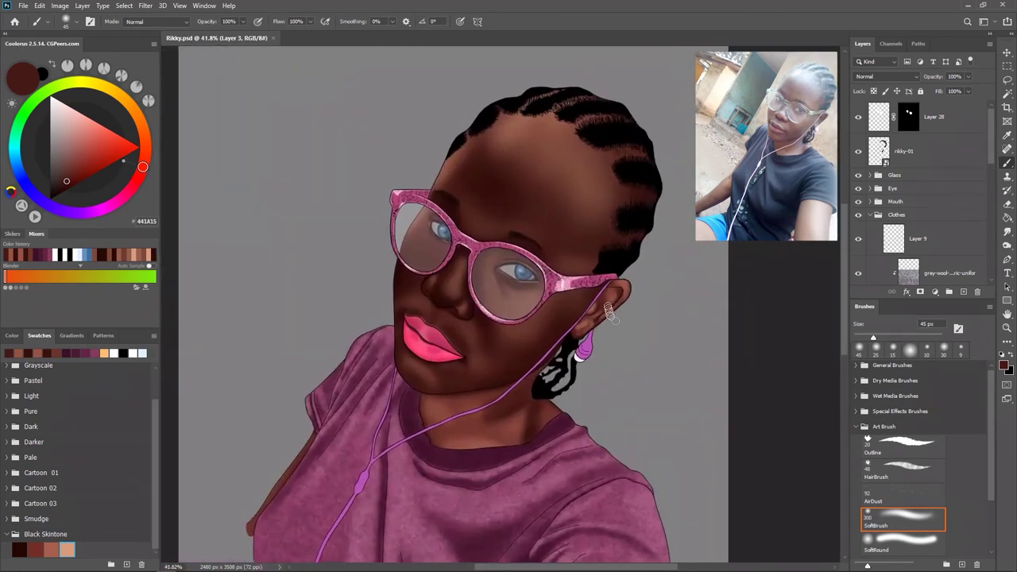
pyautogui.scroll(1, 636, 301)
pyautogui.scroll(1, 754, 270)
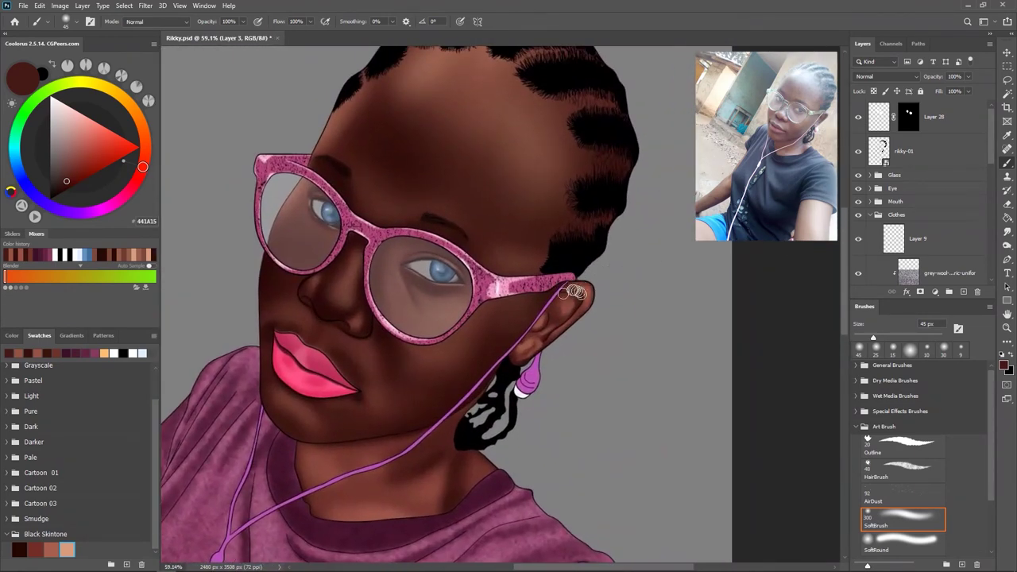
pyautogui.scroll(-2, 633, 290)
pyautogui.scroll(2, 635, 310)
pyautogui.scroll(1, 636, 322)
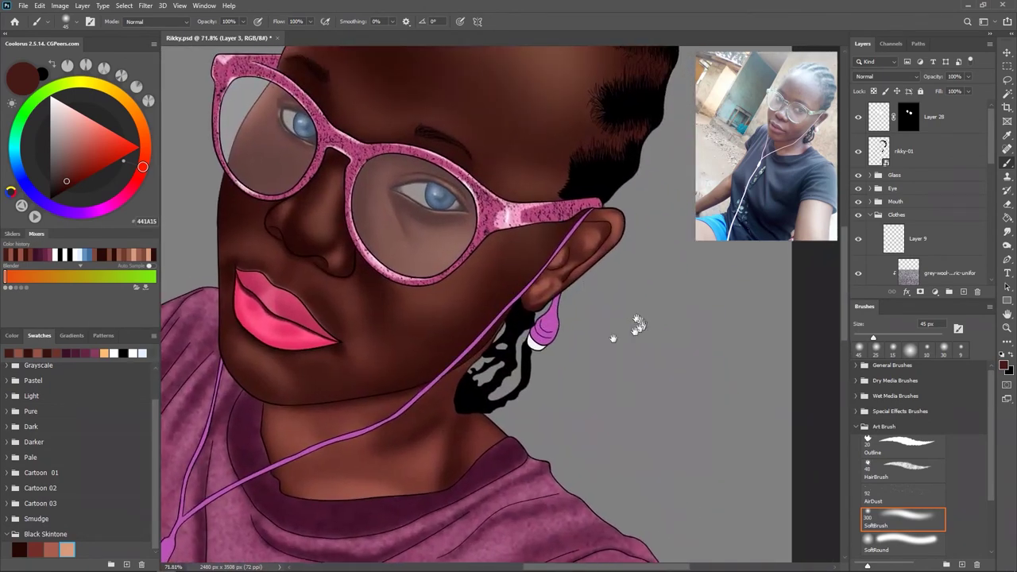
pyautogui.scroll(1, 635, 324)
pyautogui.click(1008, 302)
# - Draw a small light orange circle beside the ear
pyautogui.moveTo(534, 307); pyautogui.dragTo(561, 336)
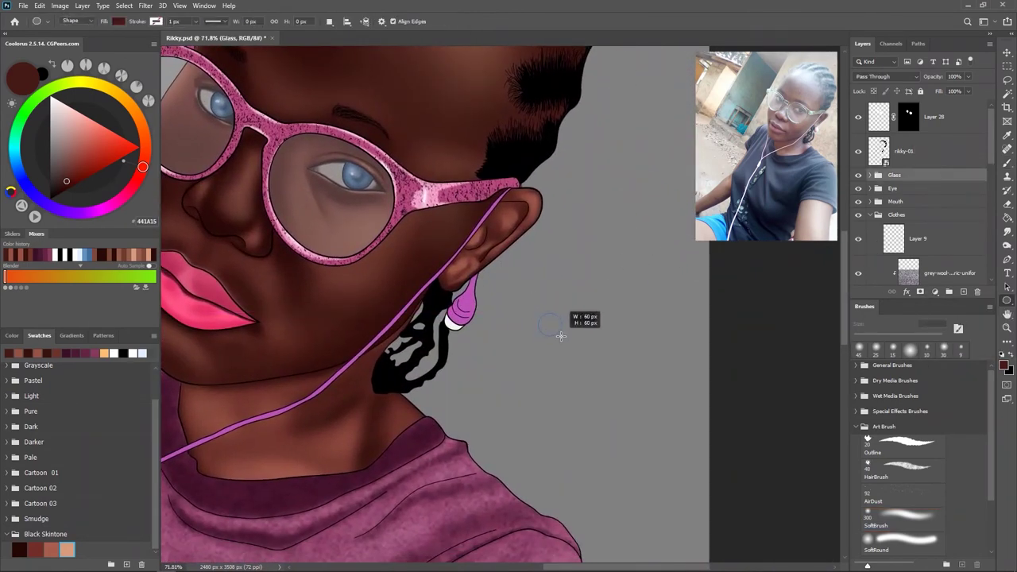
pyautogui.scroll(3, 548, 336)
pyautogui.scroll(2, 576, 359)
pyautogui.click(685, 149)
pyautogui.click(691, 167)
# - Create a star with the polygon tool, settling on ten points after trying four and six
pyautogui.rightClick(1007, 300)
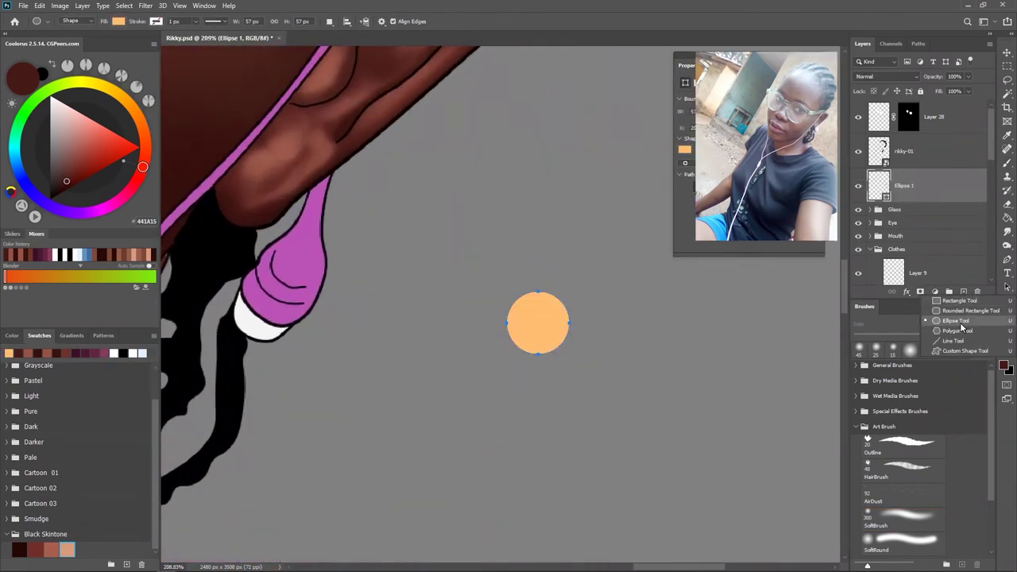
pyautogui.click(957, 330)
pyautogui.click(498, 185)
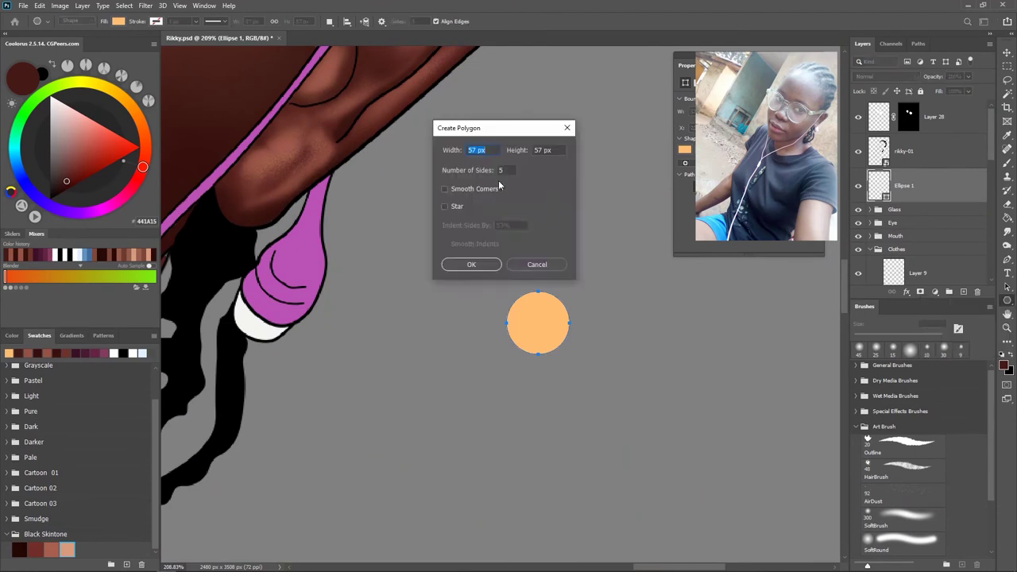
pyautogui.click(468, 263)
pyautogui.click(554, 202)
pyautogui.write('6')
pyautogui.press('Return')
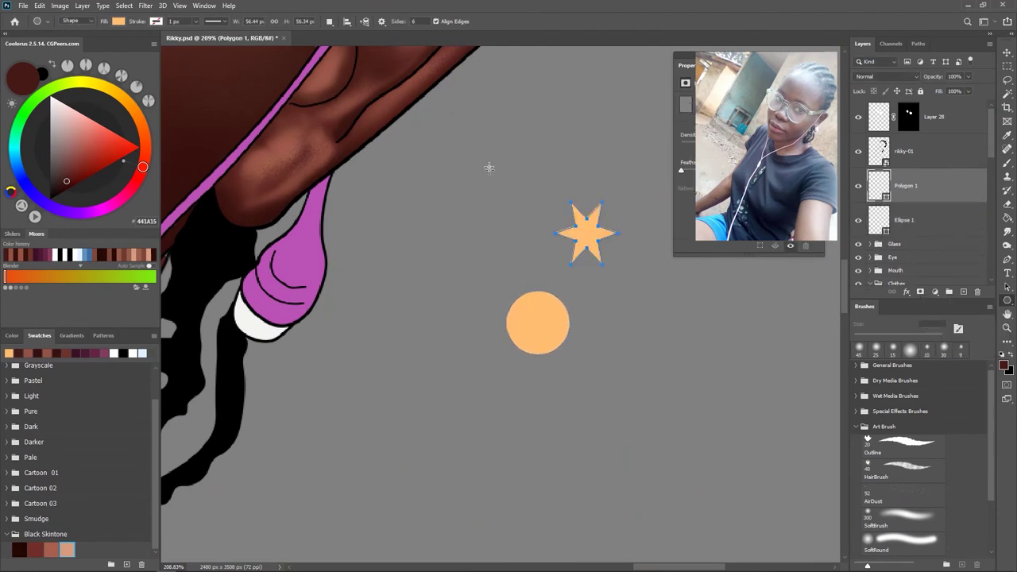
pyautogui.press('Delete')
pyautogui.click(485, 179)
pyautogui.write('10')
pyautogui.press('Return')
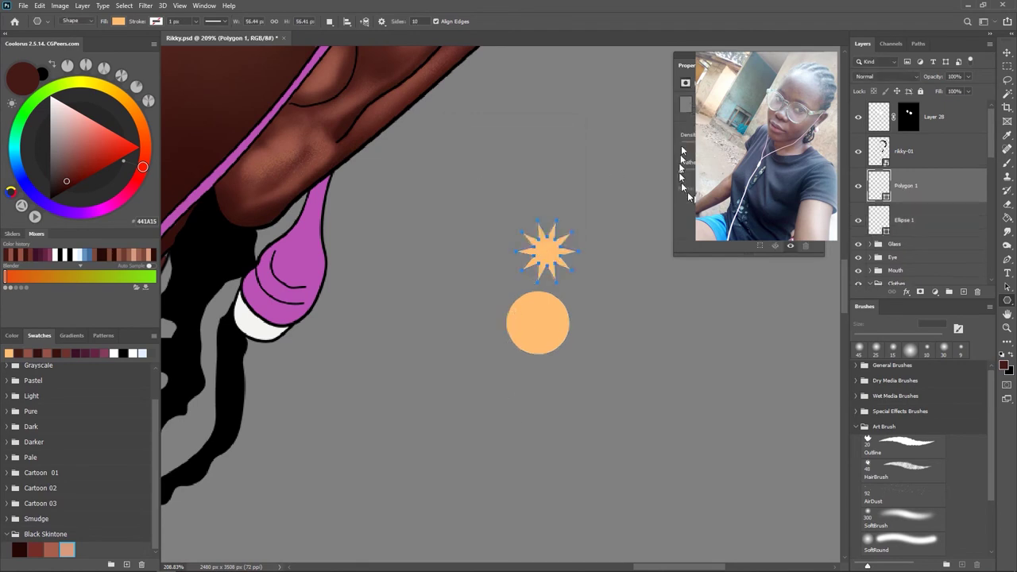
# - Move the star onto the orange circle and keep its fill white after trying other colours
pyautogui.click(118, 21)
pyautogui.click(749, 170)
pyautogui.press('v')
pyautogui.moveTo(556, 251); pyautogui.dragTo(547, 321)
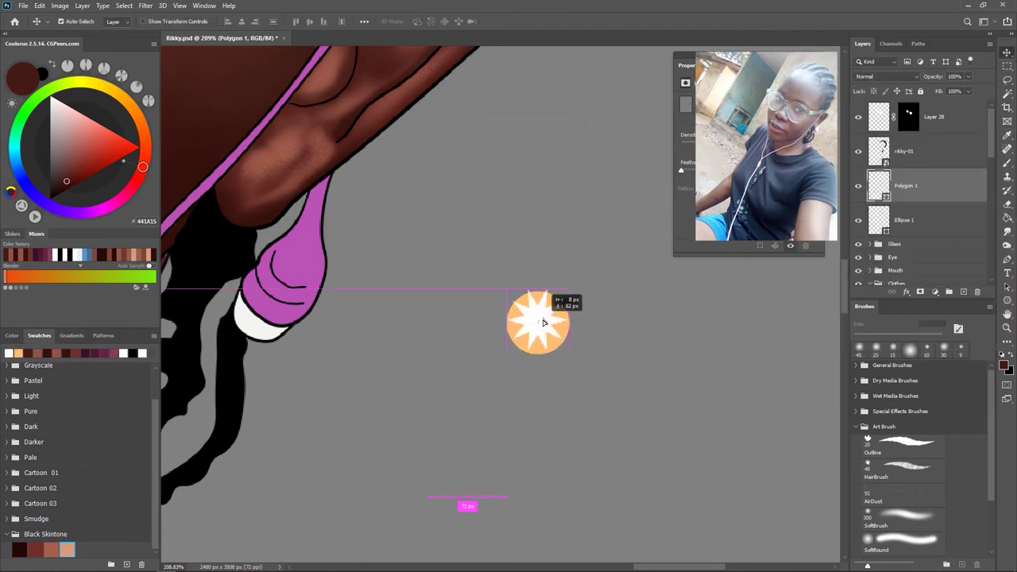
pyautogui.doubleClick(879, 186)
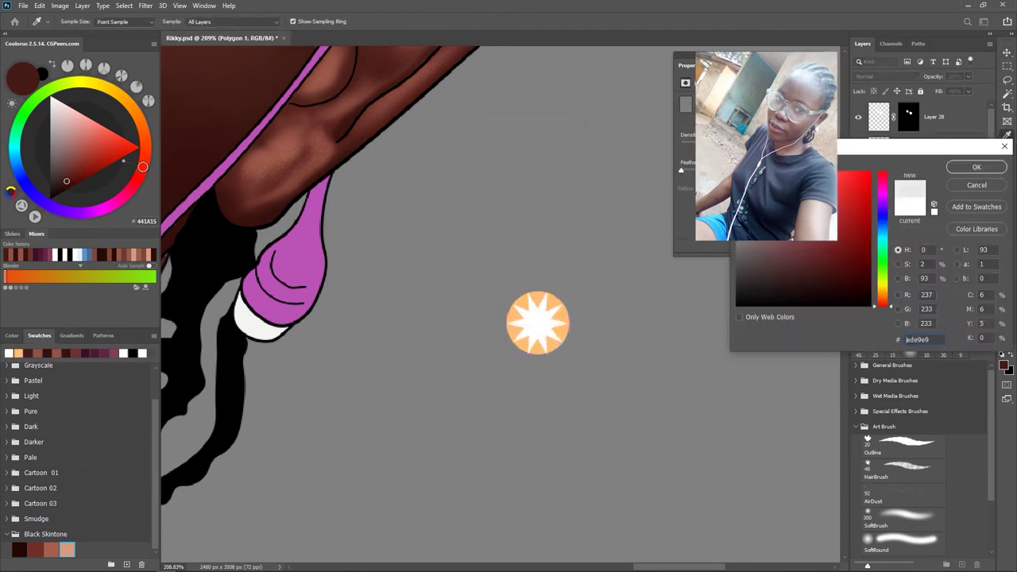
pyautogui.click(594, 275)
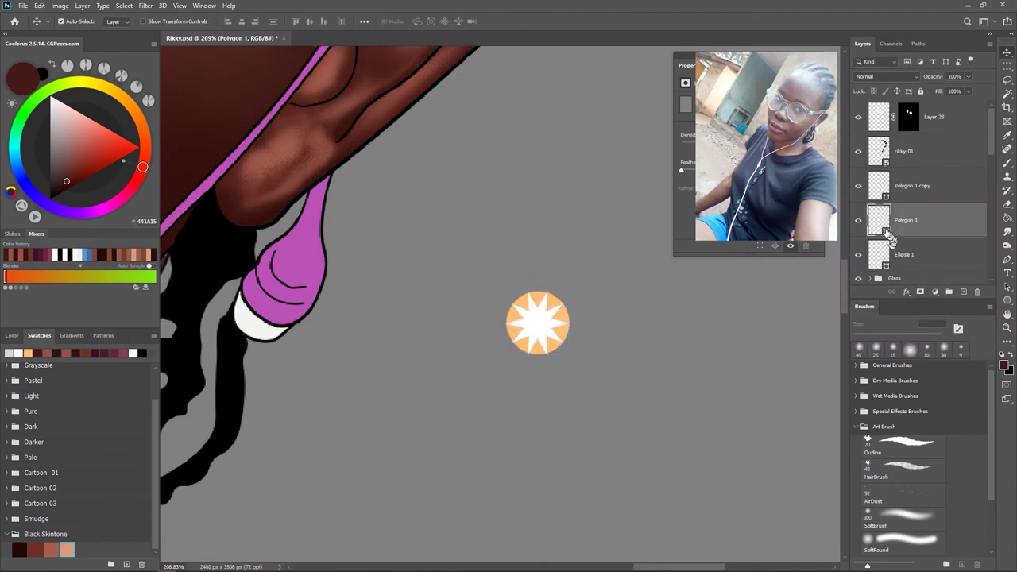
pyautogui.click(849, 269)
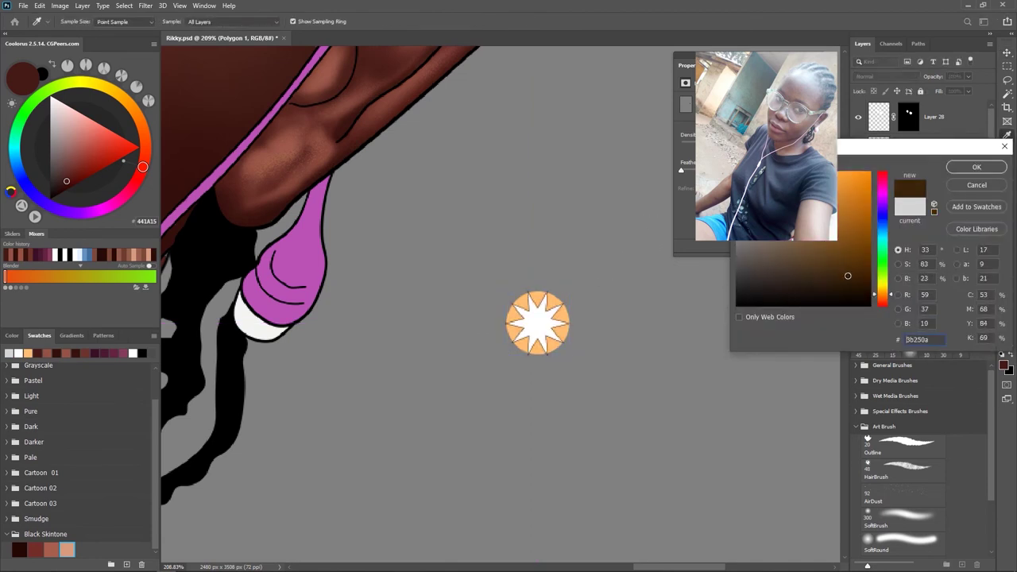
pyautogui.click(973, 166)
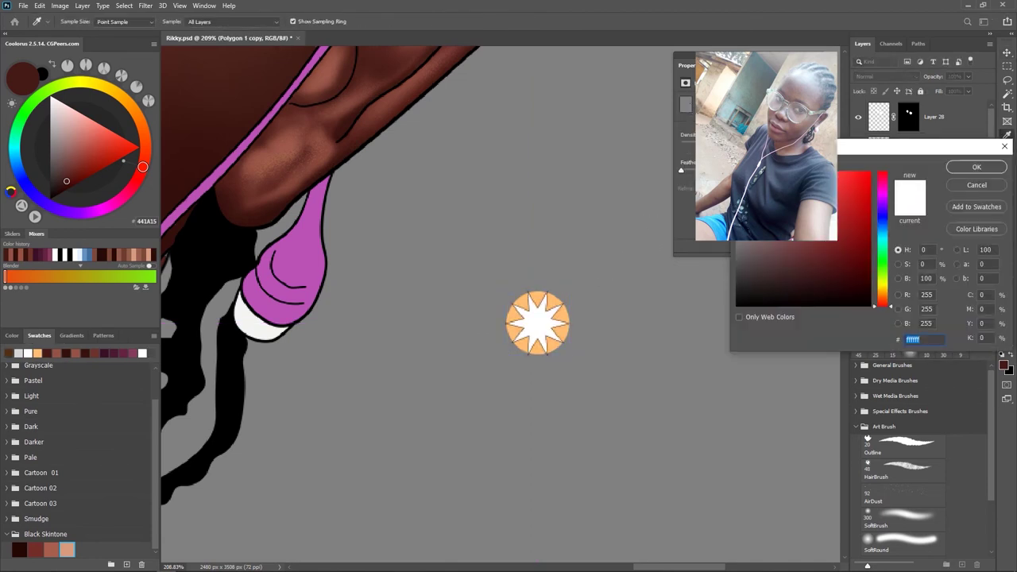
pyautogui.click(968, 170)
# - Shrink the star copy inside the circle and merge the three star layers into one
pyautogui.moveTo(570, 292); pyautogui.dragTo(572, 293)
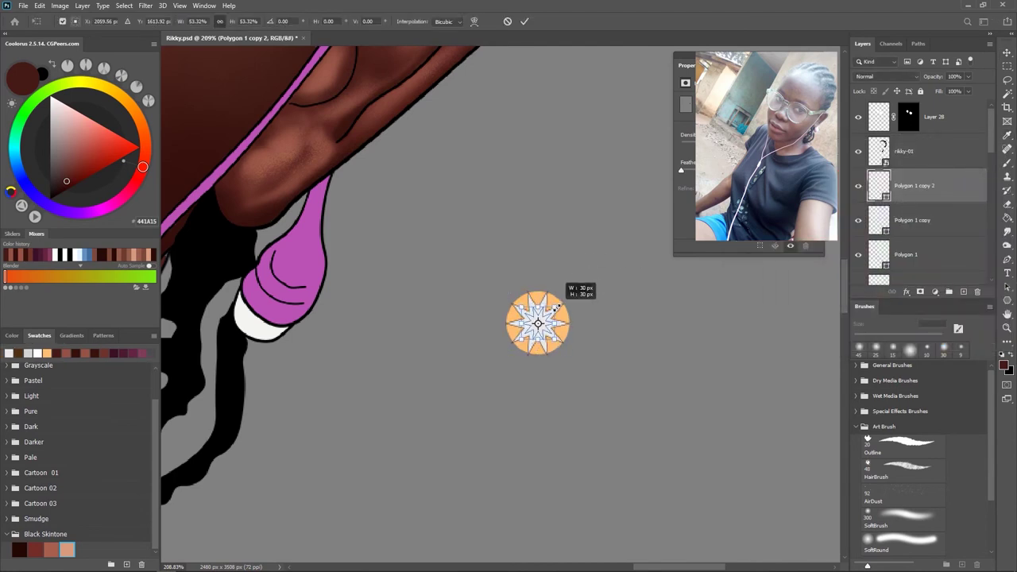
pyautogui.doubleClick(886, 199)
pyautogui.press('Escape')
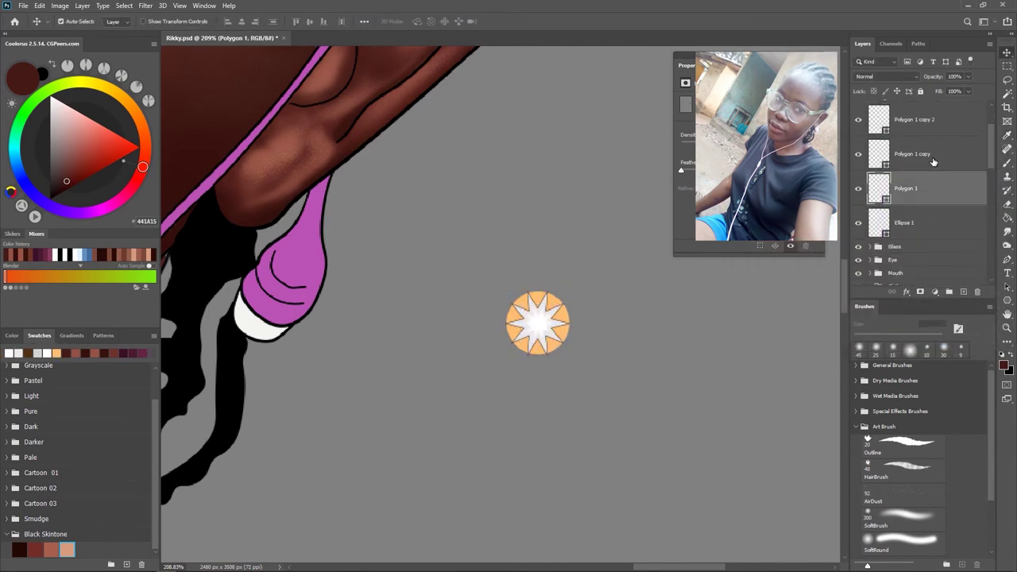
pyautogui.moveTo(935, 164); pyautogui.dragTo(921, 154)
pyautogui.keyDown('shift'); pyautogui.click(905, 218); pyautogui.keyUp('shift')
# - Apply a Gaussian Blur of about 2.2 px to the star
pyautogui.rightClick(913, 151)
pyautogui.click(873, 421)
pyautogui.click(145, 6)
pyautogui.click(302, 164)
pyautogui.moveTo(298, 293); pyautogui.dragTo(265, 292)
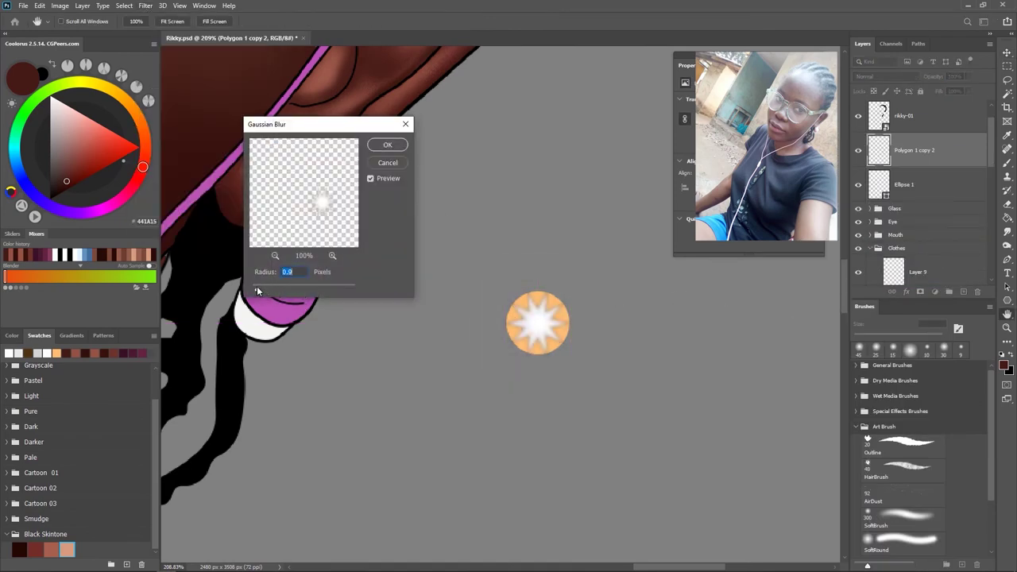
pyautogui.click(388, 162)
# - Hide the orange Ellipse 1 disc behind the star
pyautogui.click(858, 184)
pyautogui.scroll(-3, 517, 297)
pyautogui.scroll(-3, 516, 297)
pyautogui.scroll(-3, 517, 297)
pyautogui.scroll(3, 517, 297)
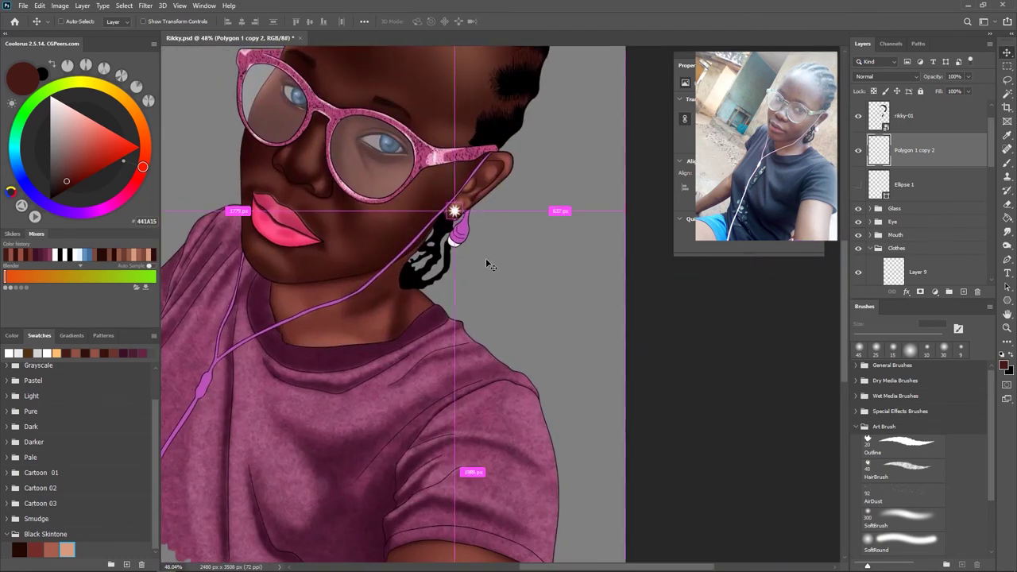
# - Rename the star layer Earring and scale the star down onto the earlobe
pyautogui.scroll(3, 485, 258)
pyautogui.hotkey('ctrl', 't')
pyautogui.press('Return')
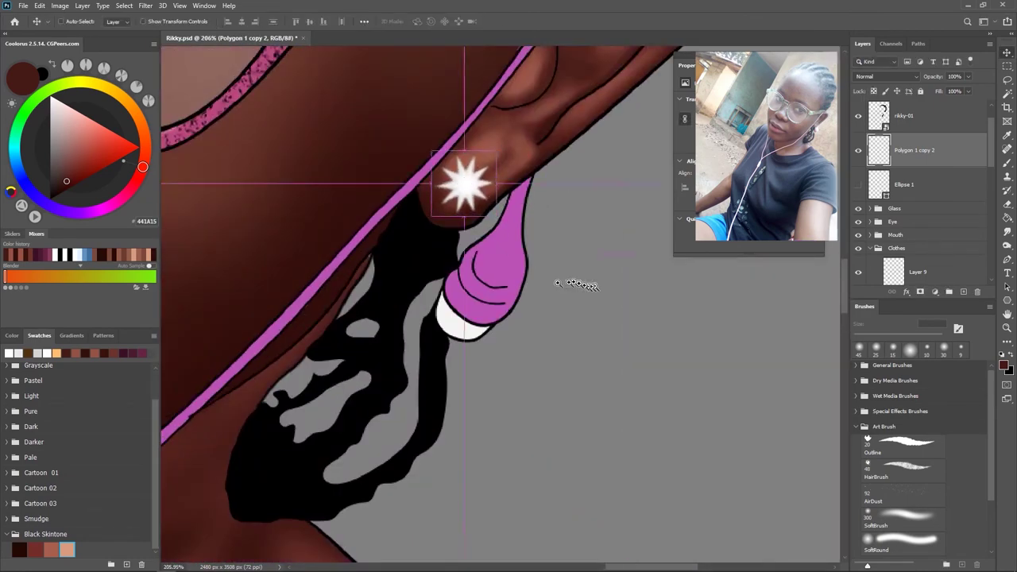
pyautogui.scroll(-5, 567, 283)
pyautogui.click(876, 155)
pyautogui.scroll(2, 504, 310)
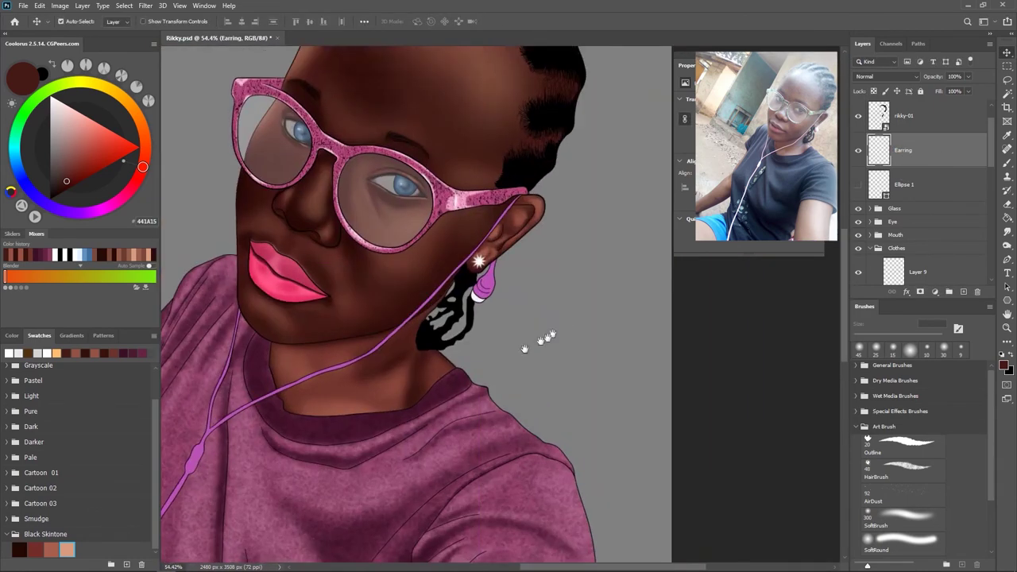
pyautogui.scroll(2, 504, 310)
pyautogui.hotkey('ctrl', 't')
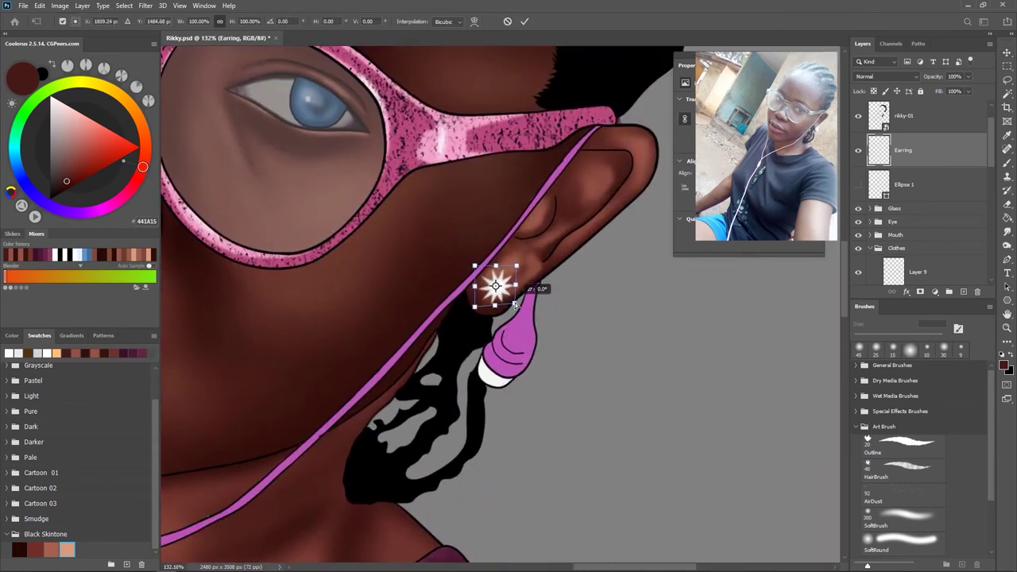
pyautogui.press('Return')
# - Select Layer 3 and set up the Brush tool at 9 px
pyautogui.keyDown('ctrl'); pyautogui.click(492, 286); pyautogui.keyUp('ctrl')
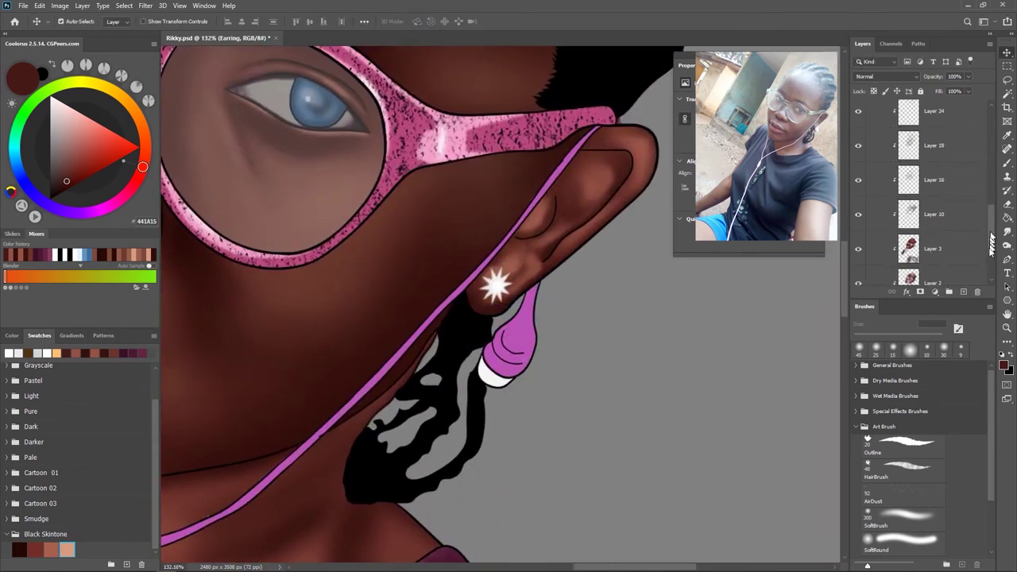
pyautogui.scroll(1, 493, 286)
pyautogui.press('b')
pyautogui.press('[')
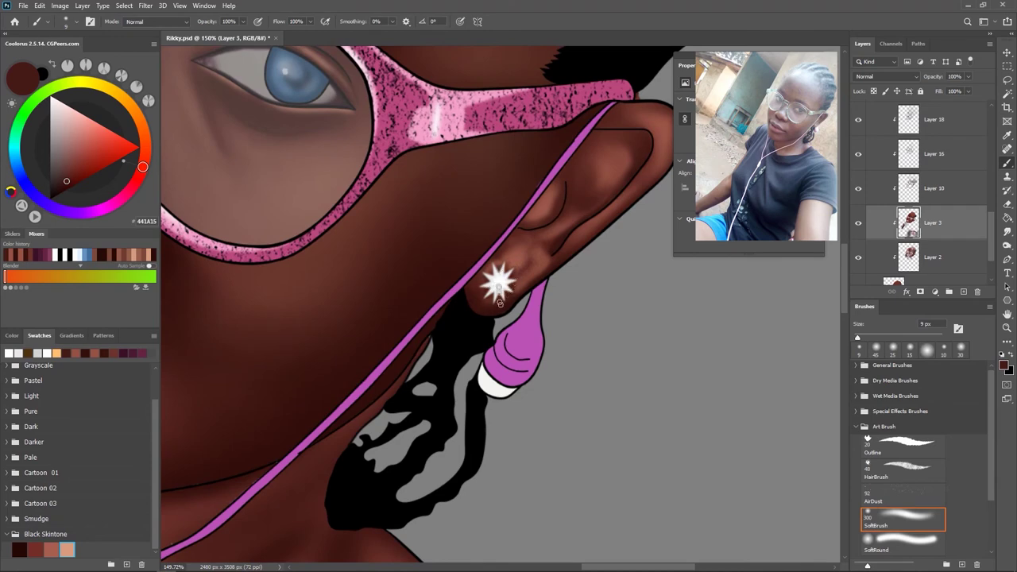
pyautogui.scroll(-4, 516, 318)
pyautogui.scroll(-3, 565, 345)
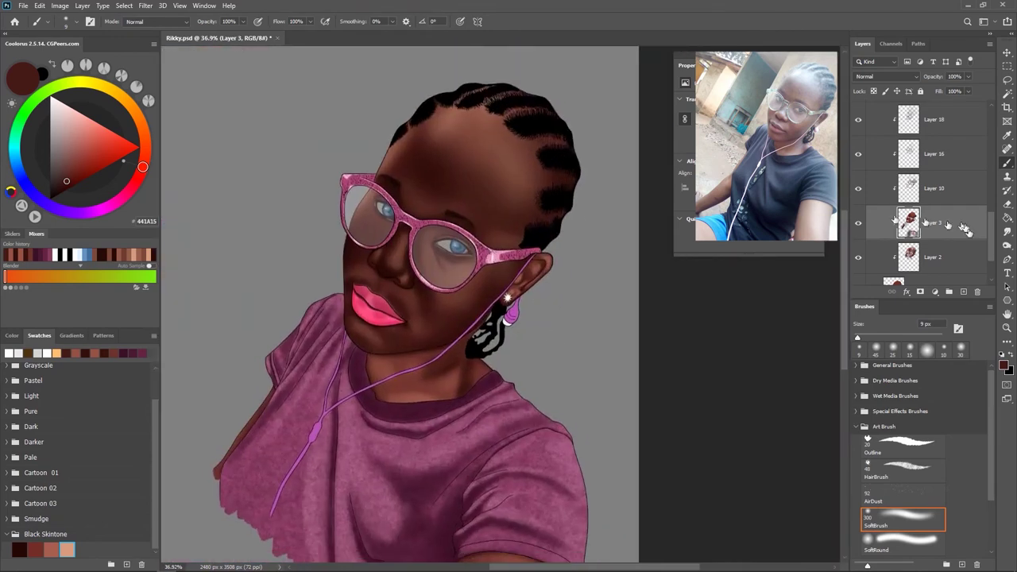
pyautogui.scroll(-2, 921, 206)
# - Reselect the Earring layer and dismiss Hue/Saturation without making changes
pyautogui.click(913, 171)
pyautogui.hotkey('ctrl', 'u')
pyautogui.press('Escape')
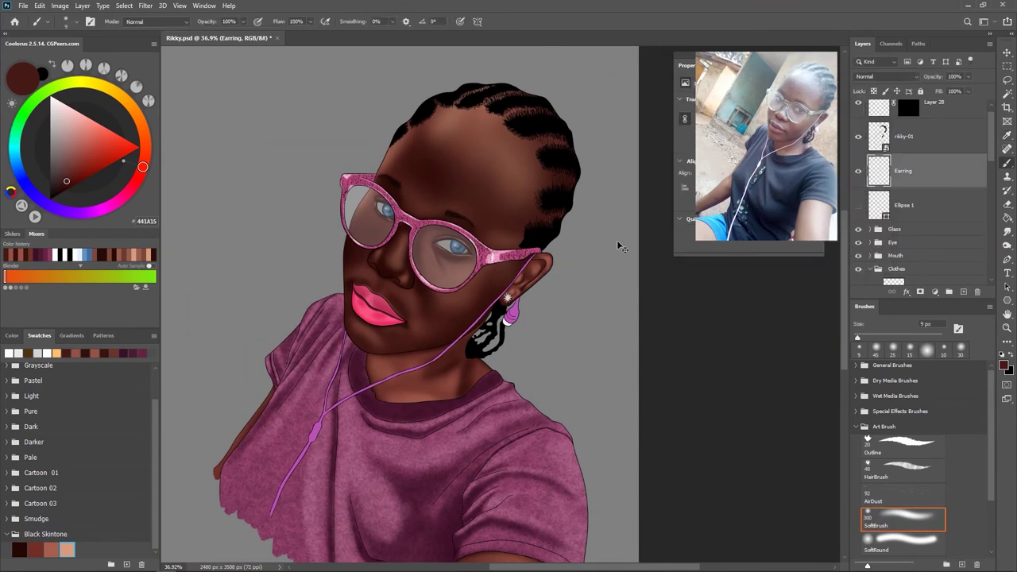
pyautogui.scroll(-2, 571, 397)
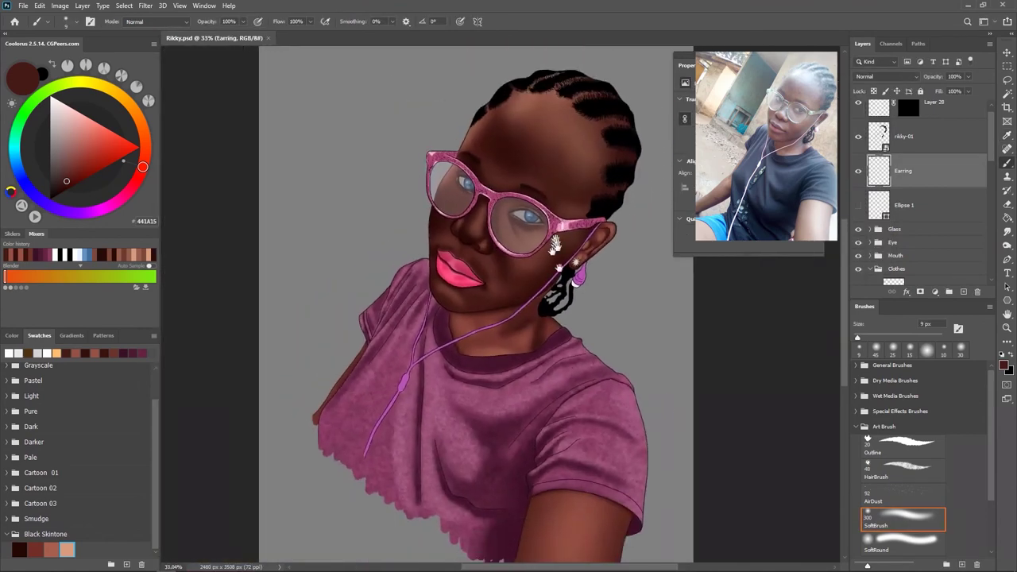
pyautogui.scroll(-2, 548, 394)
pyautogui.scroll(-2, 548, 395)
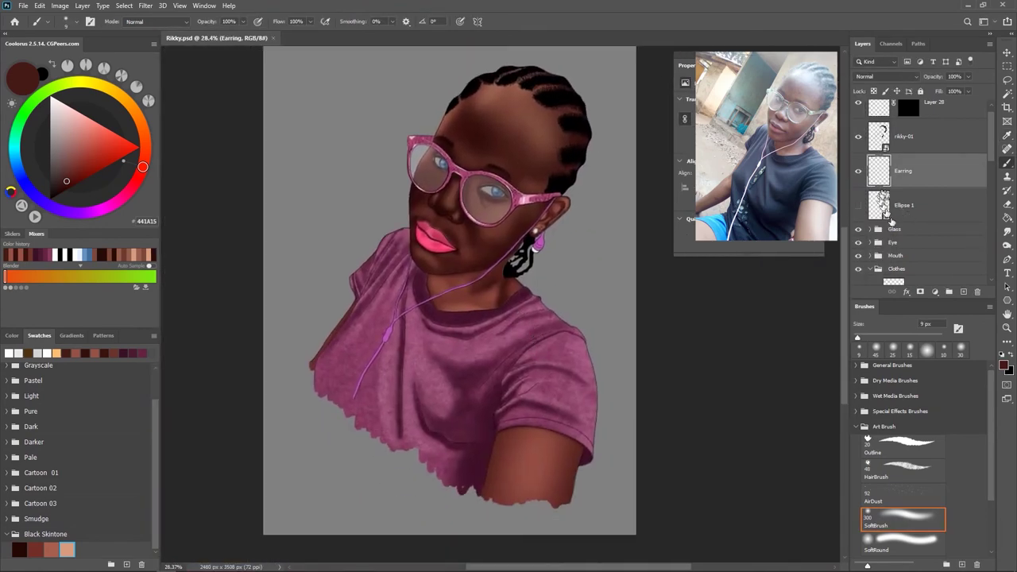
# - Move the hidden Ellipse 1 layer aside and paint light pink highlights on the earpiece and cord
pyautogui.moveTo(902, 208); pyautogui.dragTo(898, 262)
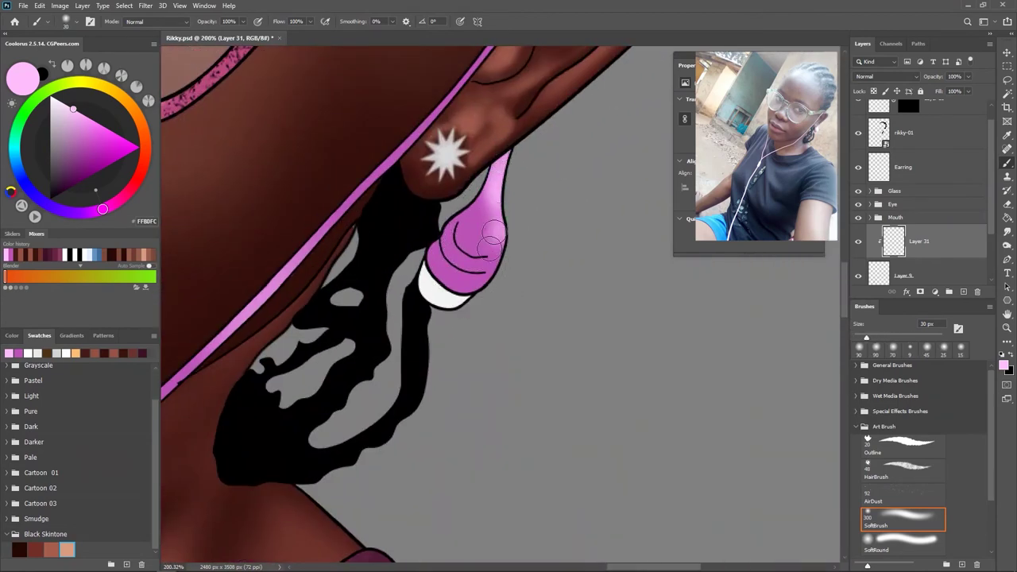
pyautogui.moveTo(493, 234); pyautogui.dragTo(503, 193)
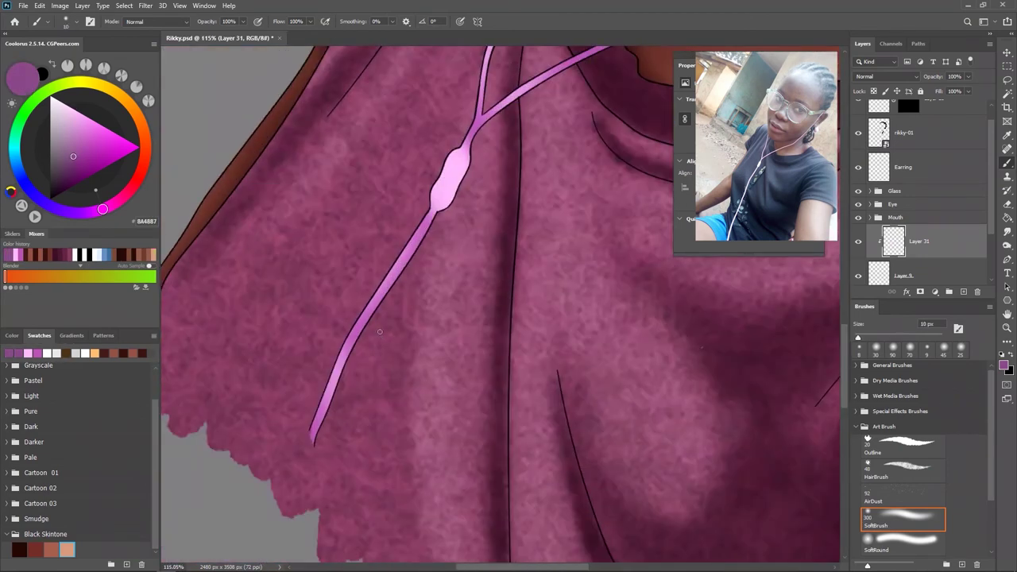
pyautogui.moveTo(379, 331); pyautogui.dragTo(421, 255)
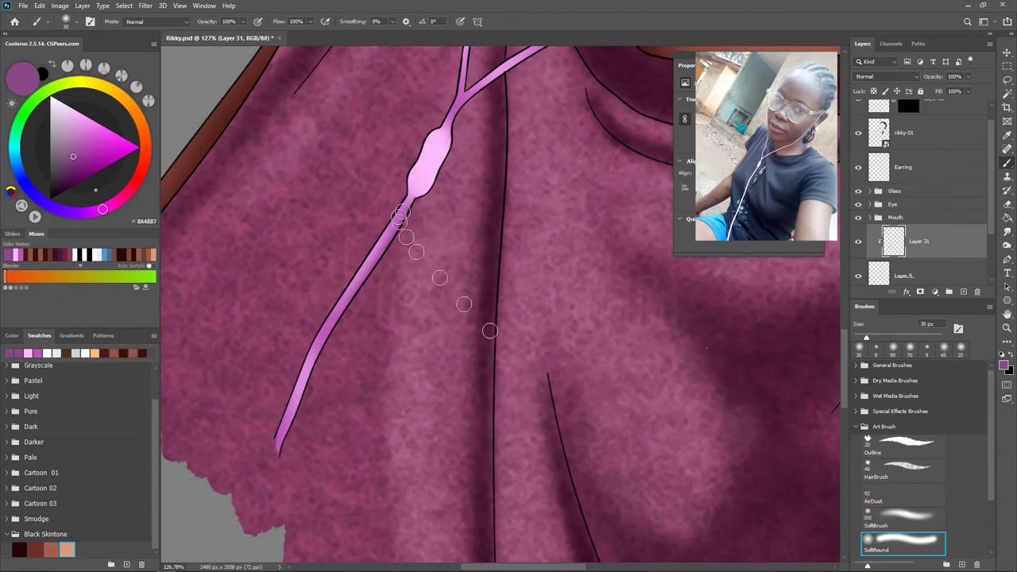
pyautogui.moveTo(400, 215); pyautogui.dragTo(407, 229)
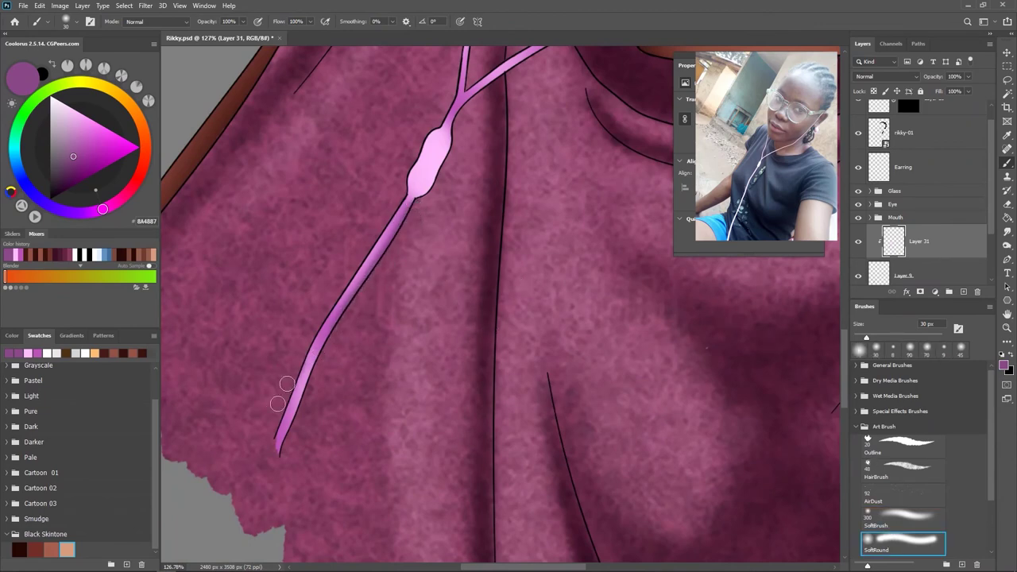
pyautogui.scroll(-3, 287, 384)
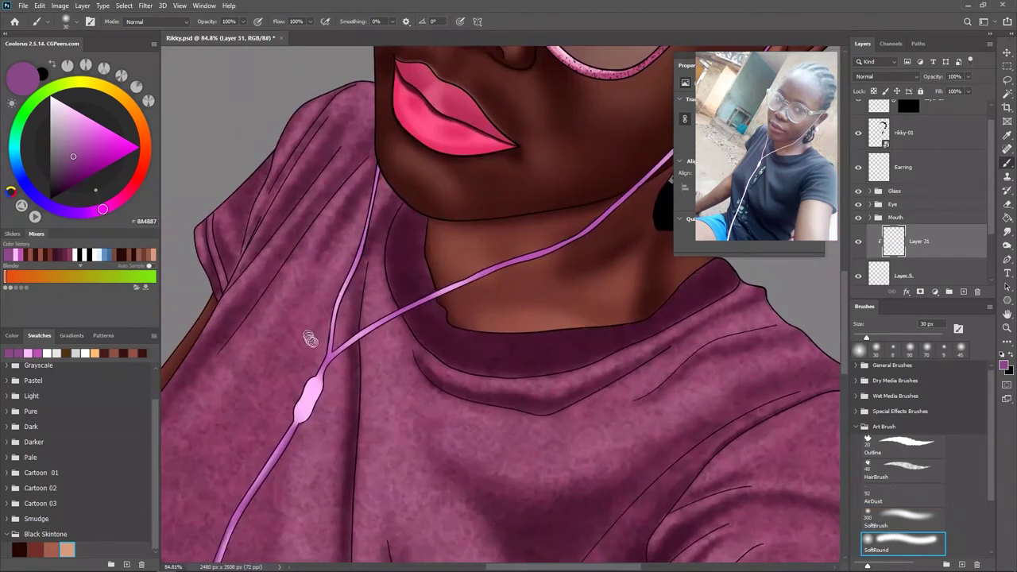
pyautogui.scroll(-5, 308, 419)
pyautogui.scroll(3, 294, 363)
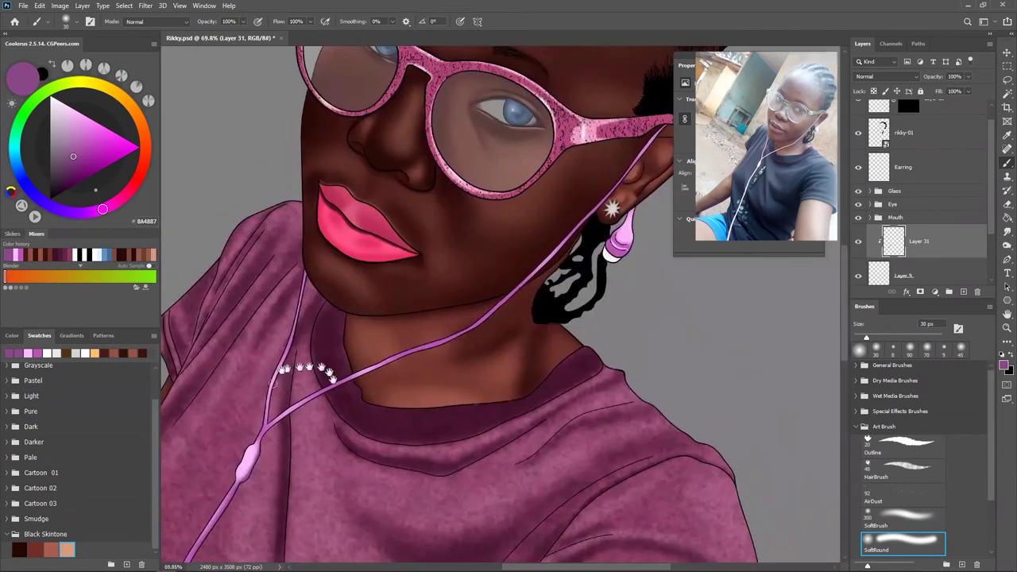
pyautogui.scroll(3, 290, 404)
pyautogui.scroll(2, 263, 432)
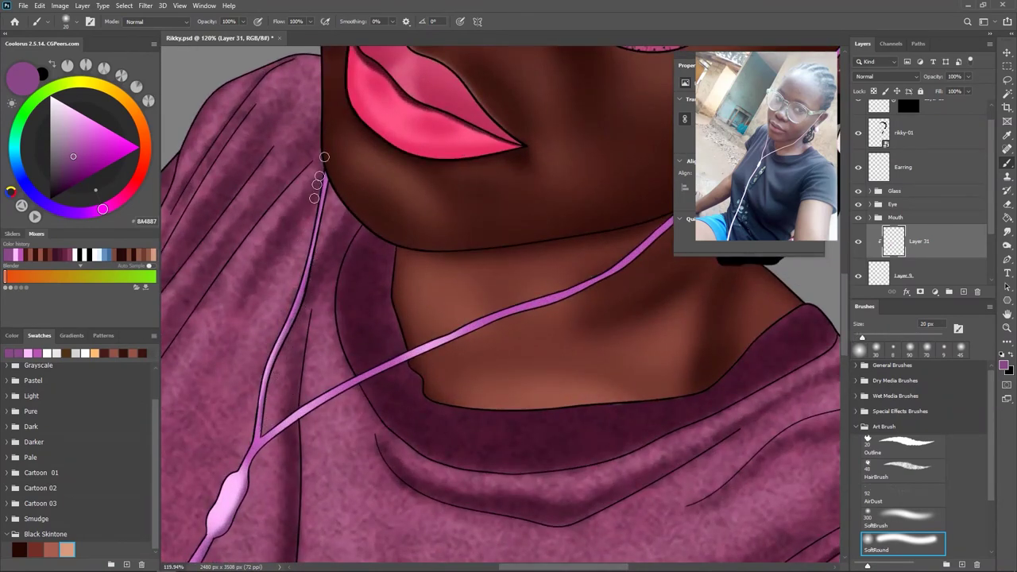
pyautogui.scroll(-5, 256, 321)
pyautogui.scroll(3, 376, 326)
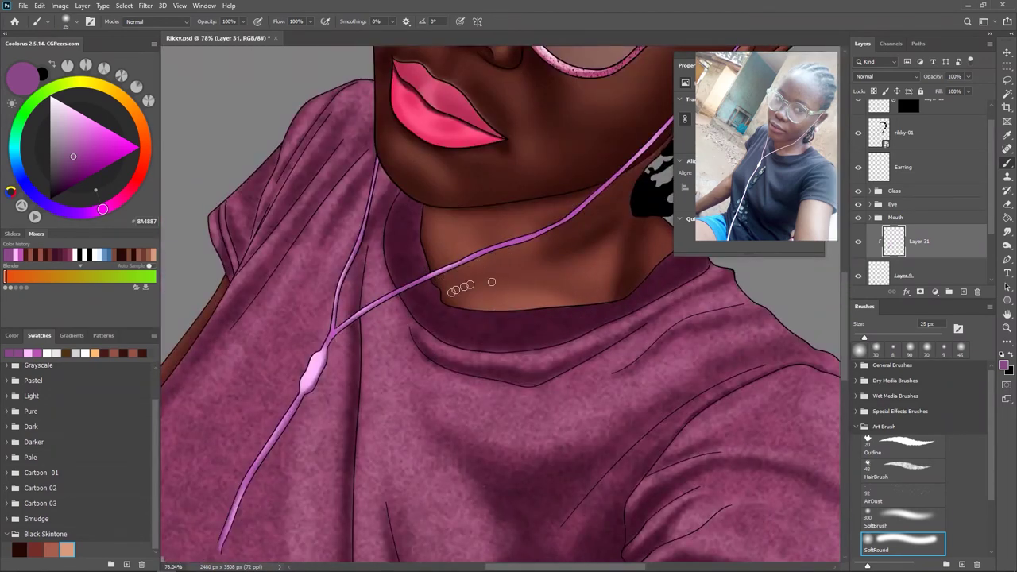
# - Paint a darker purple band across the earpiece with a smaller brush
pyautogui.moveTo(469, 272); pyautogui.dragTo(420, 272)
pyautogui.moveTo(548, 190); pyautogui.dragTo(466, 228)
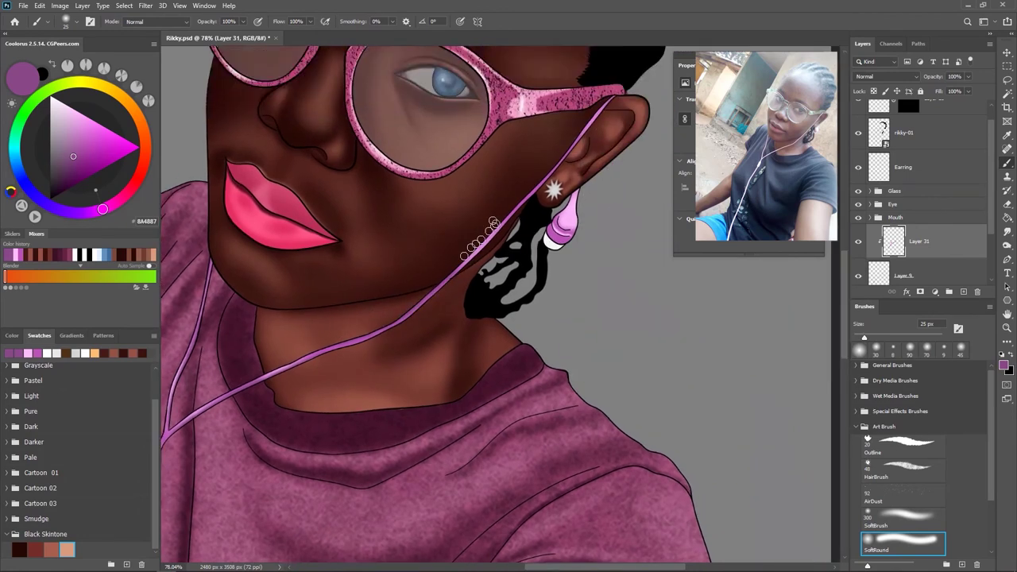
pyautogui.scroll(-3, 452, 296)
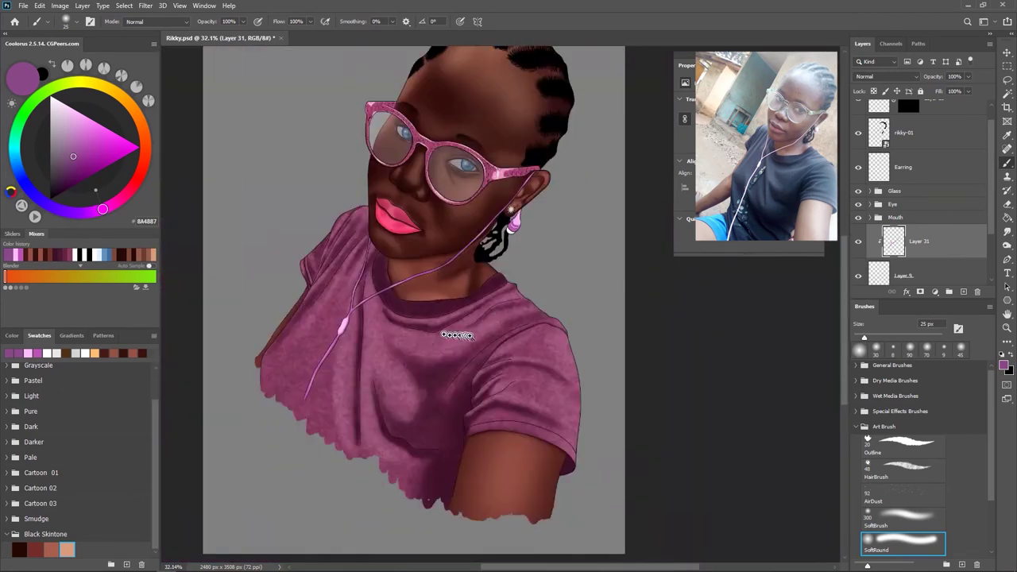
pyautogui.scroll(4, 413, 278)
pyautogui.scroll(2, 413, 278)
pyautogui.press('[')
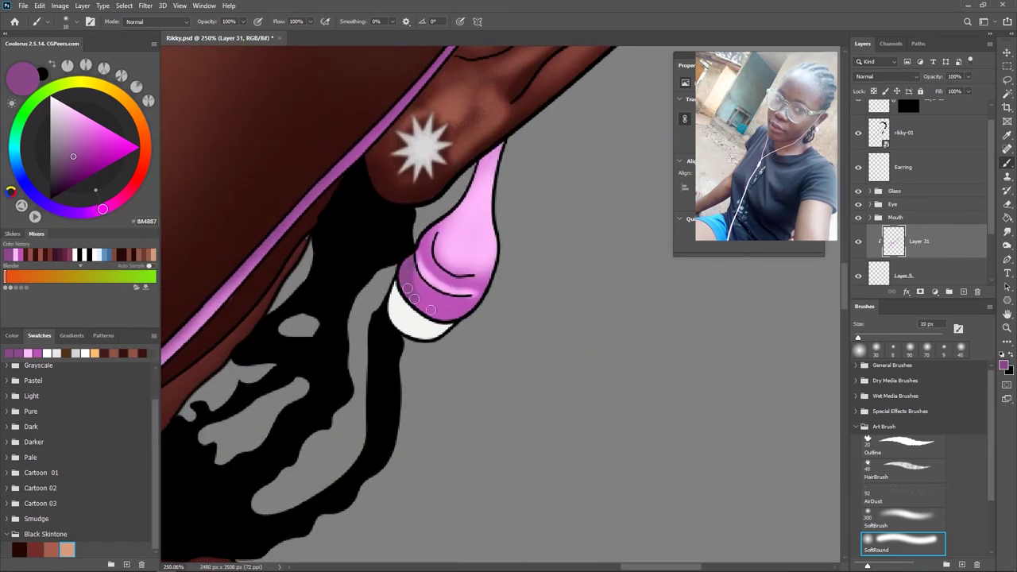
pyautogui.moveTo(449, 301); pyautogui.dragTo(475, 303)
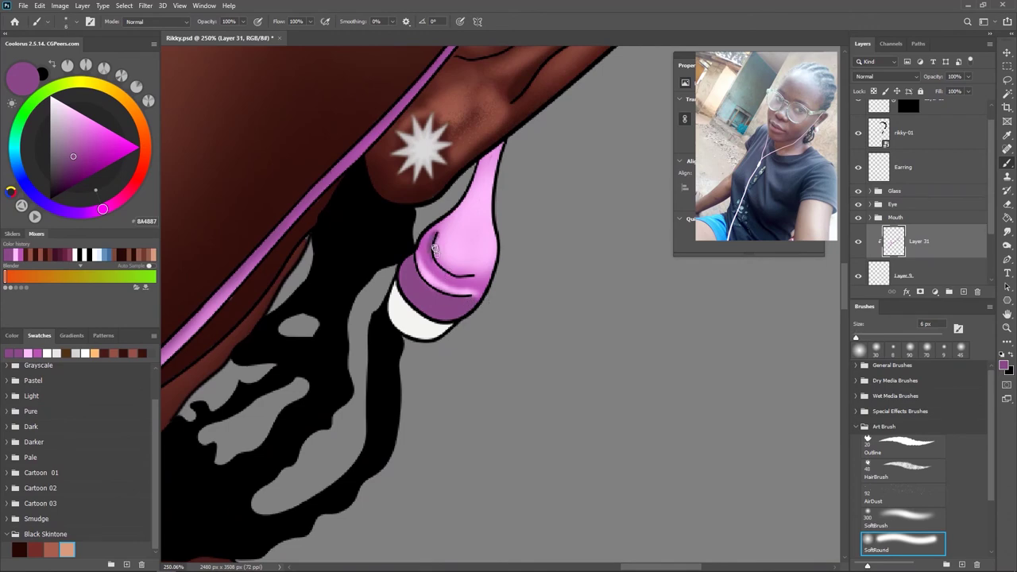
pyautogui.scroll(-3, 455, 279)
# - Pick a dark purple colour and add a new Layer 32 placed below Layer 5
pyautogui.scroll(-2, 445, 334)
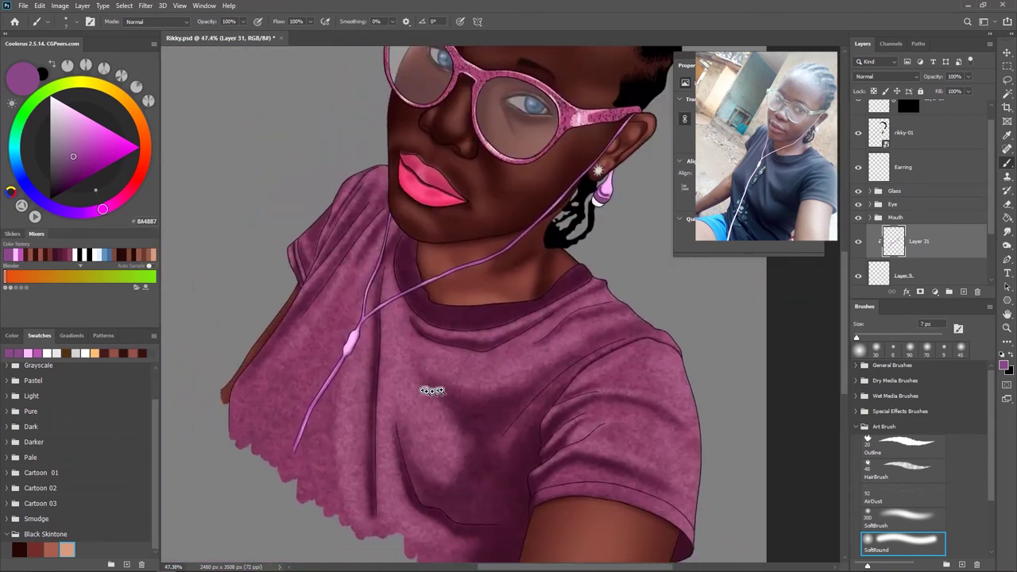
pyautogui.scroll(2, 432, 390)
pyautogui.keyDown('alt'); pyautogui.click(432, 390); pyautogui.keyUp('alt')
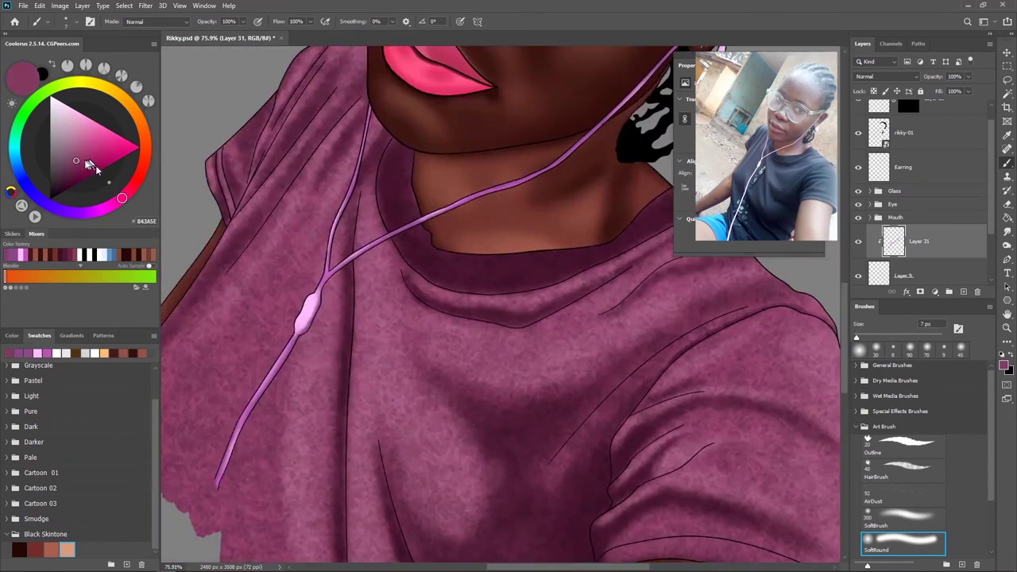
pyautogui.click(964, 291)
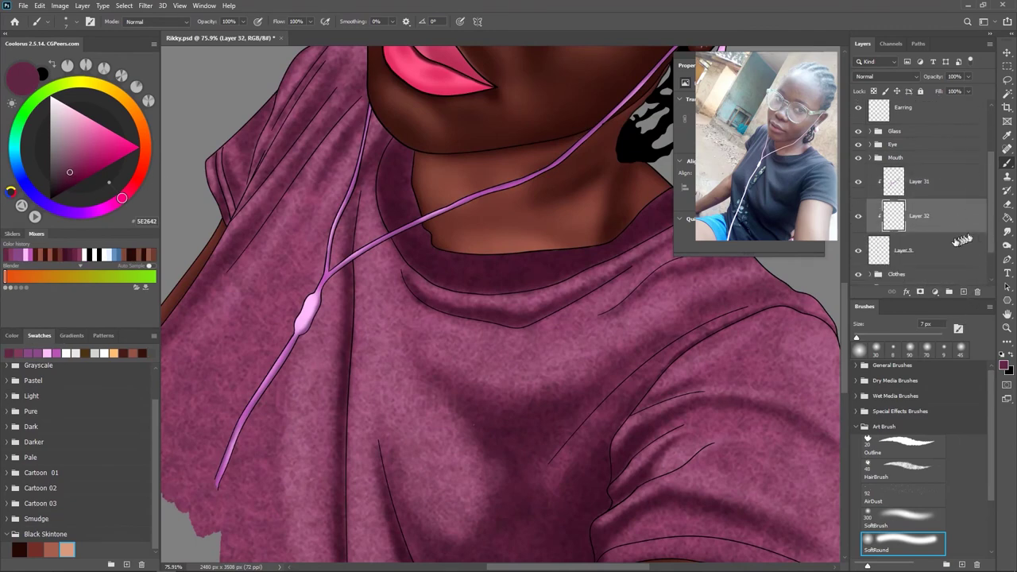
pyautogui.moveTo(959, 250); pyautogui.dragTo(926, 238)
# - Set the soft brush to 35 px, sample the neck's dark brown, and add another empty layer
pyautogui.click(894, 516)
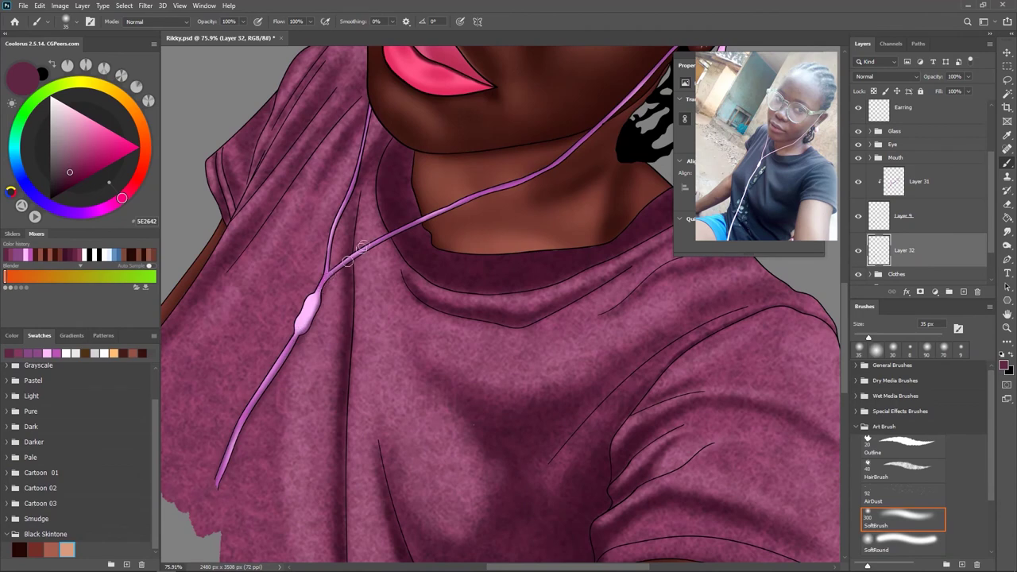
pyautogui.keyDown('alt'); pyautogui.click(444, 204); pyautogui.keyUp('alt')
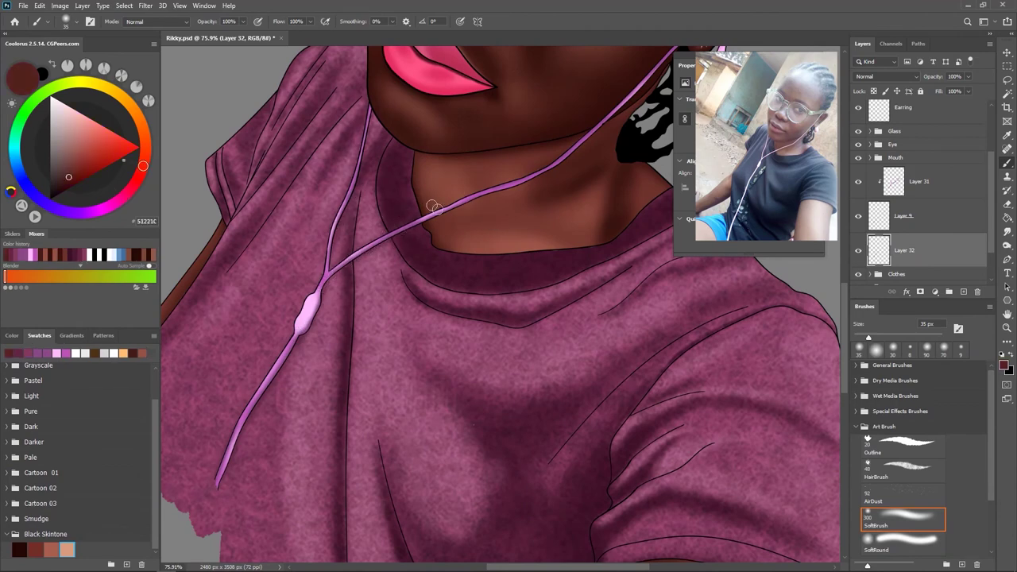
pyautogui.scroll(-3, 480, 193)
pyautogui.scroll(2, 438, 260)
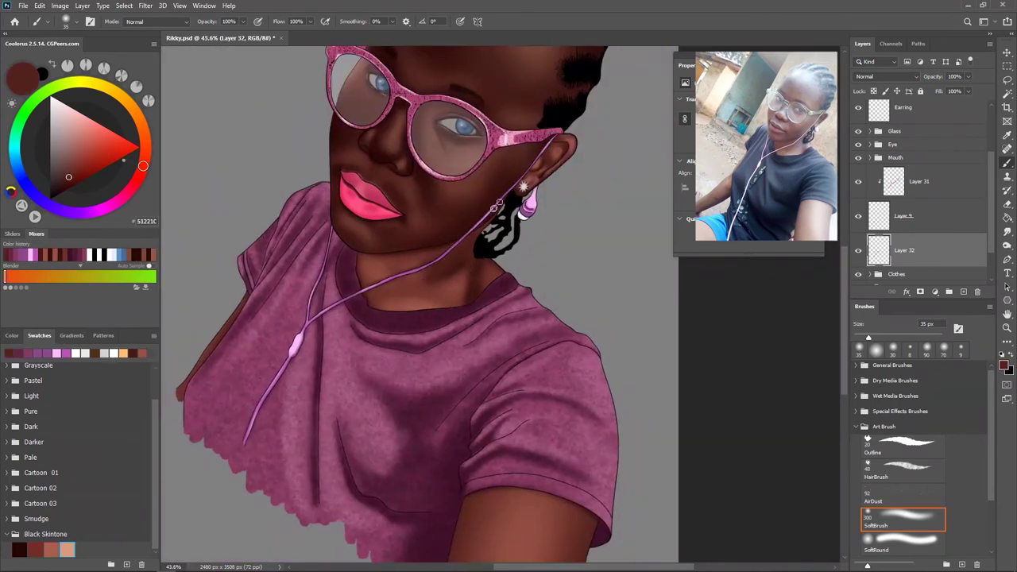
pyautogui.scroll(-3, 496, 205)
pyautogui.scroll(-1, 477, 263)
pyautogui.scroll(1, 465, 310)
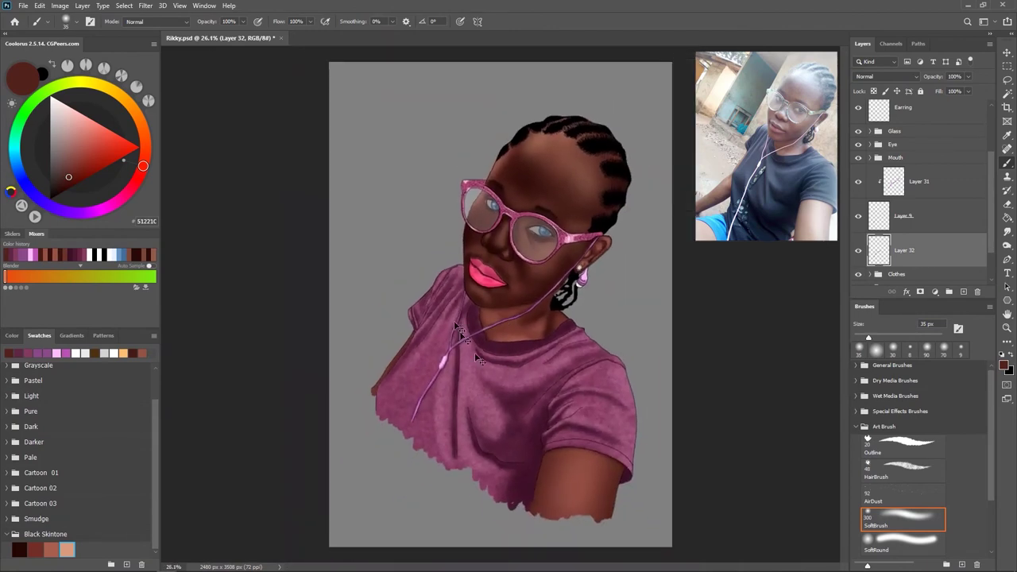
pyautogui.scroll(2, 458, 329)
pyautogui.click(961, 291)
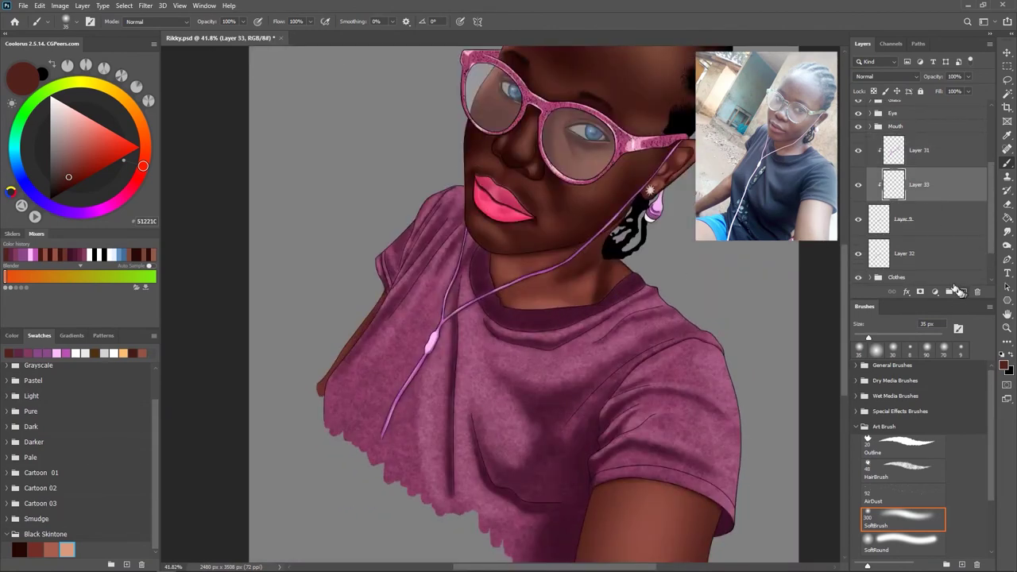
# - Move the hatched stripe path up along the earphone cable near the neckline
pyautogui.scroll(1, 439, 446)
pyautogui.scroll(1, 439, 445)
pyautogui.press('p')
pyautogui.press('a')
pyautogui.moveTo(338, 369); pyautogui.dragTo(398, 213)
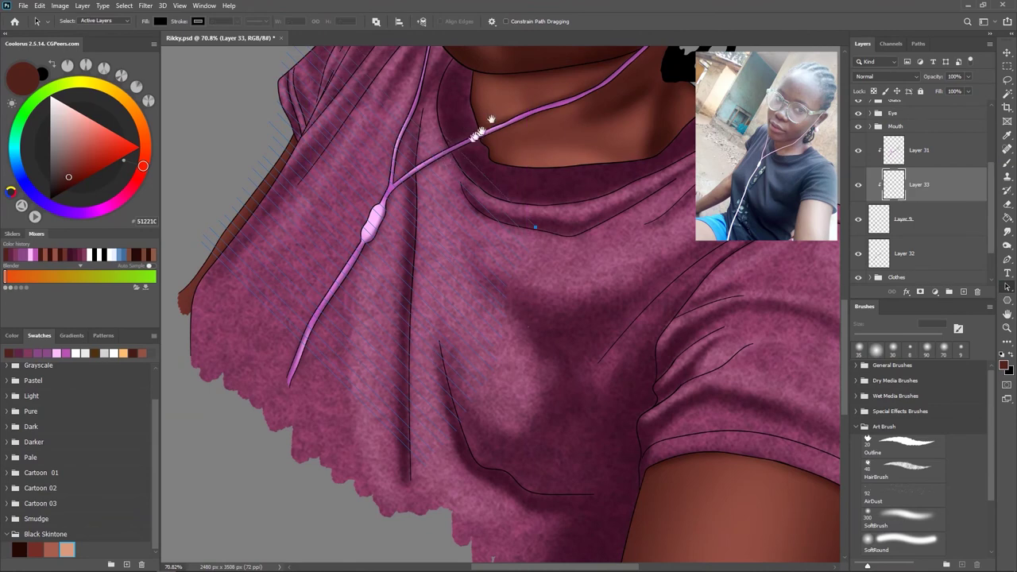
pyautogui.scroll(3, 420, 180)
pyautogui.moveTo(420, 181)
pyautogui.mouseDown()
pyautogui.moveTo(423, 248)
pyautogui.moveTo(437, 222)
pyautogui.moveTo(479, 208)
pyautogui.mouseUp()
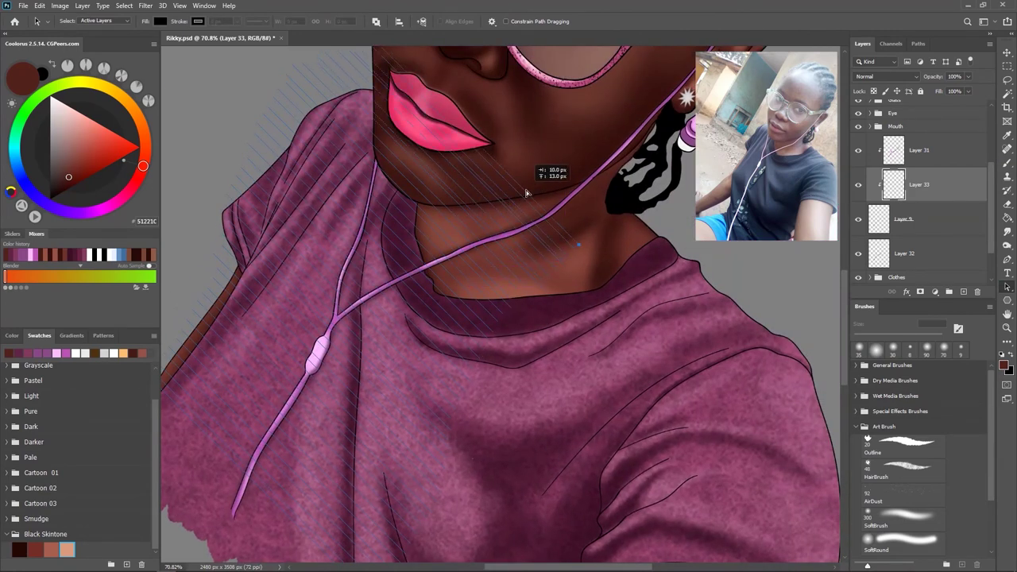
pyautogui.moveTo(544, 185); pyautogui.dragTo(613, 130)
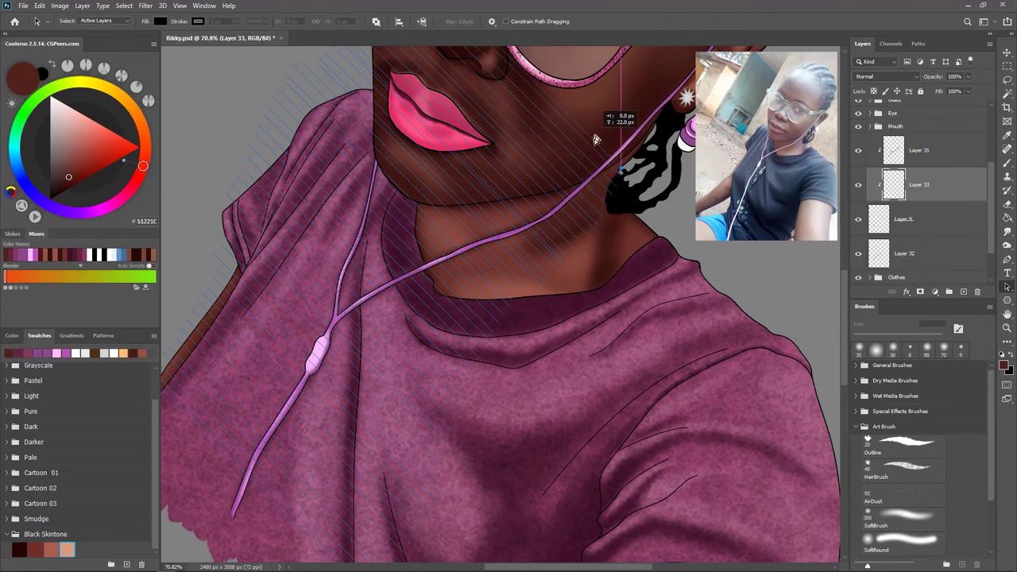
pyautogui.moveTo(633, 114)
pyautogui.mouseDown()
pyautogui.moveTo(654, 100)
pyautogui.moveTo(632, 157)
pyautogui.mouseUp()
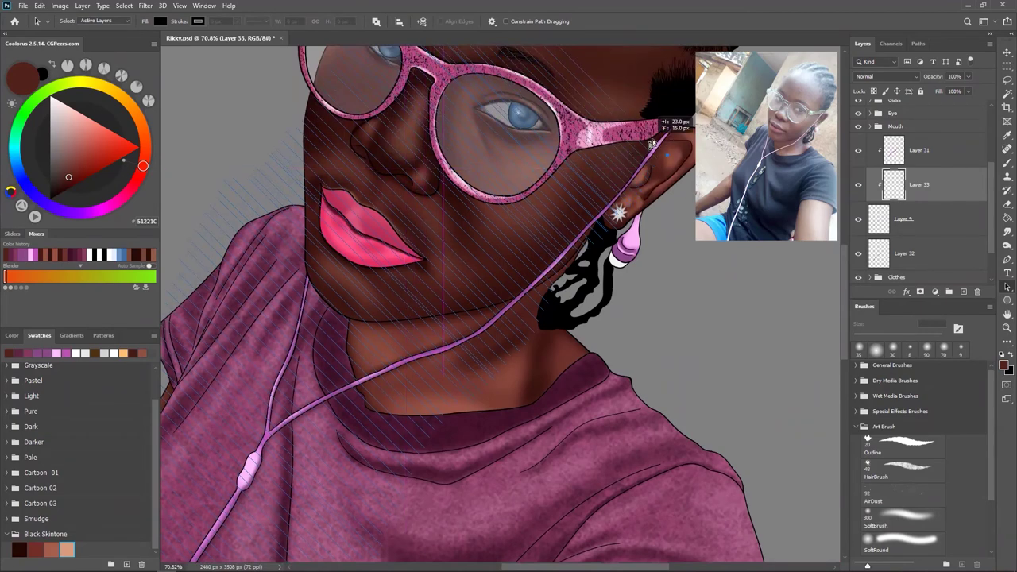
# - Stroke the stripe path with a white Outline brush
pyautogui.scroll(-5, 571, 322)
pyautogui.press('b')
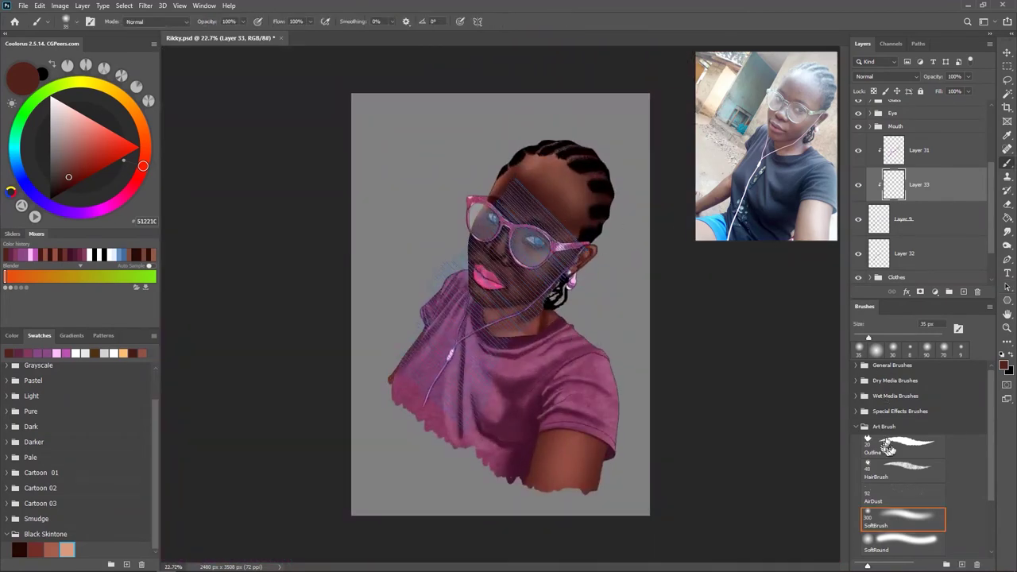
pyautogui.scroll(4, 402, 208)
pyautogui.press('x')
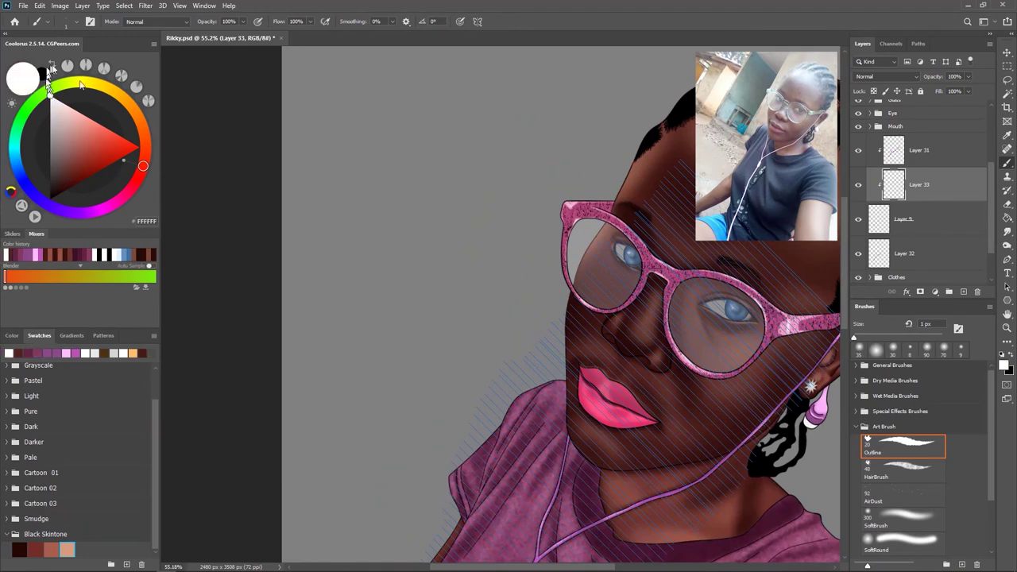
pyautogui.scroll(-4, 482, 185)
pyautogui.click(671, 164)
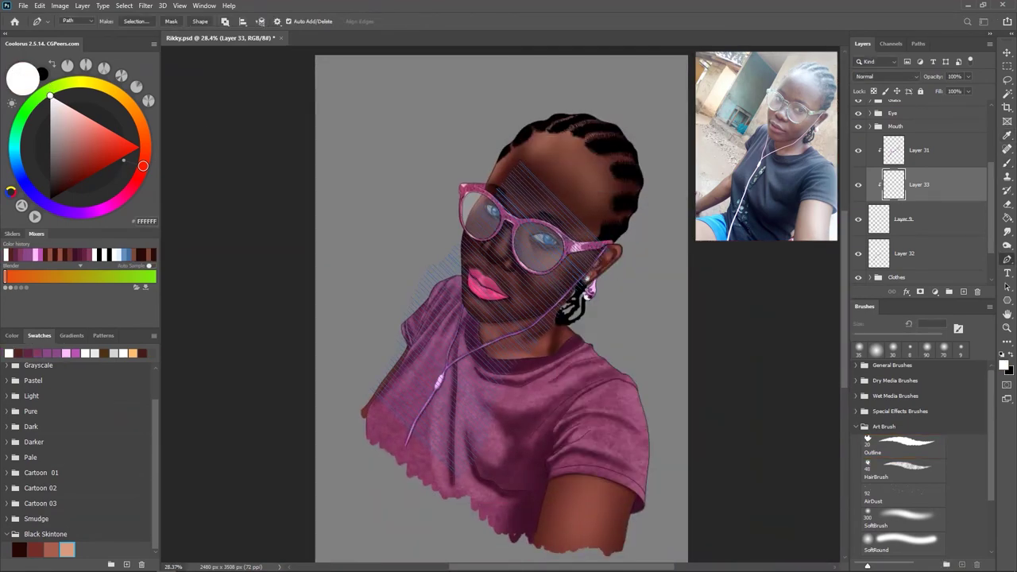
pyautogui.scroll(5, 591, 298)
pyautogui.scroll(3, 591, 299)
pyautogui.rightClick(542, 219)
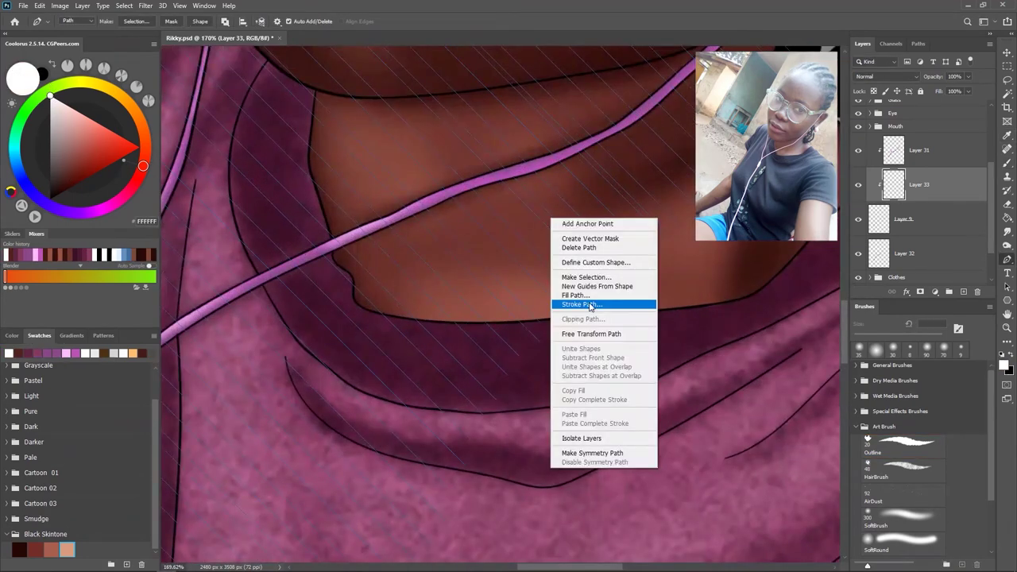
pyautogui.click(584, 255)
# - Move Layer 33 above Layer 31 and stroke the stripe path in white again
pyautogui.moveTo(921, 186); pyautogui.dragTo(935, 135)
pyautogui.moveTo(945, 167); pyautogui.dragTo(945, 168)
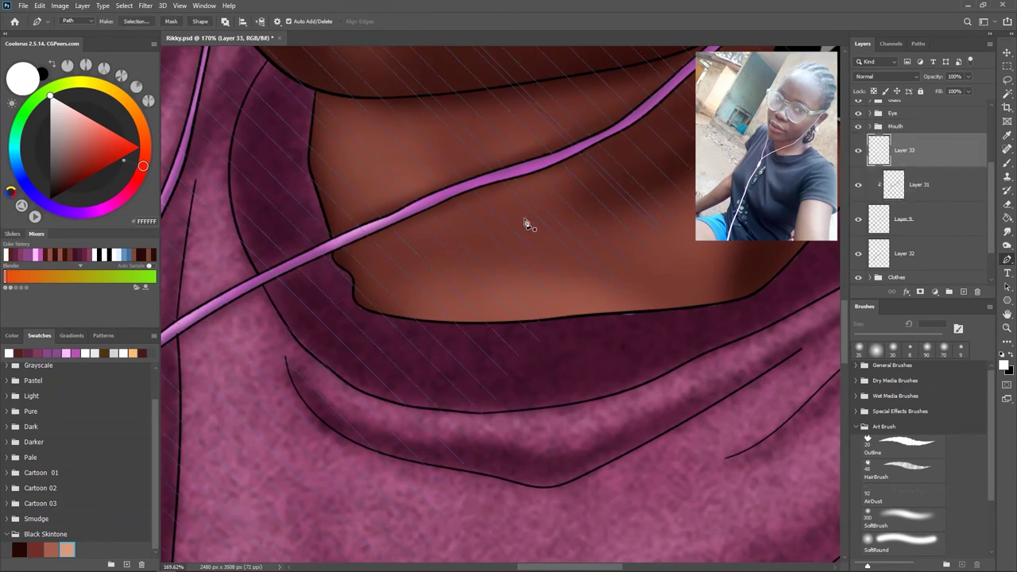
pyautogui.press('b')
pyautogui.press('p')
pyautogui.rightClick(534, 212)
pyautogui.click(548, 259)
pyautogui.press('Return')
# - Delete the guide path, clip Layer 33 to the cable, and mask out stripes over the bulge
pyautogui.scroll(-5, 610, 192)
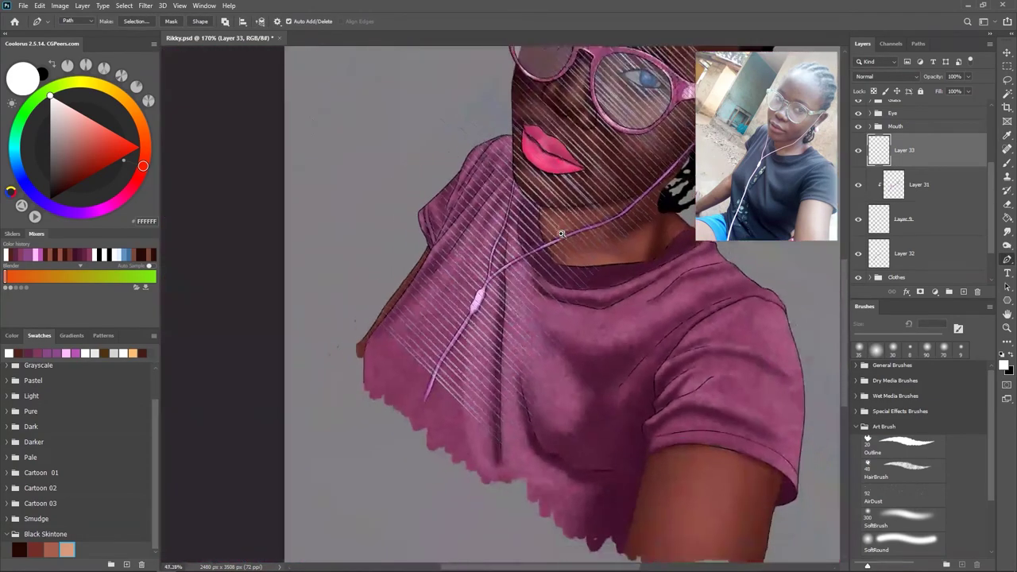
pyautogui.rightClick(504, 243)
pyautogui.click(525, 277)
pyautogui.hotkey('ctrl', 'alt', 'g')
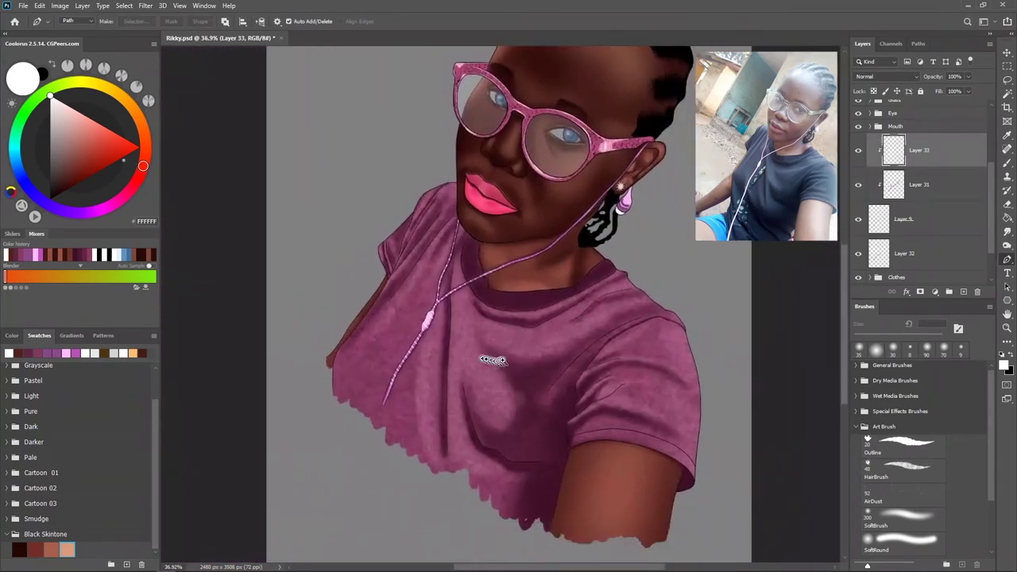
pyautogui.press('b')
pyautogui.press('x')
pyautogui.scroll(5, 431, 314)
pyautogui.press(']')
pyautogui.moveTo(377, 305)
pyautogui.mouseDown()
pyautogui.moveTo(373, 270)
pyautogui.moveTo(409, 234)
pyautogui.mouseUp()
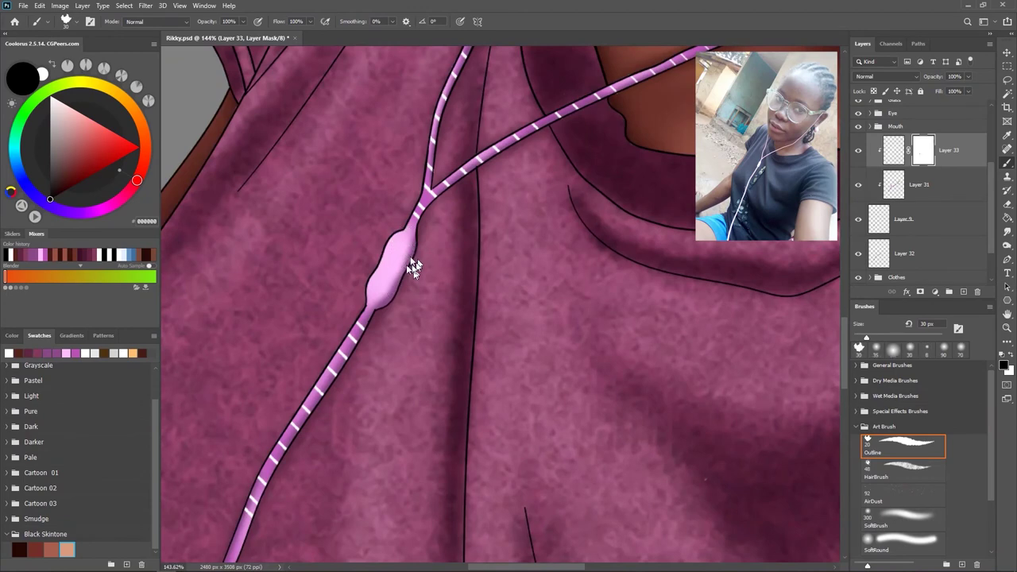
pyautogui.scroll(-5, 545, 340)
pyautogui.scroll(5, 596, 243)
pyautogui.scroll(-5, 596, 243)
# - Fade the stripes to 38% opacity and group the earpiece layers
pyautogui.click(893, 149)
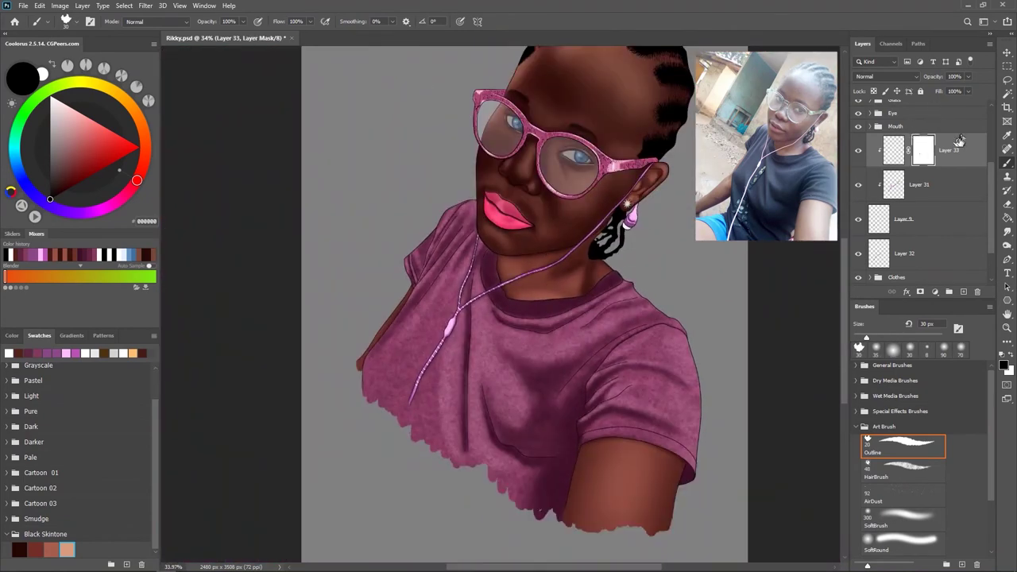
pyautogui.press('x')
pyautogui.moveTo(934, 77); pyautogui.dragTo(921, 78)
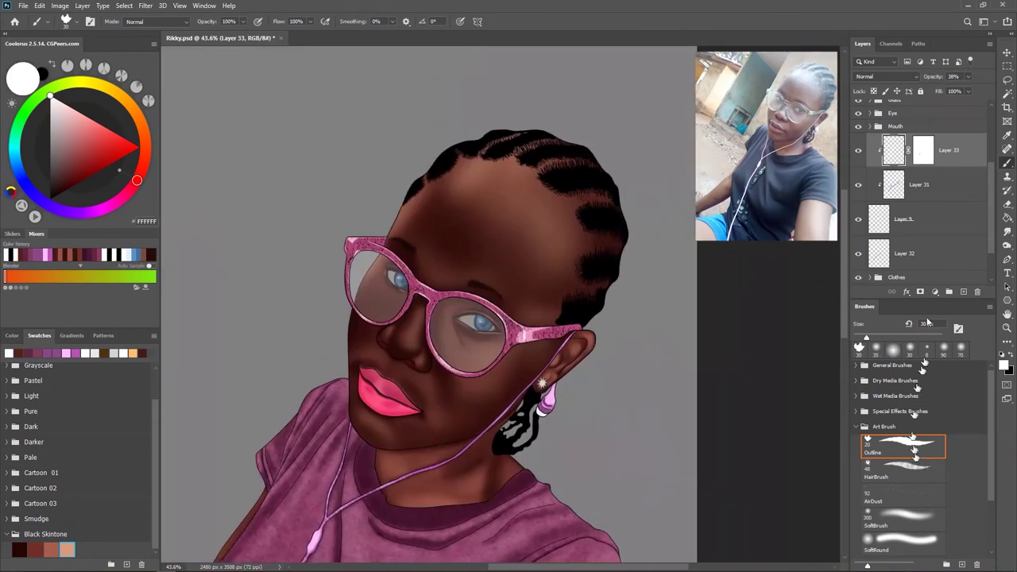
pyautogui.click(869, 128)
pyautogui.hotkey('ctrl', 'g')
pyautogui.doubleClick(893, 217)
# - Name the group Earpiece and add a new empty layer above rikky-01
pyautogui.write('Earpiece')
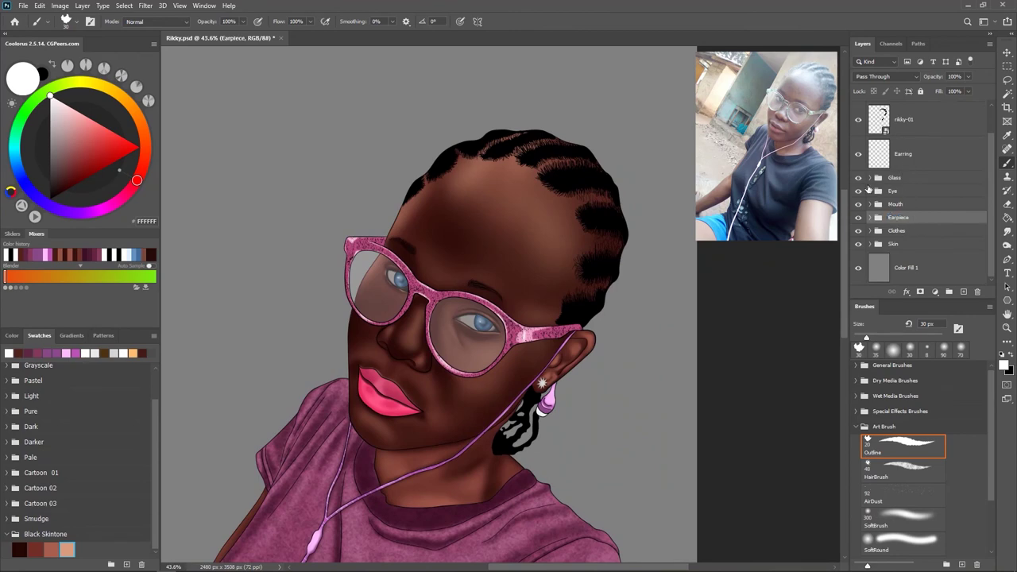
pyautogui.scroll(2, 914, 198)
pyautogui.click(903, 151)
pyautogui.scroll(3, 572, 245)
pyautogui.scroll(-2, 572, 245)
pyautogui.scroll(2, 572, 245)
pyautogui.hotkey('ctrl', 'shift', 'alt', 'n')
# - Paint fine baby hairs along the forehead hairline with a 5 px black brush
pyautogui.scroll(2, 604, 292)
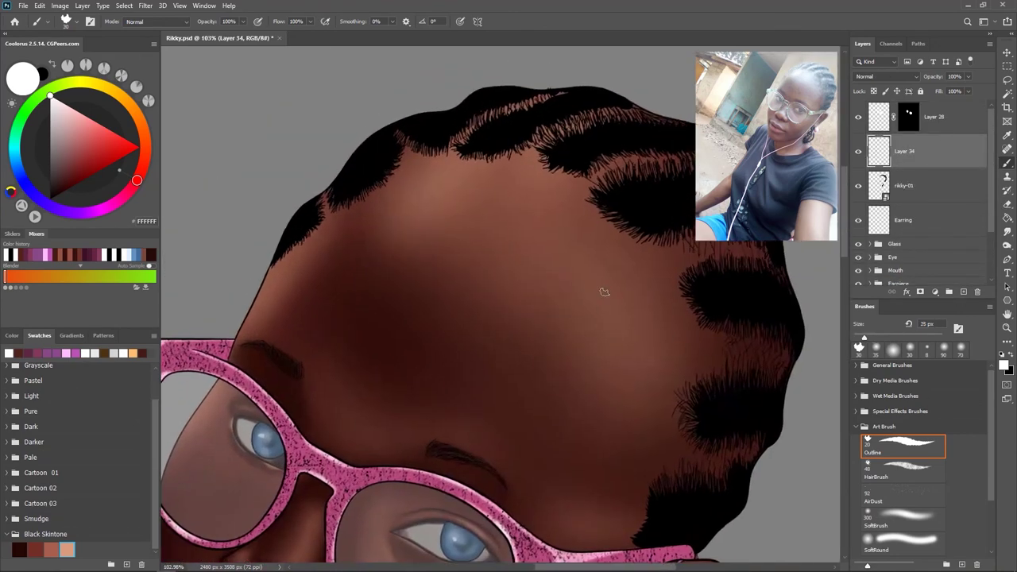
pyautogui.moveTo(686, 336); pyautogui.dragTo(645, 277)
pyautogui.press('[')
pyautogui.press('[')
pyautogui.press('[')
pyautogui.press('x')
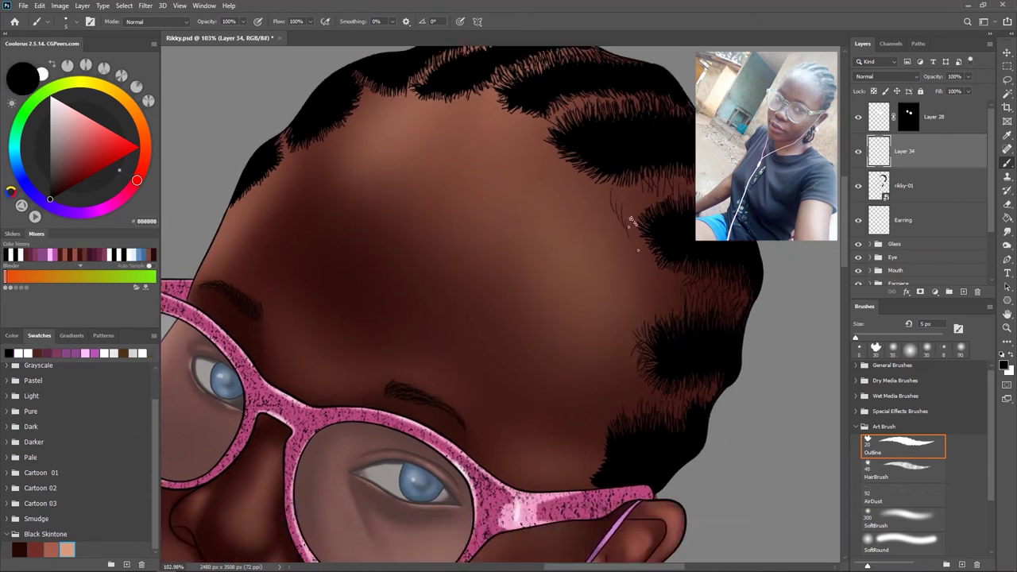
pyautogui.moveTo(608, 353); pyautogui.dragTo(582, 327)
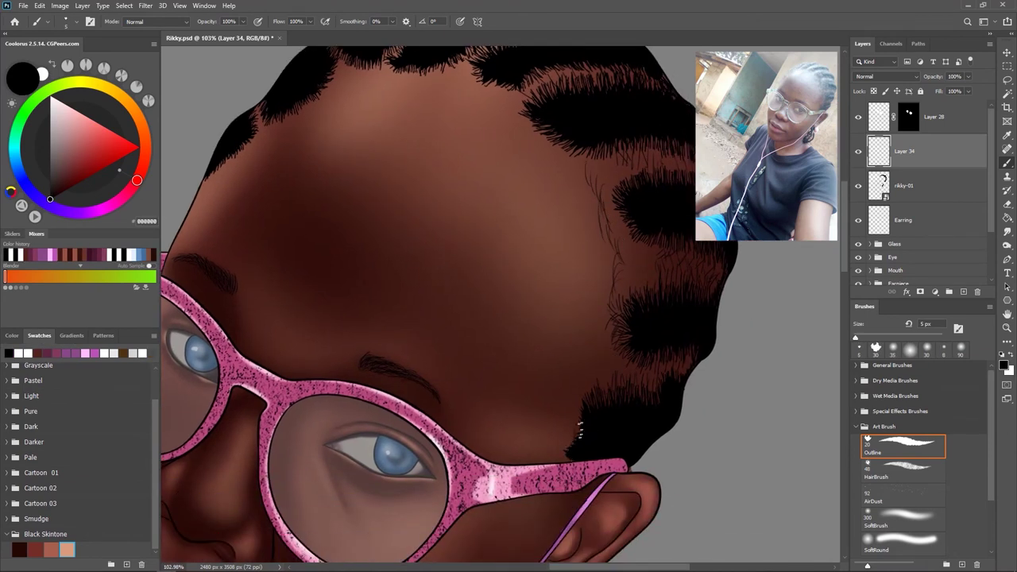
pyautogui.moveTo(651, 298); pyautogui.dragTo(596, 321)
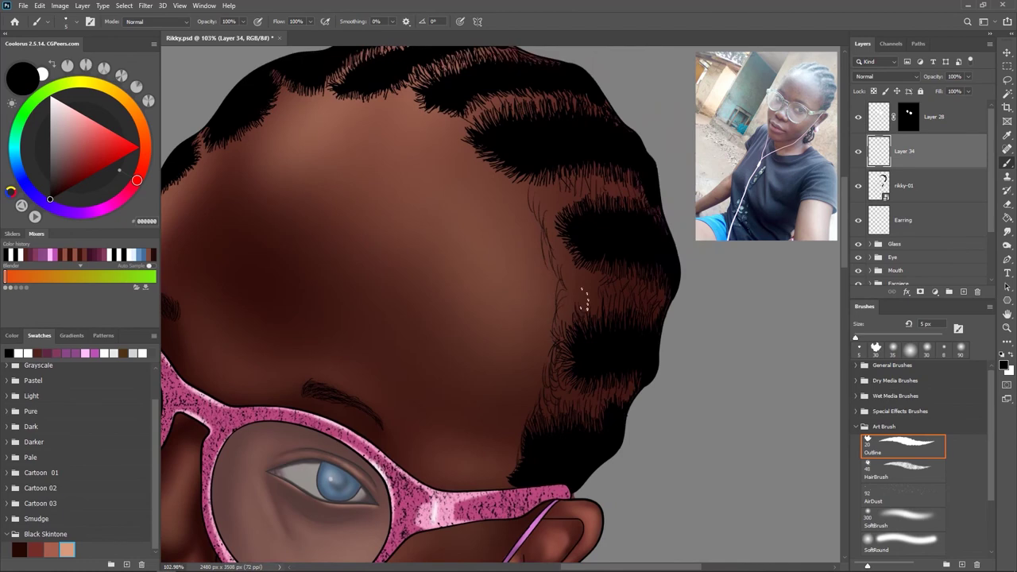
pyautogui.scroll(-2, 560, 250)
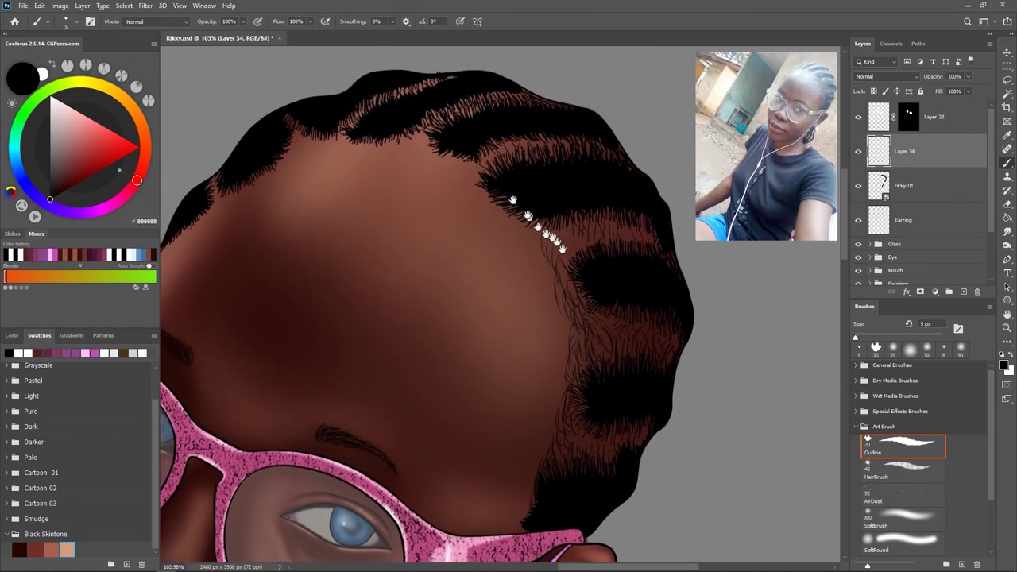
pyautogui.scroll(-3, 528, 231)
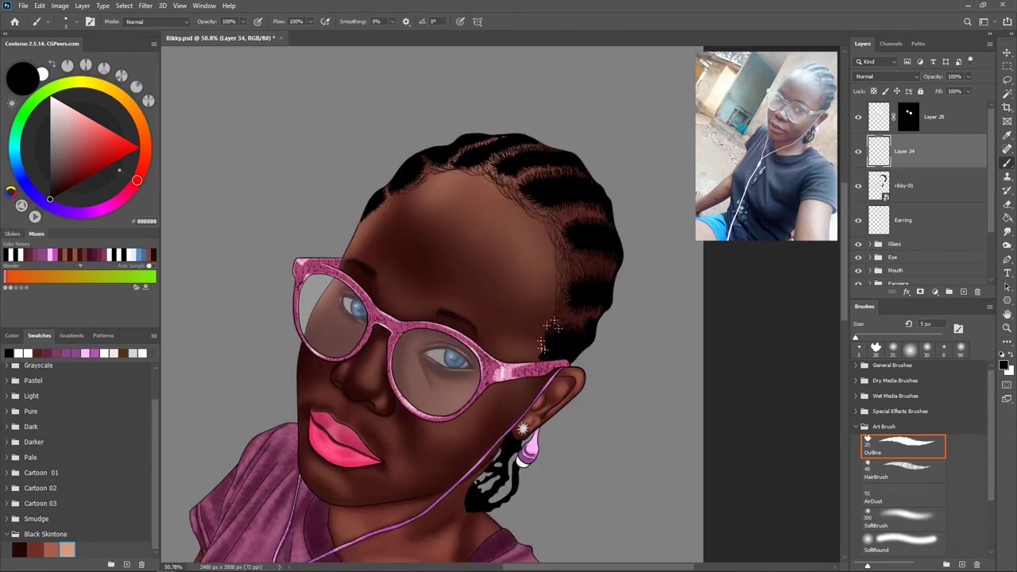
# - Save the painting as Rikky Backup.psd, replacing the existing file
pyautogui.hotkey('ctrl', 'shift', 's')
pyautogui.click(511, 353)
pyautogui.click(533, 292)
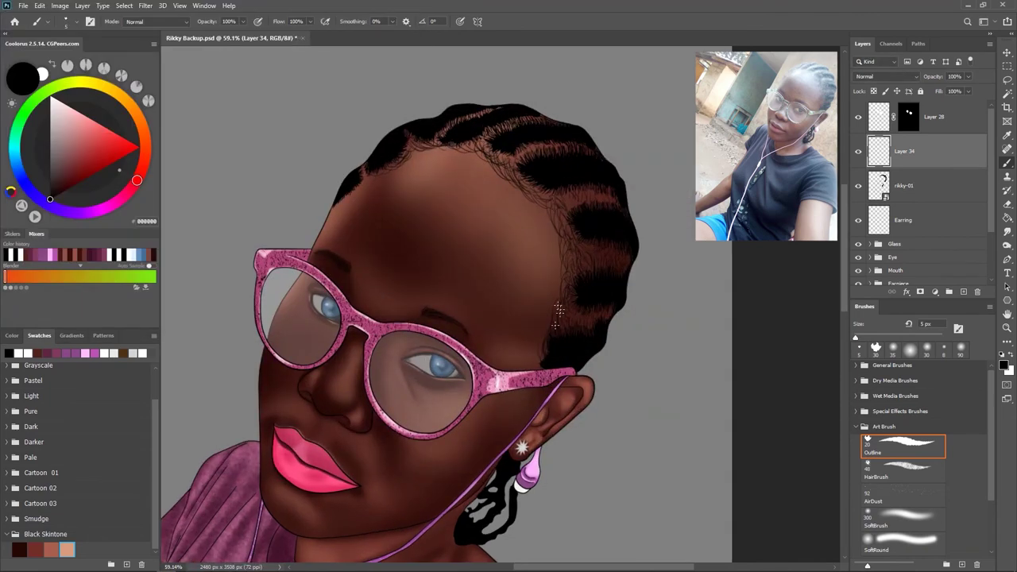
# - Reframe the face view and shrink the brush to 2 px
pyautogui.moveTo(548, 252); pyautogui.dragTo(598, 270)
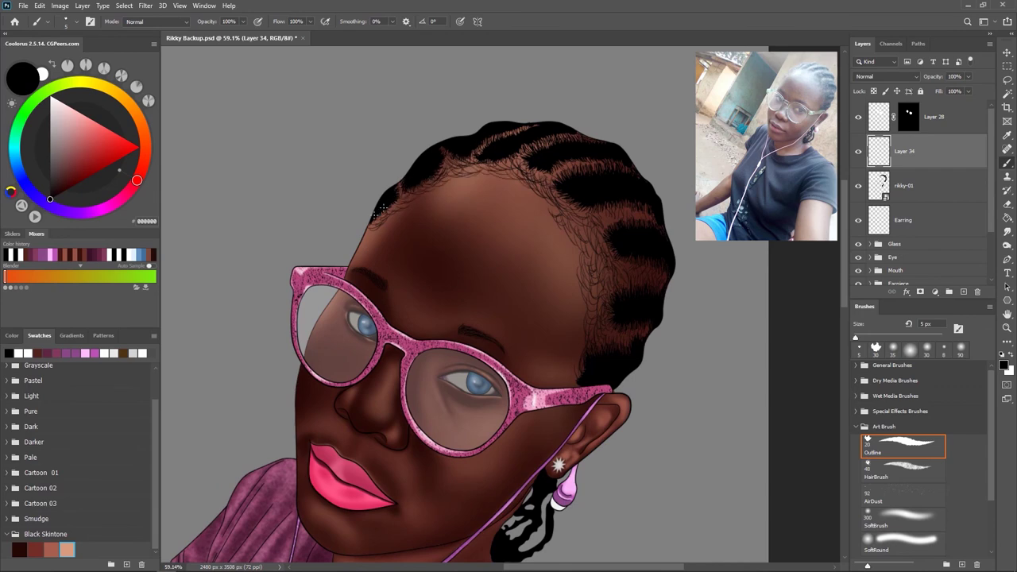
pyautogui.scroll(-3, 501, 165)
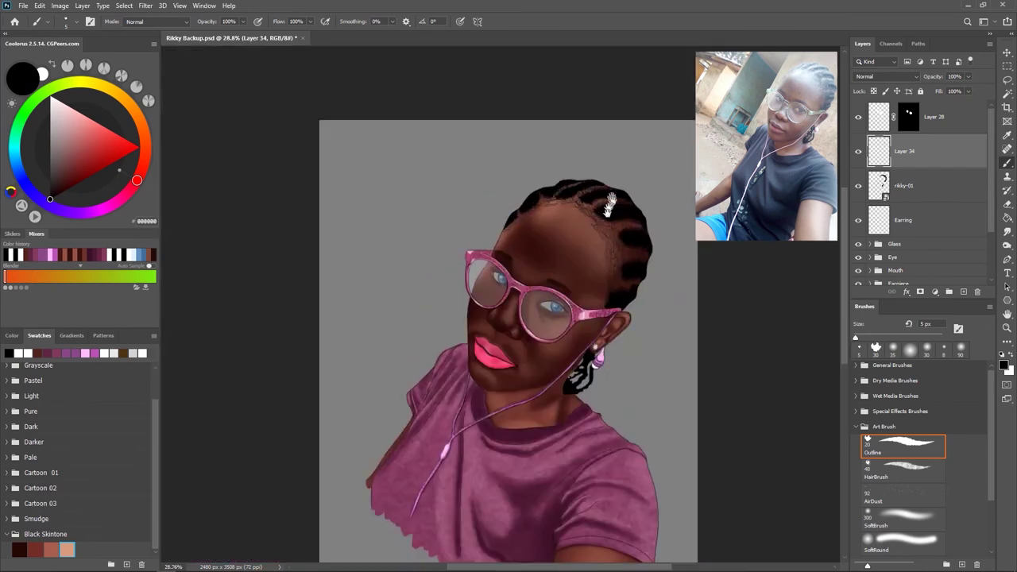
pyautogui.press('[')
pyautogui.press('[')
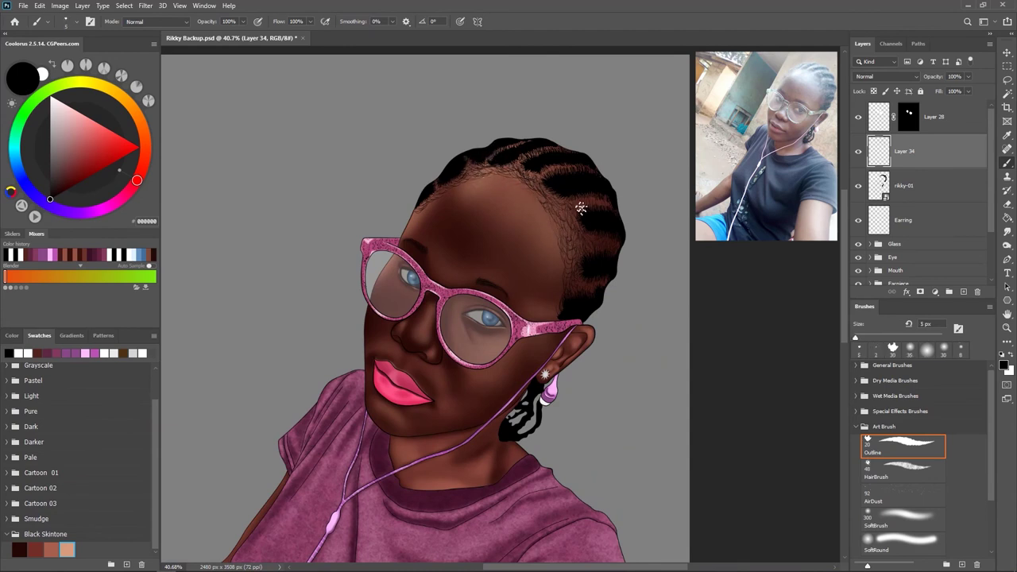
# - Choose the Afro hair texture brush and reduce it to 30 px
pyautogui.scroll(-2, 903, 476)
pyautogui.click(903, 508)
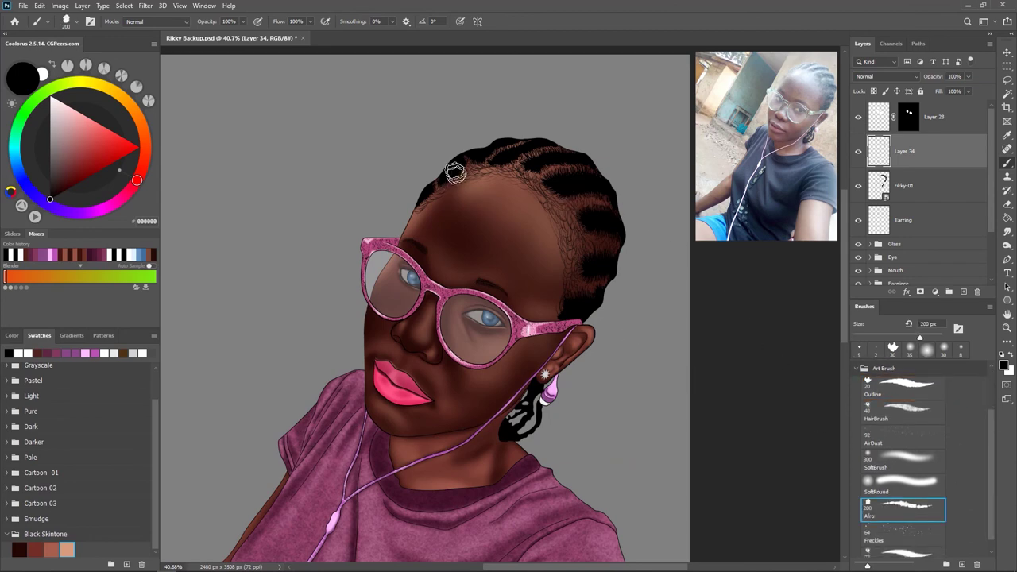
pyautogui.scroll(3, 455, 217)
pyautogui.press('[')
pyautogui.press('[')
pyautogui.press('[')
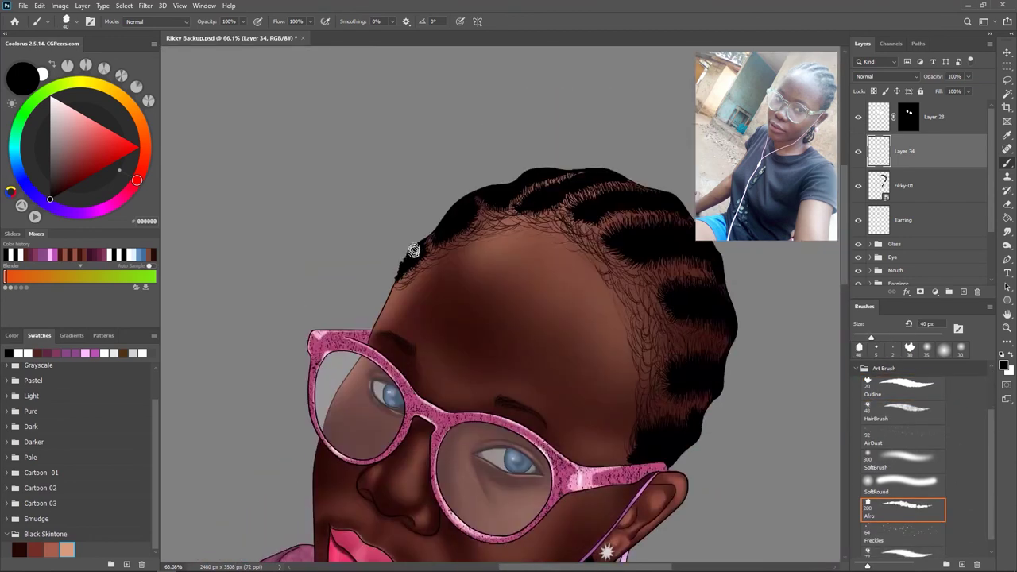
pyautogui.press('[')
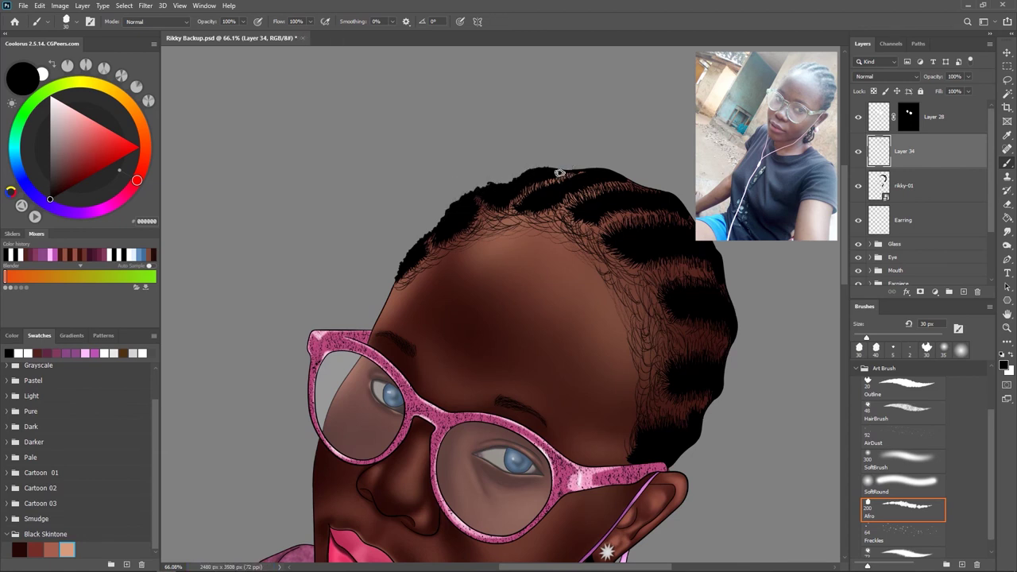
# - Paint fine strands onto the hair behind the ear with a 9 px brush
pyautogui.moveTo(589, 169); pyautogui.dragTo(516, 117)
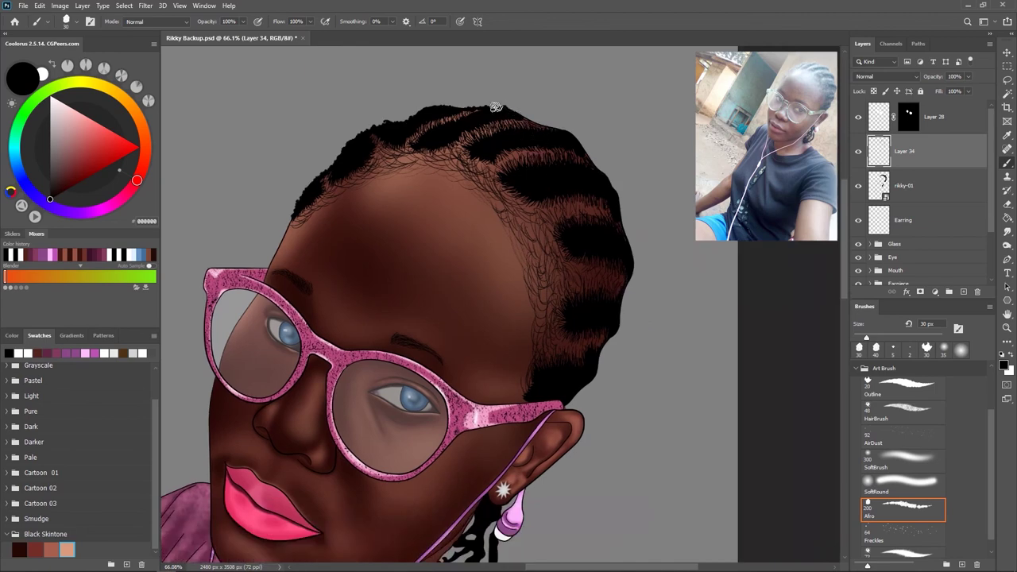
pyautogui.moveTo(569, 134); pyautogui.dragTo(533, 140)
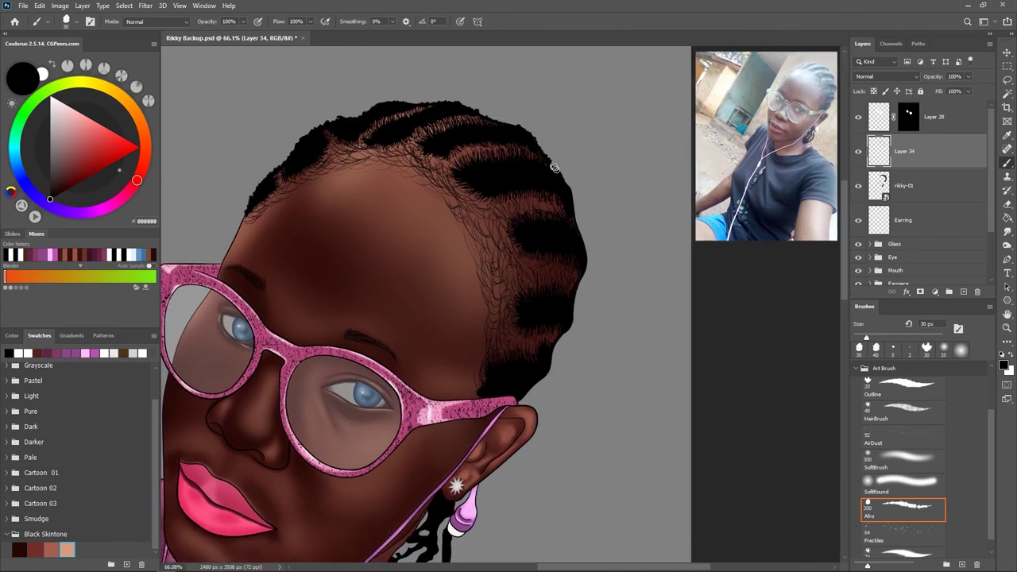
pyautogui.moveTo(580, 239); pyautogui.dragTo(572, 166)
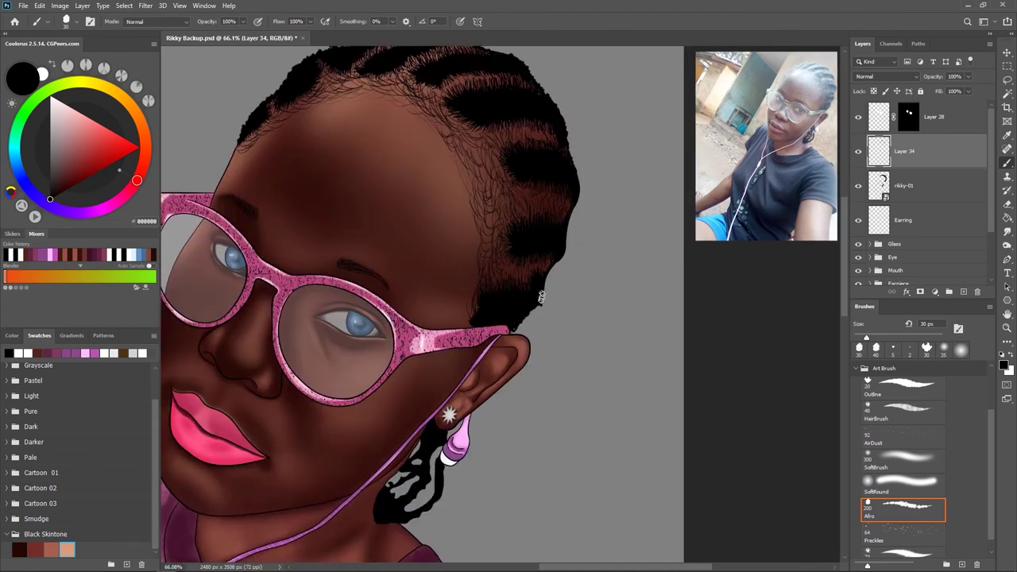
pyautogui.scroll(-3, 538, 195)
pyautogui.scroll(3, 434, 346)
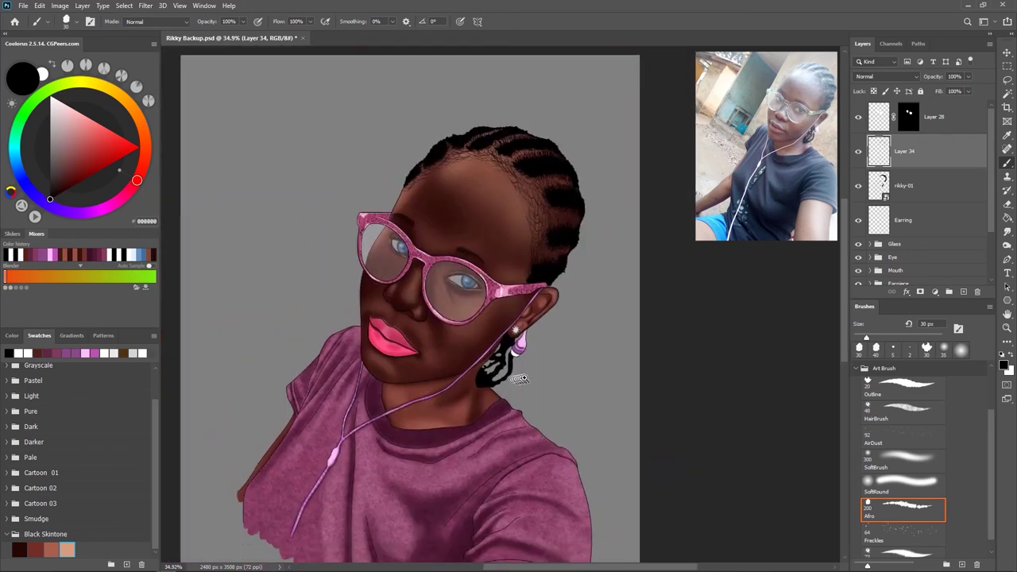
pyautogui.scroll(3, 435, 347)
pyautogui.press('[')
pyautogui.press('[')
pyautogui.press('[')
pyautogui.moveTo(436, 334); pyautogui.dragTo(461, 352)
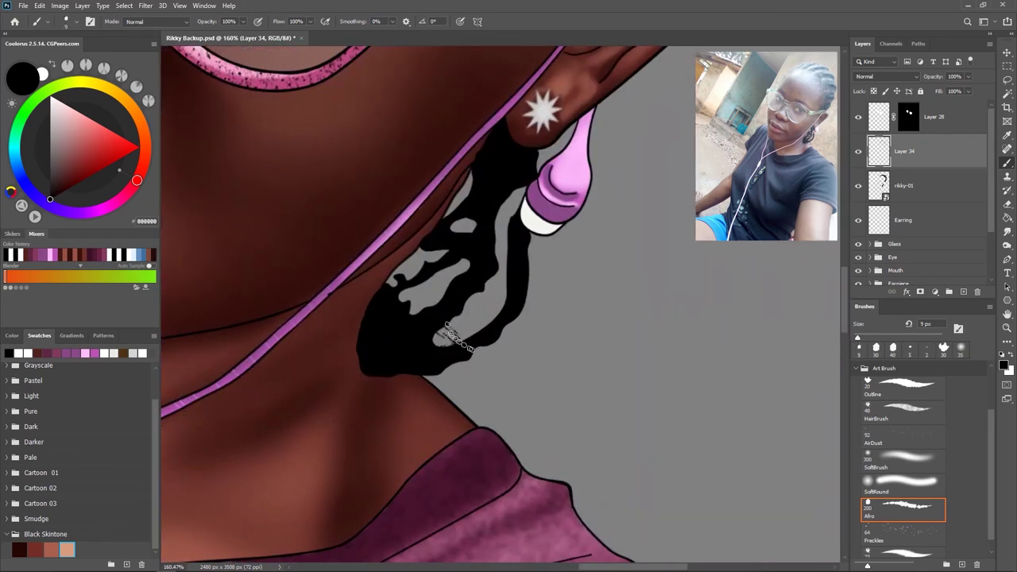
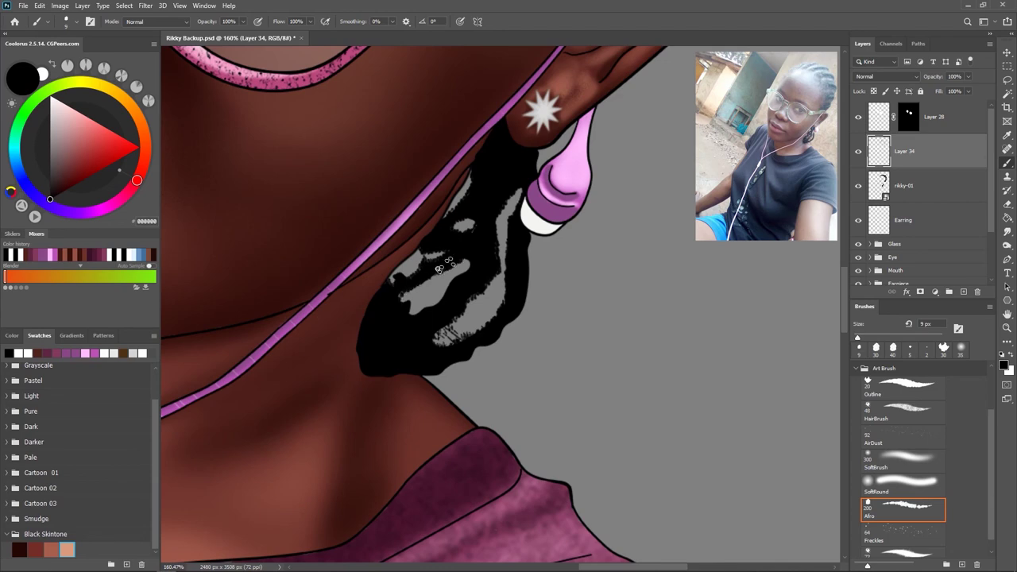
# - Work on the new Layer 35 above Layer 34 with light grey #A7A7A7 as the paint colour
pyautogui.scroll(-10, 373, 300)
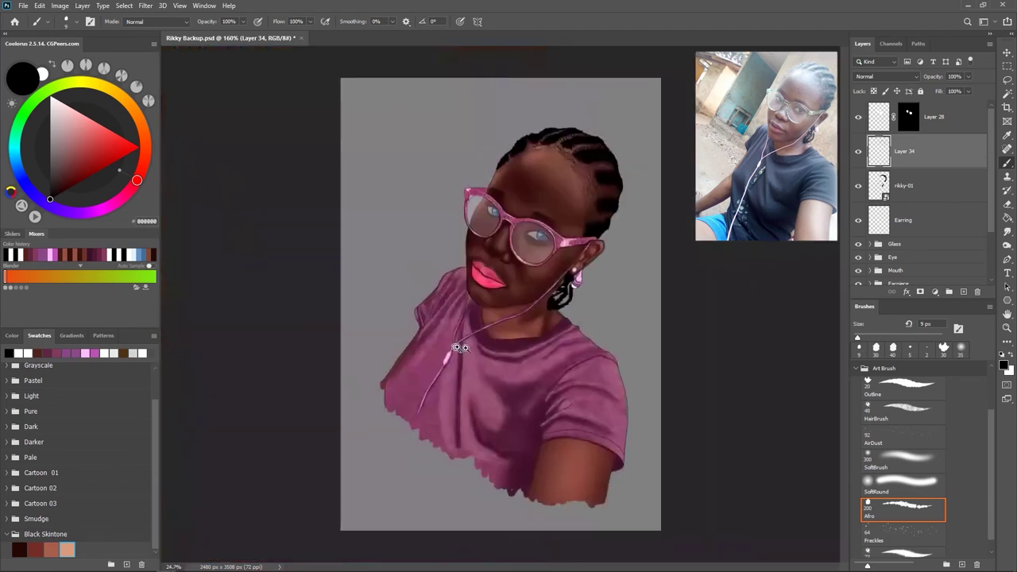
pyautogui.scroll(6, 443, 265)
pyautogui.scroll(-6, 467, 253)
pyautogui.scroll(4, 501, 424)
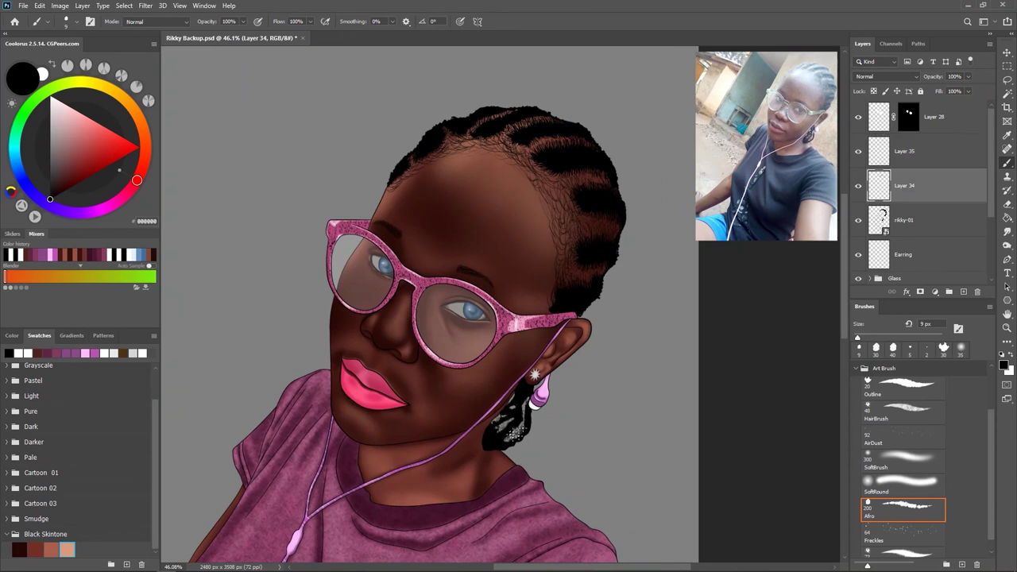
pyautogui.scroll(3, 534, 374)
pyautogui.hotkey('alt', ']')
pyautogui.scroll(2, 556, 239)
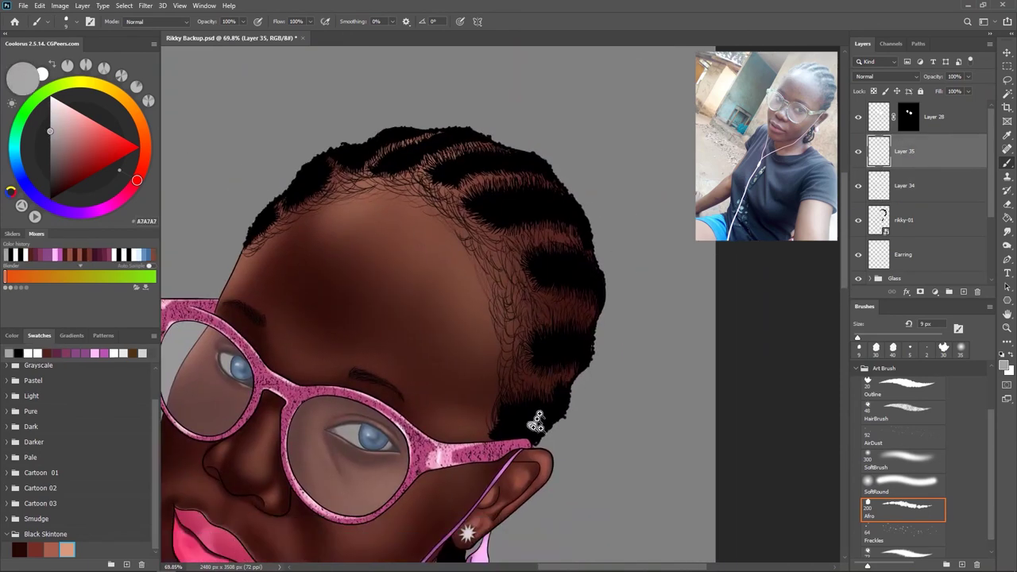
pyautogui.scroll(2, 536, 422)
pyautogui.click(903, 409)
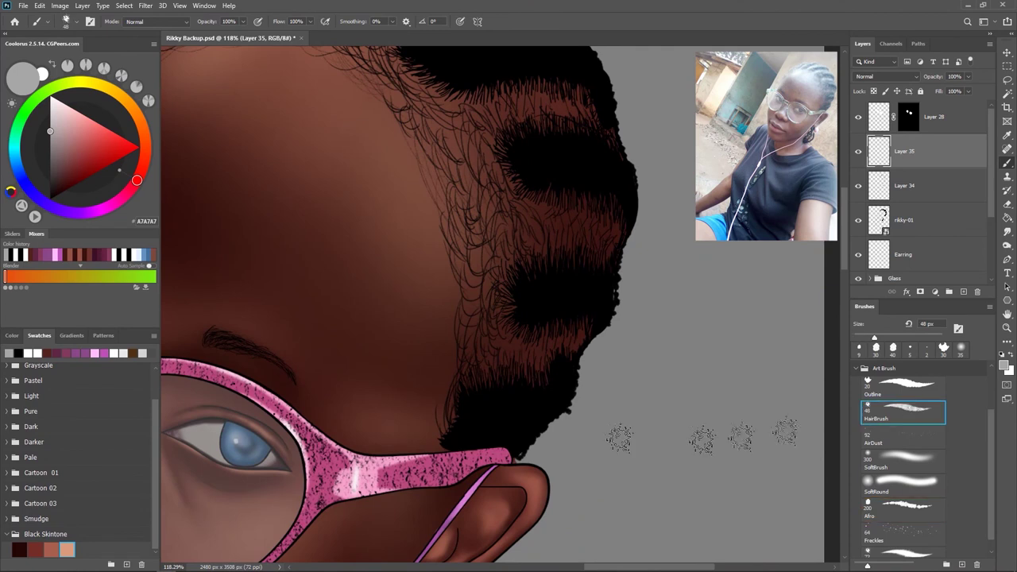
# - Paint light grey highlight strands along the lower, middle and upper braids
pyautogui.moveTo(490, 413)
pyautogui.mouseDown()
pyautogui.moveTo(554, 393)
pyautogui.moveTo(526, 399)
pyautogui.mouseUp()
pyautogui.moveTo(530, 296)
pyautogui.mouseDown()
pyautogui.moveTo(606, 293)
pyautogui.moveTo(578, 356)
pyautogui.mouseUp()
pyautogui.moveTo(498, 224)
pyautogui.mouseDown()
pyautogui.moveTo(553, 220)
pyautogui.moveTo(592, 241)
pyautogui.mouseUp()
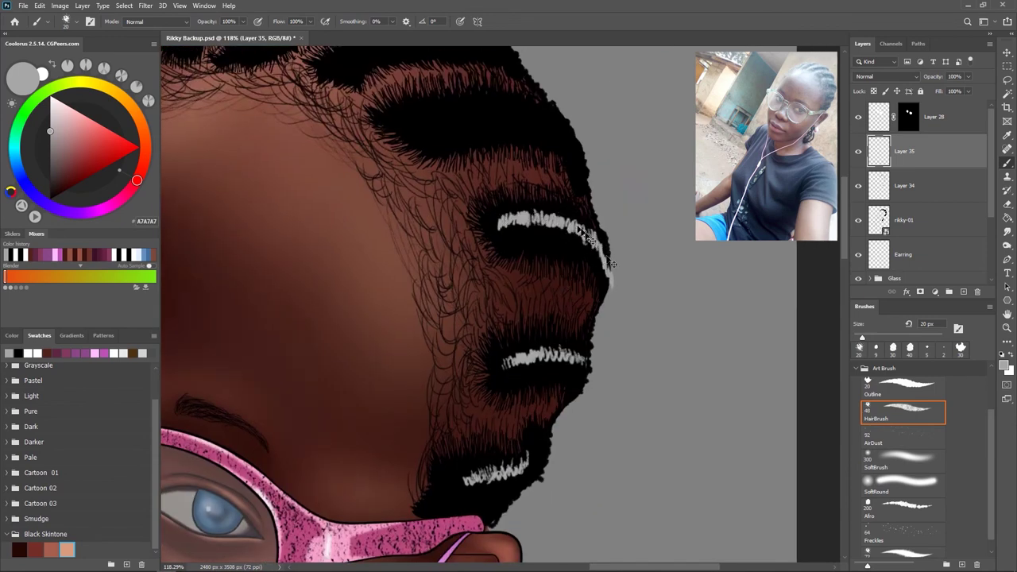
pyautogui.scroll(-3, 592, 241)
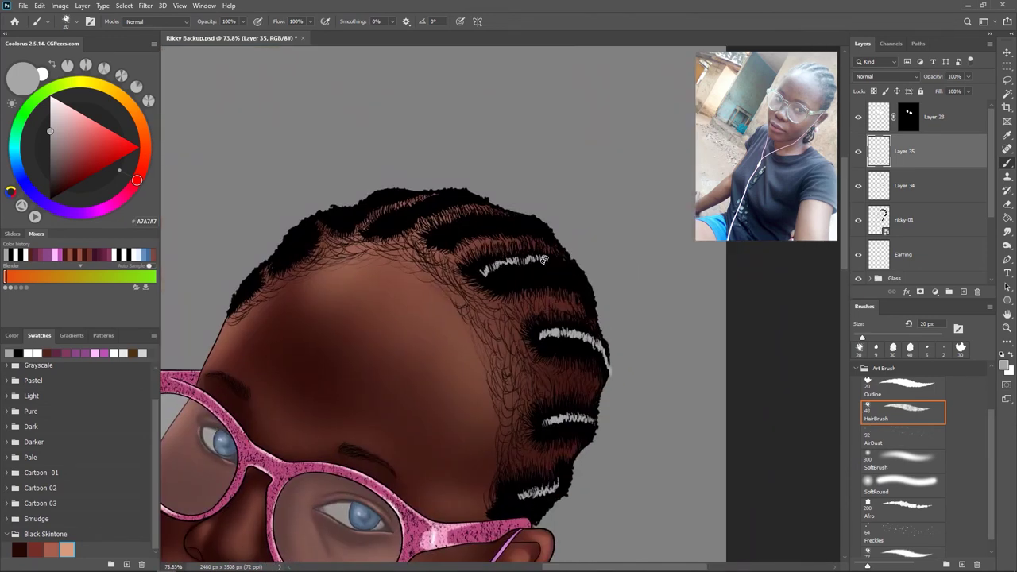
pyautogui.hotkey('ctrl', 'z')
pyautogui.hotkey('ctrl', 'shift', 'z')
# - Add finer grey strands along the hairline and left braids with a 10 px brush
pyautogui.moveTo(435, 240); pyautogui.dragTo(544, 294)
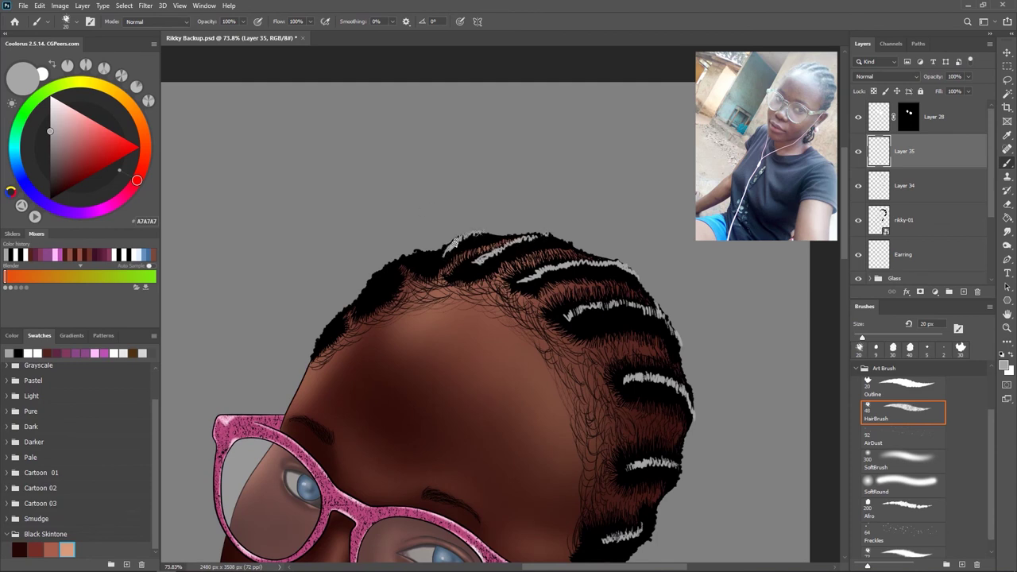
pyautogui.moveTo(374, 270); pyautogui.dragTo(377, 293)
pyautogui.moveTo(326, 314); pyautogui.dragTo(350, 301)
pyautogui.moveTo(381, 274); pyautogui.dragTo(385, 300)
pyautogui.press('[')
pyautogui.press('[')
pyautogui.press('[')
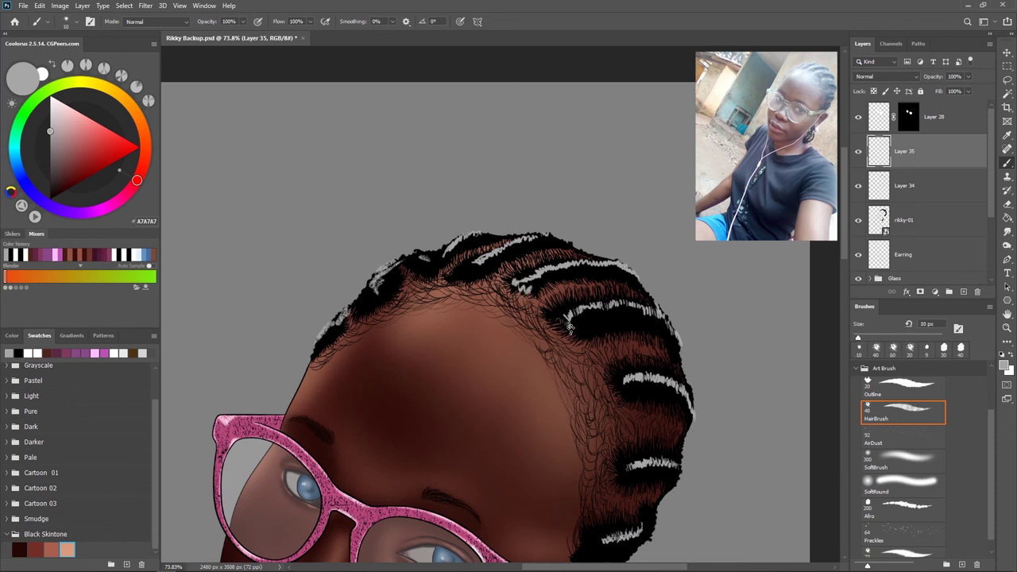
pyautogui.moveTo(470, 257); pyautogui.dragTo(435, 219)
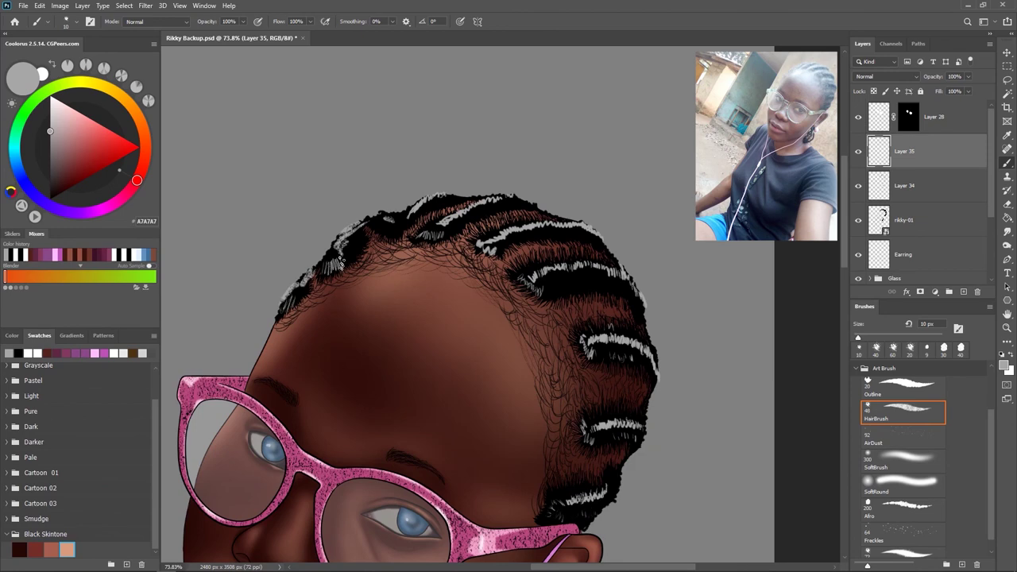
# - Lower the highlight layer's opacity and start a Gaussian Blur on the strands
pyautogui.scroll(-4, 389, 221)
pyautogui.scroll(2, 586, 329)
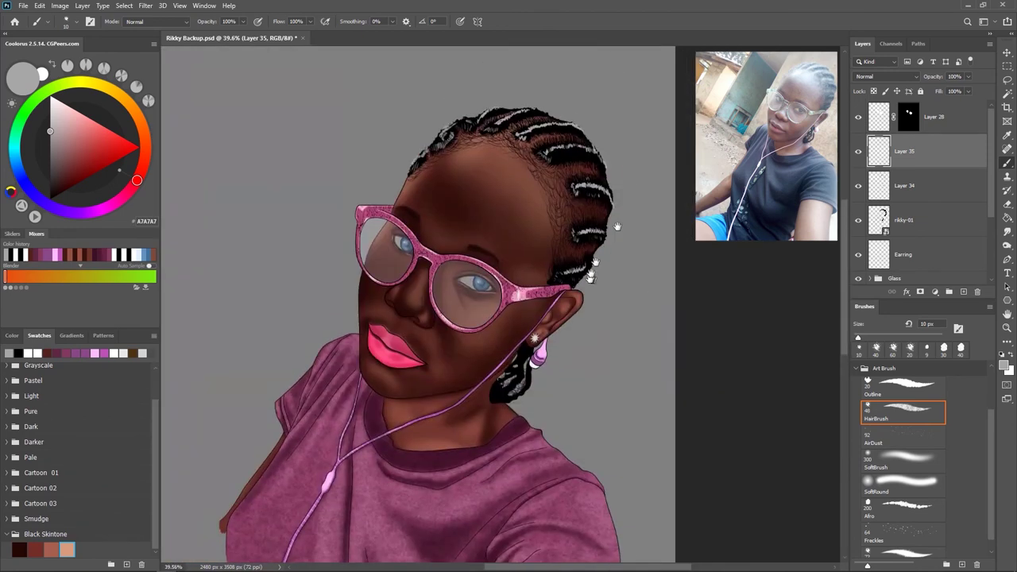
pyautogui.press('2')
pyautogui.press('6')
pyautogui.scroll(-2, 586, 329)
pyautogui.click(145, 5)
pyautogui.click(333, 230)
# - Blur the highlights at a 0.6 px radius and select the rikky-01 figure outline
pyautogui.moveTo(337, 285); pyautogui.dragTo(255, 291)
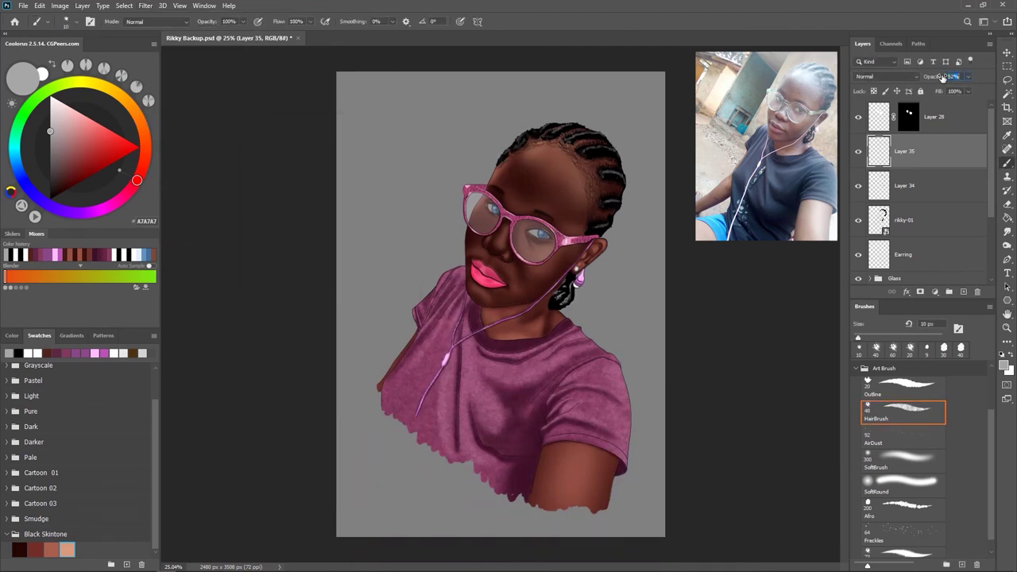
pyautogui.keyDown('ctrl'); pyautogui.click(879, 220); pyautogui.keyUp('ctrl')
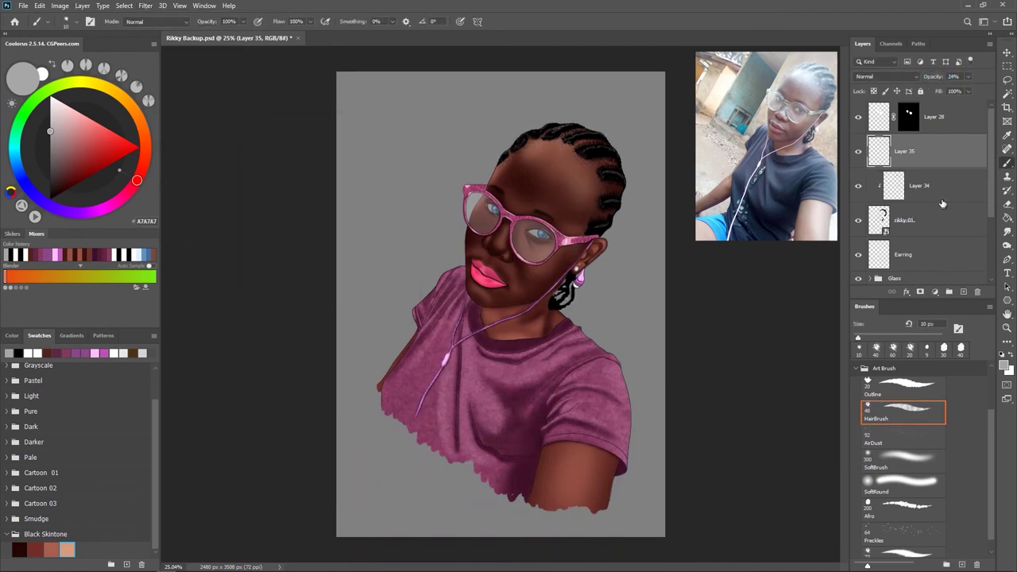
pyautogui.scroll(2, 642, 250)
pyautogui.click(921, 220)
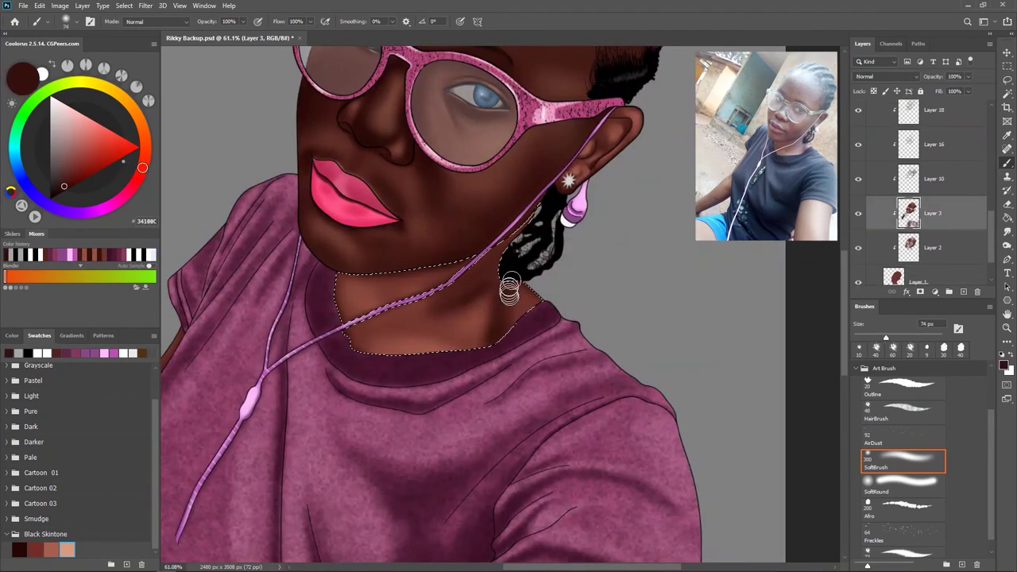
# - Paint dark and white strands into the braided hair below the ear with the Afro brush
pyautogui.moveTo(541, 210); pyautogui.dragTo(517, 276)
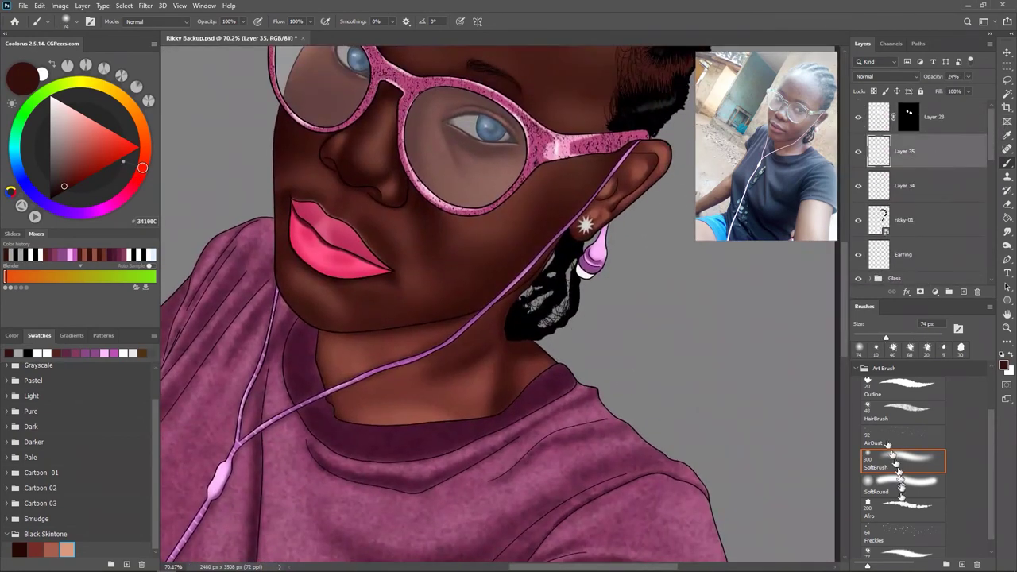
pyautogui.click(903, 507)
pyautogui.moveTo(588, 326); pyautogui.dragTo(508, 266)
pyautogui.press('x')
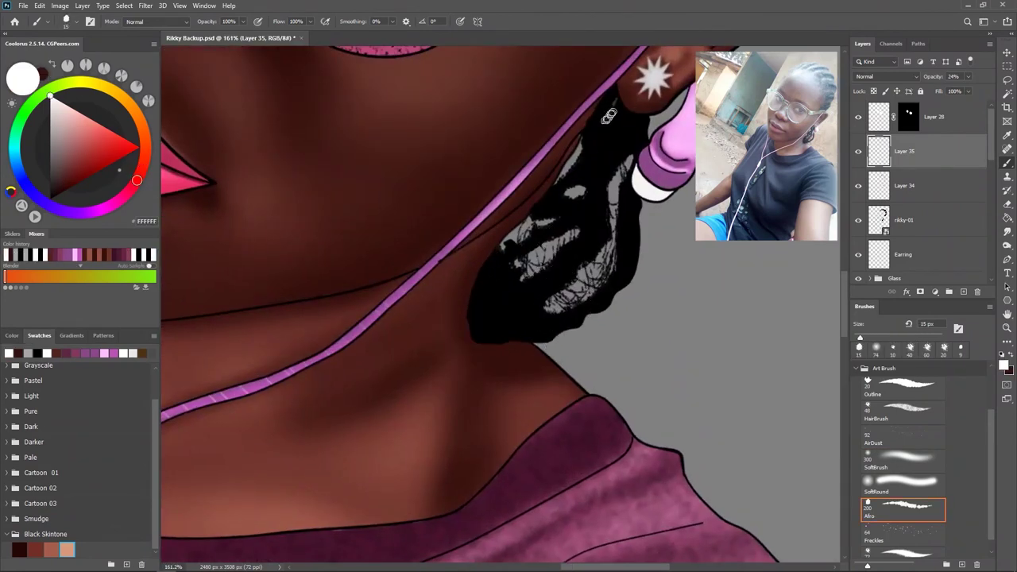
pyautogui.moveTo(608, 134)
pyautogui.mouseDown()
pyautogui.moveTo(534, 253)
pyautogui.moveTo(484, 294)
pyautogui.moveTo(544, 330)
pyautogui.mouseUp()
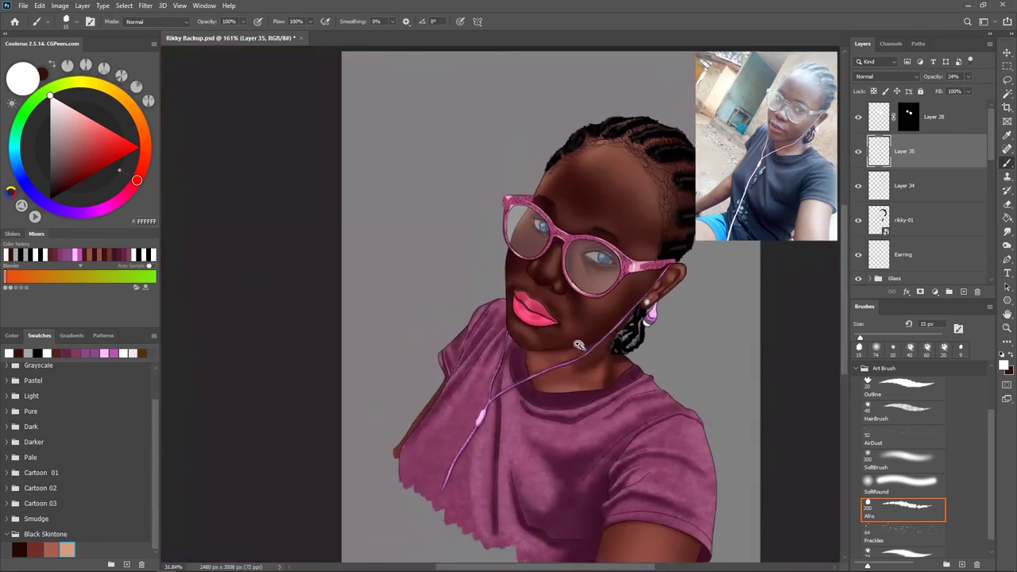
# - Fit the canvas in view and make Layer 25 the working layer
pyautogui.scroll(-5, 548, 278)
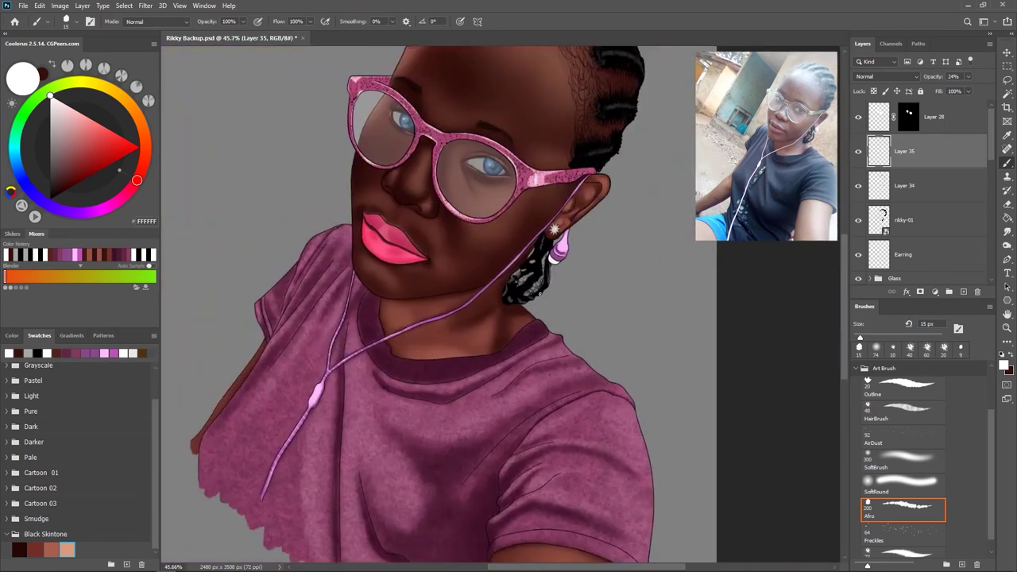
pyautogui.scroll(-5, 548, 278)
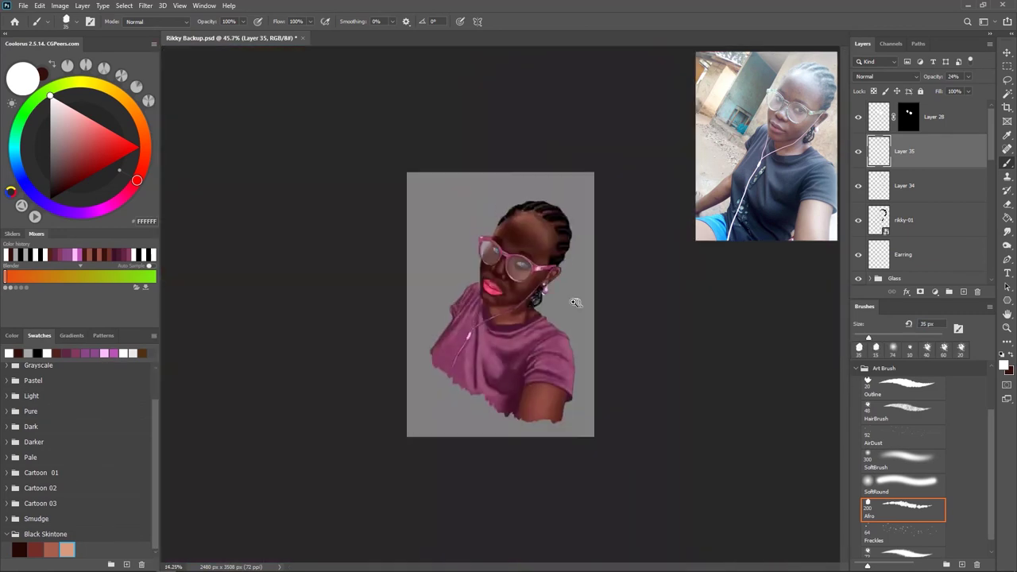
pyautogui.scroll(5, 556, 302)
pyautogui.scroll(2, 556, 302)
pyautogui.hotkey('ctrl', '0')
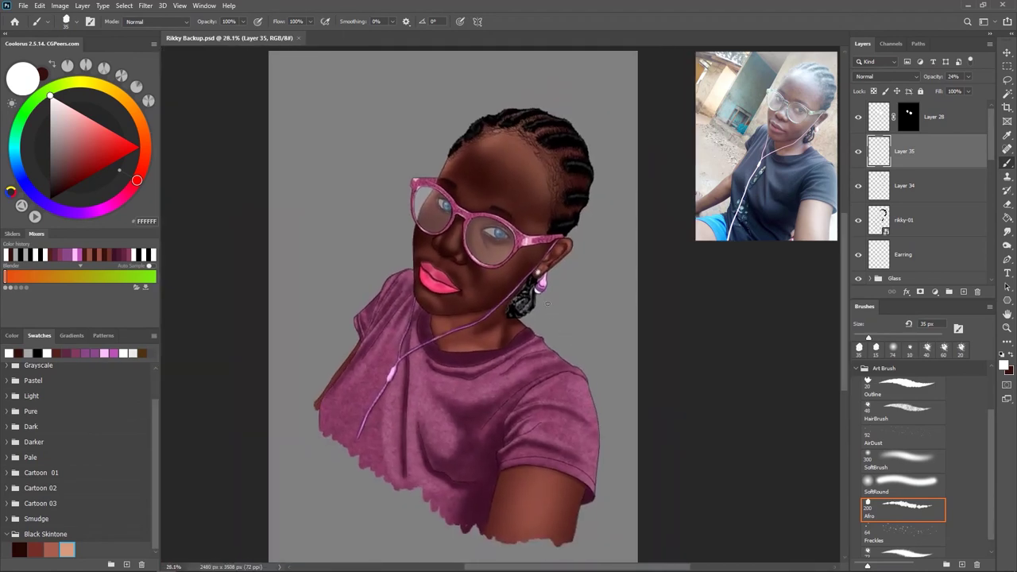
pyautogui.scroll(2, 535, 302)
pyautogui.keyDown('ctrl'); pyautogui.click(437, 280); pyautogui.keyUp('ctrl')
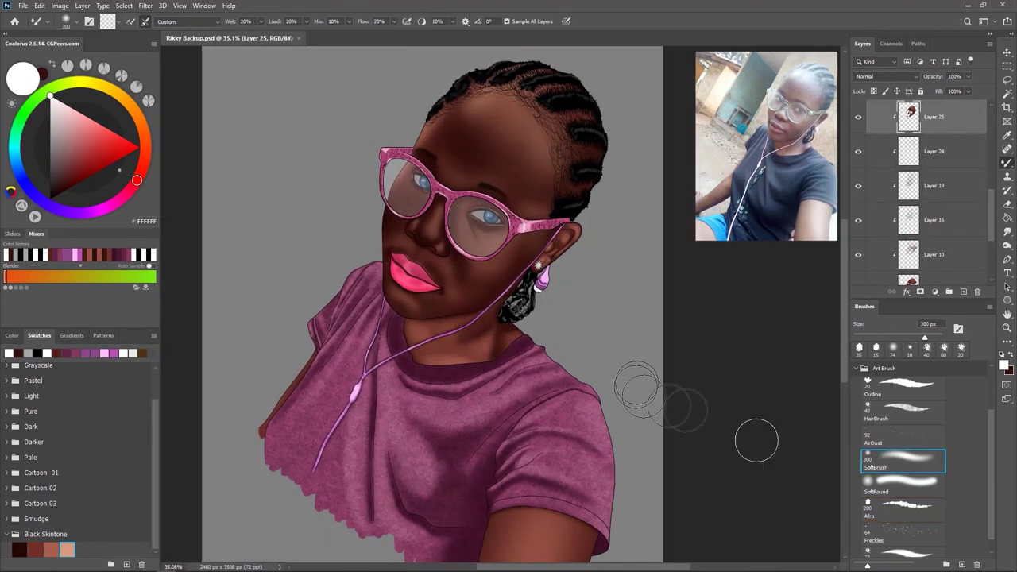
# - Enlarge the brush slightly and reveal the Color Fill 1 grey background
pyautogui.scroll(5, 389, 298)
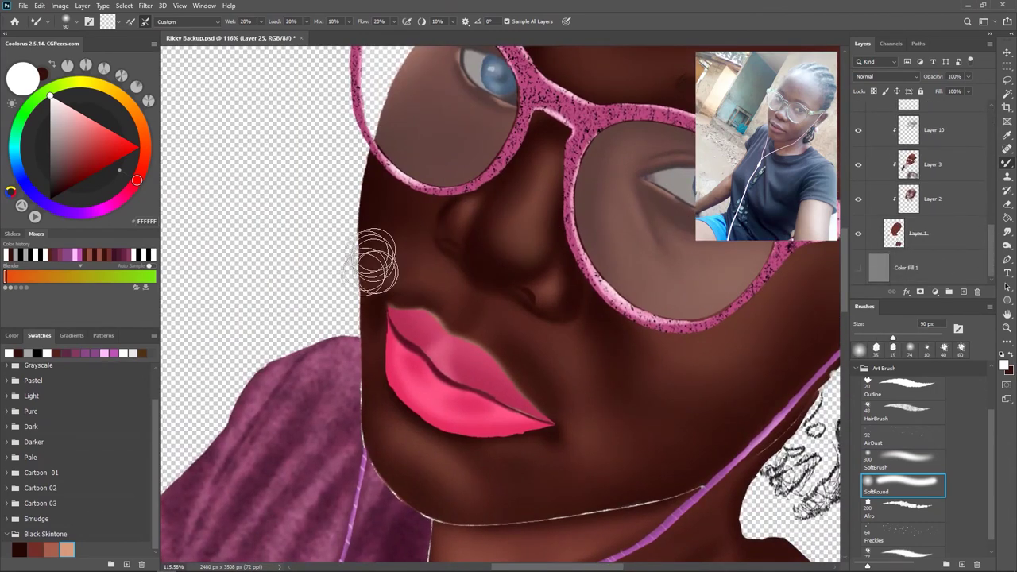
pyautogui.press(']')
pyautogui.press(']')
pyautogui.press(']')
pyautogui.moveTo(991, 253)
pyautogui.mouseDown()
pyautogui.moveTo(998, 141)
pyautogui.moveTo(998, 271)
pyautogui.mouseUp()
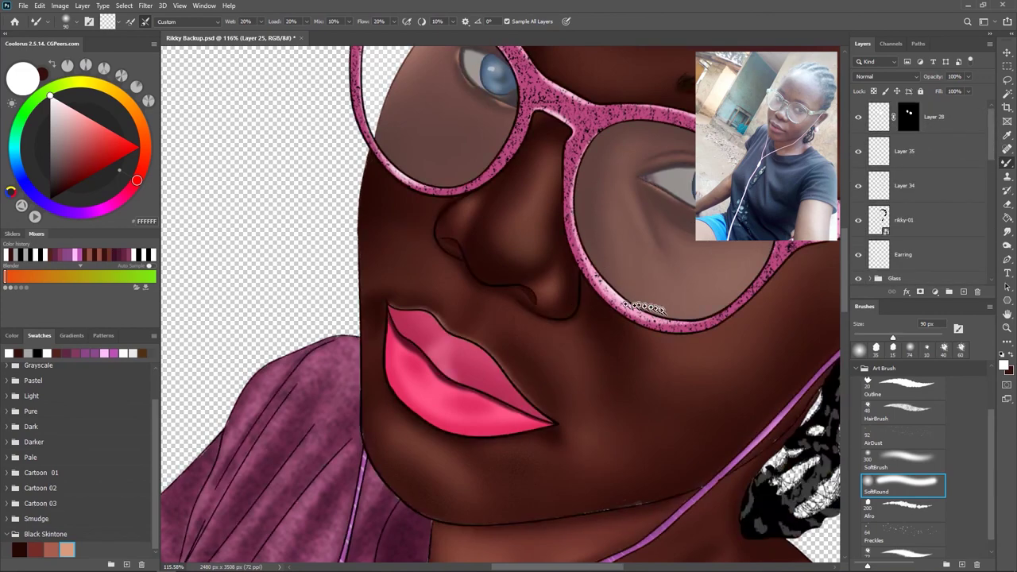
pyautogui.hotkey('ctrl', '0')
pyautogui.click(857, 267)
# - Make Layer 35 the working layer again
pyautogui.scroll(5, 552, 349)
pyautogui.scroll(-3, 553, 349)
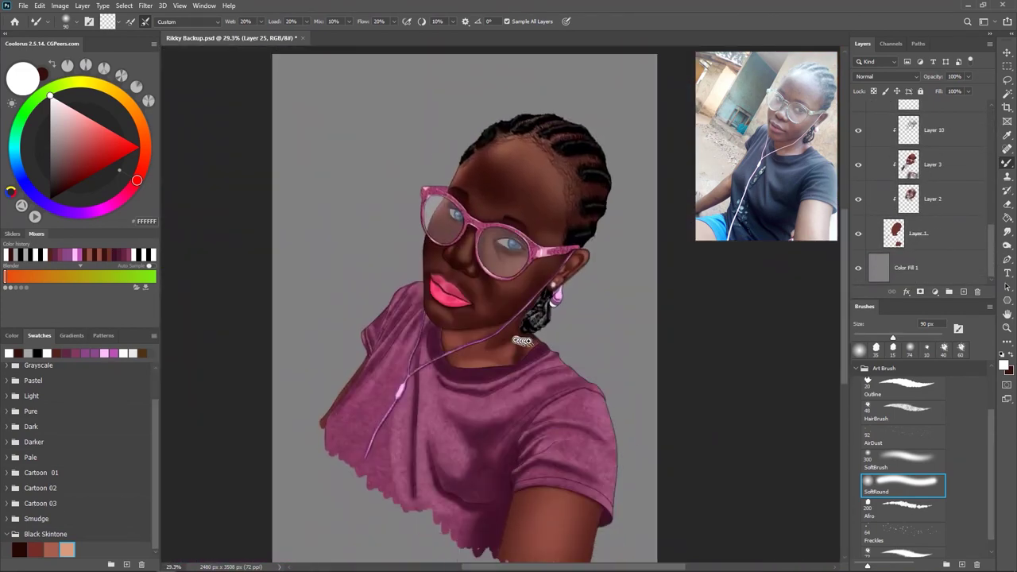
pyautogui.scroll(2, 553, 349)
pyautogui.scroll(-2, 553, 349)
pyautogui.scroll(10, 921, 199)
pyautogui.click(906, 151)
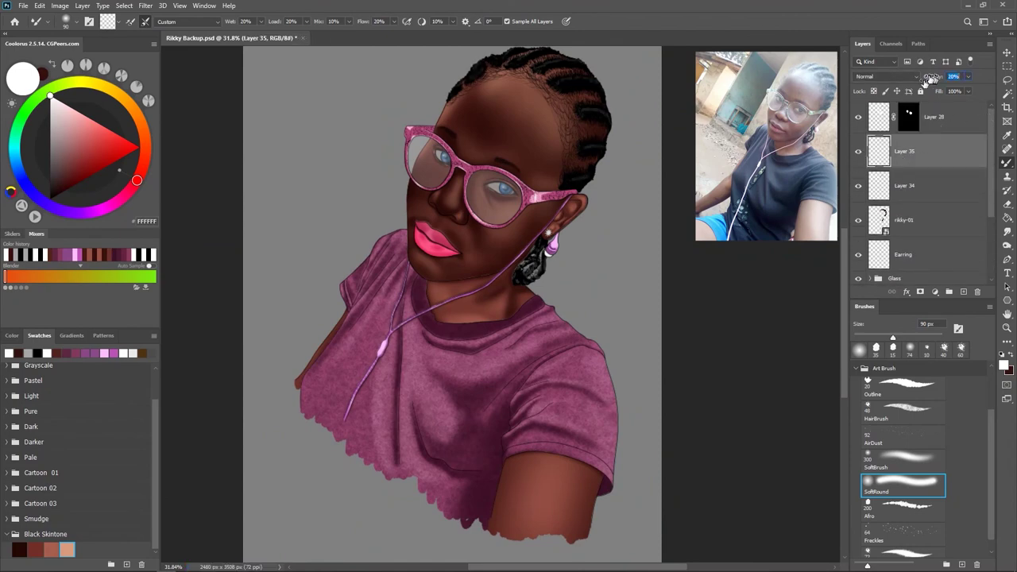
# - Bring the neon city photo FB_IMG_1585055610167.jpg into Photoshop as its own document
pyautogui.scroll(-2, 608, 313)
pyautogui.press('v')
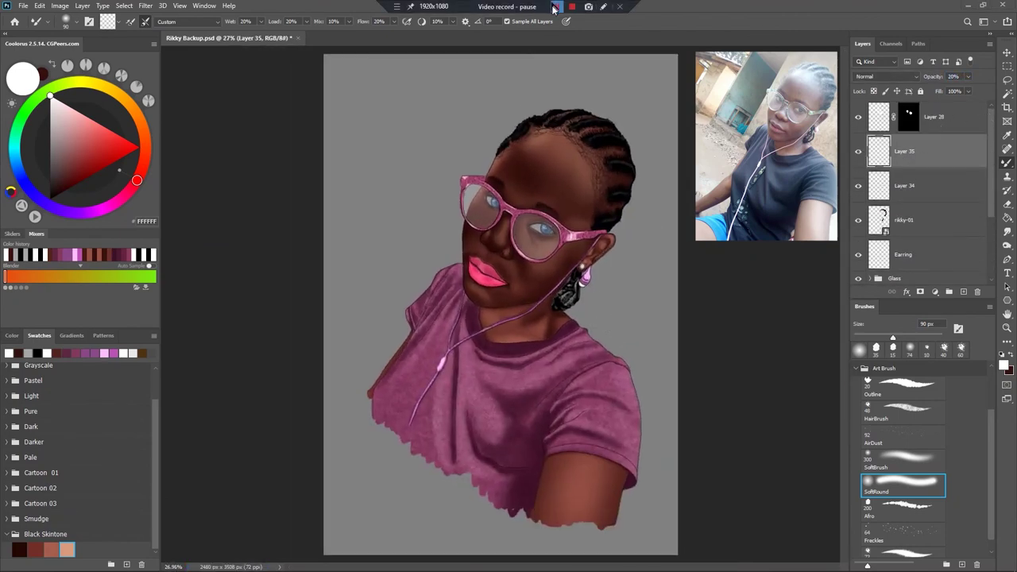
pyautogui.scroll(-1, 501, 302)
pyautogui.moveTo(511, 215); pyautogui.dragTo(583, 40)
# - Duplicate the neon photo layer and content-aware fill away the seated woman
pyautogui.hotkey('ctrl', 'j')
pyautogui.press('l')
pyautogui.moveTo(610, 409); pyautogui.dragTo(601, 354)
pyautogui.hotkey('shift', 'F5')
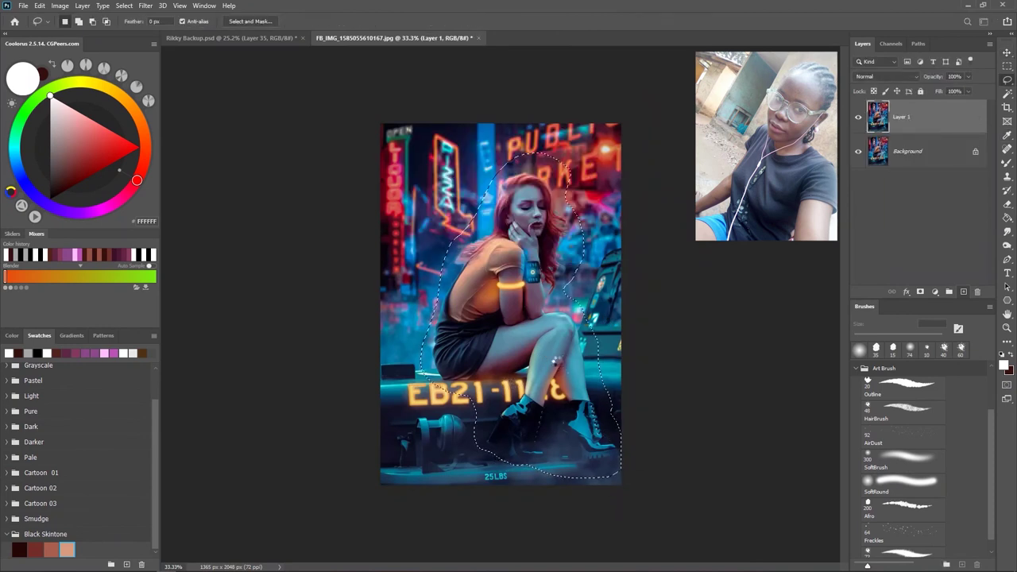
pyautogui.press('Return')
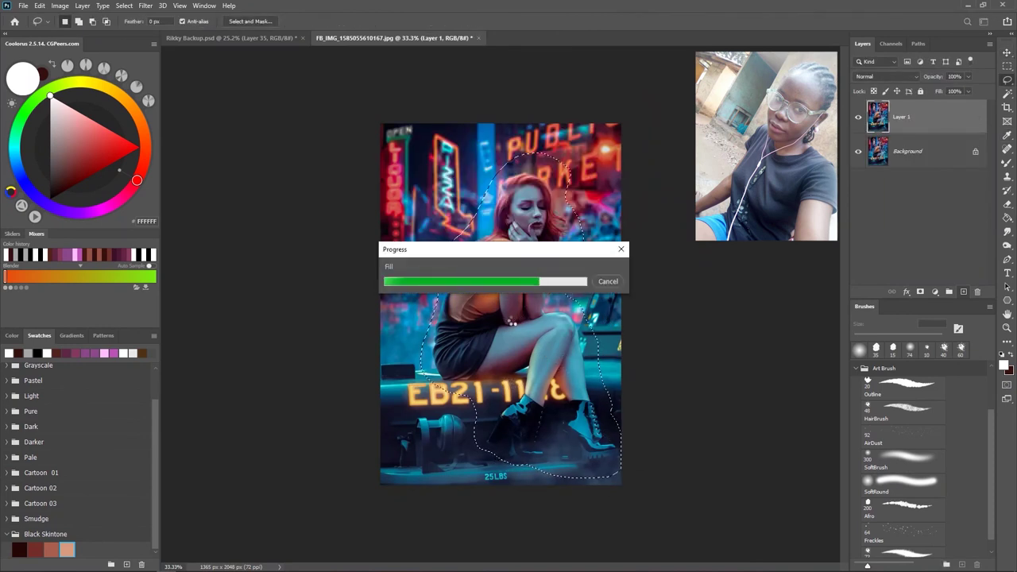
# - Place the cleaned neon image below the figure in the portrait, scaled about 147% to fill the canvas
pyautogui.press('v')
pyautogui.moveTo(513, 322); pyautogui.dragTo(409, 278)
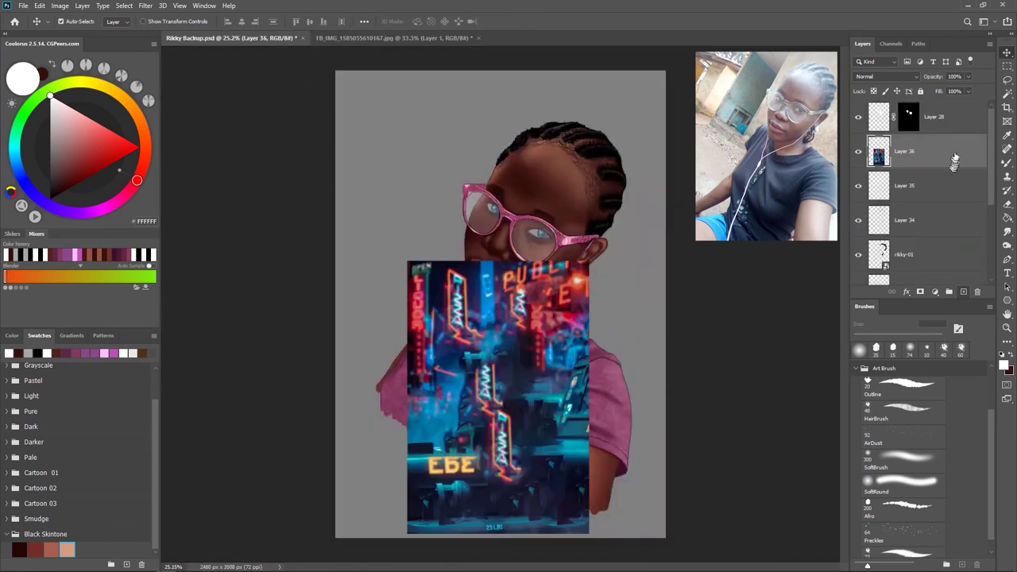
pyautogui.moveTo(953, 173); pyautogui.dragTo(953, 274)
pyautogui.hotkey('ctrl', 't')
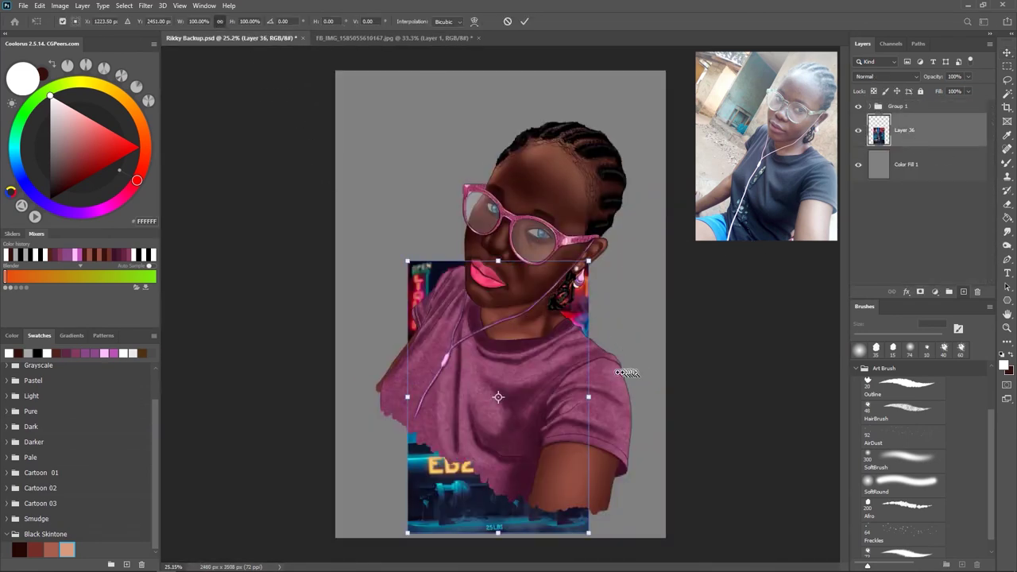
pyautogui.scroll(-3, 639, 371)
pyautogui.moveTo(594, 215); pyautogui.dragTo(606, 159)
pyautogui.press('Return')
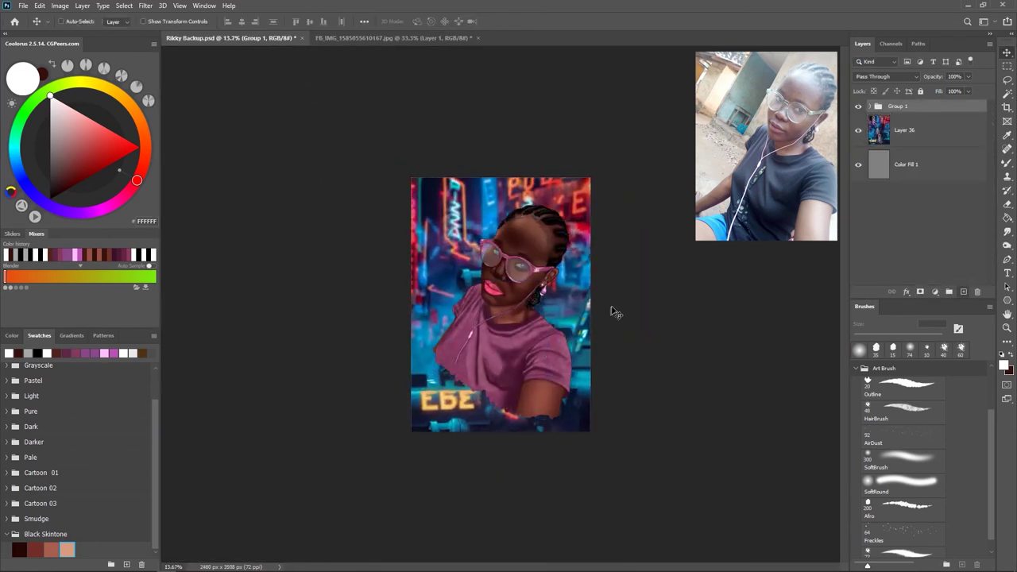
# - Enlarge the portrait figure group and reposition it on the canvas
pyautogui.hotkey('ctrl', 't')
pyautogui.moveTo(556, 238); pyautogui.dragTo(625, 163)
pyautogui.moveTo(475, 285)
pyautogui.mouseDown()
pyautogui.moveTo(486, 357)
pyautogui.moveTo(483, 337)
pyautogui.mouseUp()
pyautogui.moveTo(628, 147)
pyautogui.mouseDown()
pyautogui.moveTo(606, 188)
pyautogui.moveTo(635, 151)
pyautogui.mouseUp()
pyautogui.moveTo(511, 336); pyautogui.dragTo(516, 342)
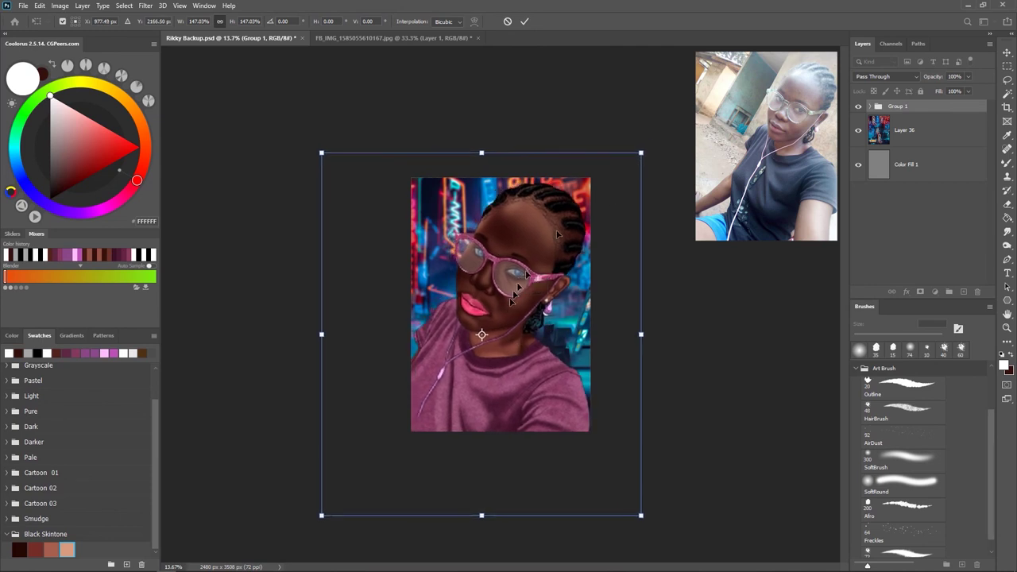
# - Apply a 35-pixel Box Blur to the neon background on Layer 36
pyautogui.click(526, 22)
pyautogui.hotkey('ctrl', '0')
pyautogui.click(145, 6)
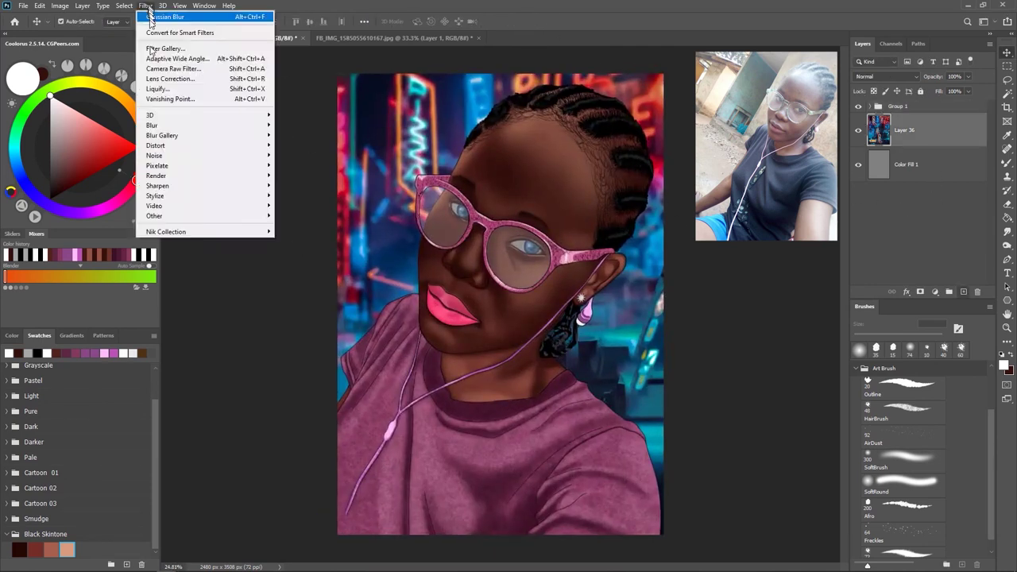
pyautogui.click(296, 154)
pyautogui.moveTo(432, 137); pyautogui.dragTo(218, 108)
pyautogui.moveTo(196, 275)
pyautogui.mouseDown()
pyautogui.moveTo(206, 278)
pyautogui.moveTo(197, 278)
pyautogui.mouseUp()
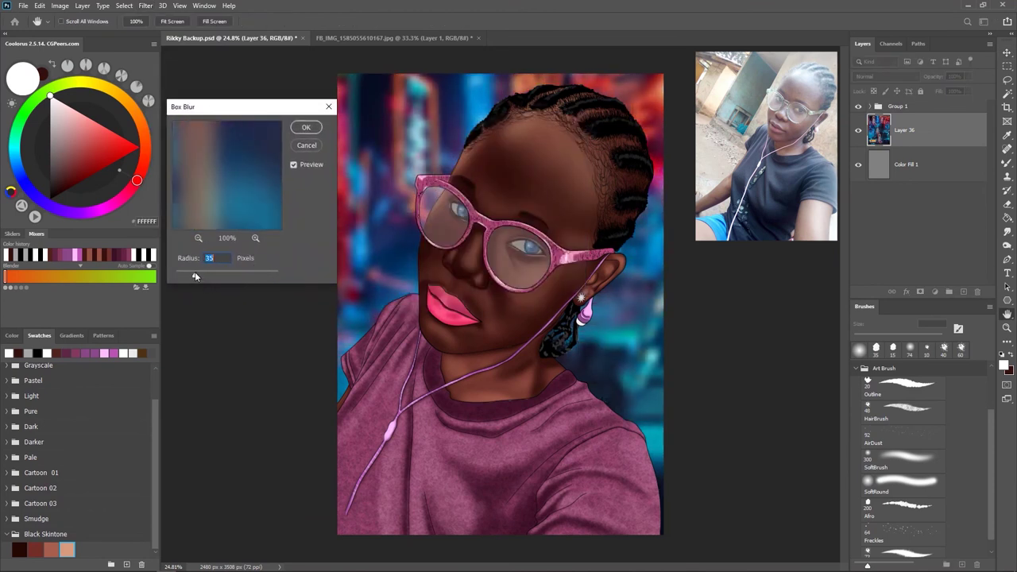
pyautogui.press('Return')
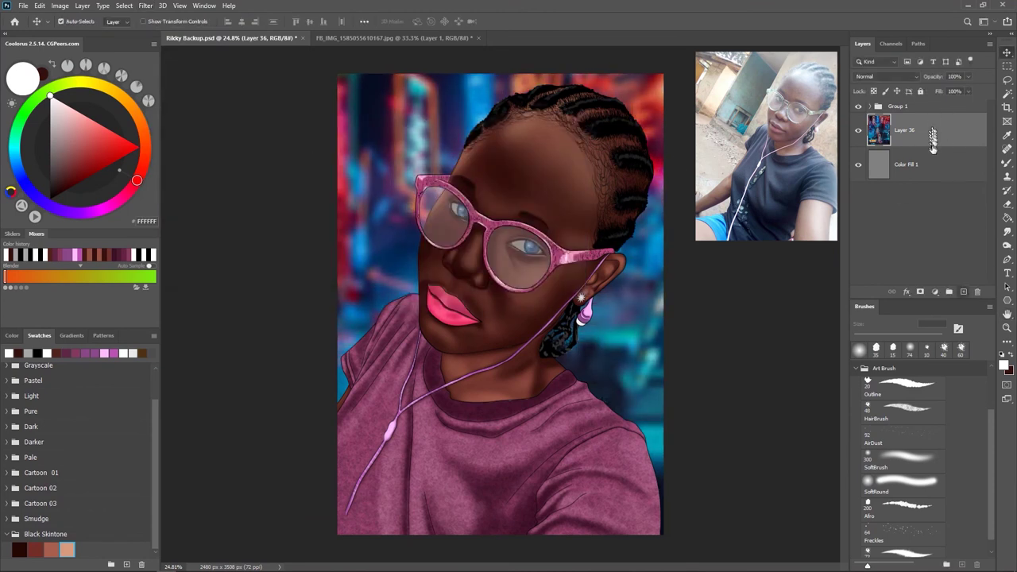
# - Add a new empty Layer 37 above the portrait group
pyautogui.click(921, 106)
pyautogui.hotkey('ctrl', 'shift', 'alt', 'n')
pyautogui.click(903, 460)
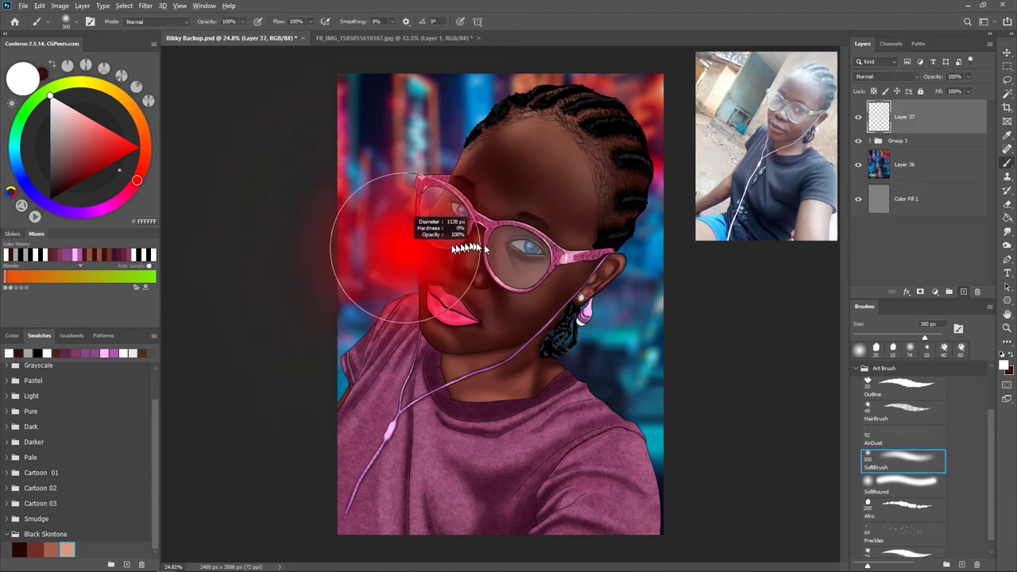
# - Set Layer 37 to Soft Light blending with a dark blue paint colour
pyautogui.keyDown('alt'); pyautogui.click(400, 246); pyautogui.keyUp('alt')
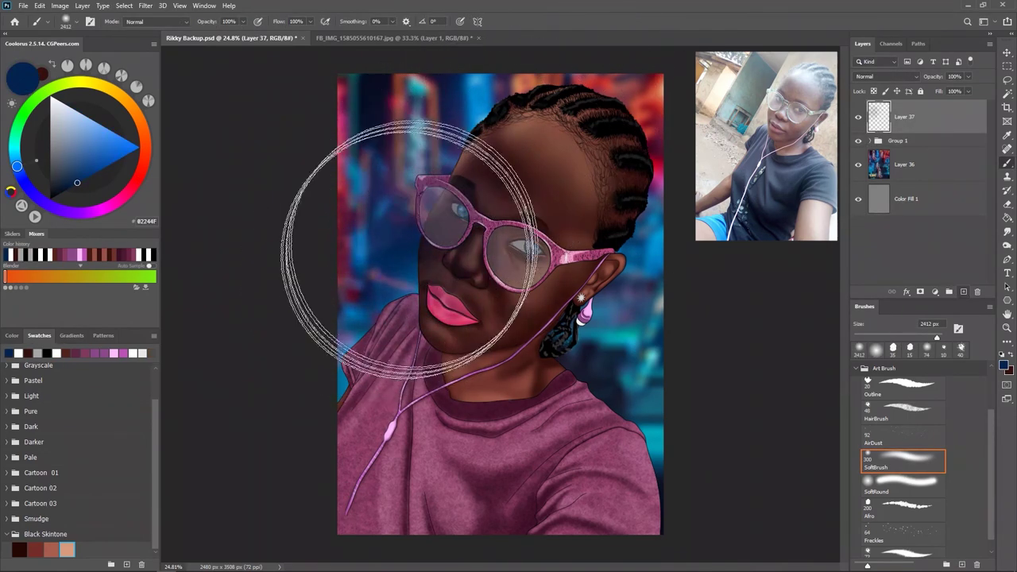
pyautogui.scroll(-2, 608, 291)
pyautogui.click(885, 76)
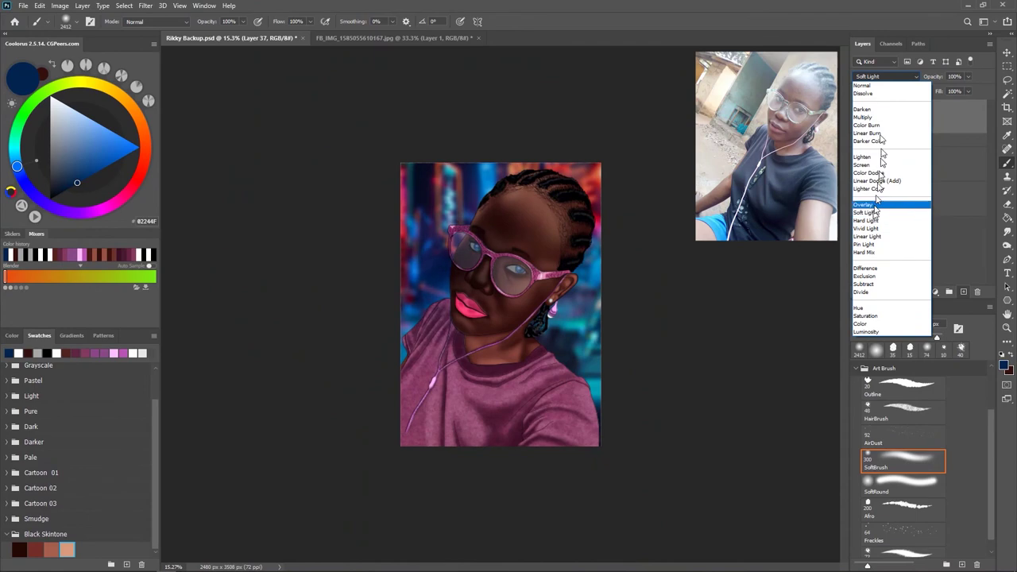
pyautogui.press('Escape')
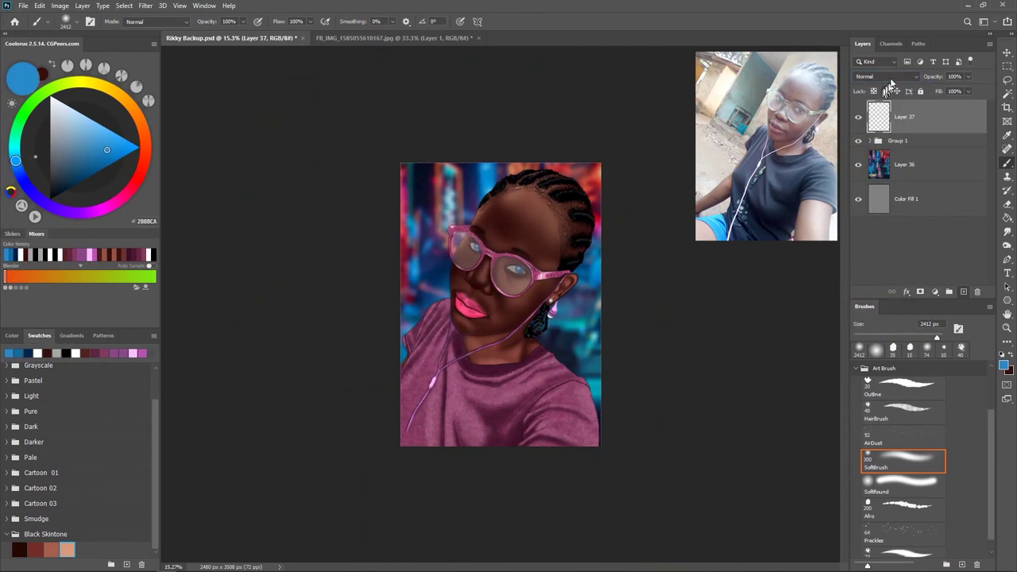
pyautogui.click(885, 76)
pyautogui.click(882, 298)
# - Paint teal background-sampled light on the figure and red light on the face
pyautogui.scroll(3, 435, 266)
pyautogui.moveTo(545, 170); pyautogui.dragTo(658, 170)
pyautogui.moveTo(715, 199); pyautogui.dragTo(685, 52)
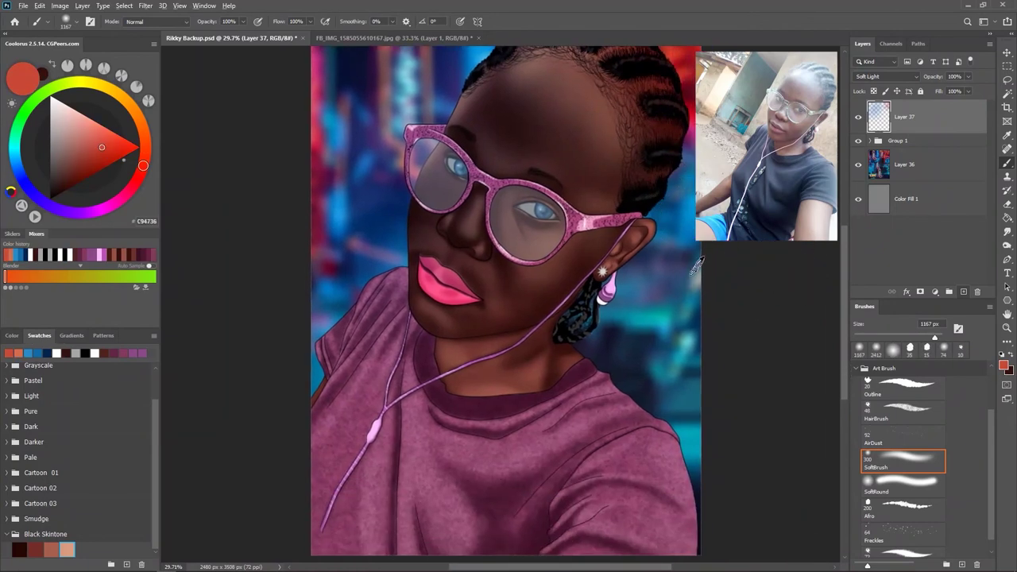
pyautogui.keyDown('alt'); pyautogui.click(659, 228); pyautogui.keyUp('alt')
pyautogui.moveTo(658, 227); pyautogui.dragTo(649, 211)
pyautogui.moveTo(567, 340); pyautogui.dragTo(703, 467)
pyautogui.moveTo(556, 191); pyautogui.dragTo(526, 195)
pyautogui.press('x')
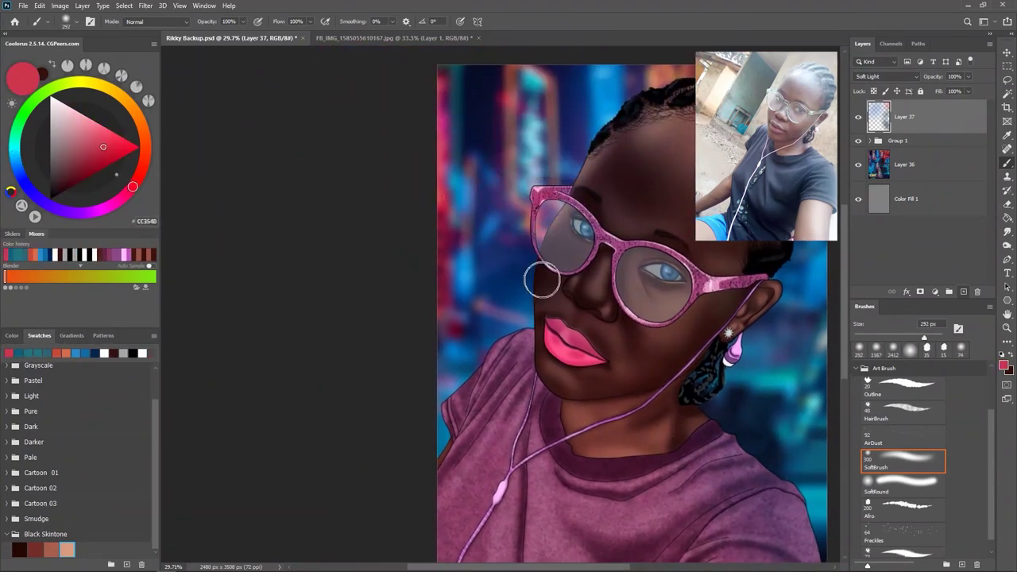
# - Add broad teal strokes over the shirt and fit the portrait in view
pyautogui.scroll(-2, 578, 257)
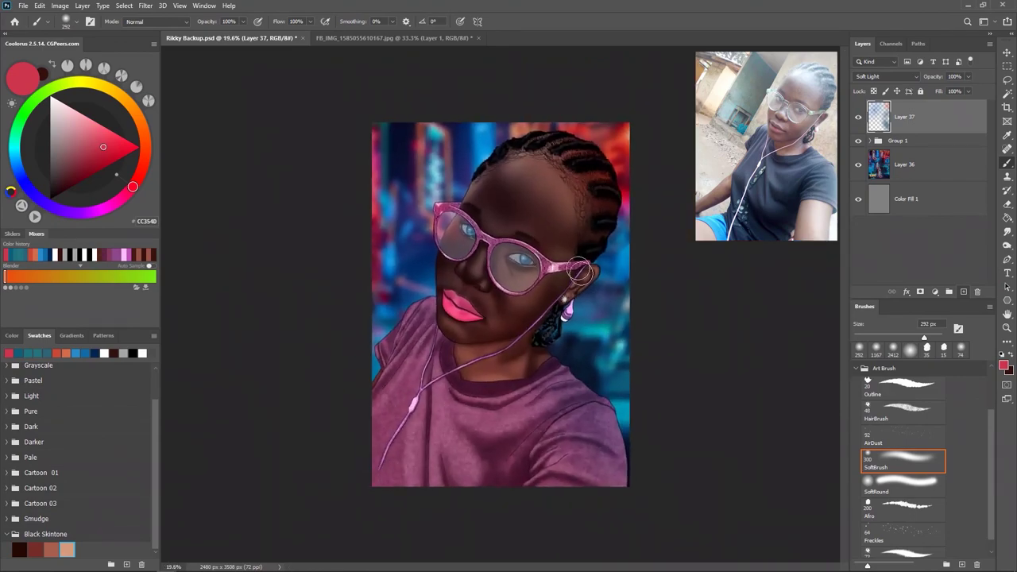
pyautogui.press('x')
pyautogui.moveTo(386, 365); pyautogui.dragTo(445, 366)
pyautogui.scroll(3, 442, 295)
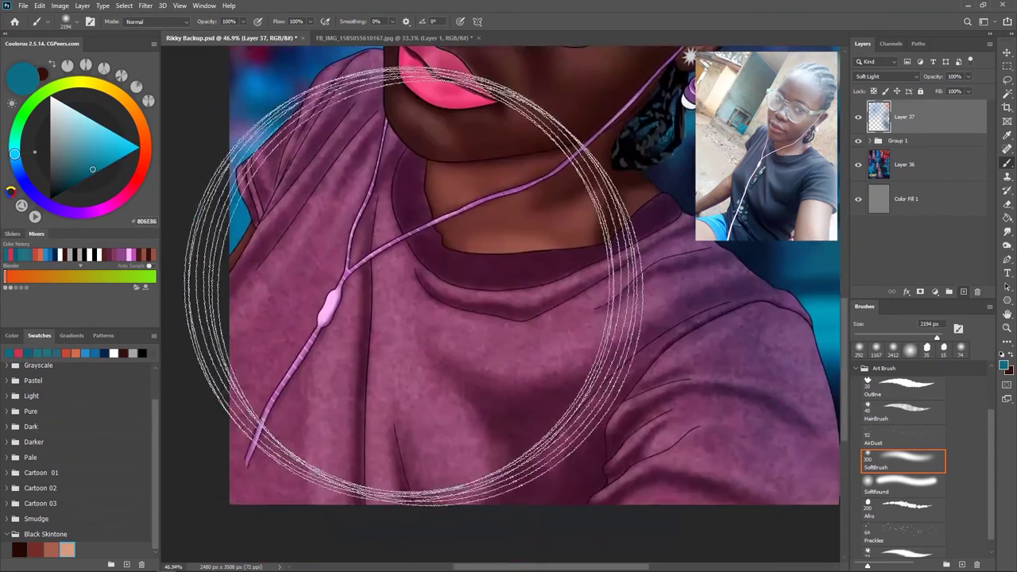
pyautogui.hotkey('ctrl', '0')
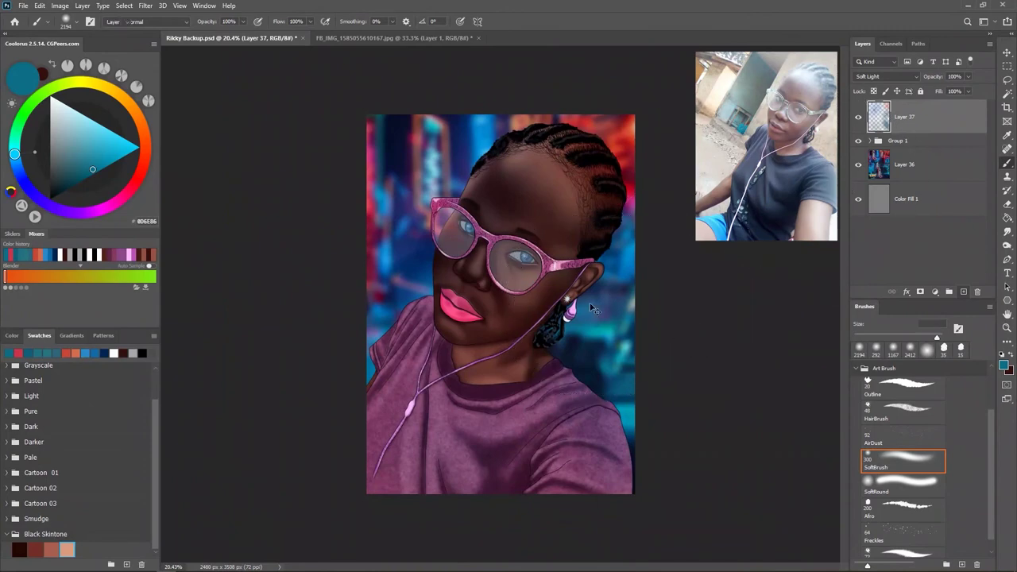
# - Stamp all visible layers into a new merged Layer 38
pyautogui.press('v')
pyautogui.hotkey('ctrl', 'shift', 'alt', 'e')
pyautogui.rightClick(926, 121)
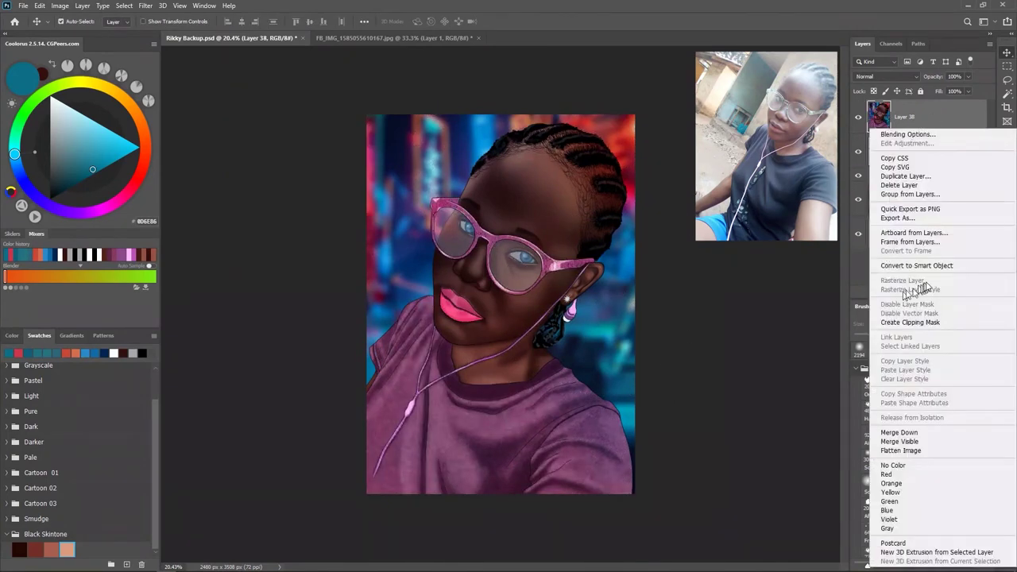
# - Convert merged Layer 38 into a smart object and bring up the Camera Raw Filter
pyautogui.click(944, 273)
pyautogui.click(146, 5)
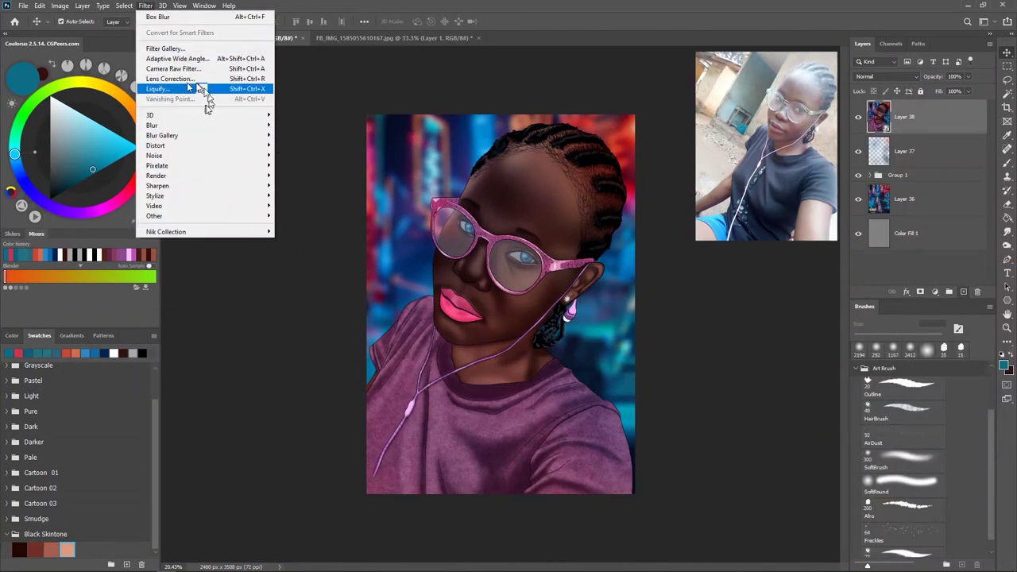
pyautogui.click(172, 69)
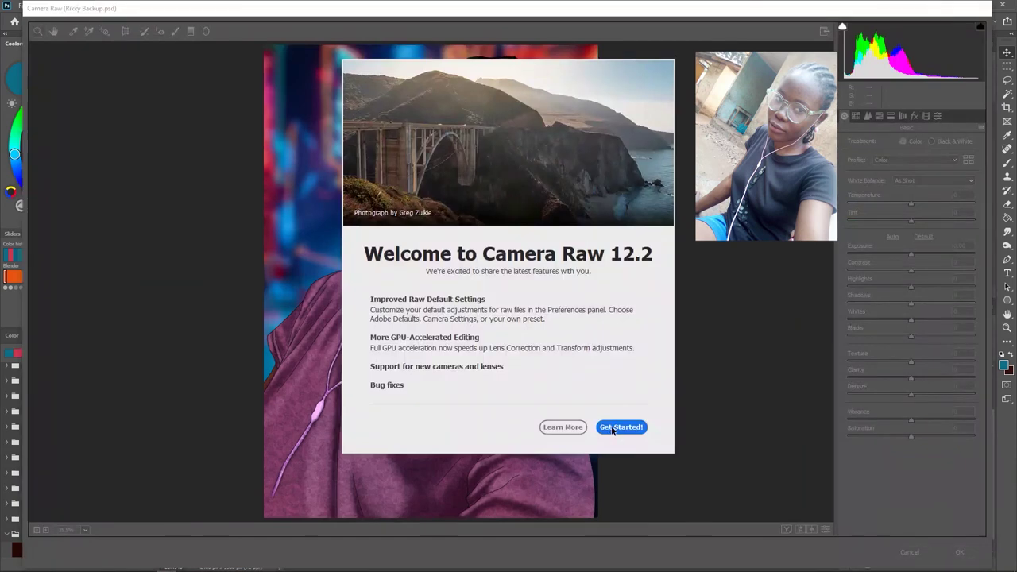
pyautogui.click(617, 427)
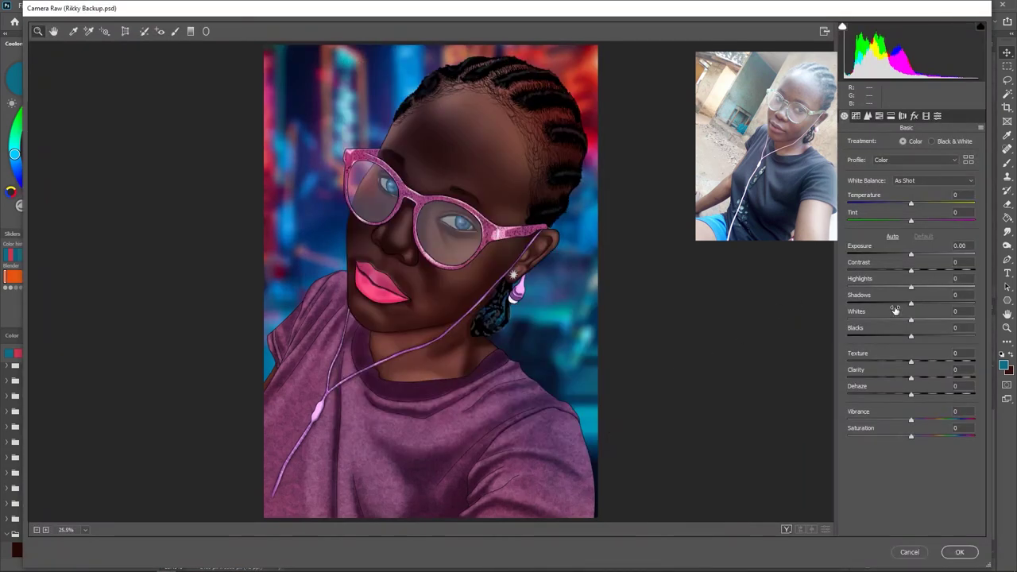
# - Lift shadows, raise exposure and vibrance, and add a dark edge vignette in Camera Raw
pyautogui.moveTo(925, 305); pyautogui.dragTo(920, 305)
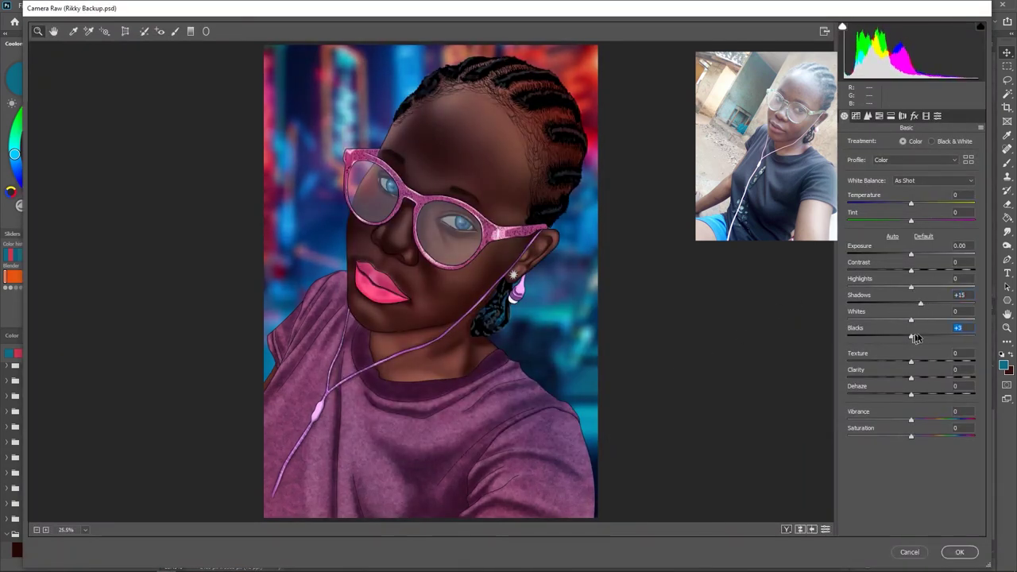
pyautogui.moveTo(913, 258); pyautogui.dragTo(916, 256)
pyautogui.moveTo(916, 422)
pyautogui.mouseDown()
pyautogui.moveTo(933, 422)
pyautogui.moveTo(919, 435)
pyautogui.mouseUp()
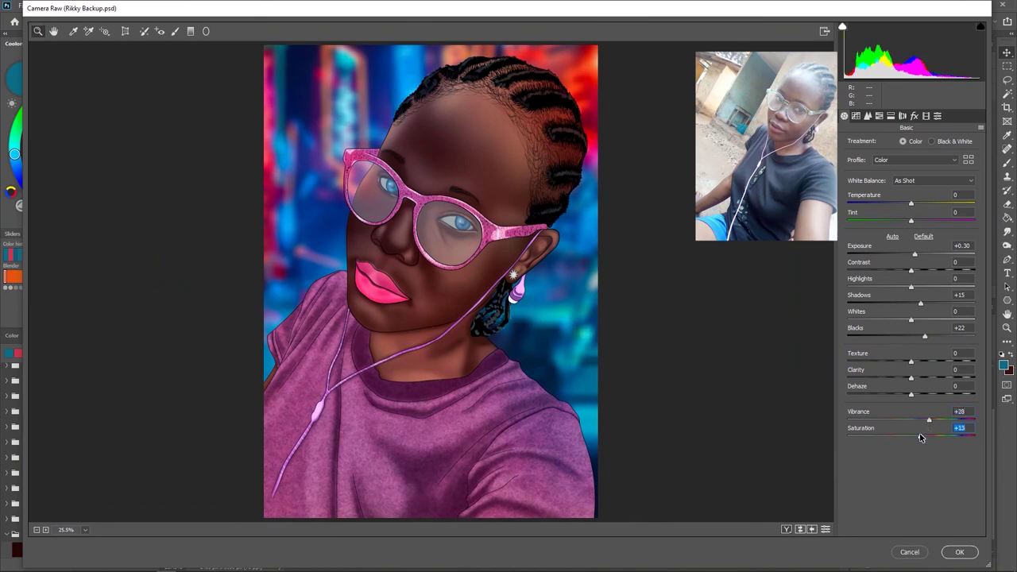
pyautogui.click(913, 116)
pyautogui.moveTo(908, 254)
pyautogui.mouseDown()
pyautogui.moveTo(878, 254)
pyautogui.moveTo(900, 271)
pyautogui.moveTo(874, 254)
pyautogui.mouseUp()
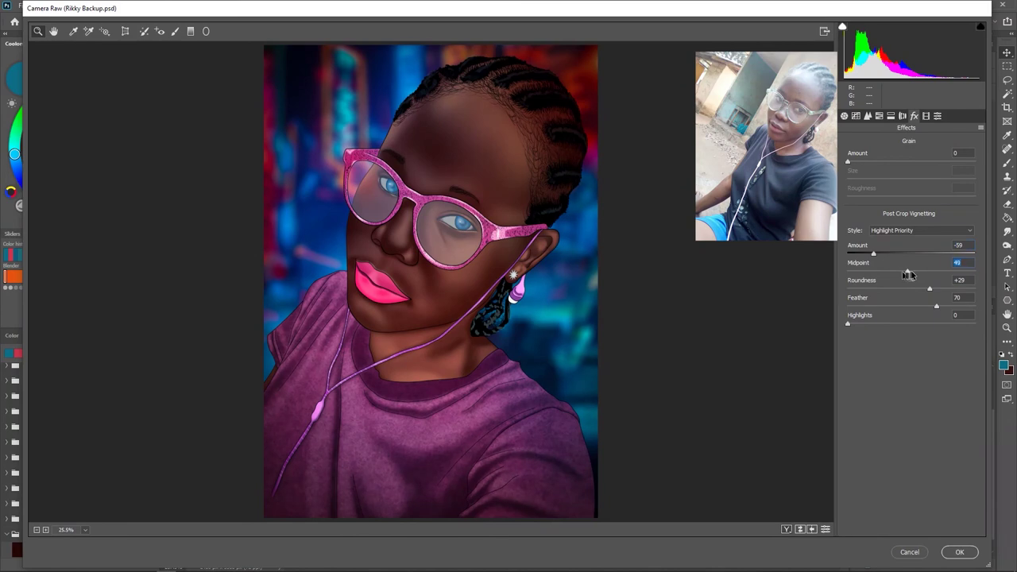
pyautogui.click(959, 551)
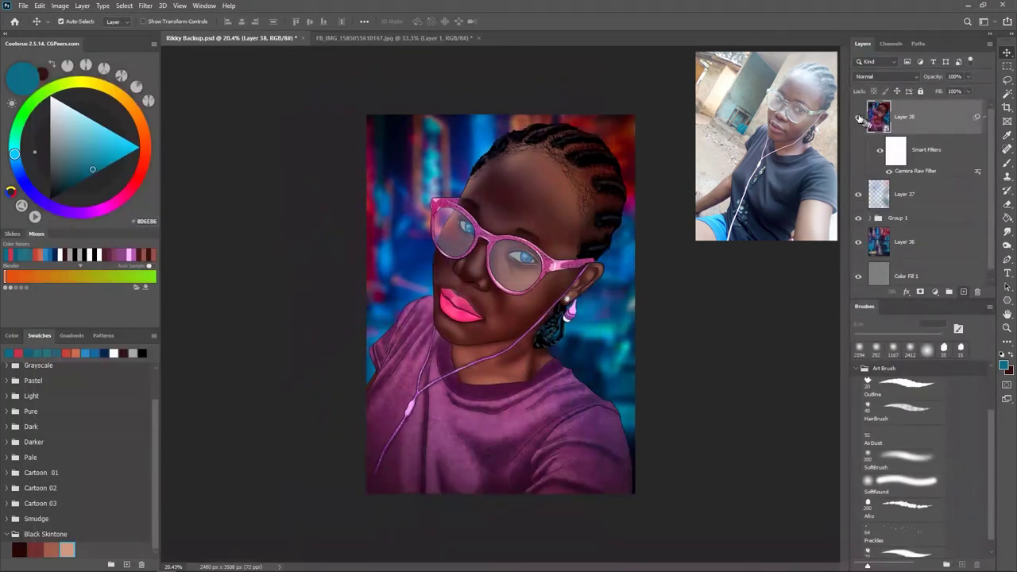
# - Select Layer 23 and switch to the eraser with the Outline brush shape
pyautogui.scroll(-3, 991, 229)
pyautogui.scroll(5, 859, 116)
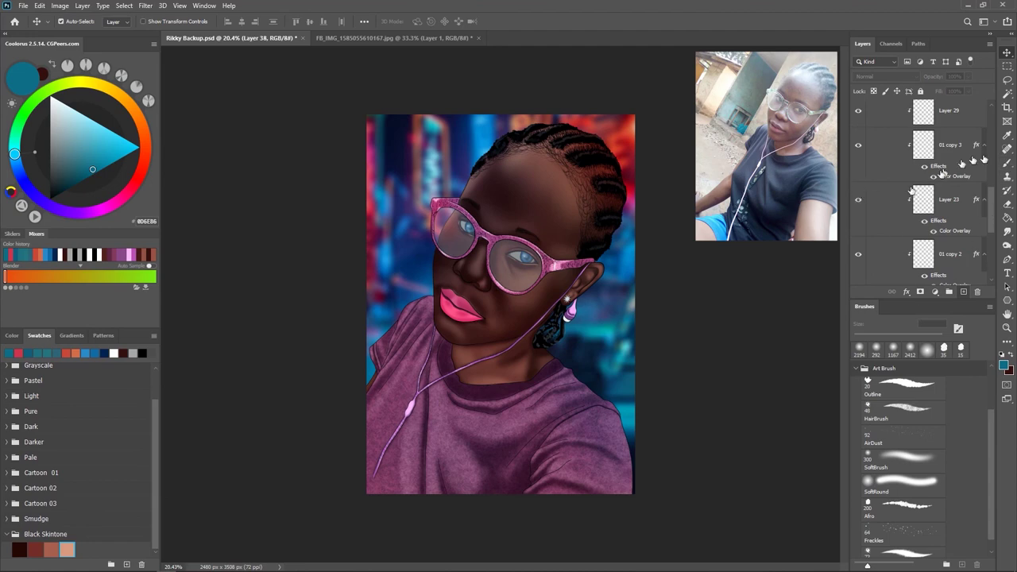
pyautogui.click(946, 199)
pyautogui.click(903, 387)
pyautogui.press('e')
pyautogui.scroll(5, 567, 277)
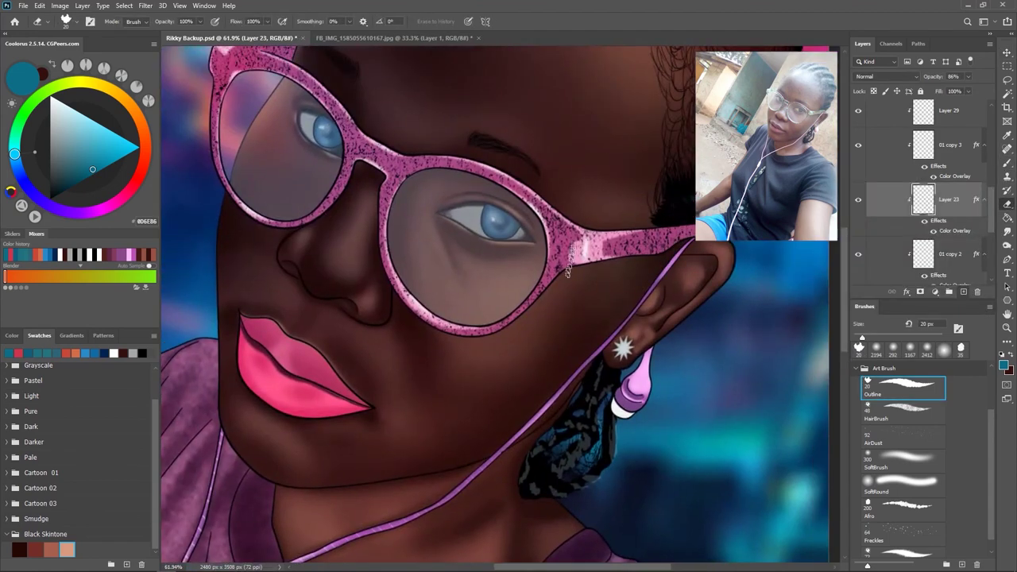
pyautogui.scroll(-2, 566, 282)
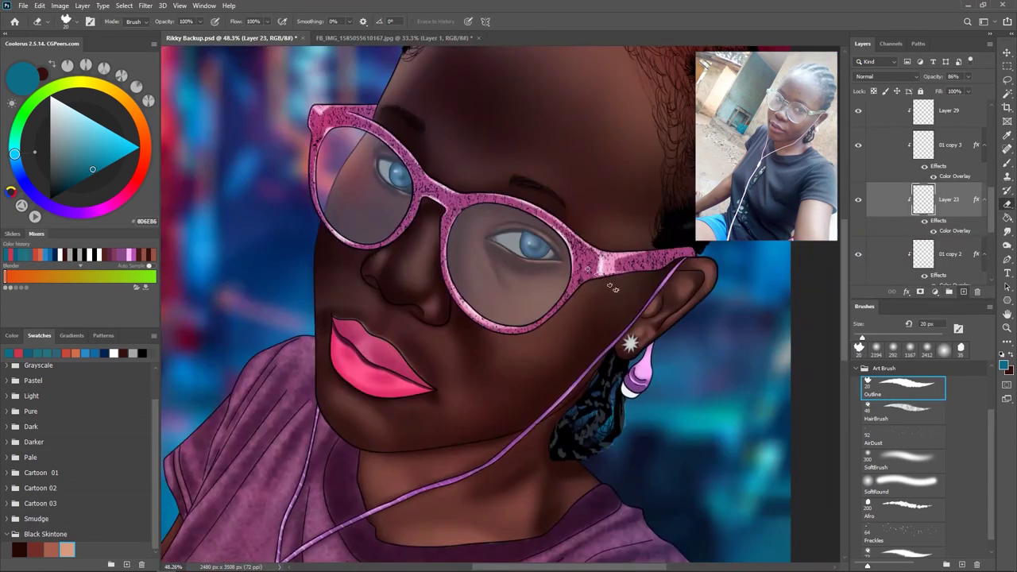
pyautogui.scroll(-2, 593, 272)
pyautogui.scroll(-1, 587, 278)
pyautogui.scroll(2, 557, 293)
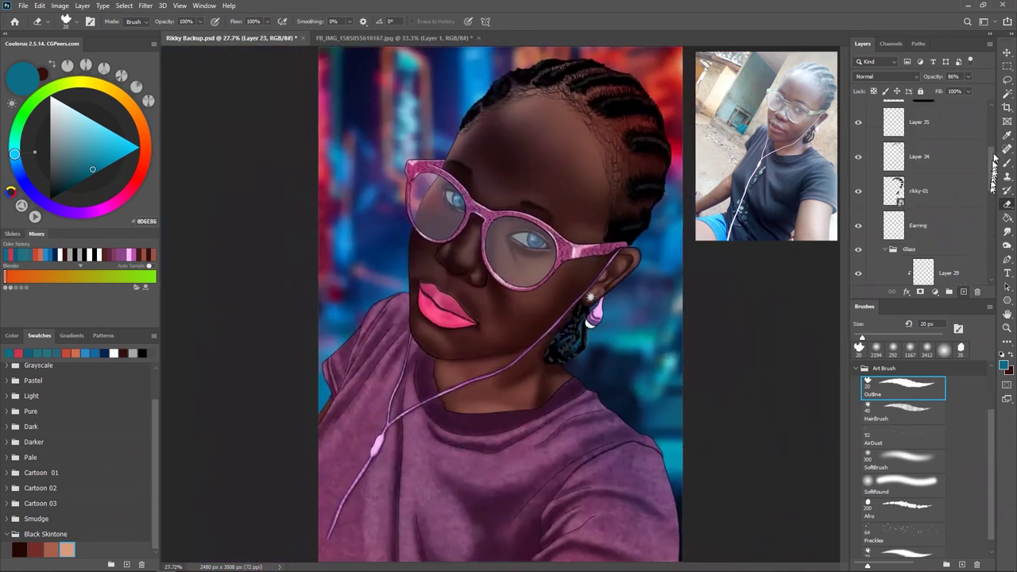
# - Flatten Layer 38's smart filters, then hide Layers 38 and 39
pyautogui.click(906, 185)
pyautogui.rightClick(929, 141)
pyautogui.click(763, 238)
pyautogui.scroll(-1, 644, 313)
pyautogui.scroll(-1, 634, 308)
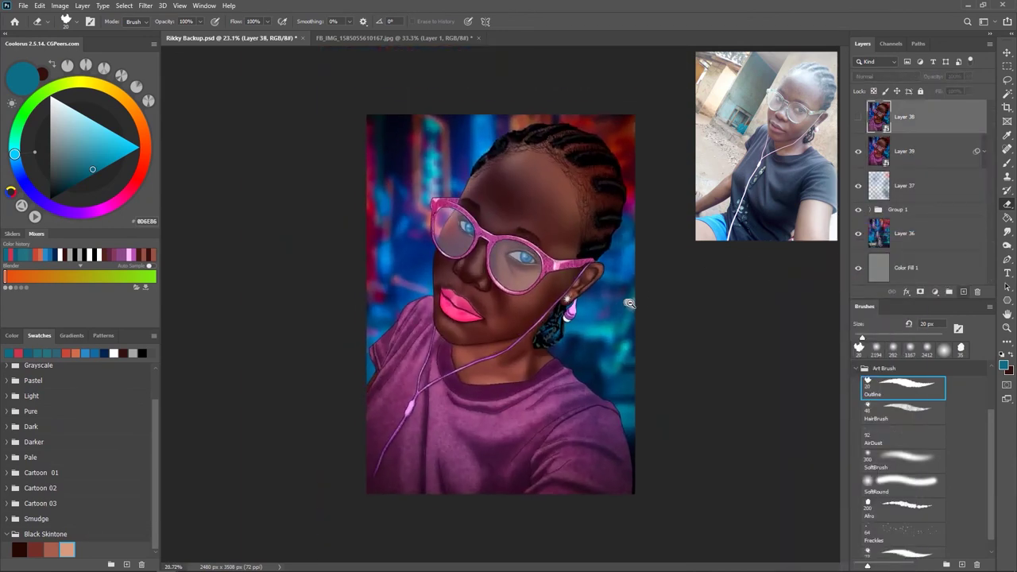
pyautogui.scroll(1, 613, 359)
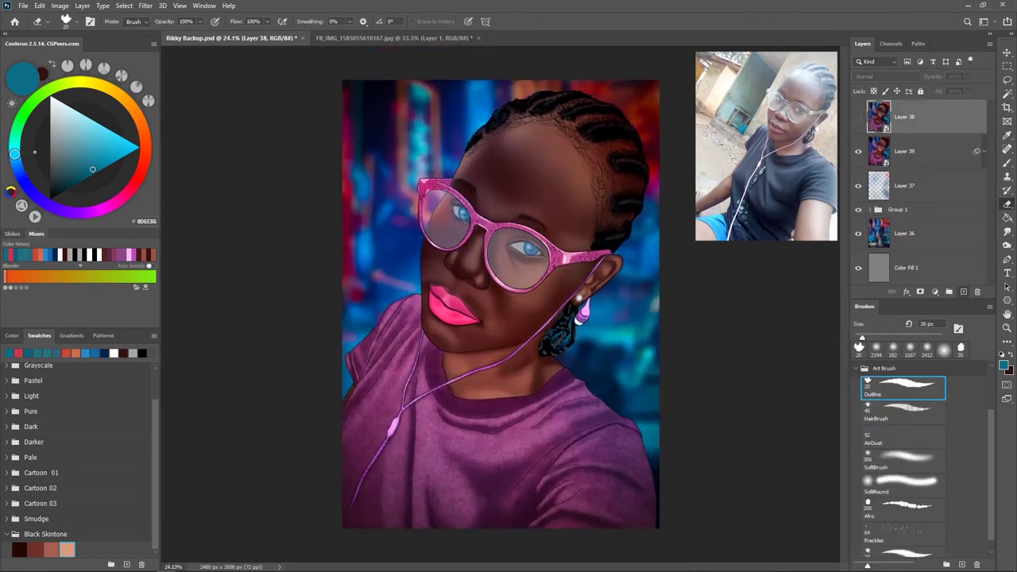
pyautogui.moveTo(856, 135); pyautogui.dragTo(857, 152)
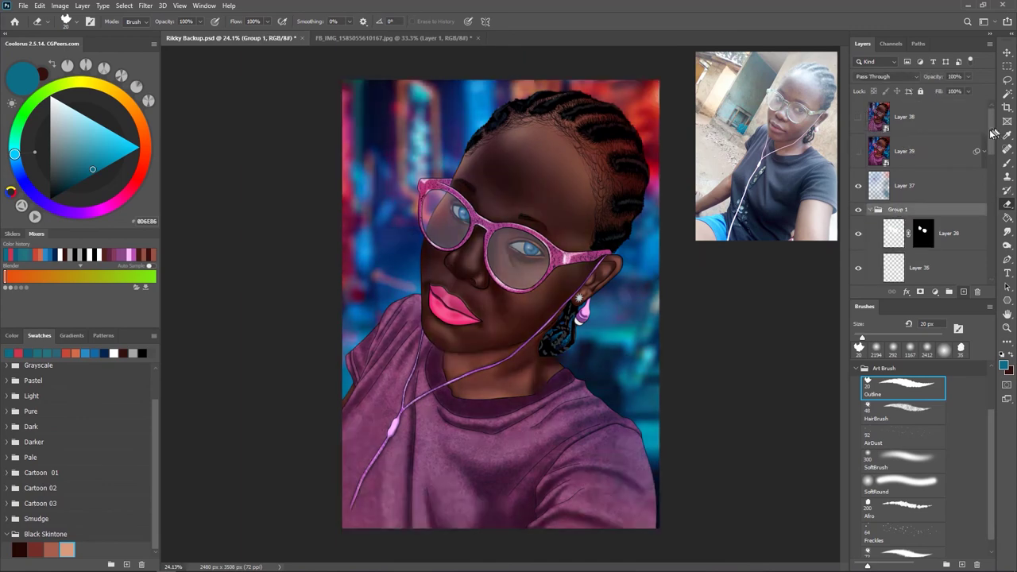
# - Scale Group 1 up to about 104.7% and fit the painting in the window
pyautogui.click(898, 209)
pyautogui.hotkey('ctrl', 't')
pyautogui.scroll(-3, 493, 334)
pyautogui.moveTo(587, 215); pyautogui.dragTo(595, 206)
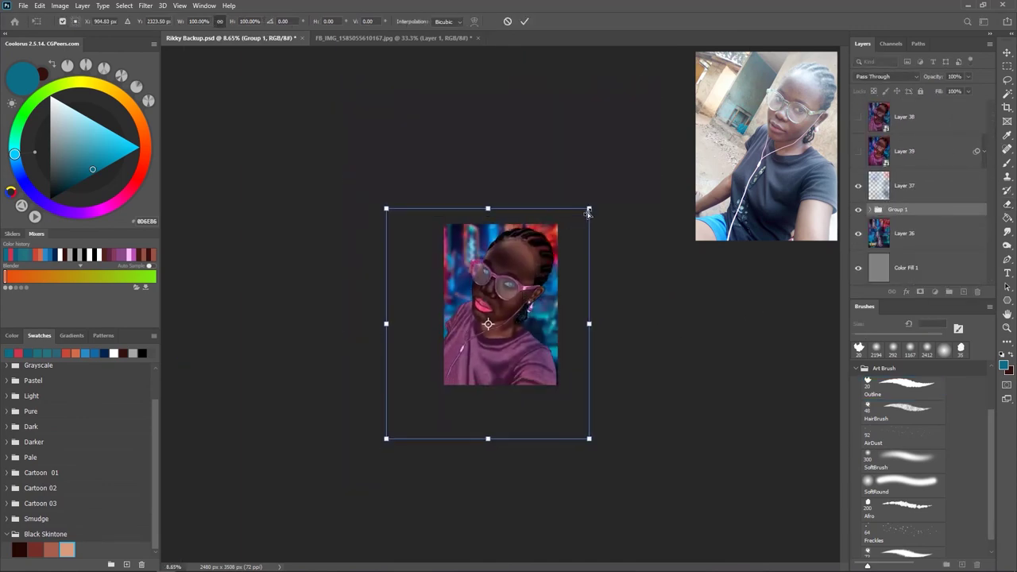
pyautogui.scroll(7, 501, 303)
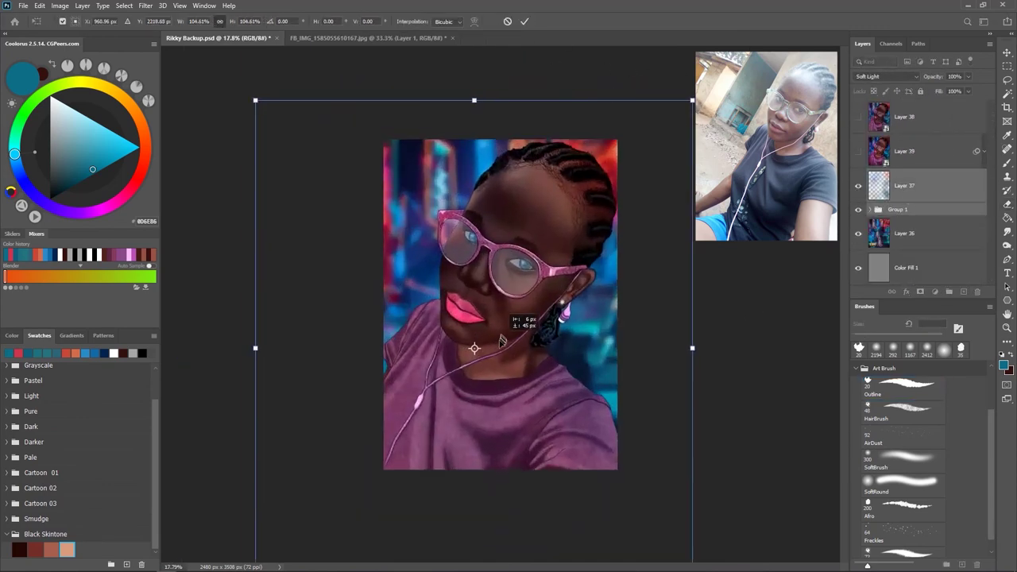
pyautogui.press('Return')
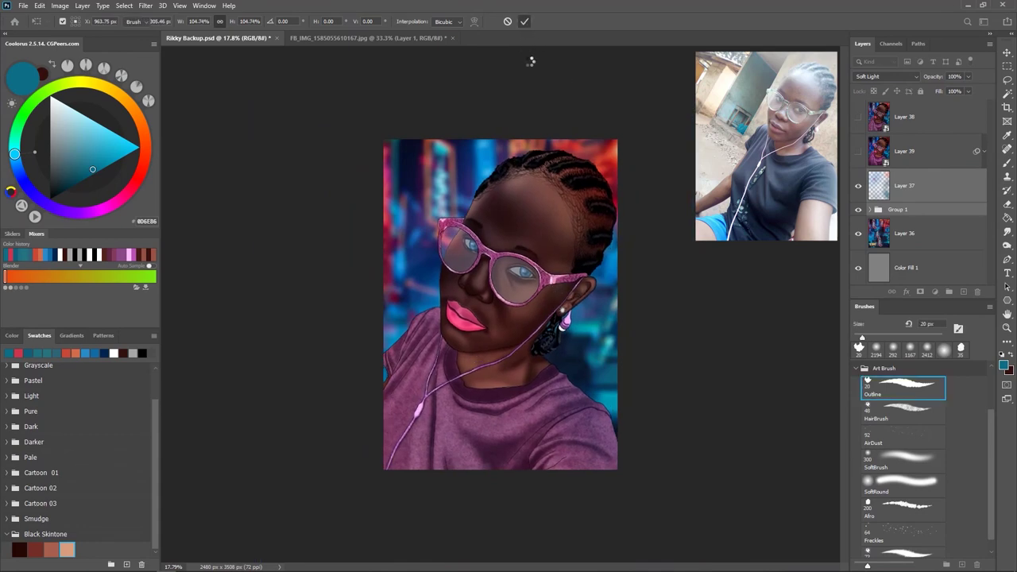
pyautogui.press('e')
pyautogui.scroll(3, 556, 294)
pyautogui.hotkey('ctrl', '0')
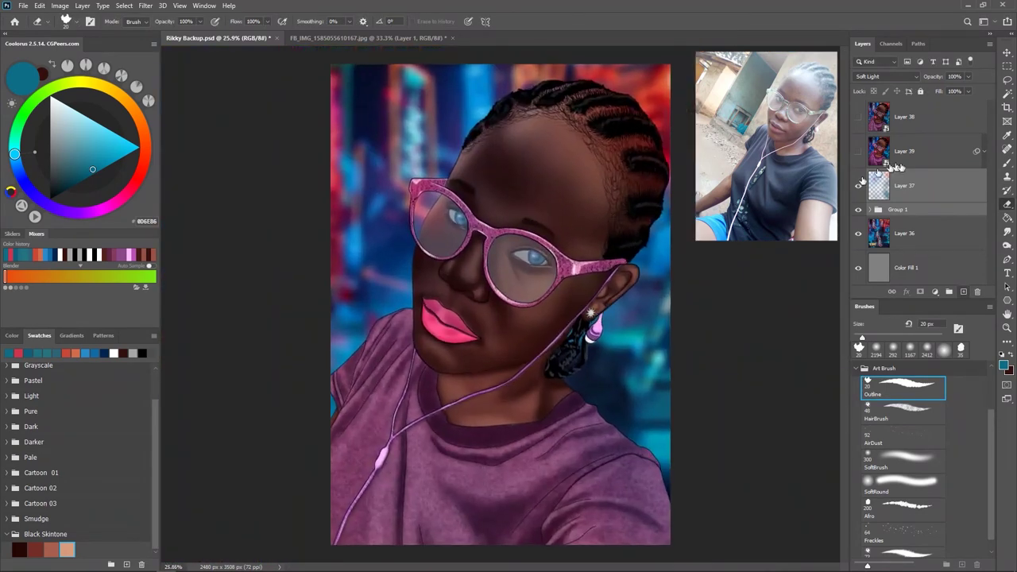
# - Stamp all visible layers into a new merged Layer 40
pyautogui.hotkey('ctrl', 'alt', 'shift', 'e')
pyautogui.rightClick(958, 174)
pyautogui.press('Escape')
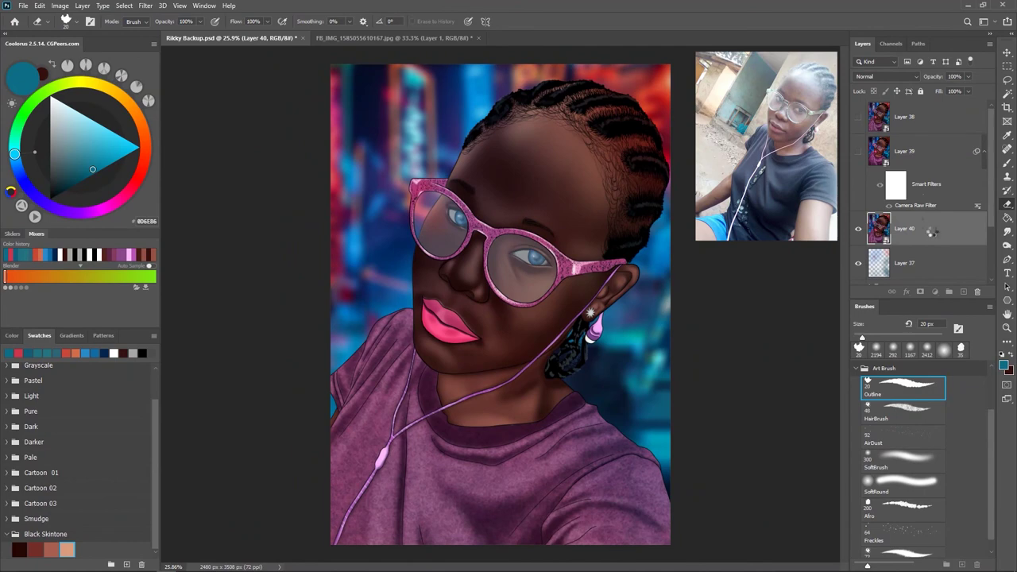
# - Add a text layer reading 'MacToon' on the painting above Layer 39
pyautogui.click(983, 159)
pyautogui.scroll(-2, 569, 340)
pyautogui.scroll(-2, 570, 340)
pyautogui.press('t')
pyautogui.click(399, 269)
pyautogui.write('MacToon')
pyautogui.hotkey('ctrl', 'Return')
# - Make the signature white and move and enlarge it just right of the earring
pyautogui.click(423, 21)
pyautogui.press('Escape')
pyautogui.press('v')
pyautogui.moveTo(407, 268); pyautogui.dragTo(618, 362)
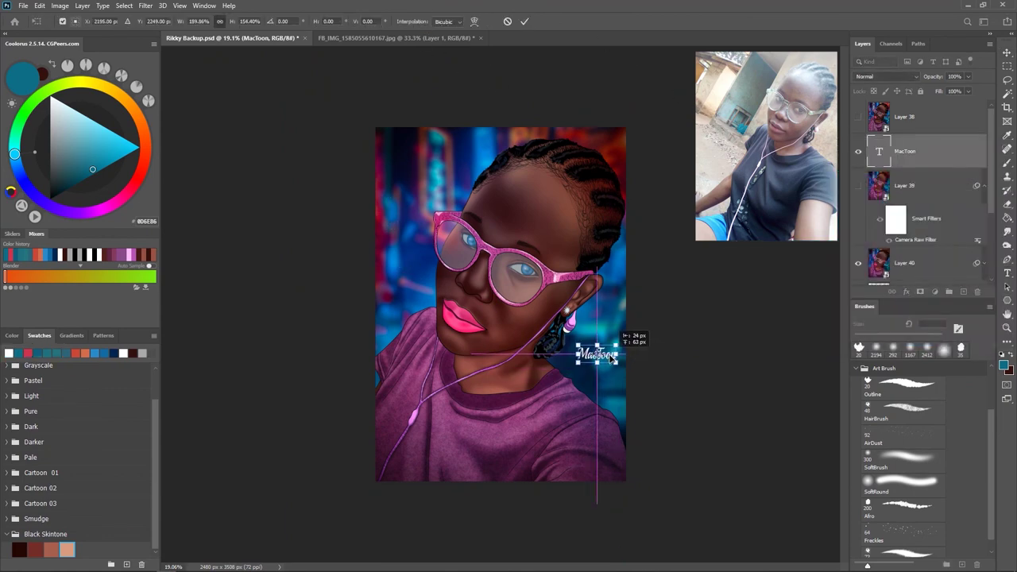
pyautogui.press('Return')
pyautogui.scroll(-1, 579, 366)
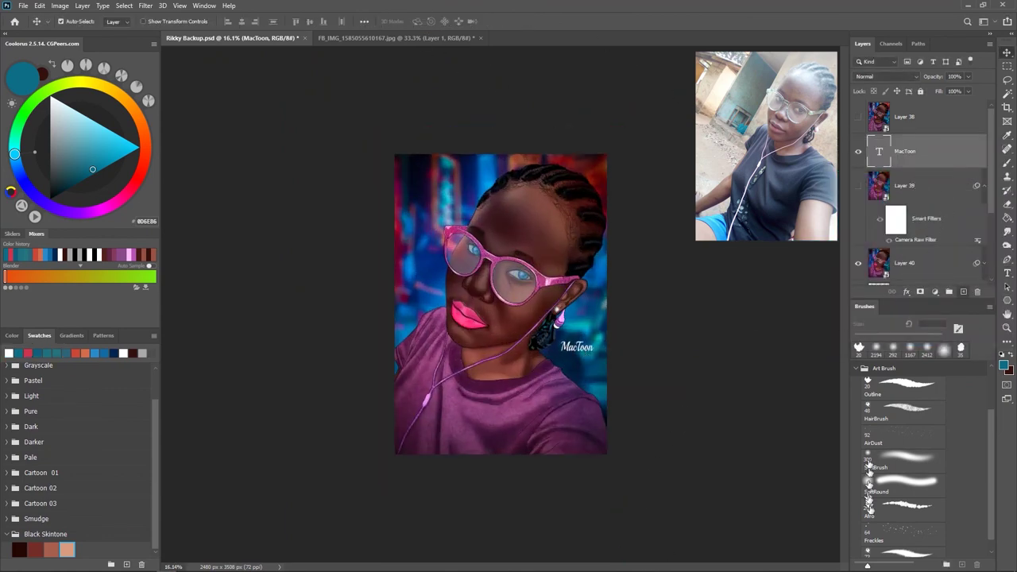
pyautogui.click(858, 367)
pyautogui.rightClick(1006, 300)
# - Draw a centred Rectangle 1 nearly covering the canvas with no fill and a white stroke
pyautogui.click(953, 302)
pyautogui.moveTo(402, 158); pyautogui.dragTo(603, 448)
pyautogui.press('v')
pyautogui.moveTo(526, 313); pyautogui.dragTo(561, 336)
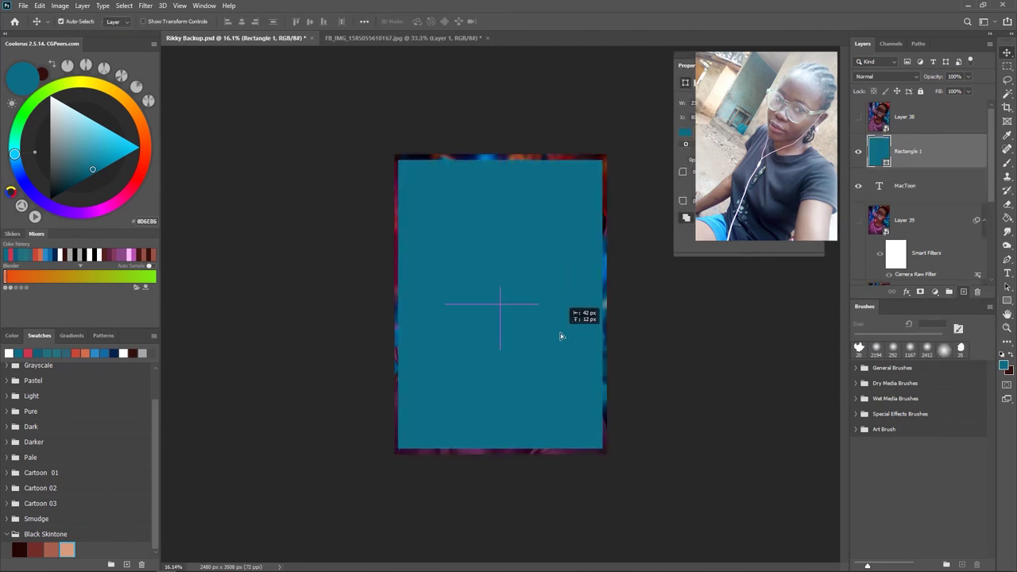
pyautogui.click(685, 132)
pyautogui.click(691, 151)
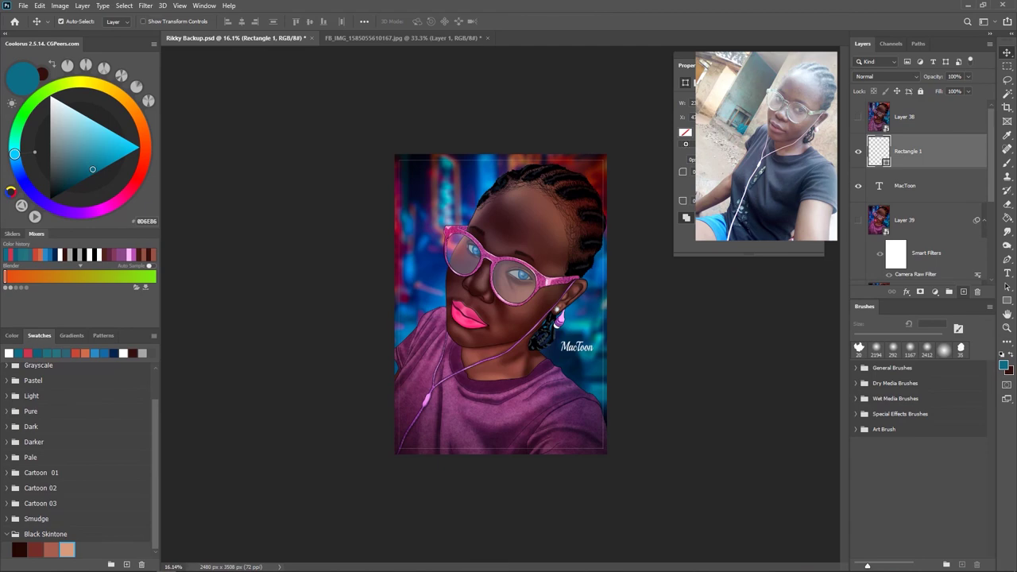
pyautogui.scroll(2, 517, 341)
pyautogui.scroll(-1, 545, 352)
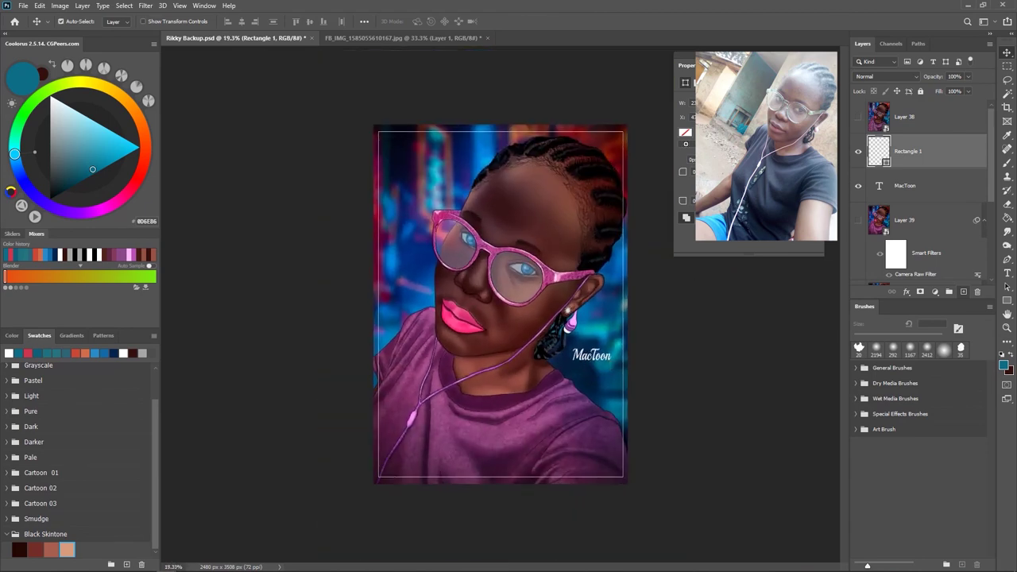
# - Add a layer mask to the frame and pick the Outline brush in black to mask it
pyautogui.hotkey('ctrl', '+')
pyautogui.hotkey('ctrl', '+')
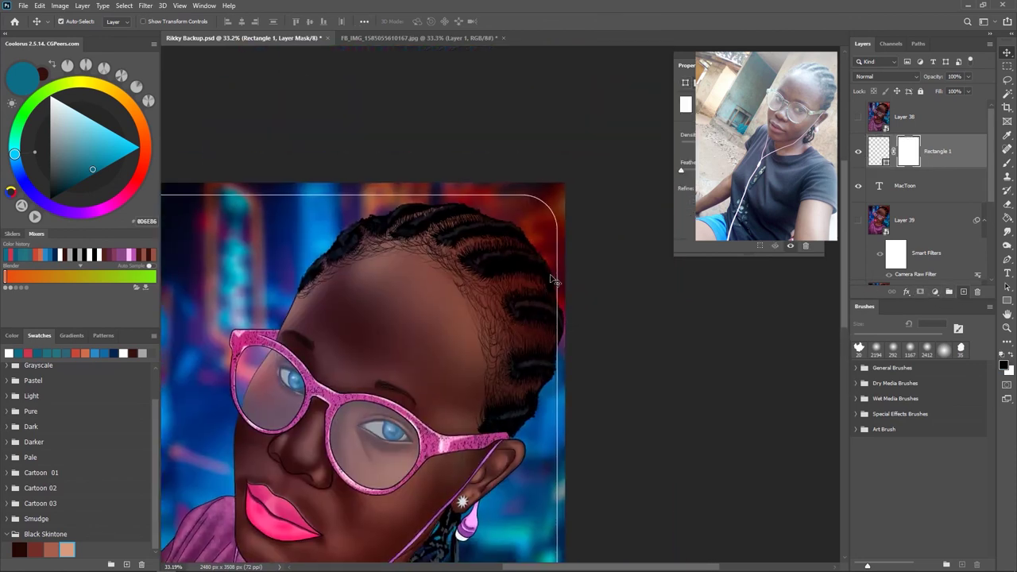
pyautogui.press('d')
pyautogui.press('b')
pyautogui.press('[')
pyautogui.press('[')
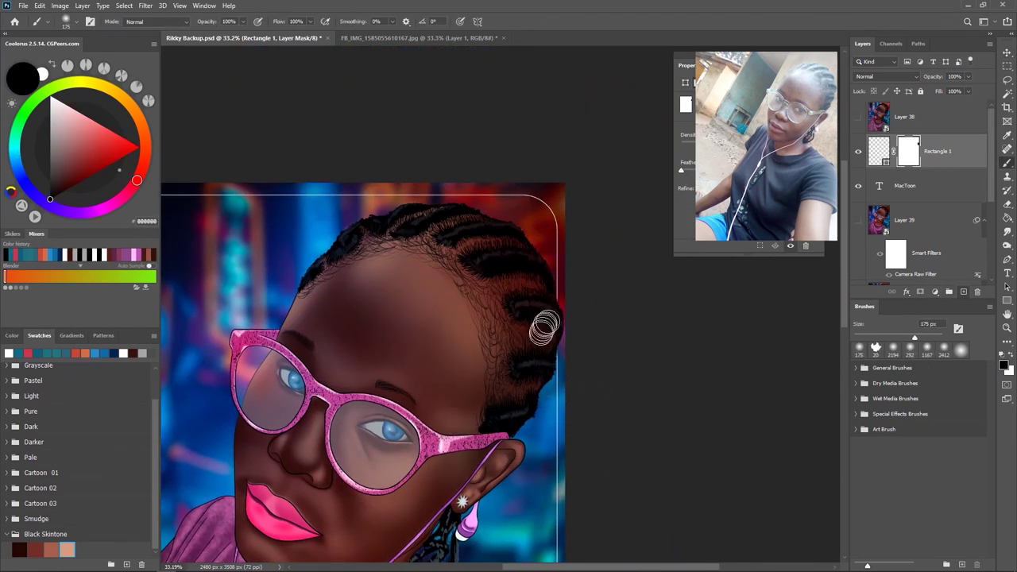
pyautogui.scroll(-3, 544, 328)
pyautogui.scroll(1, 559, 484)
pyautogui.click(857, 433)
pyautogui.click(902, 447)
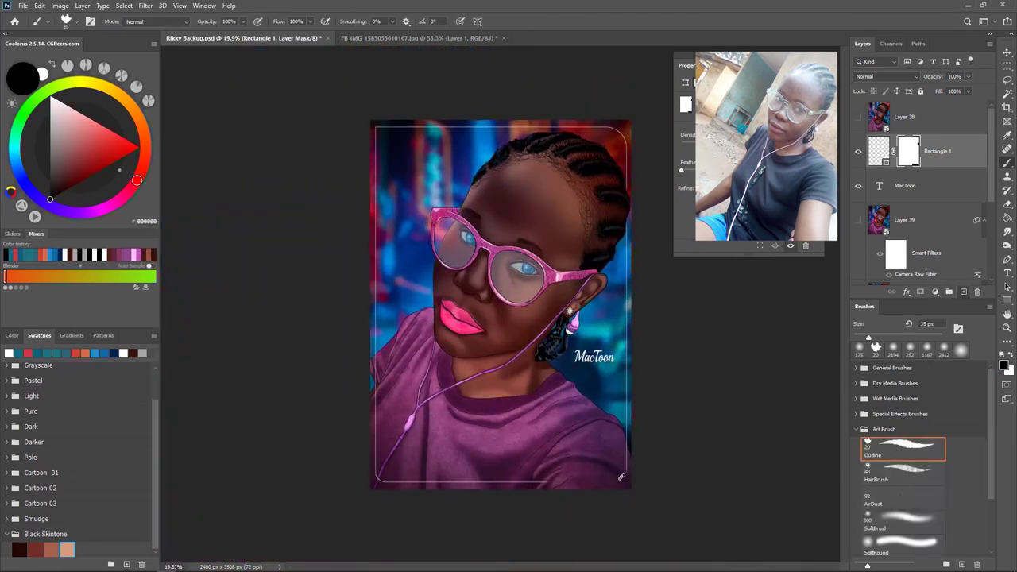
pyautogui.scroll(2, 623, 475)
pyautogui.scroll(1, 611, 448)
pyautogui.hscroll(-2, 460, 427)
pyautogui.scroll(4, 349, 317)
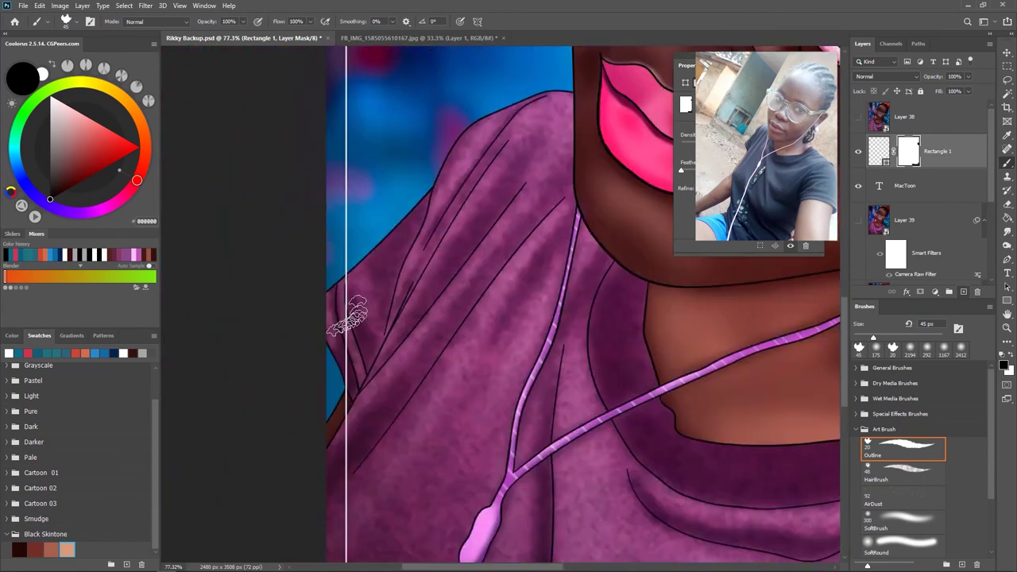
pyautogui.scroll(-4, 352, 453)
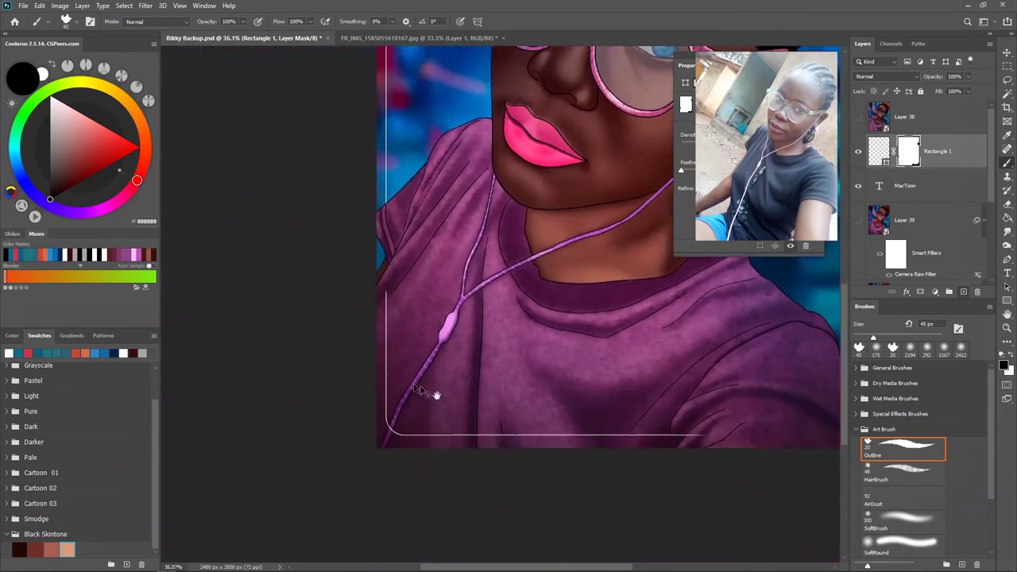